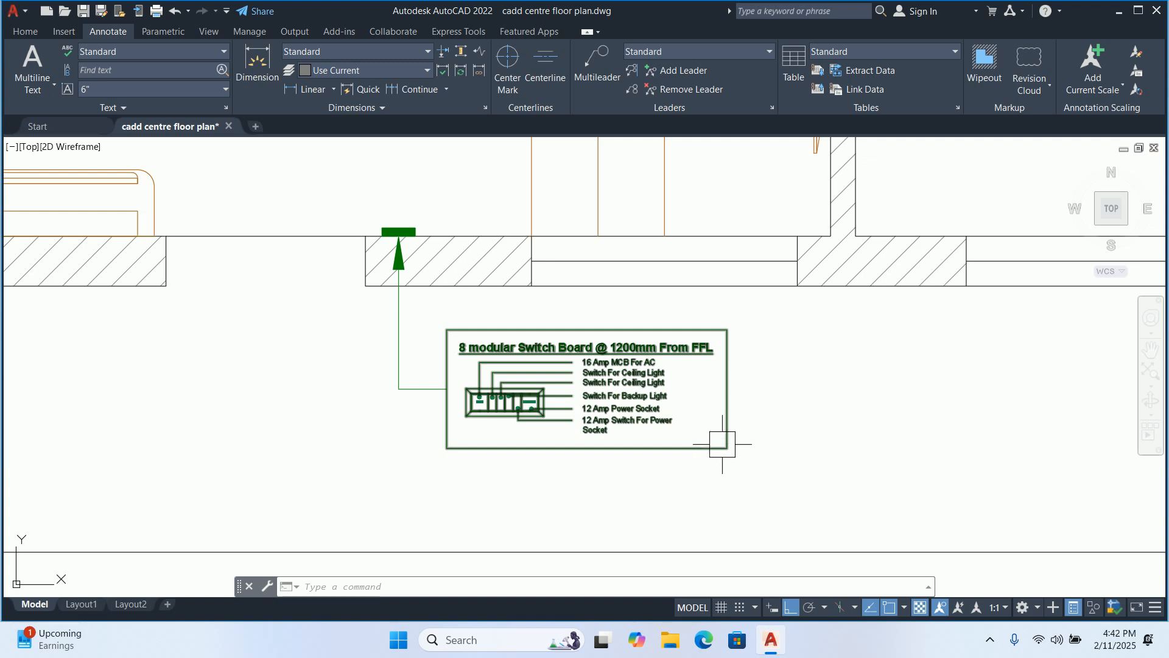
# Examine the existing 8 modular switch board detail, its wall symbol and the wall across the door opening
pyautogui.scroll(-4, 597, 416)
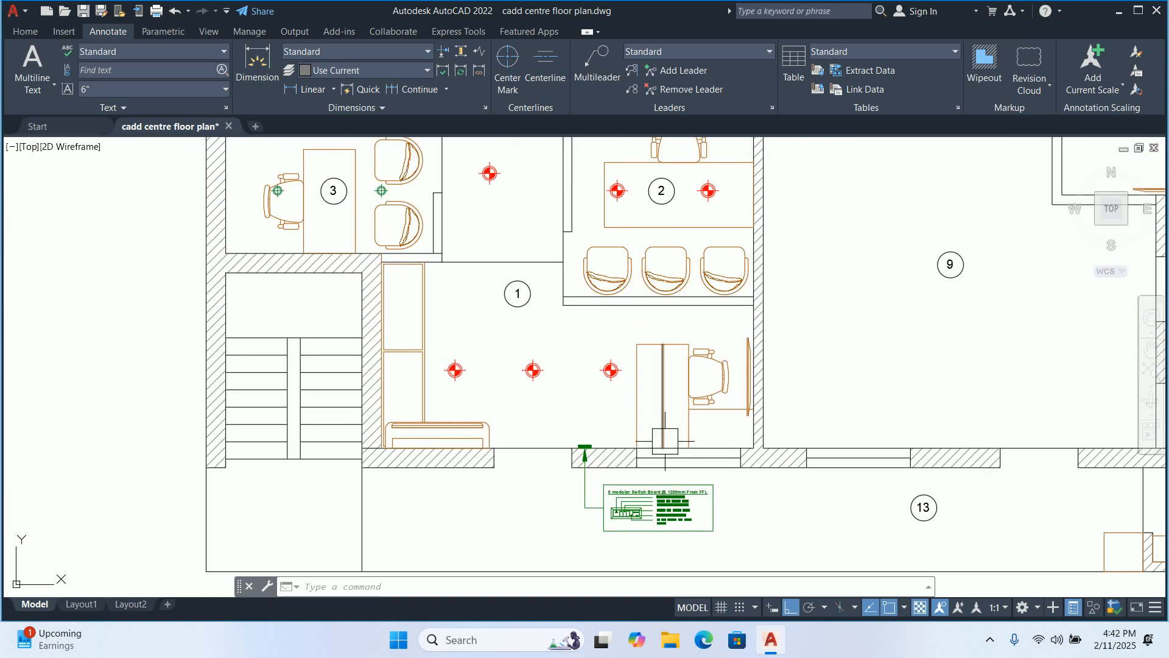
pyautogui.scroll(2, 538, 453)
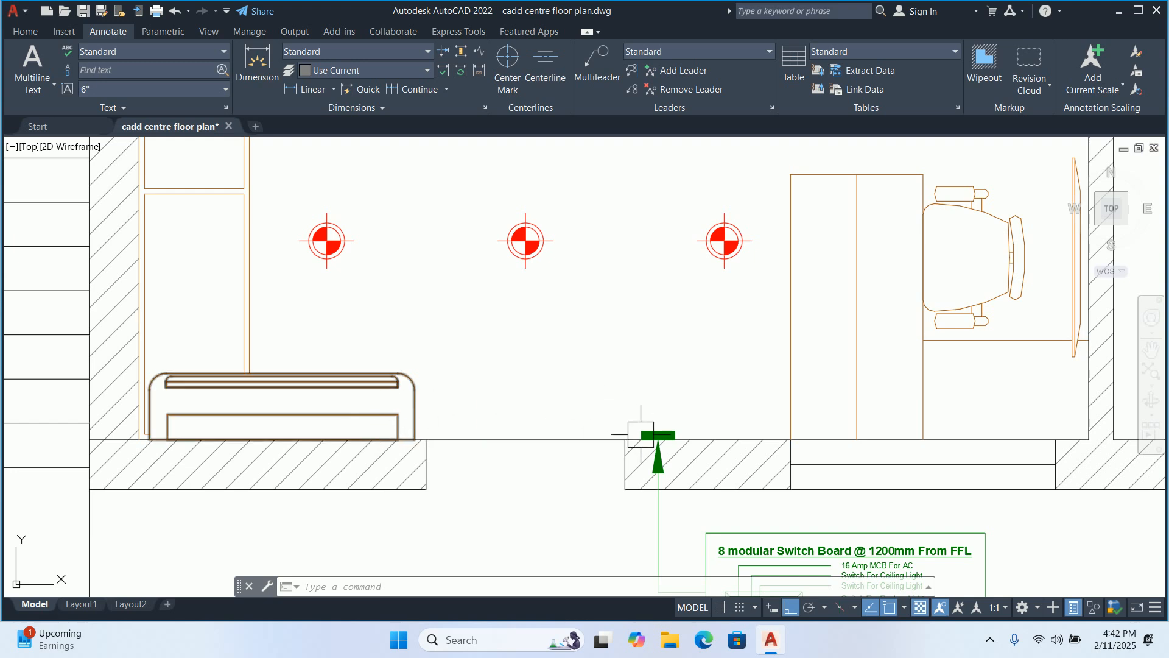
pyautogui.moveTo(641, 434); pyautogui.dragTo(579, 367, button='middle')
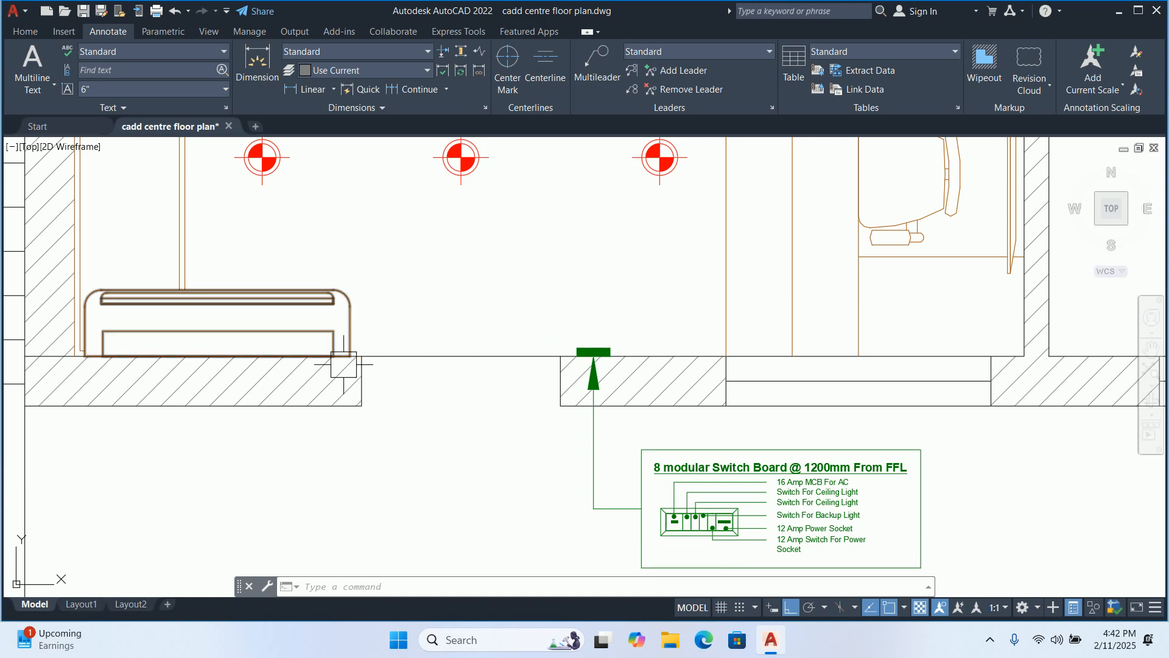
pyautogui.scroll(5, 341, 359)
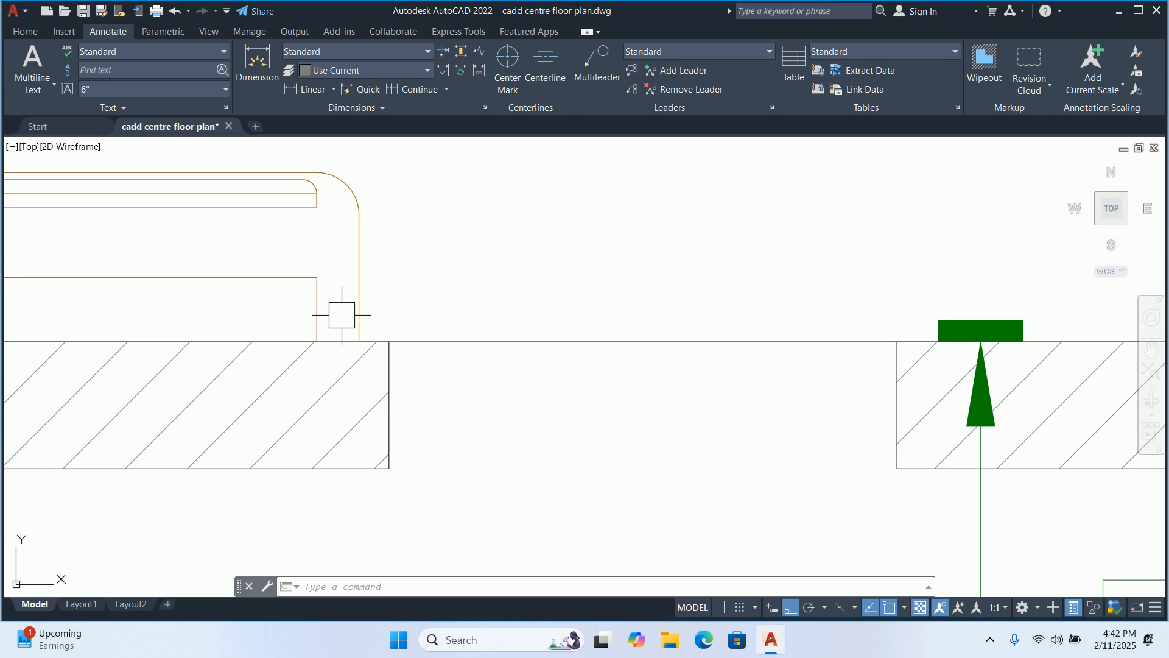
pyautogui.scroll(-6, 341, 315)
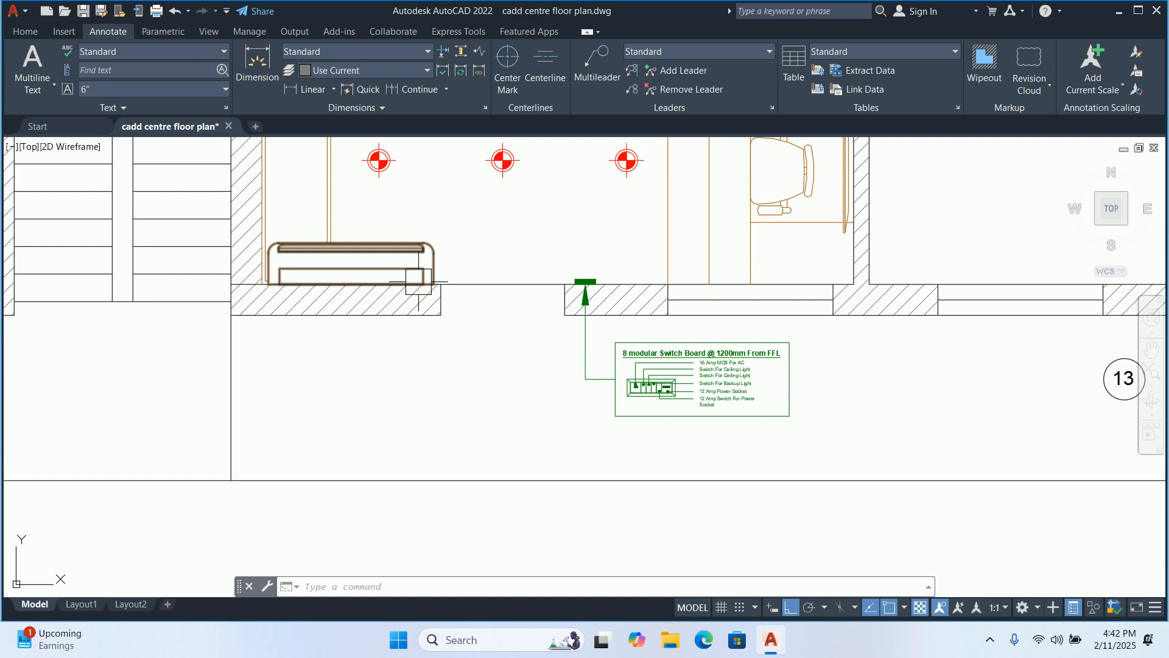
pyautogui.scroll(6, 717, 388)
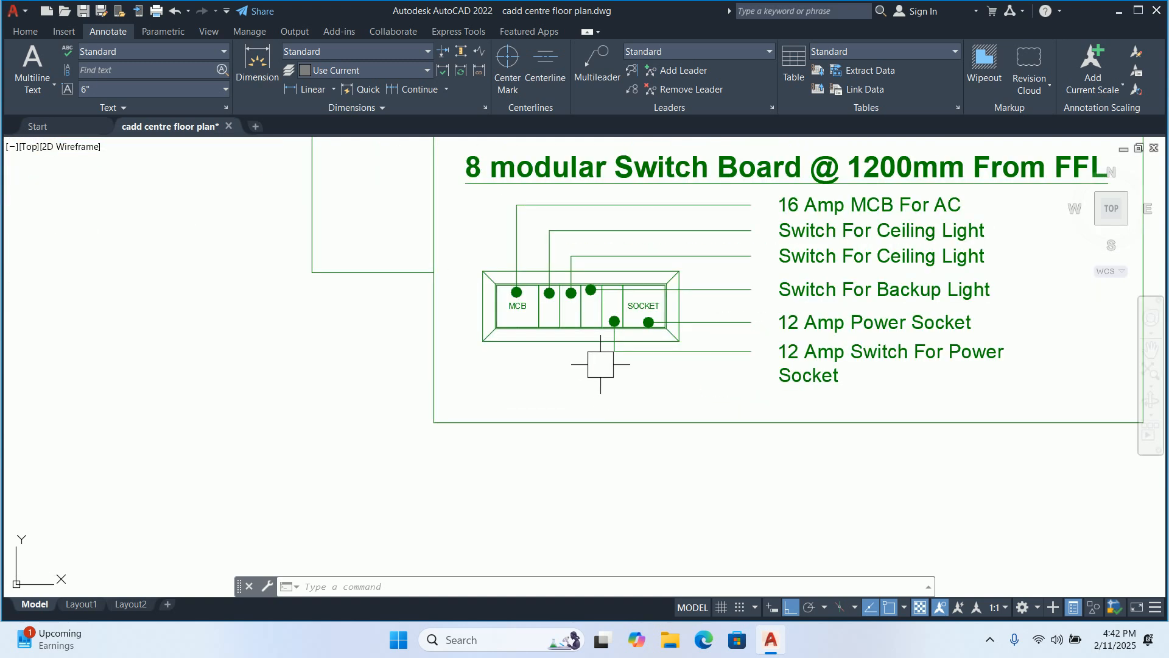
pyautogui.scroll(-6, 596, 356)
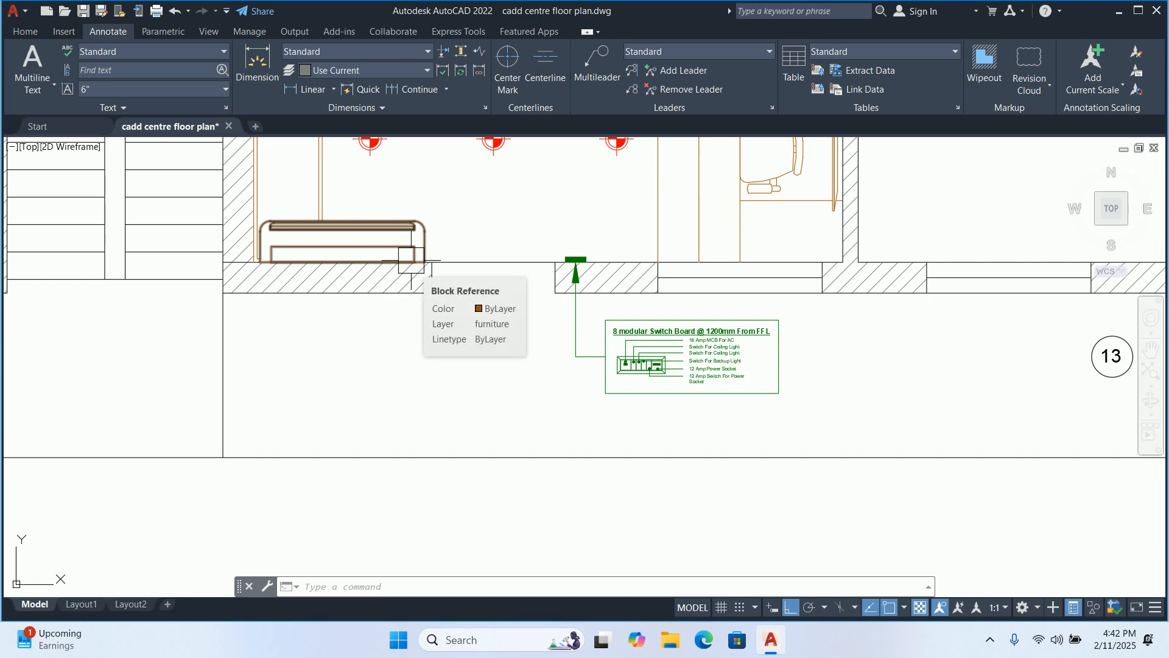
pyautogui.press('Escape')
pyautogui.press('Escape')
pyautogui.press('Escape')
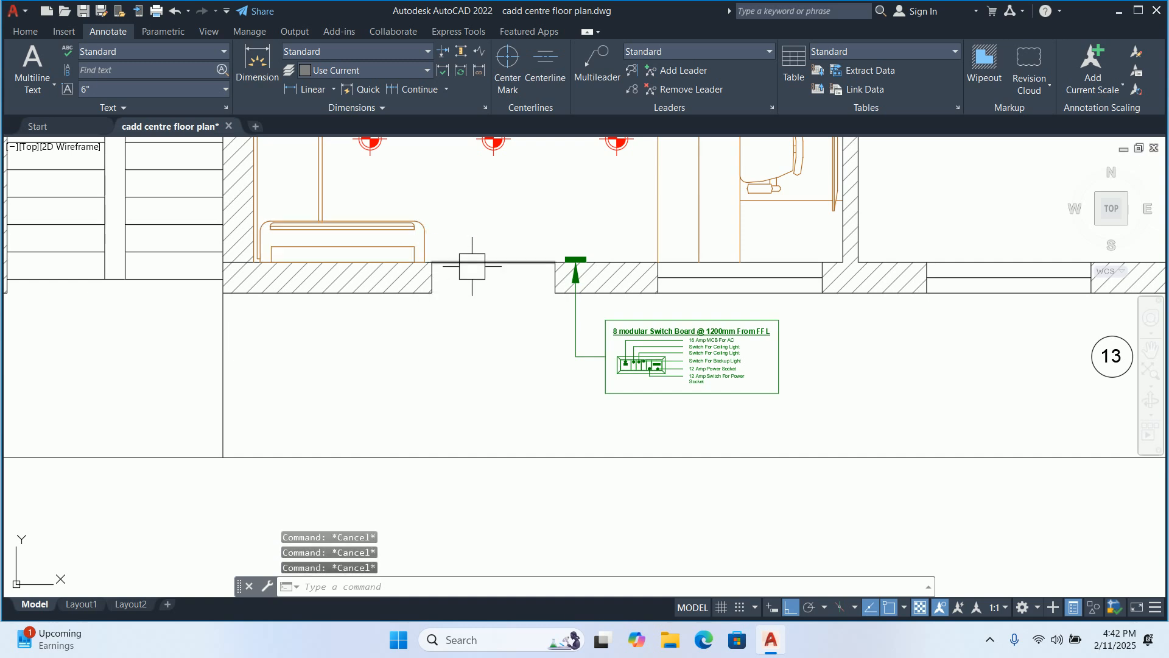
pyautogui.write('co')
pyautogui.press('Return')
pyautogui.scroll(4, 571, 241)
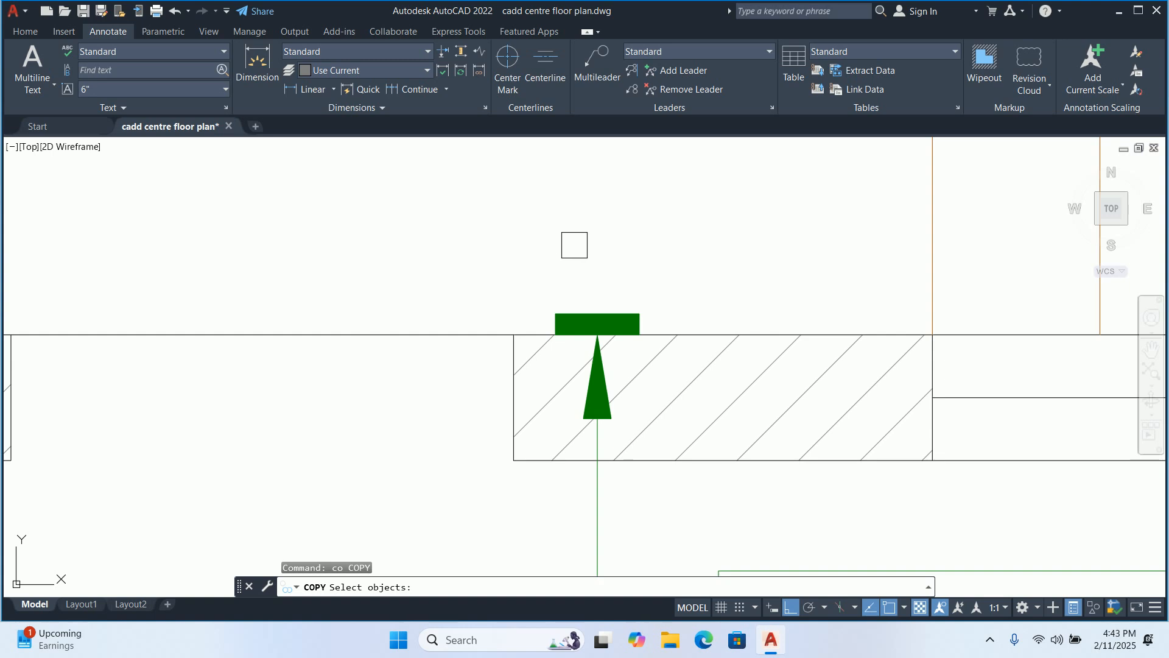
pyautogui.click(569, 299)
pyautogui.click(550, 313)
pyautogui.press('Return')
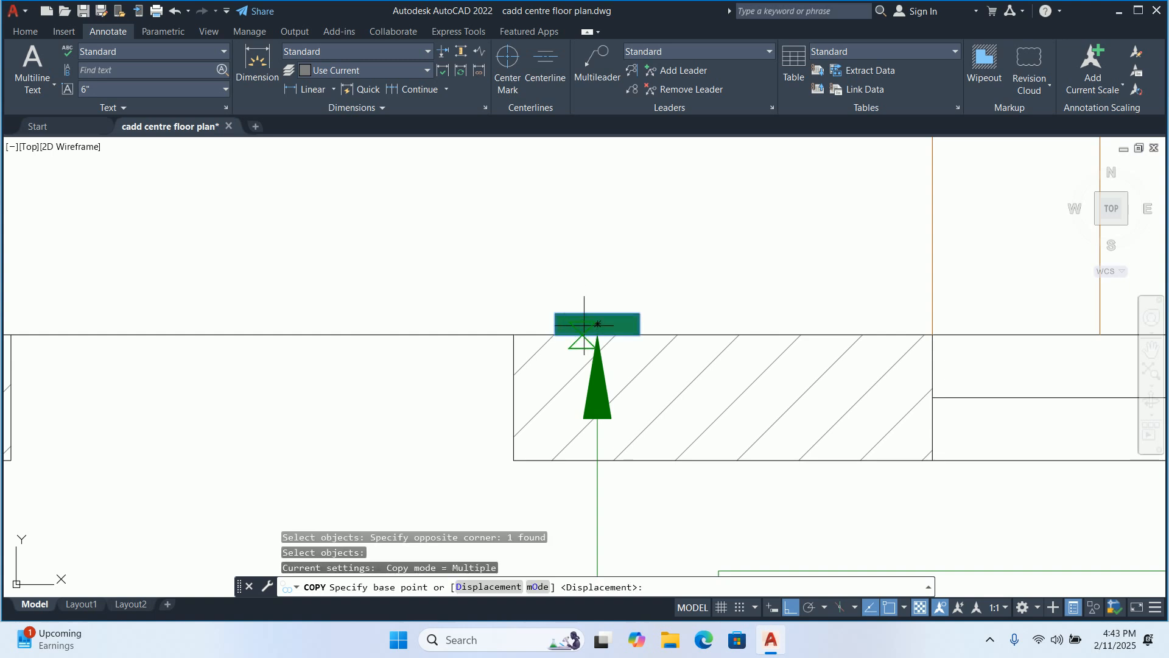
pyautogui.click(598, 325)
pyautogui.press('Escape')
pyautogui.press('Escape')
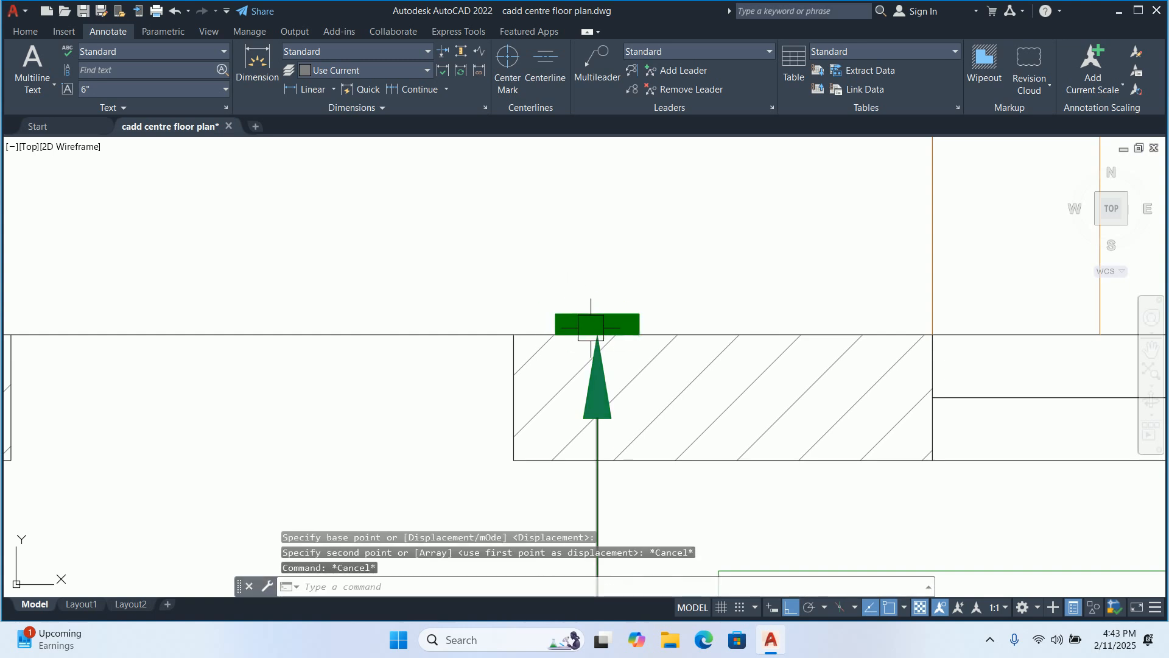
# Copy the green switchboard symbol from its bottom midpoint to the wall corner on the opposite side of the door opening
pyautogui.press('Return')
pyautogui.click(589, 313)
pyautogui.press('Return')
pyautogui.scroll(4, 592, 318)
pyautogui.click(611, 360)
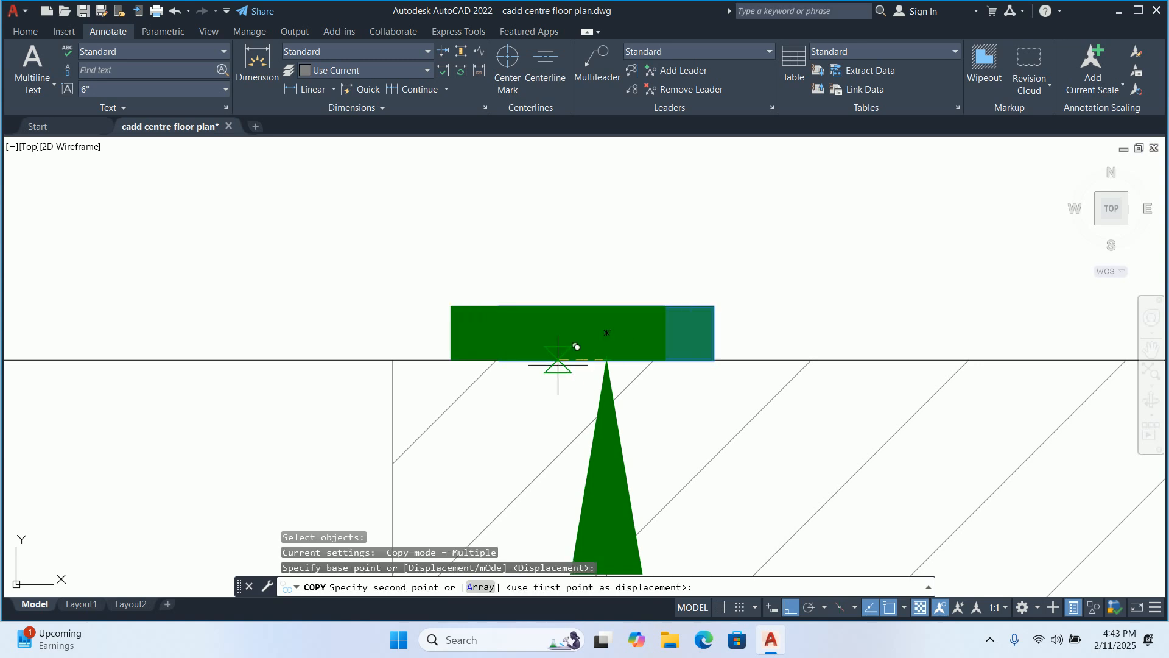
pyautogui.scroll(-4, 349, 373)
pyautogui.moveTo(348, 373); pyautogui.dragTo(976, 361, button='middle')
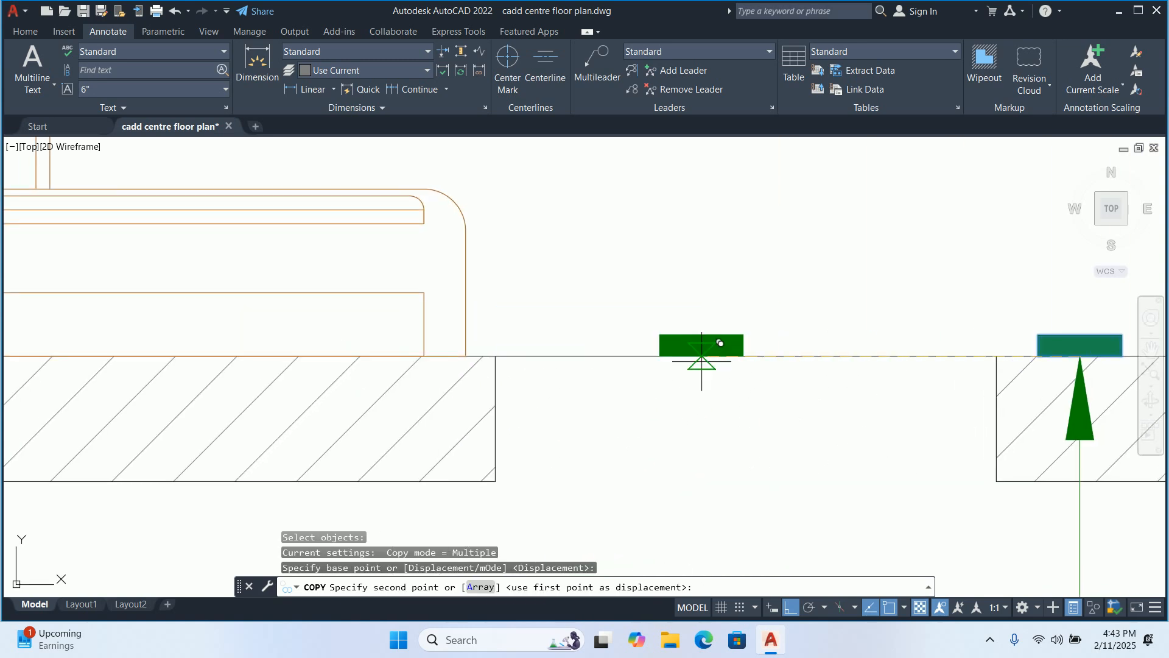
pyautogui.click(496, 356)
pyautogui.press('Escape')
# Move the copied switchboard symbol 6 inches along the wall, away from the door opening
pyautogui.press('Return')
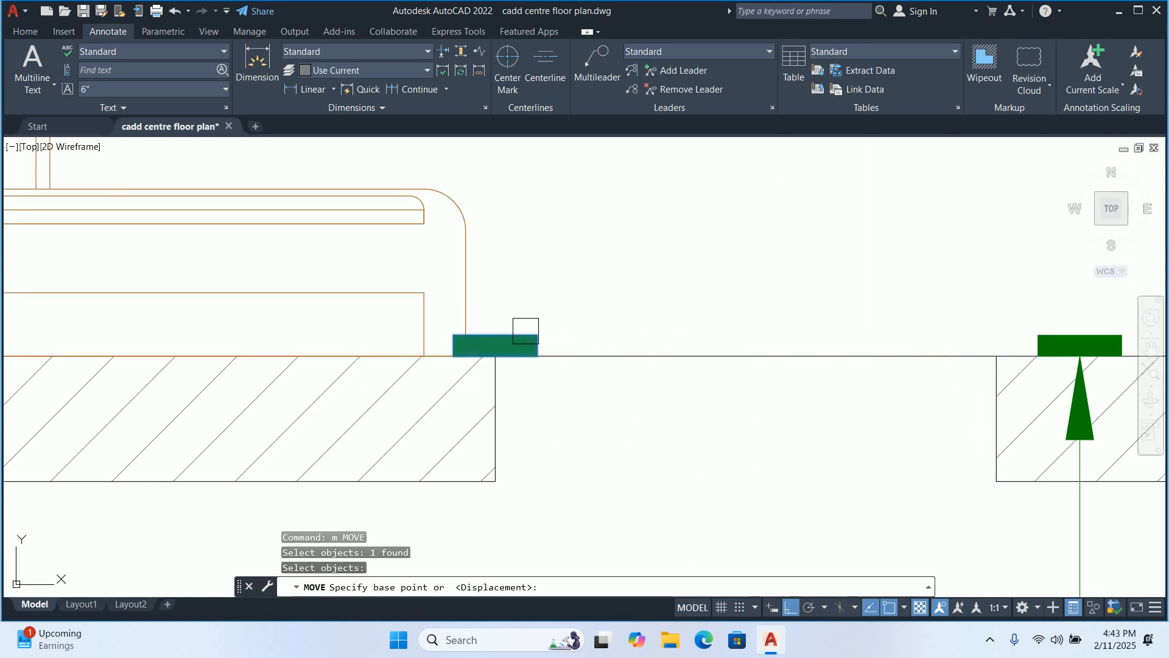
pyautogui.click(662, 307)
pyautogui.write('6')
pyautogui.press('Return')
pyautogui.press('Escape')
pyautogui.press('Escape')
pyautogui.press('Escape')
pyautogui.scroll(-4, 602, 320)
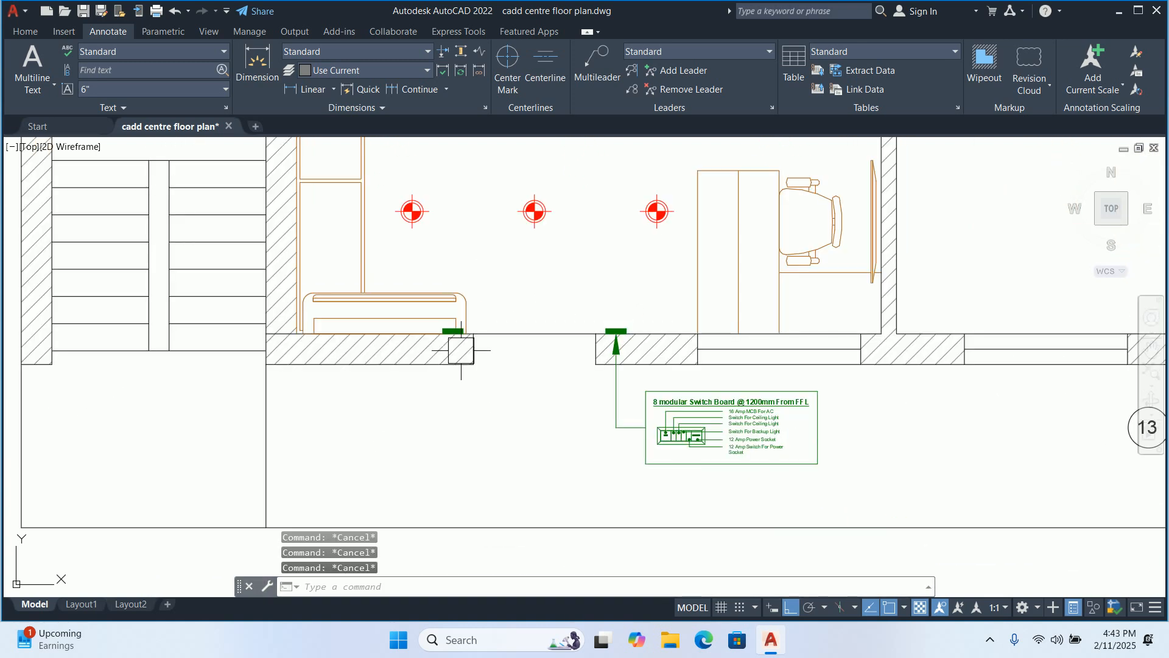
pyautogui.press('Escape')
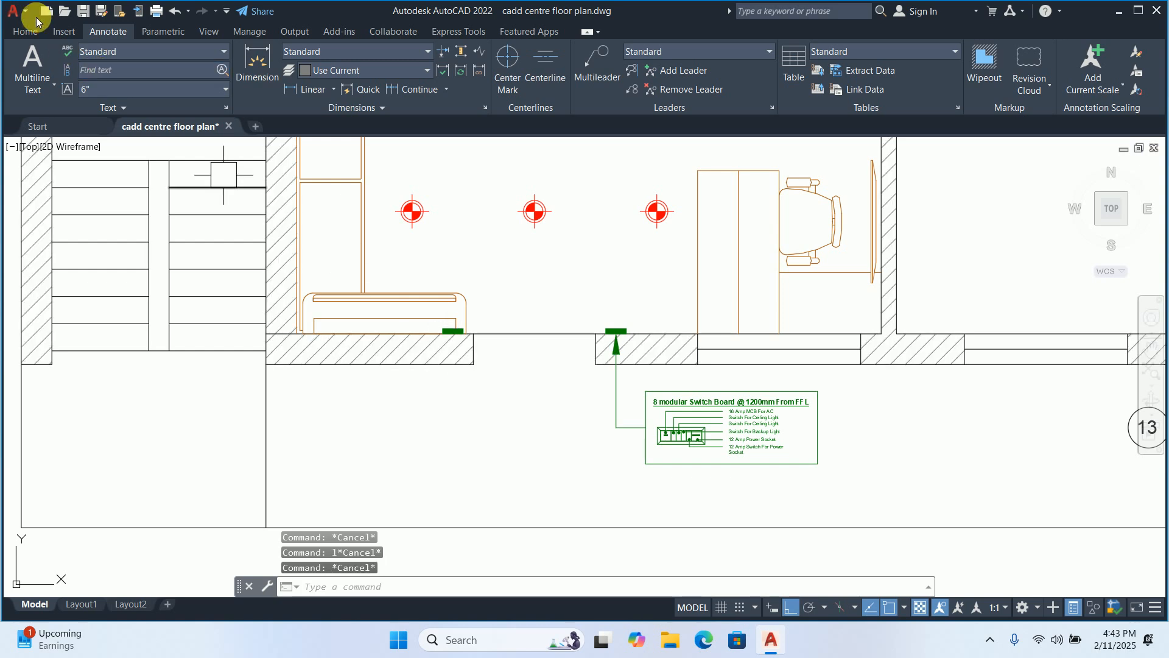
# Make MEP-POWER-SWITCHBOARD the current layer
pyautogui.click(25, 31)
pyautogui.press('Escape')
pyautogui.press('Escape')
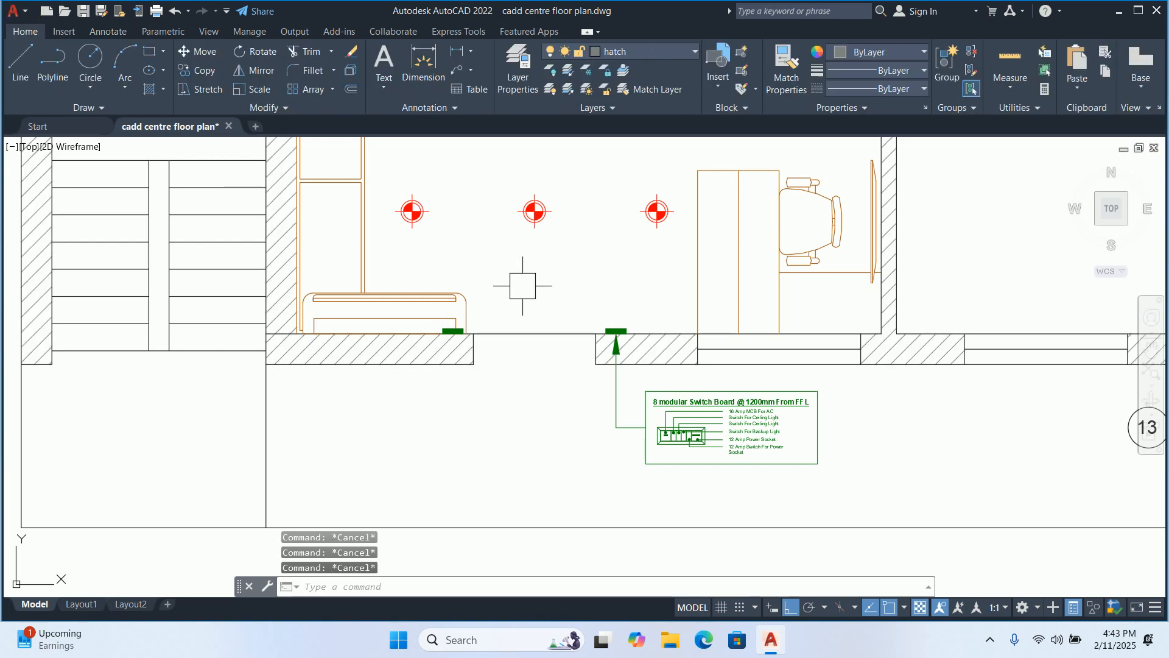
pyautogui.write('1a')
pyautogui.press('Return')
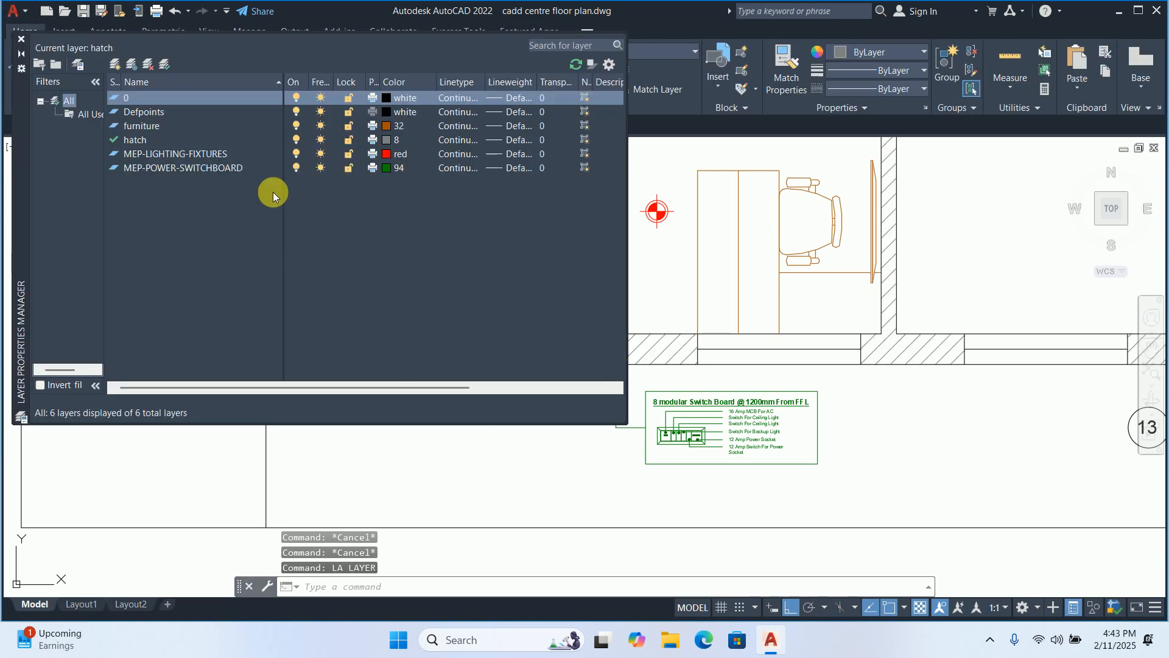
pyautogui.doubleClick(191, 168)
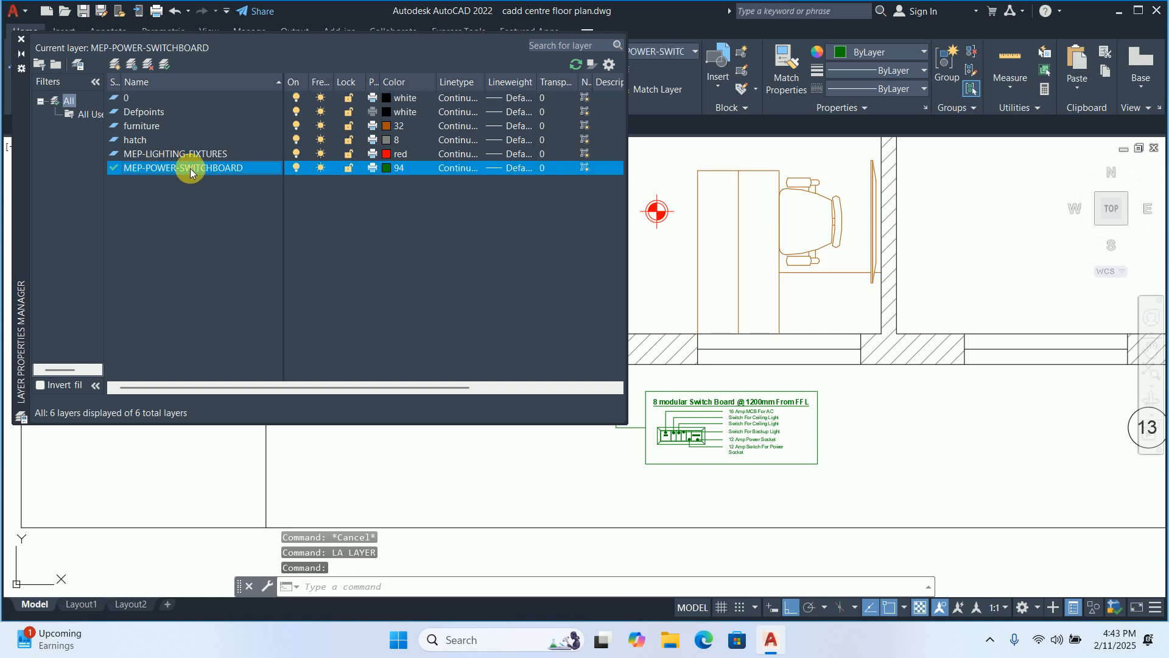
pyautogui.click(22, 44)
pyautogui.press('Escape')
pyautogui.press('Escape')
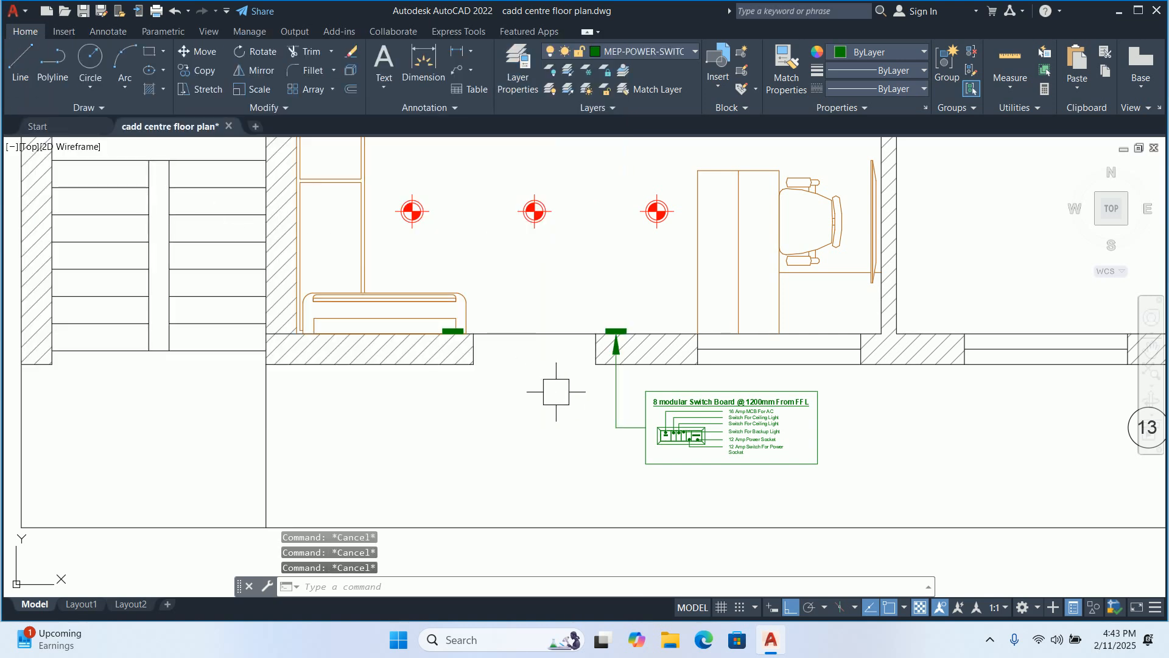
# Draw a right-angled quick leader without text from the copied symbol, level with the existing leader and ending away from the door opening
pyautogui.scroll(2, 556, 391)
pyautogui.write('ole')
pyautogui.press('Return')
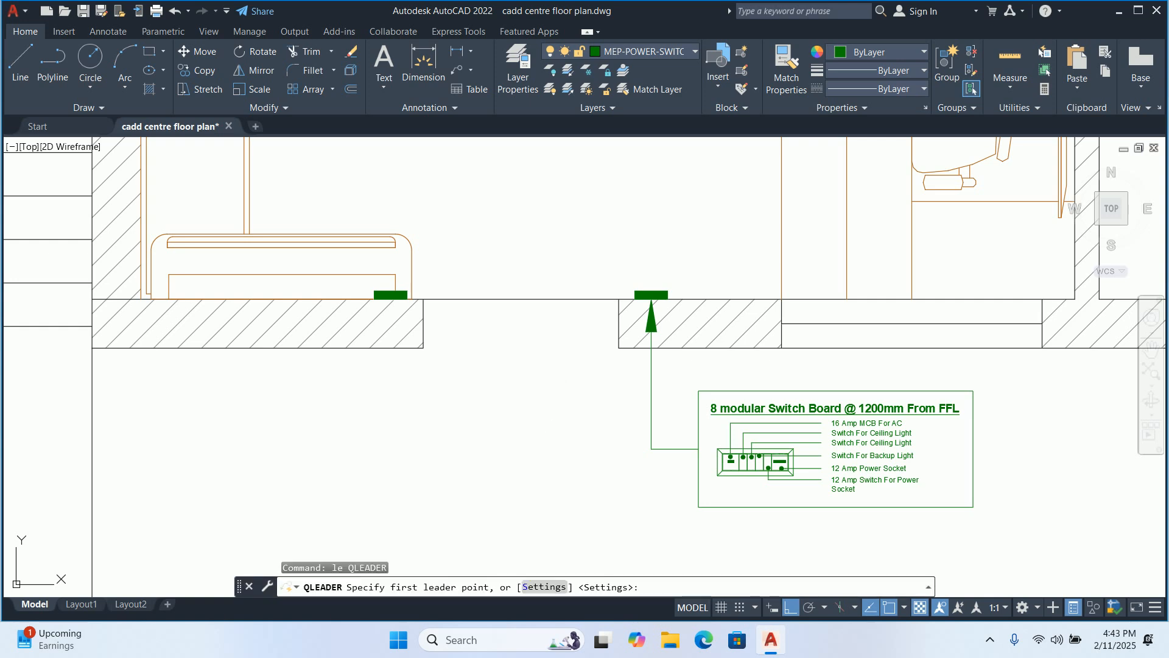
pyautogui.scroll(2, 505, 384)
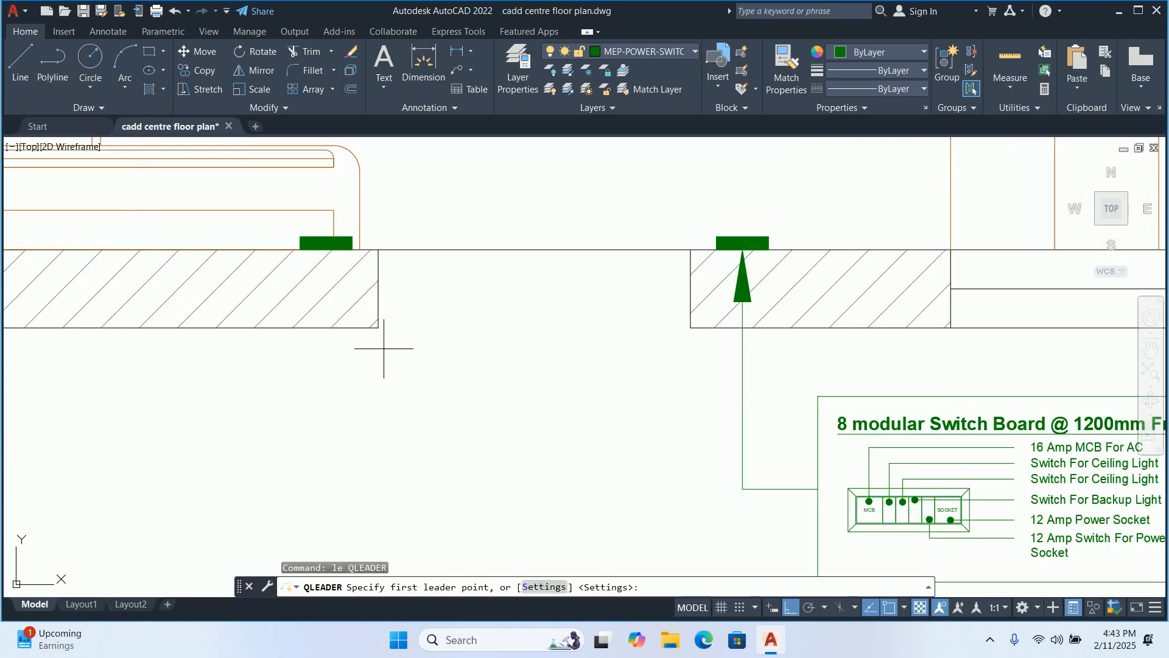
pyautogui.click(321, 256)
pyautogui.moveTo(326, 391); pyautogui.dragTo(310, 314, button='middle')
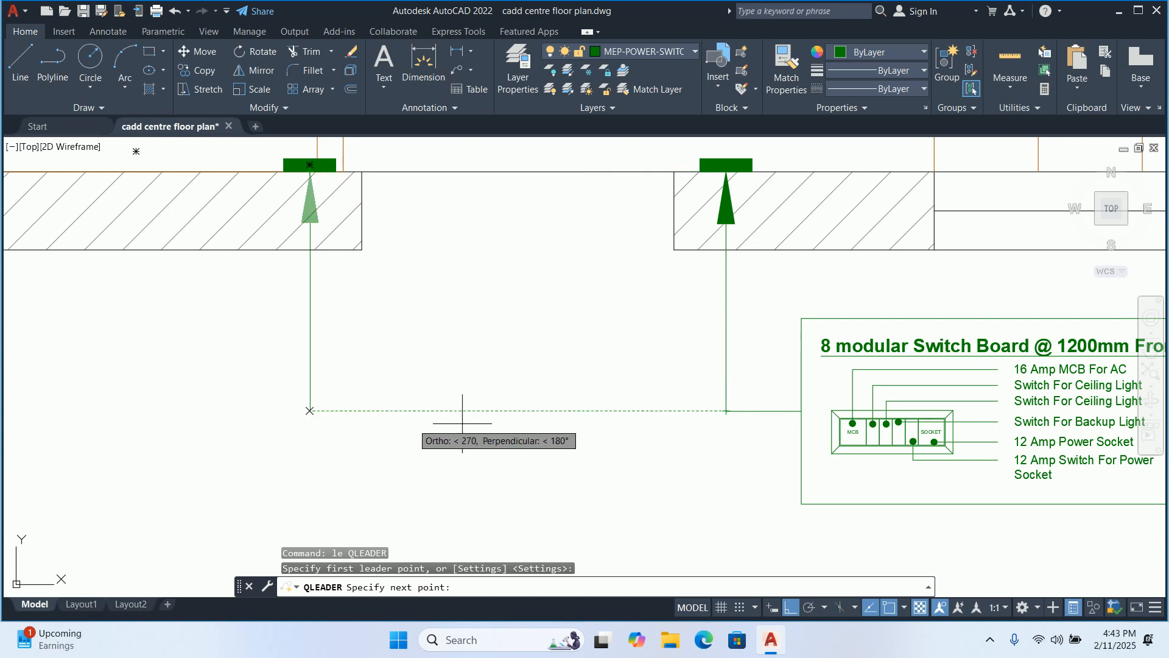
pyautogui.click(355, 419)
pyautogui.click(195, 410)
pyautogui.press('Escape')
pyautogui.press('Escape')
pyautogui.press('Escape')
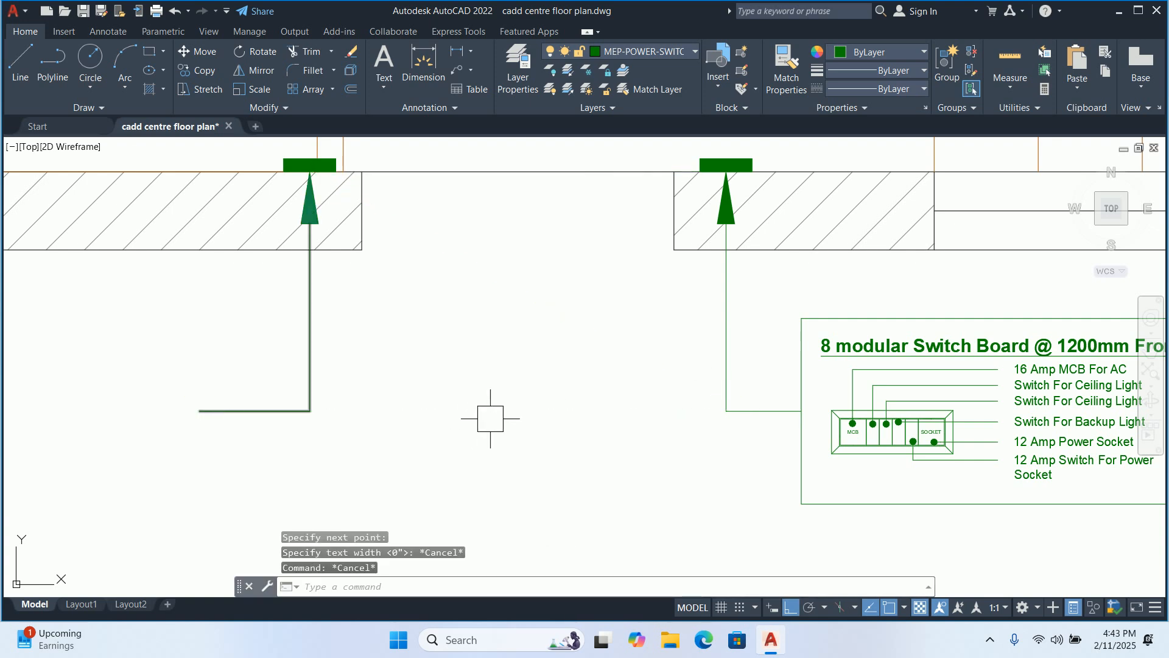
# Copy the 8 modular switch board detail group from its frame's right-edge midpoint to the end of the new leader
pyautogui.scroll(-2, 509, 423)
pyautogui.write('co')
pyautogui.press('Return')
pyautogui.click(705, 491)
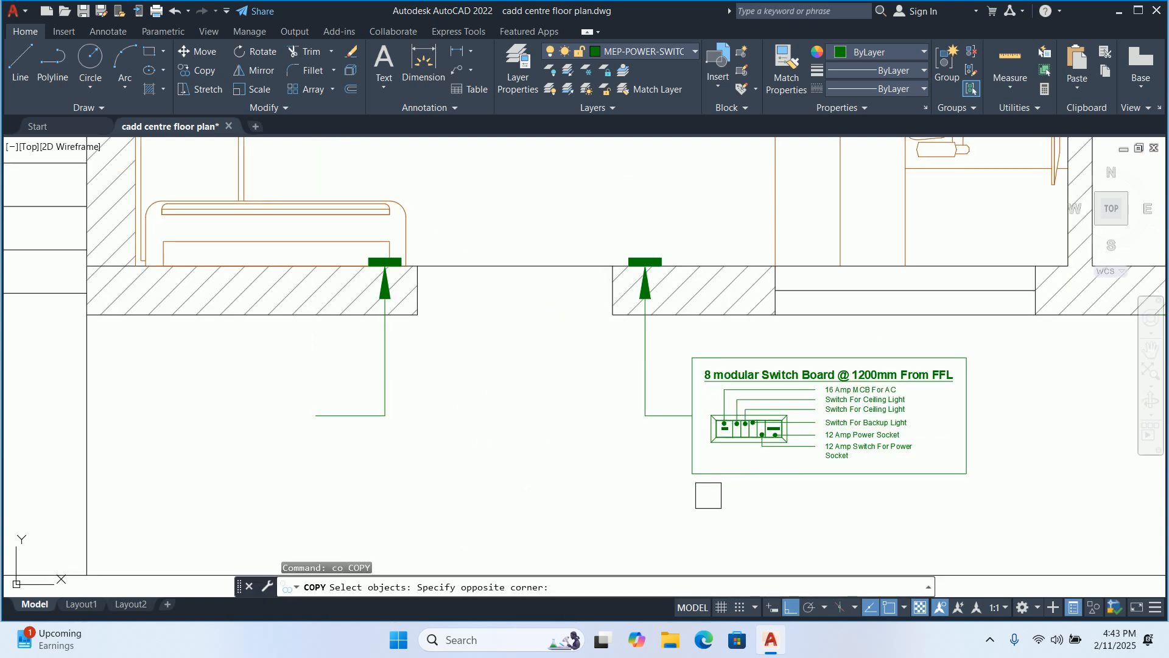
pyautogui.click(686, 463)
pyautogui.press('Return')
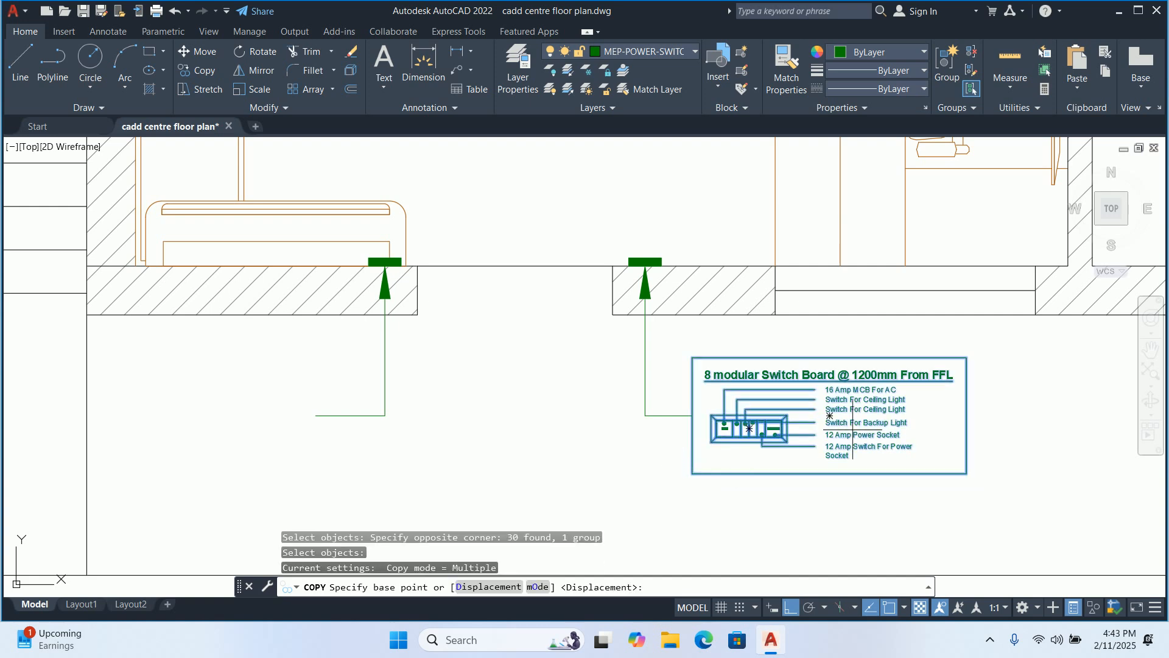
pyautogui.click(967, 415)
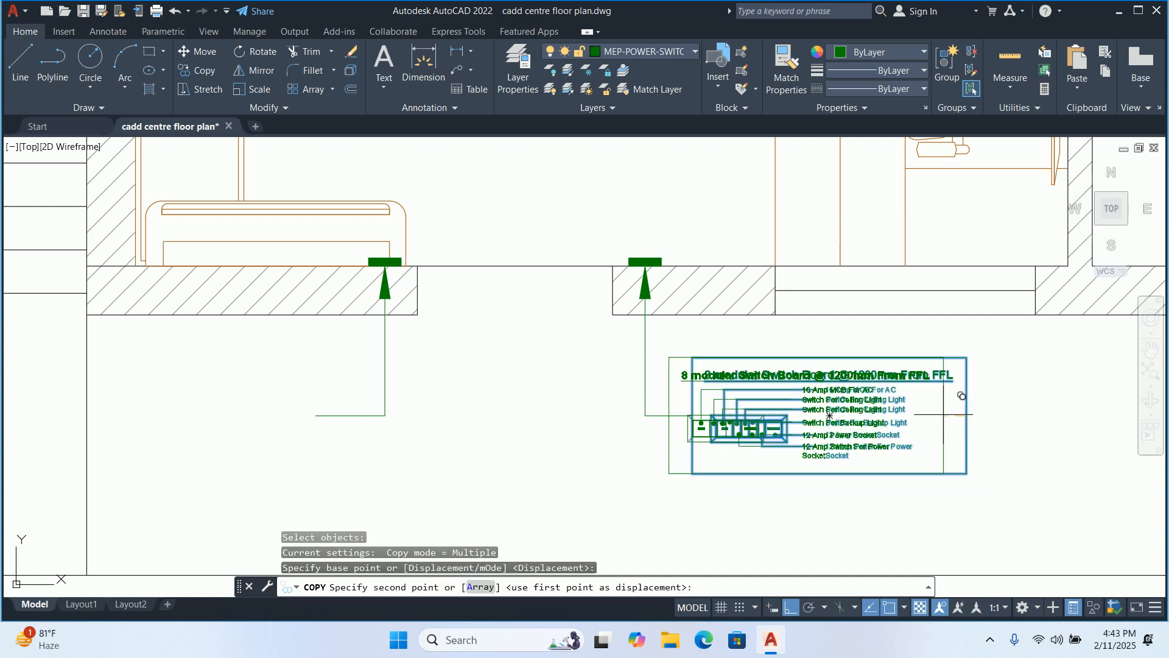
pyautogui.click(316, 416)
pyautogui.press('Escape')
# Stretch the copied detail frame's right edge and the attached leader end toward the leader's vertical line
pyautogui.write('s')
pyautogui.press('Return')
pyautogui.click(347, 494)
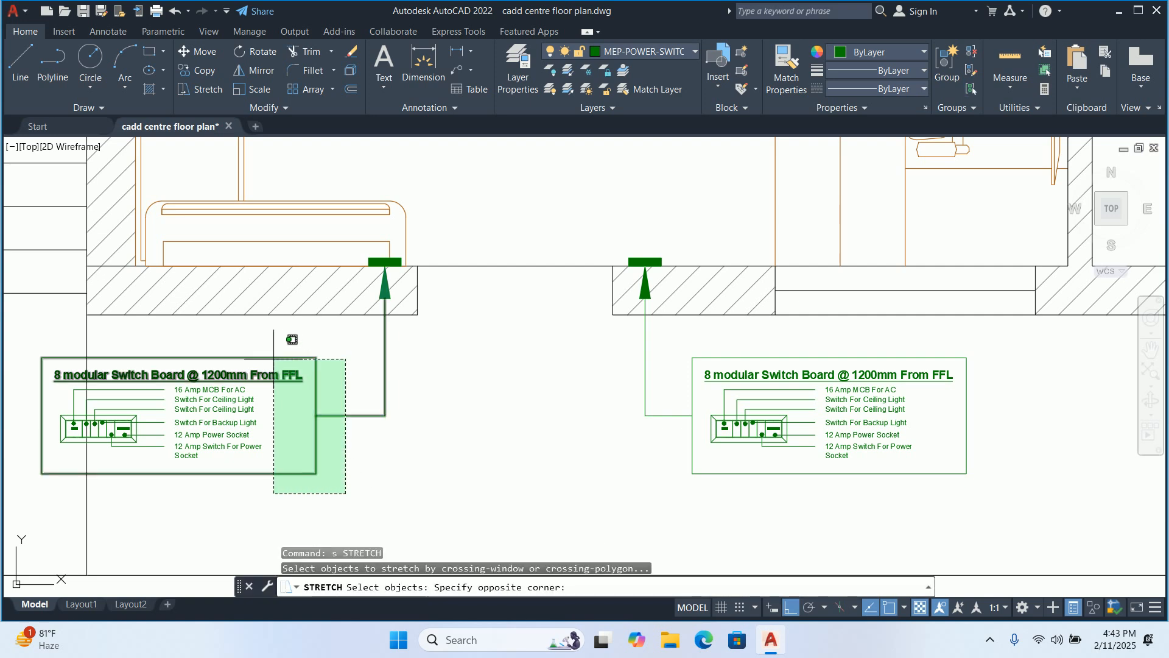
pyautogui.click(266, 342)
pyautogui.click(316, 415)
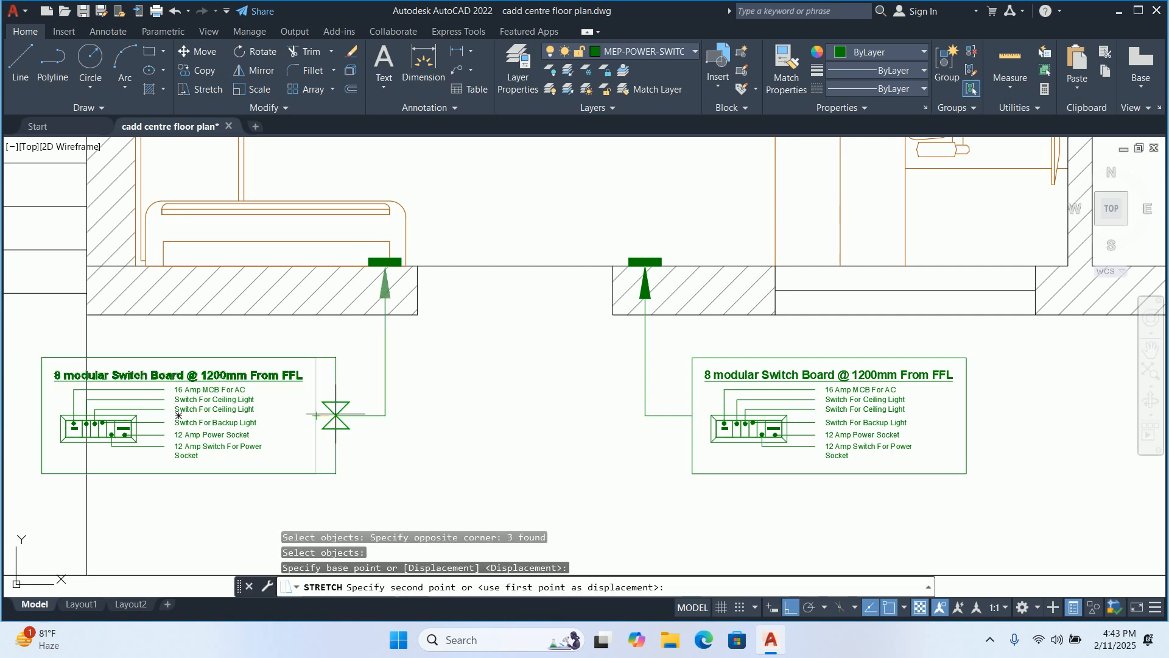
pyautogui.press('Escape')
pyautogui.press('Escape')
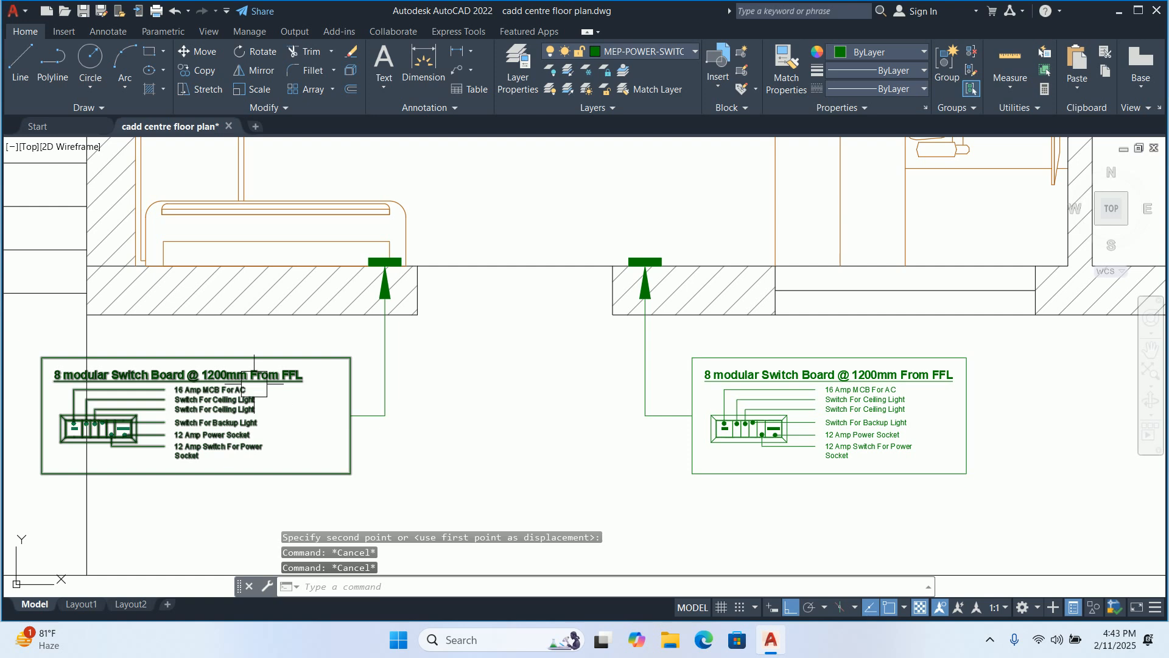
# Isolate the copied switch board detail group so that only it is displayed
pyautogui.click(273, 386)
pyautogui.moveTo(293, 406); pyautogui.dragTo(781, 391, button='middle')
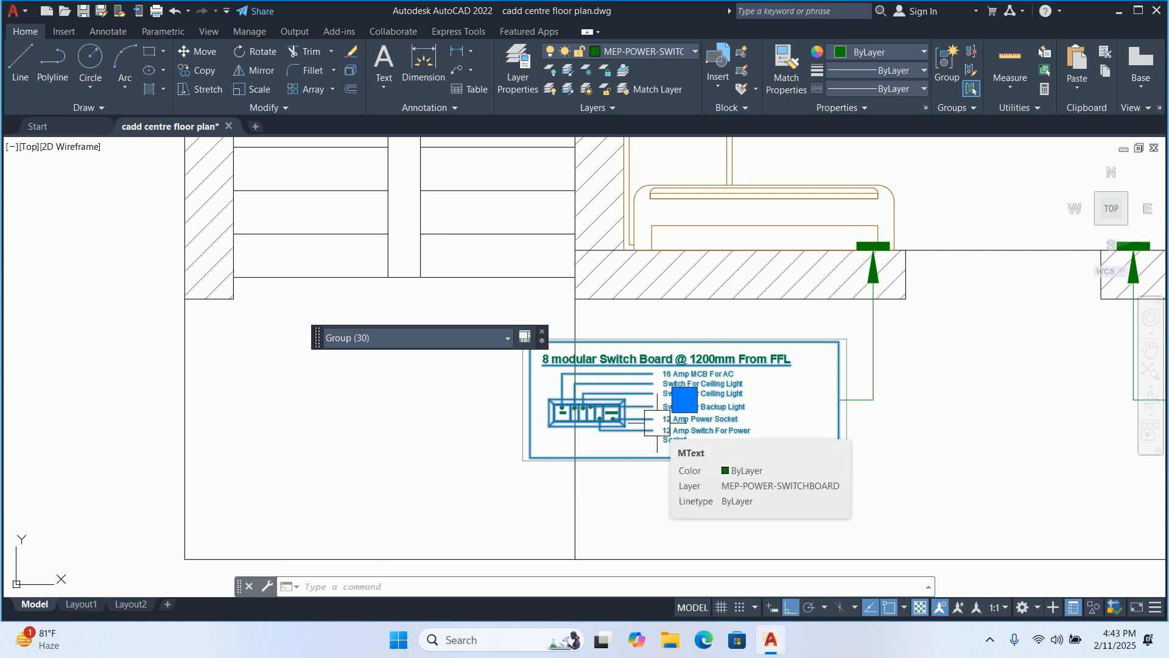
pyautogui.rightClick(656, 415)
pyautogui.moveTo(737, 127)
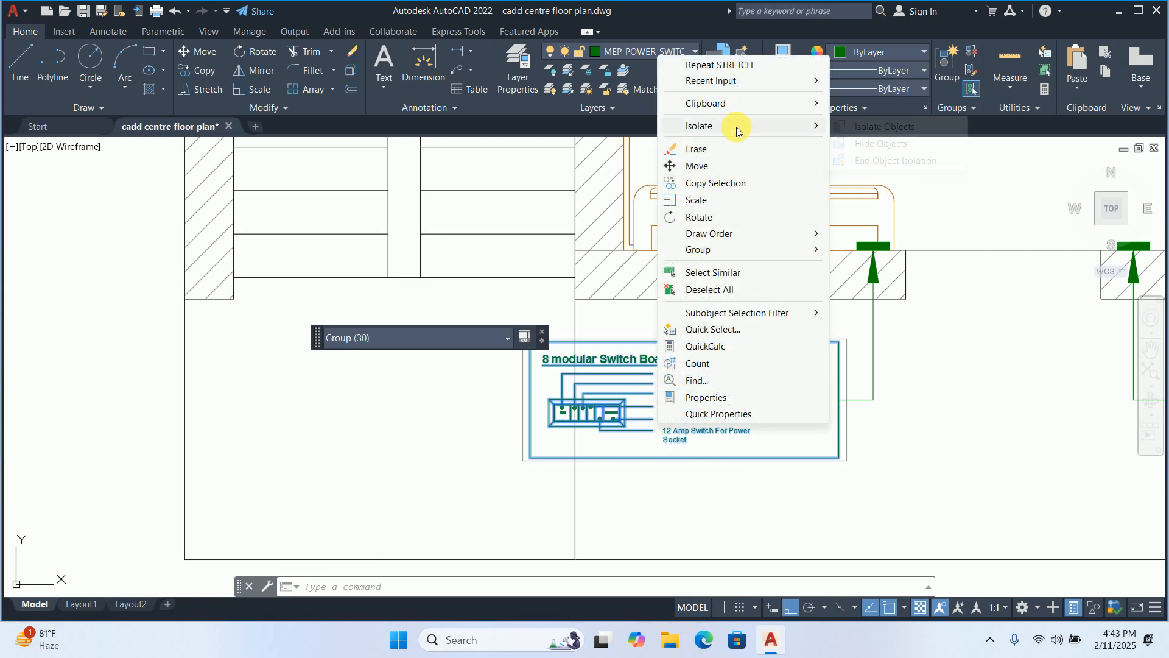
pyautogui.click(903, 127)
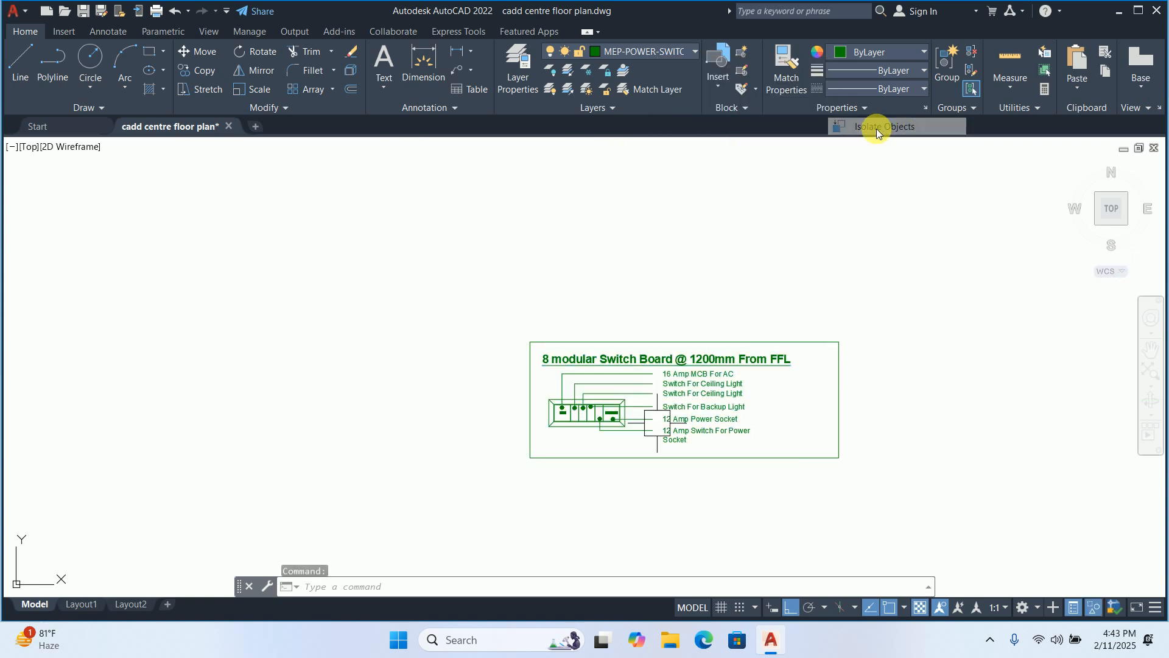
pyautogui.scroll(-4, 617, 262)
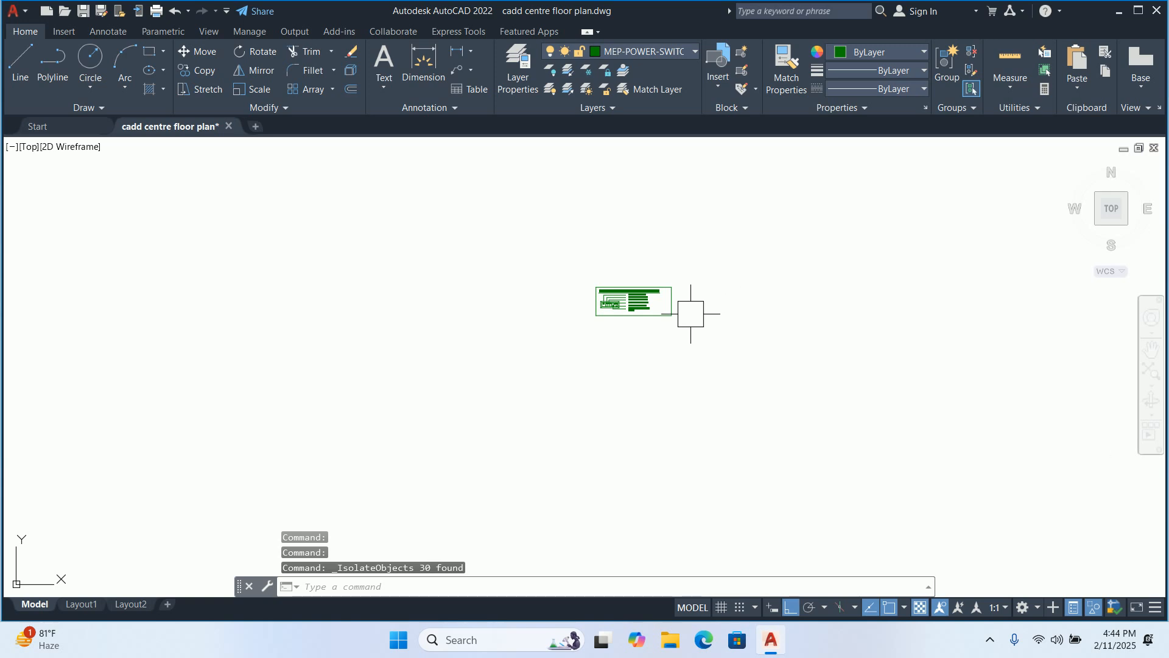
pyautogui.scroll(5, 688, 313)
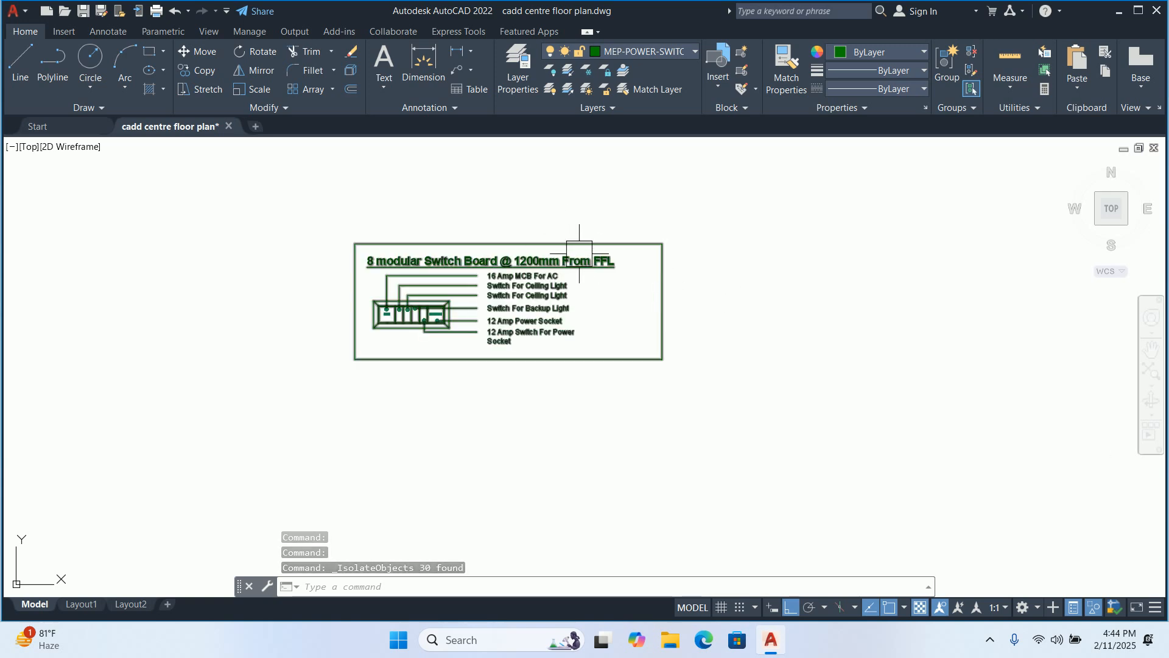
# Clear the selection and turn group selection off so the detail's objects can be picked individually
pyautogui.click(567, 286)
pyautogui.press('Escape')
pyautogui.press('Escape')
pyautogui.press('Escape')
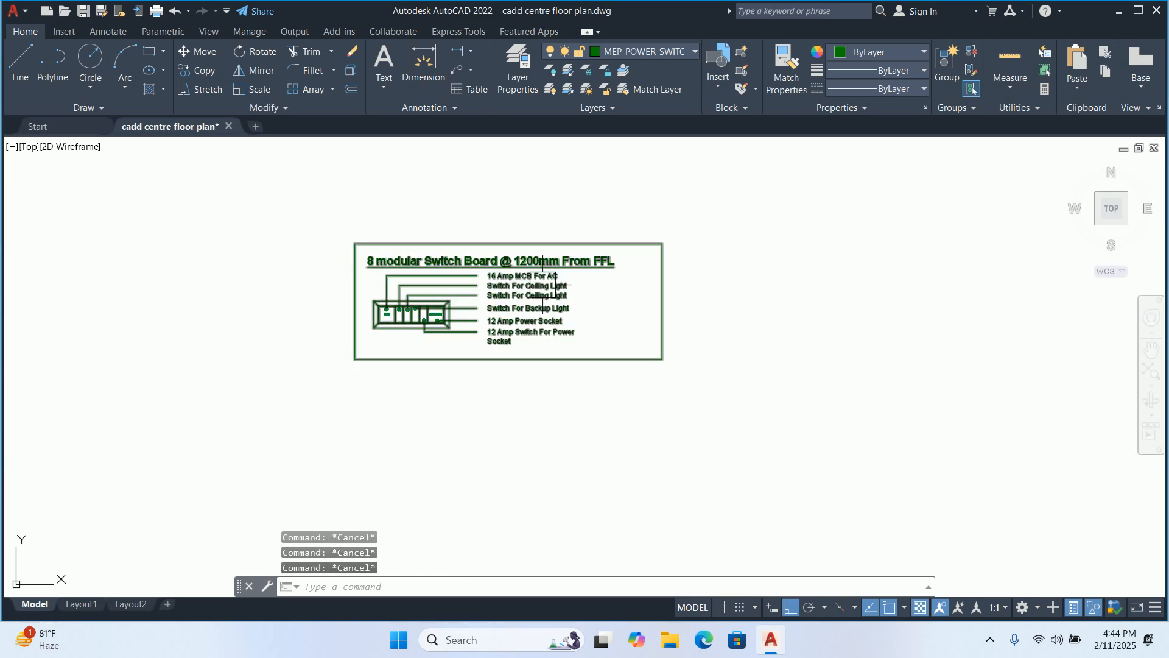
pyautogui.hotkey('ctrl', 'shift', 'a')
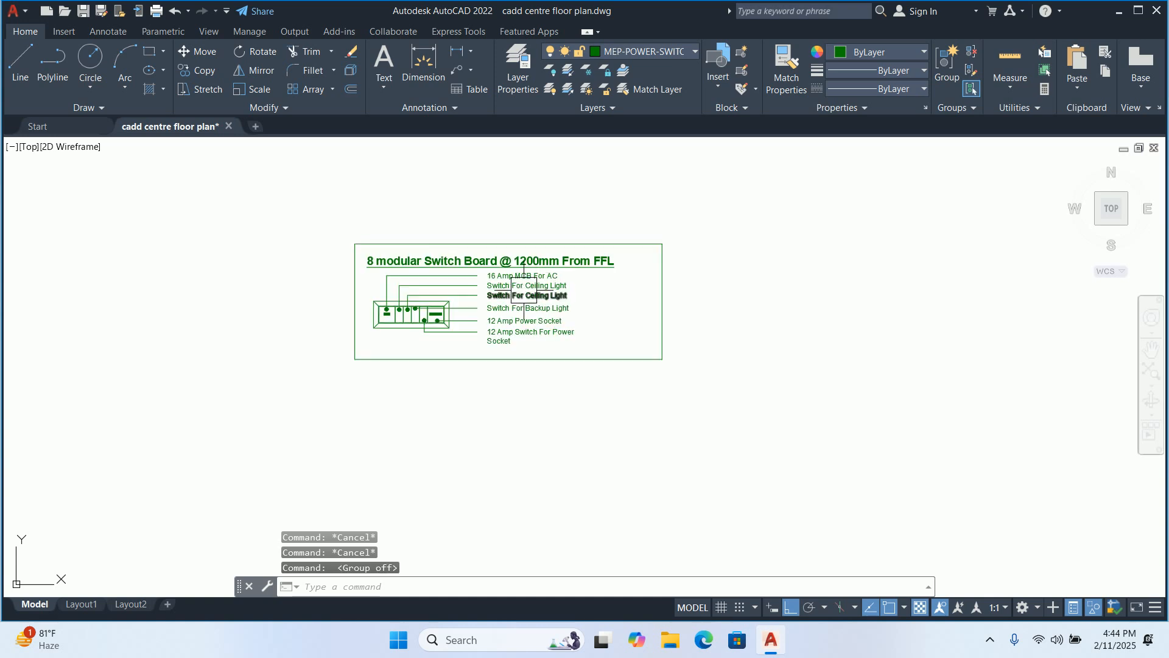
# Erase the labels and leaders for the MCB, both ceiling lights, the backup light and the 12 Amp power socket switch
pyautogui.scroll(4, 365, 306)
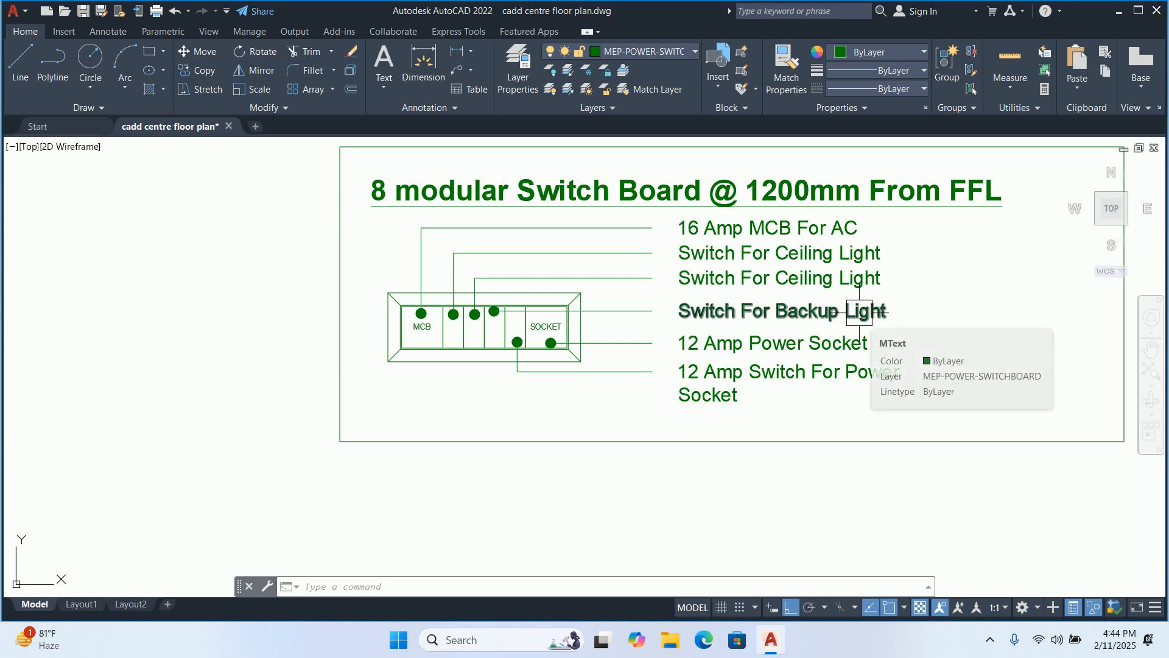
pyautogui.click(927, 320)
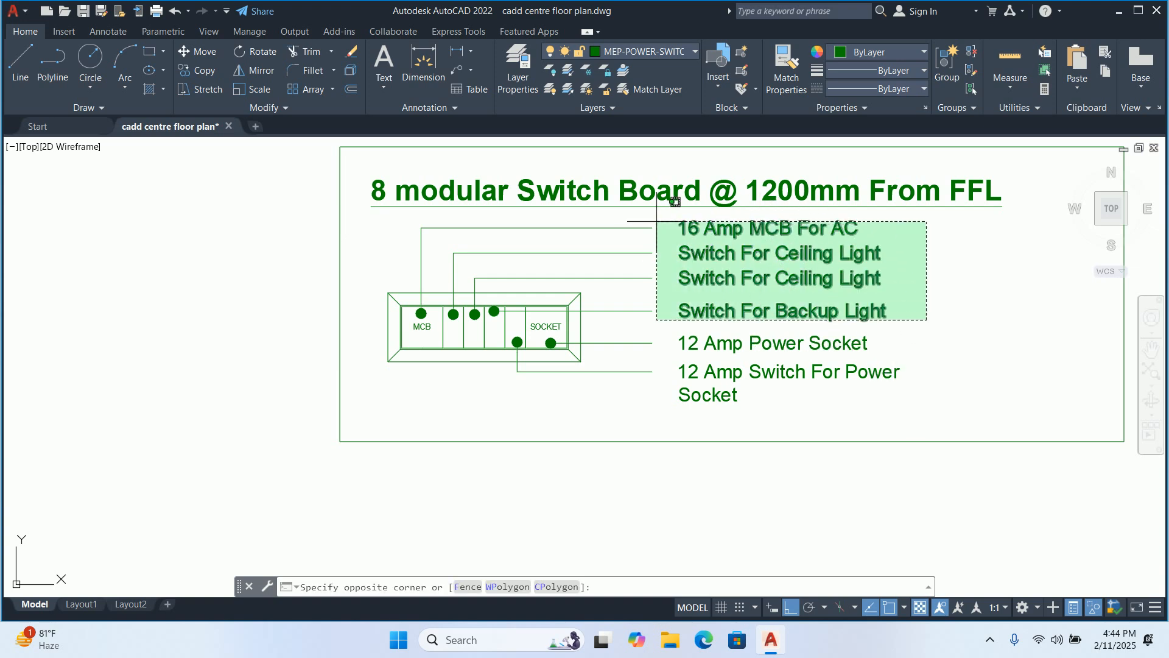
pyautogui.click(624, 221)
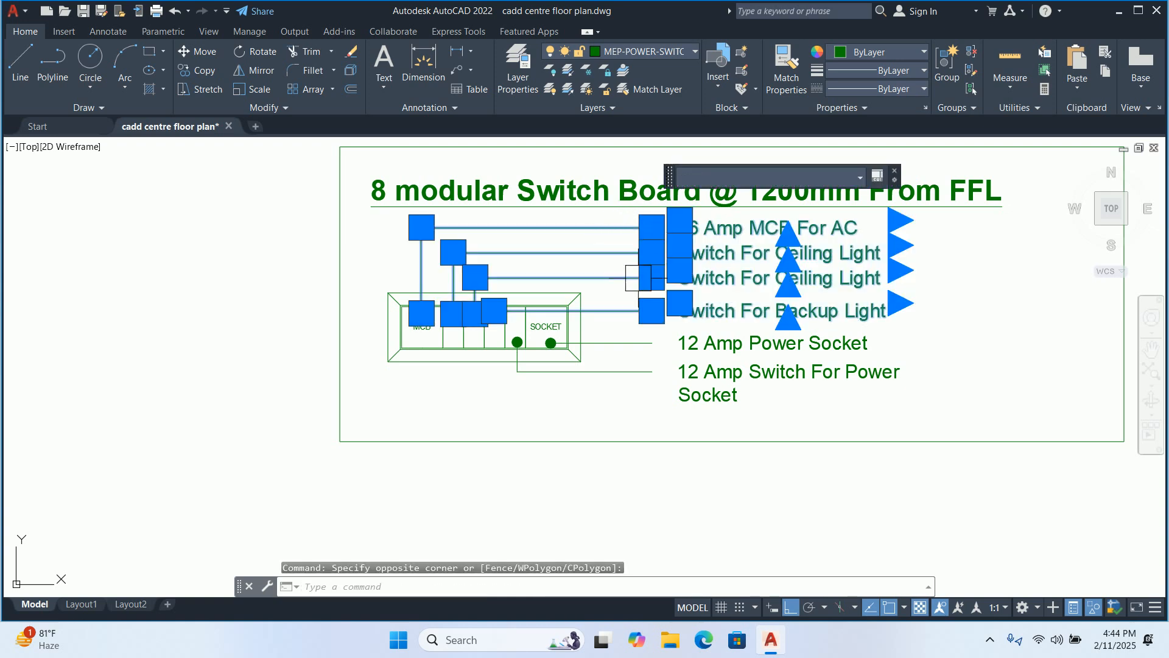
pyautogui.press('Delete')
pyautogui.click(778, 412)
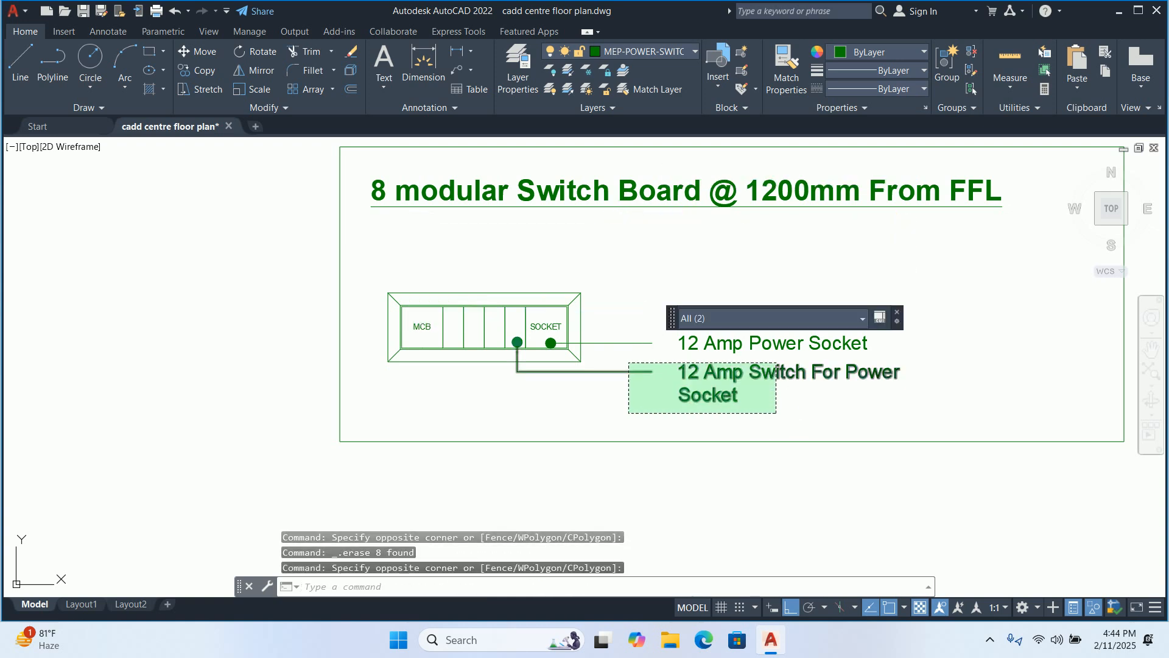
pyautogui.click(629, 356)
pyautogui.press('Delete')
# Move the 12 Amp Power Socket label and its leader slightly straight up, near the level of the SOCKET text
pyautogui.write('m')
pyautogui.press('Return')
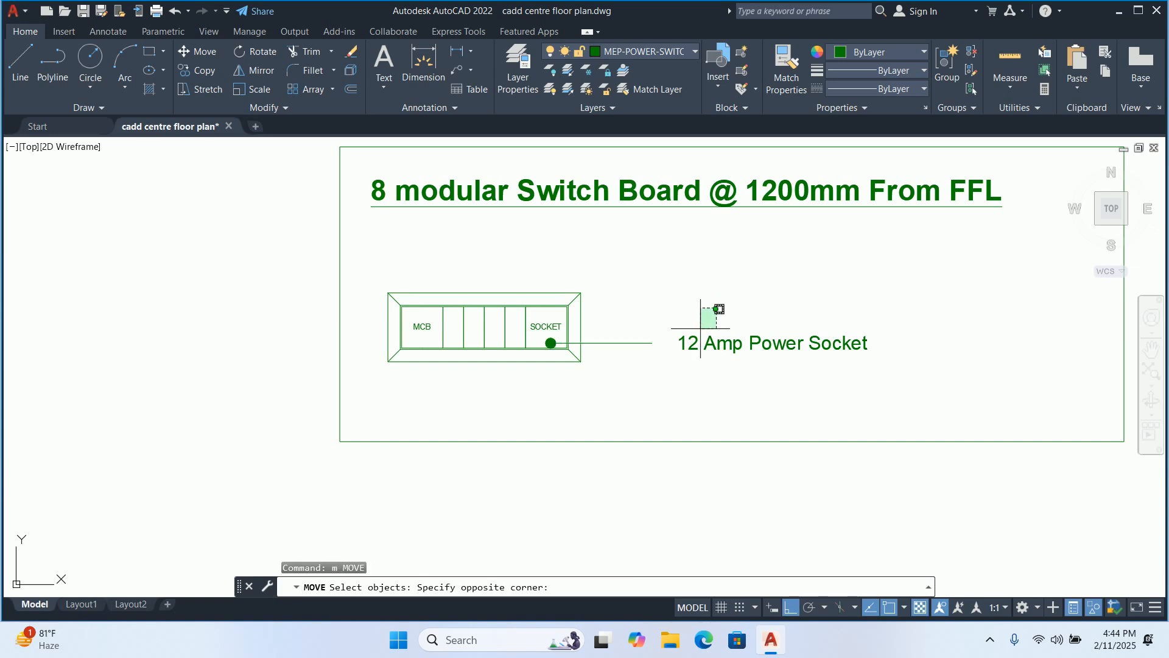
pyautogui.click(716, 308)
pyautogui.click(652, 365)
pyautogui.press('Return')
pyautogui.click(640, 279)
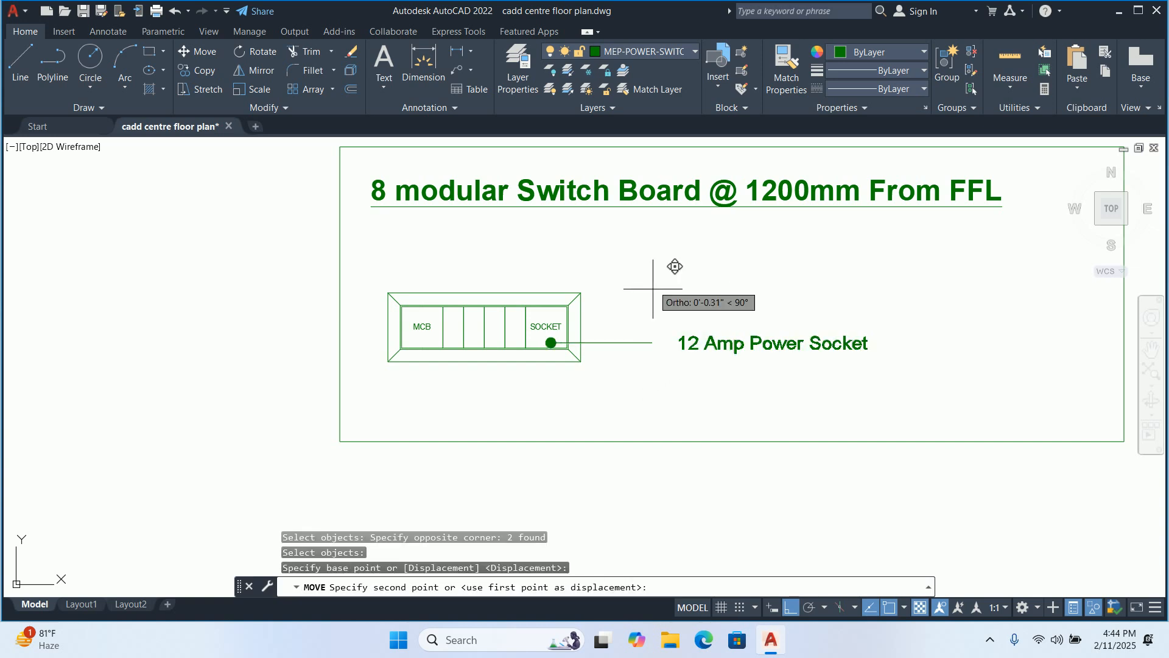
pyautogui.click(654, 275)
# Move the 12 Amp Power Socket leader horizontally right so its dot sits on the socket module's right edge
pyautogui.click(628, 325)
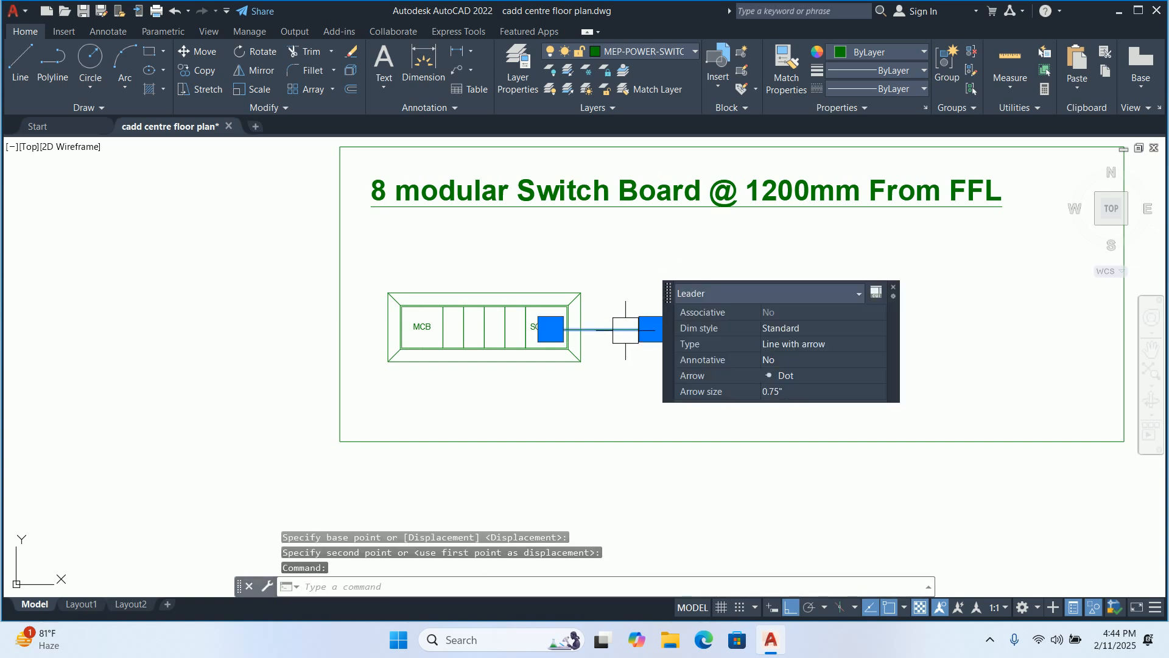
pyautogui.scroll(4, 628, 323)
pyautogui.write('m')
pyautogui.press('Return')
pyautogui.click(609, 296)
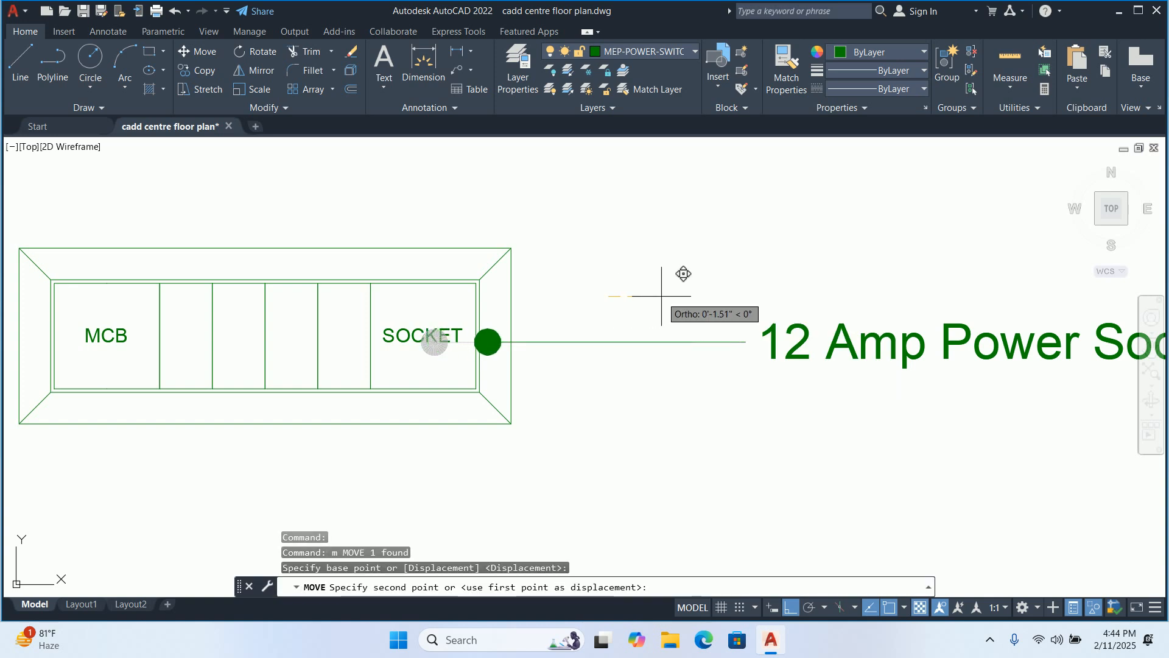
pyautogui.press('Escape')
pyautogui.press('Escape')
pyautogui.scroll(-2, 633, 292)
pyautogui.scroll(-2, 629, 291)
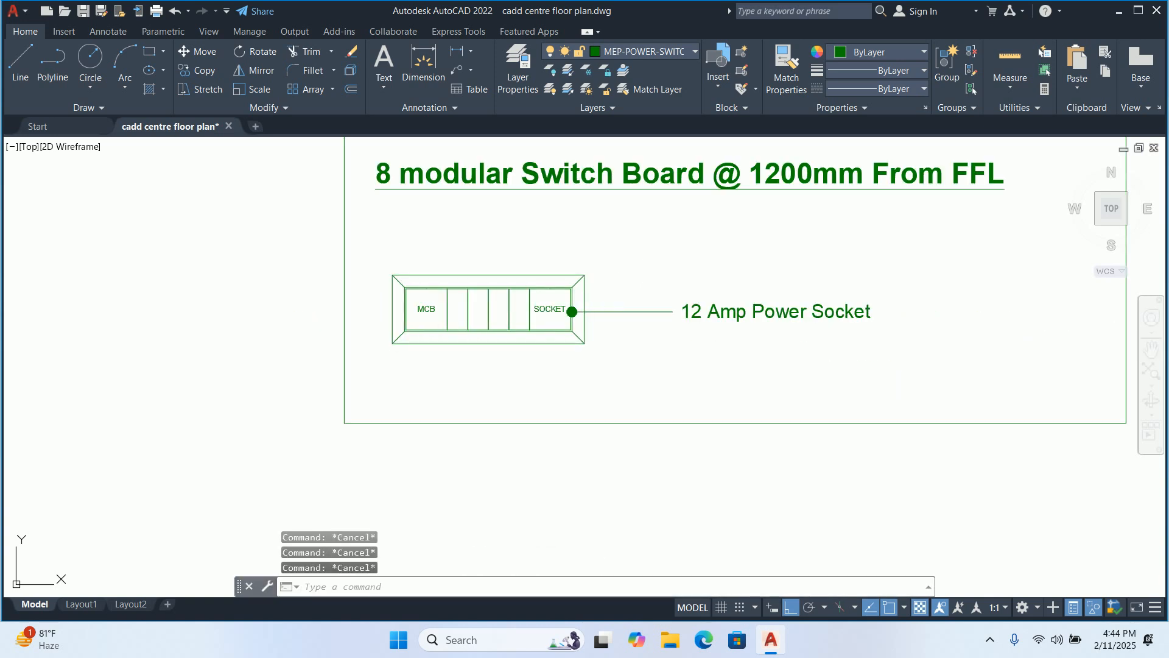
# Stretch the left end of the switch board's outer frames from the MCB module's upper-left corner to the socket module's upper-left corner
pyautogui.scroll(4, 430, 313)
pyautogui.write('s')
pyautogui.press('Return')
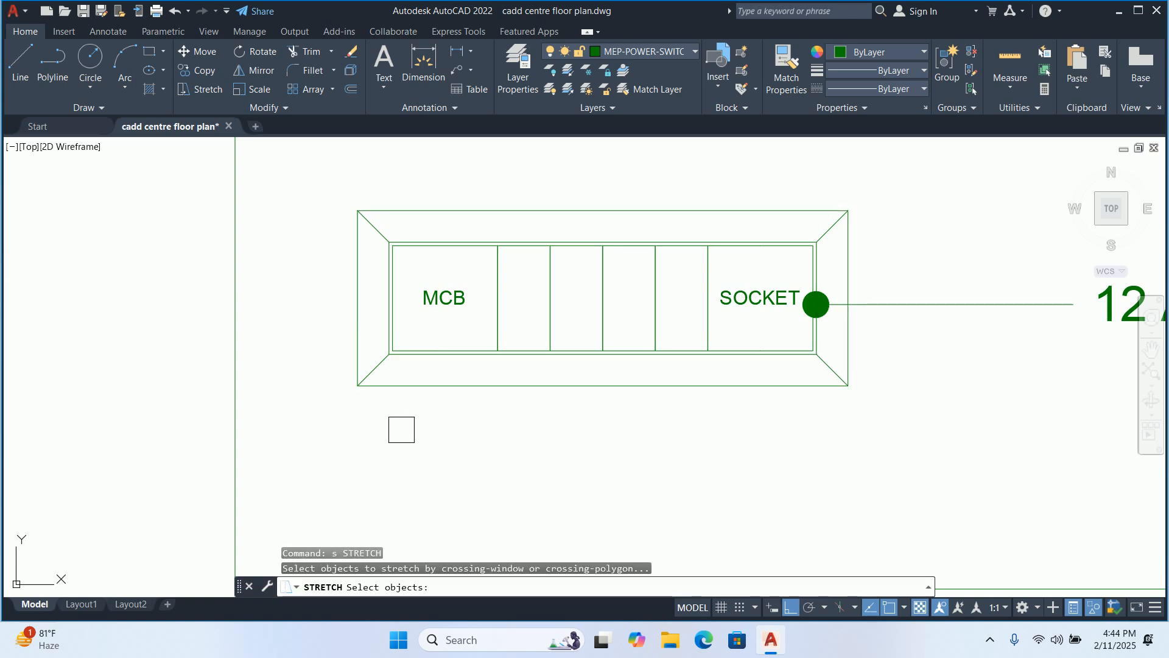
pyautogui.click(399, 433)
pyautogui.click(293, 162)
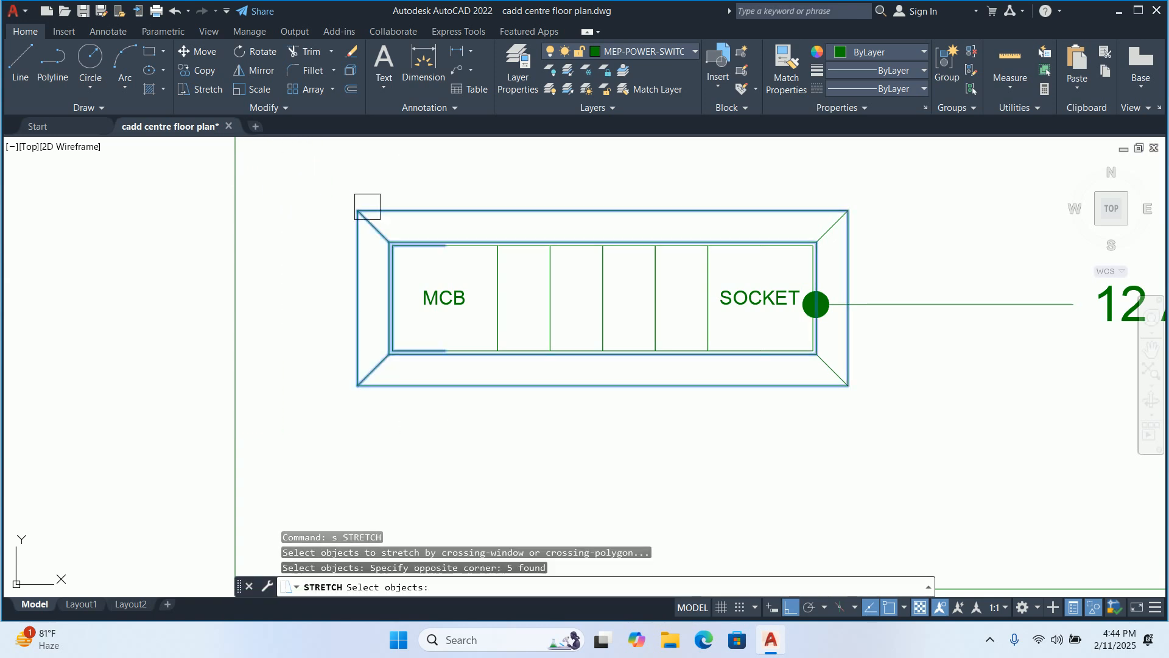
pyautogui.scroll(3, 407, 230)
pyautogui.keyDown('shift'); pyautogui.click(392, 242); pyautogui.keyUp('shift')
pyautogui.press('Return')
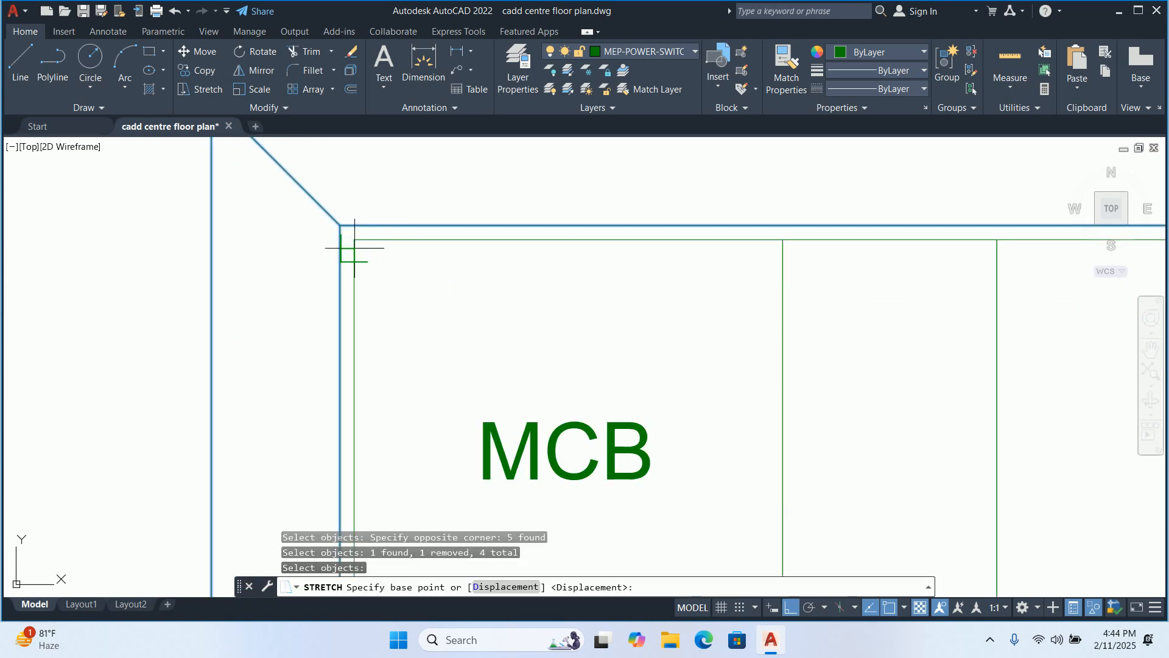
pyautogui.click(354, 240)
pyautogui.scroll(-2, 688, 239)
pyautogui.moveTo(1048, 240); pyautogui.dragTo(425, 258, button='middle')
pyautogui.click(313, 235)
pyautogui.scroll(-3, 313, 235)
pyautogui.press('Escape')
pyautogui.press('Escape')
# Erase the MCB label and all module outlines outside the shortened socket frame
pyautogui.scroll(5, 399, 291)
pyautogui.click(418, 373)
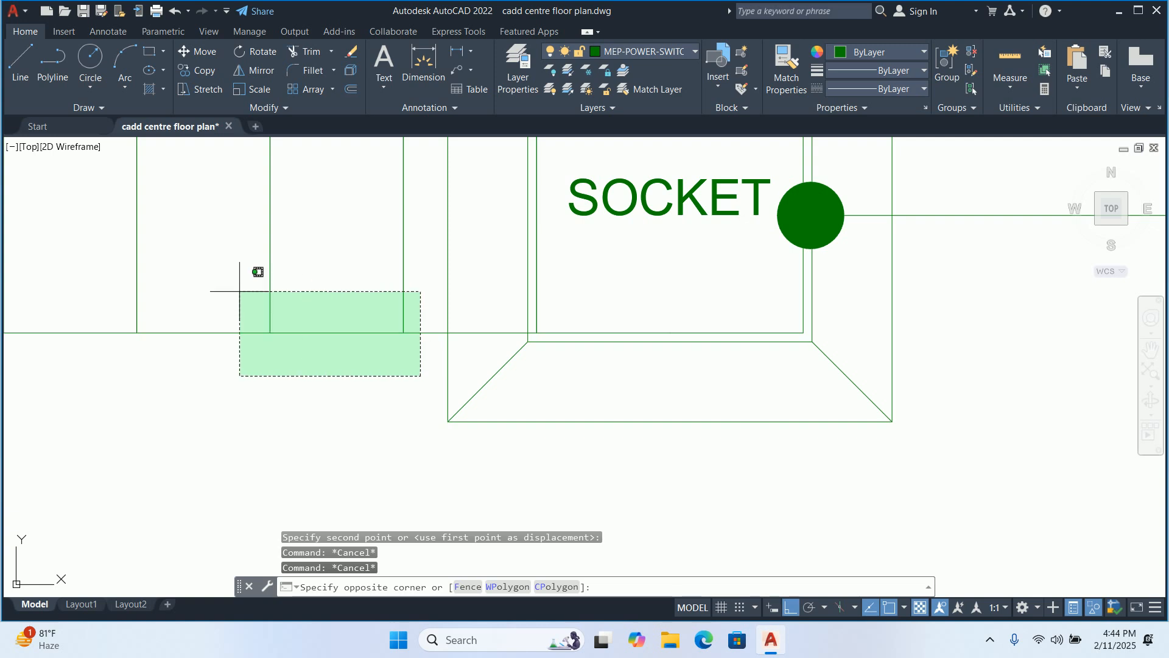
pyautogui.scroll(-4, 250, 284)
pyautogui.moveTo(250, 283); pyautogui.dragTo(618, 335, button='middle')
pyautogui.scroll(-2, 609, 328)
pyautogui.click(428, 264)
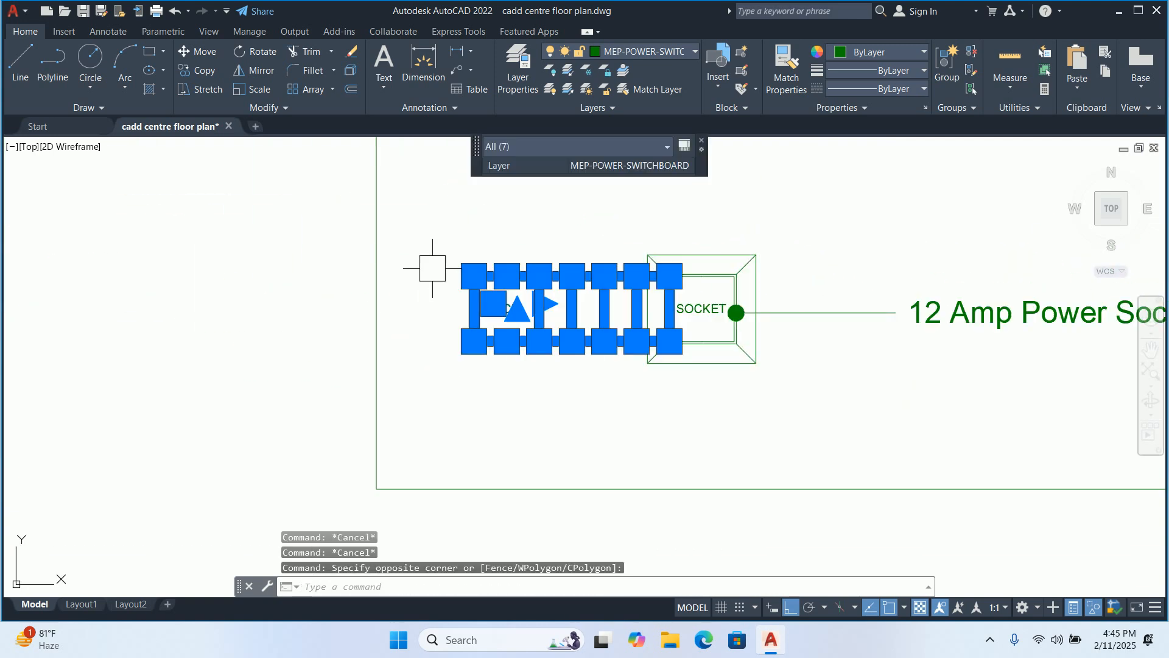
pyautogui.press('Delete')
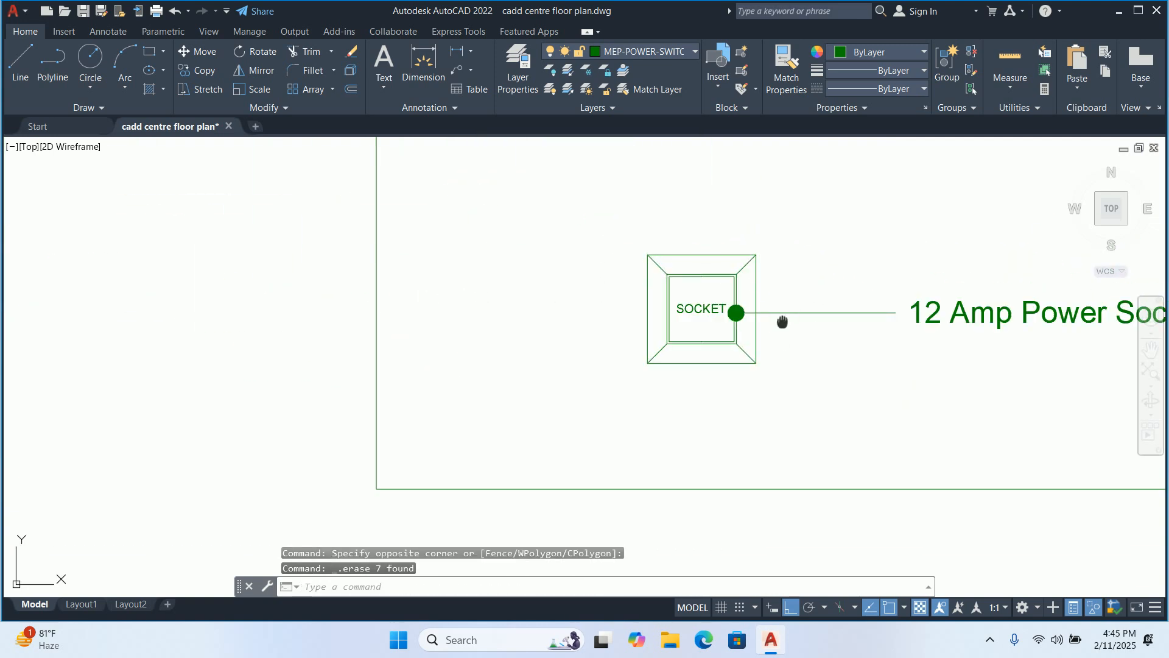
pyautogui.moveTo(782, 321); pyautogui.dragTo(611, 325, button='middle')
pyautogui.click(1011, 57)
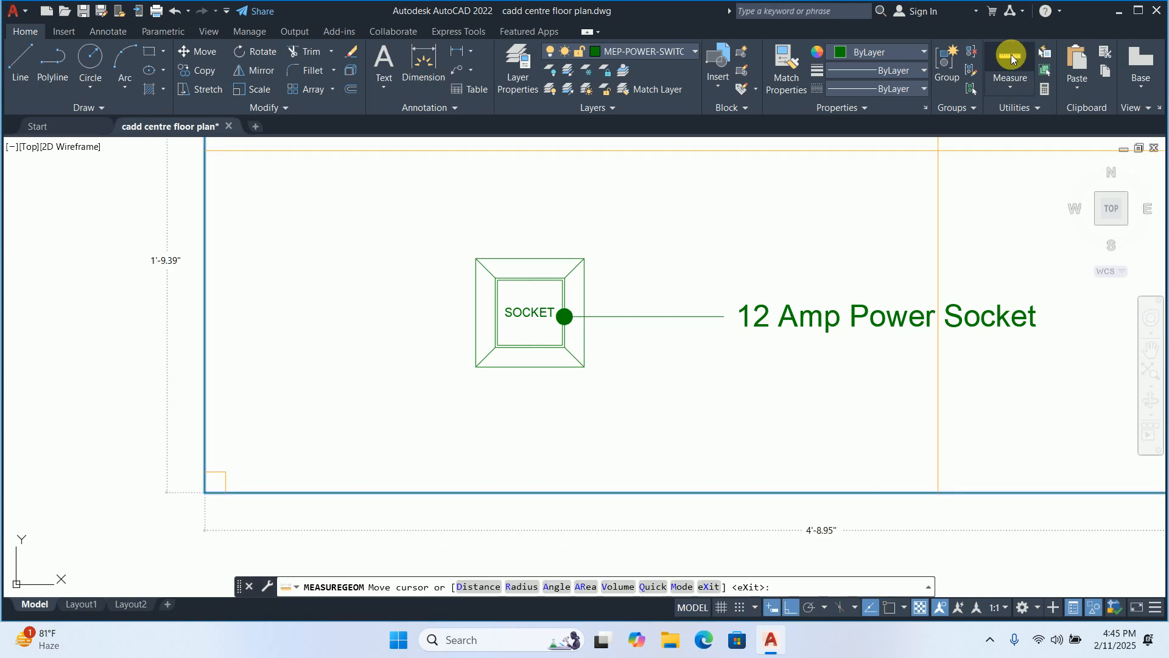
pyautogui.press('Escape')
pyautogui.press('Escape')
pyautogui.press('Escape')
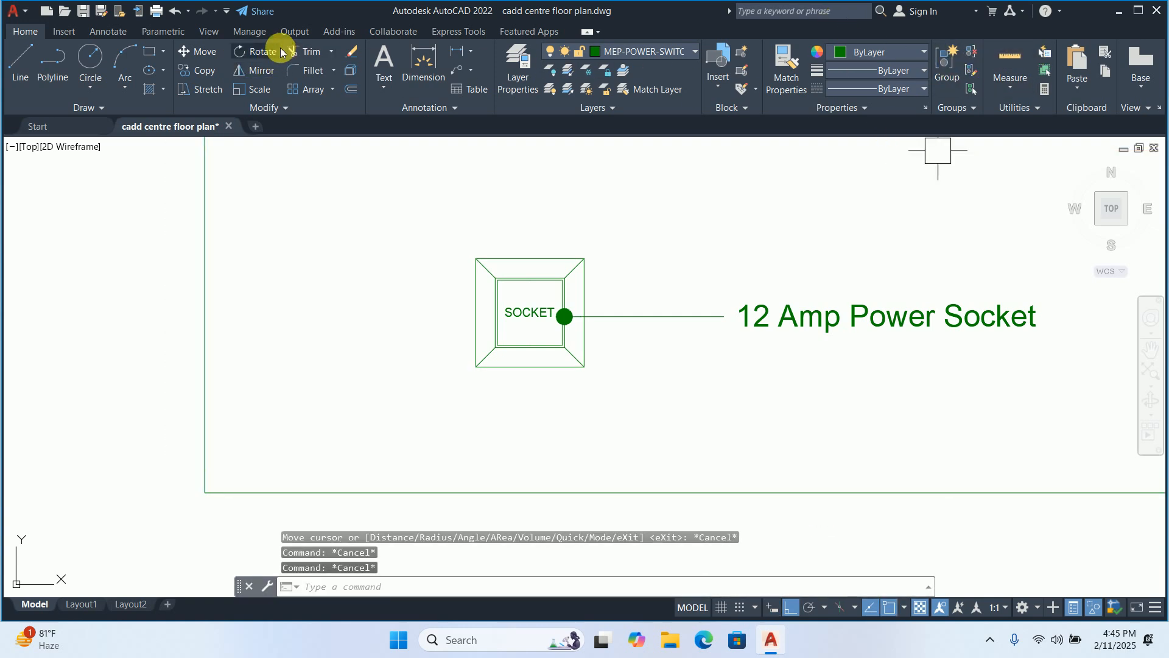
pyautogui.scroll(-5, 390, 293)
pyautogui.press('Escape')
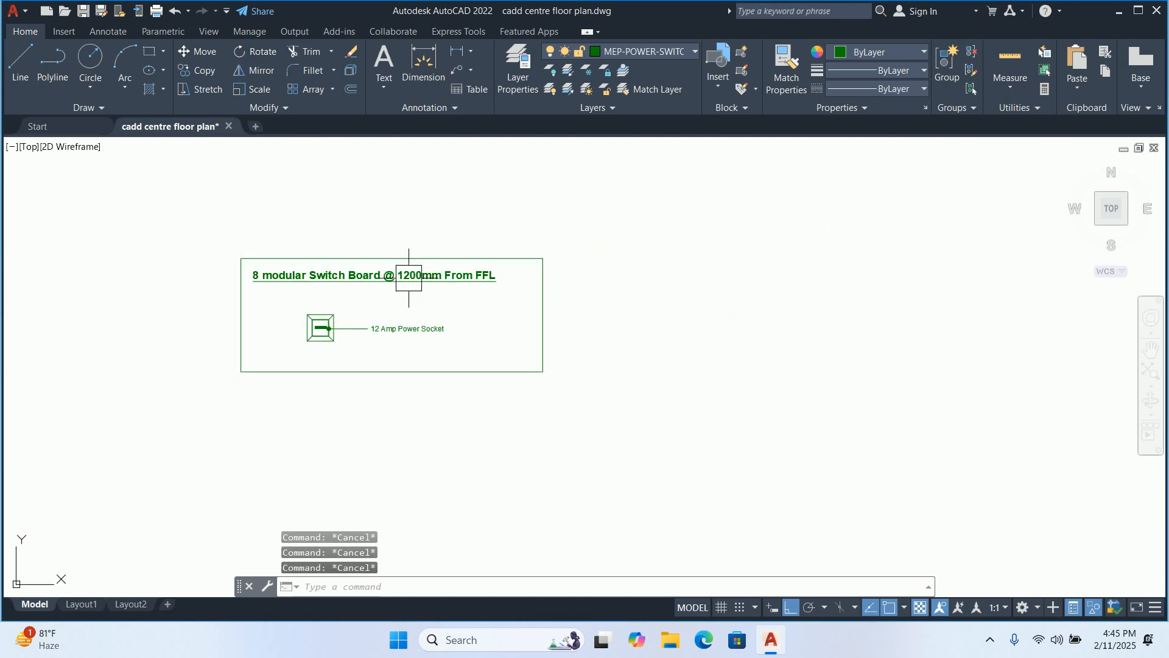
pyautogui.scroll(3, 331, 262)
pyautogui.moveTo(331, 260); pyautogui.dragTo(430, 253, button='middle')
pyautogui.doubleClick(331, 253)
pyautogui.press('Escape')
pyautogui.press('Escape')
pyautogui.scroll(4, 355, 268)
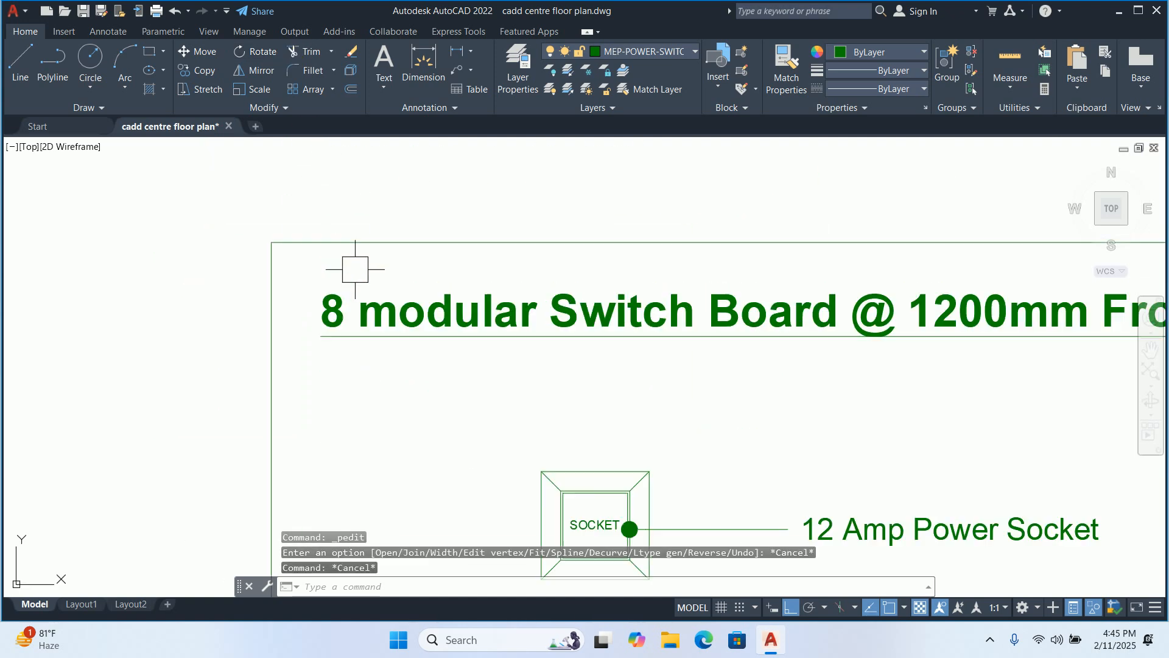
# Edit the detail's title to read "2 modular Switch Board @ 1800mm From FFL"
pyautogui.click(352, 302)
pyautogui.doubleClick(347, 315)
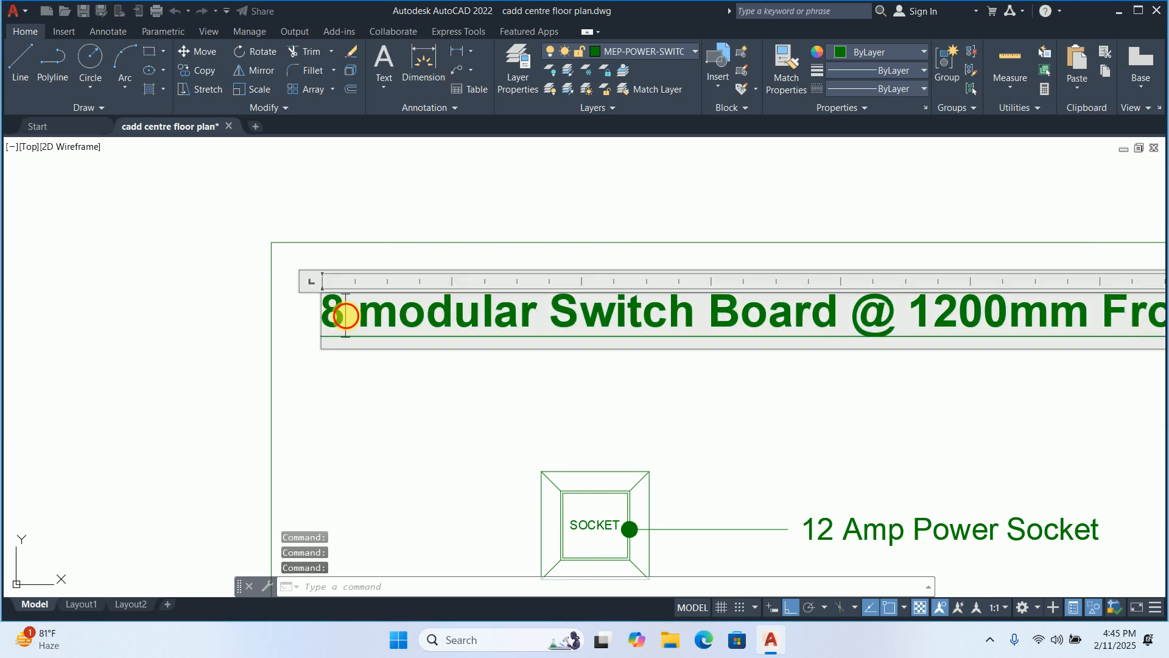
pyautogui.scroll(2, 351, 321)
pyautogui.press('BackSpace')
pyautogui.write('2')
pyautogui.scroll(-4, 381, 335)
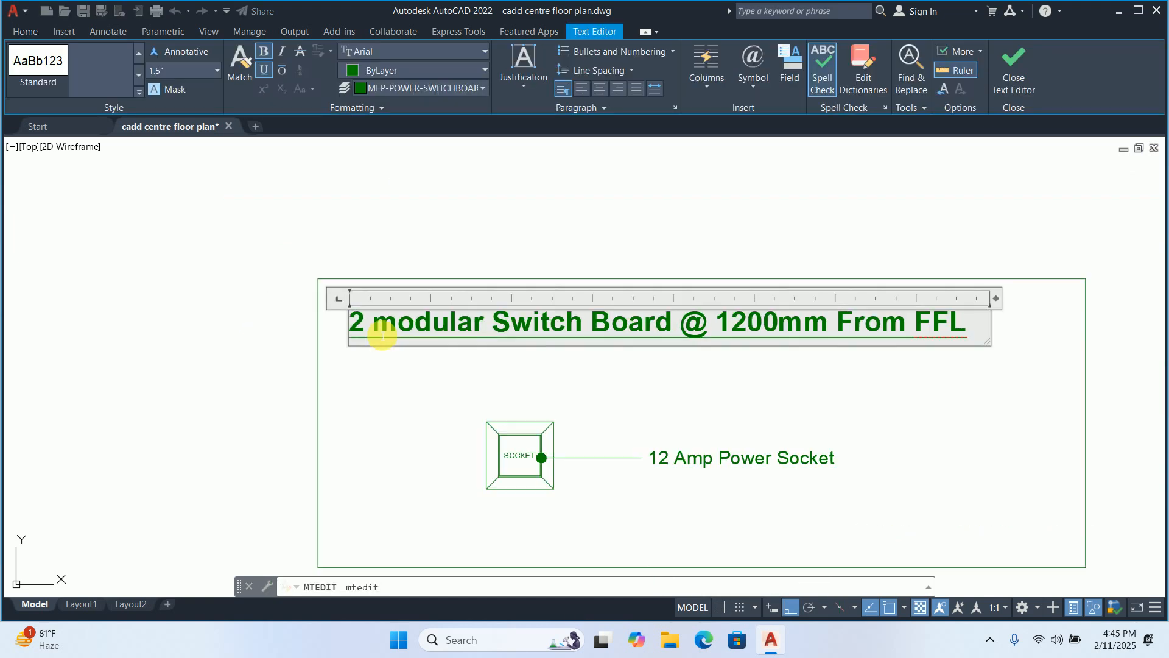
pyautogui.write('8')
pyautogui.press('Escape')
pyautogui.press('Escape')
# Narrow the title's text width so it wraps onto two lines before "@ 1800mm From FFL"
pyautogui.scroll(-1, 730, 324)
pyautogui.click(730, 324)
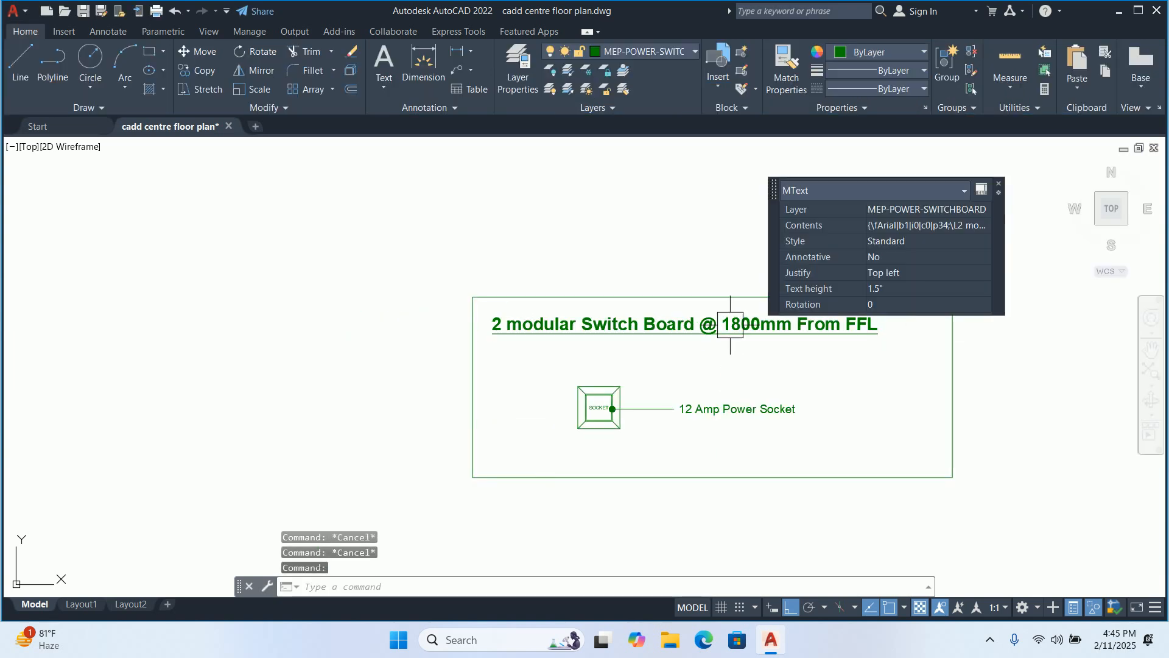
pyautogui.moveTo(888, 336); pyautogui.dragTo(737, 364, button='middle')
pyautogui.click(760, 347)
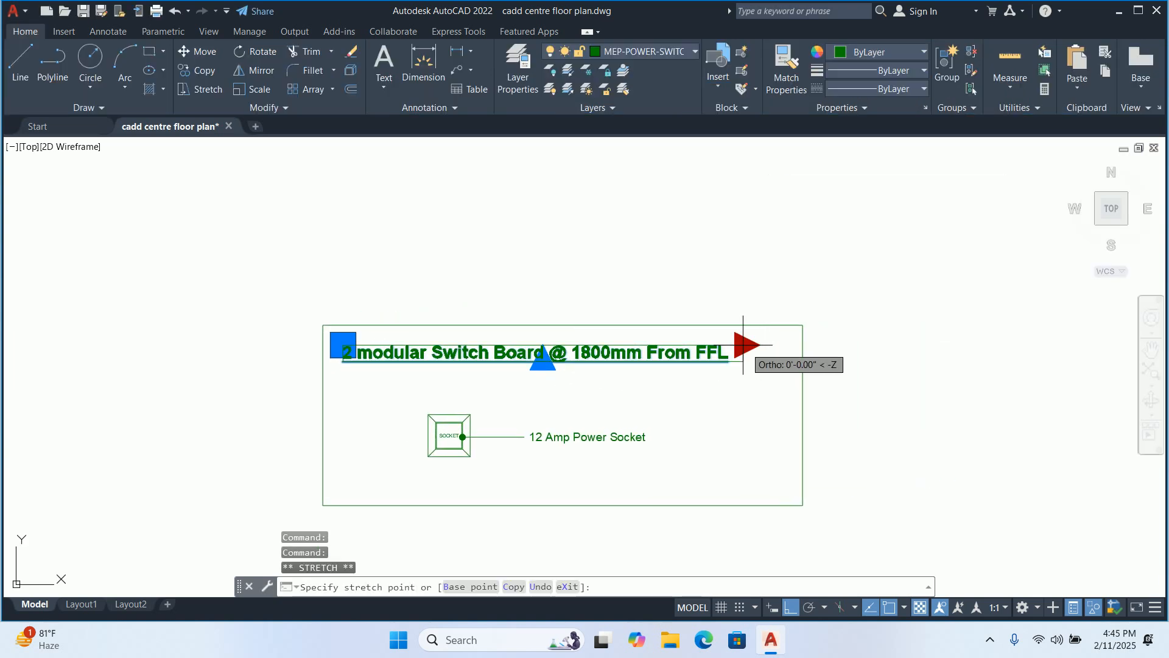
pyautogui.press('Escape')
pyautogui.press('Escape')
pyautogui.press('Escape')
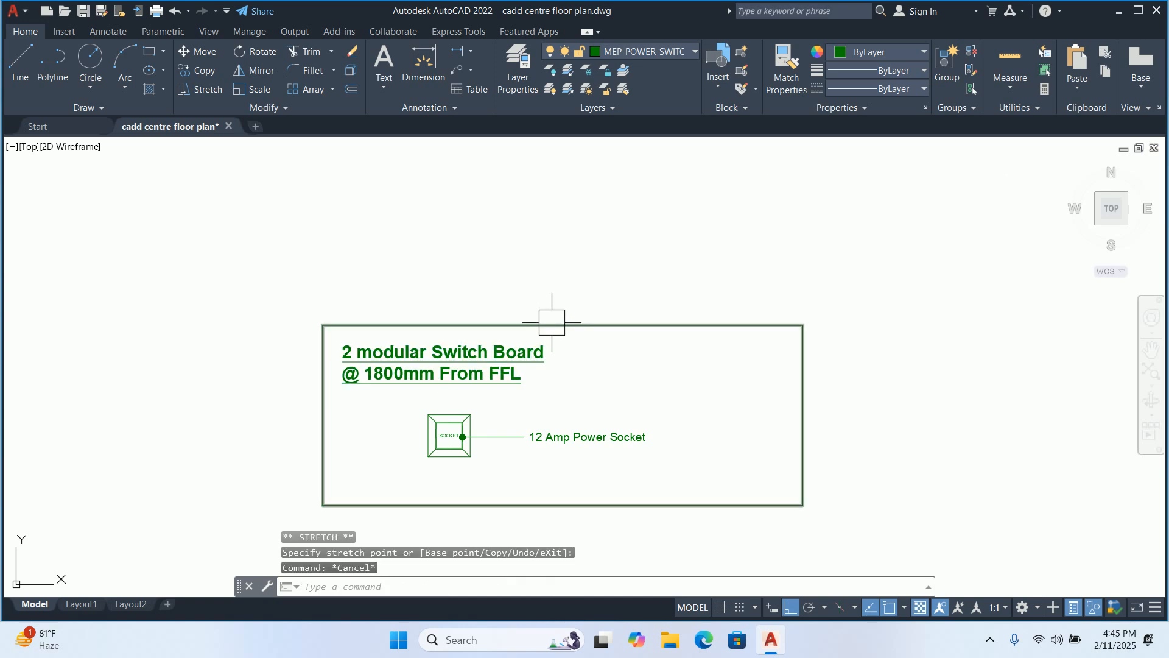
# Stretch the detail frame's left edge with the title toward the socket symbol, and nudge the title to line up with the symbol
pyautogui.write('s')
pyautogui.press('Return')
pyautogui.moveTo(381, 543); pyautogui.dragTo(384, 470, button='middle')
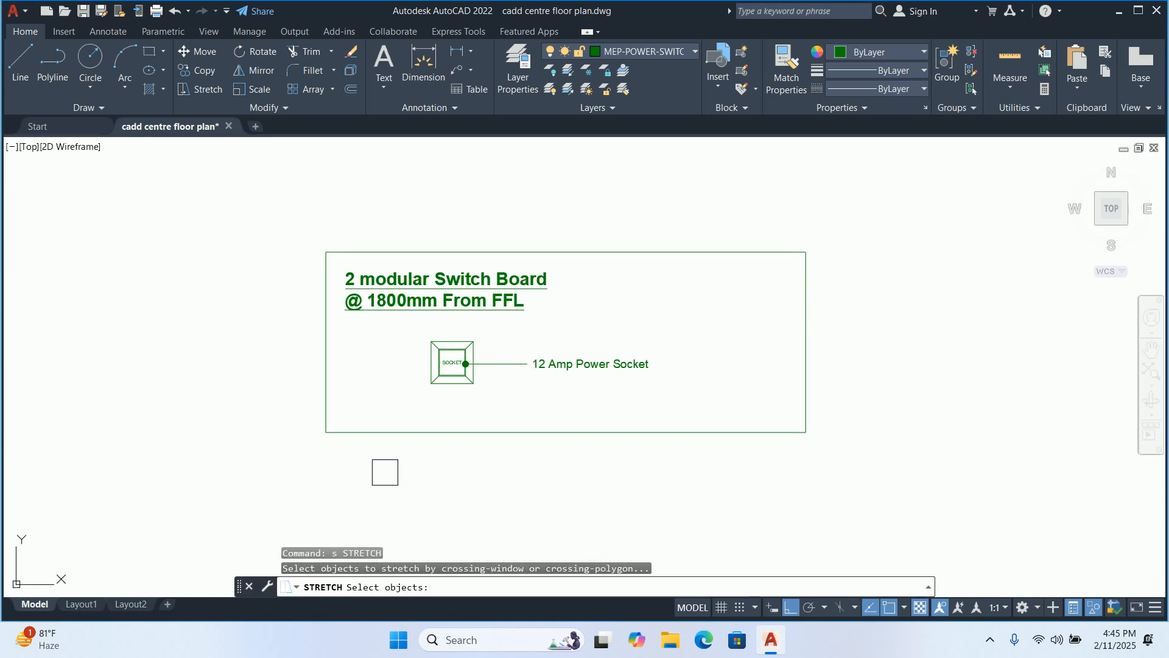
pyautogui.click(388, 491)
pyautogui.click(212, 225)
pyautogui.press('Return')
pyautogui.click(309, 183)
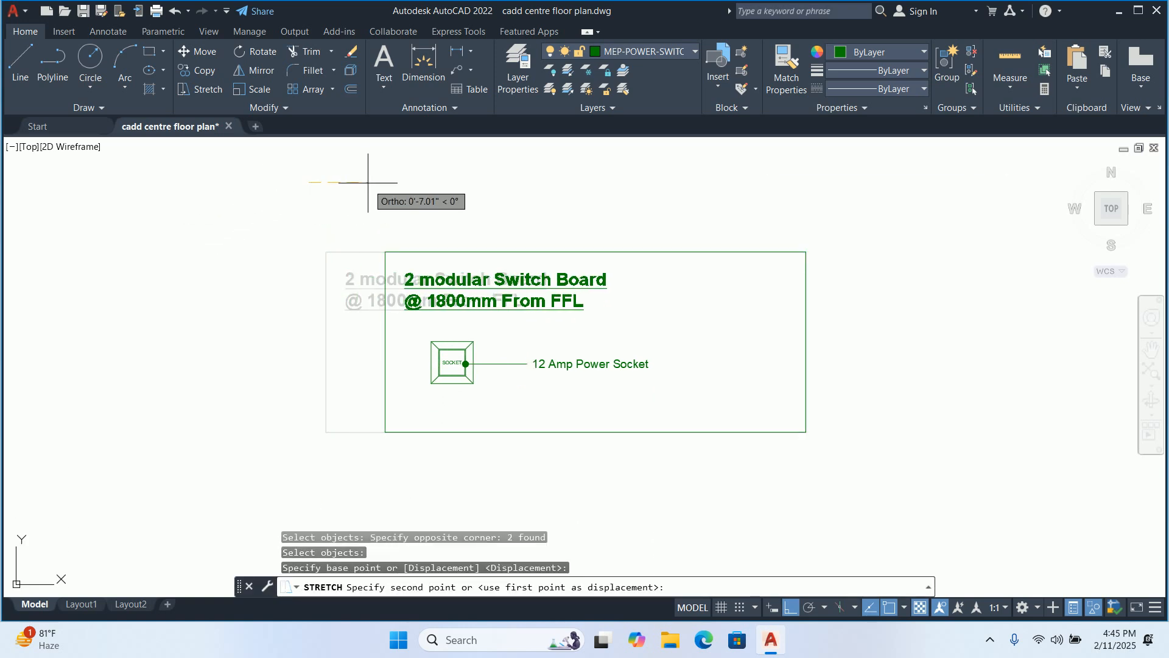
pyautogui.click(402, 183)
pyautogui.press('Escape')
pyautogui.press('Escape')
pyautogui.click(483, 286)
pyautogui.press('Return')
pyautogui.click(496, 208)
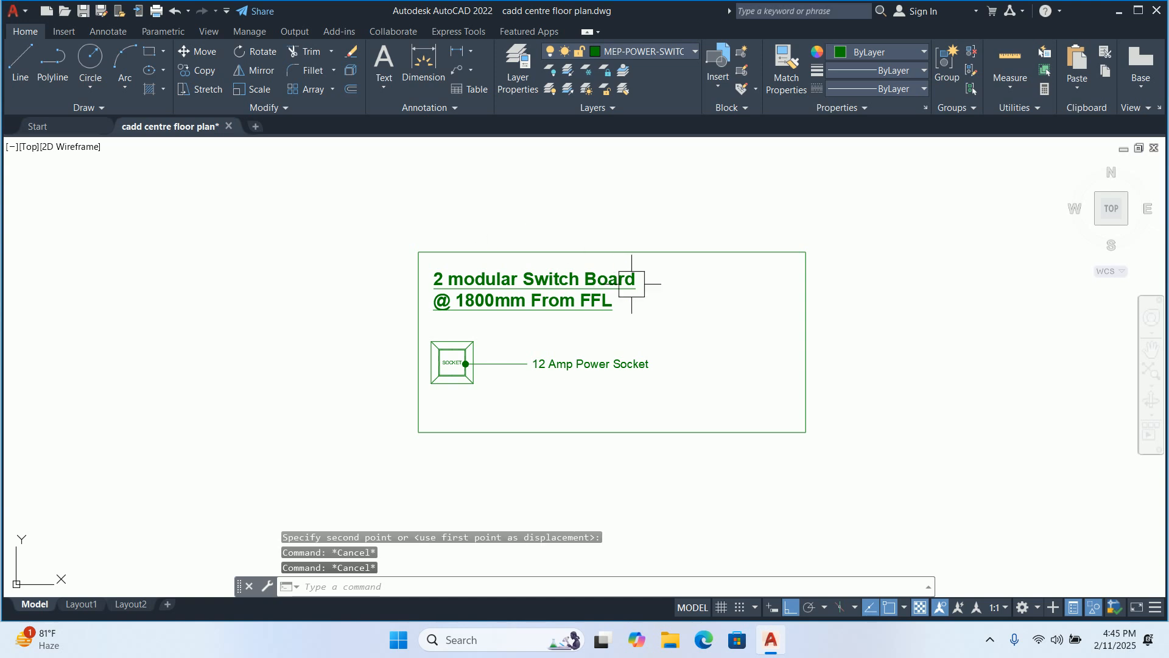
# Stretch the detail frame's top edge together with the title down toward the socket symbol
pyautogui.write('s')
pyautogui.press('Return')
pyautogui.click(872, 317)
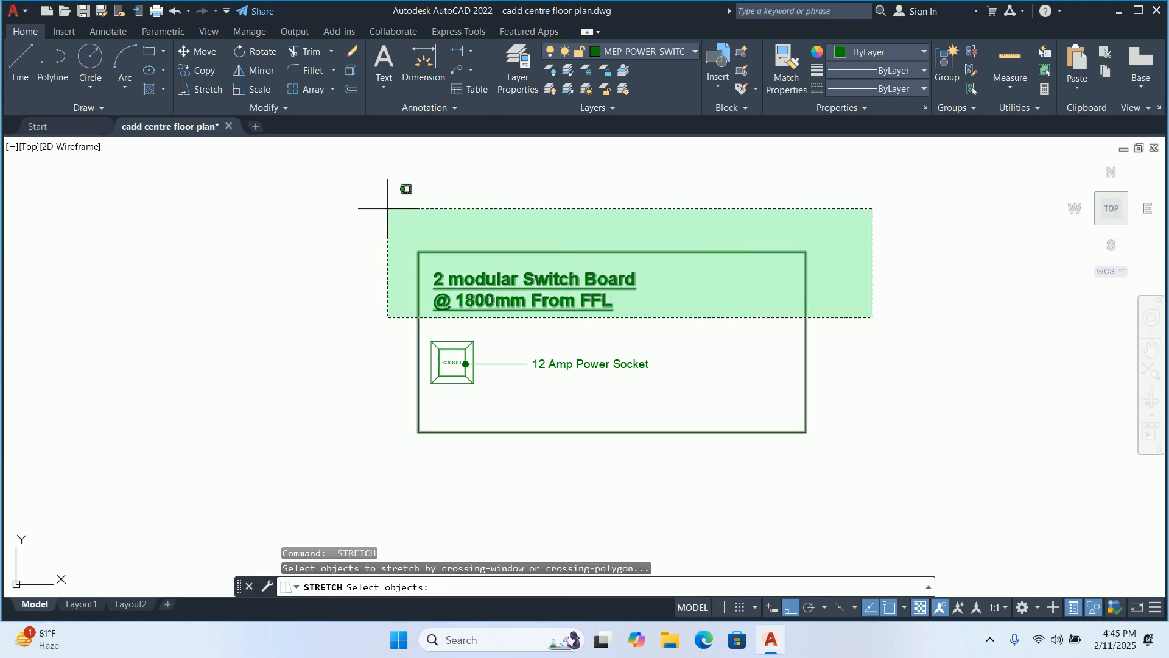
pyautogui.click(429, 213)
pyautogui.scroll(2, 339, 282)
pyautogui.moveTo(339, 282); pyautogui.dragTo(336, 181, button='middle')
pyautogui.click(334, 184)
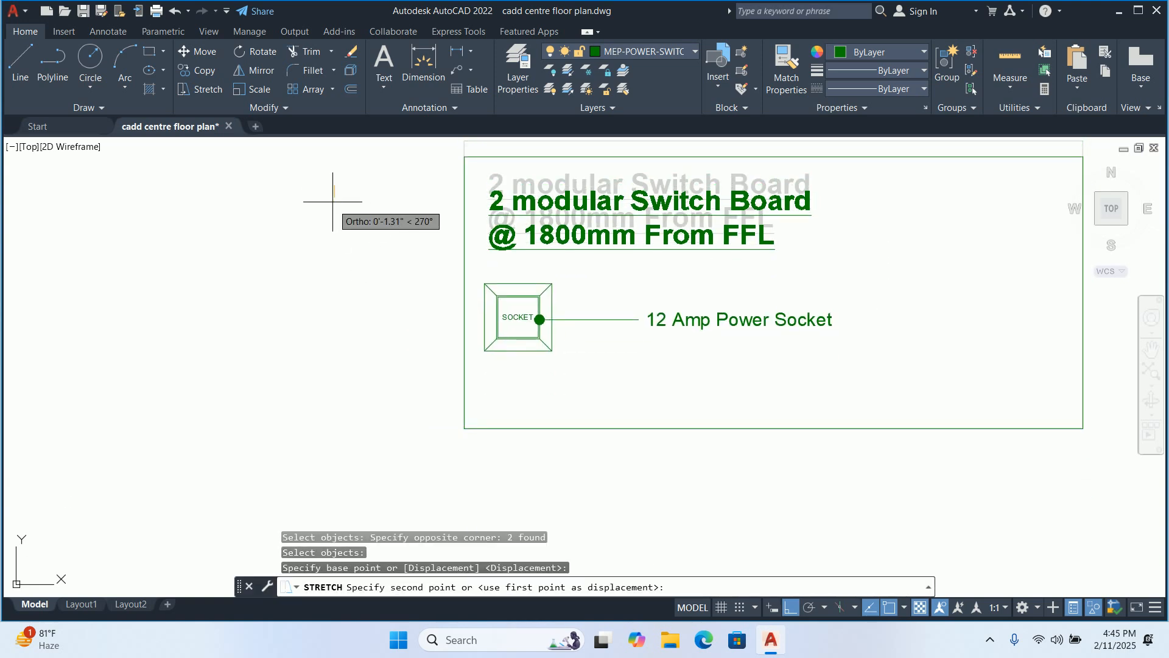
pyautogui.click(332, 216)
pyautogui.press('Escape')
# Stretch the detail frame's right edge left to just beyond the 12 Amp Power Socket label
pyautogui.moveTo(574, 279); pyautogui.dragTo(407, 313, button='middle')
pyautogui.press('Return')
pyautogui.click(1041, 479)
pyautogui.click(856, 164)
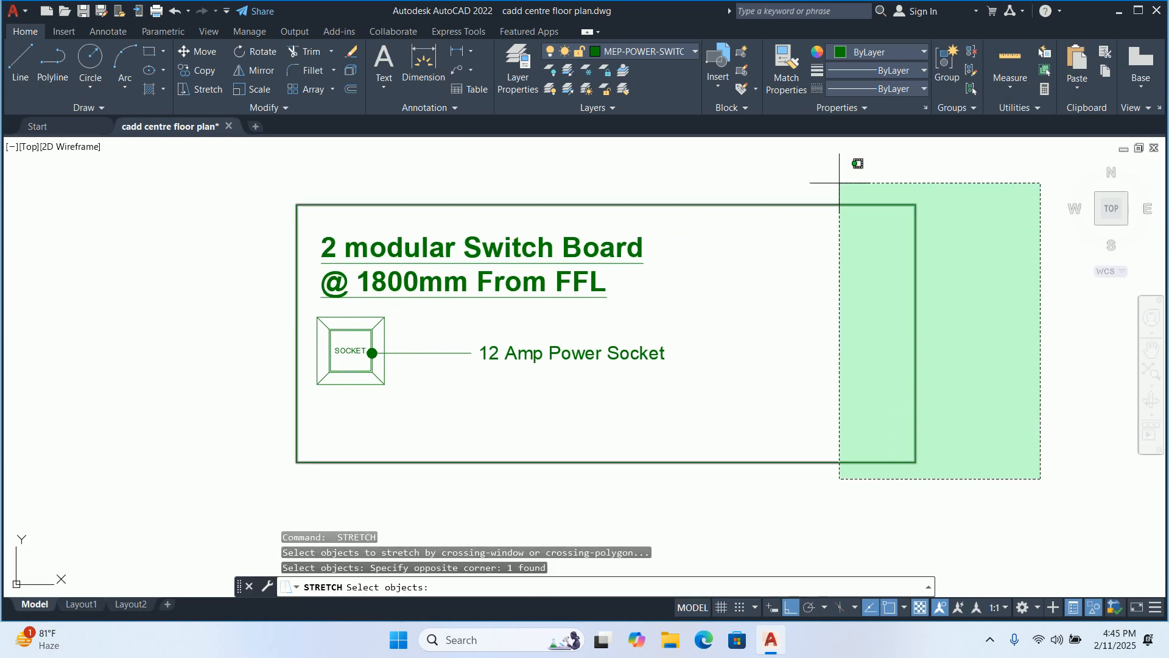
pyautogui.press('Return')
pyautogui.click(864, 174)
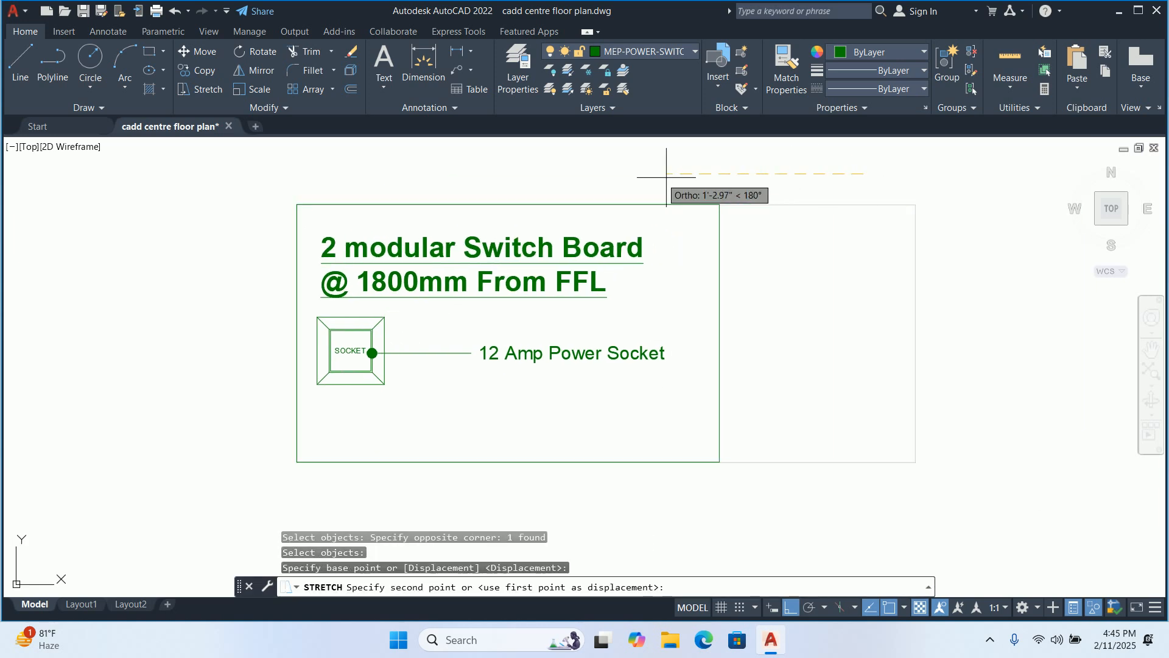
pyautogui.click(625, 177)
pyautogui.press('Escape')
pyautogui.press('Escape')
# Stretch the detail frame's bottom edge up to just below the socket symbol
pyautogui.press('Return')
pyautogui.click(803, 522)
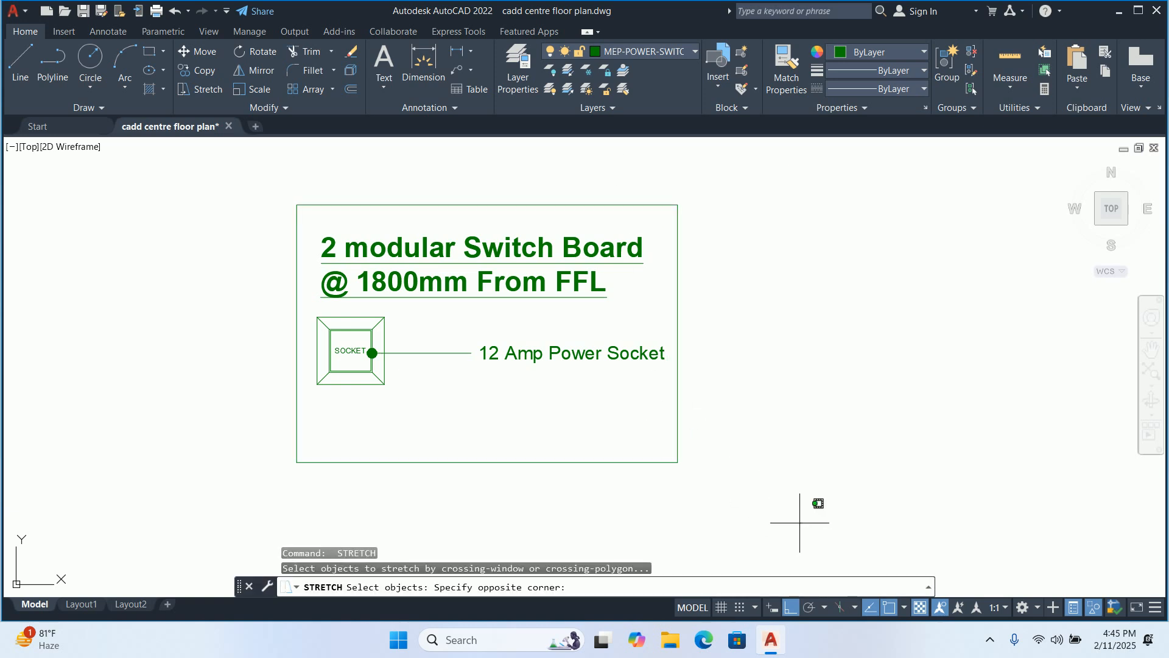
pyautogui.click(64, 378)
pyautogui.press('Return')
pyautogui.click(65, 405)
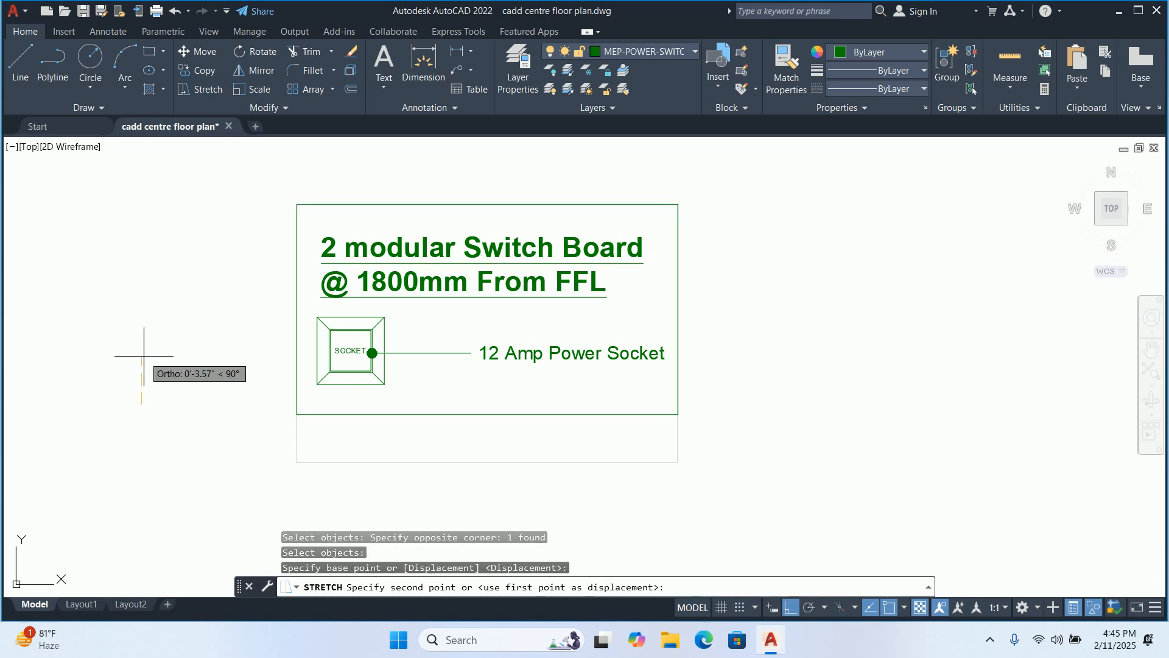
pyautogui.click(144, 339)
pyautogui.press('Escape')
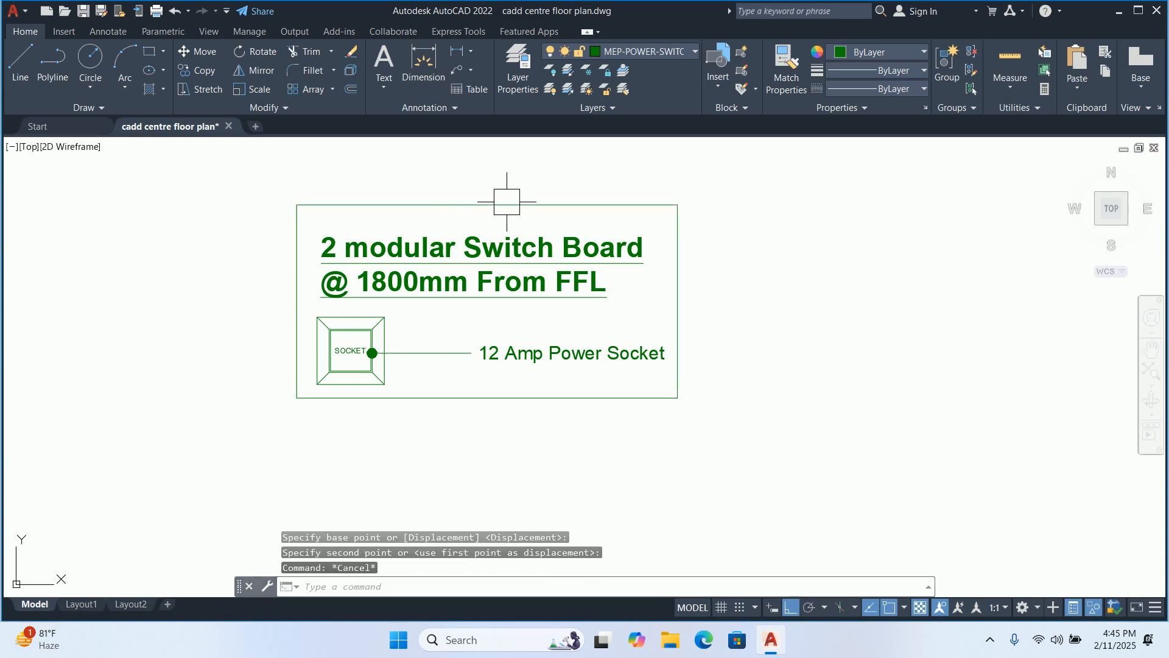
# Pull the midpoint of the detail frame's top edge down to just above the title
pyautogui.click(509, 182)
pyautogui.click(489, 208)
pyautogui.scroll(4, 487, 204)
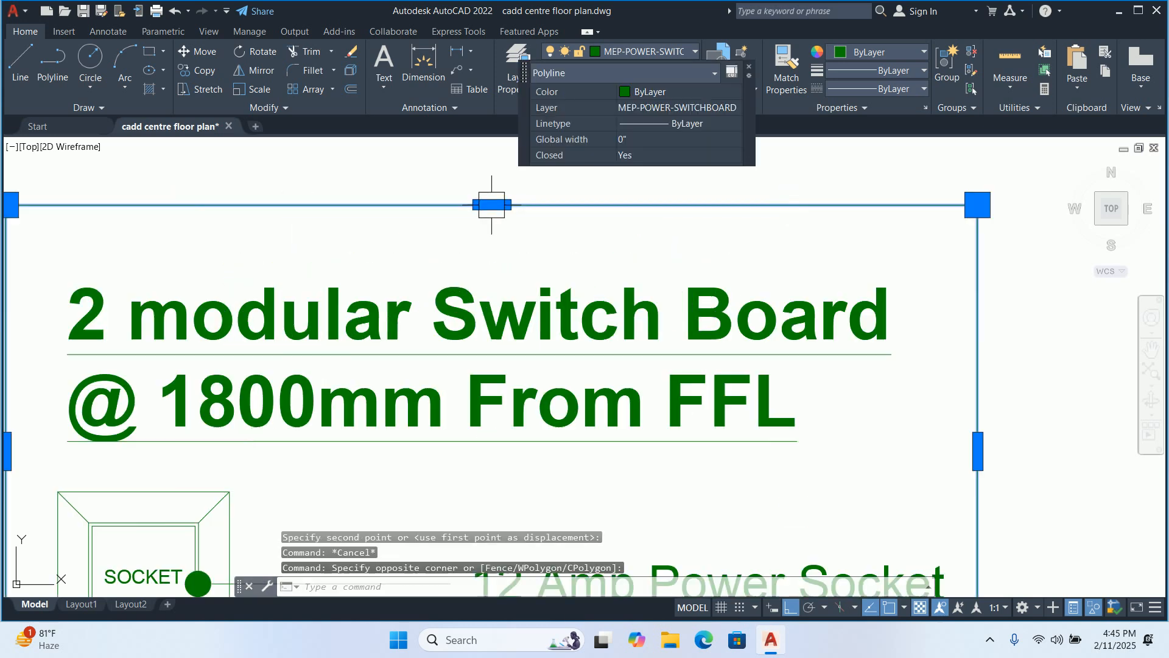
pyautogui.click(491, 204)
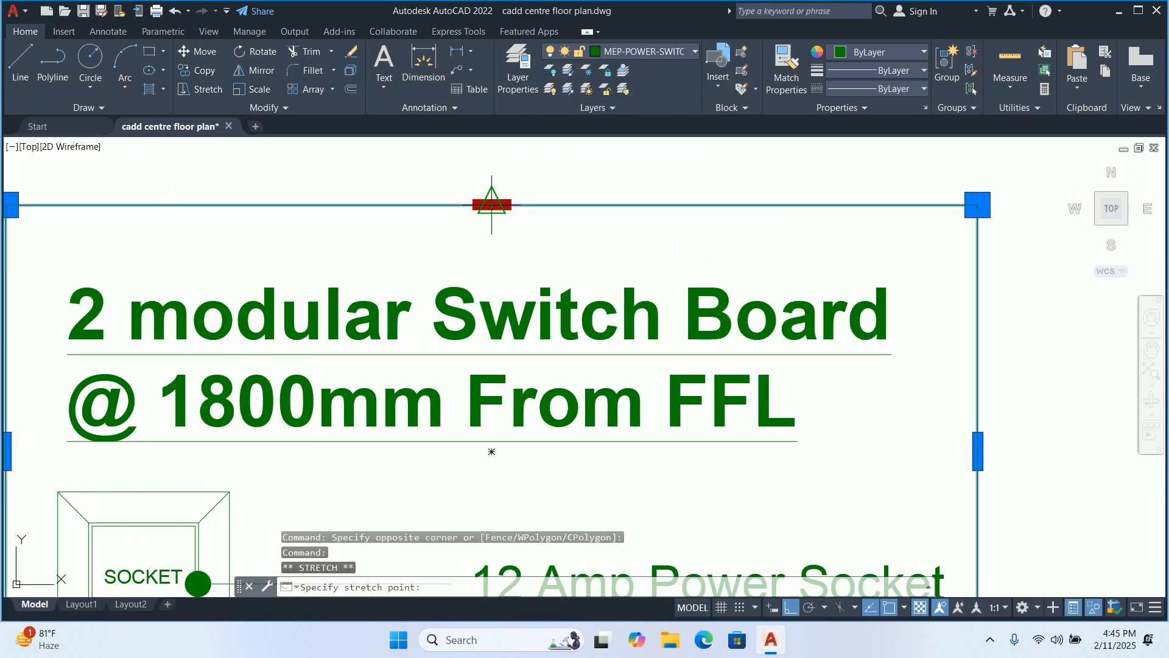
pyautogui.click(490, 253)
pyautogui.scroll(-4, 489, 255)
pyautogui.press('Escape')
pyautogui.press('Escape')
pyautogui.press('Escape')
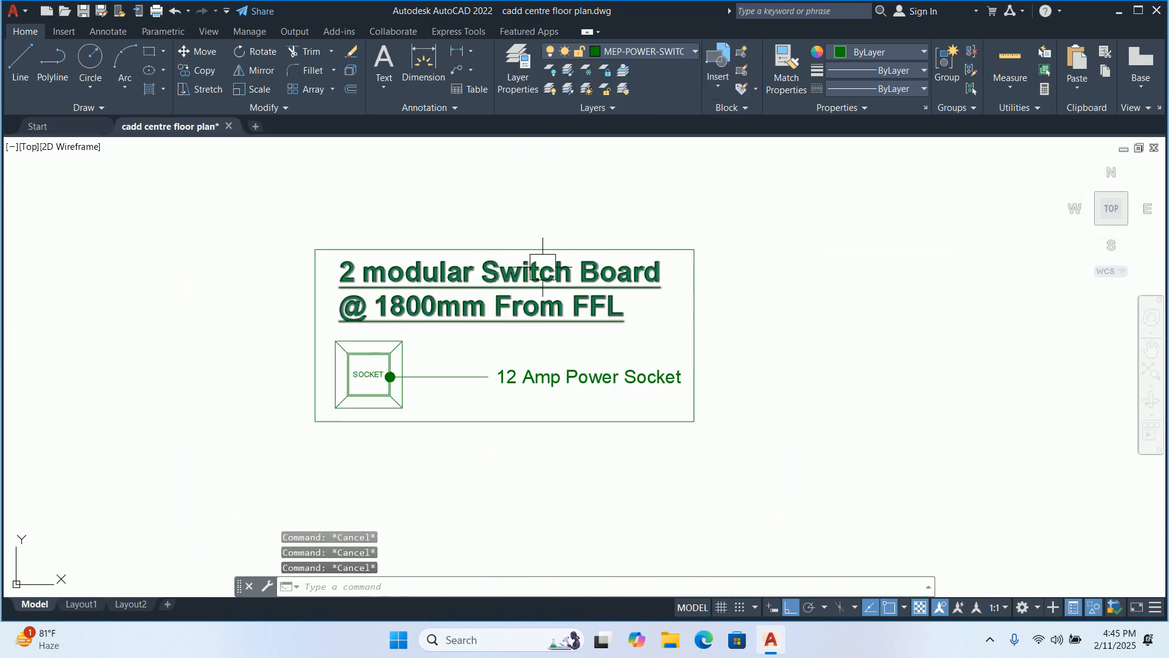
# Set the text height of the detail's title to 1"
pyautogui.click(500, 308)
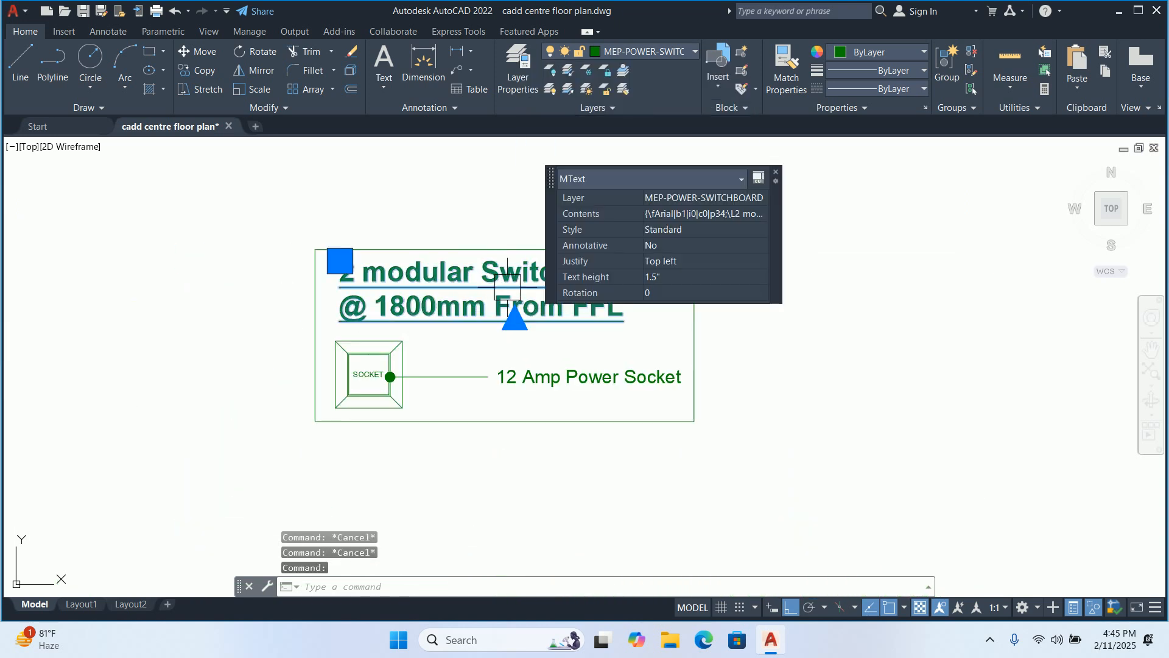
pyautogui.click(669, 279)
pyautogui.write('1')
pyautogui.press('Tab')
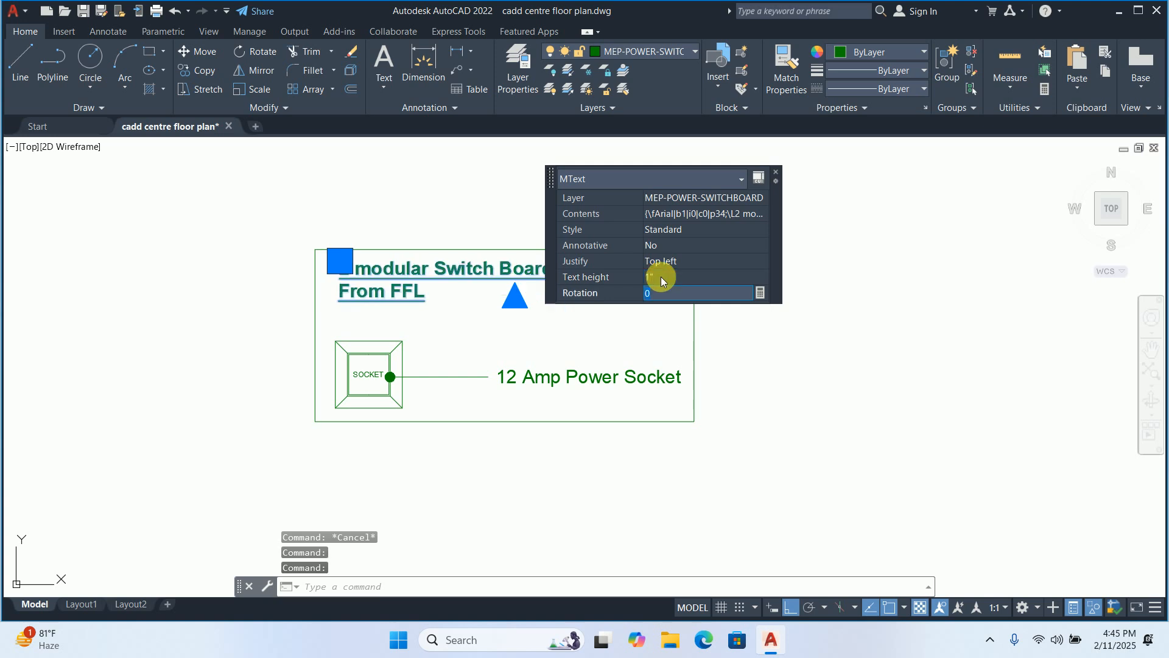
pyautogui.press('Escape')
pyautogui.press('Escape')
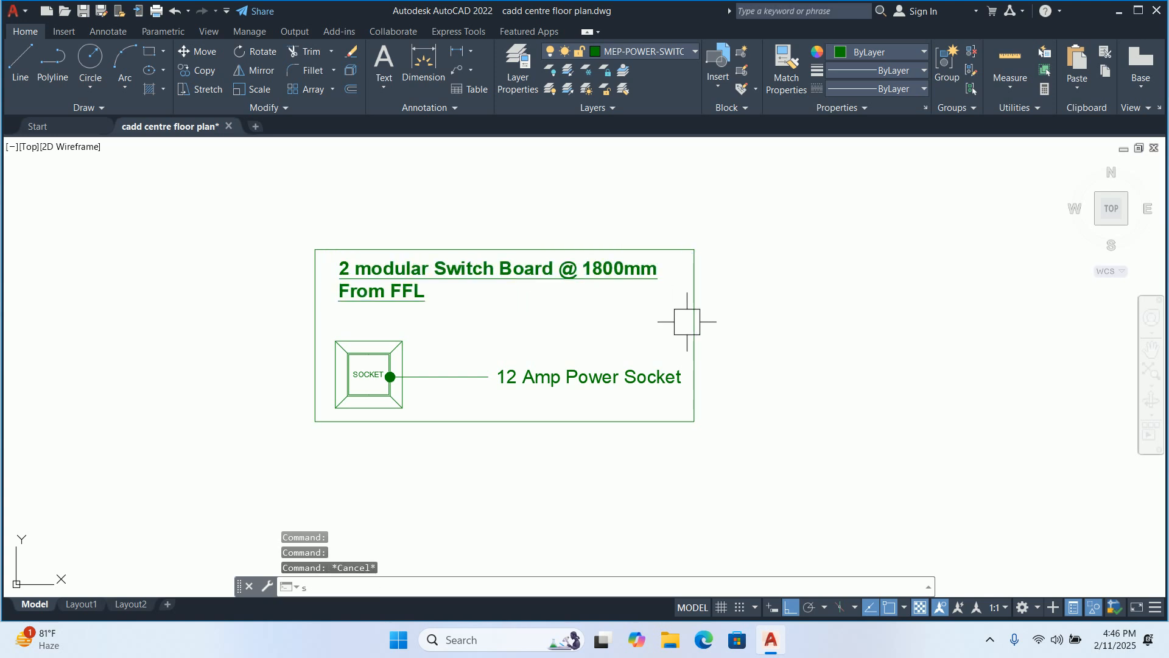
# Stretch the frame's top edge together with the smaller title down close to the socket symbol
pyautogui.write('s')
pyautogui.press('Return')
pyautogui.click(767, 314)
pyautogui.click(232, 208)
pyautogui.press('Return')
pyautogui.click(136, 251)
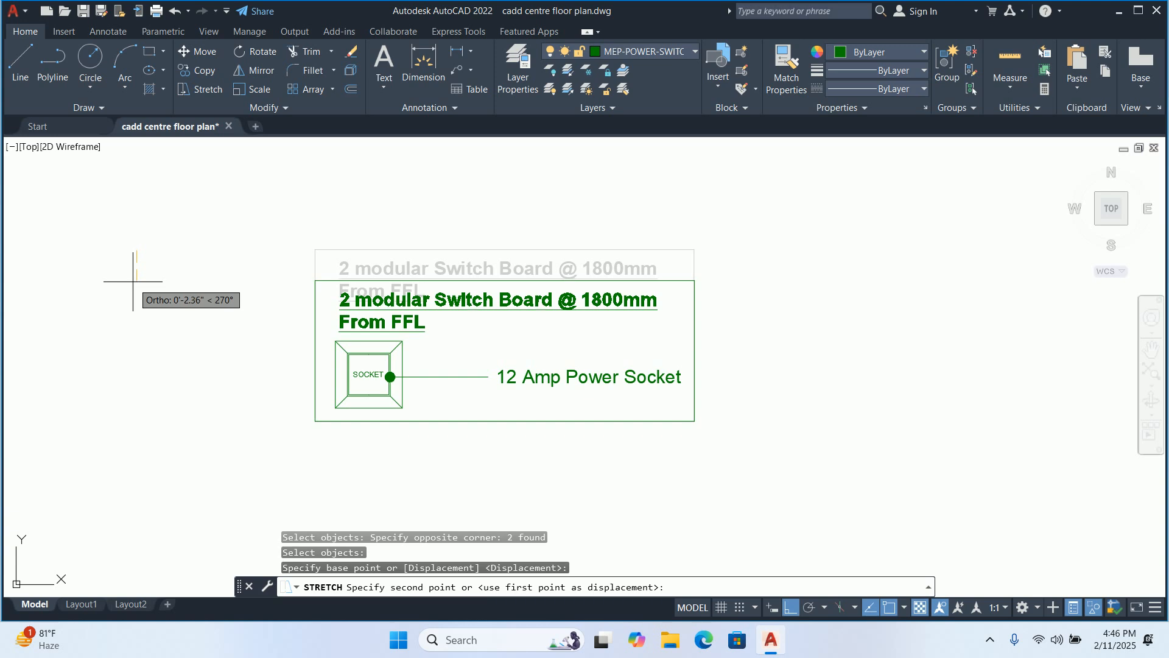
pyautogui.click(135, 279)
pyautogui.press('Escape')
pyautogui.press('Escape')
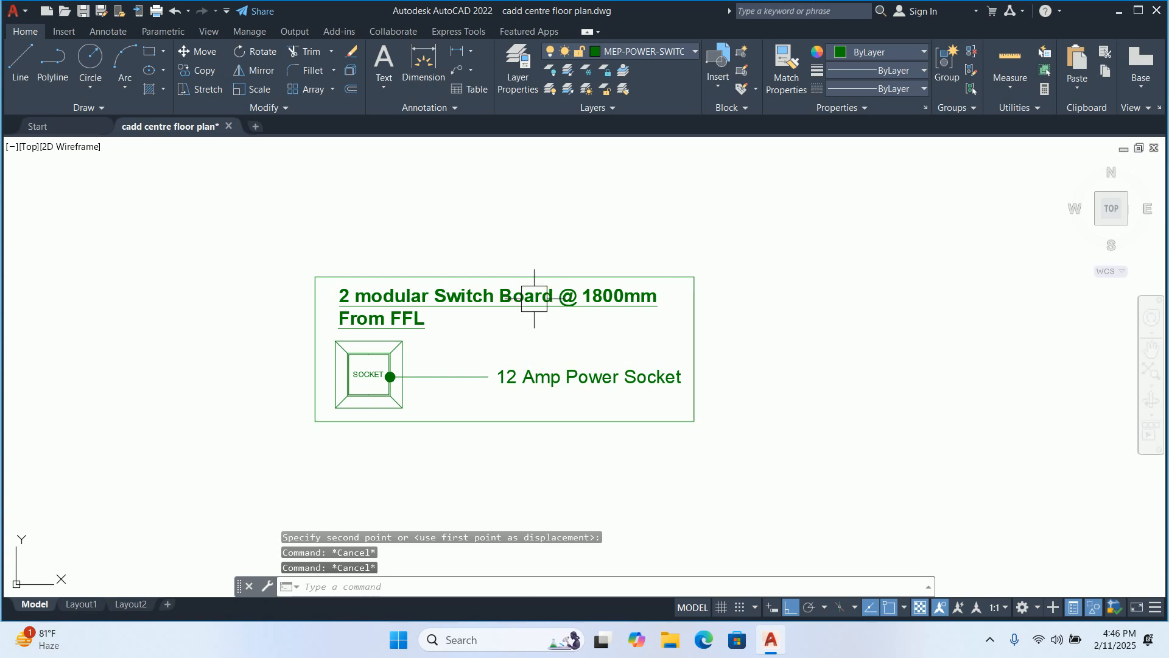
# Turn group selection back on and check that the whole 2 modular detail selects as one group
pyautogui.hotkey('ctrl', 'shift', 'a')
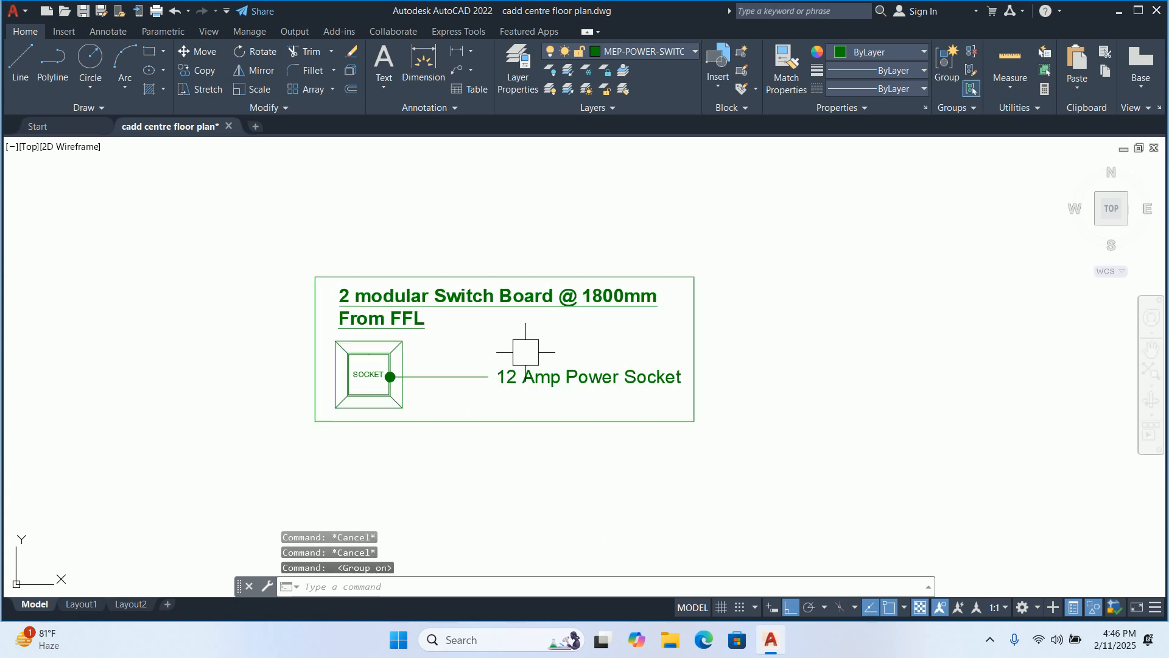
pyautogui.click(522, 352)
pyautogui.click(530, 293)
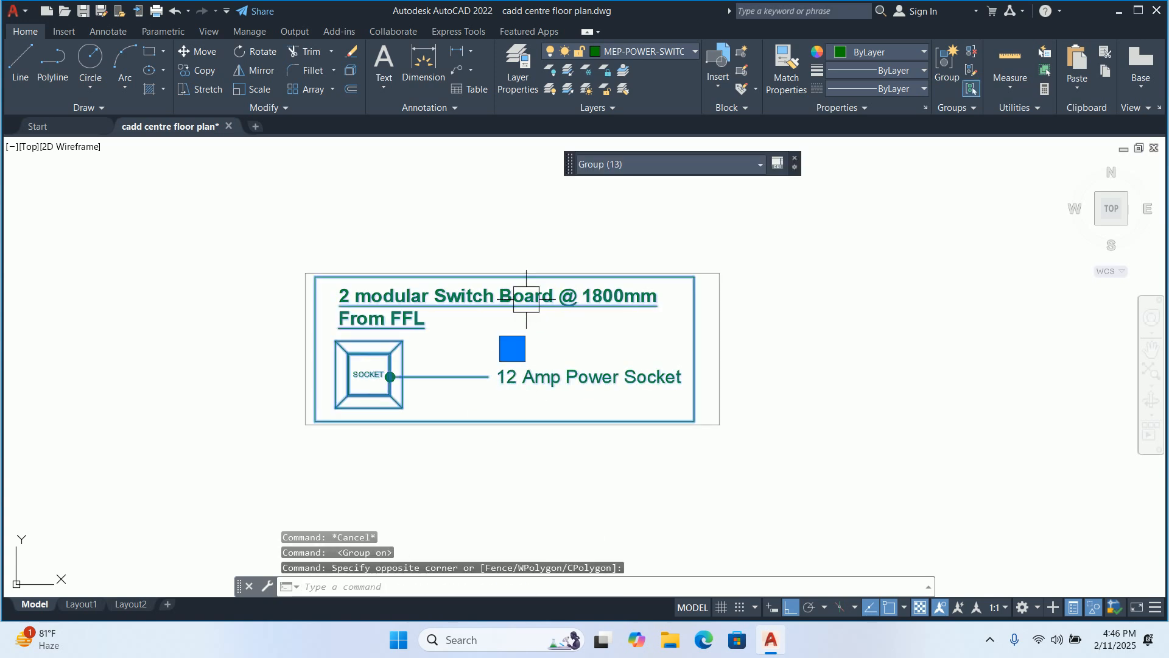
pyautogui.press('Escape')
pyautogui.press('Escape')
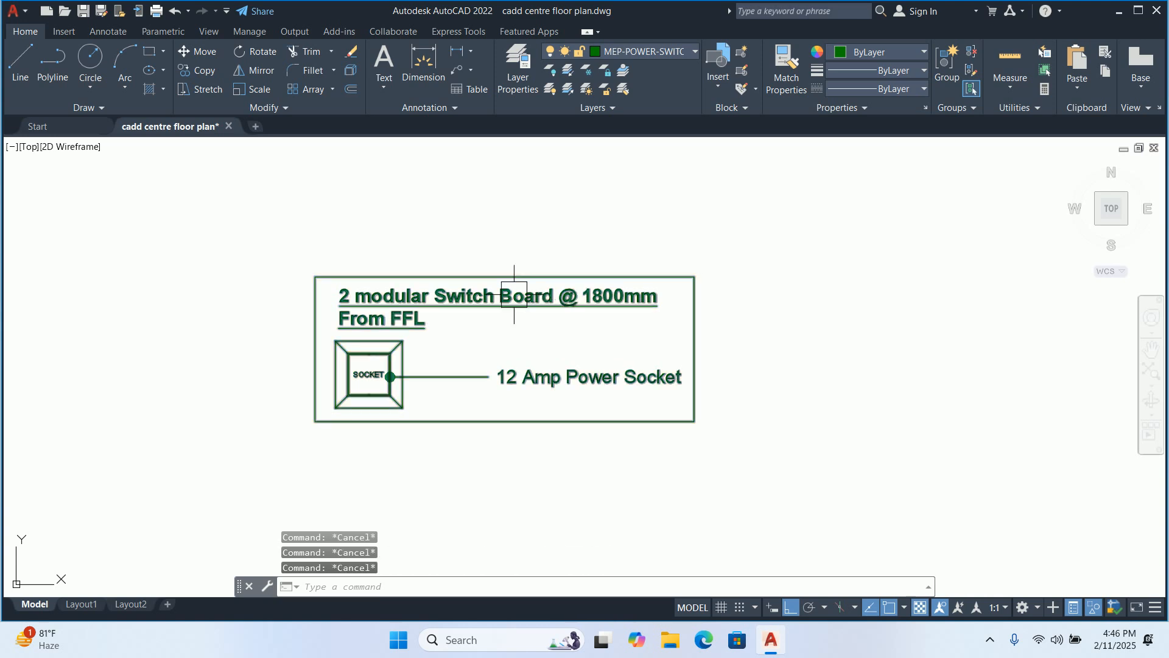
# End the object isolation to show the full floor plan again
pyautogui.click(515, 296)
pyautogui.rightClick(514, 299)
pyautogui.press('Escape')
pyautogui.rightClick(470, 193)
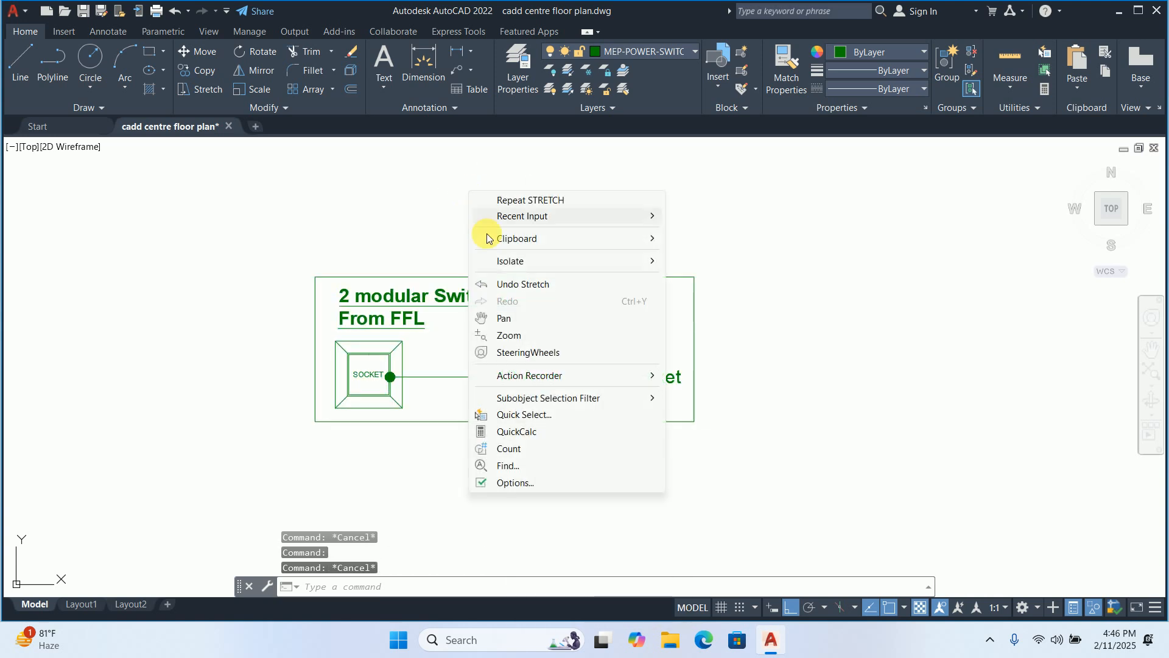
pyautogui.moveTo(572, 260)
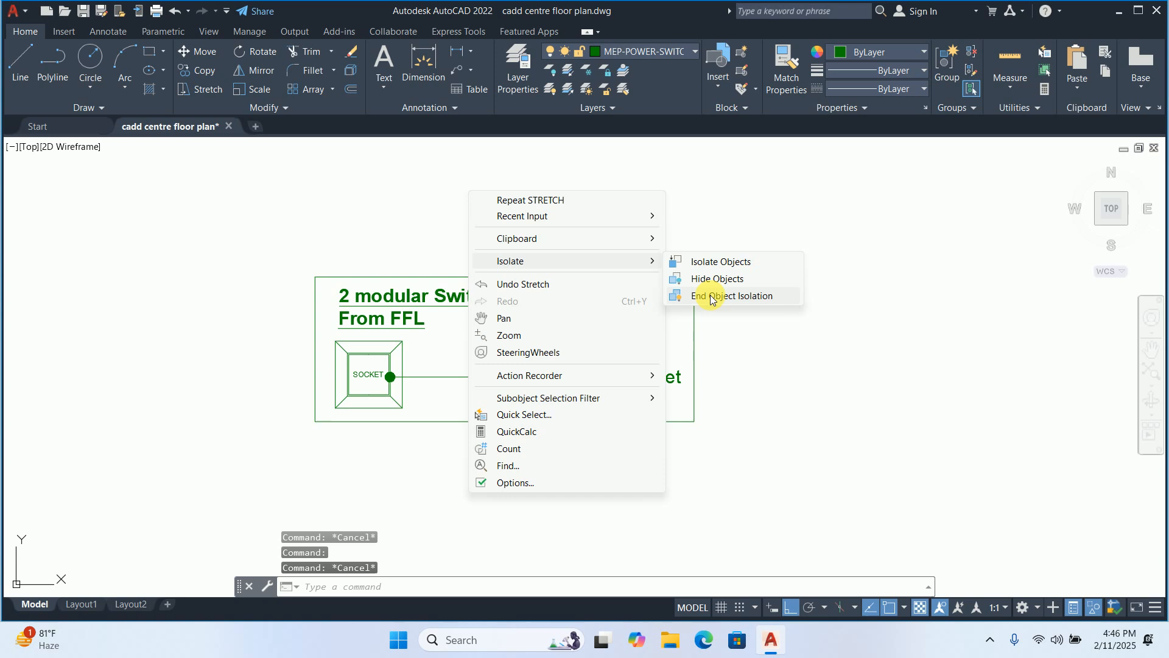
pyautogui.click(709, 295)
# Move the grouped 2 modular detail horizontally so its frame's right edge meets the end of the switchboard leader
pyautogui.scroll(-5, 598, 329)
pyautogui.write('m')
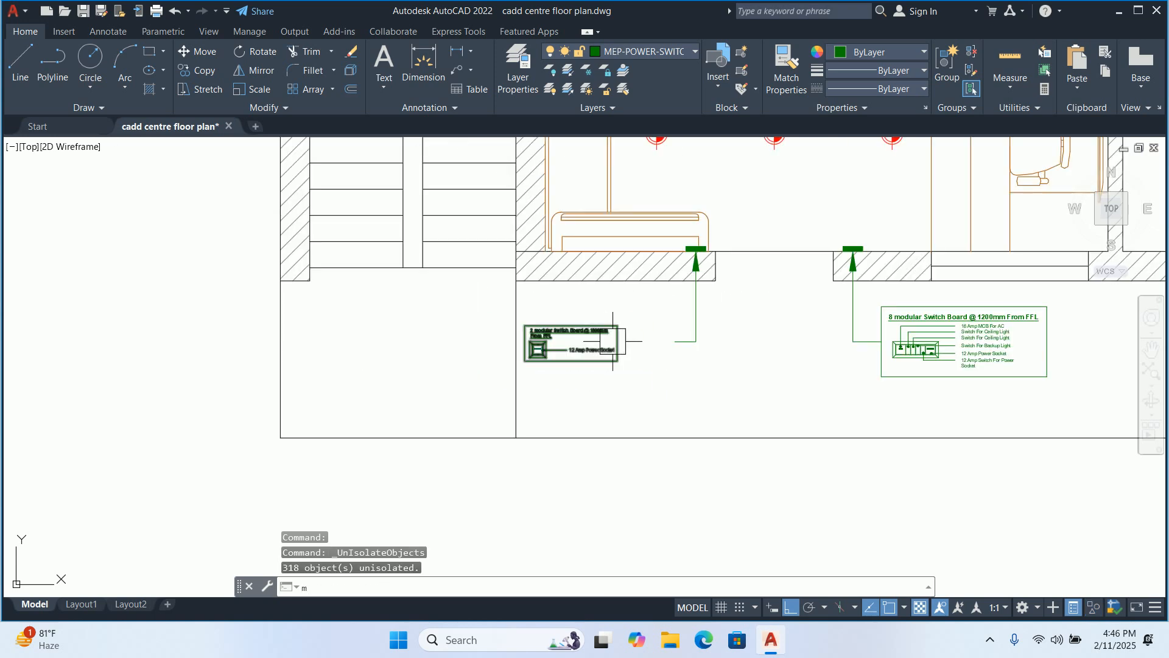
pyautogui.press('Return')
pyautogui.click(603, 335)
pyautogui.press('Return')
pyautogui.scroll(5, 617, 338)
pyautogui.click(583, 354)
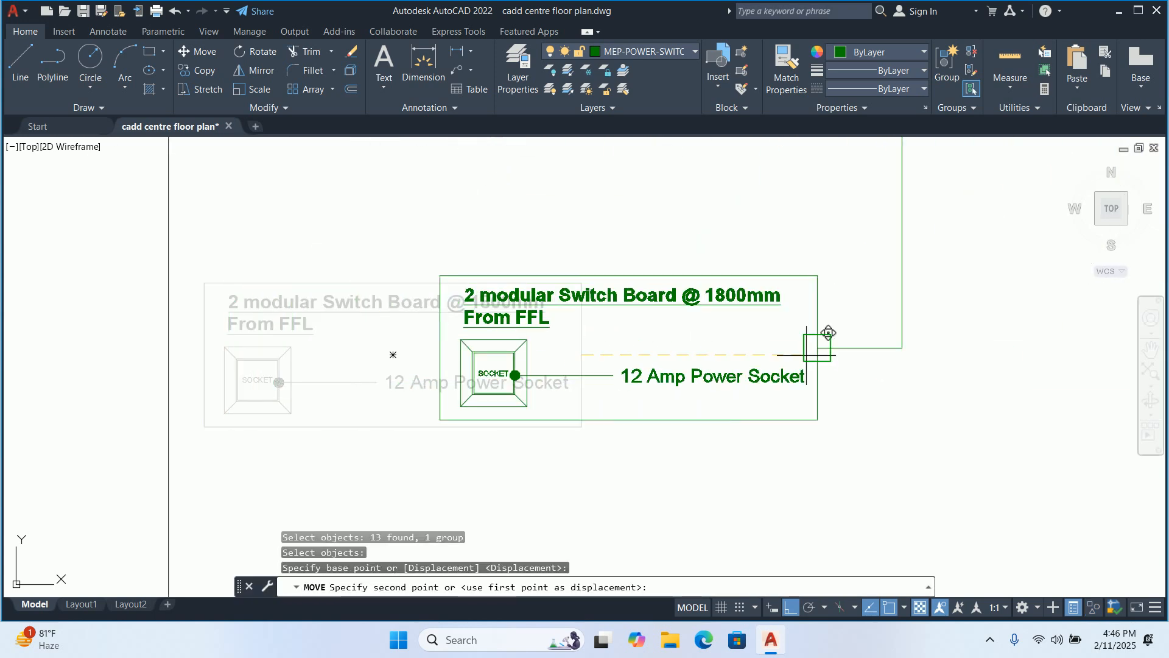
pyautogui.click(817, 348)
pyautogui.scroll(-6, 815, 346)
pyautogui.press('Escape')
pyautogui.moveTo(813, 344); pyautogui.dragTo(530, 346, button='middle')
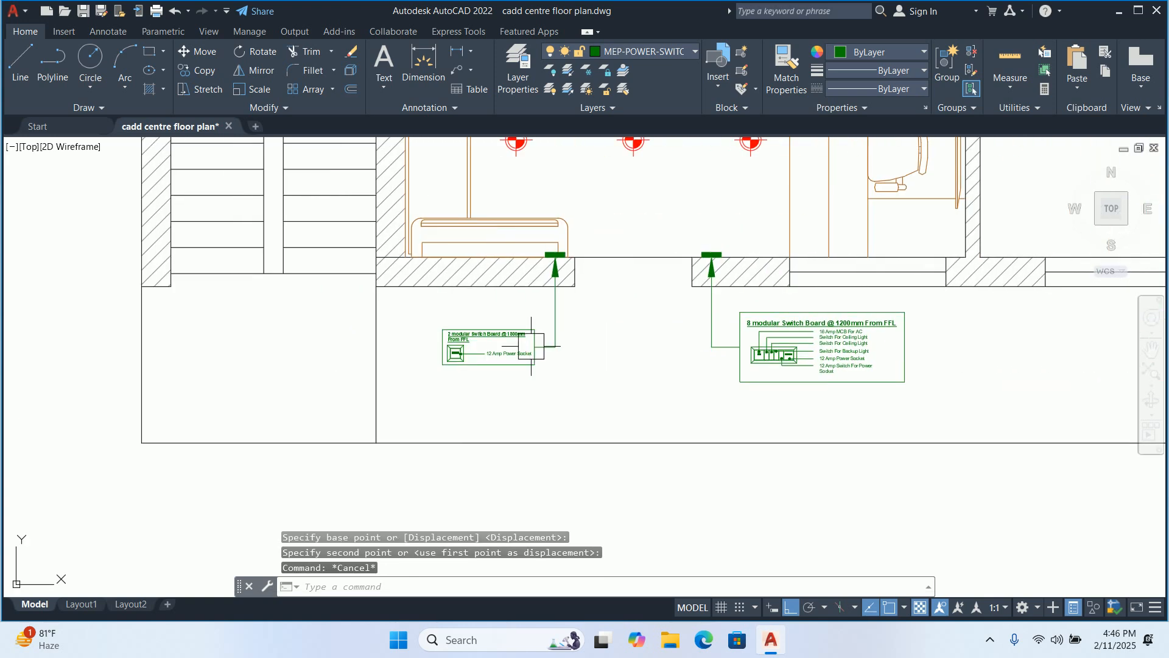
pyautogui.press('Escape')
pyautogui.press('Escape')
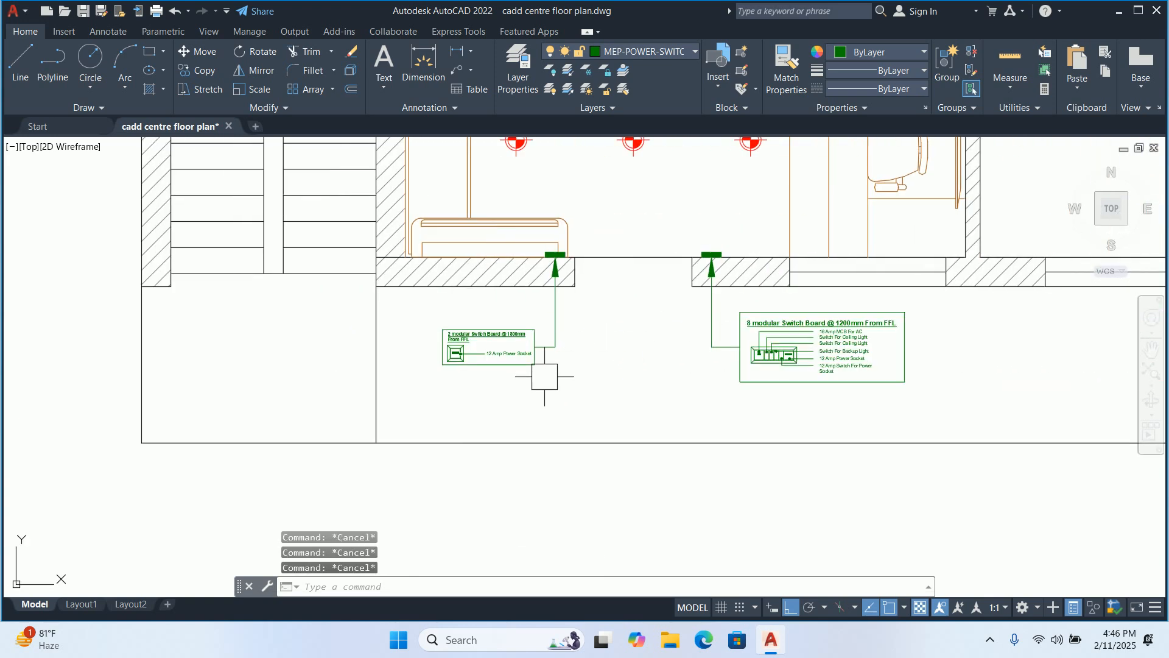
# Examine the wall behind the desk and chair in room 1 as a location for another switchboard
pyautogui.moveTo(569, 321); pyautogui.dragTo(438, 363, button='middle')
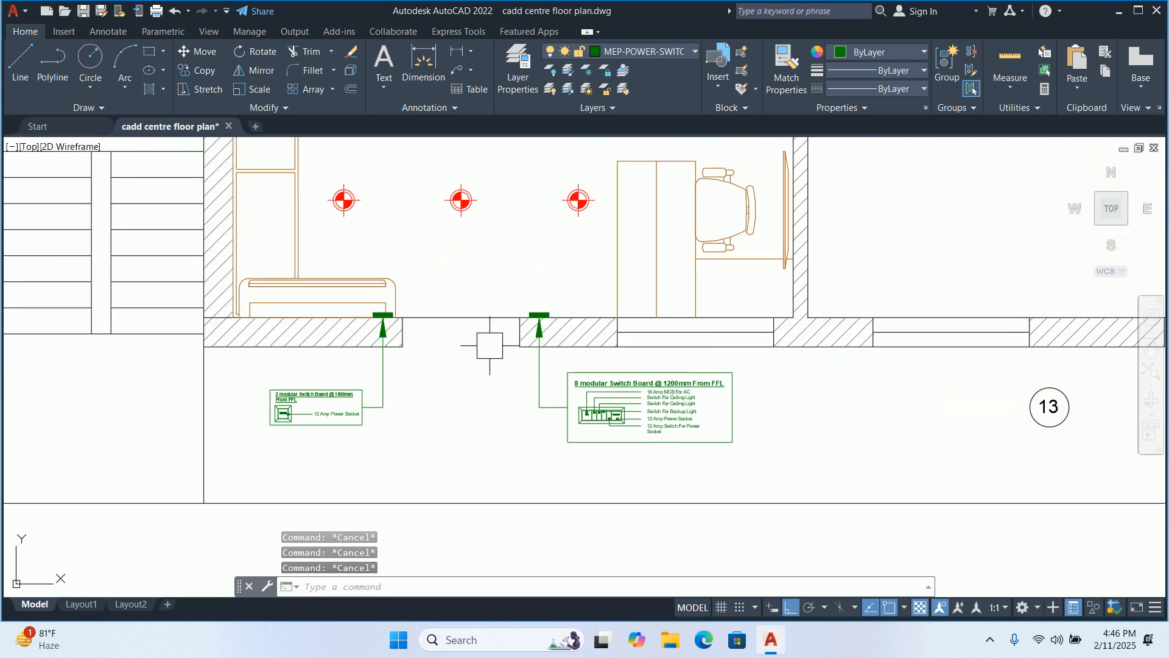
pyautogui.scroll(2, 743, 329)
pyautogui.moveTo(743, 328)
pyautogui.mouseDown(button='middle')
pyautogui.moveTo(705, 401)
pyautogui.moveTo(712, 365)
pyautogui.moveTo(689, 432)
pyautogui.mouseUp(button='middle')
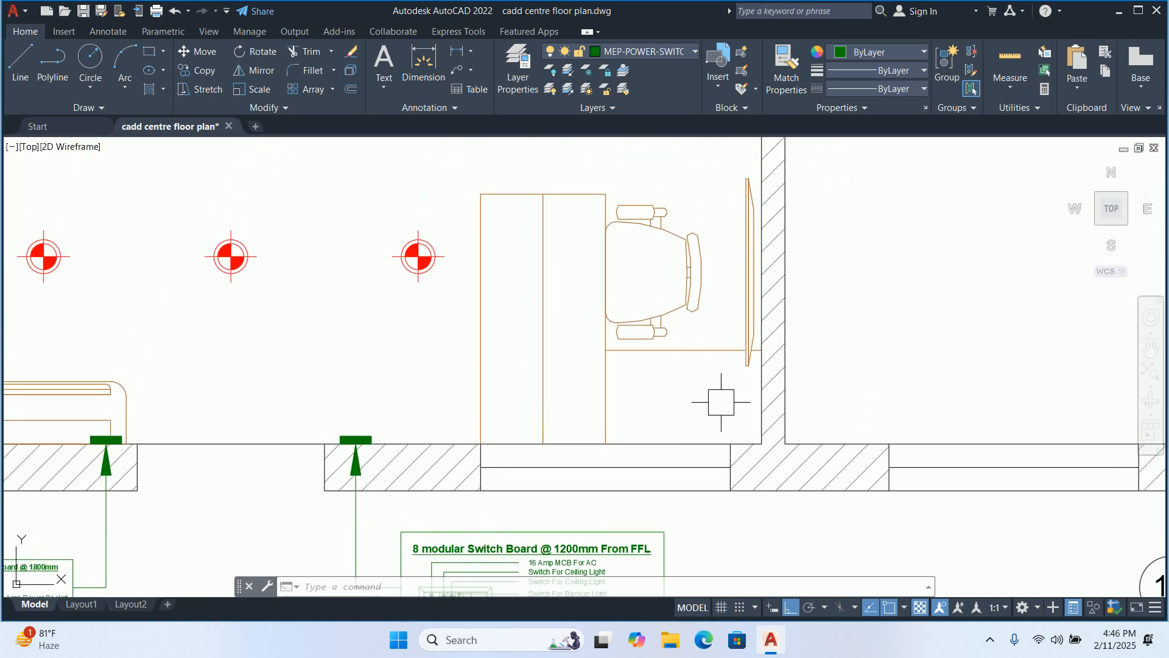
pyautogui.moveTo(717, 391)
pyautogui.mouseDown(button='middle')
pyautogui.moveTo(694, 431)
pyautogui.moveTo(669, 428)
pyautogui.mouseUp(button='middle')
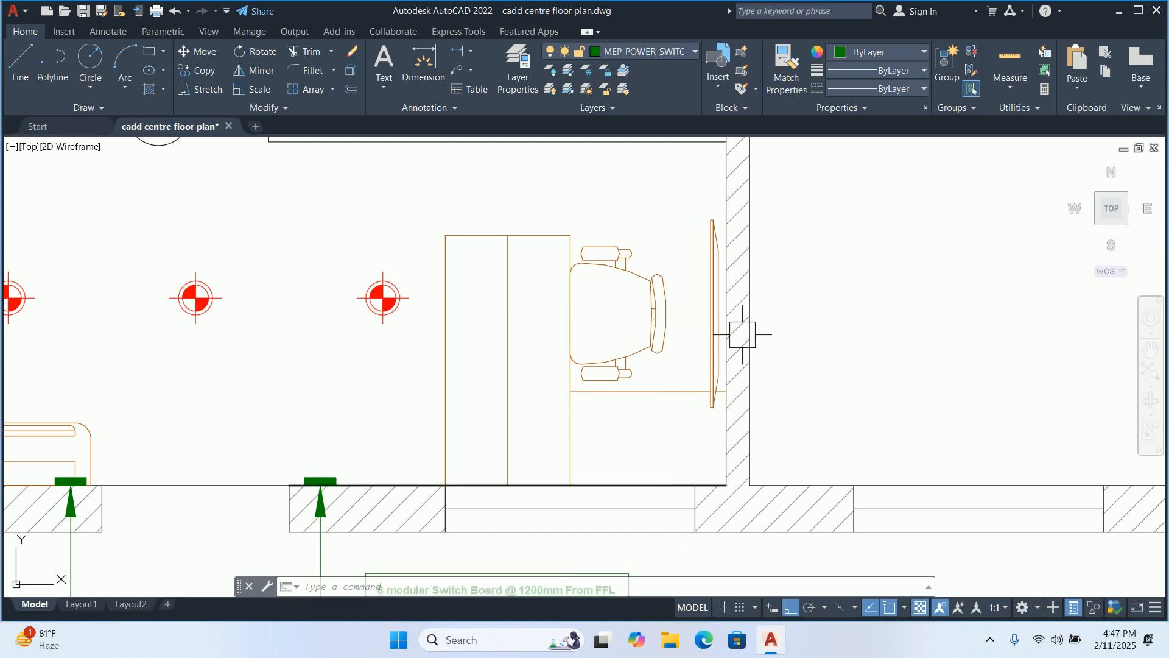
pyautogui.scroll(2, 743, 335)
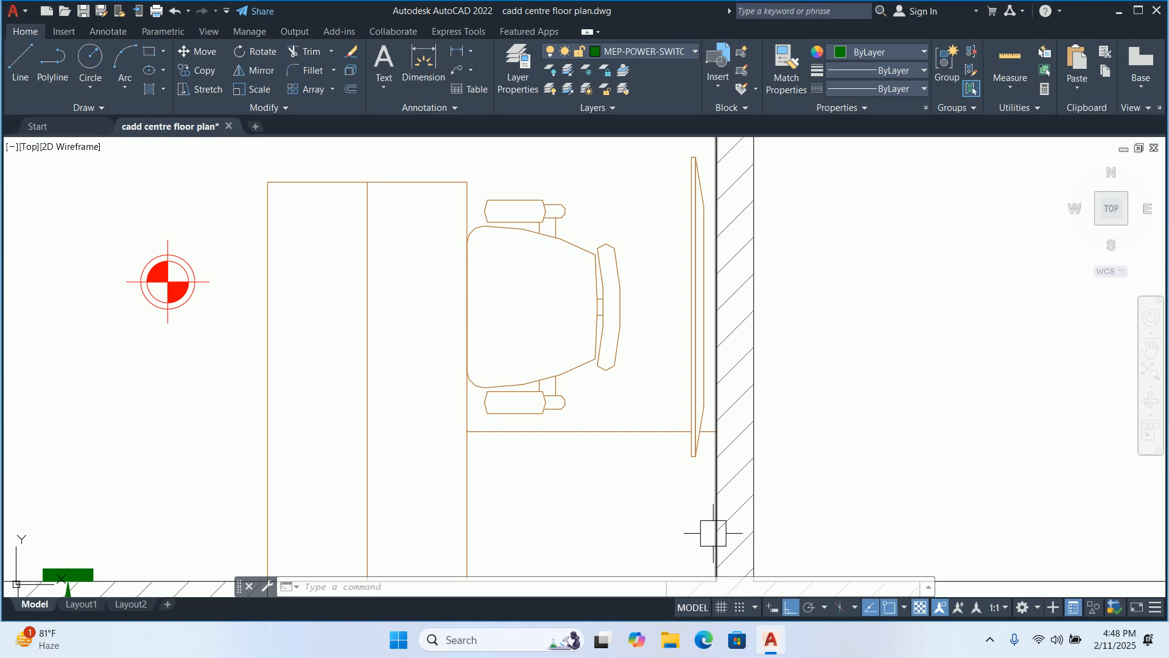
pyautogui.scroll(-2, 713, 522)
pyautogui.moveTo(713, 522); pyautogui.dragTo(718, 477, button='middle')
pyautogui.scroll(2, 721, 451)
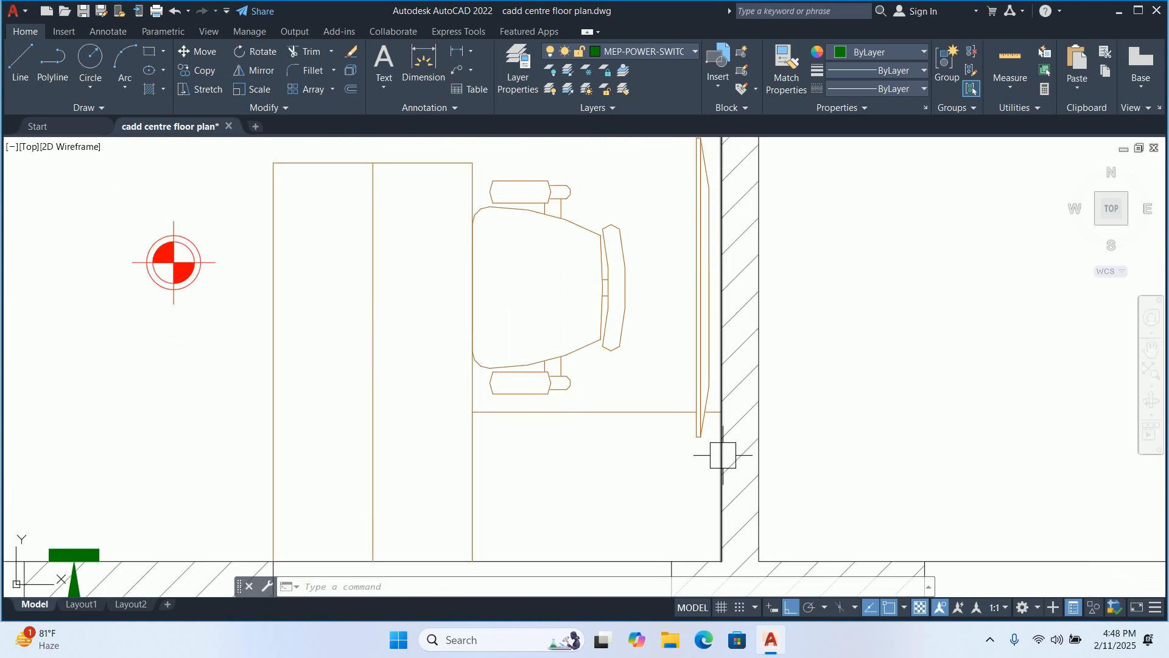
pyautogui.scroll(-6, 720, 467)
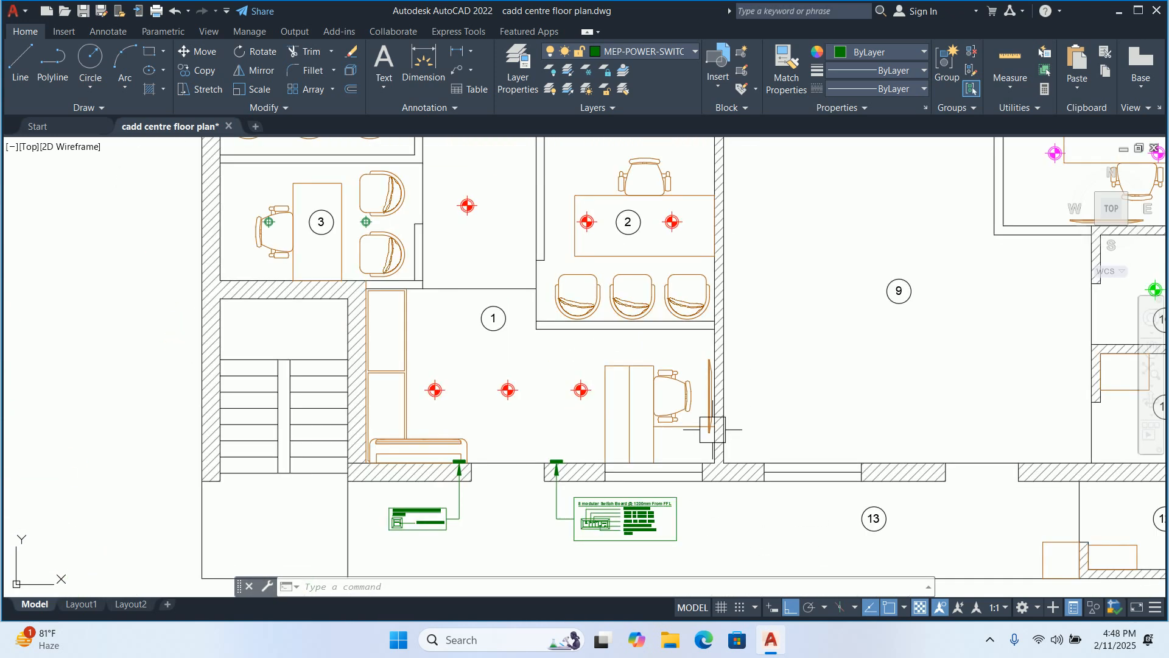
# Copy the switchboard symbol on the desk side of the entrance, by its center, to the wall corner behind the desk in room 1
pyautogui.press('Escape')
pyautogui.press('Escape')
pyautogui.press('Escape')
pyautogui.write('co')
pyautogui.press('Return')
pyautogui.scroll(4, 567, 446)
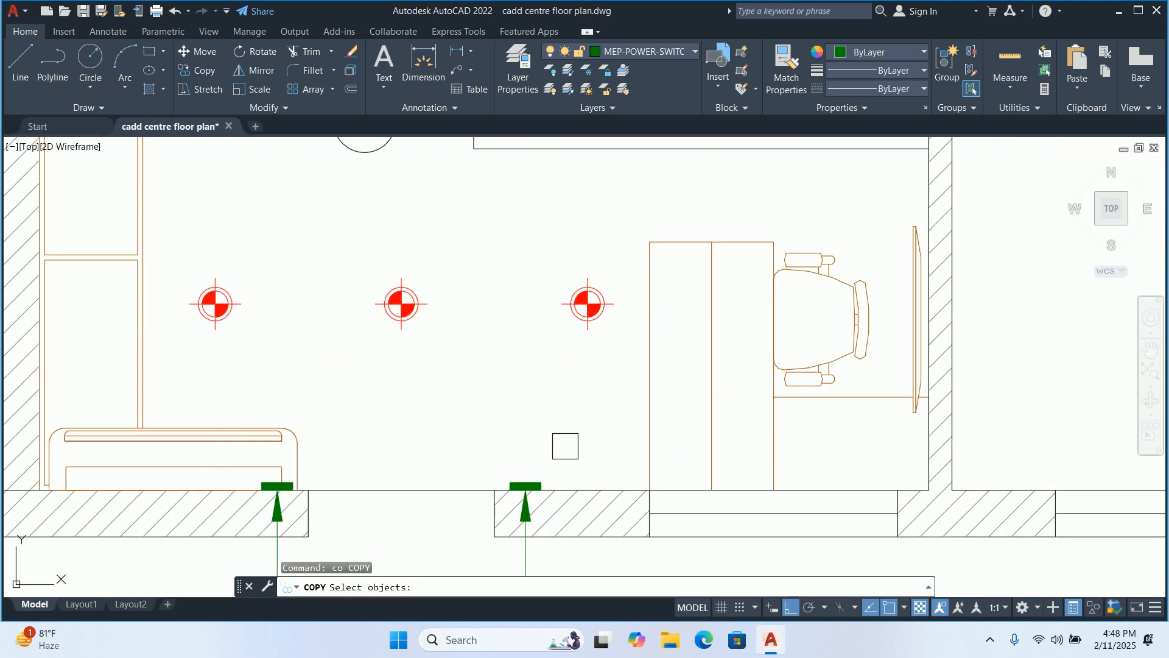
pyautogui.click(525, 486)
pyautogui.press('Return')
pyautogui.scroll(4, 522, 501)
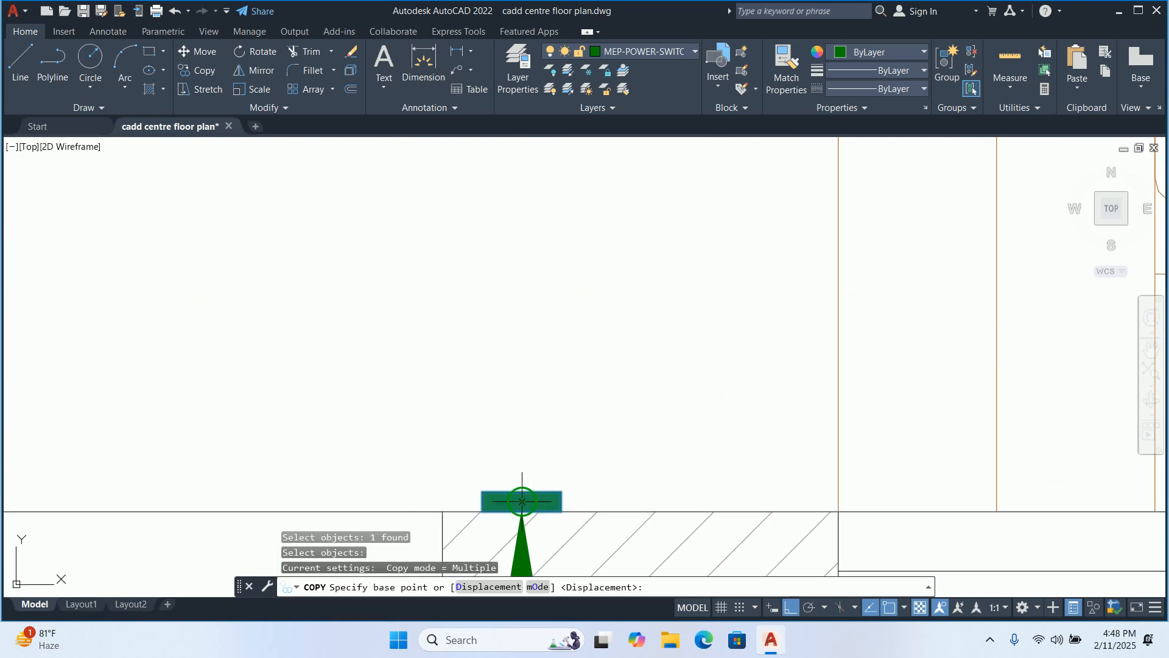
pyautogui.click(522, 501)
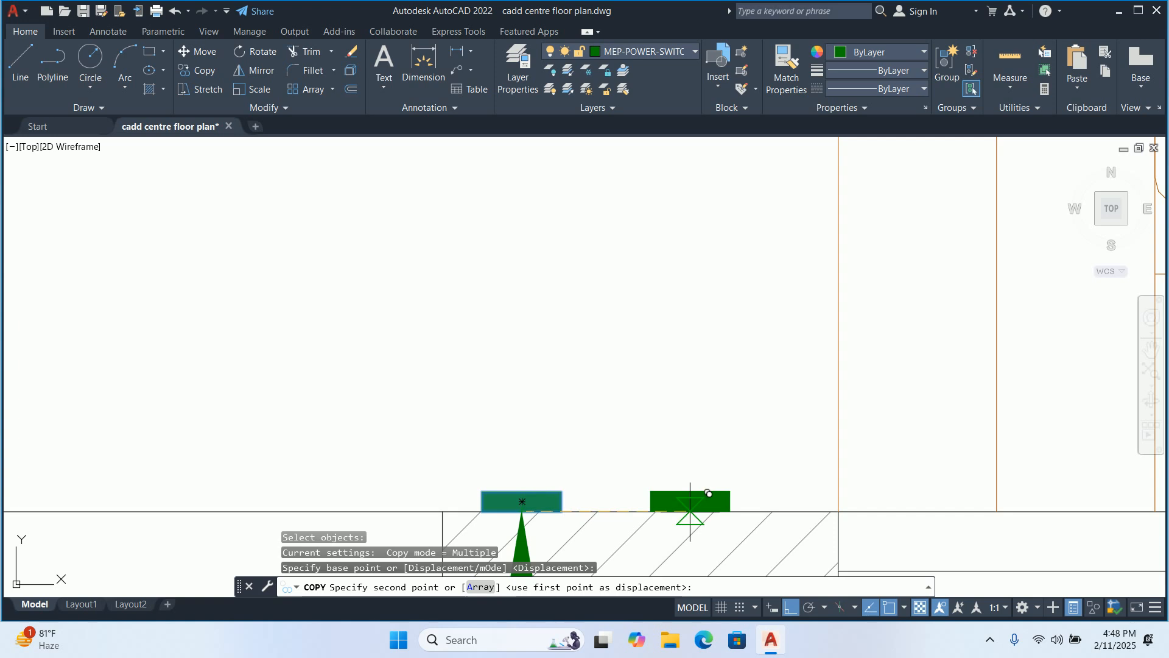
pyautogui.scroll(-2, 684, 496)
pyautogui.click(598, 487)
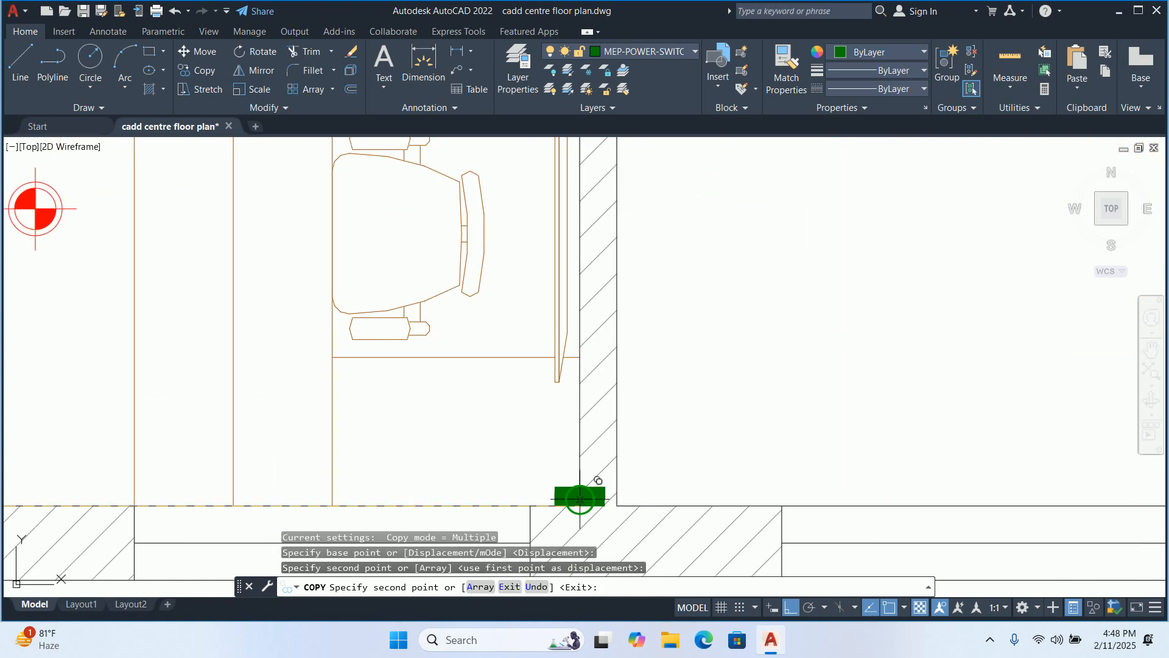
pyautogui.press('Escape')
# Rotate the copied switchboard symbol 90 degrees so it stands parallel to the wall behind the desk
pyautogui.write('ro')
pyautogui.press('Return')
pyautogui.click(578, 505)
pyautogui.press('Return')
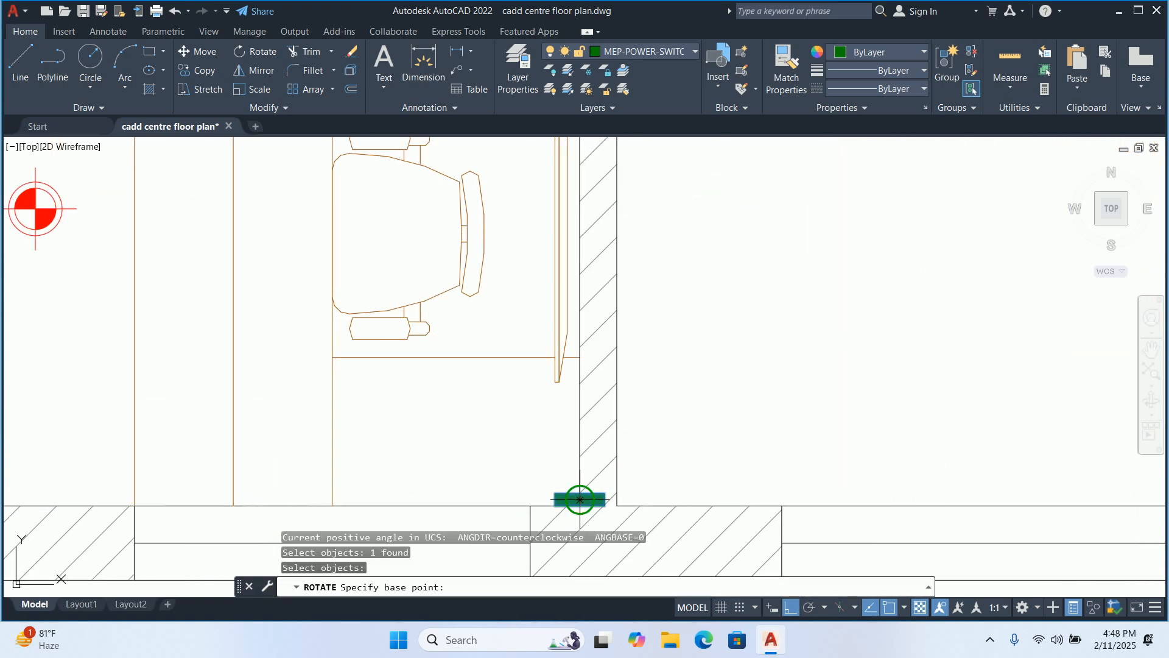
pyautogui.scroll(4, 570, 501)
pyautogui.click(591, 498)
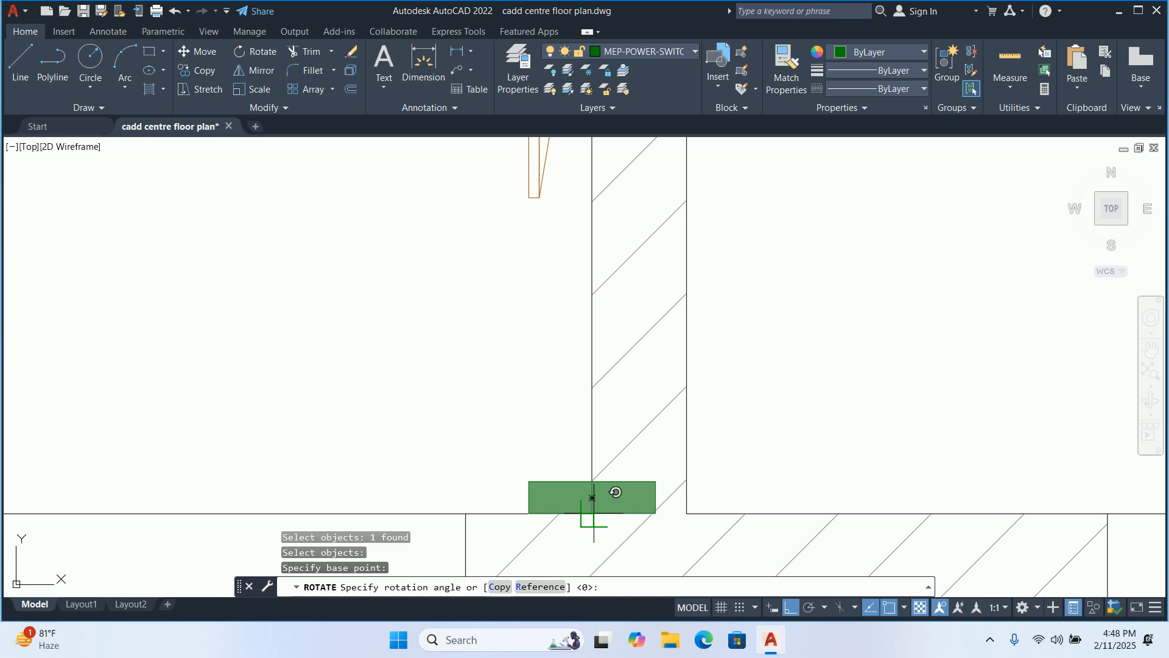
pyautogui.click(635, 399)
# Move the rotated switchboard symbol 9" up along the wall, away from the corner
pyautogui.write('m')
pyautogui.press('Return')
pyautogui.scroll(-2, 589, 474)
pyautogui.click(589, 474)
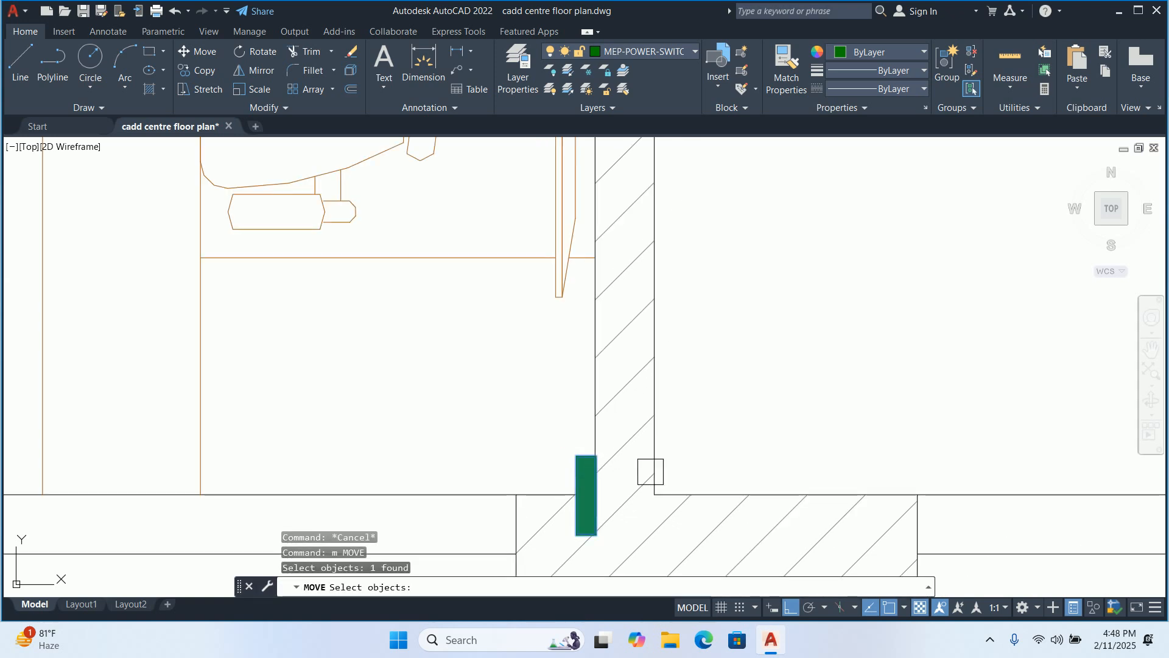
pyautogui.press('Return')
pyautogui.click(757, 447)
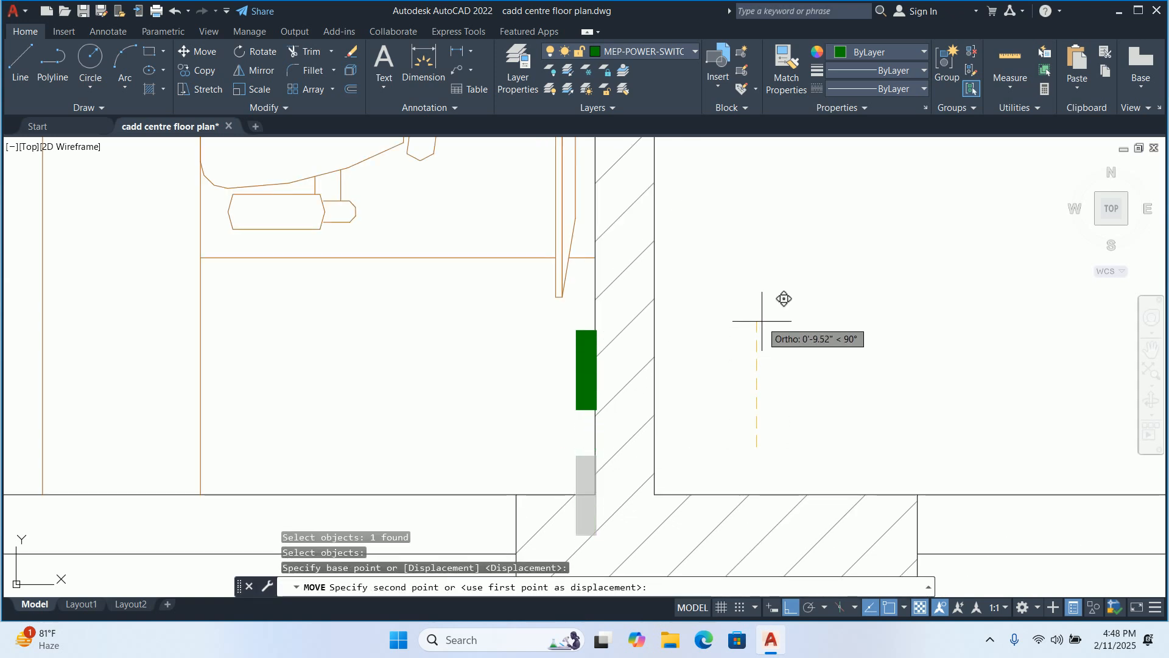
pyautogui.write('9')
pyautogui.press('Return')
pyautogui.press('Escape')
pyautogui.press('Escape')
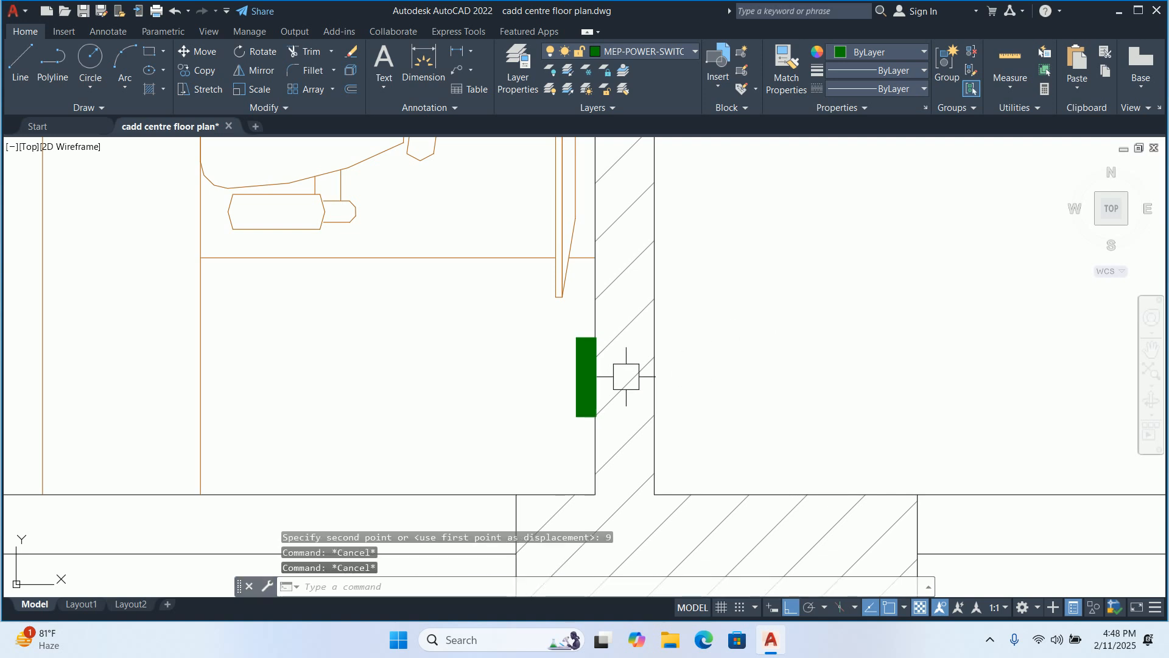
# Open Google Chrome and search Google for "study table height"
pyautogui.scroll(-2, 725, 379)
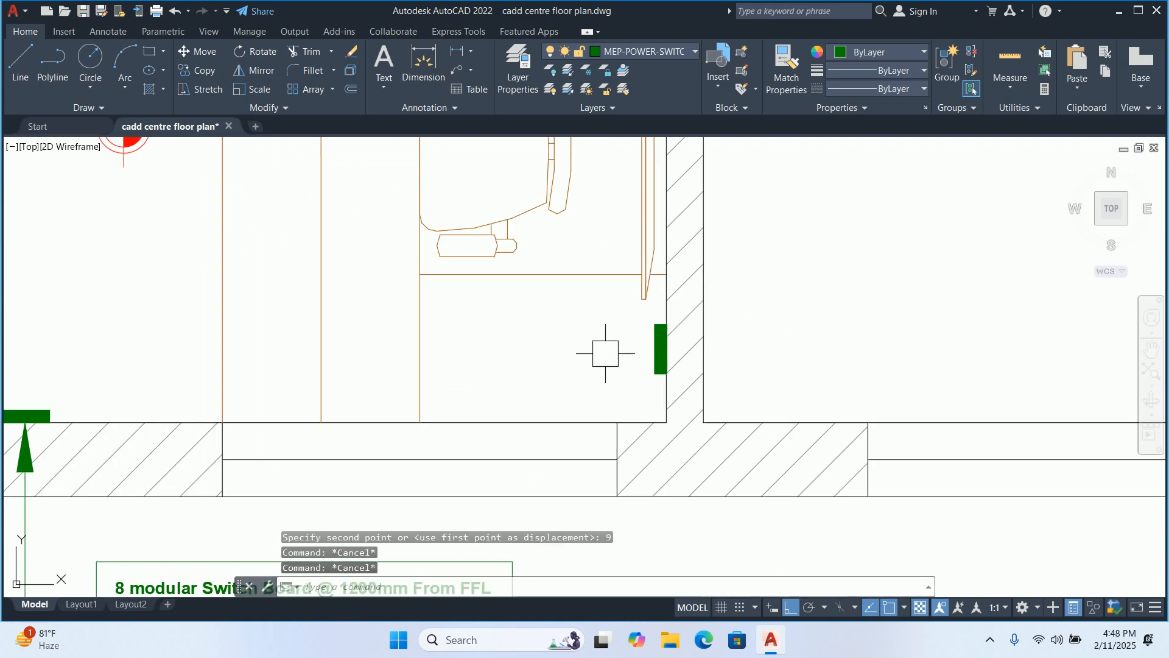
pyautogui.press('Escape')
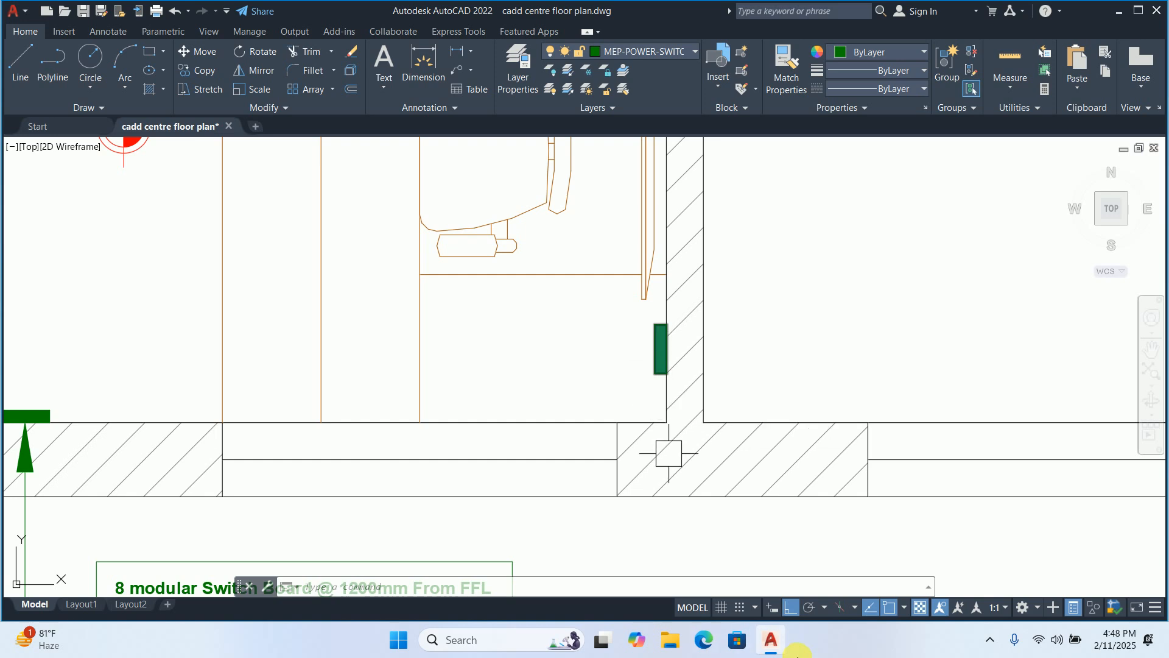
pyautogui.press('super')
pyautogui.write('cr')
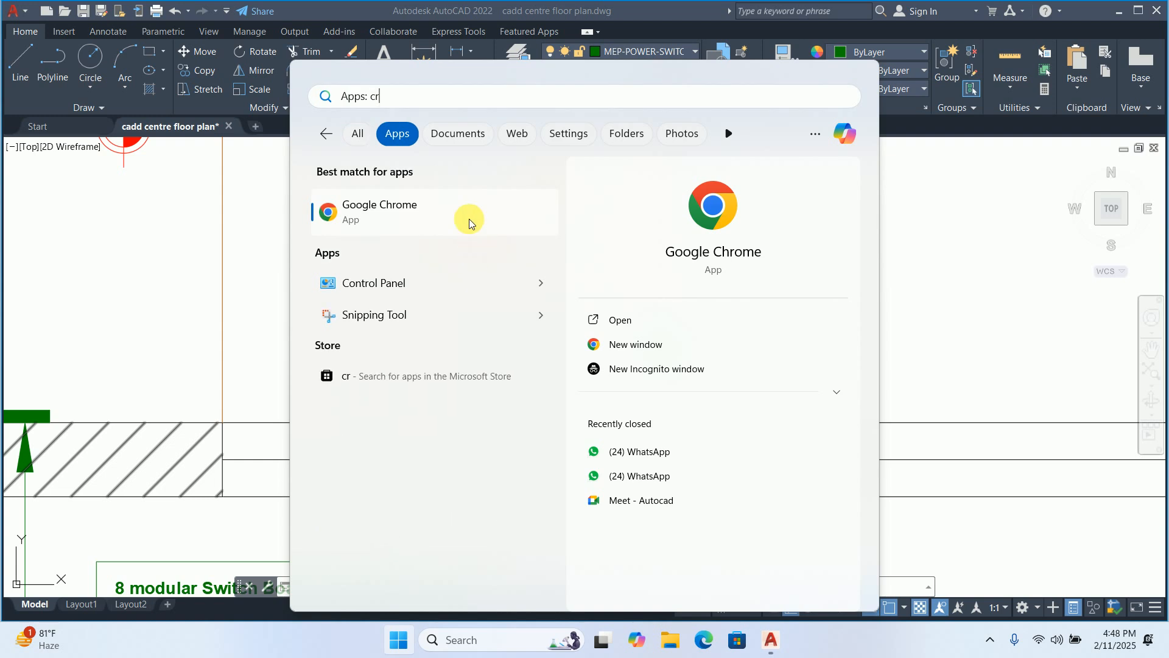
pyautogui.click(466, 220)
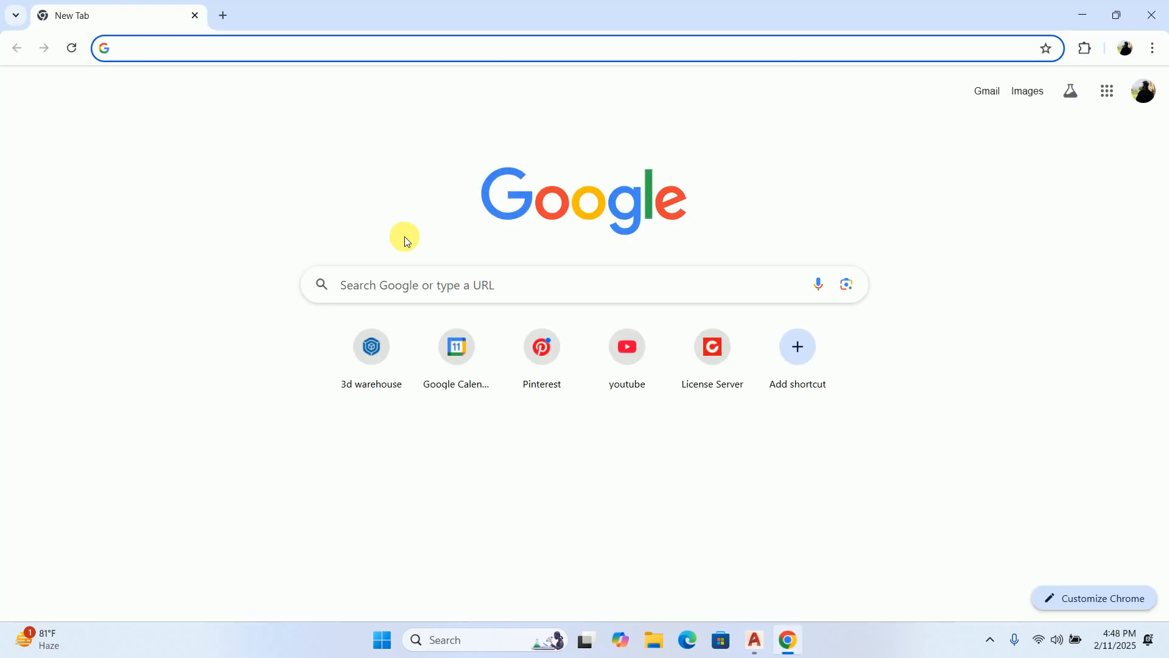
pyautogui.click(397, 290)
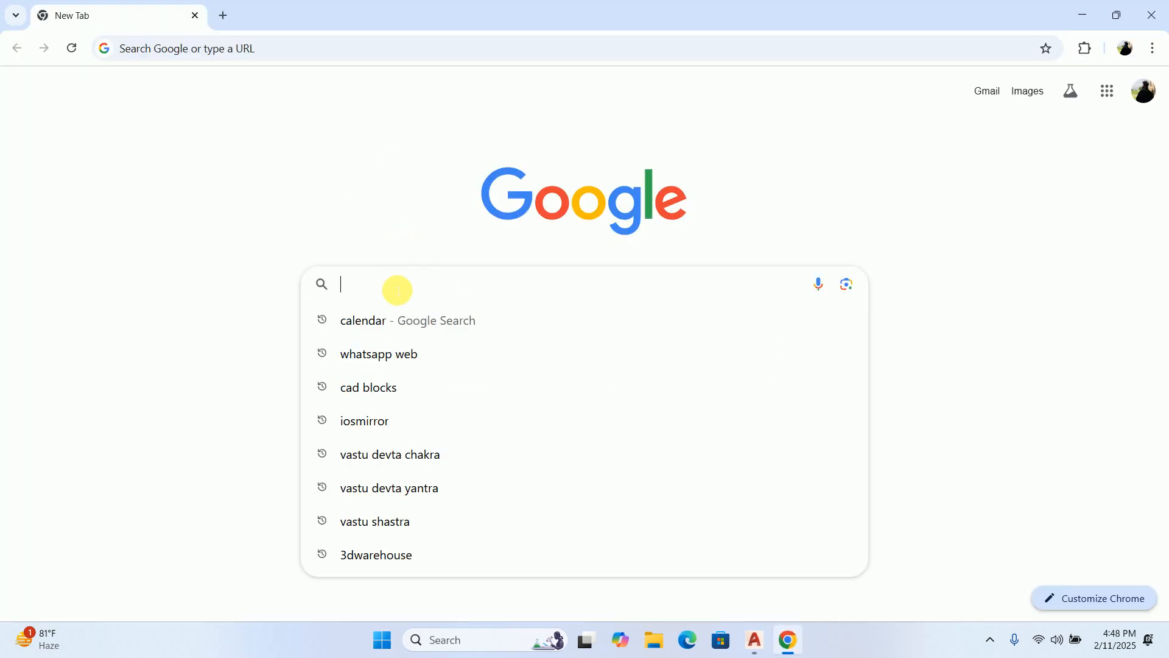
pyautogui.write('stu')
pyautogui.write('dy table')
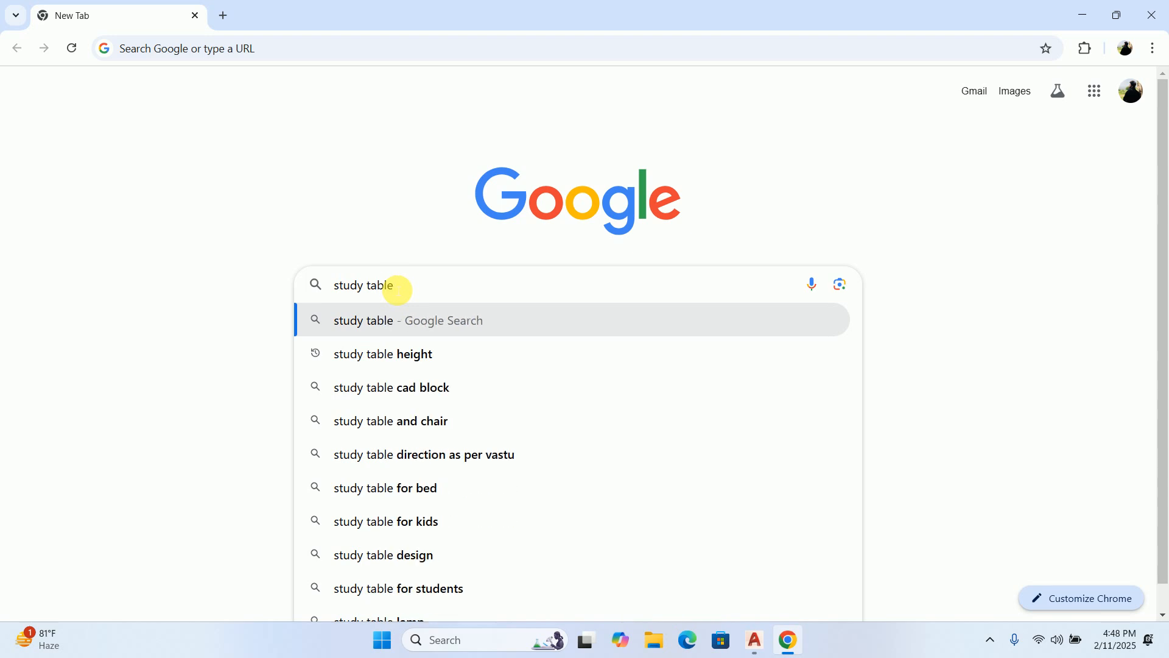
pyautogui.press('Down')
pyautogui.press('Return')
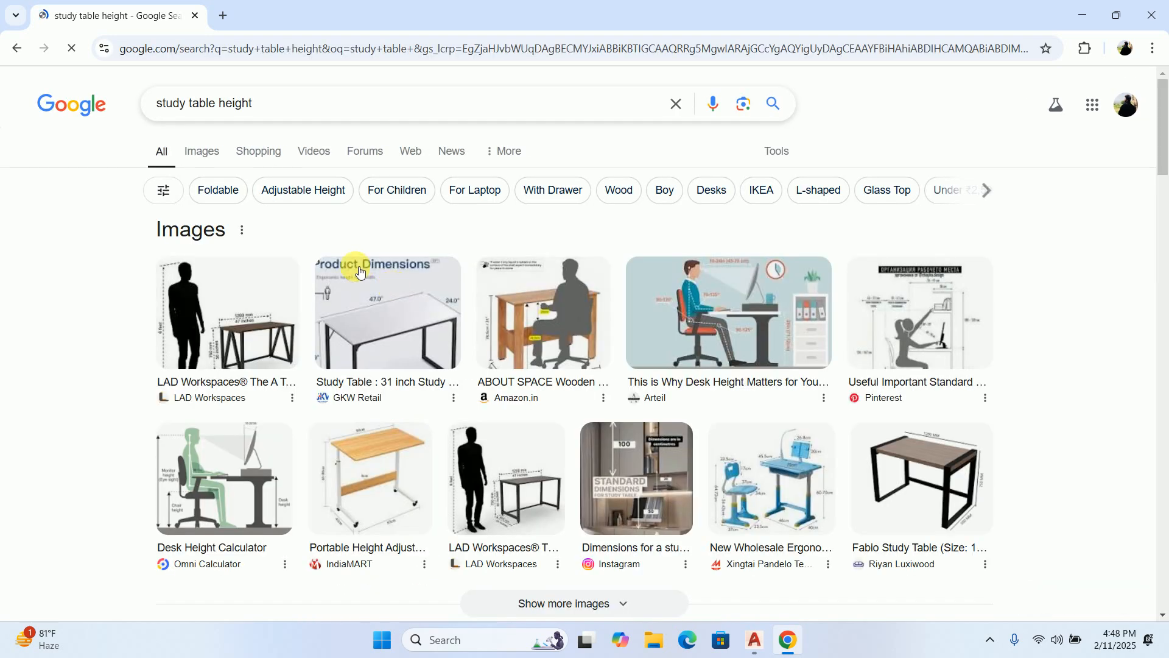
# Examine the GKW Retail and Amazon.in study table images for their height dimensions, and return to the AutoCAD drawing
pyautogui.click(446, 301)
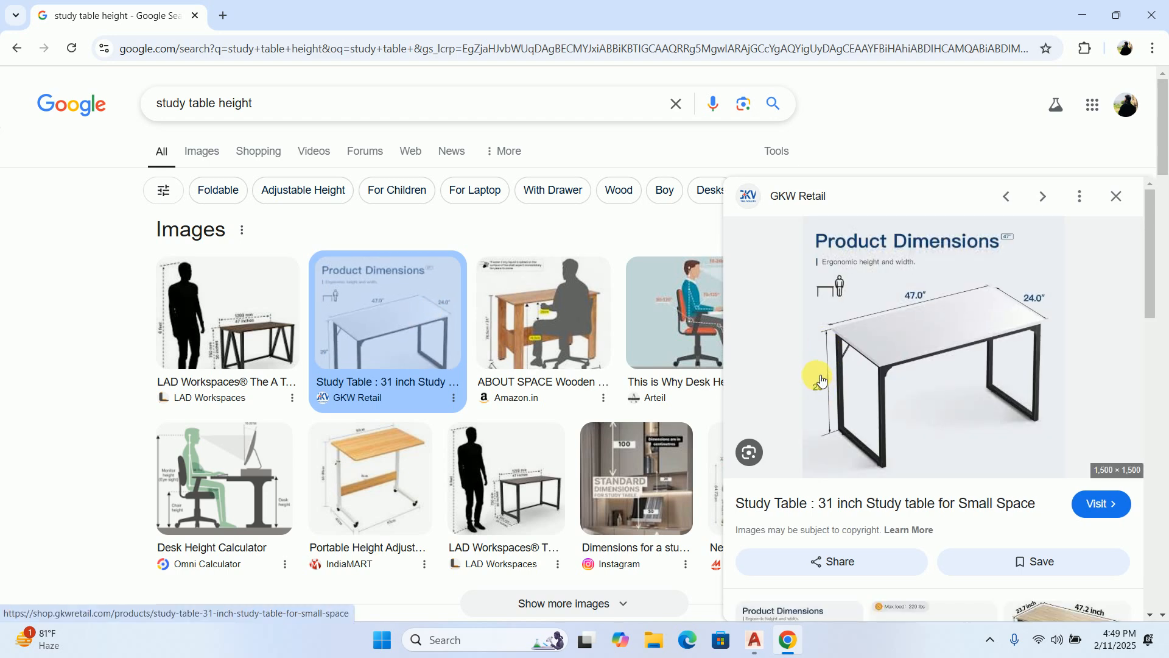
pyautogui.click(532, 315)
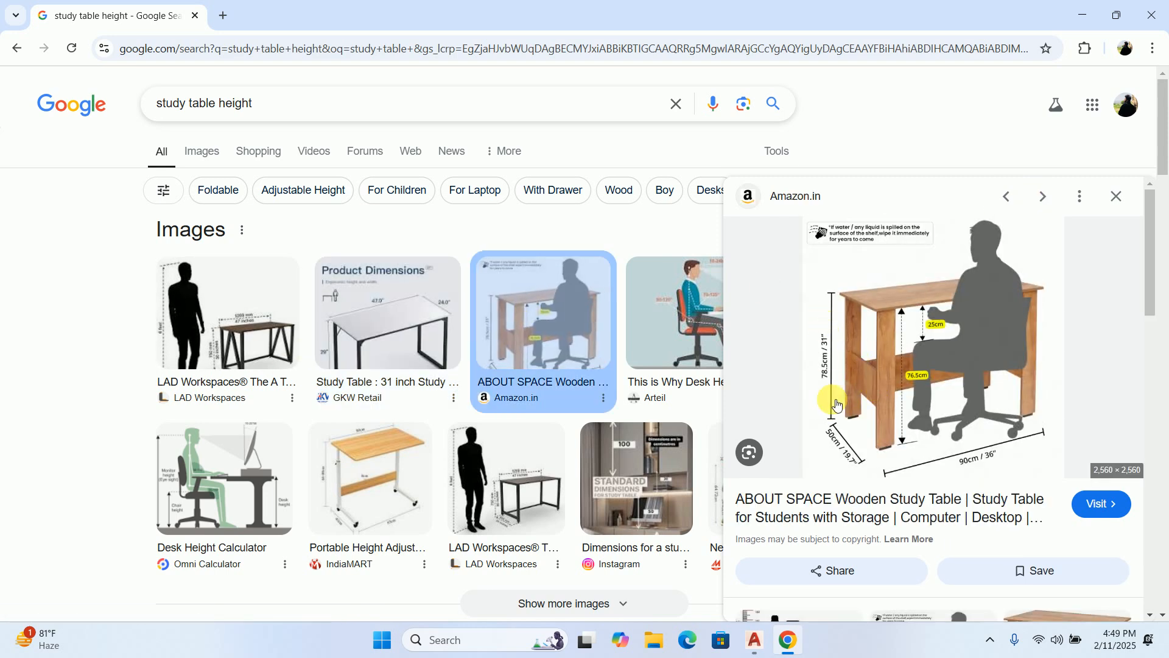
pyautogui.click(1083, 15)
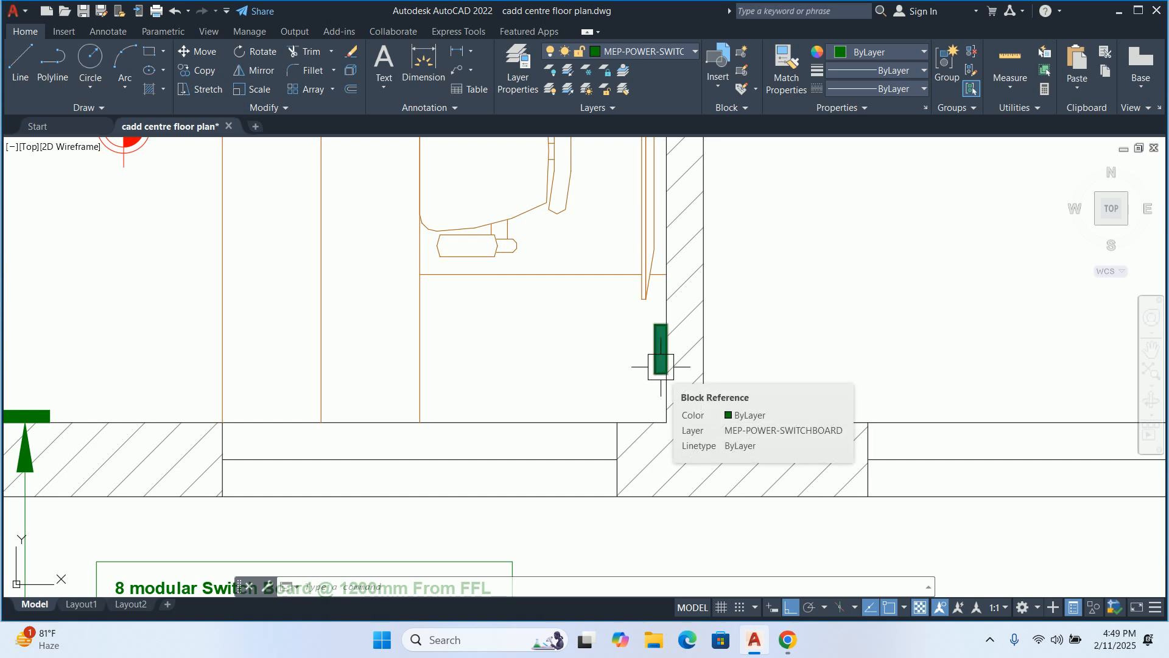
pyautogui.press('Escape')
pyautogui.press('Escape')
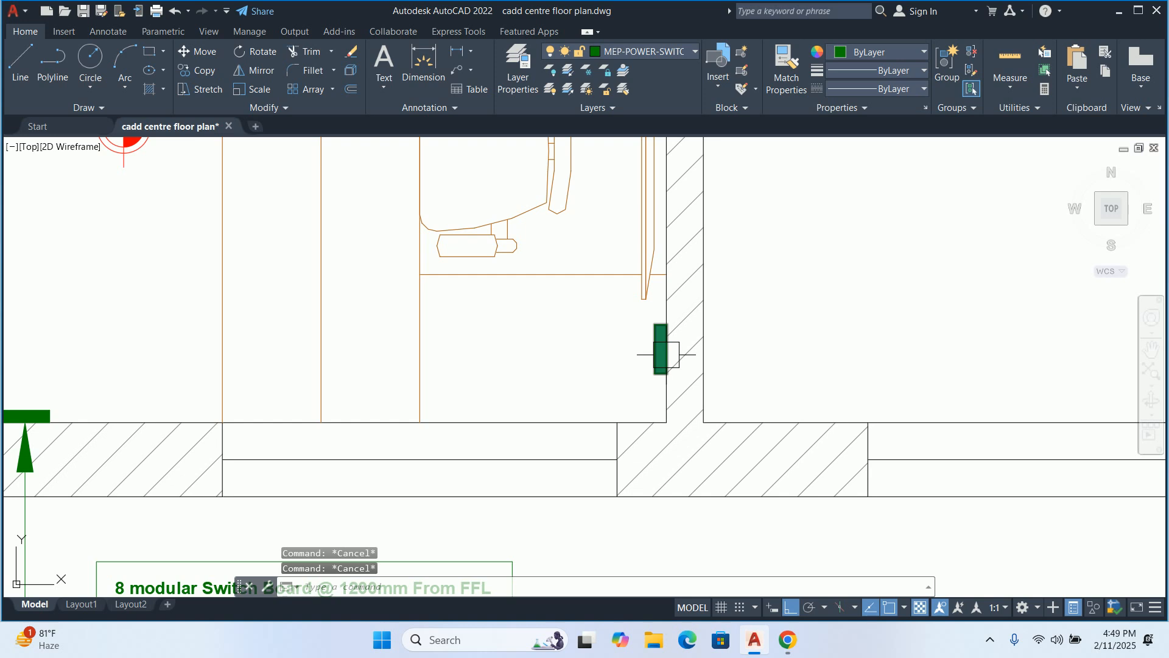
# Draw a leader from the lower end of the switchboard behind the desk, straight down level with the 8 modular detail, ending in a short horizontal tail
pyautogui.scroll(-2, 668, 347)
pyautogui.moveTo(668, 347); pyautogui.dragTo(672, 253, button='middle')
pyautogui.write('le')
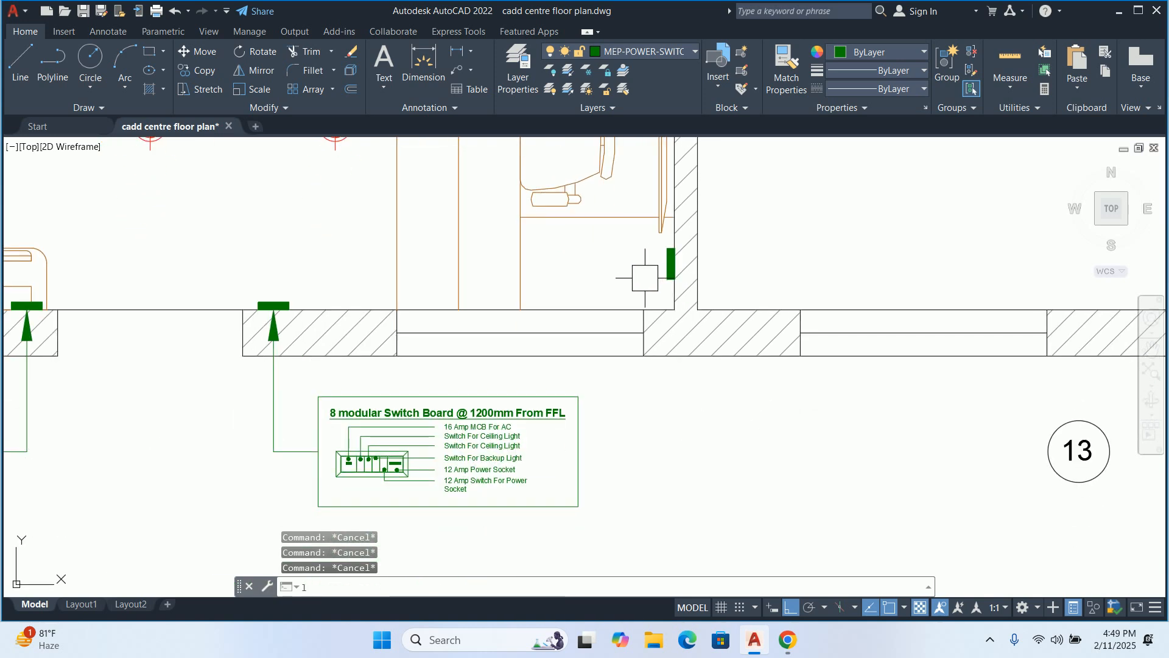
pyautogui.press('Return')
pyautogui.scroll(4, 646, 281)
pyautogui.scroll(3, 676, 268)
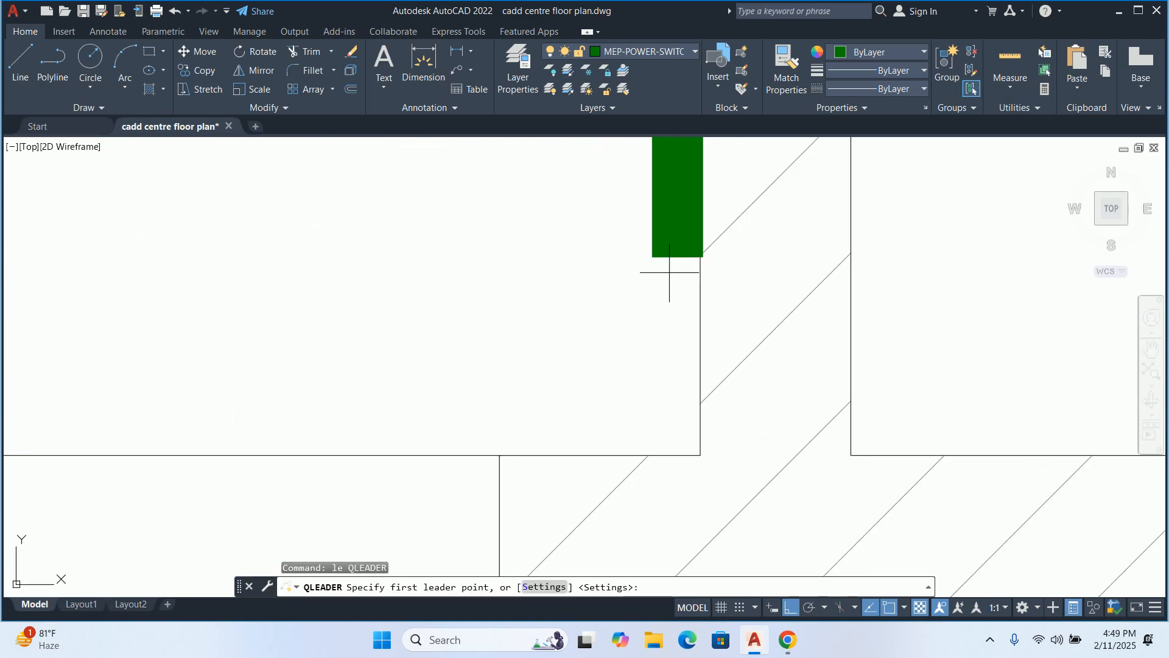
pyautogui.click(677, 256)
pyautogui.scroll(-3, 648, 433)
pyautogui.moveTo(648, 433); pyautogui.dragTo(645, 215, button='middle')
pyautogui.scroll(-2, 648, 301)
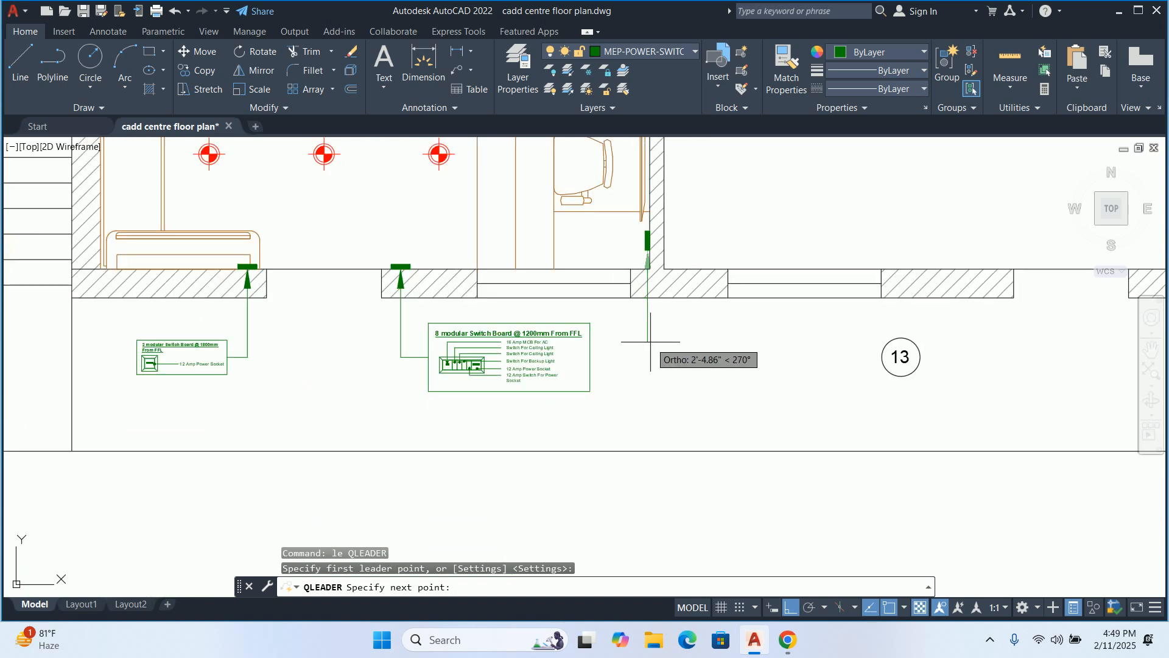
pyautogui.click(645, 357)
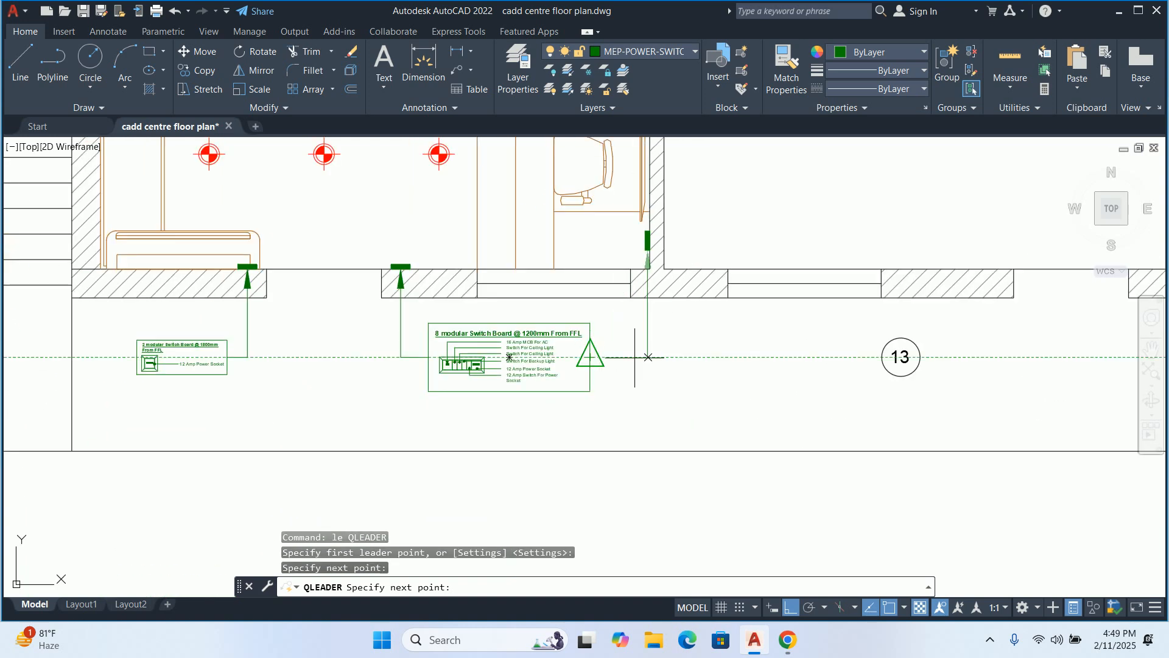
pyautogui.click(686, 354)
pyautogui.press('Escape')
pyautogui.press('Escape')
pyautogui.press('Escape')
pyautogui.scroll(2, 674, 347)
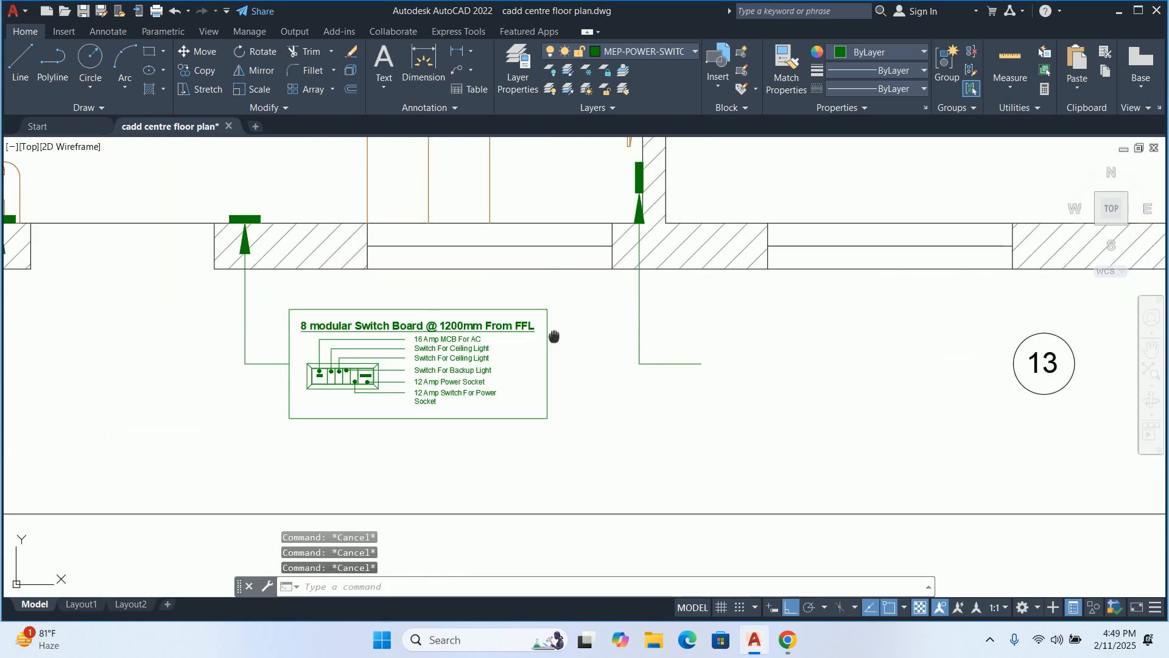
# Copy the 8 modular switchboard detail horizontally by its frame edge at the leader's end onto the new leader's tail
pyautogui.write('co')
pyautogui.press('Return')
pyautogui.click(412, 360)
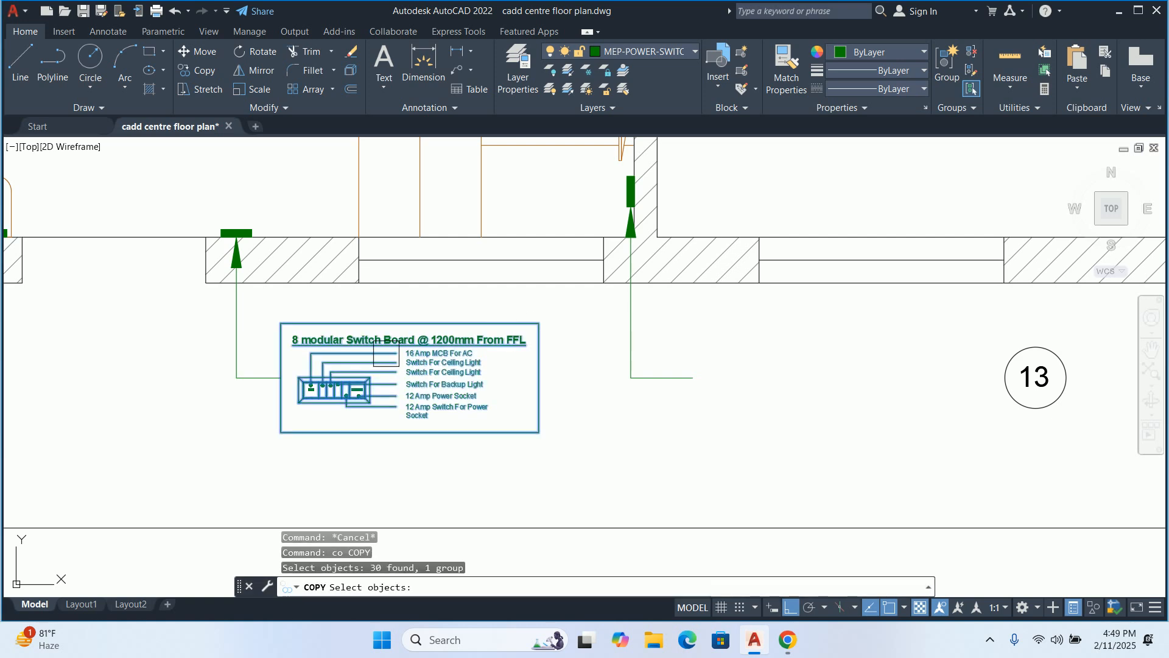
pyautogui.press('Return')
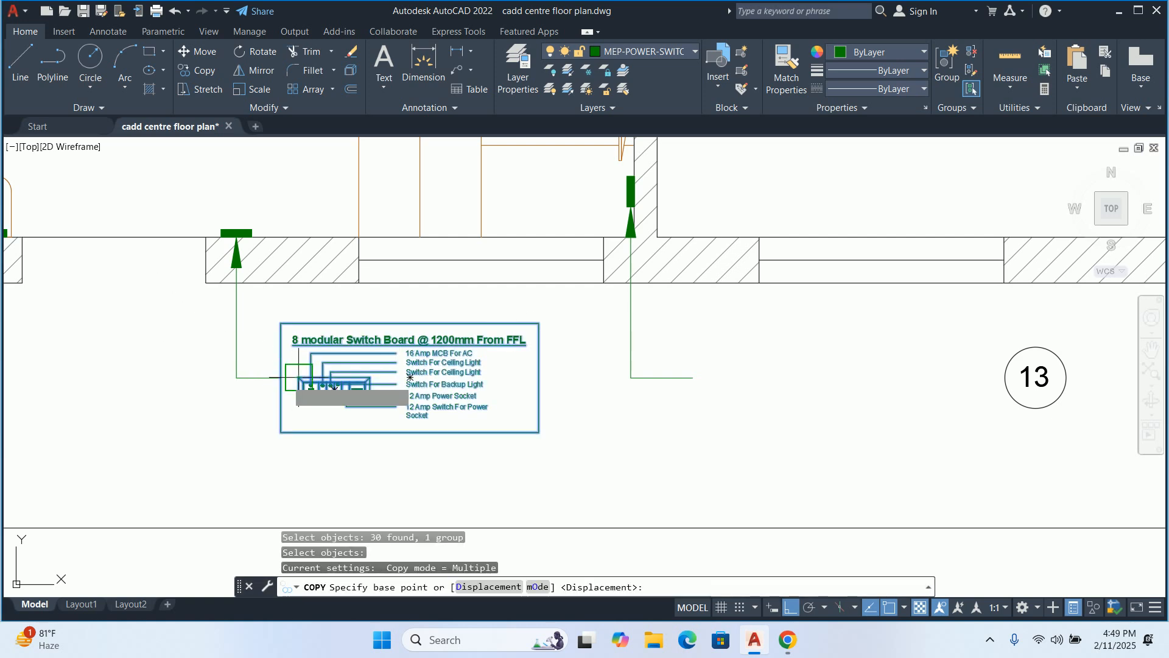
pyautogui.click(279, 378)
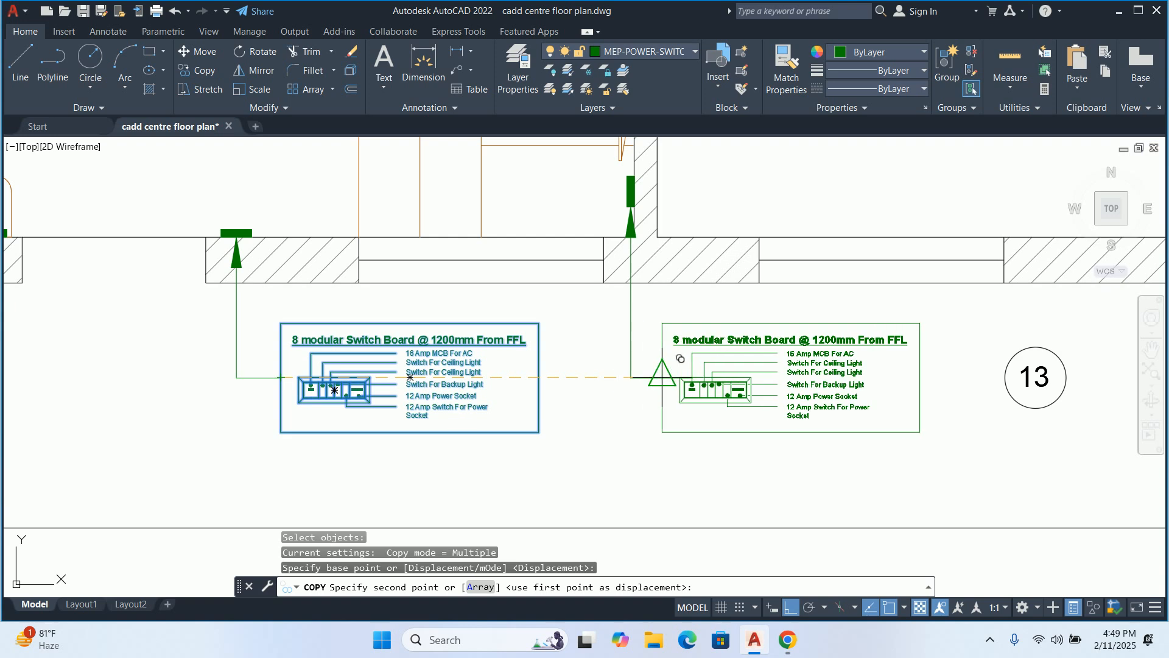
pyautogui.click(662, 377)
pyautogui.press('Escape')
pyautogui.press('Escape')
# Isolate the copied 8 modular switchboard detail so all other objects are hidden
pyautogui.moveTo(727, 370); pyautogui.dragTo(676, 363, button='middle')
pyautogui.click(676, 363)
pyautogui.rightClick(676, 363)
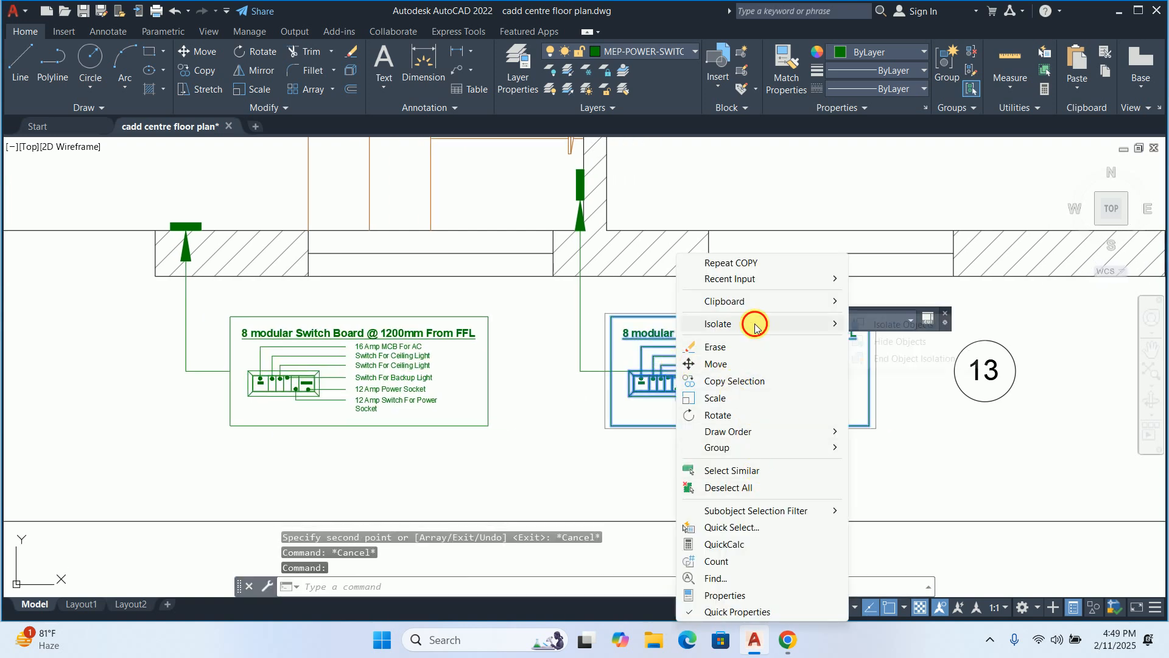
pyautogui.moveTo(752, 323)
pyautogui.click(921, 322)
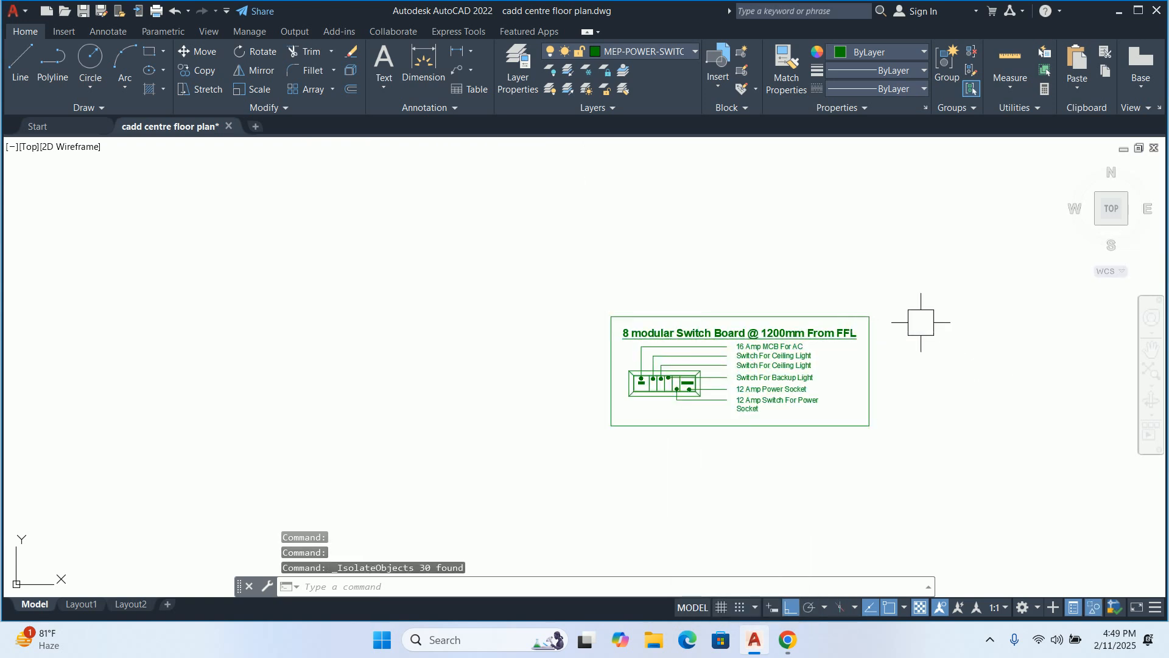
# Change the mounting height in the copied detail's title to 900mm, so it reads "8 modular Switch Board @ 900mm From FFL"
pyautogui.scroll(8, 779, 317)
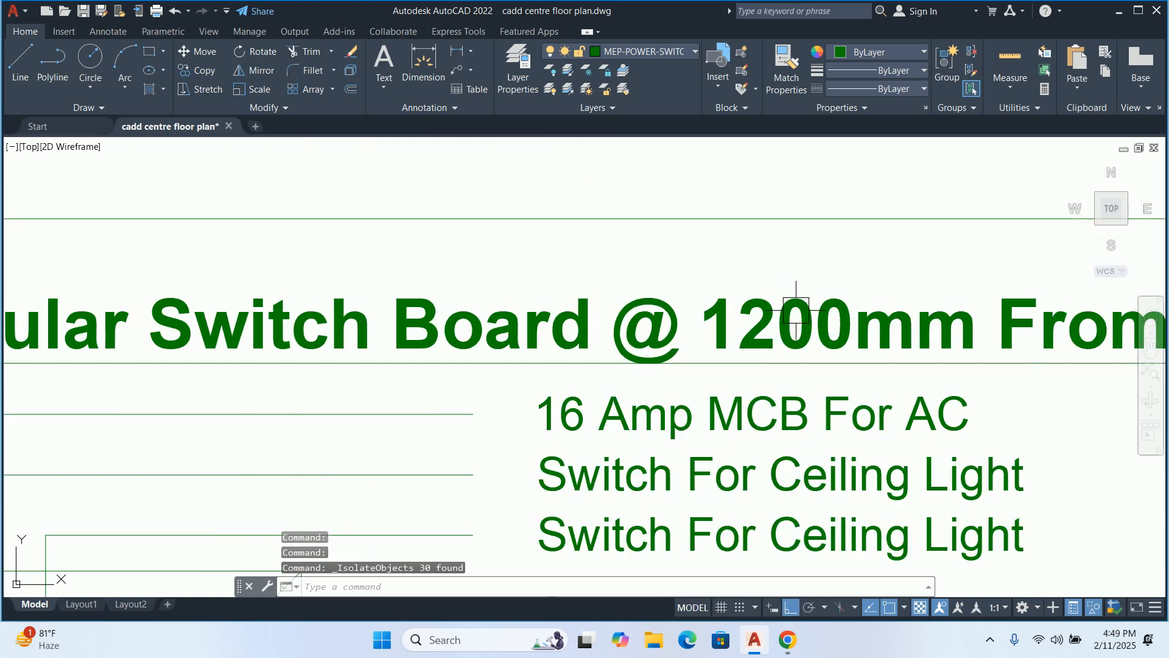
pyautogui.press('Escape')
pyautogui.press('Escape')
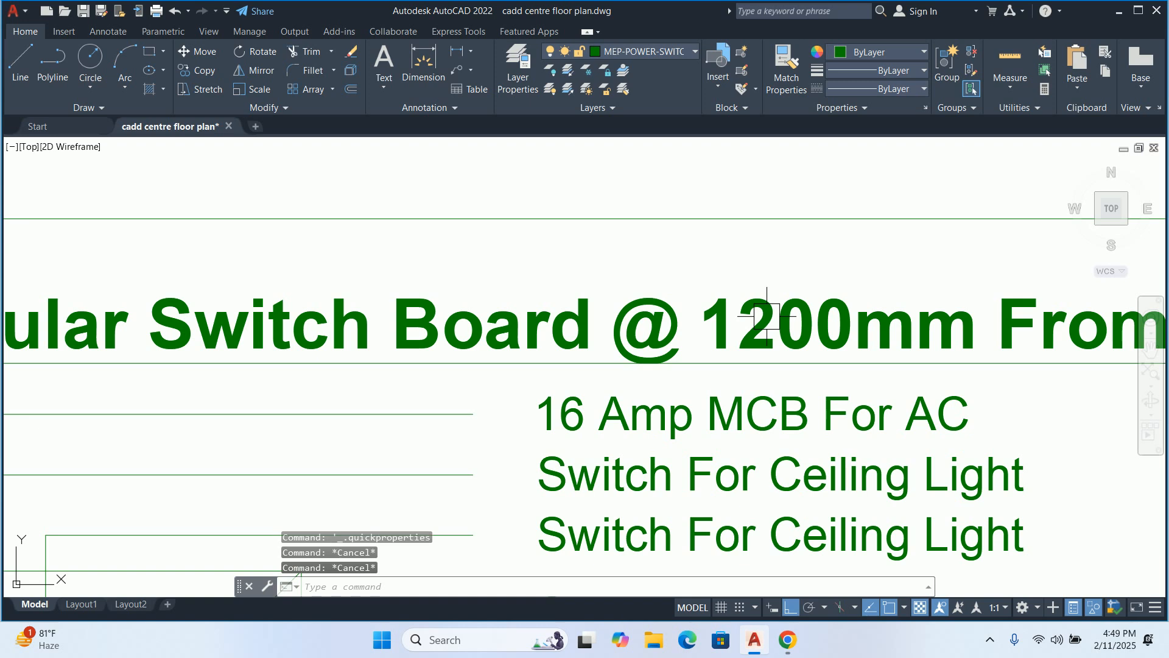
pyautogui.doubleClick(767, 318)
pyautogui.moveTo(775, 335); pyautogui.dragTo(709, 342)
pyautogui.write('9')
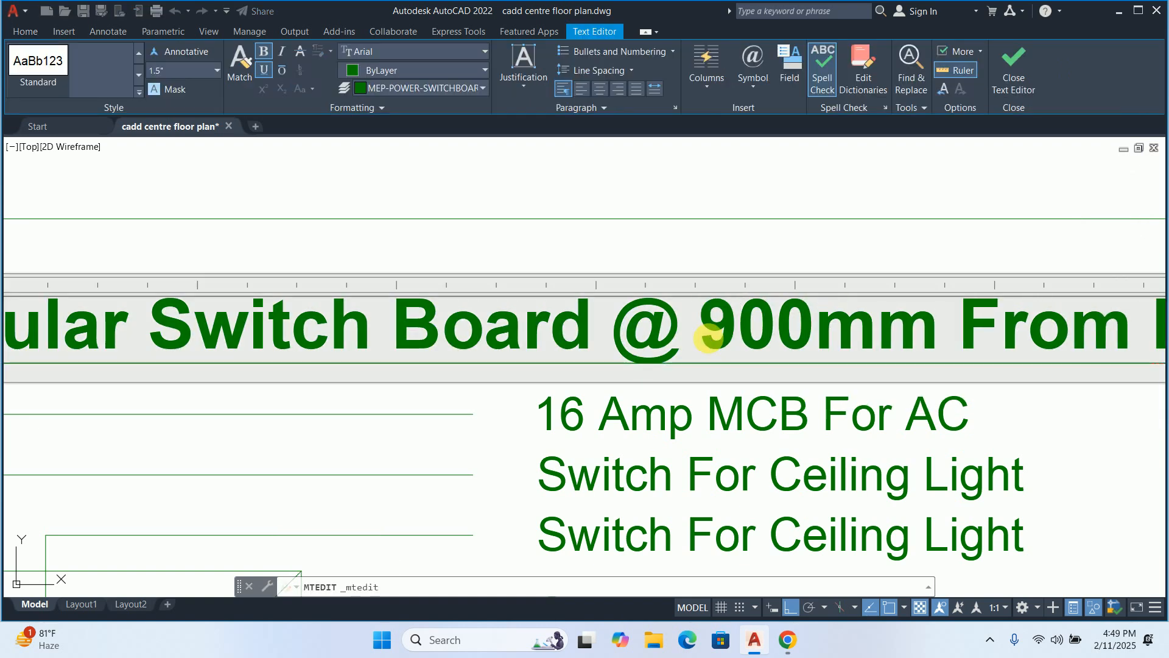
pyautogui.scroll(-6, 677, 339)
pyautogui.press('Escape')
pyautogui.press('Escape')
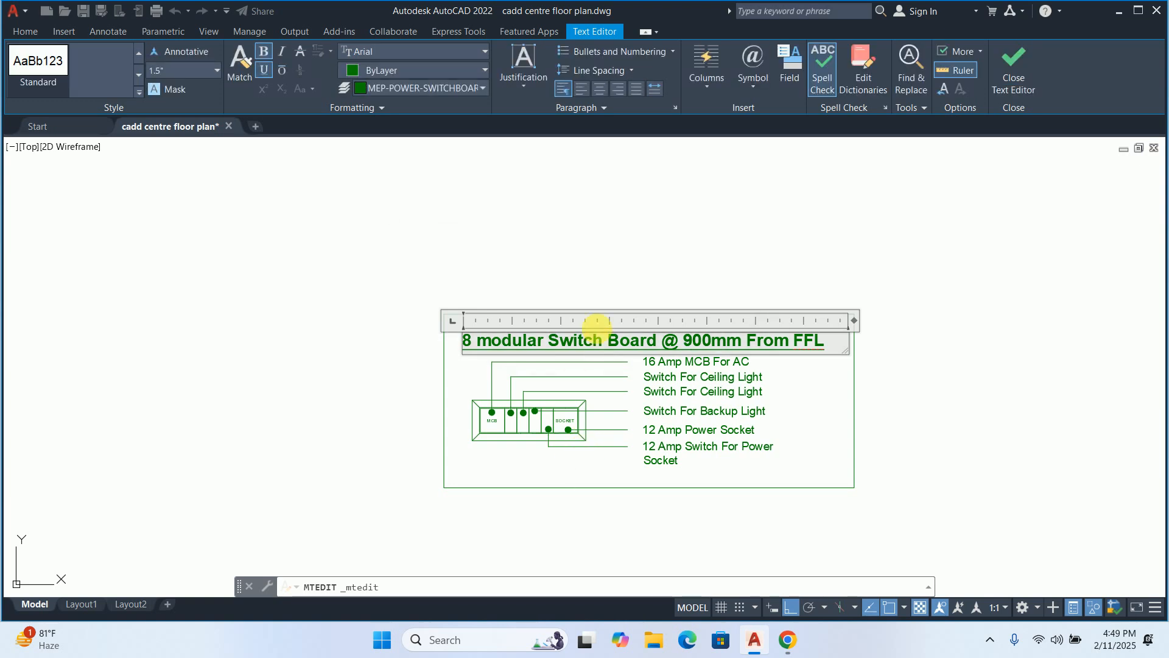
pyautogui.press('Escape')
pyautogui.click(607, 320)
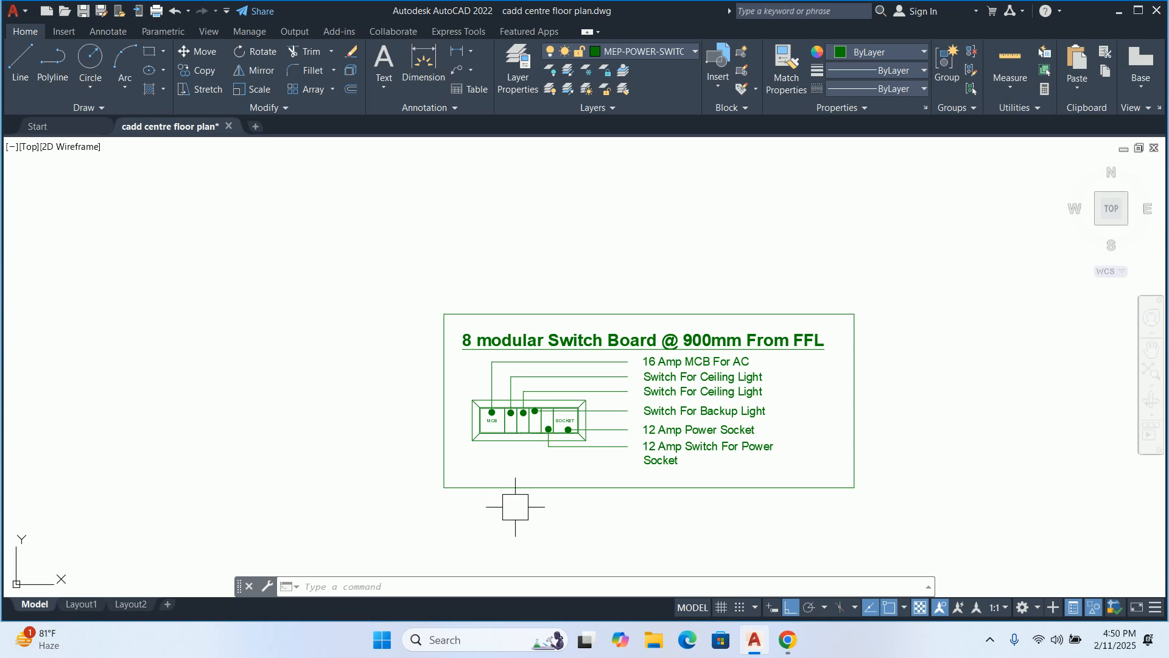
# Check that the copied detail's frame and MCB label can be selected individually, and examine the modules in its switch plate
pyautogui.press('Escape')
pyautogui.press('Escape')
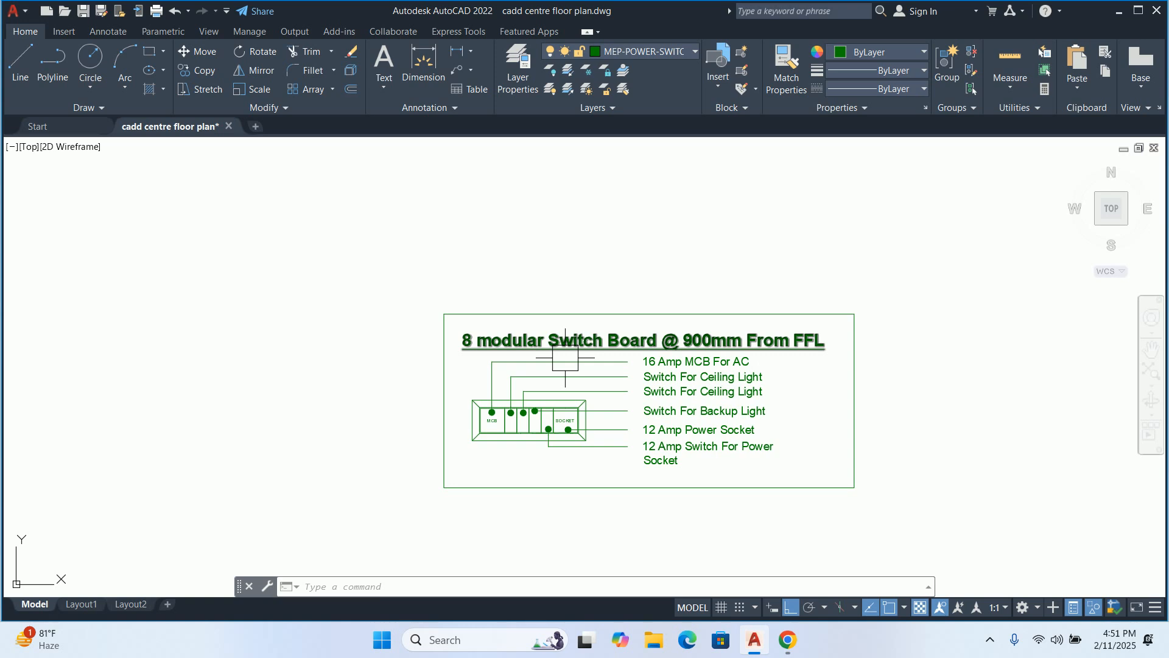
pyautogui.press('Escape')
pyautogui.click(604, 325)
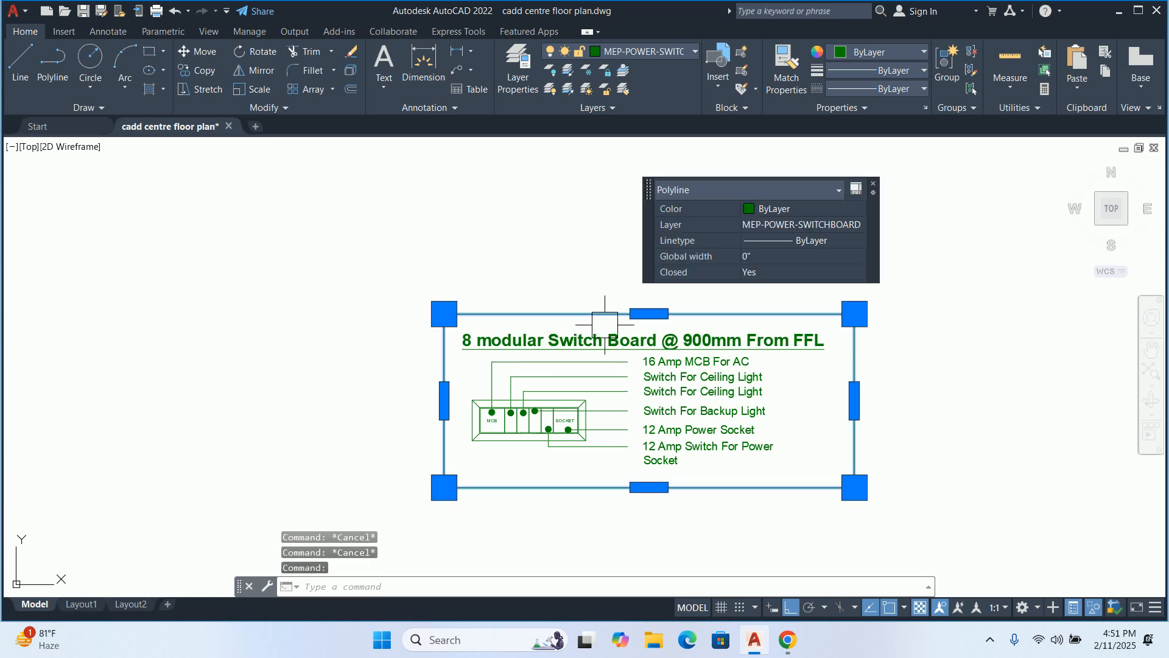
pyautogui.press('Escape')
pyautogui.press('Escape')
pyautogui.press('Escape')
pyautogui.moveTo(572, 380); pyautogui.dragTo(588, 250, button='middle')
pyautogui.scroll(4, 586, 288)
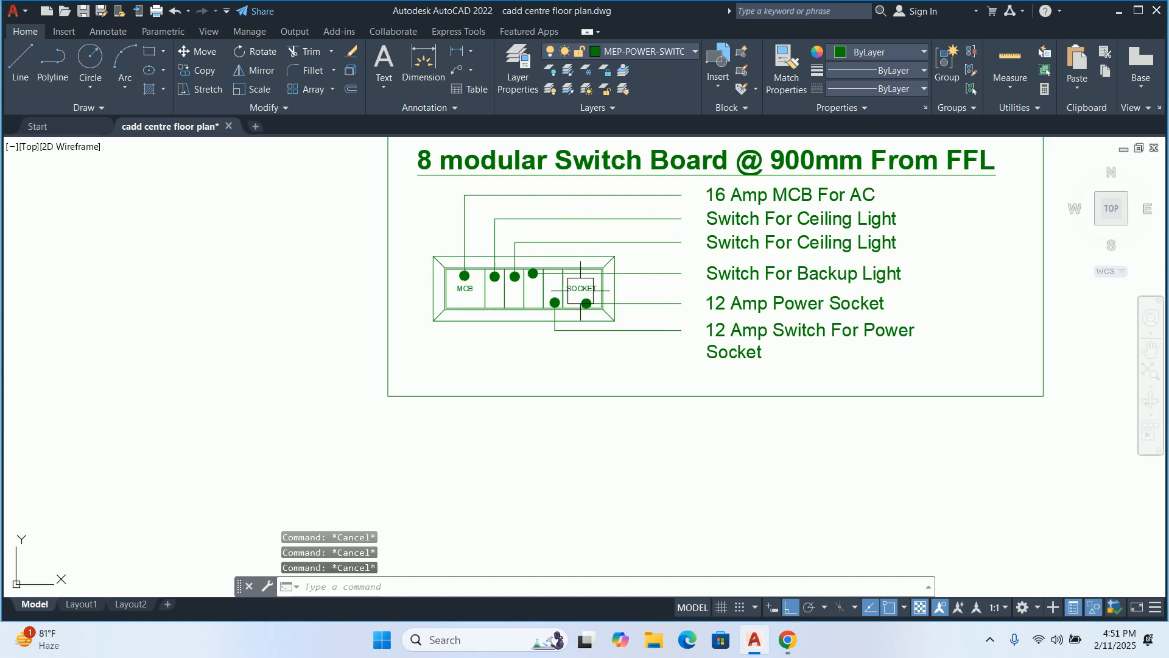
pyautogui.scroll(2, 393, 266)
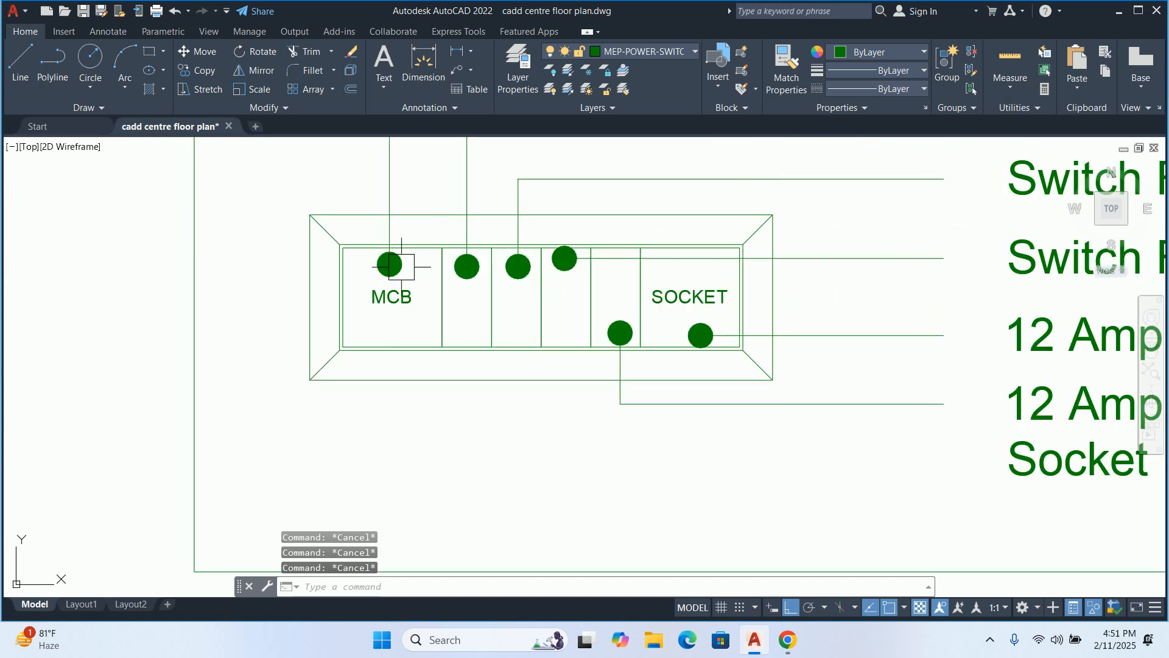
pyautogui.scroll(2, 418, 304)
pyautogui.click(417, 316)
pyautogui.click(327, 229)
pyautogui.moveTo(326, 230); pyautogui.dragTo(257, 243, button='middle')
pyautogui.press('Escape')
pyautogui.click(316, 306)
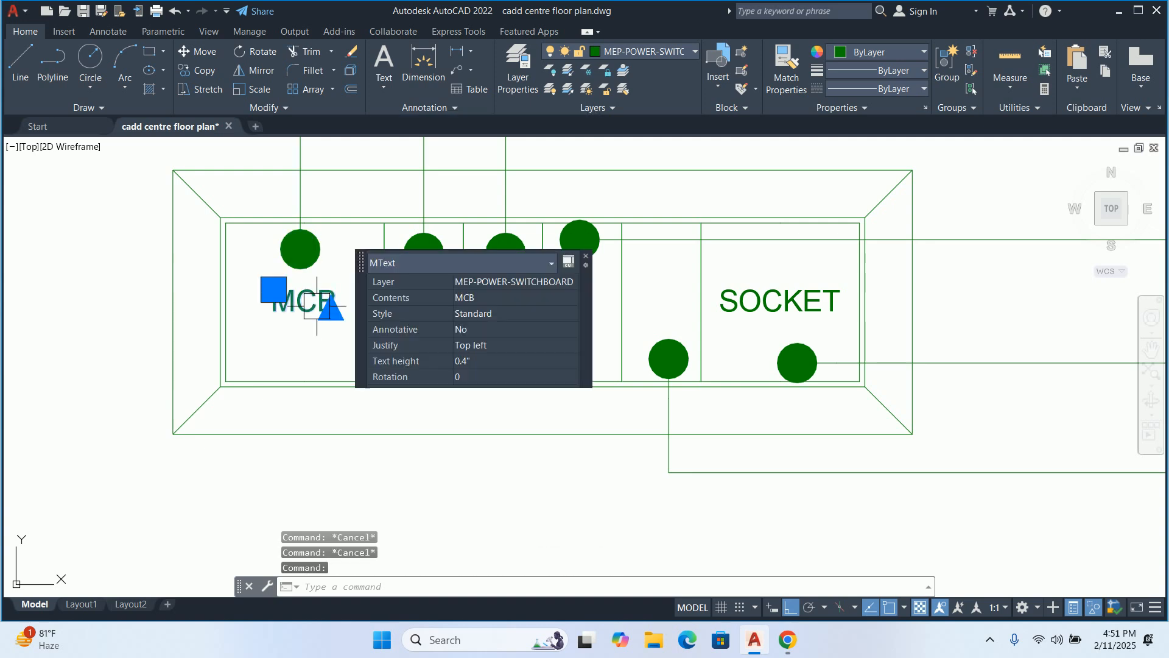
pyautogui.doubleClick(317, 305)
pyautogui.press('Escape')
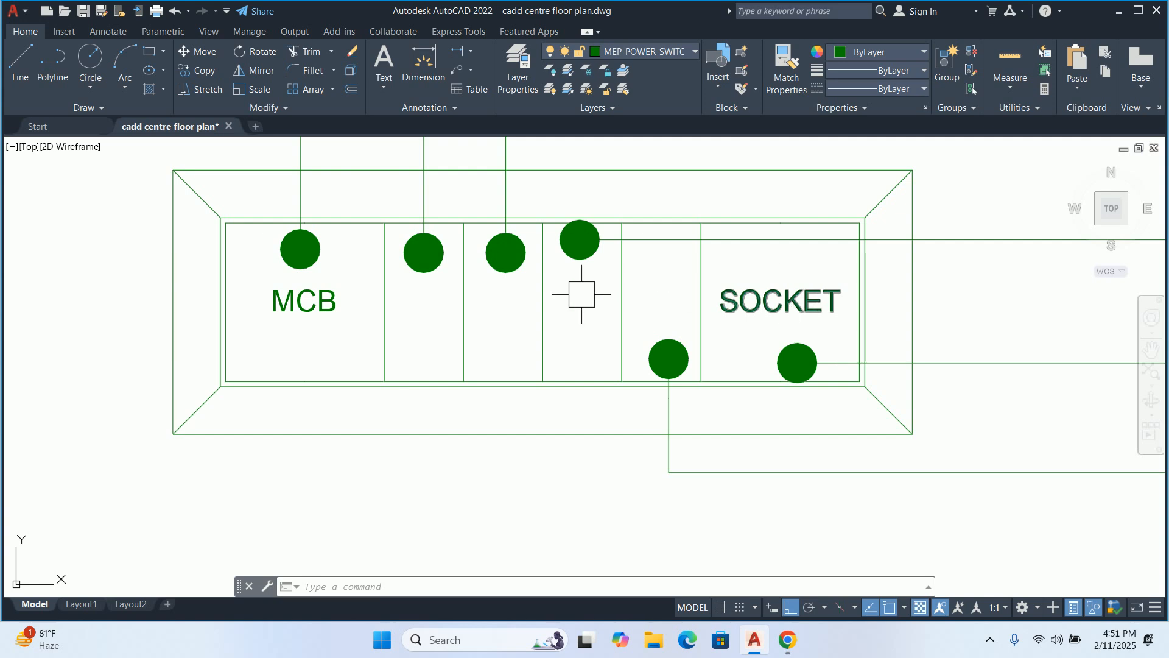
# Delete the fourth module box from the copied switch plate, together with the backup light's dot and leader line
pyautogui.click(544, 307)
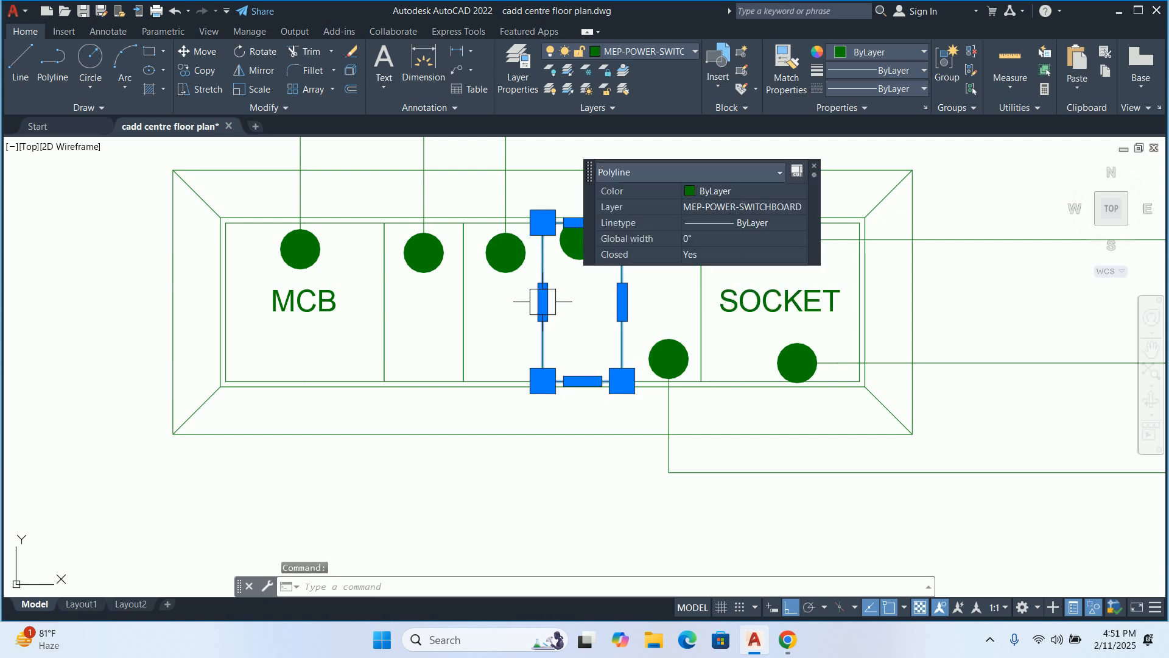
pyautogui.moveTo(543, 302)
pyautogui.moveTo(595, 320); pyautogui.dragTo(508, 326, button='middle')
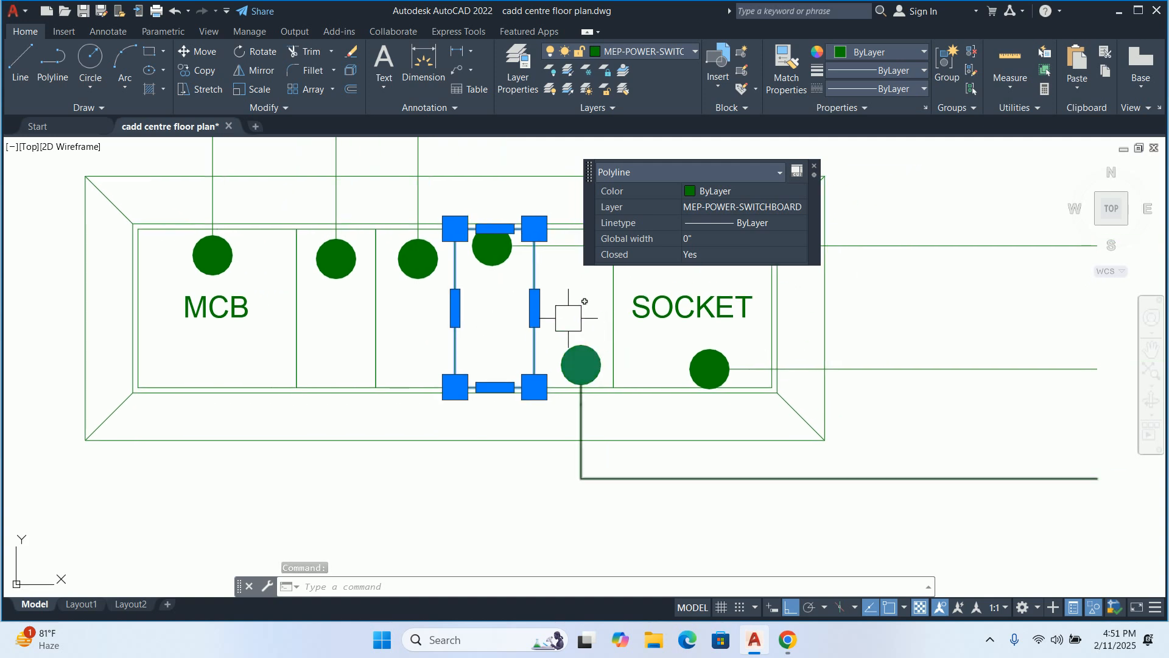
pyautogui.press('Delete')
pyautogui.click(510, 268)
pyautogui.press('Delete')
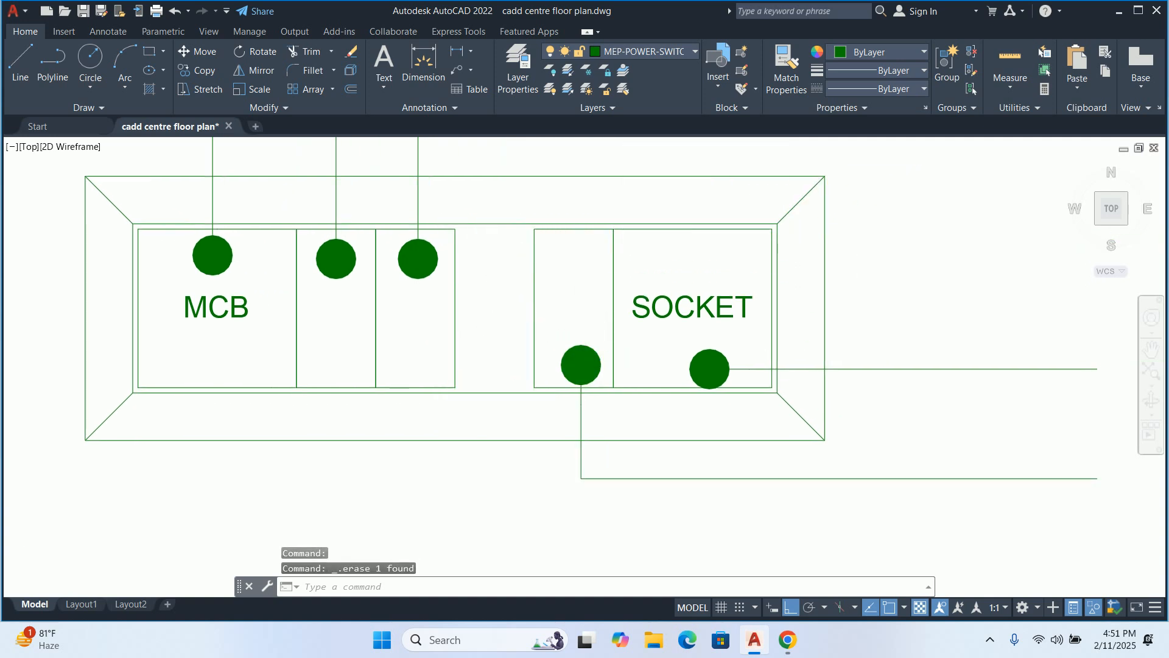
# Delete the text label below the second "Switch For Ceiling Light" label in the copied detail
pyautogui.scroll(-3, 506, 272)
pyautogui.click(792, 263)
pyautogui.press('Delete')
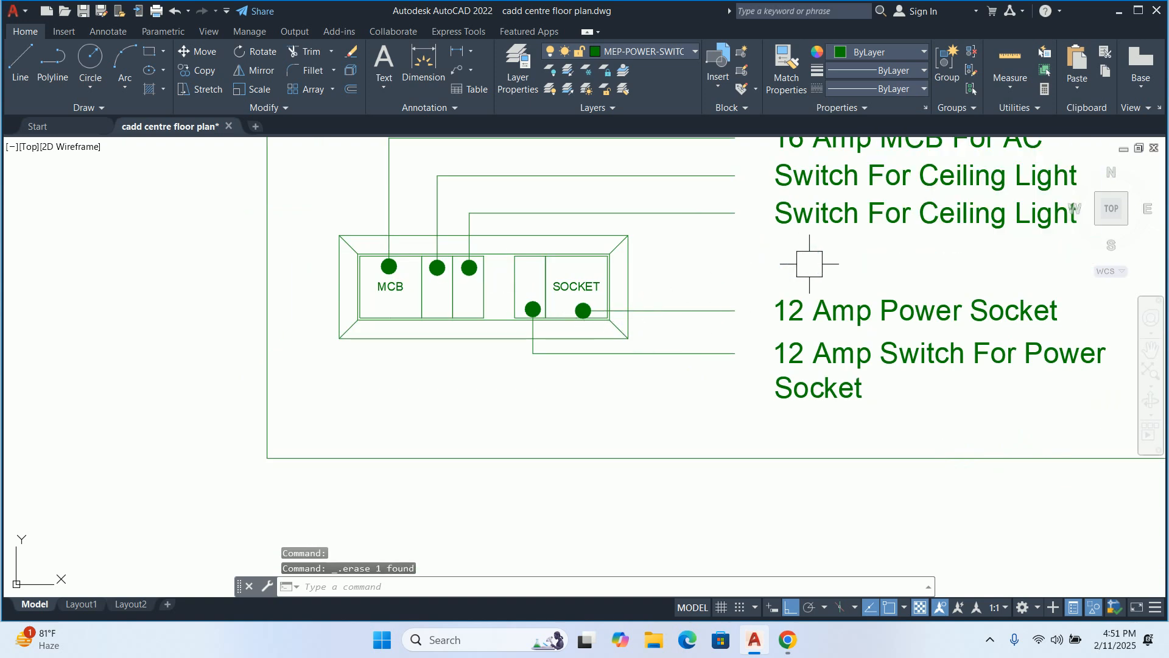
# Stretch the switch plate's socket end toward the MCB end by one module width, closing the gap between the module boxes
pyautogui.write('s')
pyautogui.press('Return')
pyautogui.click(668, 397)
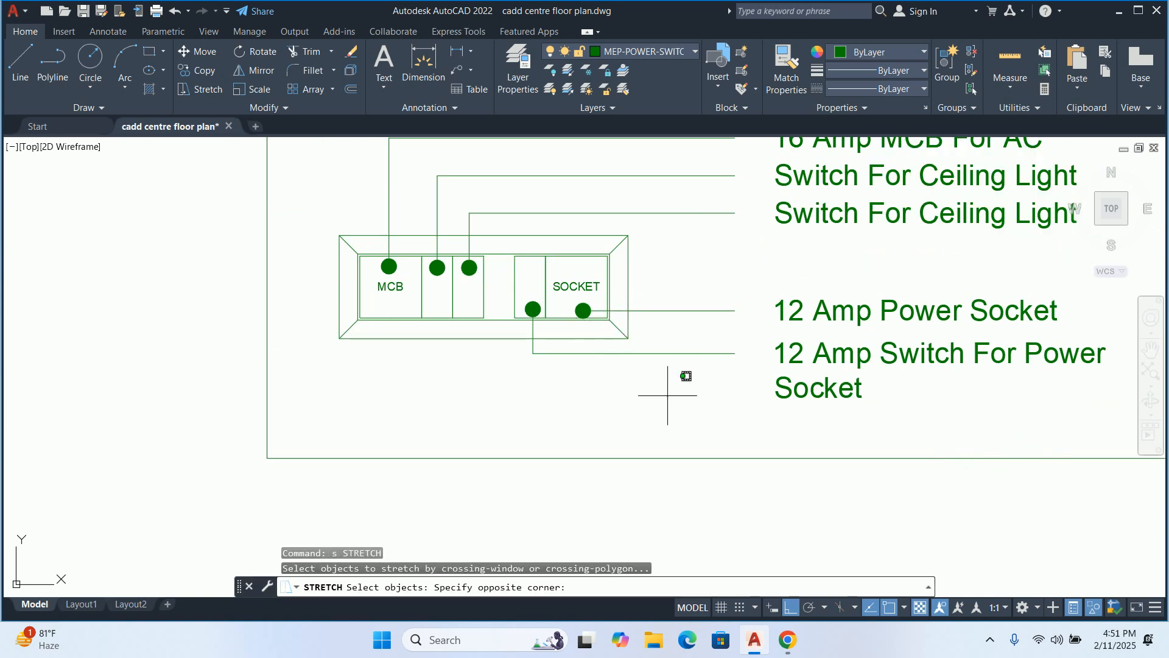
pyautogui.click(508, 214)
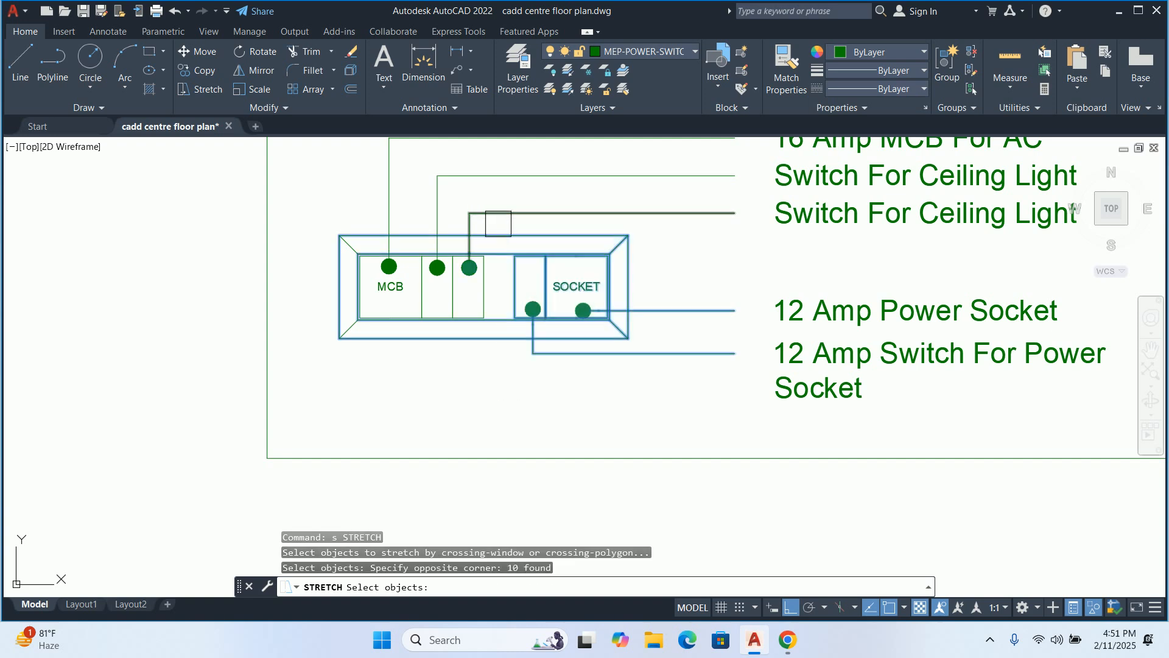
pyautogui.scroll(4, 499, 250)
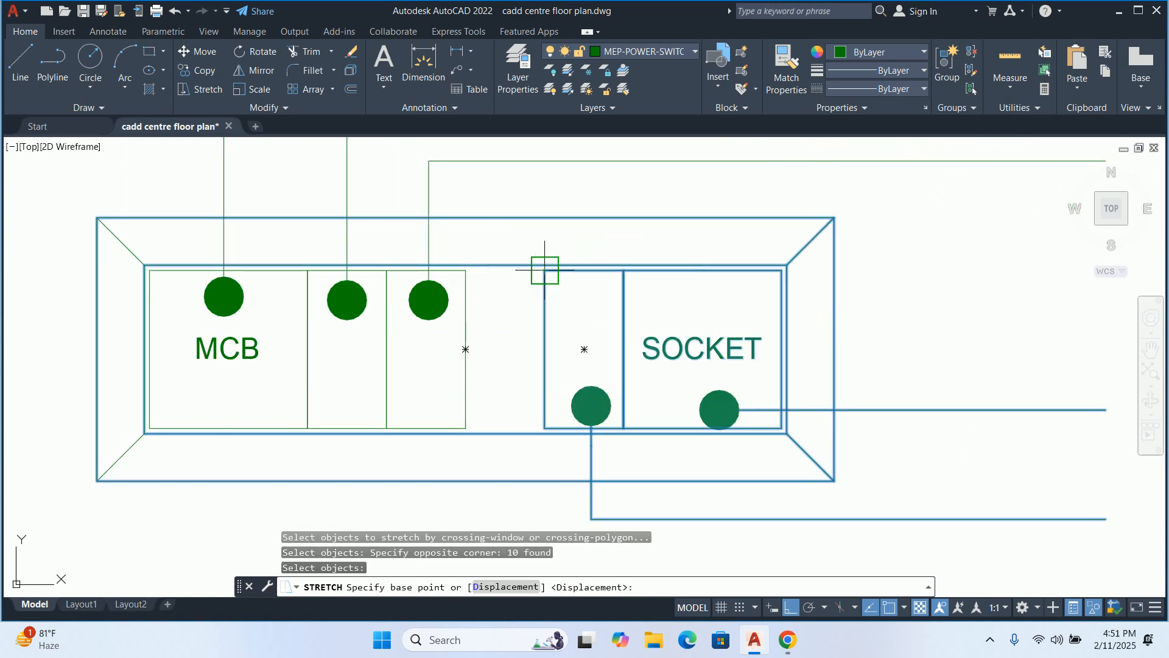
pyautogui.click(545, 349)
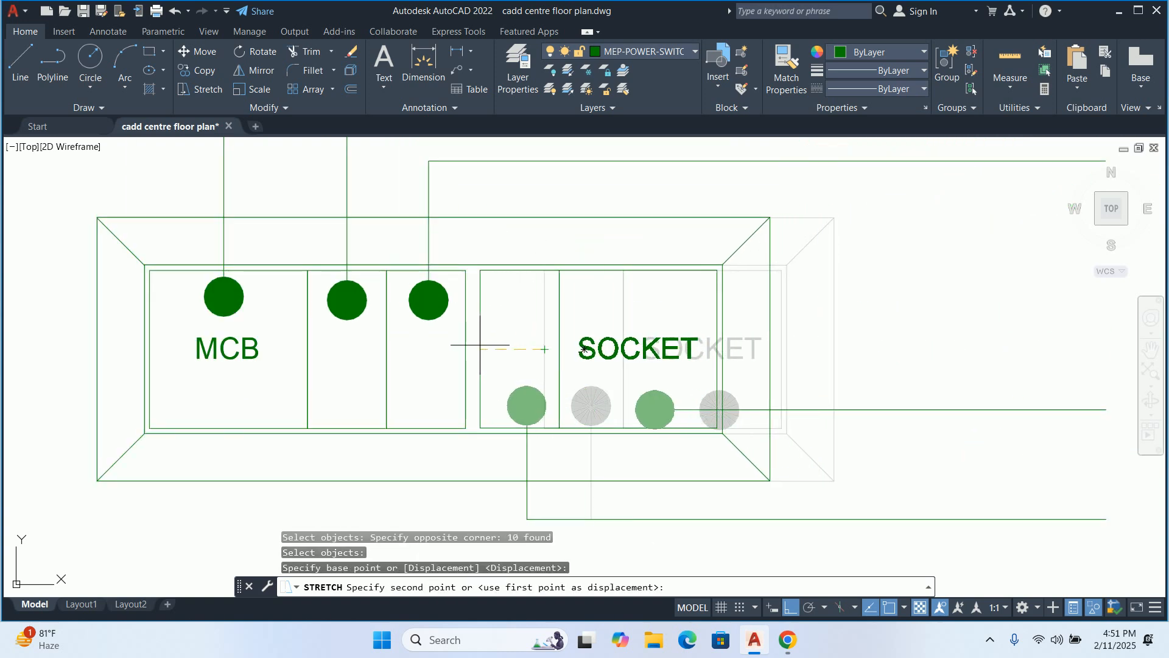
pyautogui.click(465, 345)
pyautogui.press('Escape')
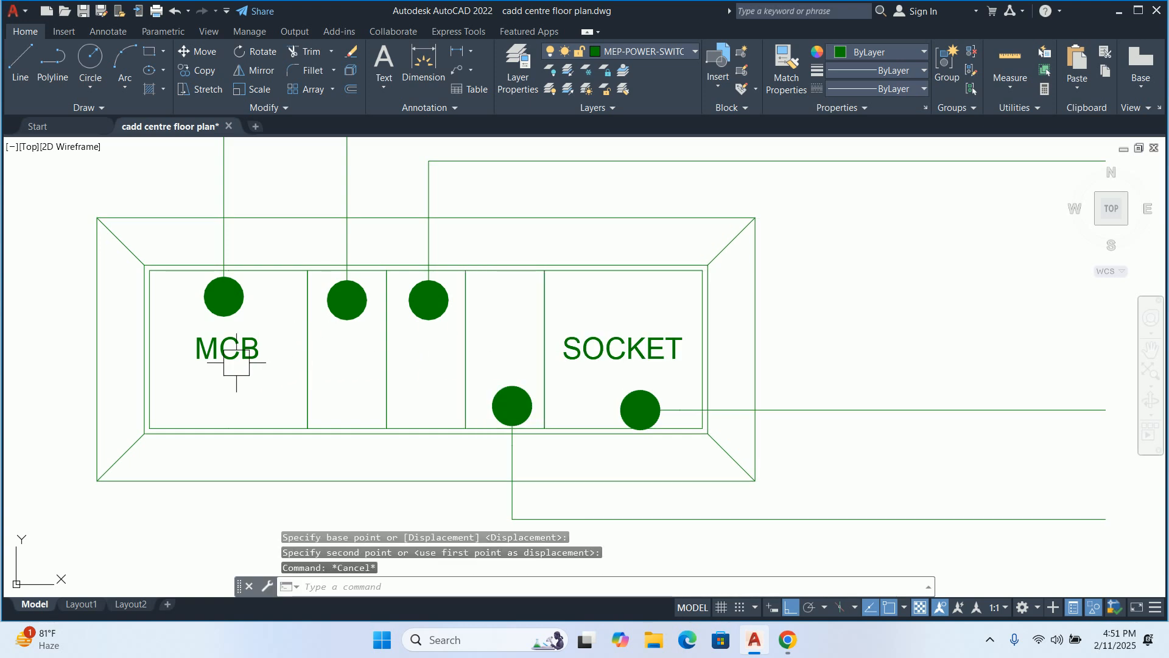
# Replace the MCB label in the first module with "POWER SOCKET" in capitals on two lines, and save the text
pyautogui.doubleClick(227, 364)
pyautogui.moveTo(260, 359); pyautogui.dragTo(6, 351)
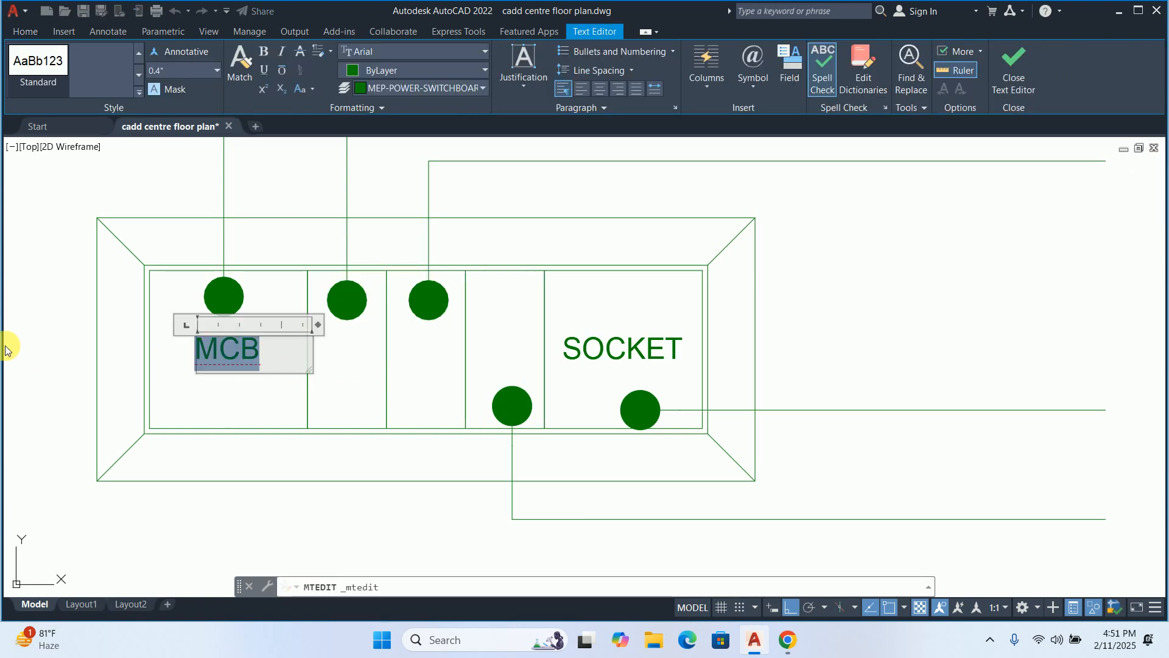
pyautogui.write('power')
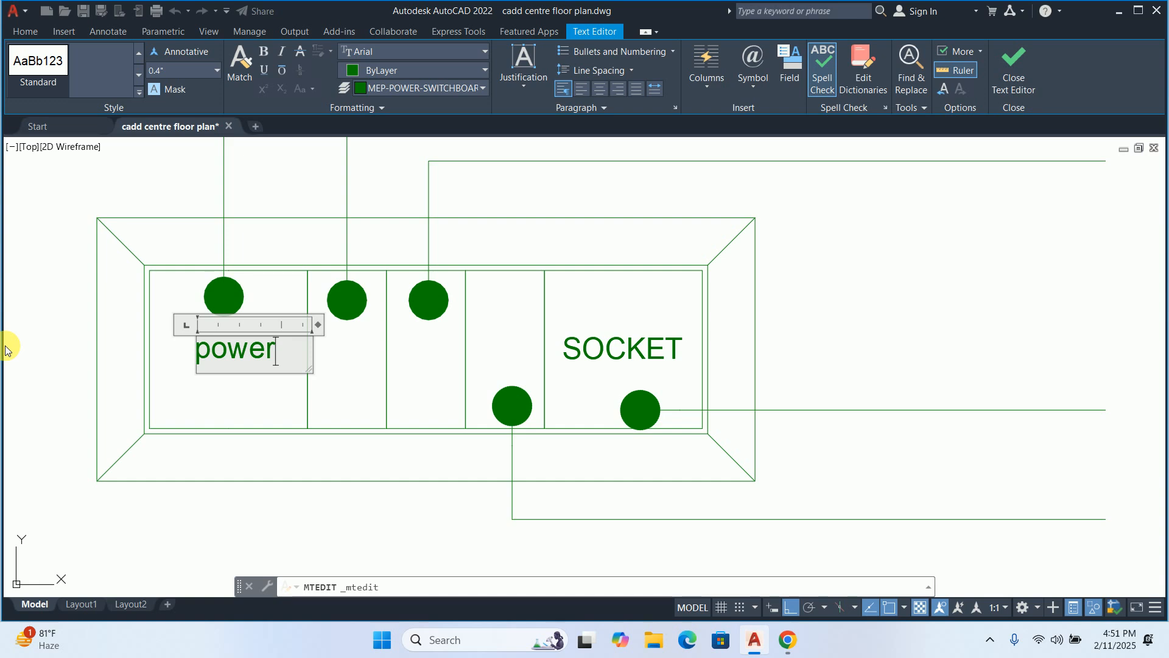
pyautogui.press('BackSpace')
pyautogui.press('BackSpace')
pyautogui.press('BackSpace')
pyautogui.press('BackSpace')
pyautogui.press('BackSpace')
pyautogui.press('BackSpace')
pyautogui.press('BackSpace')
pyautogui.press('BackSpace')
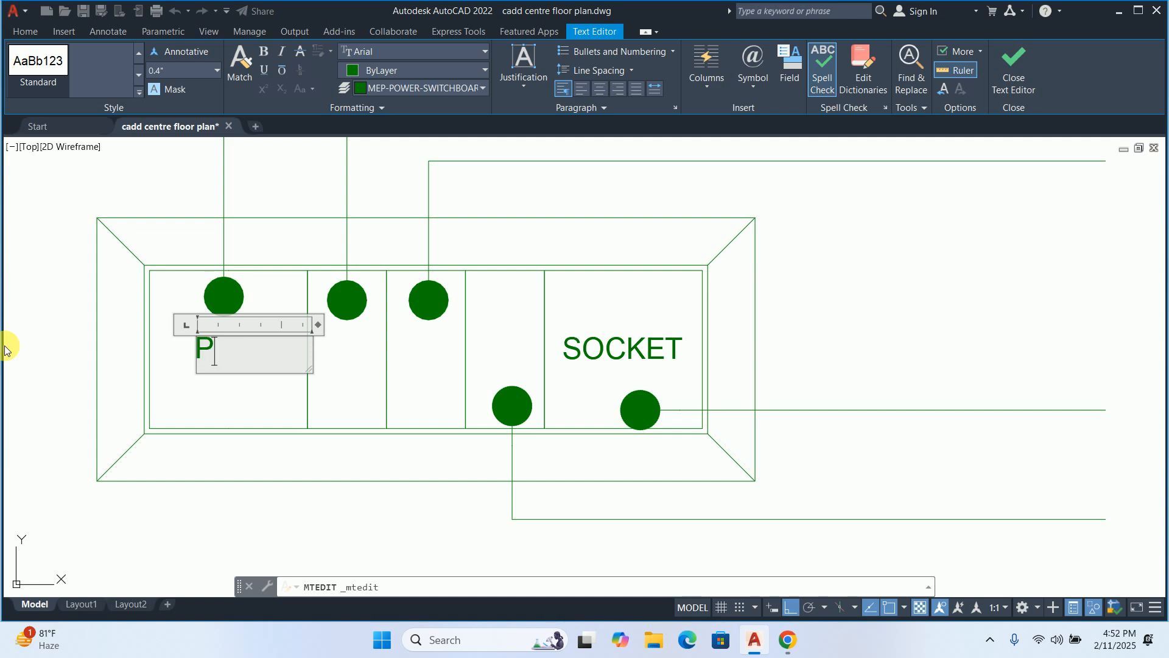
pyautogui.write('POWER')
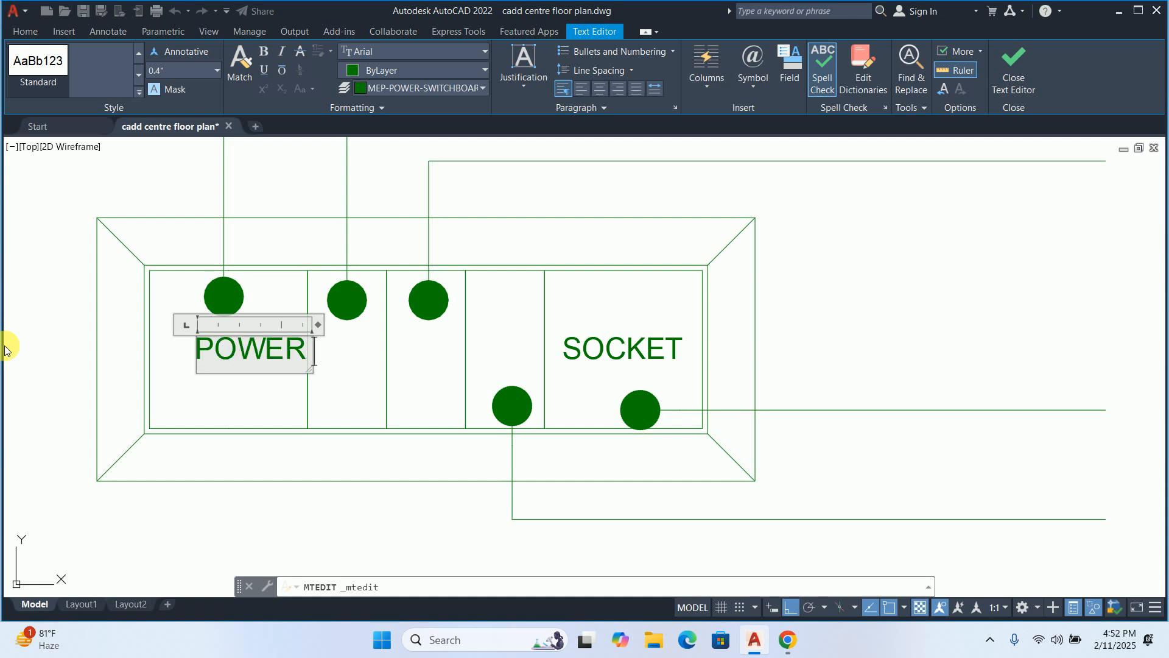
pyautogui.press('Return')
pyautogui.write('SOCKET')
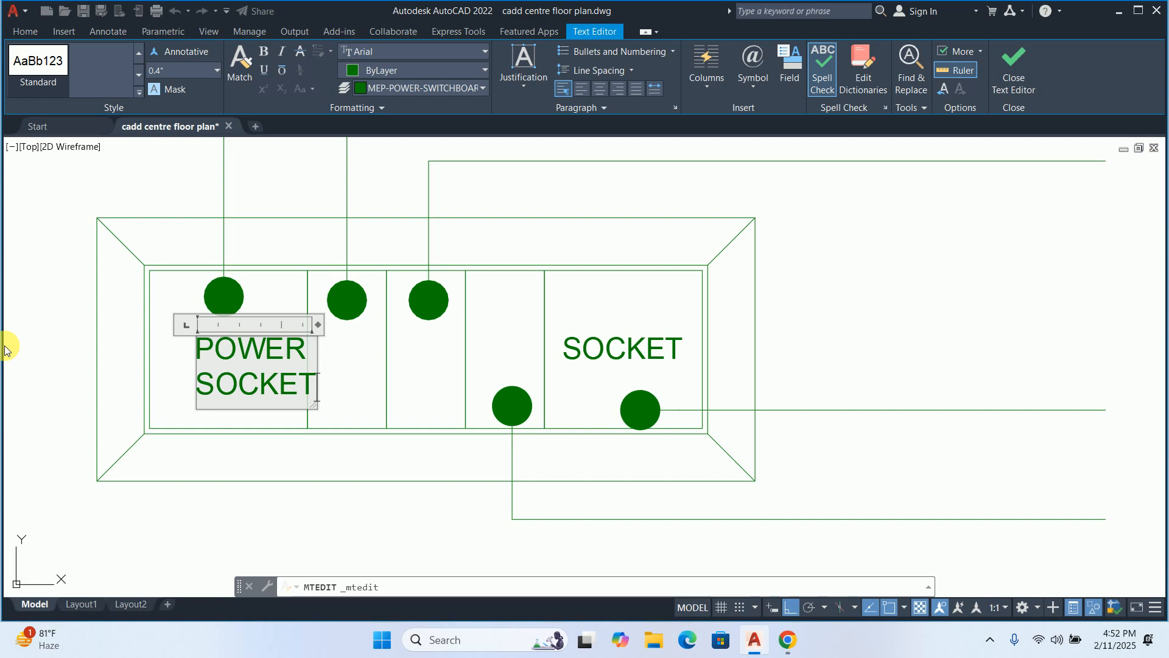
pyautogui.press('Escape')
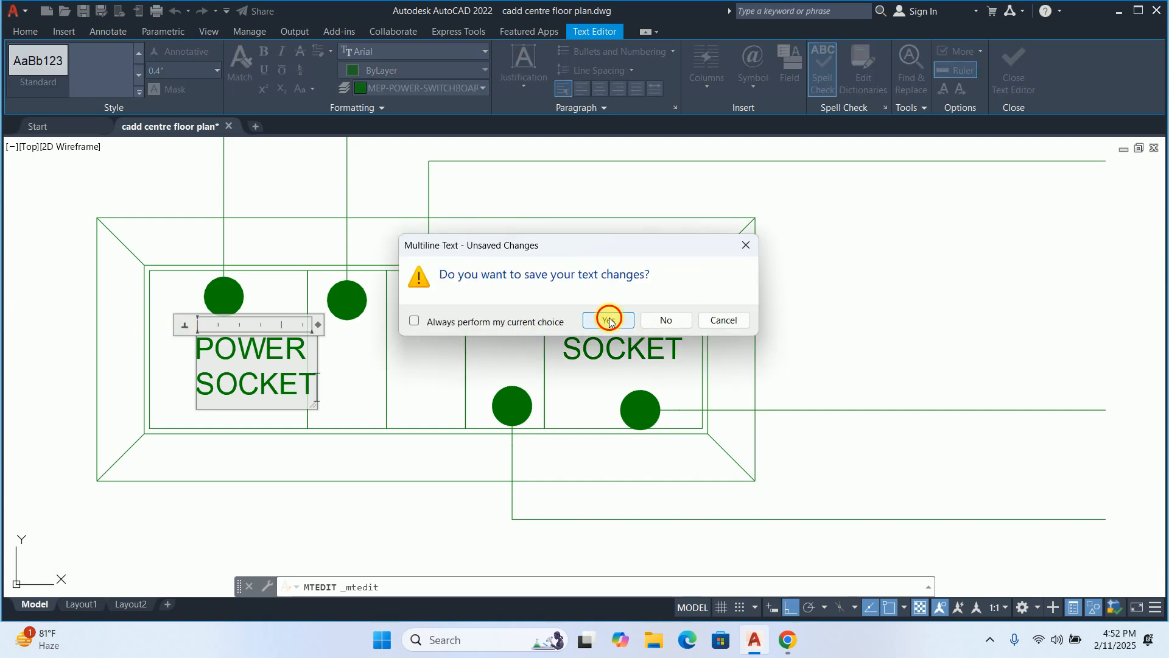
pyautogui.click(609, 321)
# Move the "POWER SOCKET" label horizontally so it fits inside the first module box
pyautogui.click(312, 342)
pyautogui.press('Return')
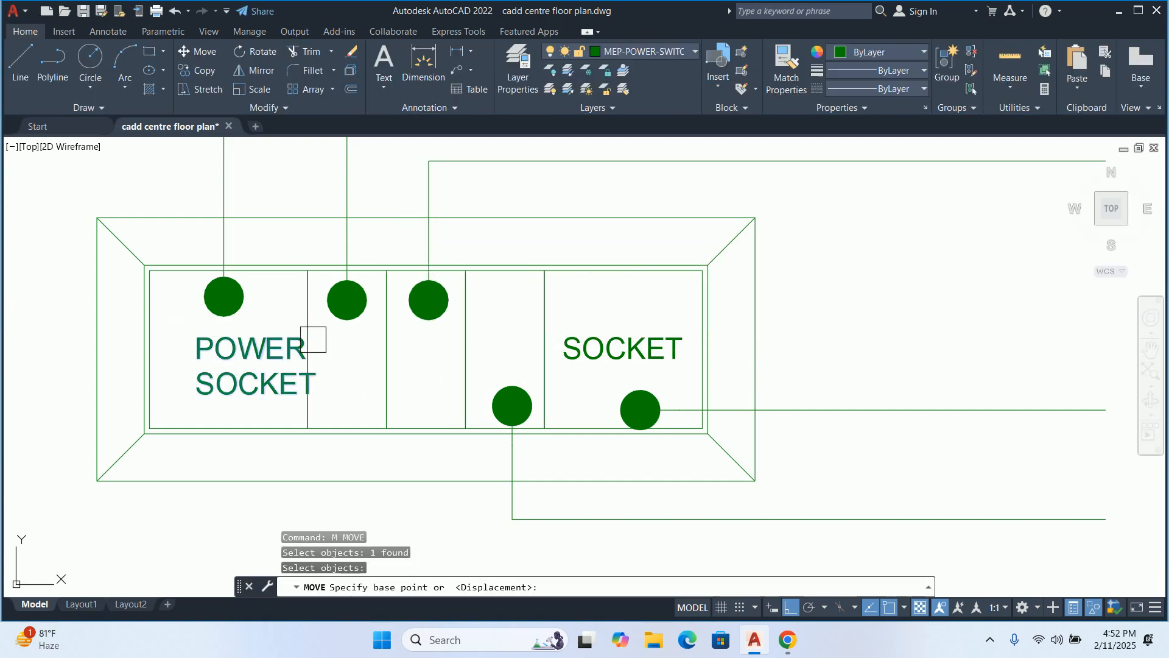
pyautogui.click(1051, 306)
pyautogui.press('Escape')
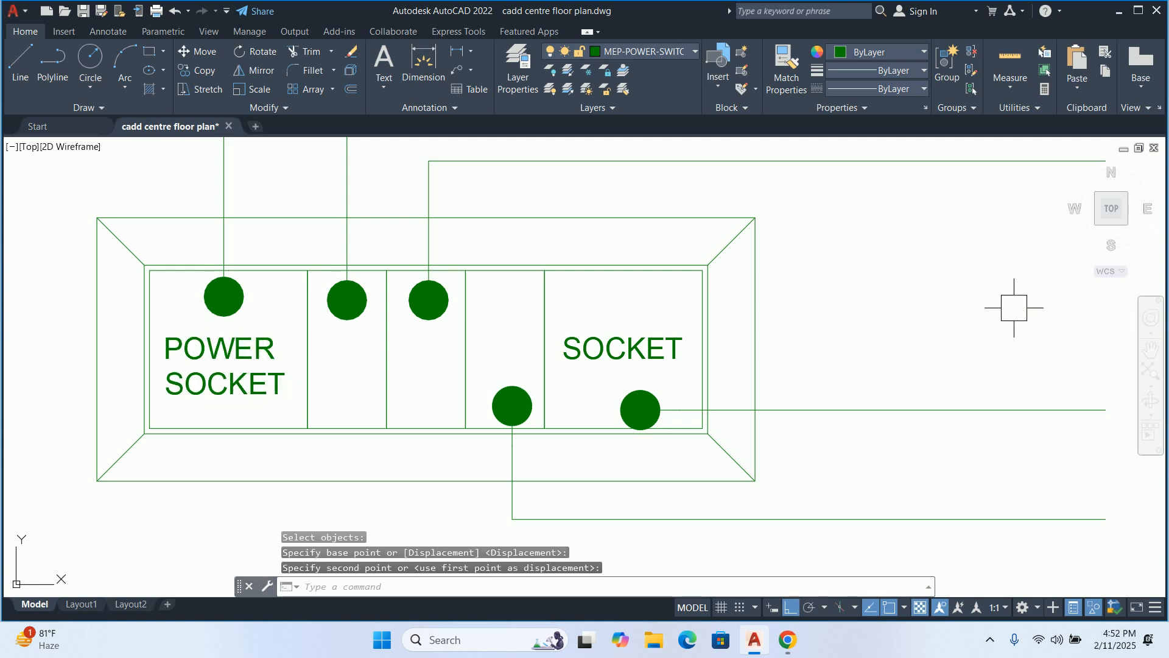
pyautogui.press('Escape')
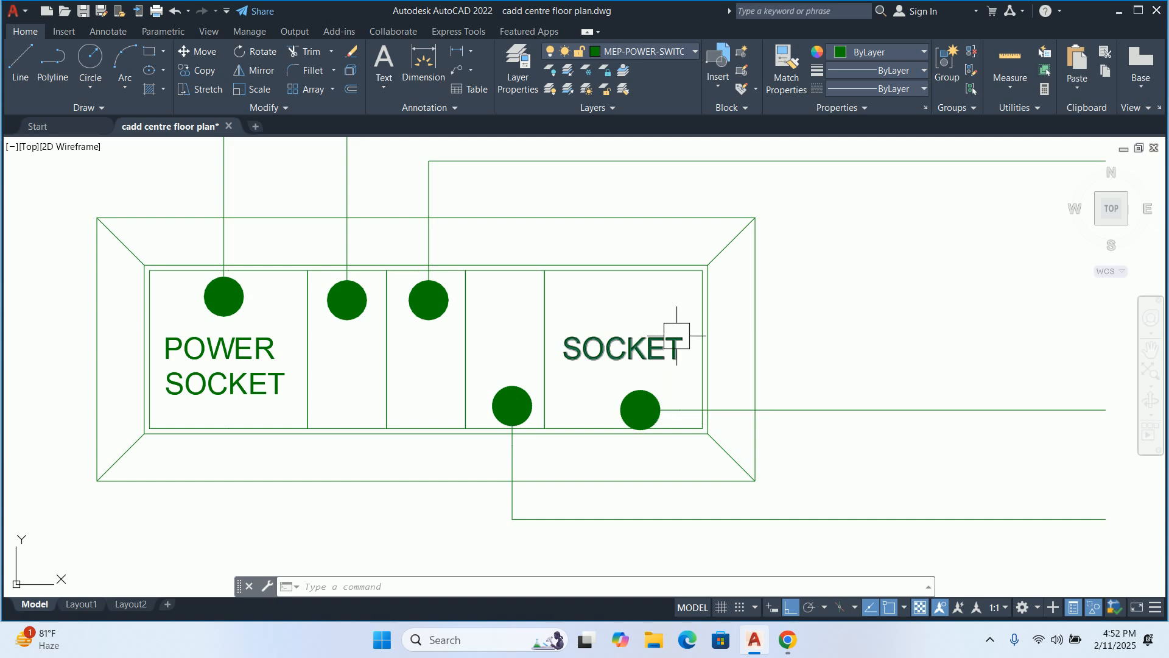
pyautogui.scroll(-4, 483, 343)
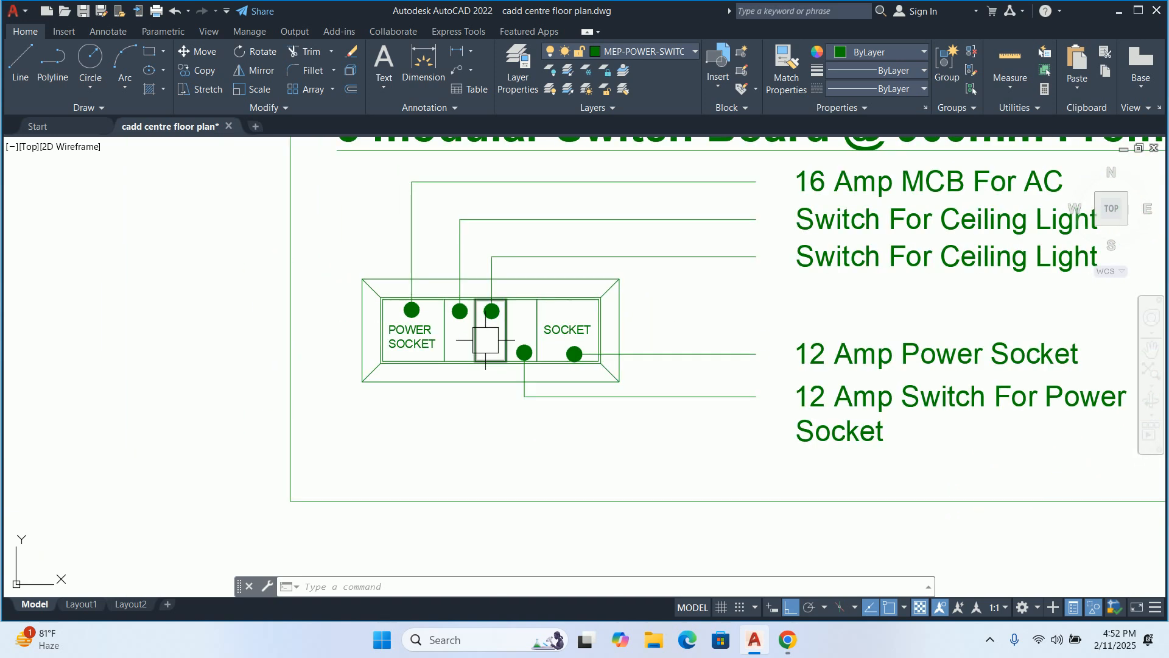
pyautogui.scroll(2, 485, 340)
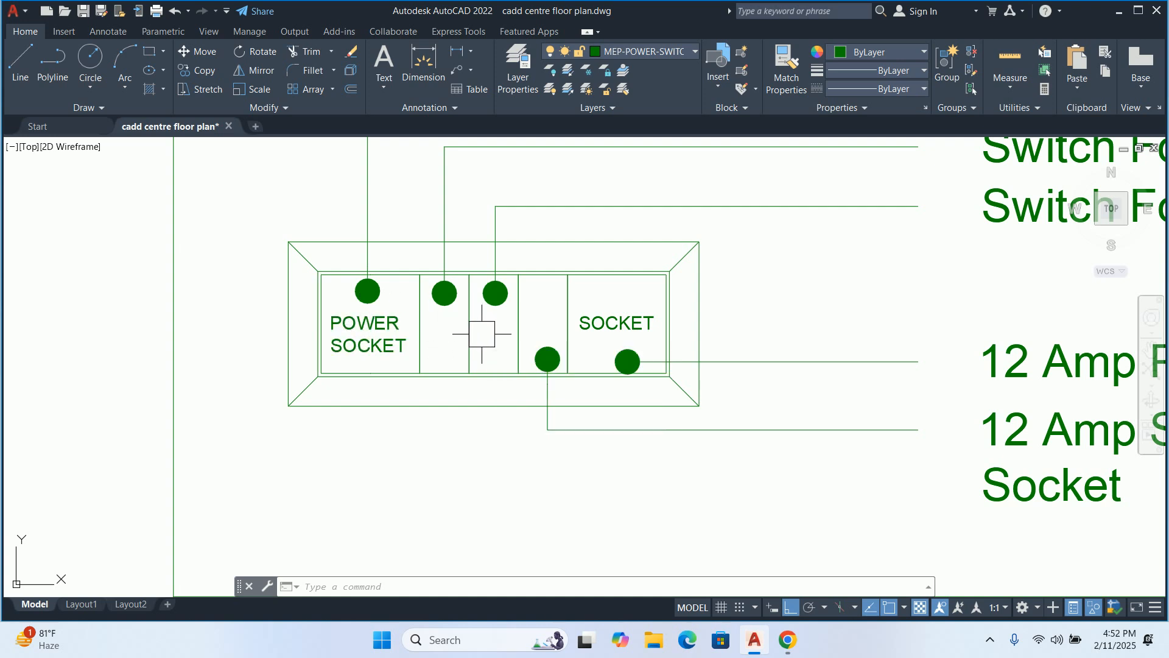
pyautogui.moveTo(481, 337); pyautogui.dragTo(538, 281, button='middle')
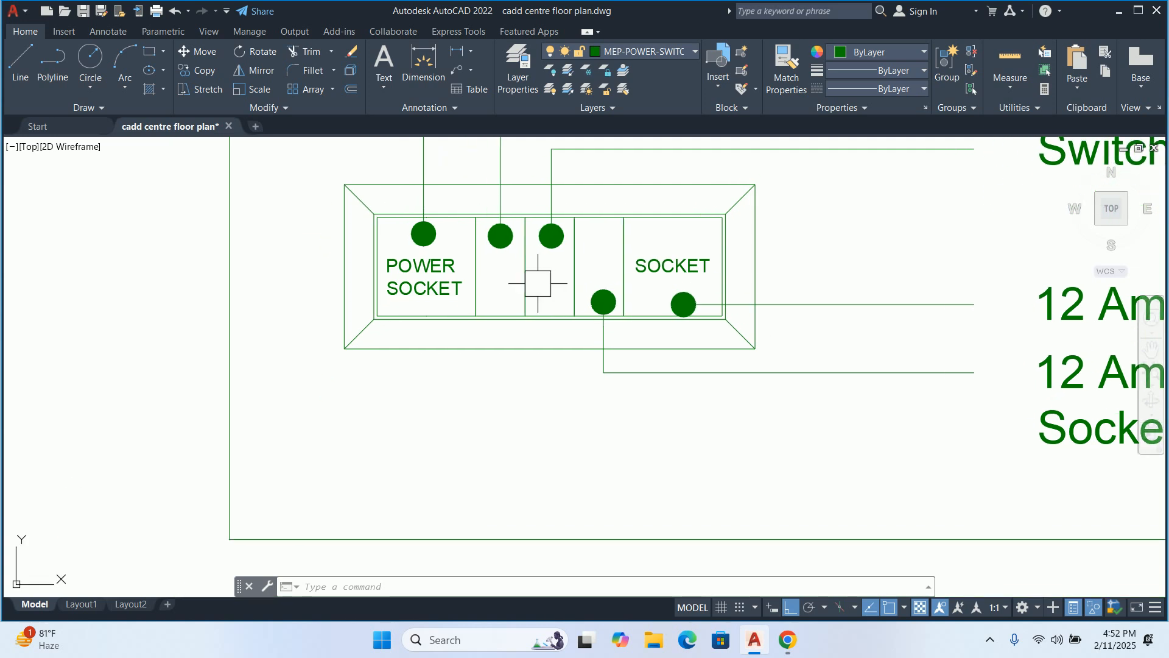
pyautogui.press('Escape')
pyautogui.press('Escape')
pyautogui.press('Escape')
# Stretch only the lower edge of the plate's outer frame down by one module height, excluding the corner diagonals and switch leader
pyautogui.moveTo(522, 334); pyautogui.dragTo(531, 289, button='middle')
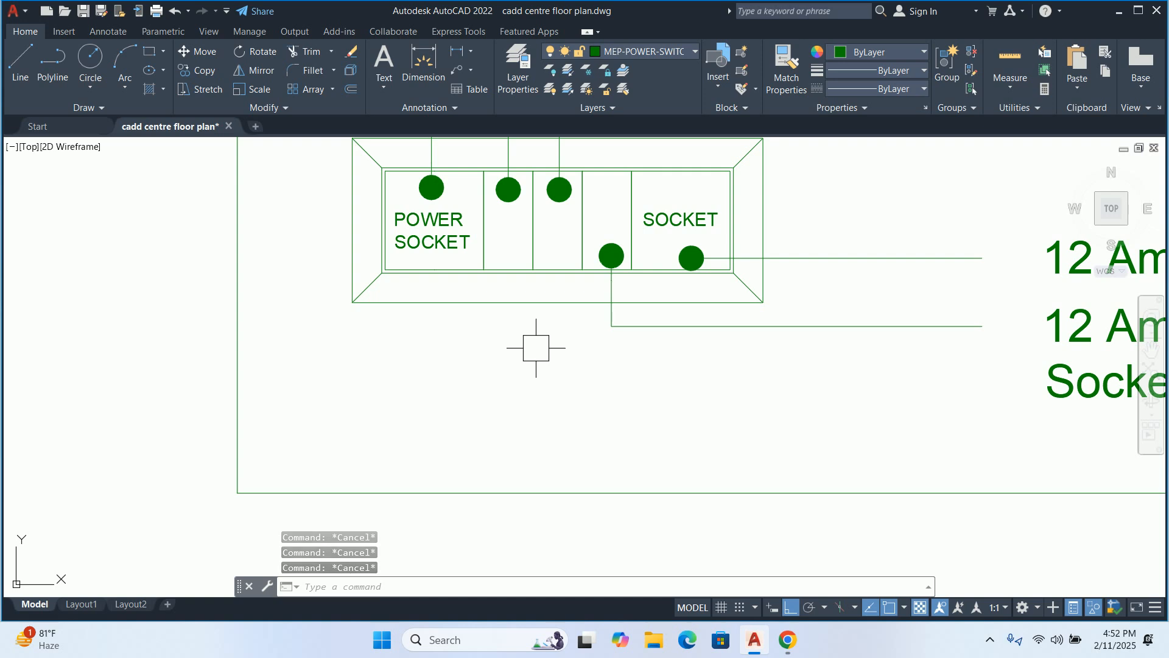
pyautogui.write('s')
pyautogui.press('Return')
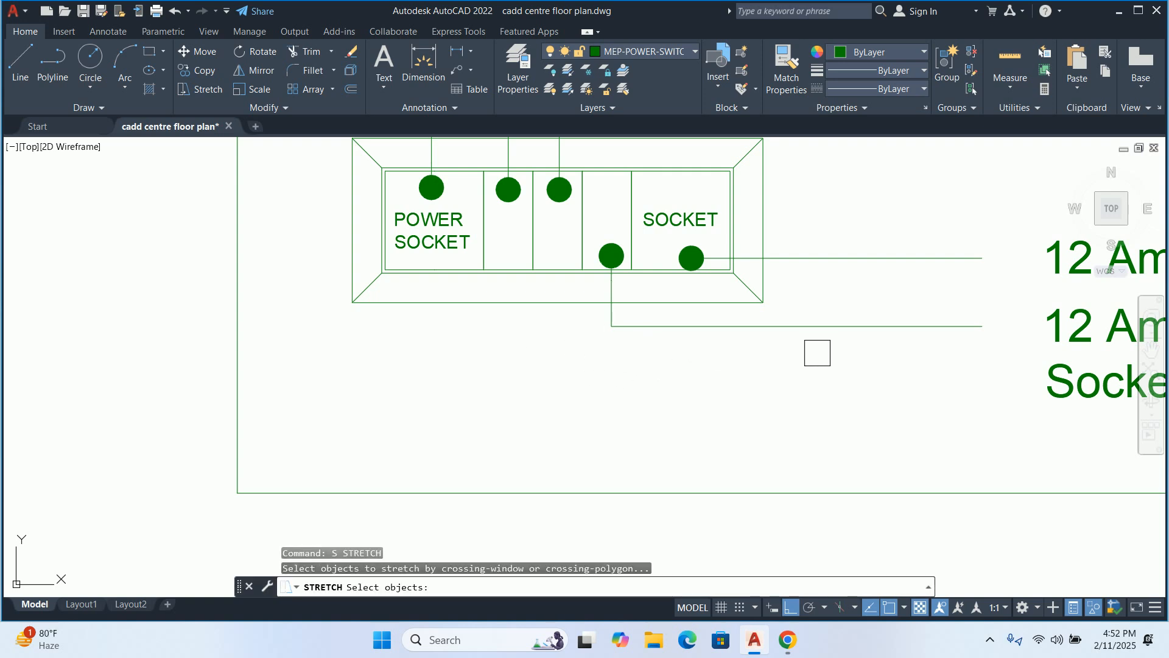
pyautogui.click(817, 363)
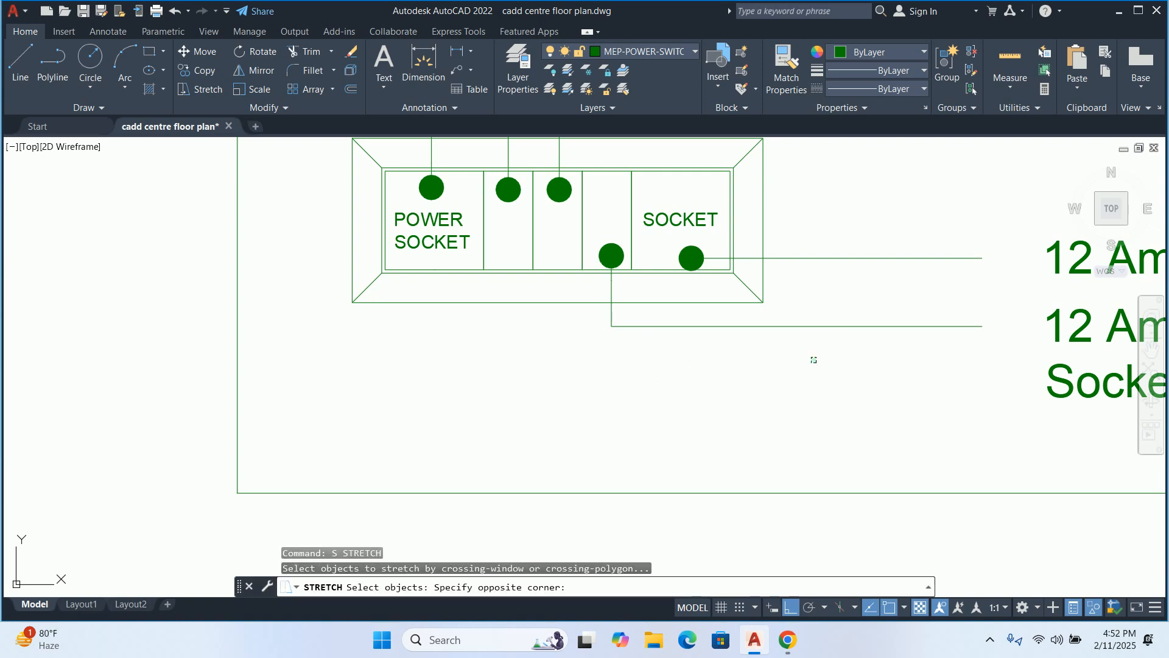
pyautogui.click(332, 290)
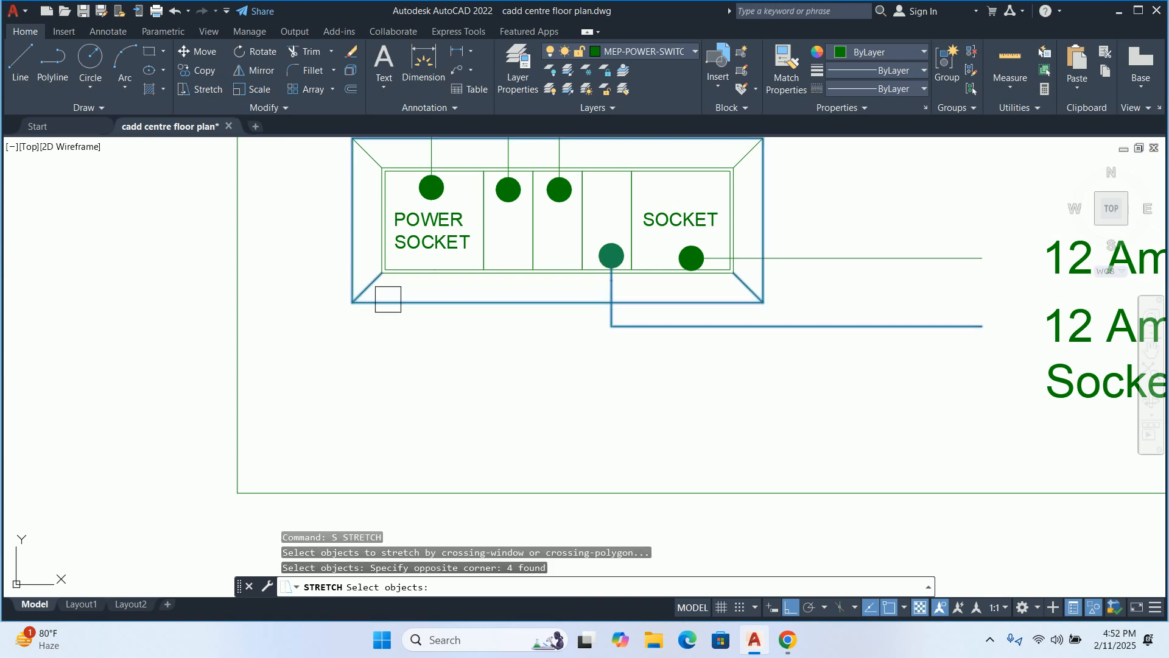
pyautogui.keyDown('shift'); pyautogui.click(811, 322); pyautogui.keyUp('shift')
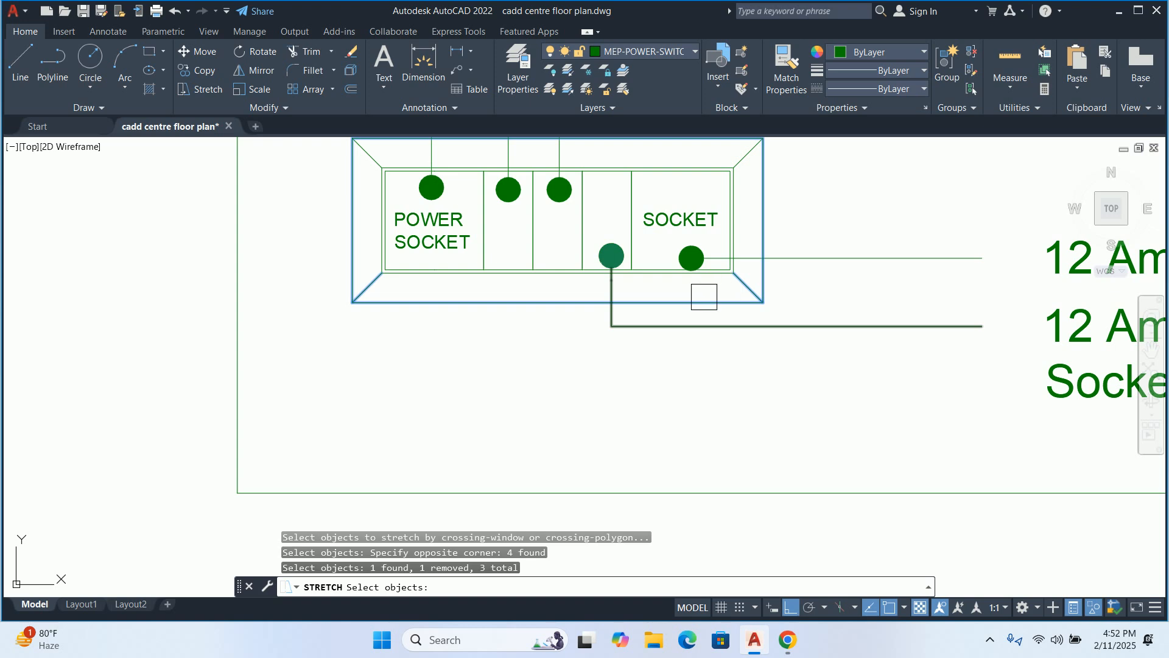
pyautogui.scroll(2, 726, 288)
pyautogui.keyDown('shift'); pyautogui.click(753, 283); pyautogui.keyUp('shift')
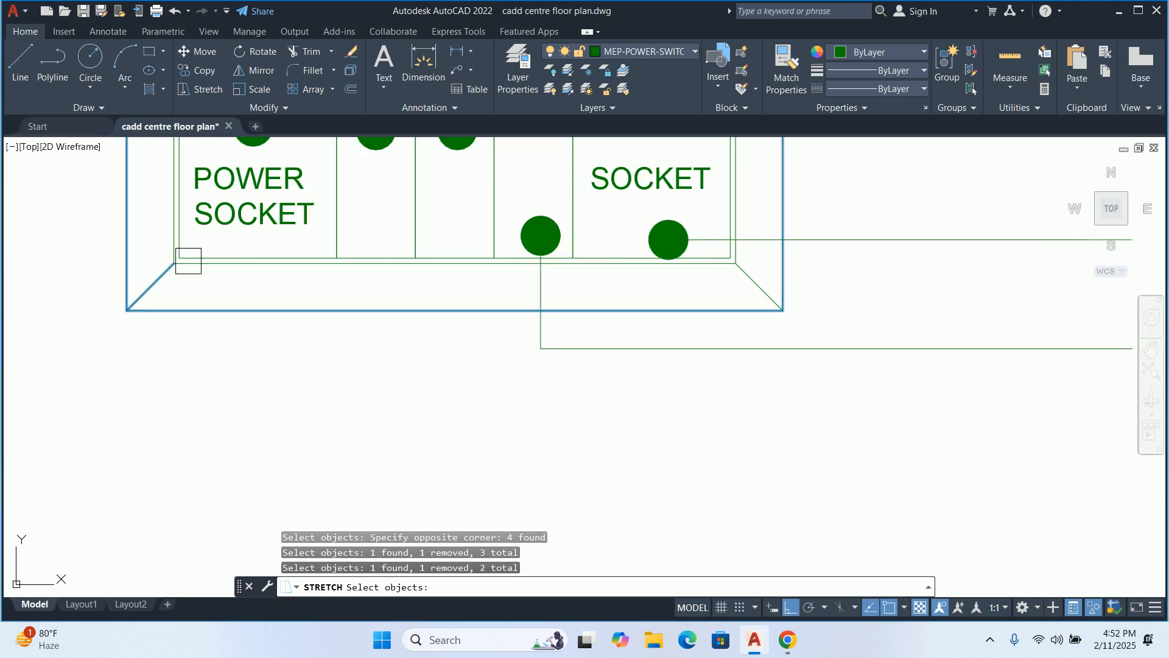
pyautogui.keyDown('shift'); pyautogui.click(163, 277); pyautogui.keyUp('shift')
pyautogui.press('Return')
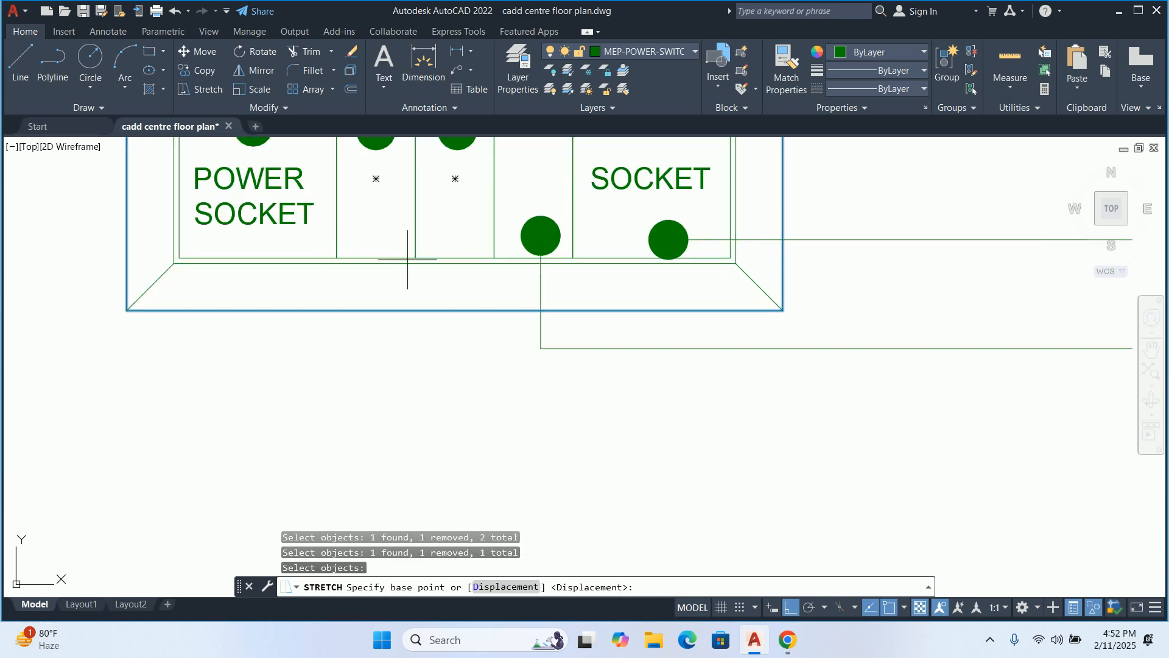
pyautogui.moveTo(436, 253); pyautogui.dragTo(438, 304, button='middle')
pyautogui.scroll(2, 451, 237)
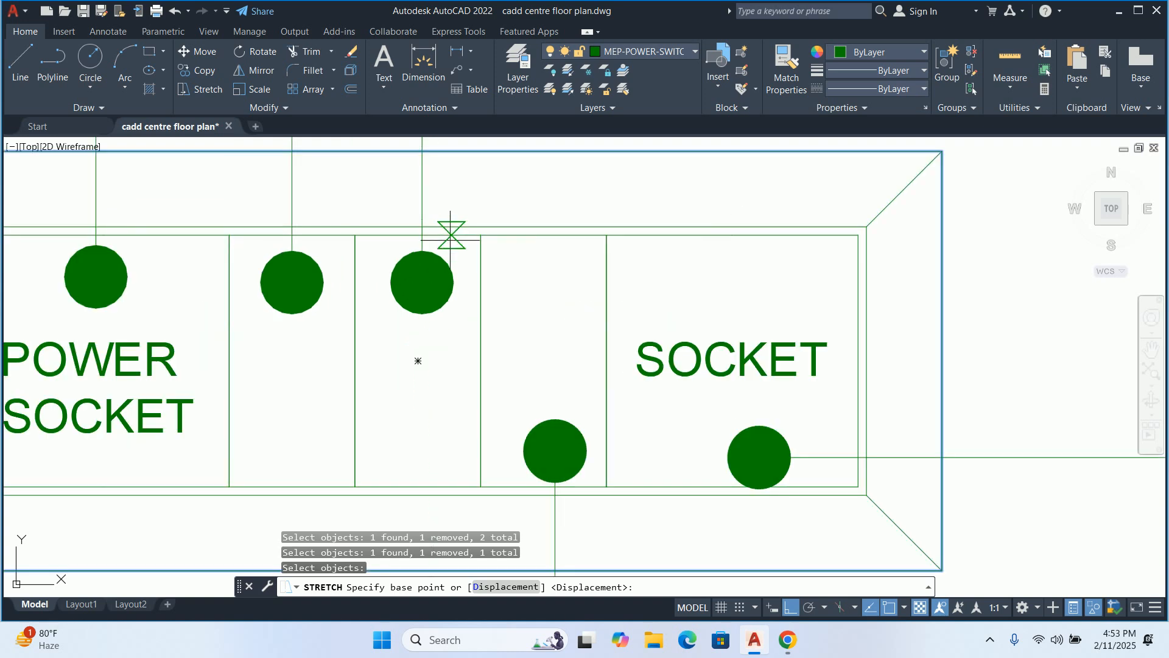
pyautogui.click(417, 360)
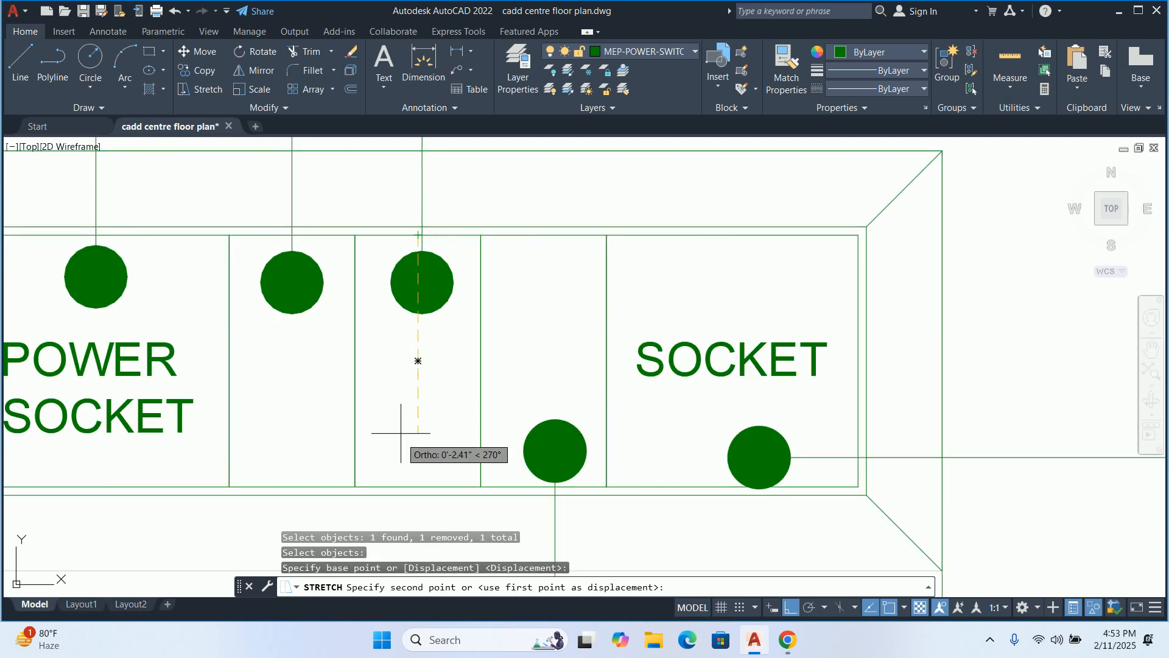
pyautogui.moveTo(405, 444); pyautogui.dragTo(422, 255, button='middle')
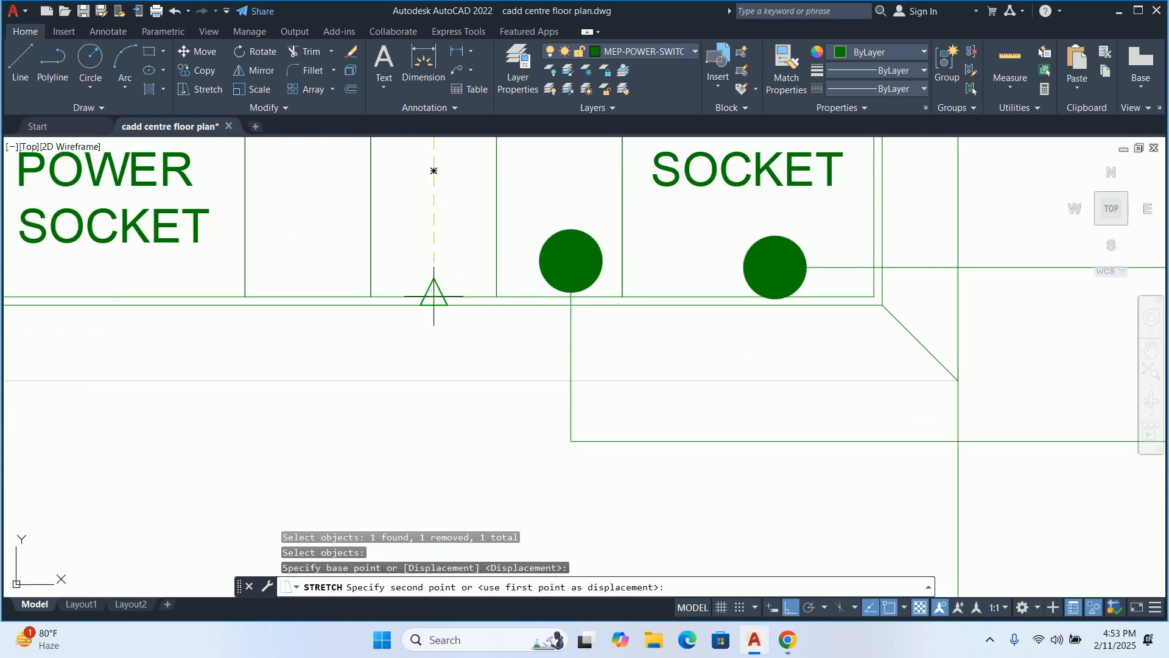
pyautogui.press('Escape')
pyautogui.scroll(-5, 431, 292)
pyautogui.press('Escape')
pyautogui.press('Escape')
pyautogui.press('Escape')
pyautogui.scroll(5, 500, 293)
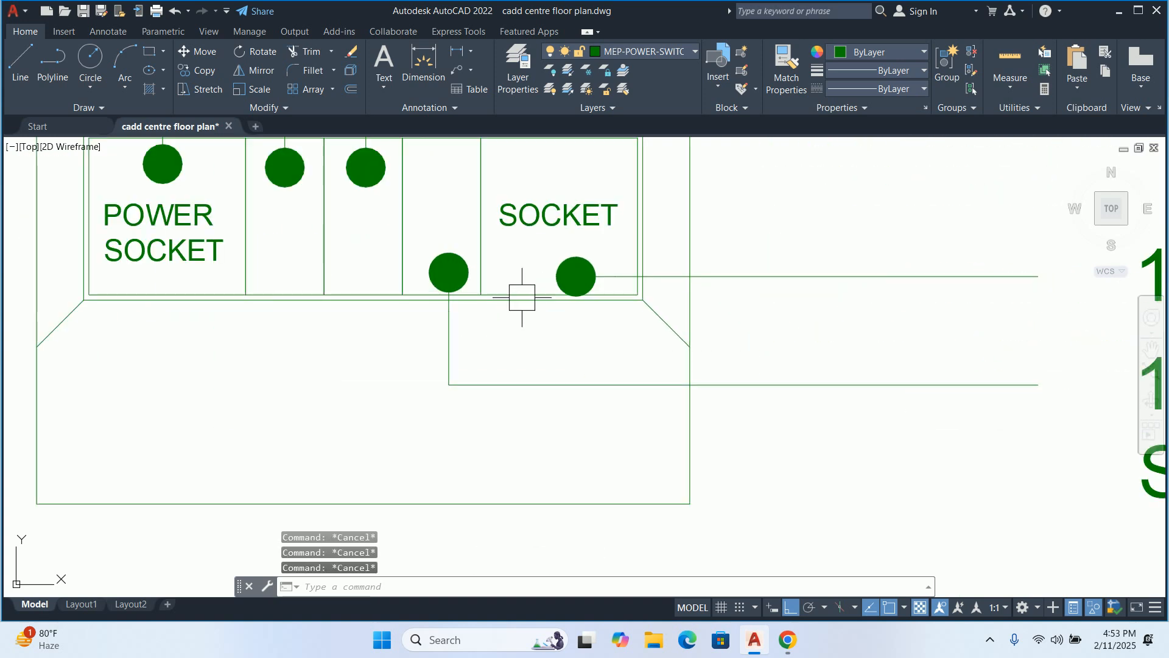
pyautogui.write('m')
pyautogui.press('Return')
pyautogui.click(648, 311)
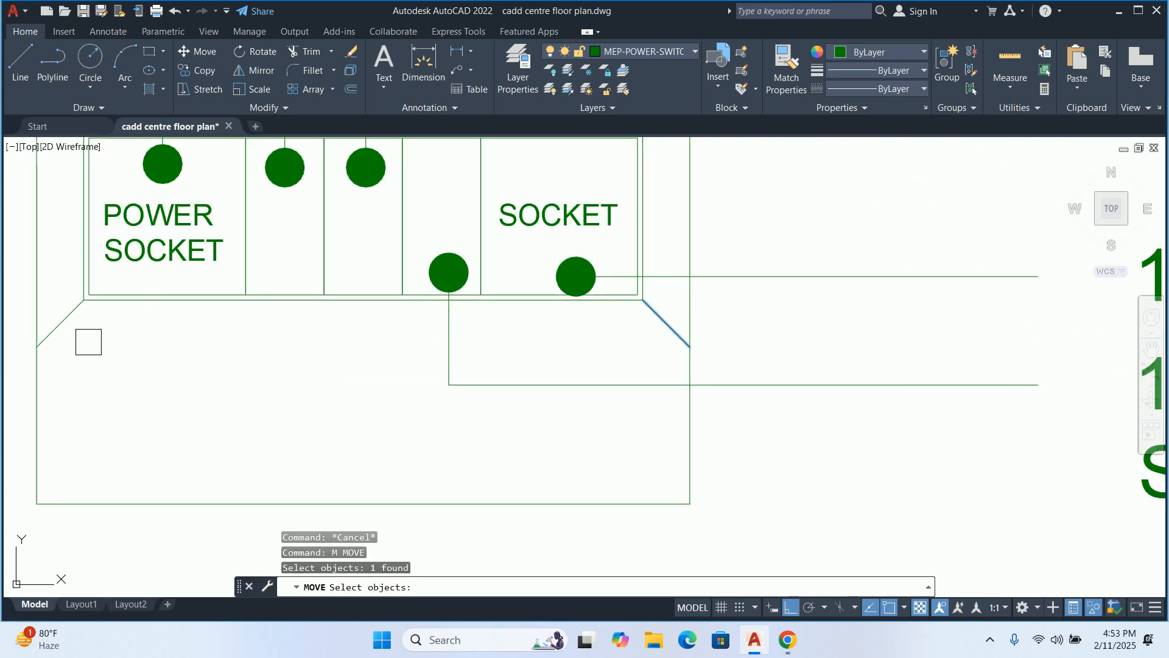
pyautogui.click(64, 319)
pyautogui.press('Return')
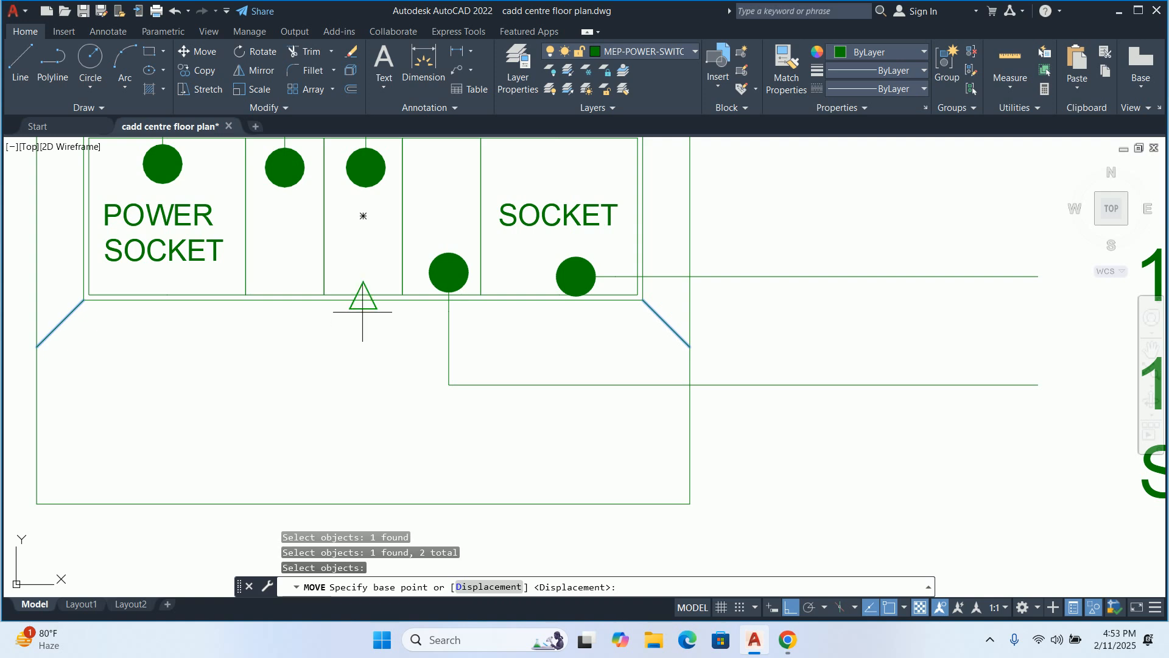
pyautogui.click(363, 299)
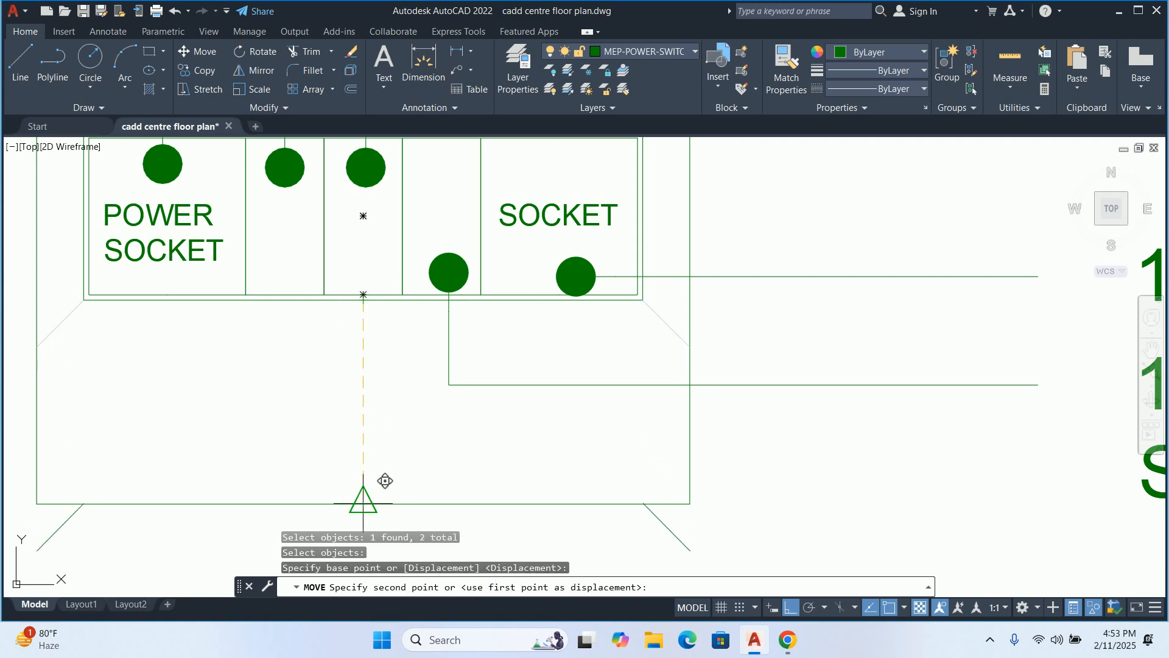
pyautogui.press('Escape')
# Move the plate's two lower corner diagonals straight down so their outer ends meet the outer frame's lowered corners
pyautogui.press('Return')
pyautogui.click(664, 319)
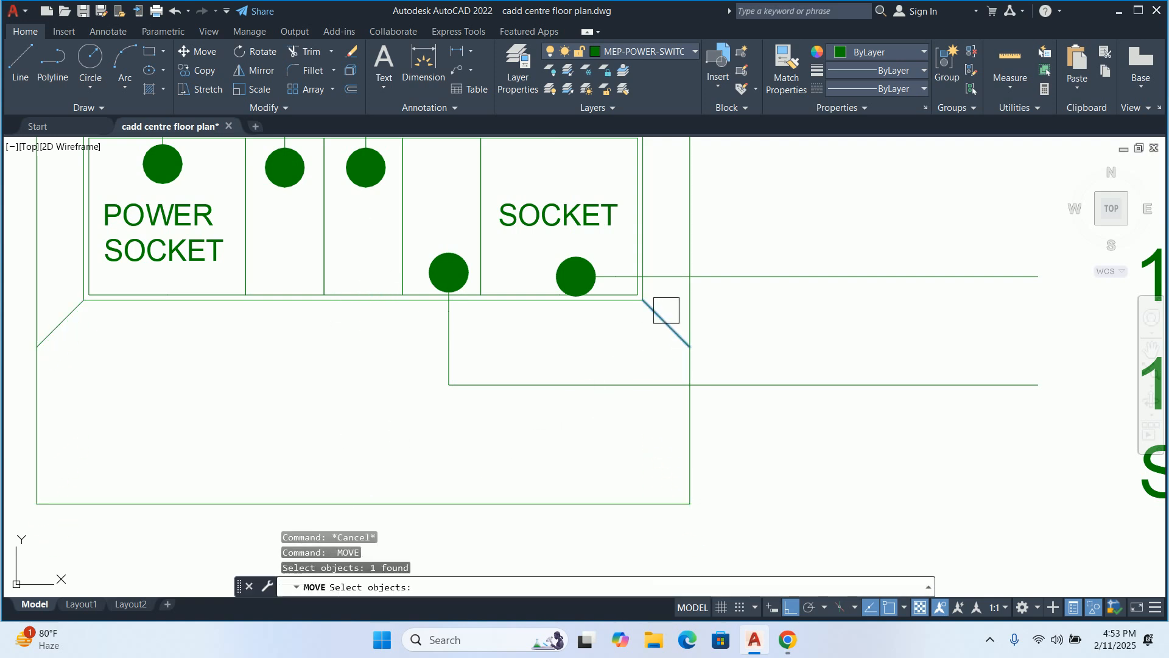
pyautogui.click(47, 303)
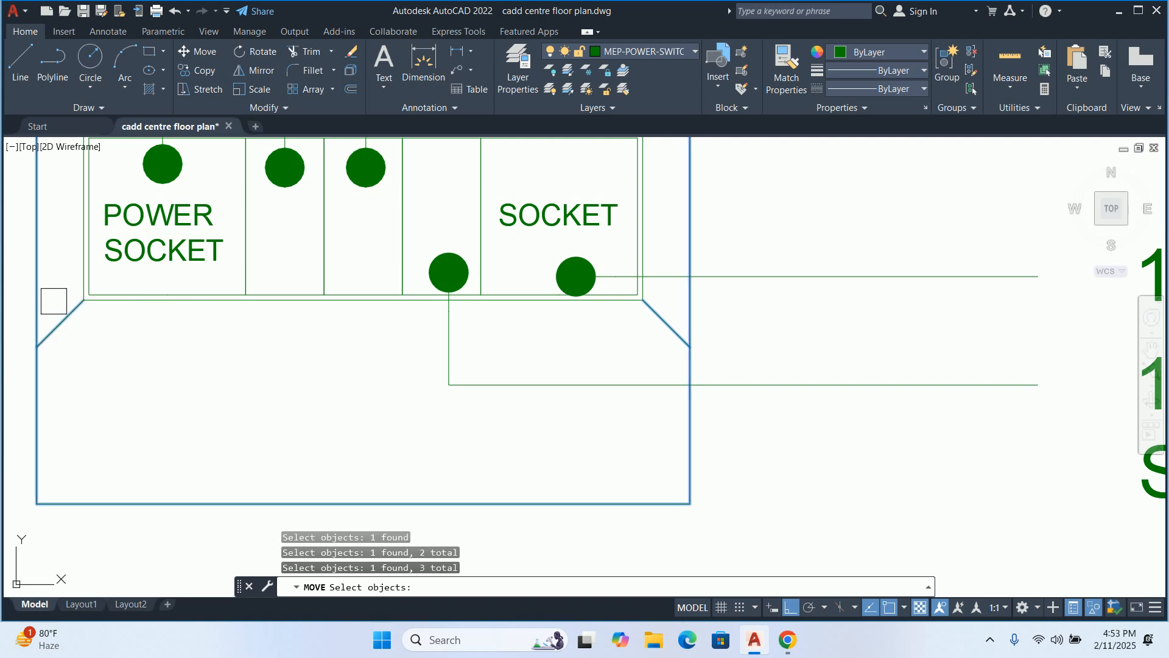
pyautogui.keyDown('shift'); pyautogui.click(46, 319); pyautogui.keyUp('shift')
pyautogui.press('Return')
pyautogui.click(37, 346)
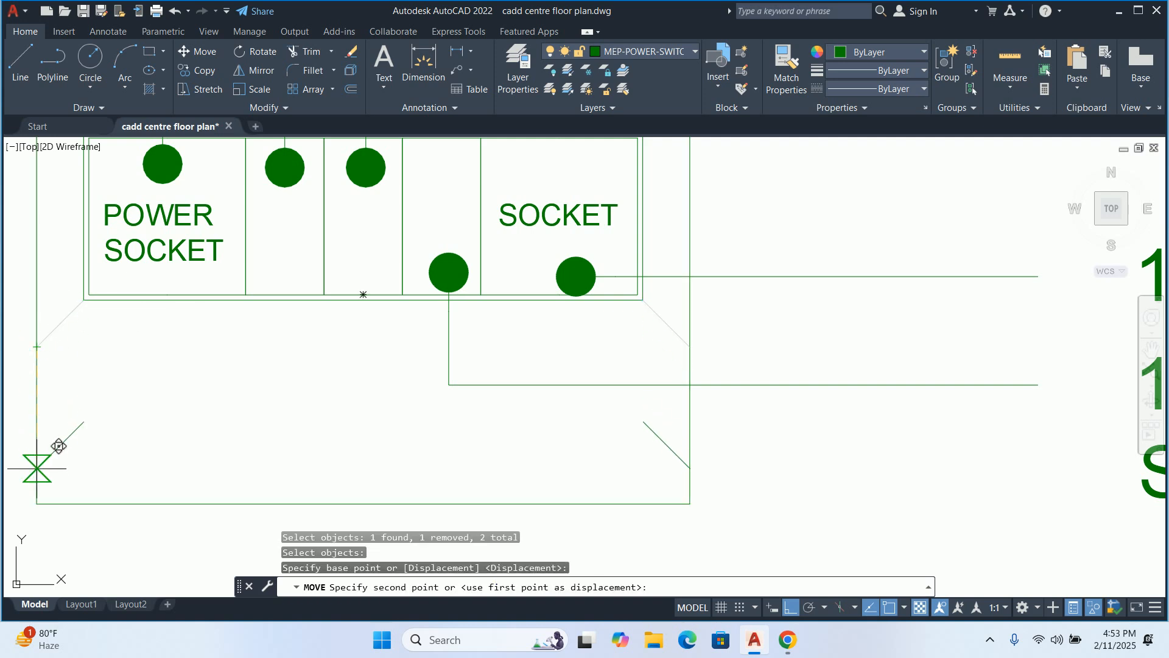
pyautogui.click(37, 504)
pyautogui.press('Escape')
pyautogui.press('Escape')
pyautogui.press('Escape')
pyautogui.scroll(-3, 449, 340)
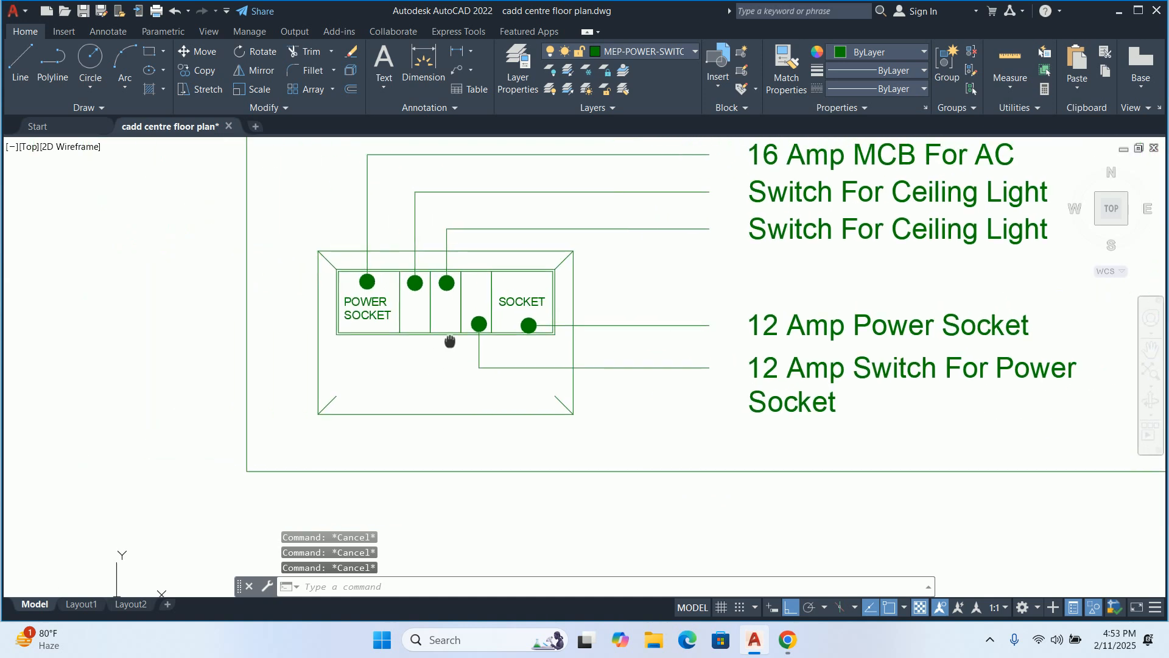
# Copy the narrow module boxes, the SOCKET box and both socket labels straight down by the inner frame's height as a second row
pyautogui.scroll(3, 426, 323)
pyautogui.write('c')
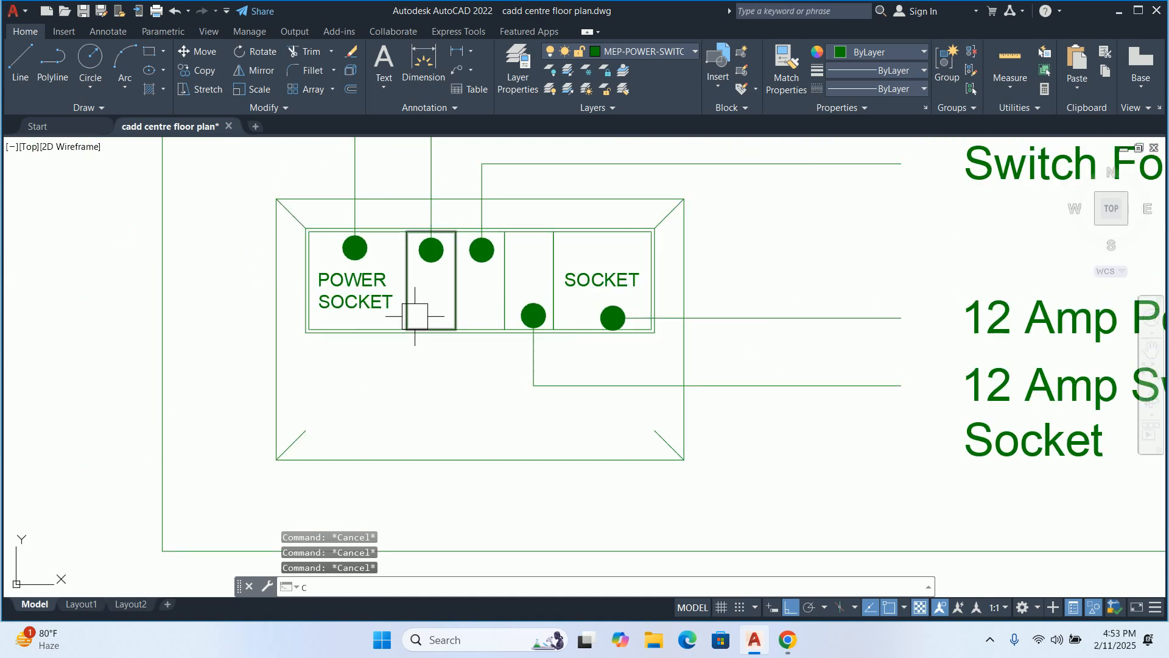
pyautogui.write('o')
pyautogui.press('Return')
pyautogui.scroll(4, 574, 259)
pyautogui.click(566, 230)
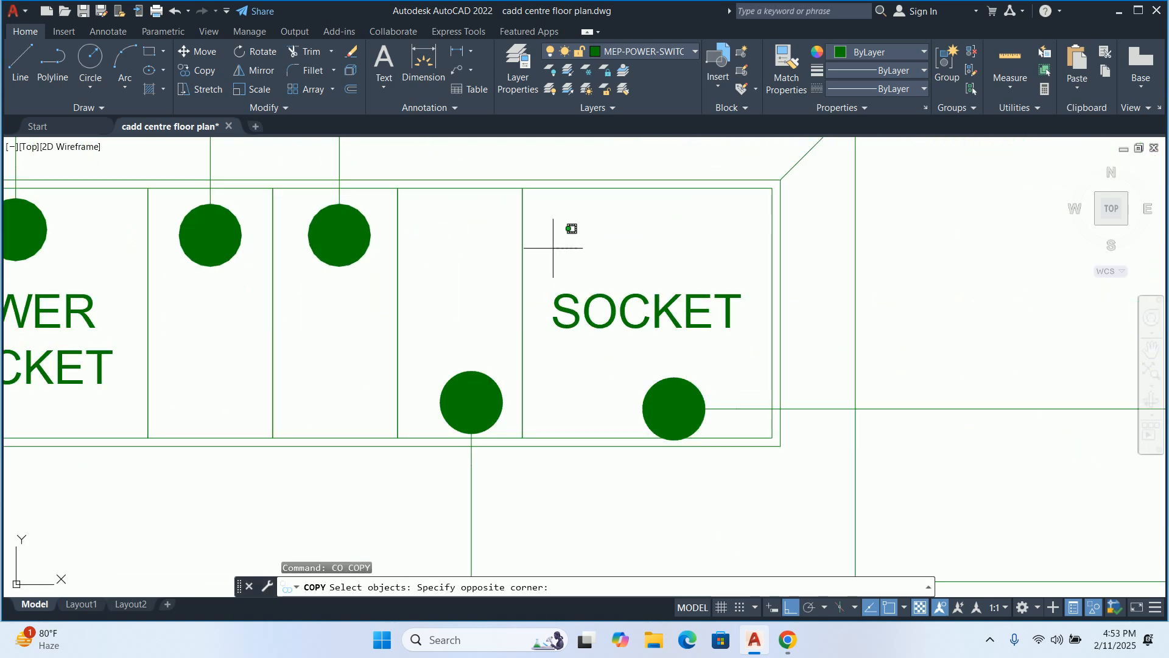
pyautogui.click(379, 251)
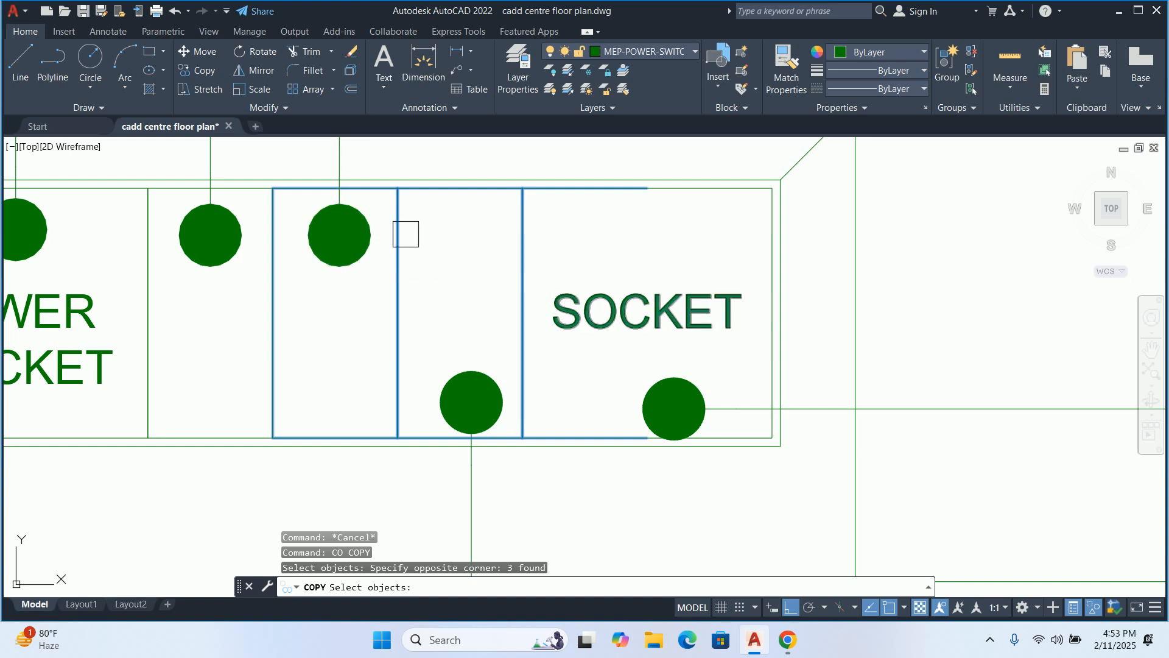
pyautogui.click(339, 237)
pyautogui.moveTo(338, 257); pyautogui.dragTo(503, 277, button='middle')
pyautogui.scroll(-2, 608, 273)
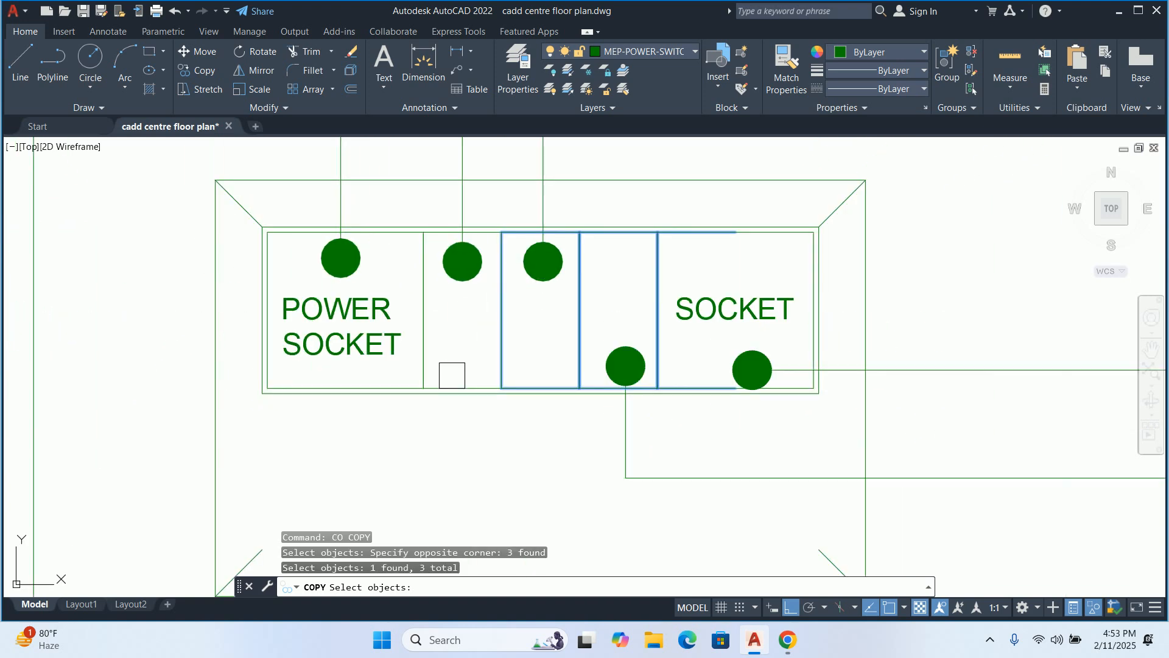
pyautogui.click(430, 339)
pyautogui.click(386, 329)
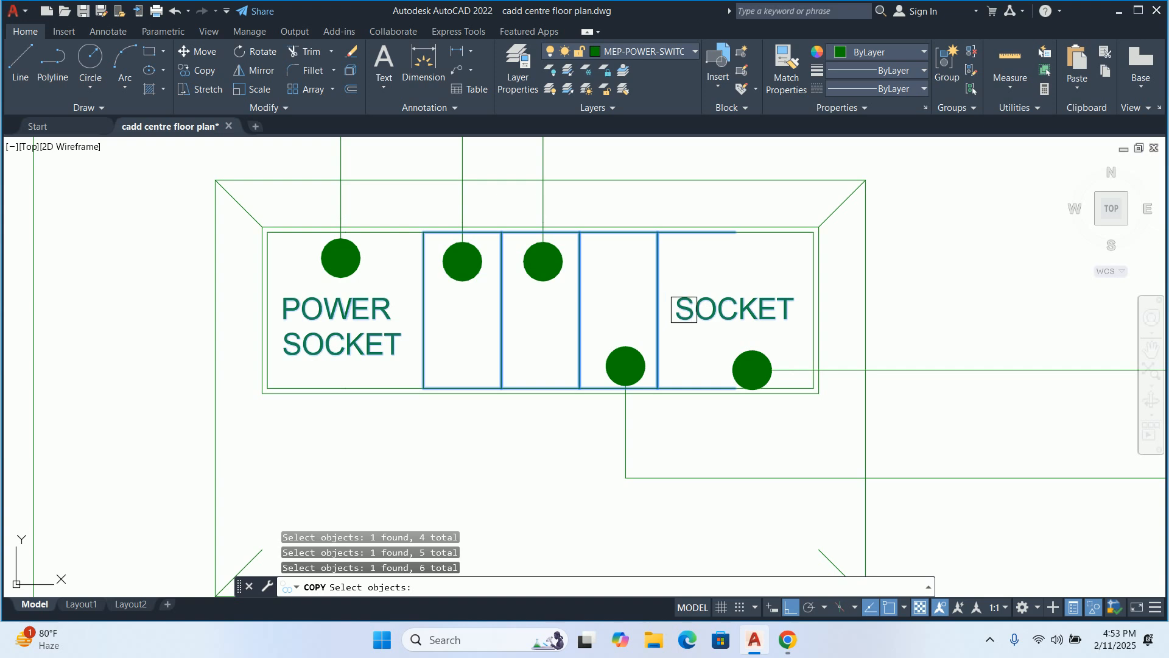
pyautogui.doubleClick(715, 301)
pyautogui.scroll(2, 783, 250)
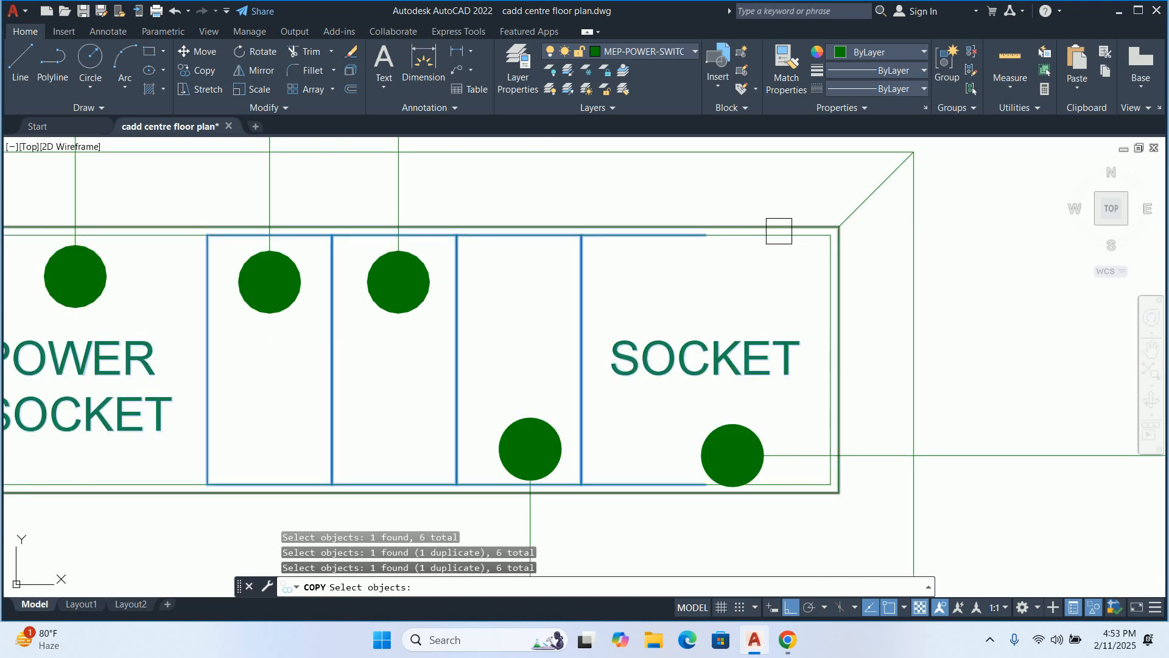
pyautogui.click(773, 247)
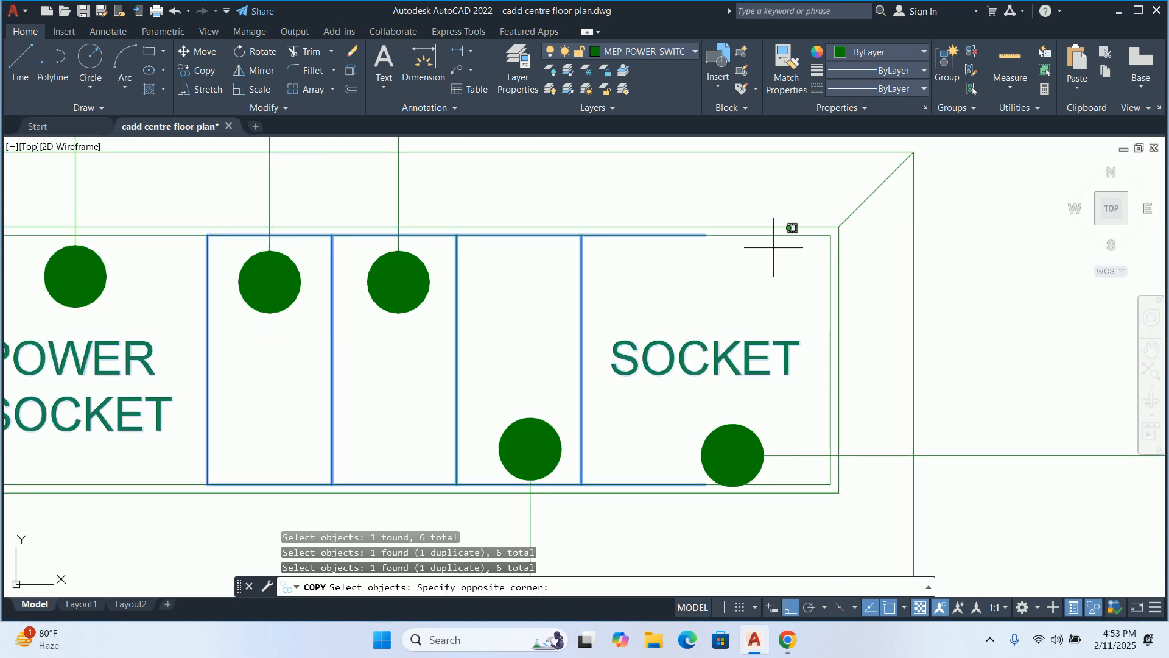
pyautogui.click(744, 237)
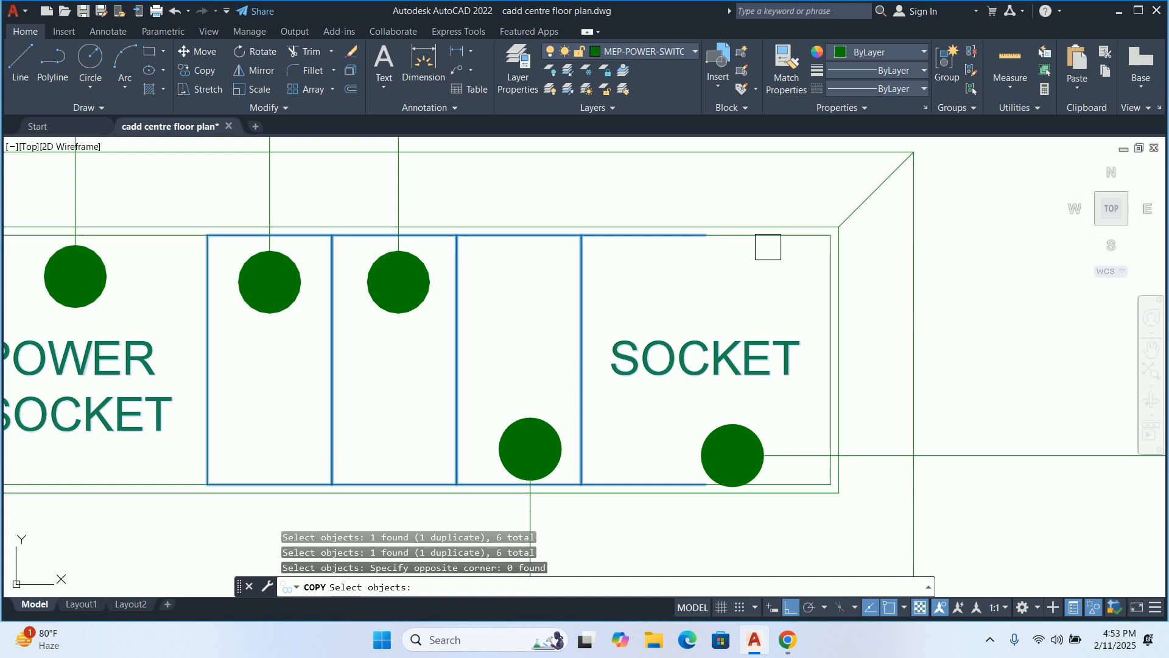
pyautogui.click(771, 245)
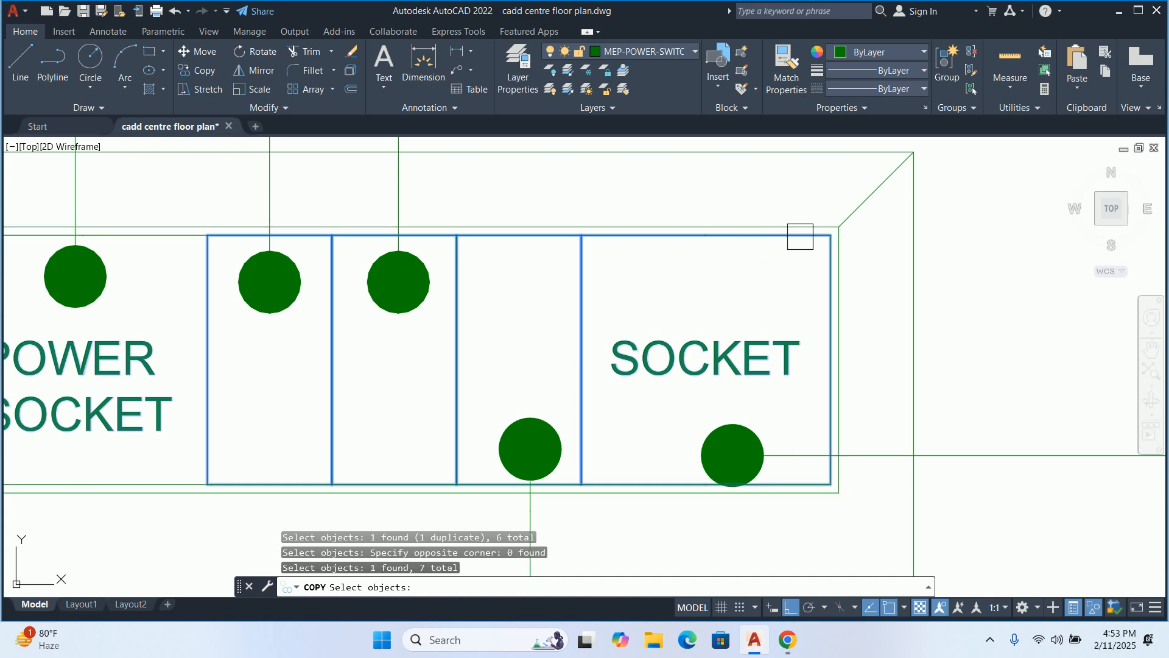
pyautogui.scroll(-3, 800, 237)
pyautogui.scroll(3, 824, 241)
pyautogui.press('Return')
pyautogui.click(825, 221)
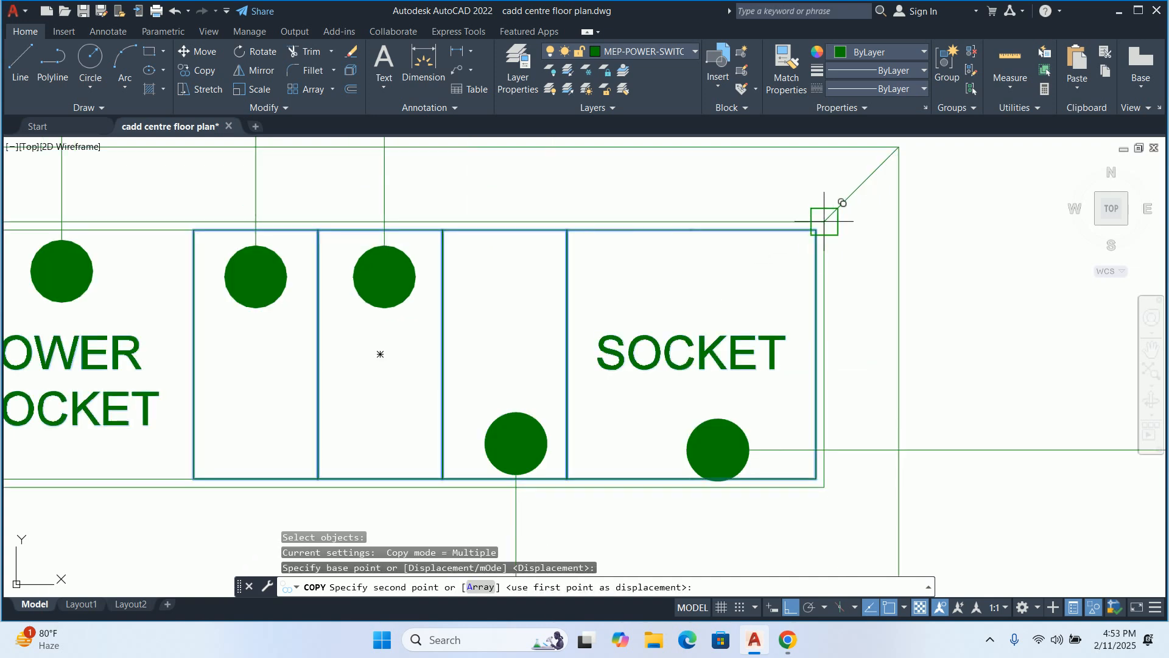
pyautogui.click(825, 487)
pyautogui.press('Escape')
pyautogui.press('Escape')
pyautogui.moveTo(830, 342); pyautogui.dragTo(812, 215, button='middle')
# Copy the frame around the upper modules down to enclose the second row, aligning on the SOCKET box's upper outer corner
pyautogui.press('Escape')
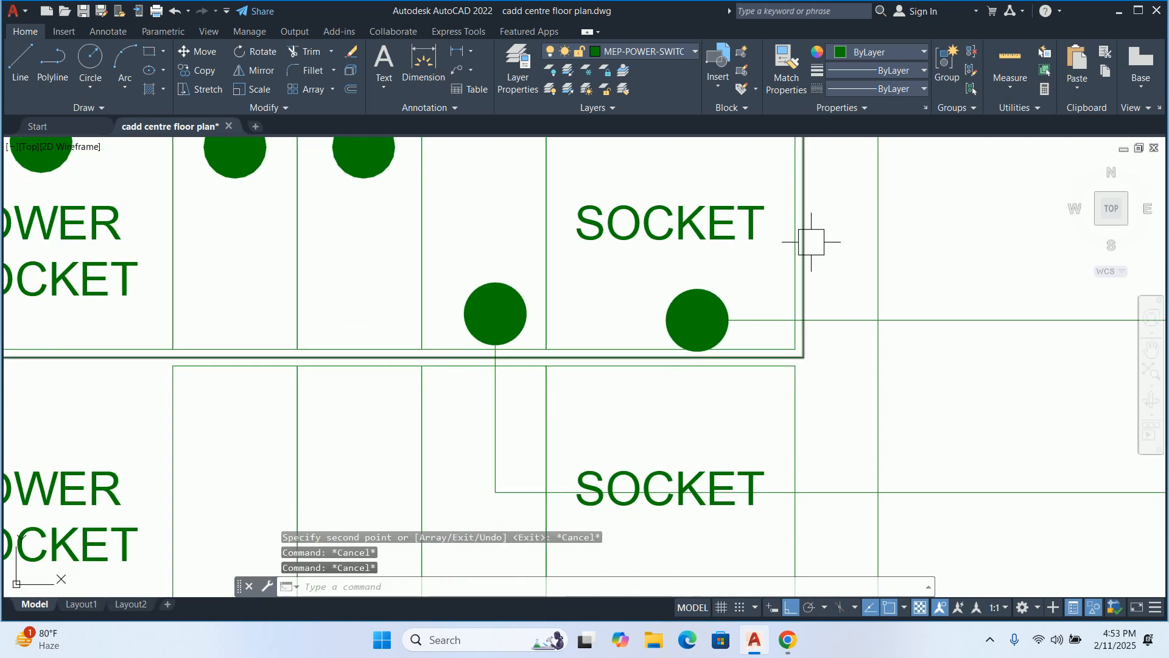
pyautogui.press('Escape')
pyautogui.scroll(2, 816, 262)
pyautogui.press('space')
pyautogui.click(806, 250)
pyautogui.press('Return')
pyautogui.scroll(-3, 791, 256)
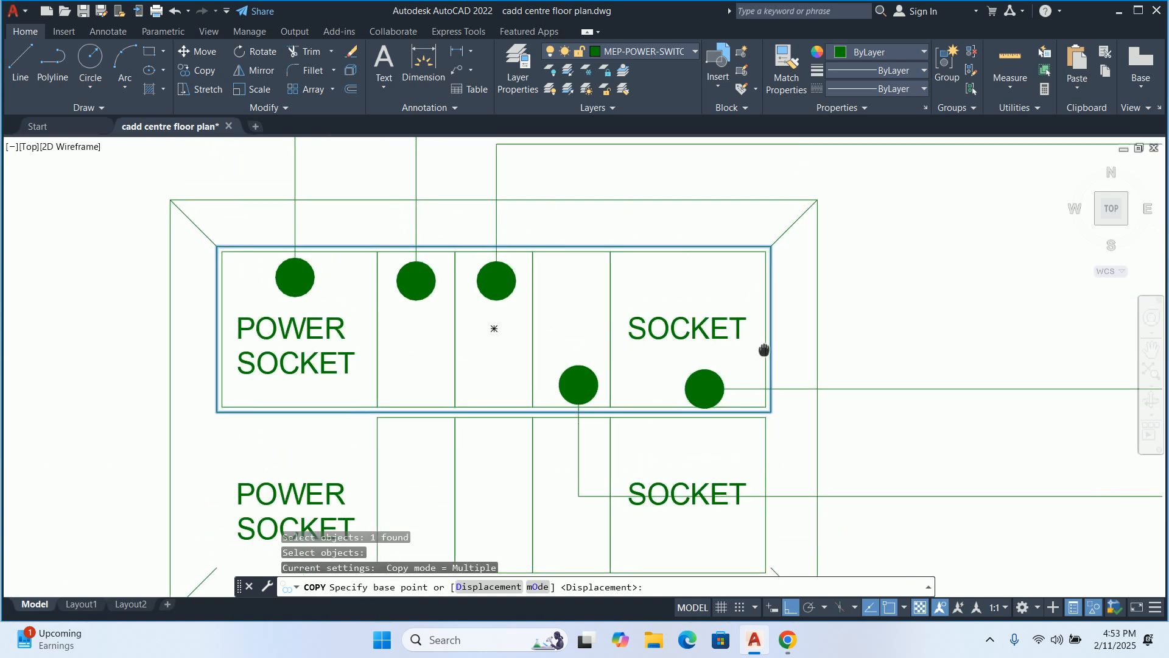
pyautogui.scroll(3, 769, 265)
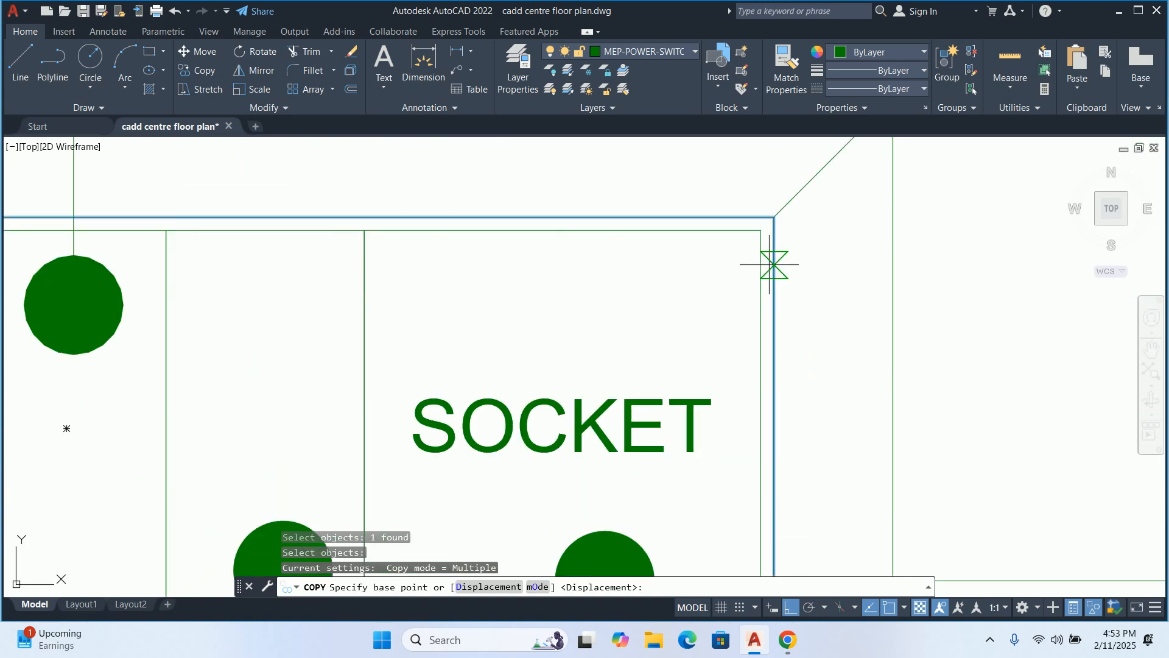
pyautogui.click(761, 230)
pyautogui.scroll(-2, 767, 386)
pyautogui.moveTo(767, 387); pyautogui.dragTo(766, 146, button='middle')
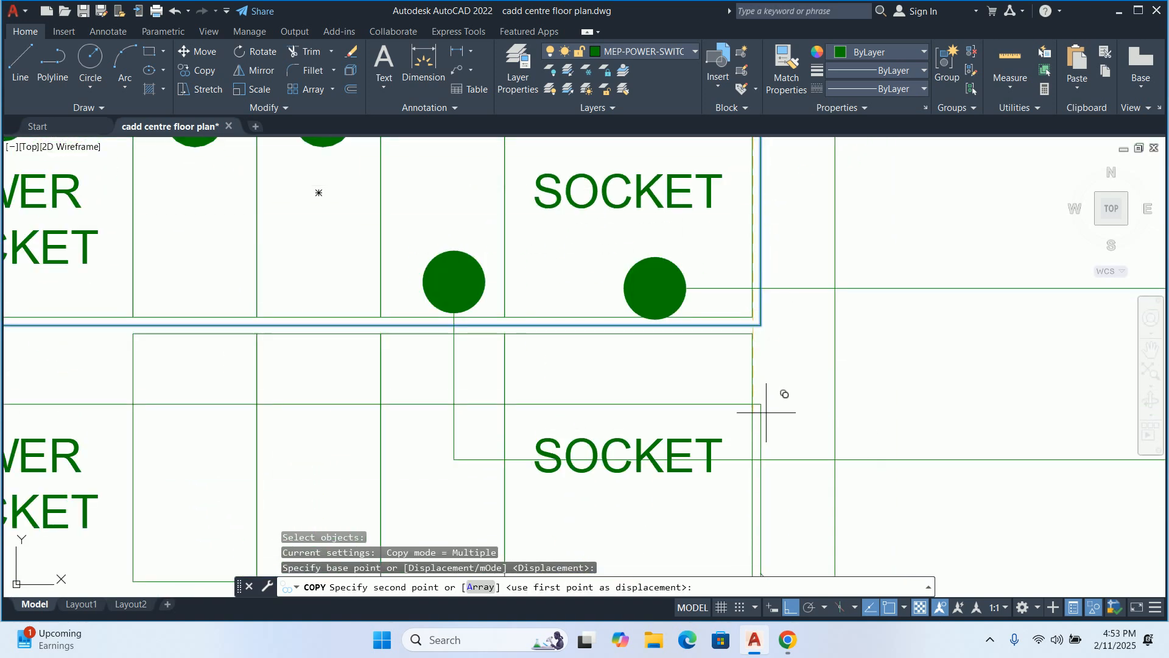
pyautogui.click(753, 333)
pyautogui.press('Escape')
pyautogui.press('Escape')
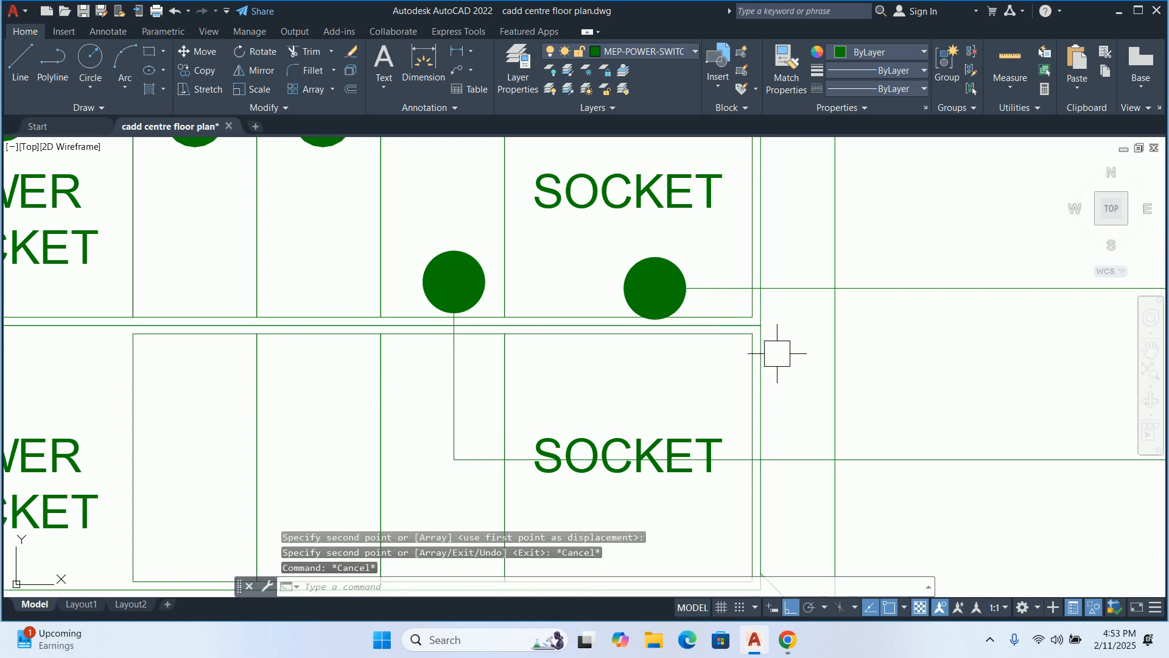
# Copy the upper POWER SOCKET module's box outline straight down around the second row's POWER SOCKET label
pyautogui.scroll(-6, 770, 328)
pyautogui.scroll(4, 700, 366)
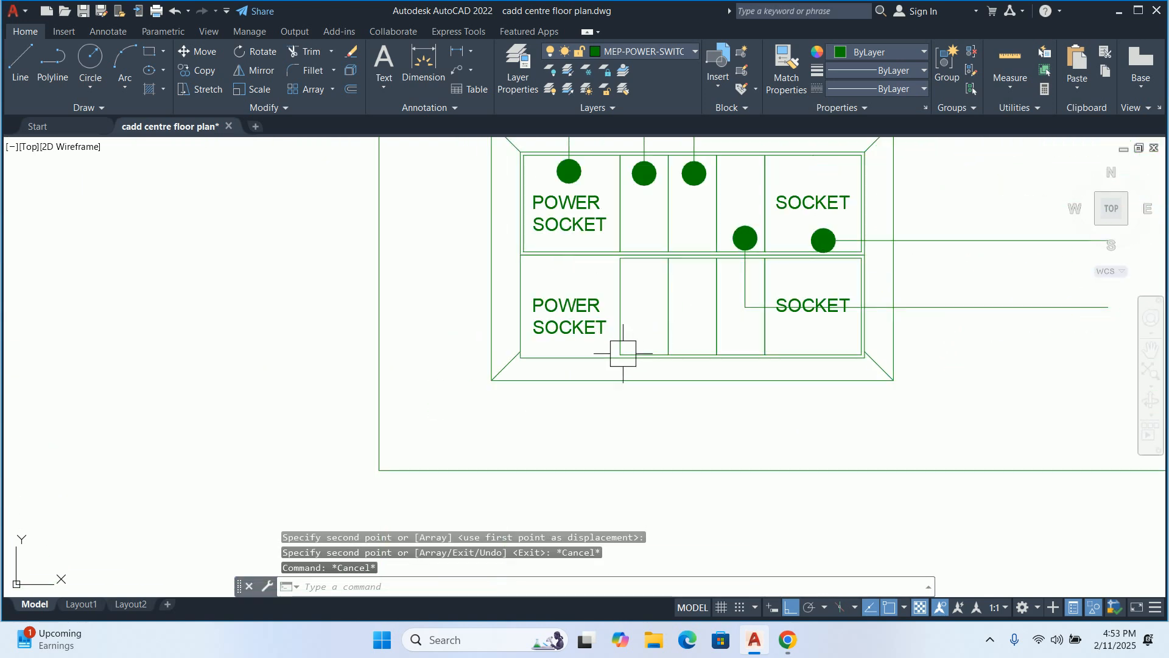
pyautogui.scroll(2, 609, 285)
pyautogui.write('c')
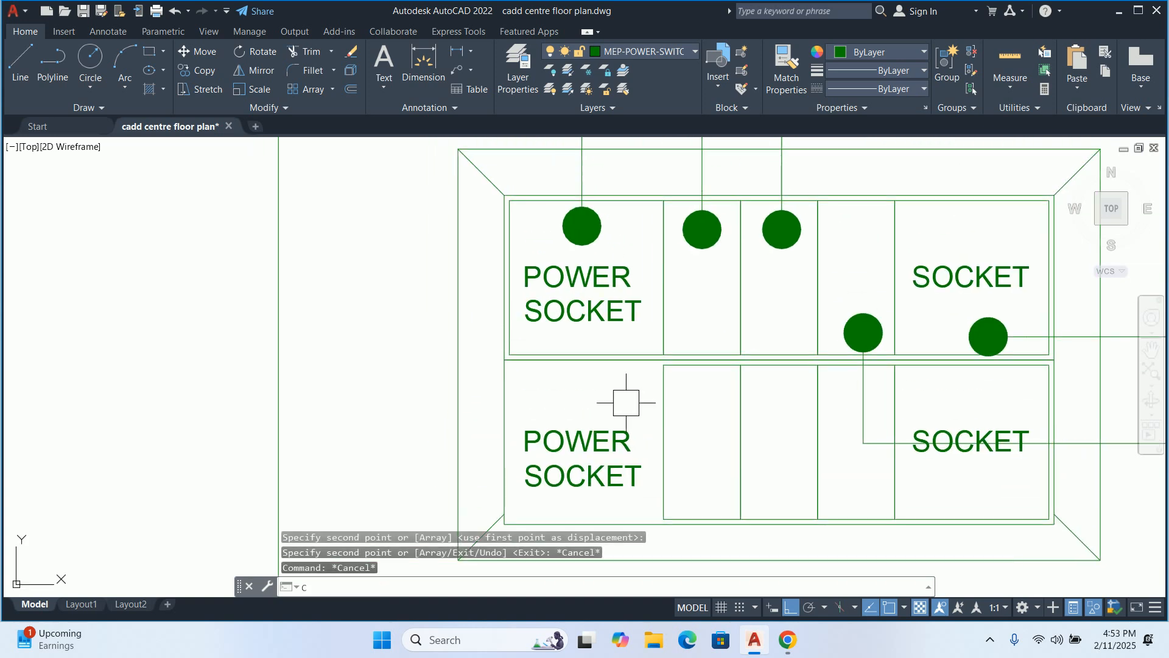
pyautogui.write('o')
pyautogui.press('Return')
pyautogui.scroll(3, 612, 385)
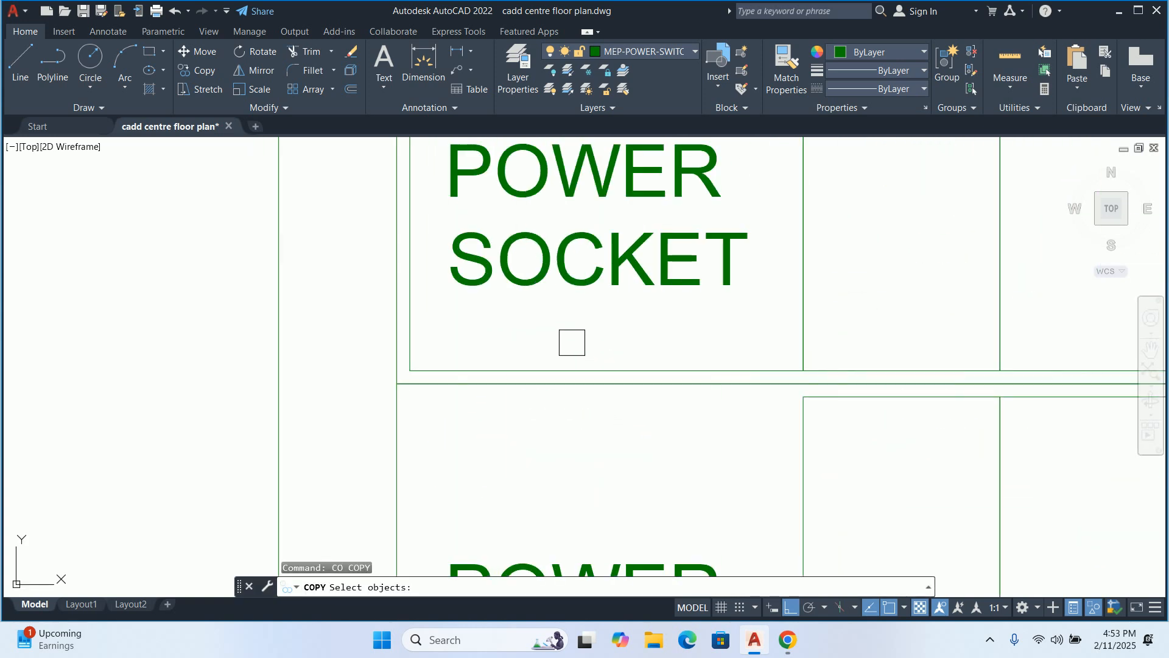
pyautogui.click(556, 341)
pyautogui.click(518, 373)
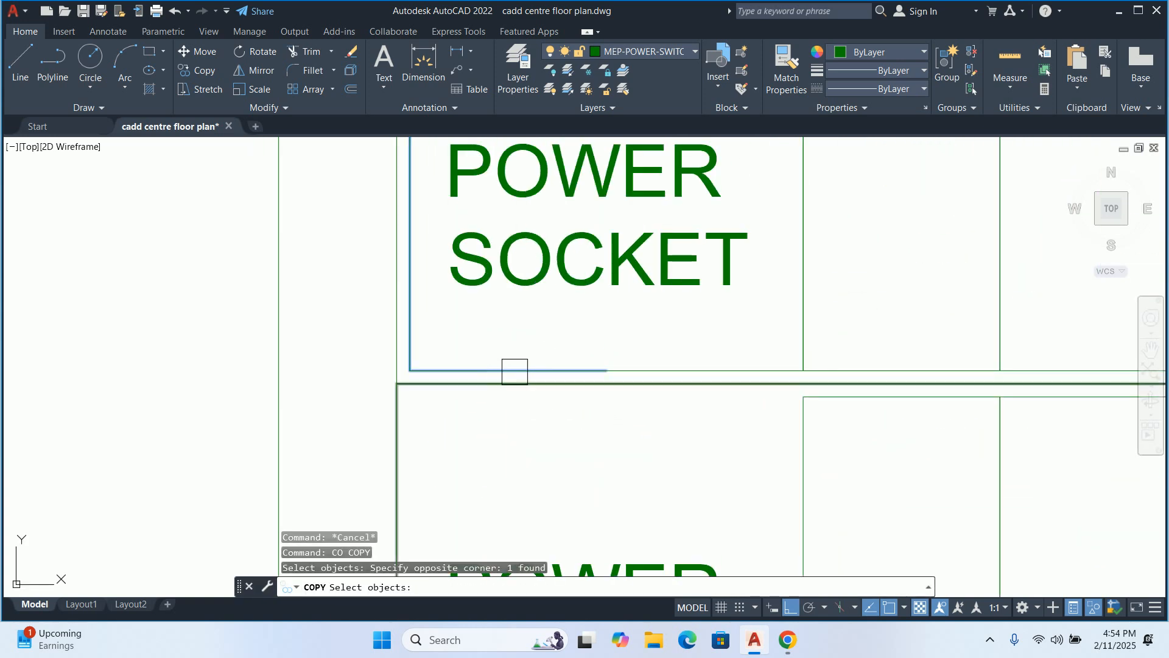
pyautogui.click(650, 364)
pyautogui.scroll(-2, 609, 362)
pyautogui.press('Return')
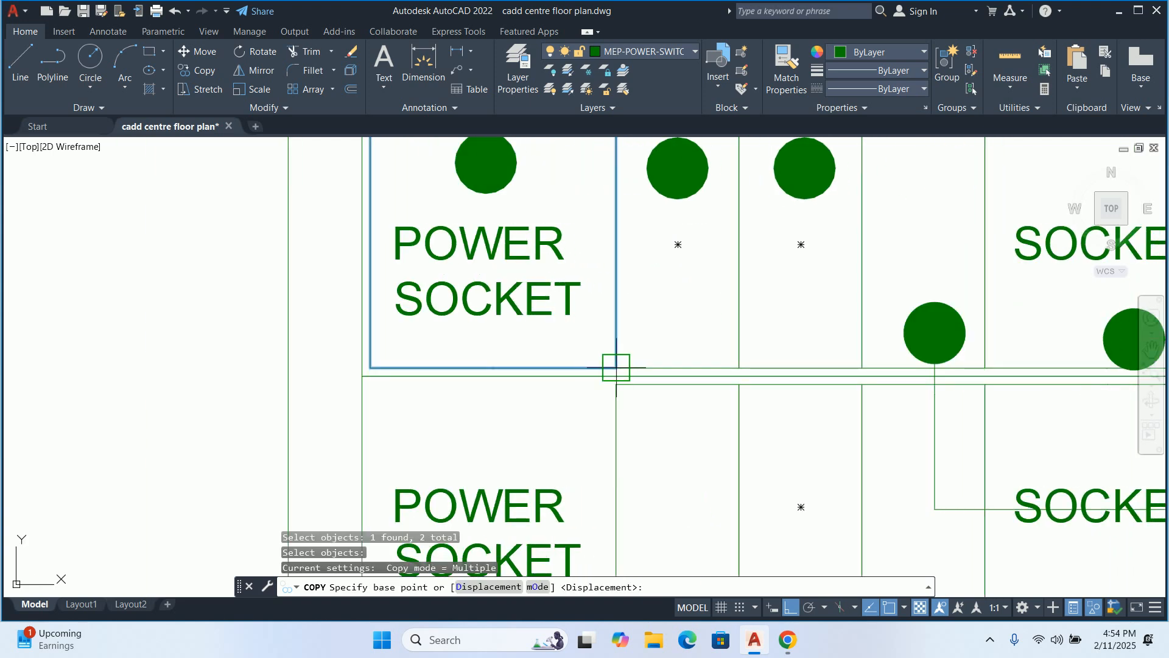
pyautogui.click(617, 367)
pyautogui.moveTo(615, 464); pyautogui.dragTo(587, 304, button='middle')
pyautogui.scroll(-2, 594, 447)
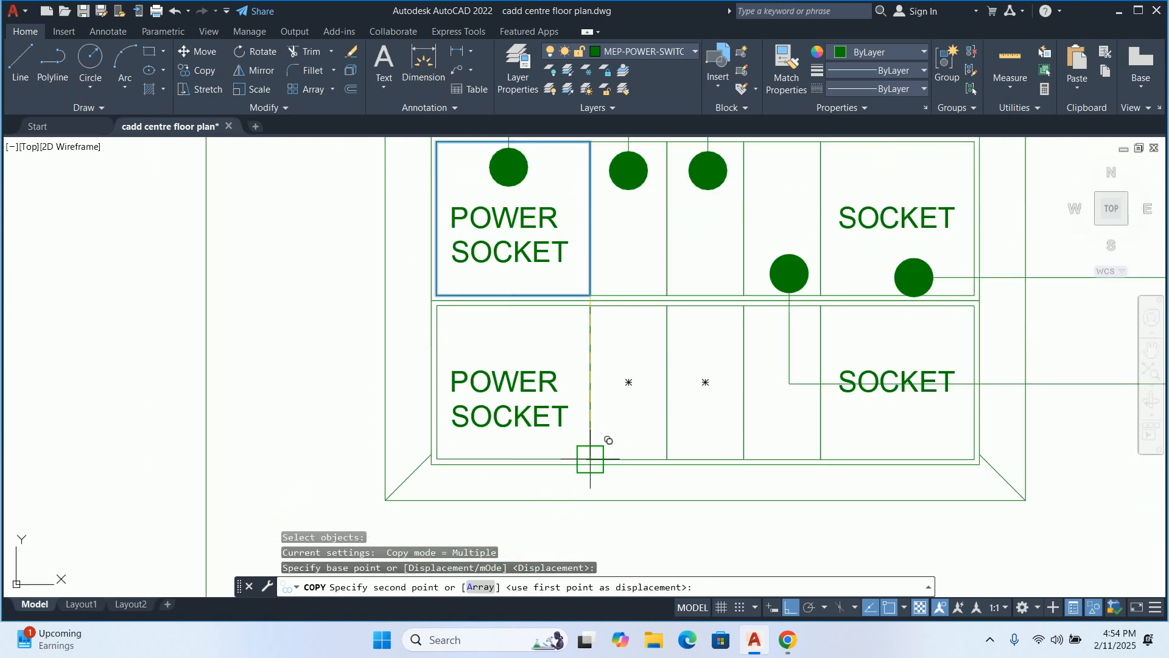
pyautogui.click(590, 459)
pyautogui.press('Escape')
# Move both lower corner diagonals down so their inner ends meet the second row frame's lower corners
pyautogui.moveTo(452, 452); pyautogui.dragTo(457, 378, button='middle')
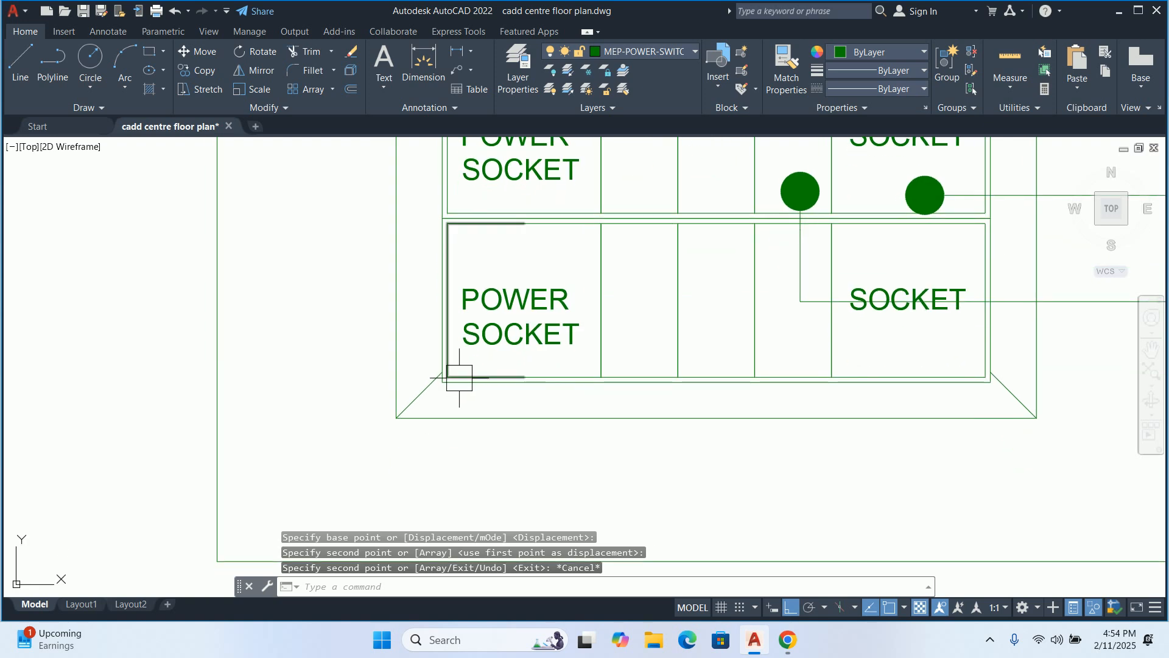
pyautogui.write('m')
pyautogui.press('Return')
pyautogui.click(461, 386)
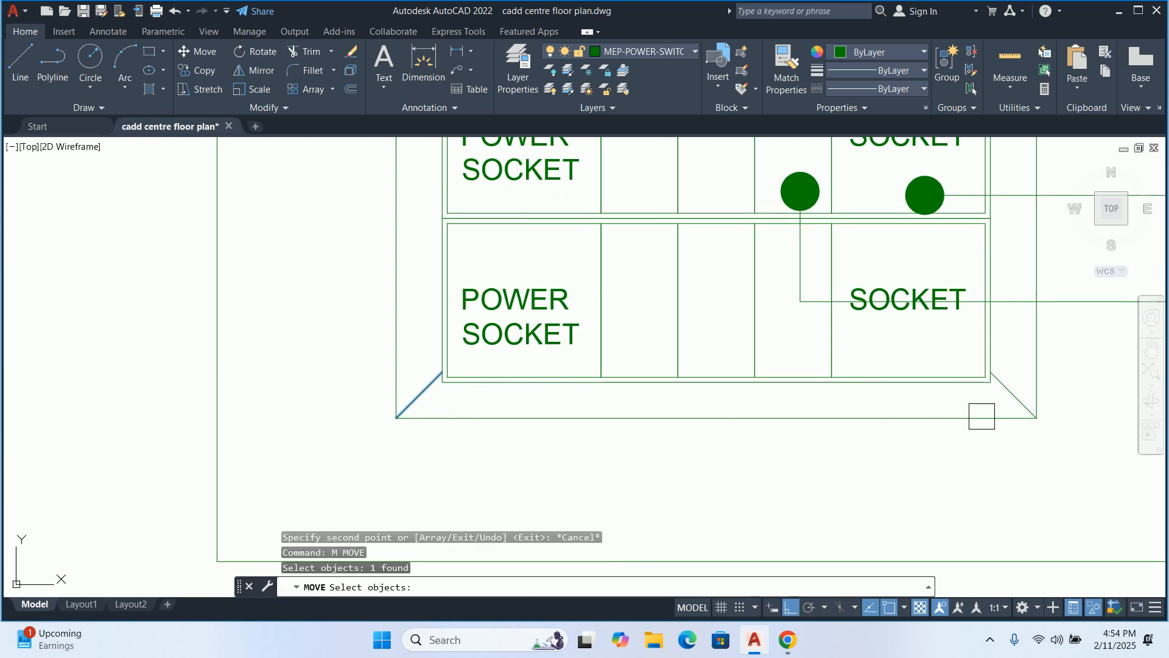
pyautogui.click(1002, 386)
pyautogui.press('Return')
pyautogui.scroll(3, 992, 374)
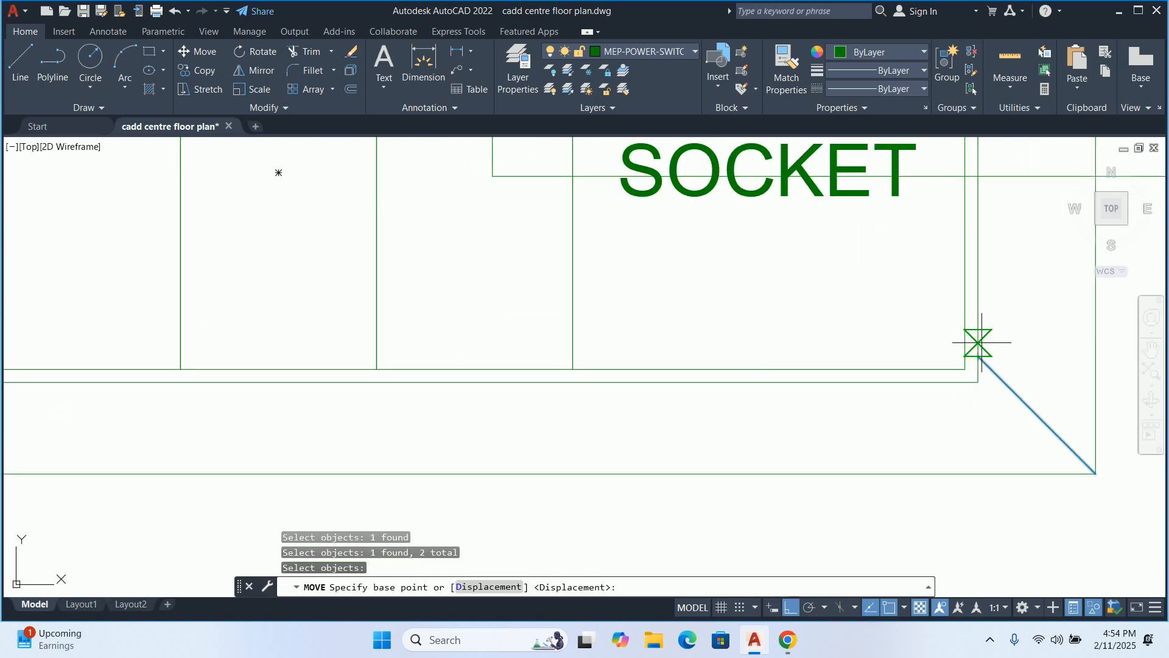
pyautogui.click(978, 356)
pyautogui.press('Escape')
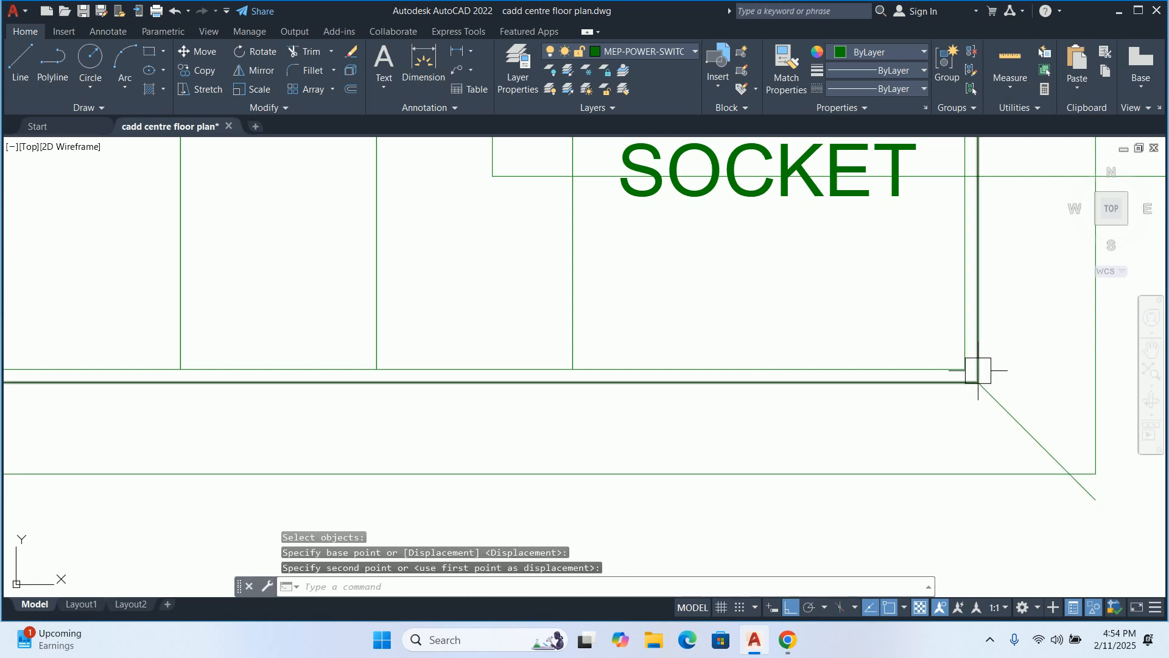
pyautogui.press('Escape')
# Stretch the outer frame's lower edge down to the outer ends of the two corner diagonals
pyautogui.scroll(-3, 924, 389)
pyautogui.write('s')
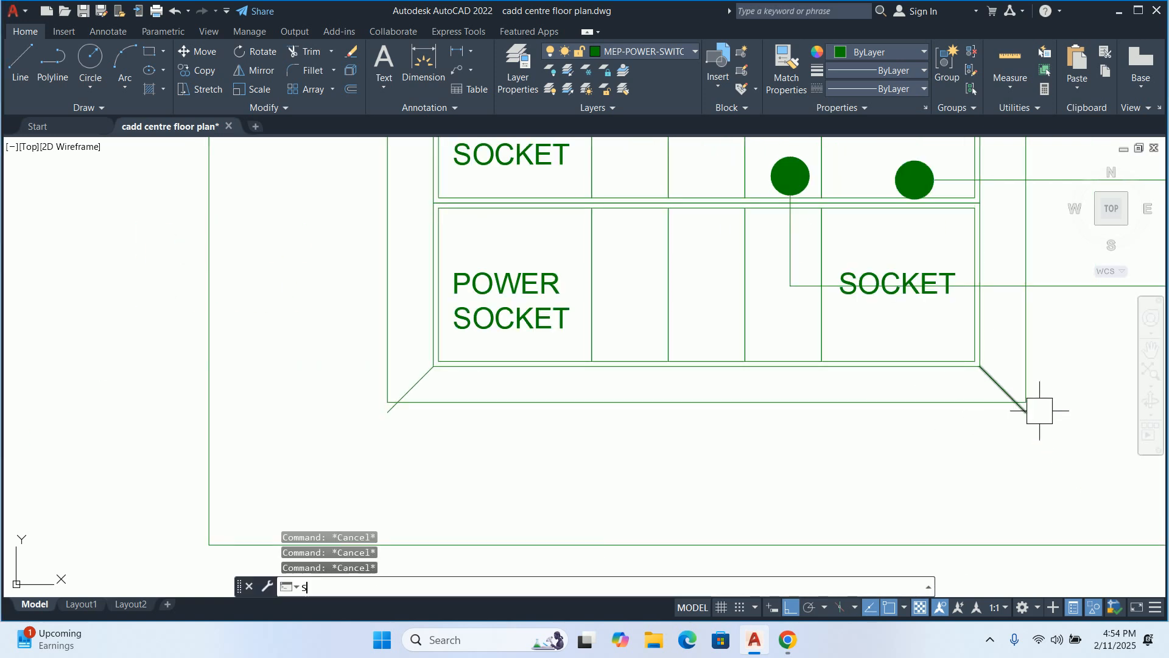
pyautogui.press('Return')
pyautogui.scroll(3, 1036, 402)
pyautogui.click(1013, 402)
pyautogui.scroll(-4, 830, 347)
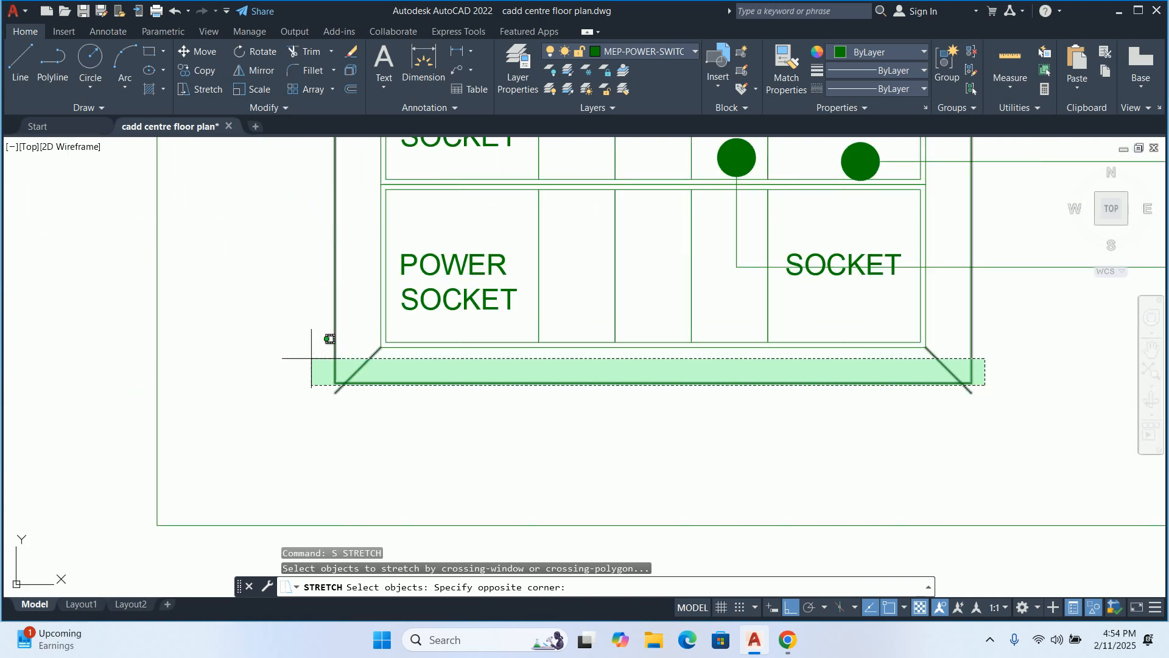
pyautogui.click(197, 356)
pyautogui.press('Return')
pyautogui.scroll(2, 329, 402)
pyautogui.scroll(4, 335, 399)
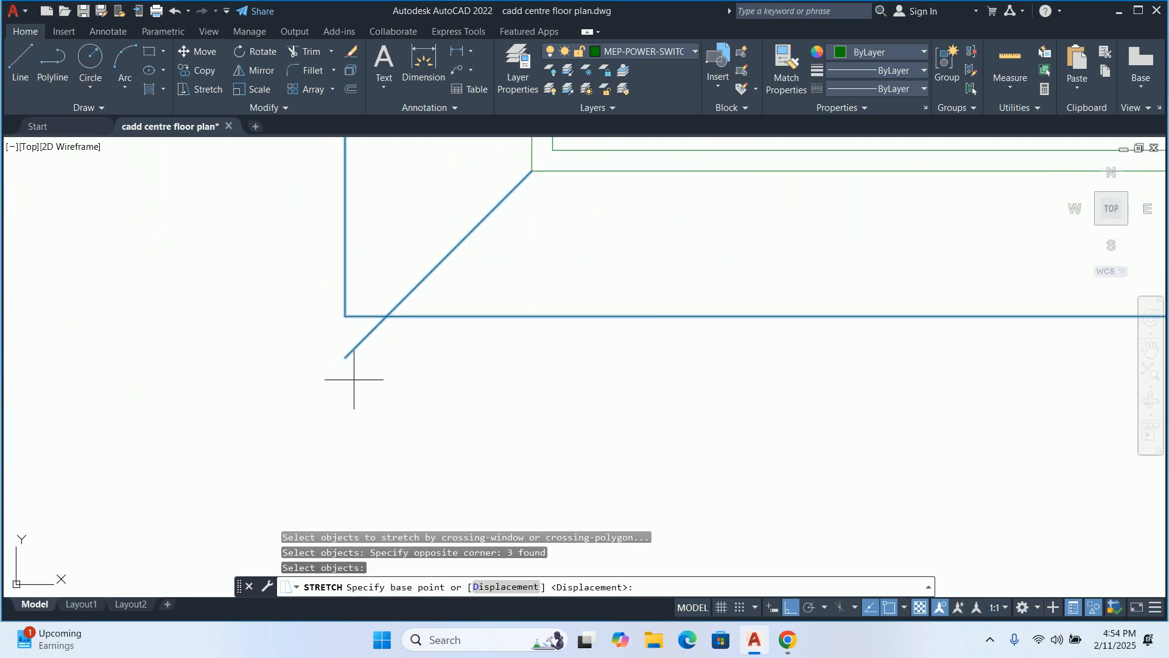
pyautogui.click(345, 315)
pyautogui.click(346, 357)
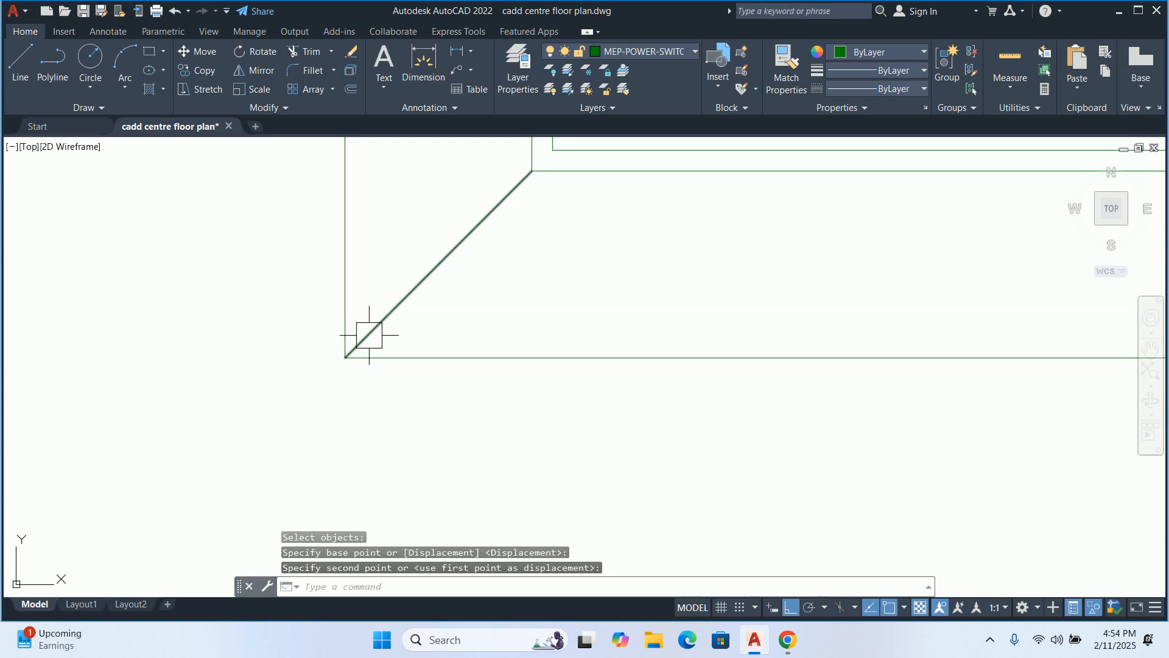
pyautogui.scroll(-5, 457, 298)
pyautogui.press('Escape')
pyautogui.press('Escape')
pyautogui.press('Escape')
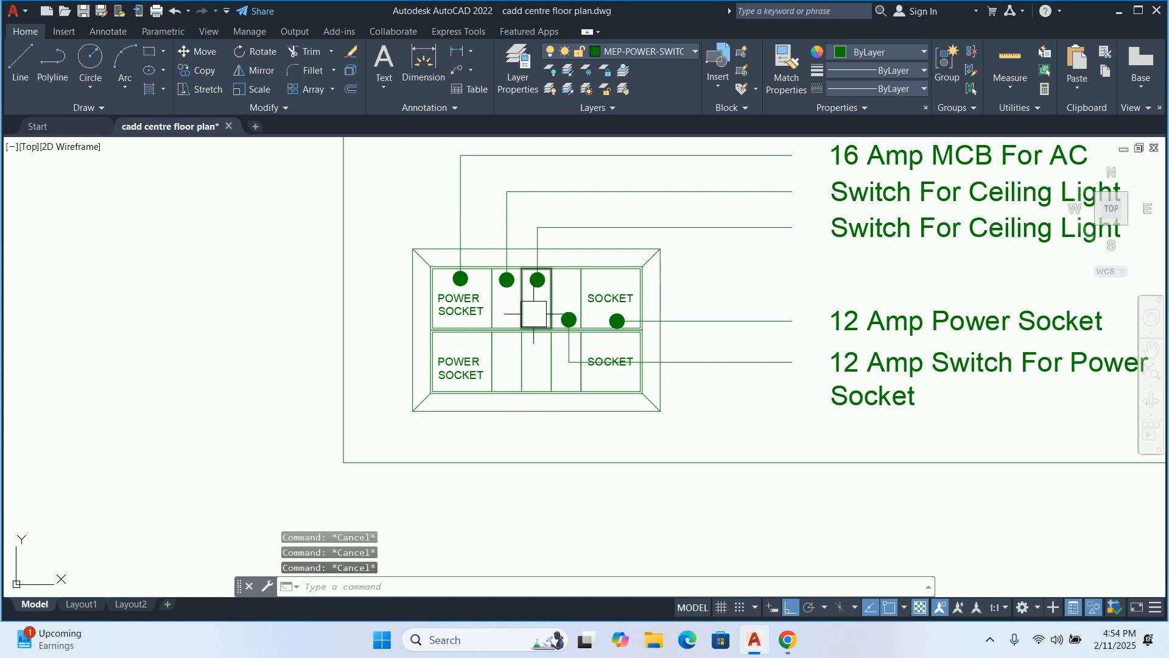
# Shorten the second row's POWER SOCKET label to SOCKET
pyautogui.scroll(4, 469, 345)
pyautogui.doubleClick(443, 371)
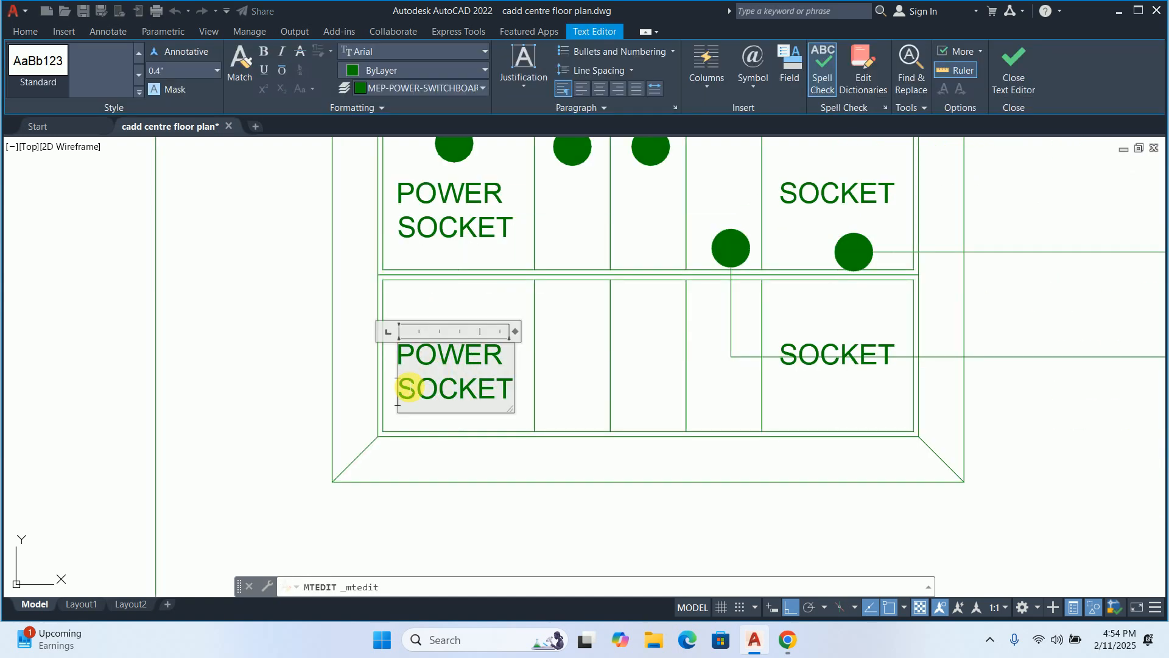
pyautogui.press('BackSpace')
pyautogui.press('BackSpace')
pyautogui.press('BackSpace')
pyautogui.press('BackSpace')
pyautogui.press('BackSpace')
pyautogui.press('BackSpace')
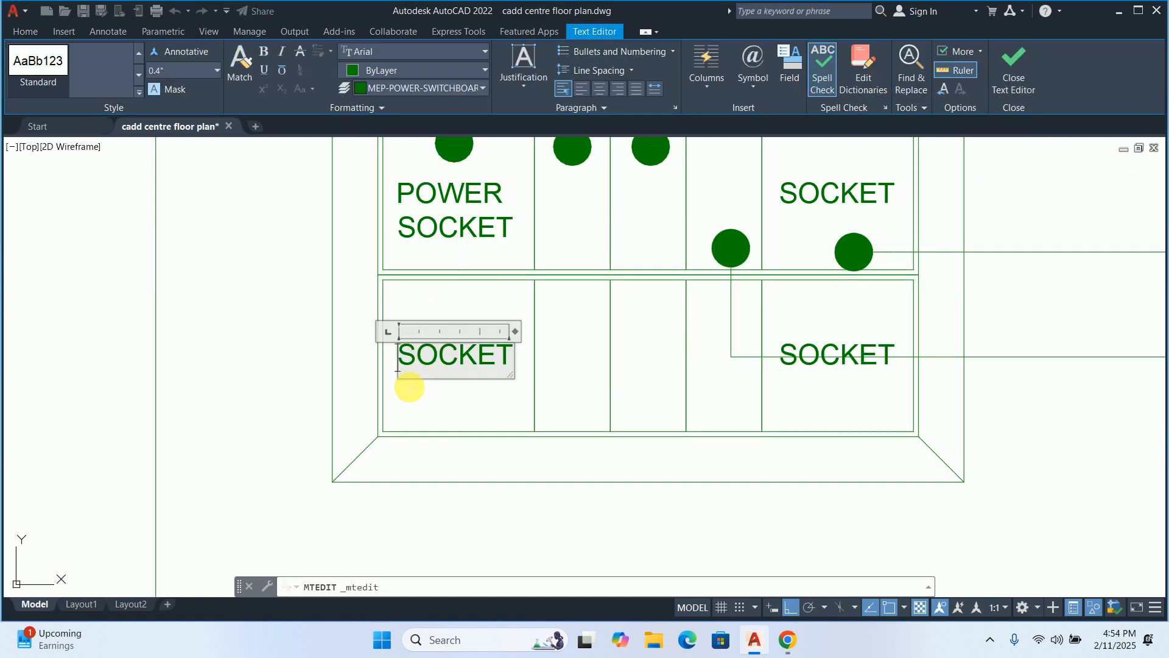
pyautogui.click(650, 341)
pyautogui.scroll(-3, 609, 365)
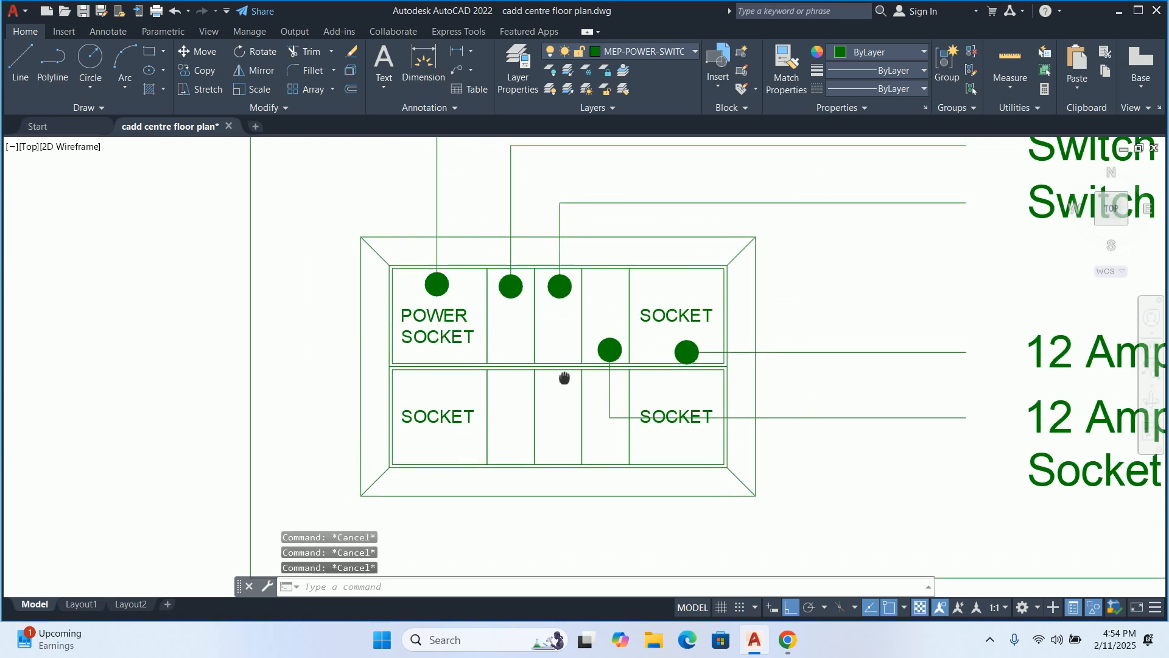
# Delete the 12 Amp Switch For Power Socket note together with its leader
pyautogui.moveTo(726, 371); pyautogui.dragTo(417, 327, button='middle')
pyautogui.click(835, 502)
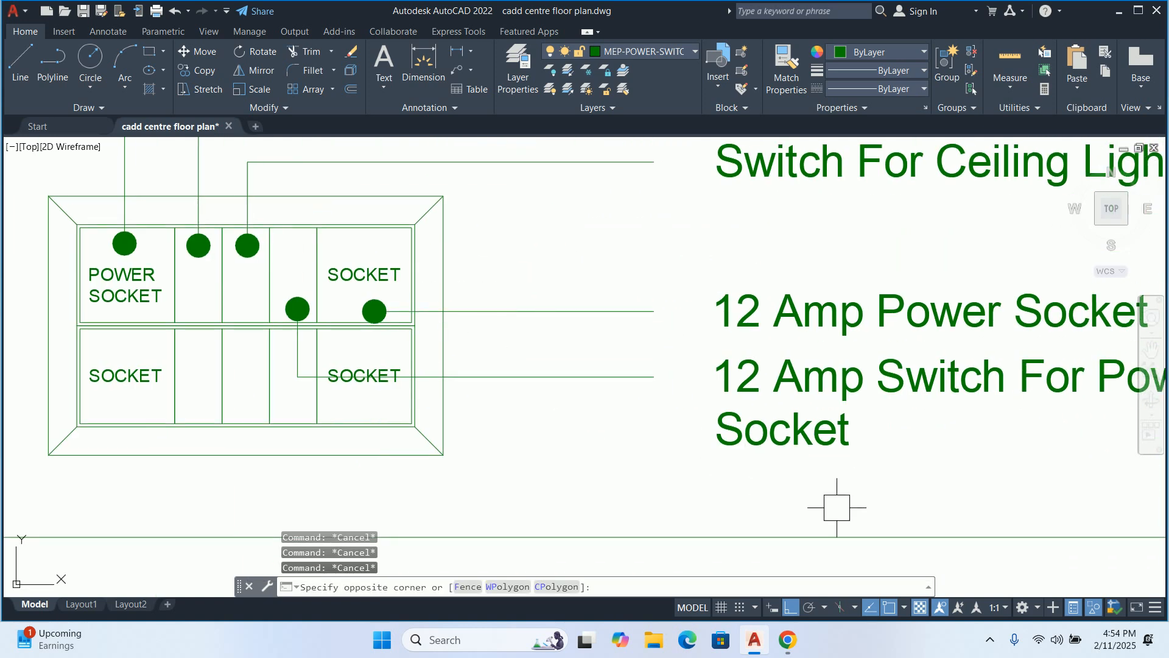
pyautogui.click(648, 323)
pyautogui.press('Delete')
pyautogui.scroll(-2, 418, 327)
pyautogui.scroll(8, 438, 399)
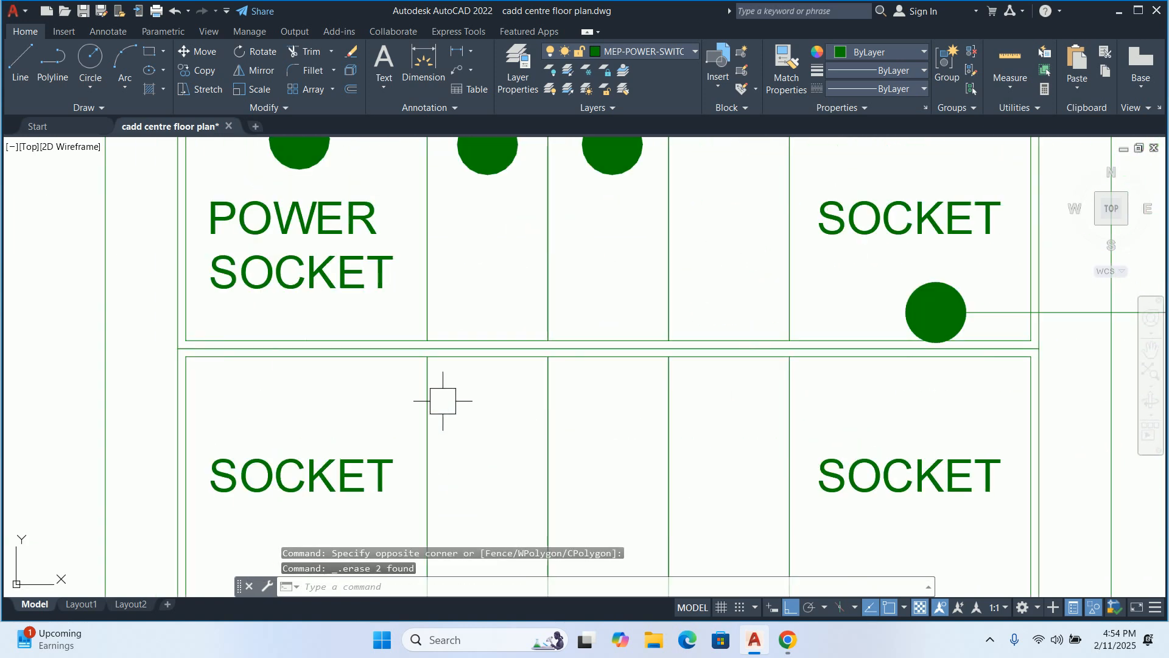
# Try to stretch the second-row frame's upper edge down onto the top edge of the module boxes
pyautogui.click(373, 358)
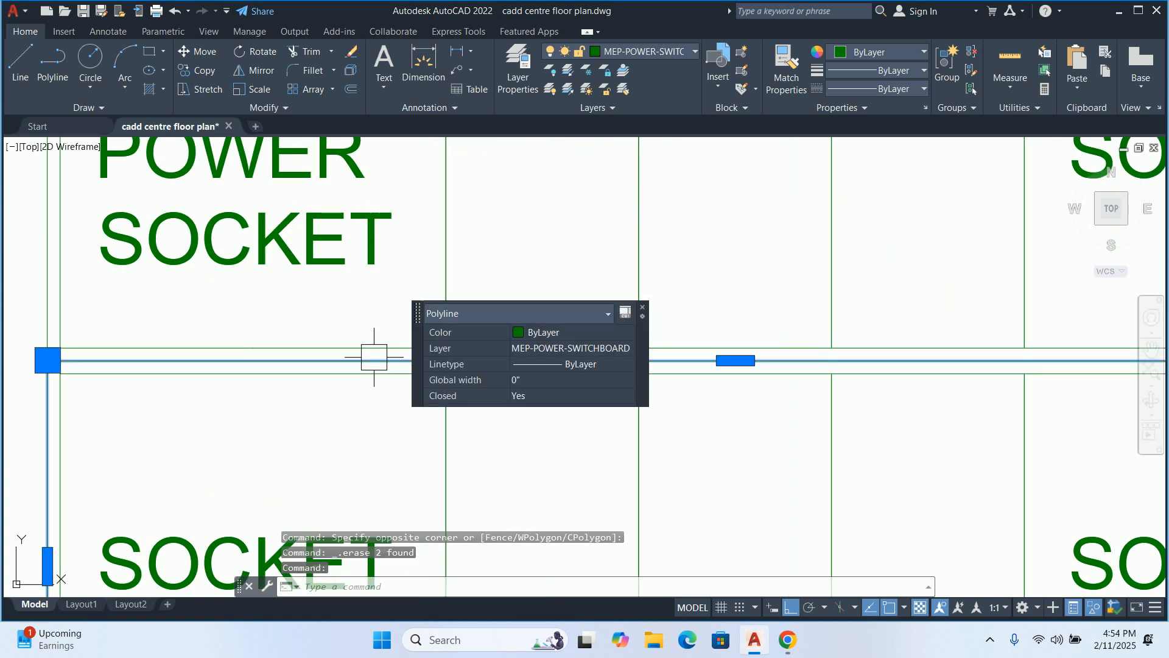
pyautogui.click(736, 361)
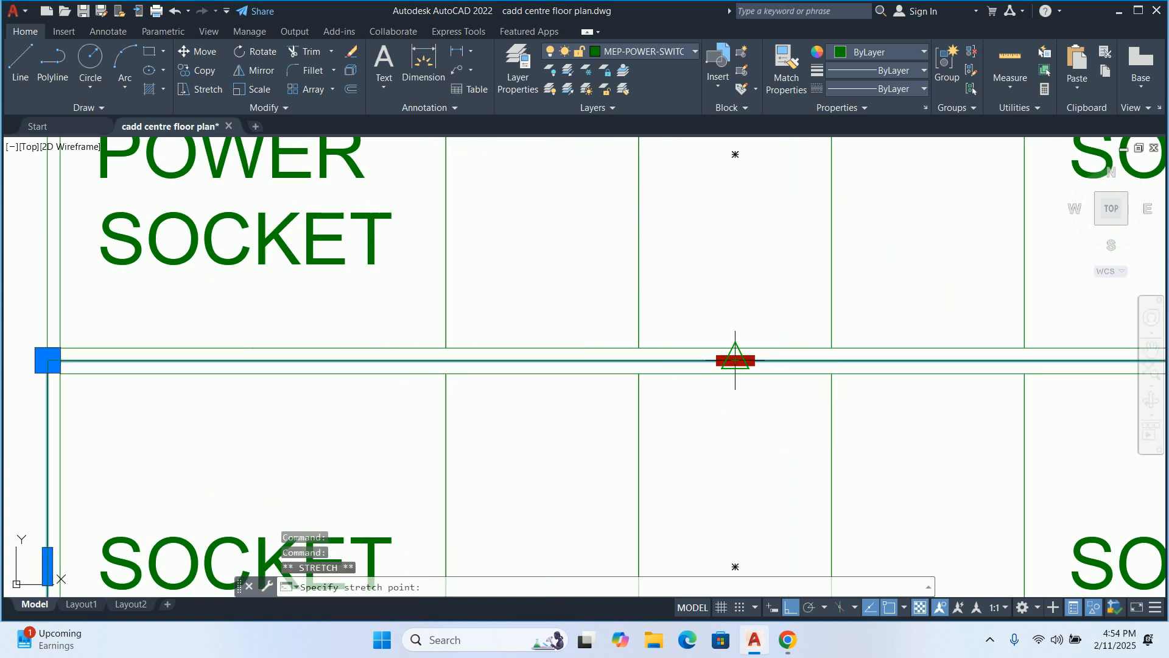
pyautogui.press('Escape')
pyautogui.press('Escape')
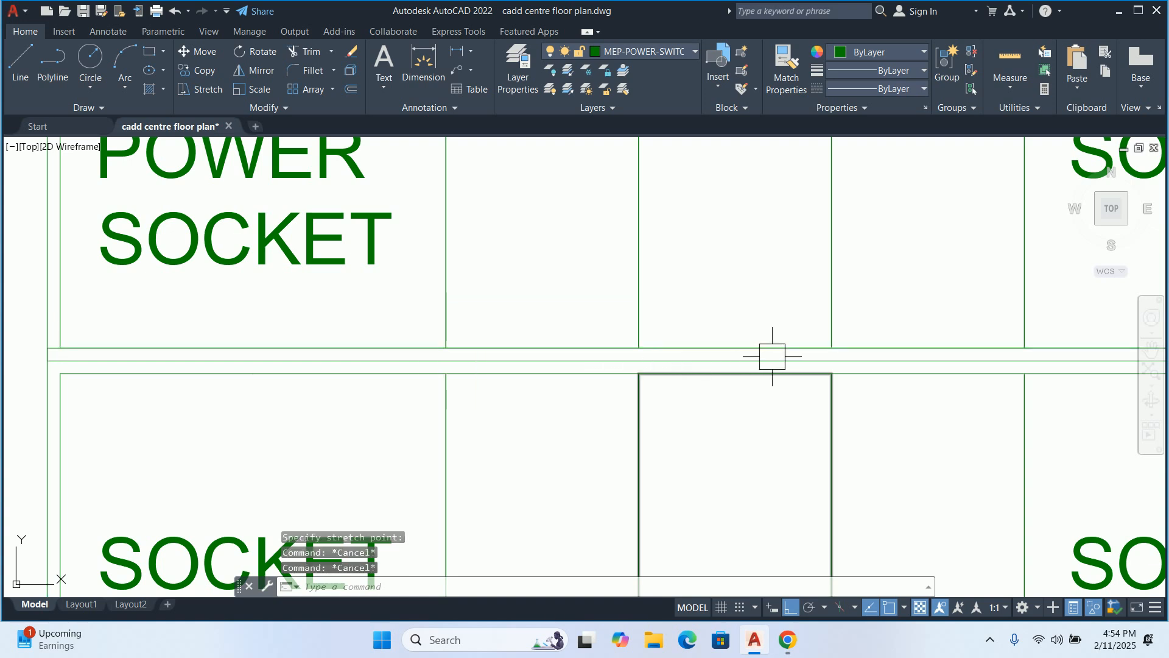
pyautogui.click(784, 360)
pyautogui.scroll(4, 730, 350)
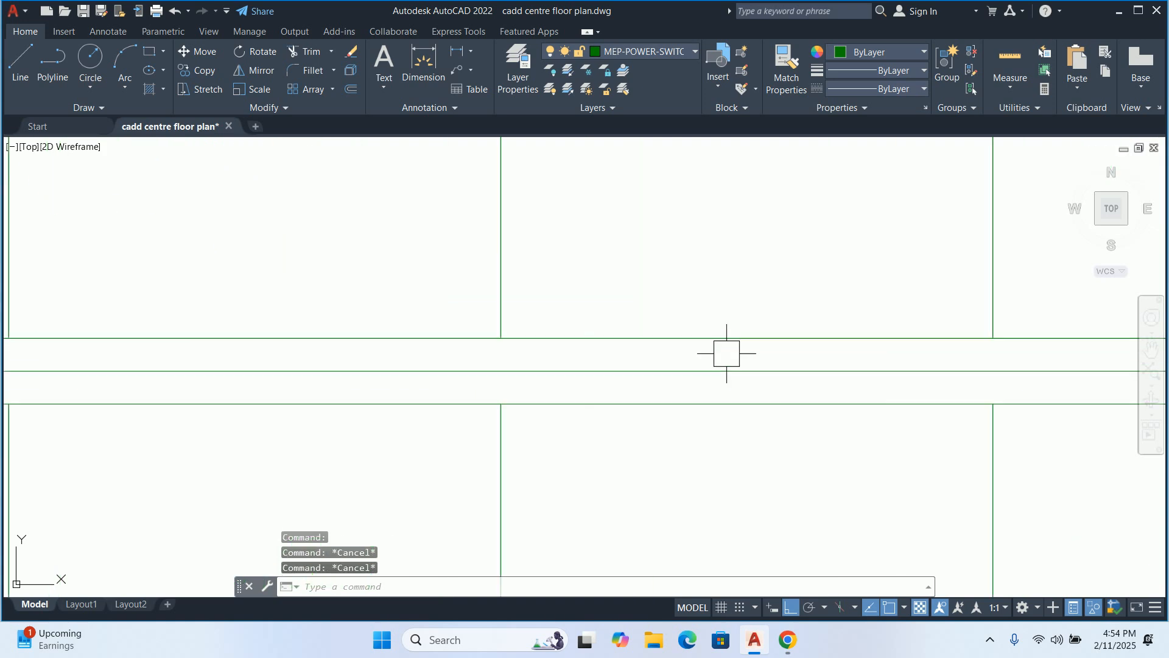
pyautogui.click(747, 371)
pyautogui.click(747, 402)
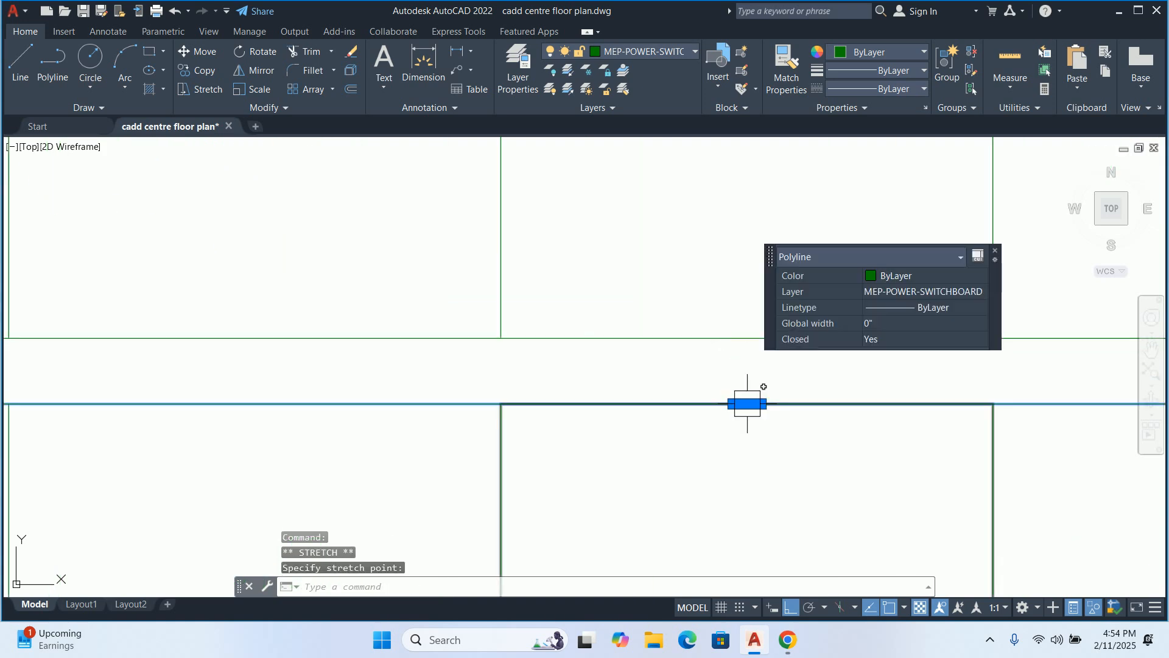
# Try to trim the frame lines where the two module rows meet, near the second row's SOCKET box
pyautogui.scroll(-5, 716, 367)
pyautogui.press('Escape')
pyautogui.press('Escape')
pyautogui.press('Escape')
pyautogui.write('tr')
pyautogui.press('Return')
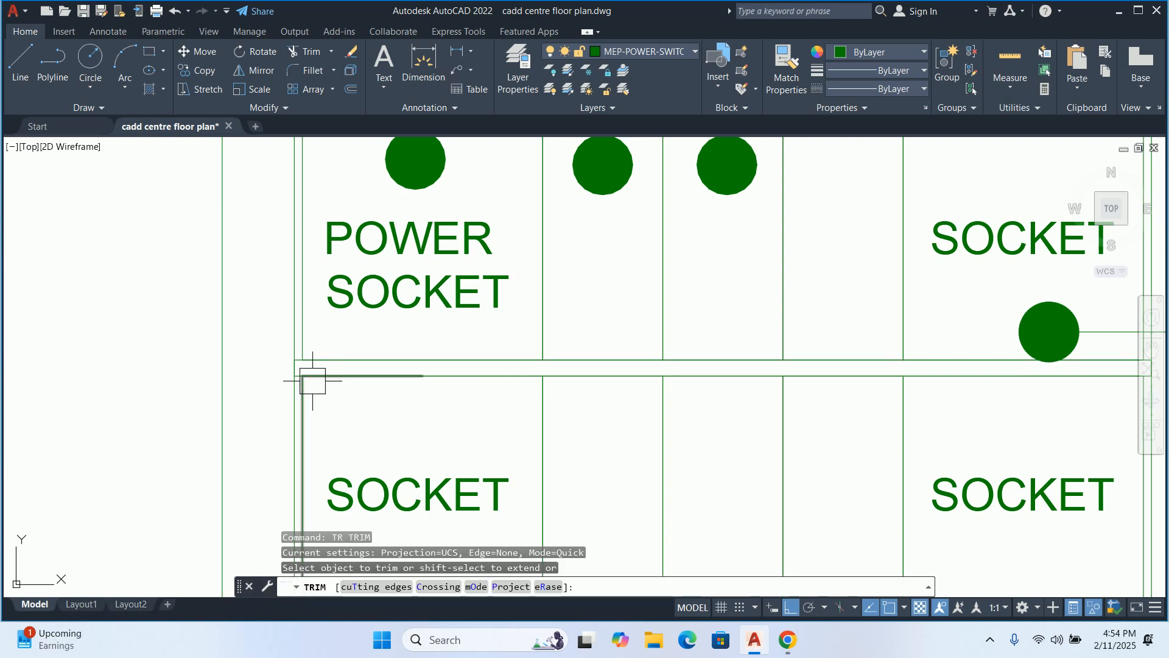
pyautogui.scroll(10, 285, 371)
# Undo the trim and the stretch of the frame edge between the two module rows
pyautogui.hotkey('ctrl', 'z')
pyautogui.hotkey('ctrl', 'z')
pyautogui.hotkey('ctrl', 'z')
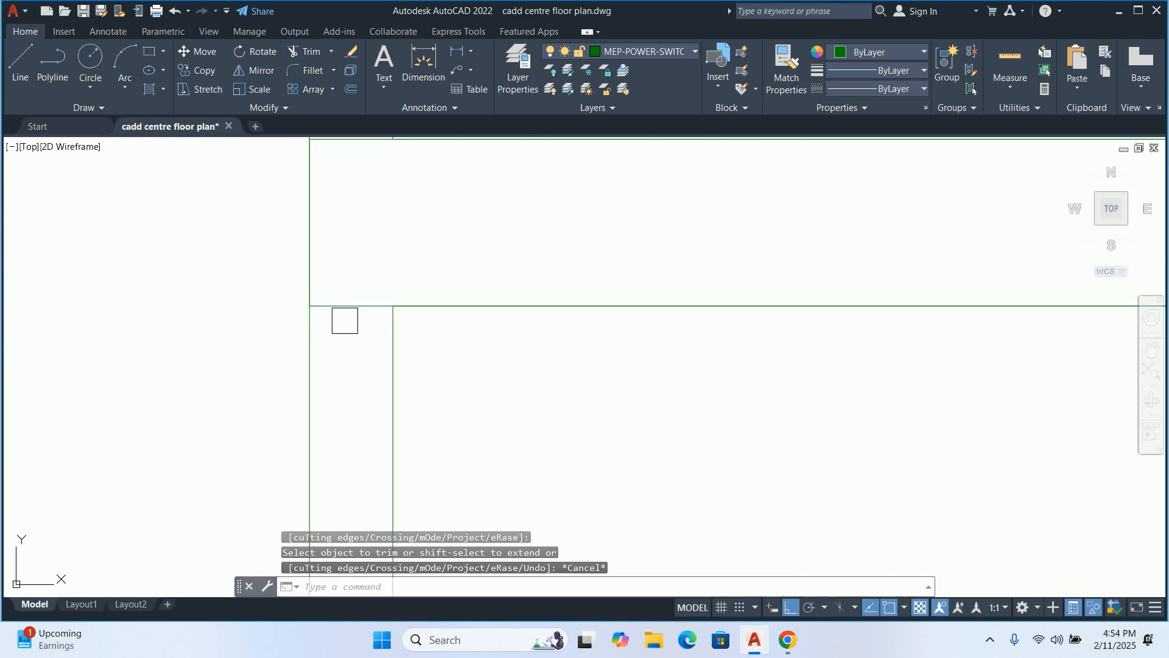
pyautogui.hotkey('ctrl', 'z')
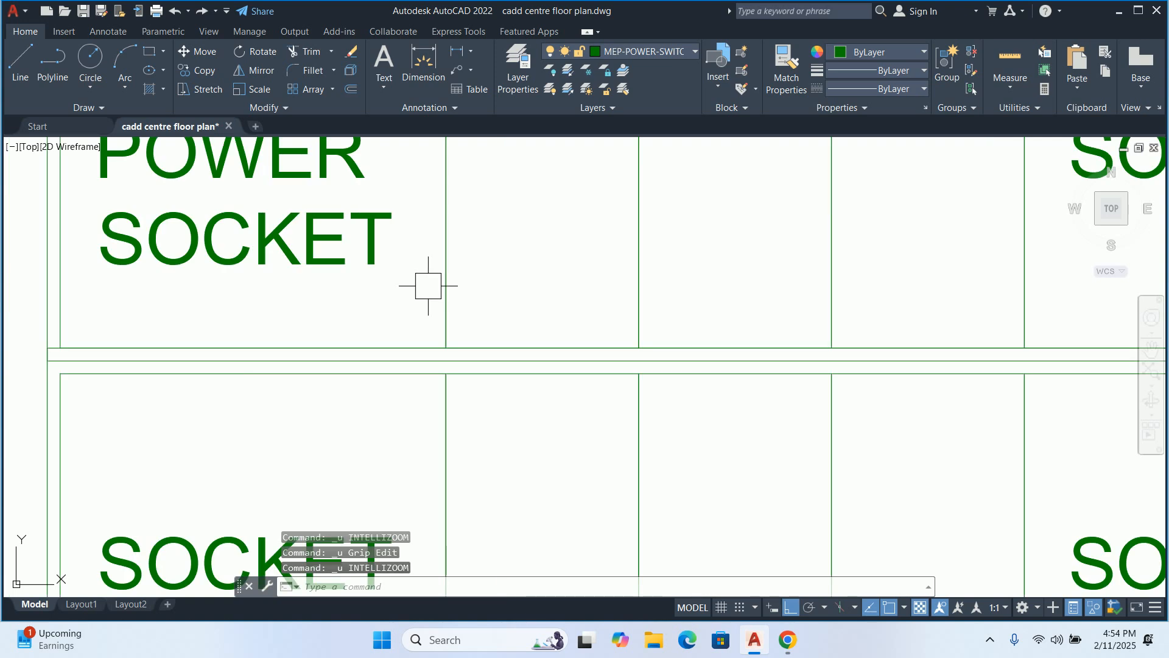
pyautogui.press('Escape')
pyautogui.press('Escape')
pyautogui.press('Escape')
pyautogui.scroll(-5, 429, 284)
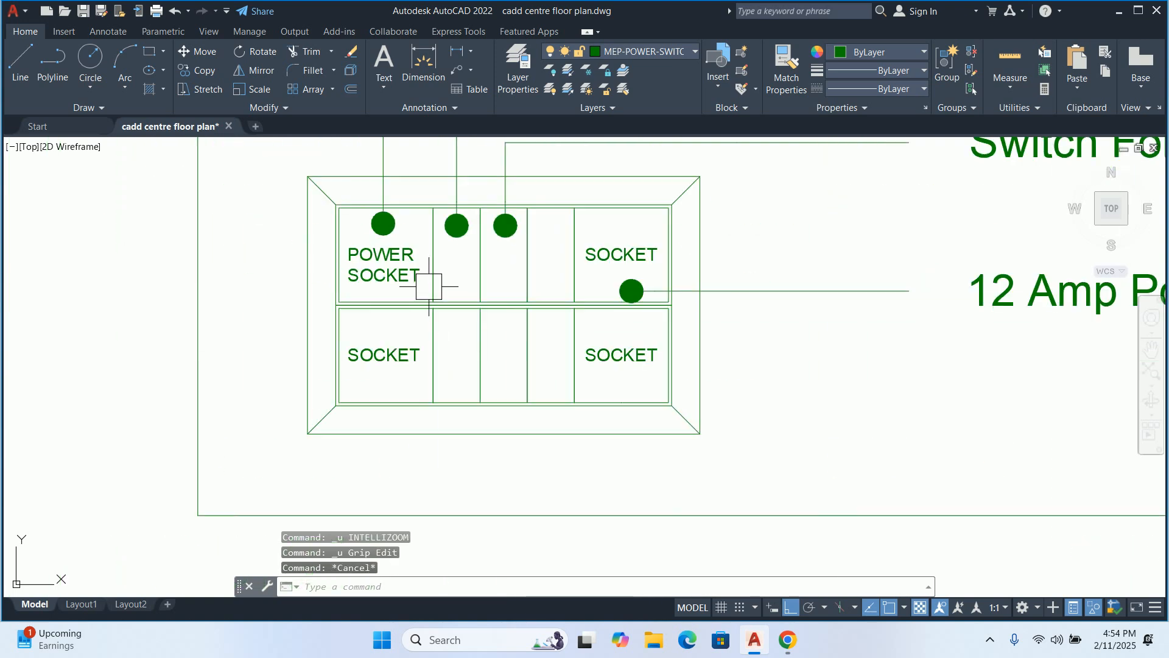
# Delete the 12 Amp Power Socket note together with its leader
pyautogui.scroll(-5, 407, 182)
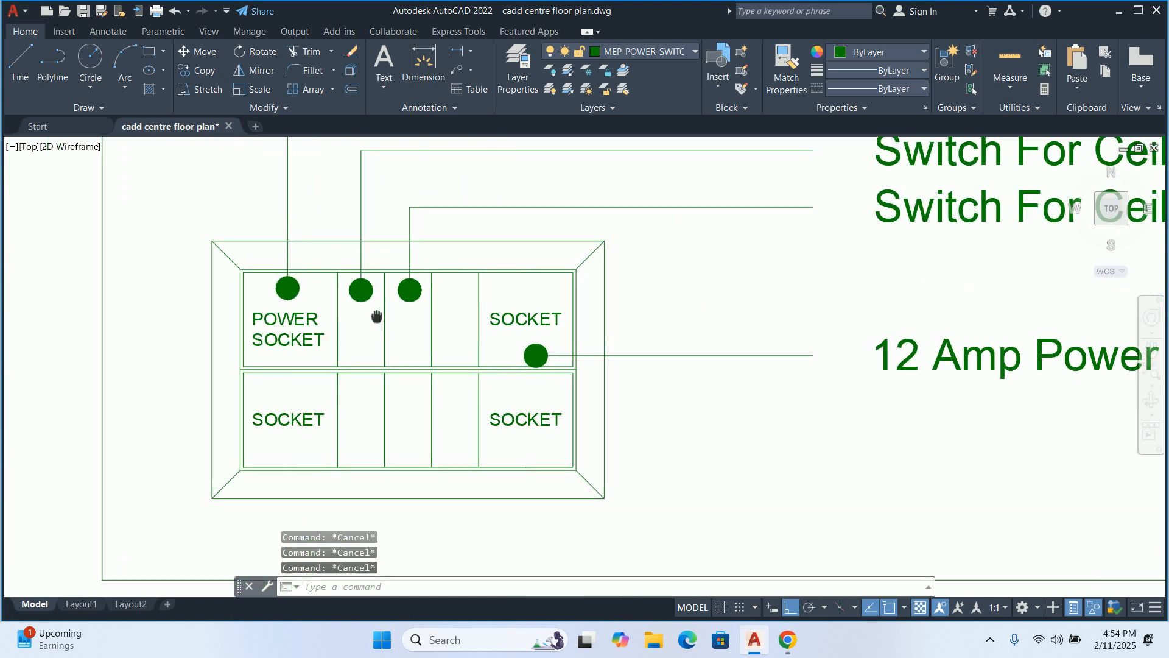
pyautogui.click(855, 458)
pyautogui.click(662, 348)
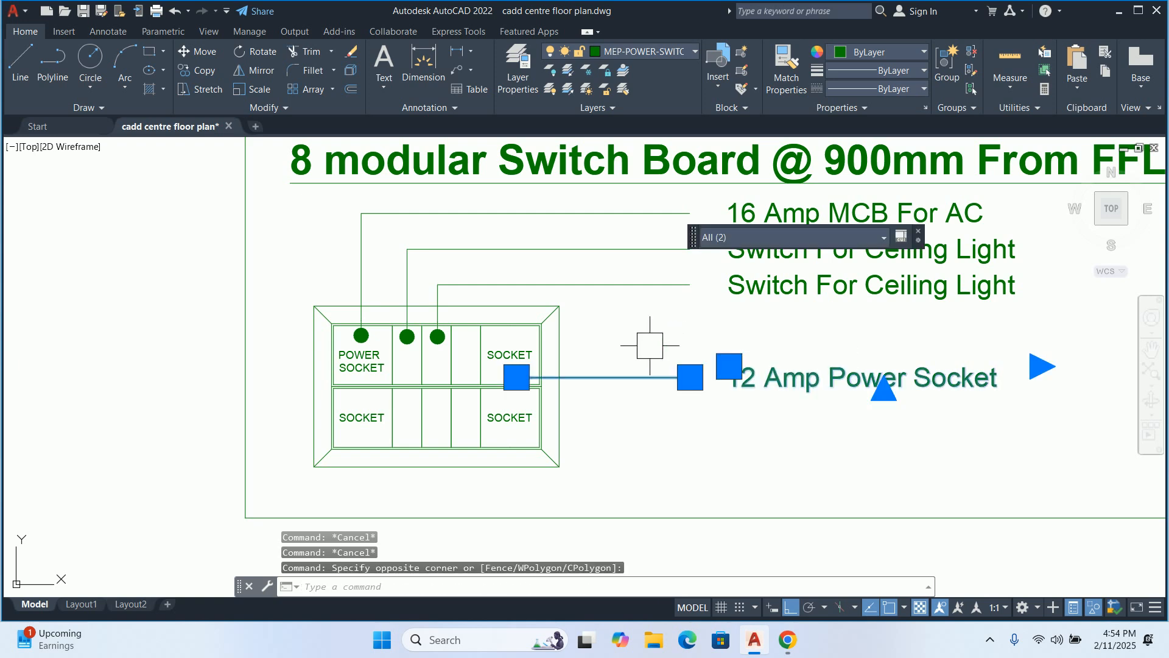
pyautogui.press('Delete')
# Replace the text of the 16 Amp MCB For AC note with "Power Socket For Printer"
pyautogui.moveTo(910, 234); pyautogui.dragTo(830, 257, button='middle')
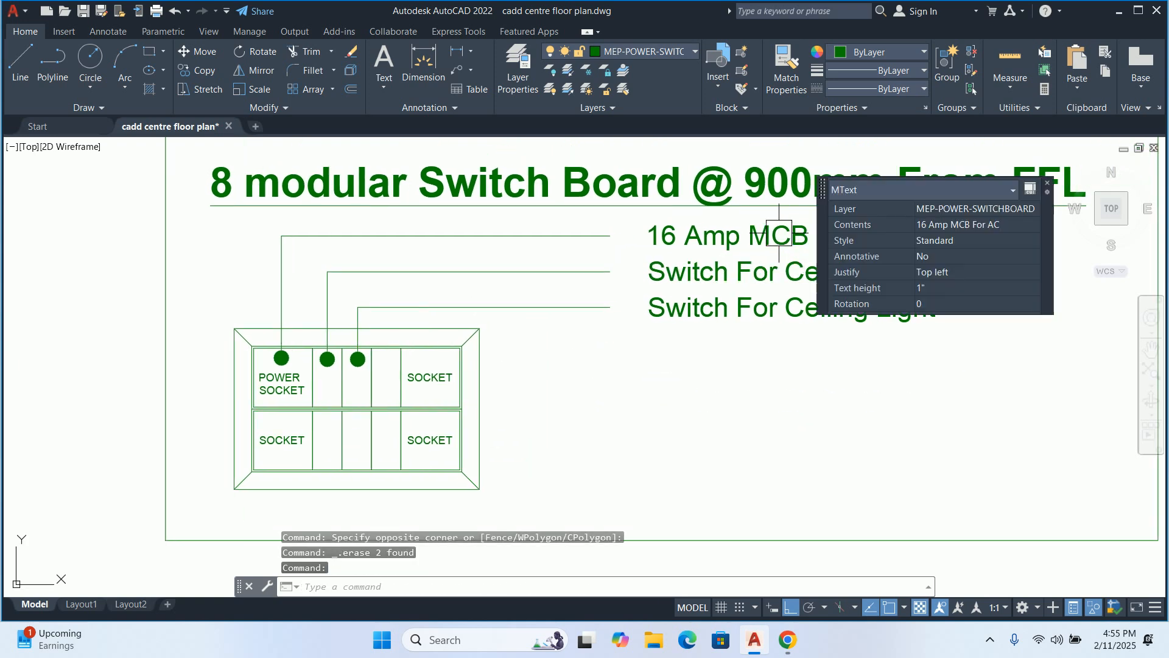
pyautogui.doubleClick(827, 237)
pyautogui.scroll(2, 826, 238)
pyautogui.moveTo(960, 244); pyautogui.dragTo(148, 256)
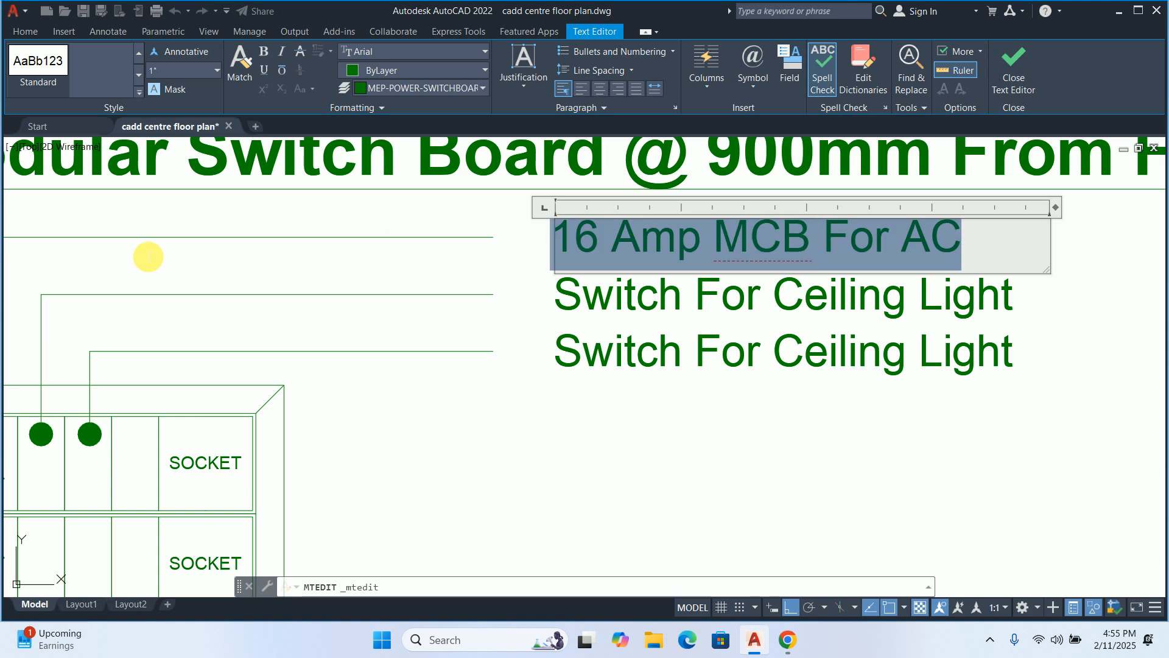
pyautogui.write('pOWER ')
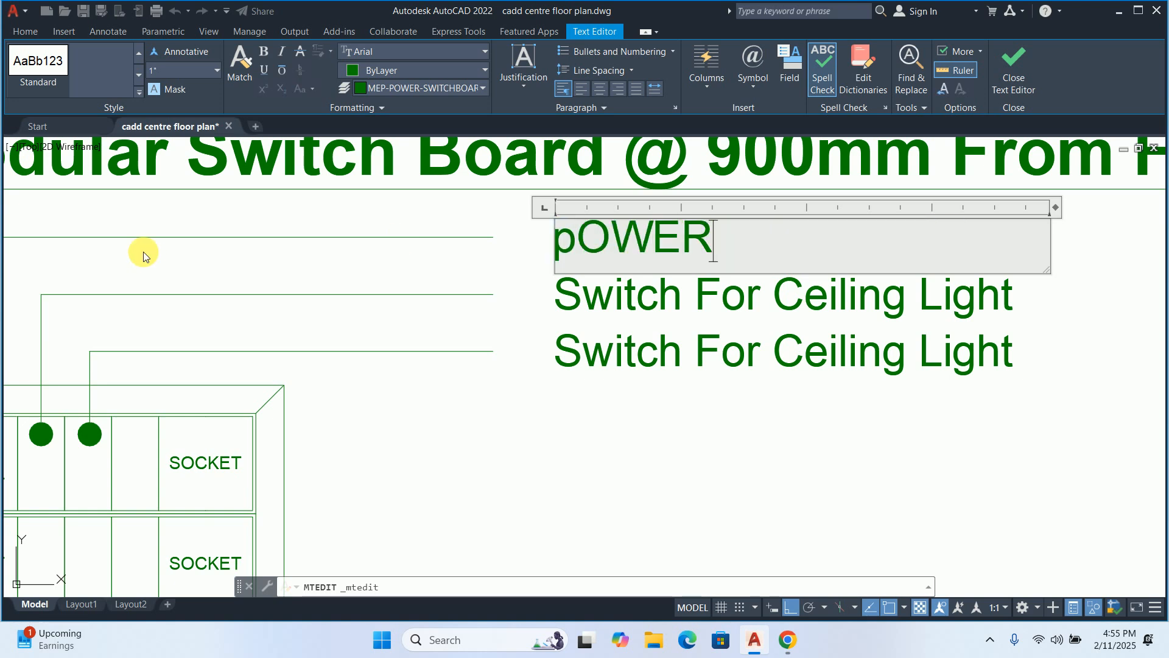
pyautogui.write('S')
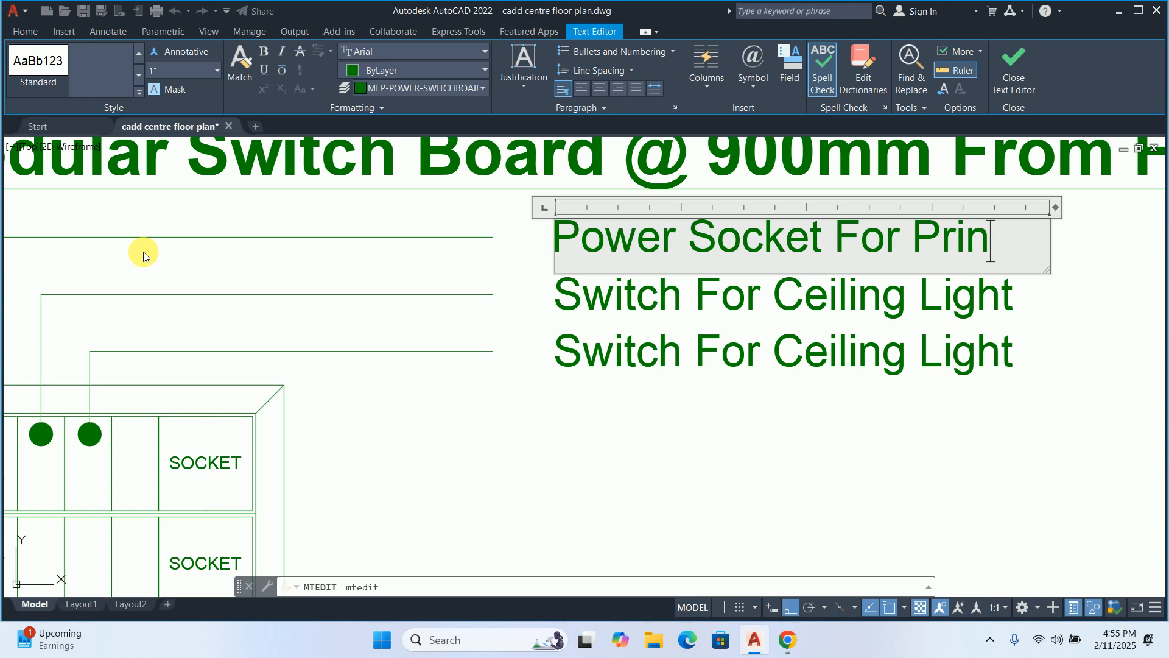
pyautogui.click(527, 420)
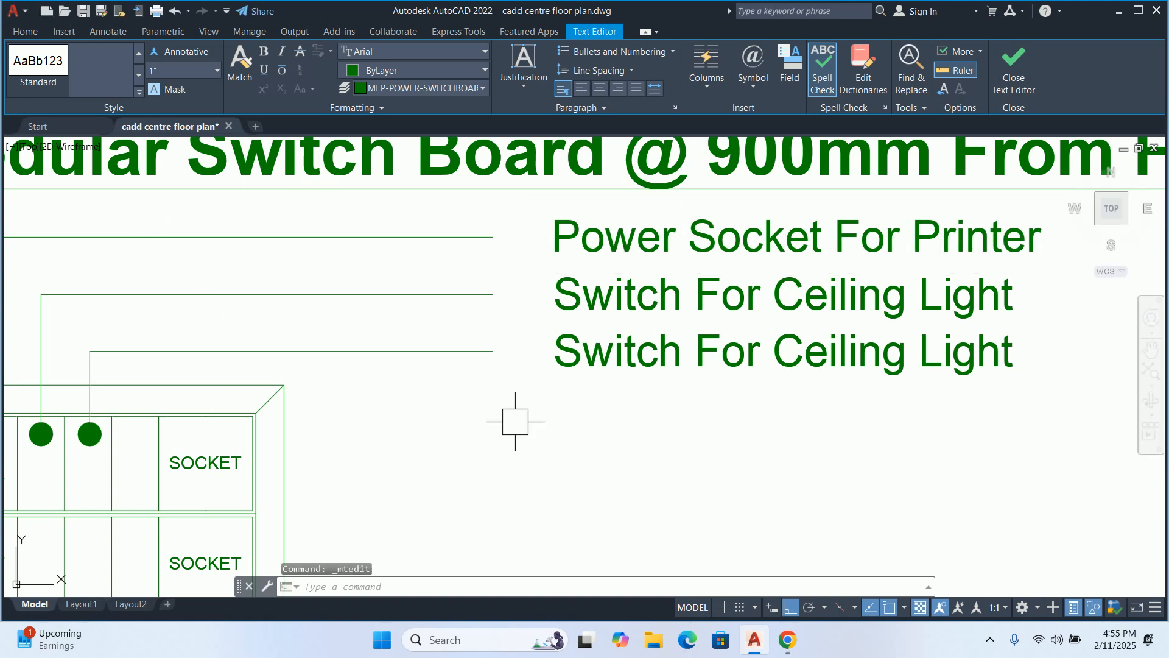
pyautogui.press('Escape')
pyautogui.press('Escape')
# Change the upper Switch For Ceiling Light note to read "Switch For Power Socket"
pyautogui.scroll(-4, 608, 363)
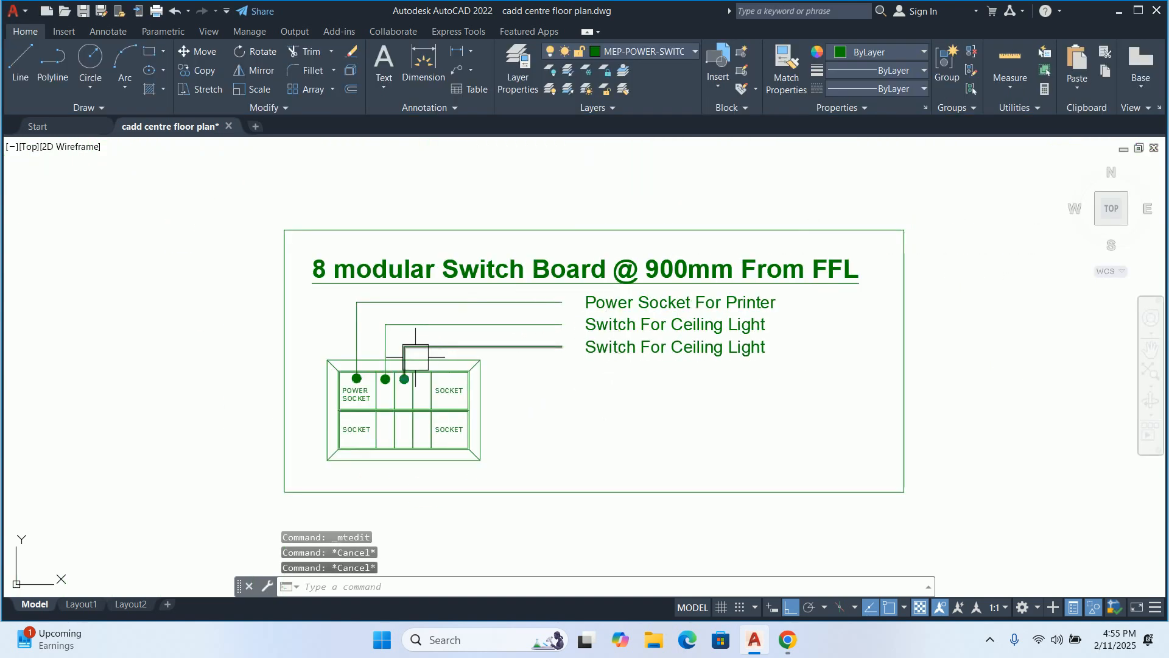
pyautogui.scroll(2, 664, 264)
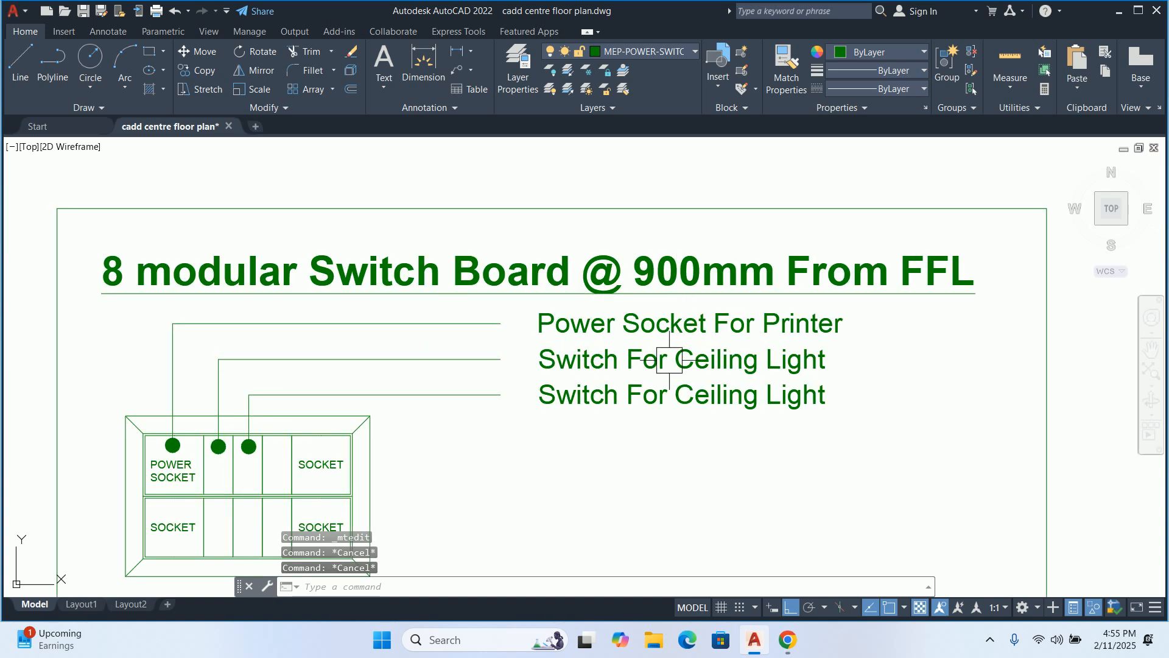
pyautogui.doubleClick(699, 368)
pyautogui.moveTo(701, 367); pyautogui.dragTo(686, 371)
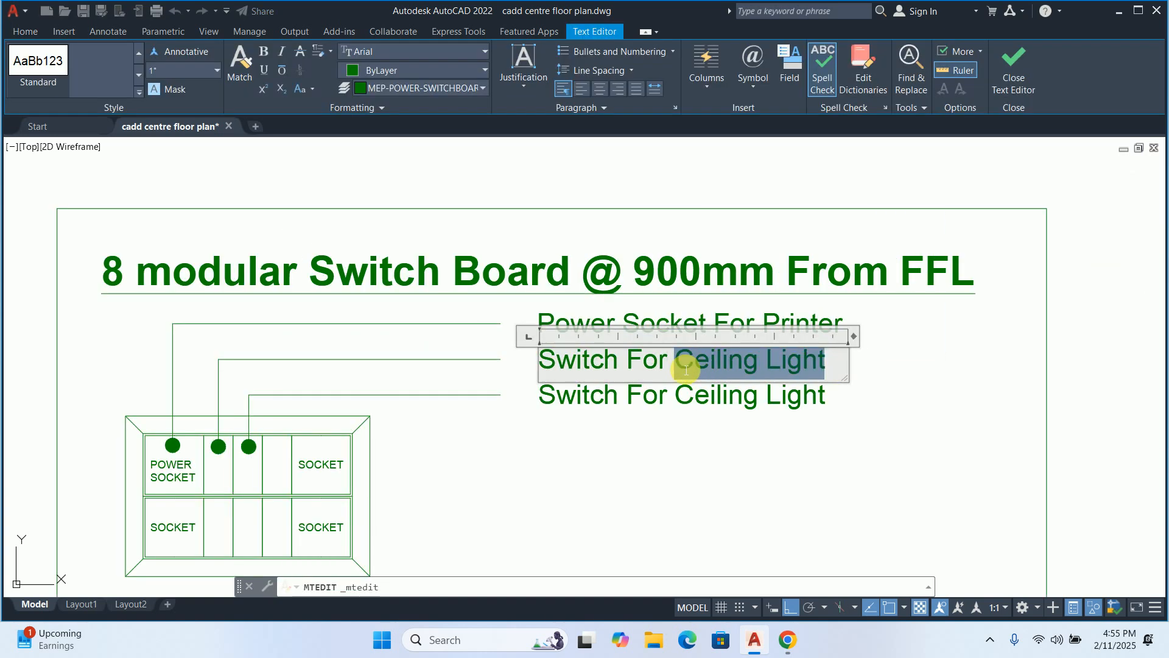
pyautogui.write('Power ')
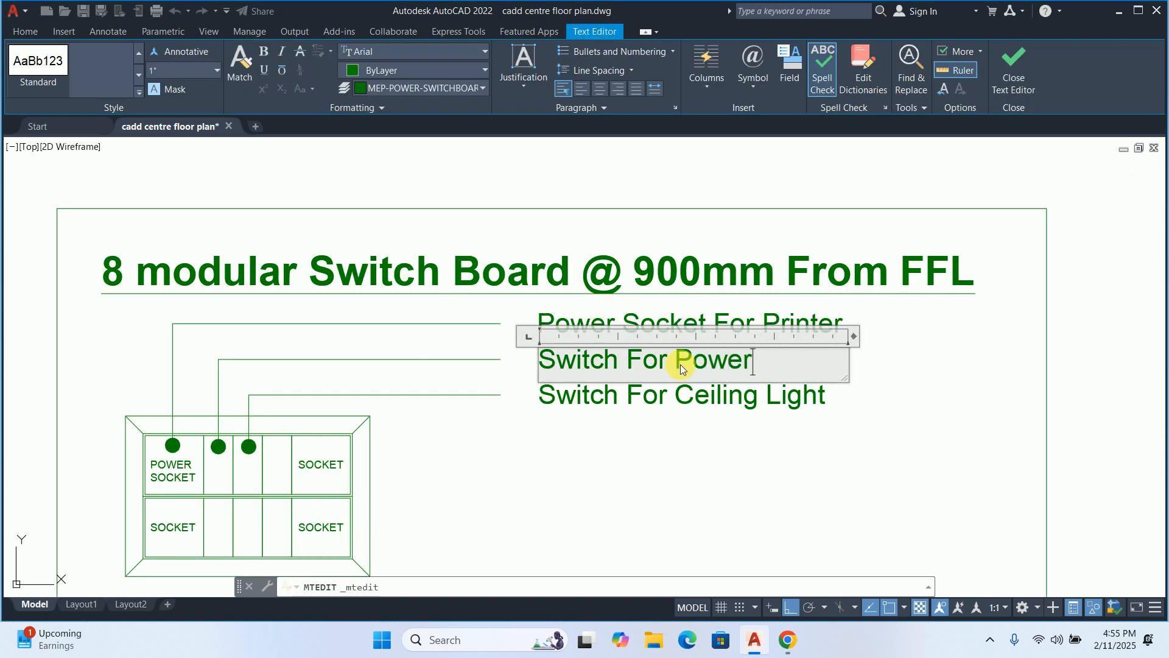
pyautogui.write('Socket')
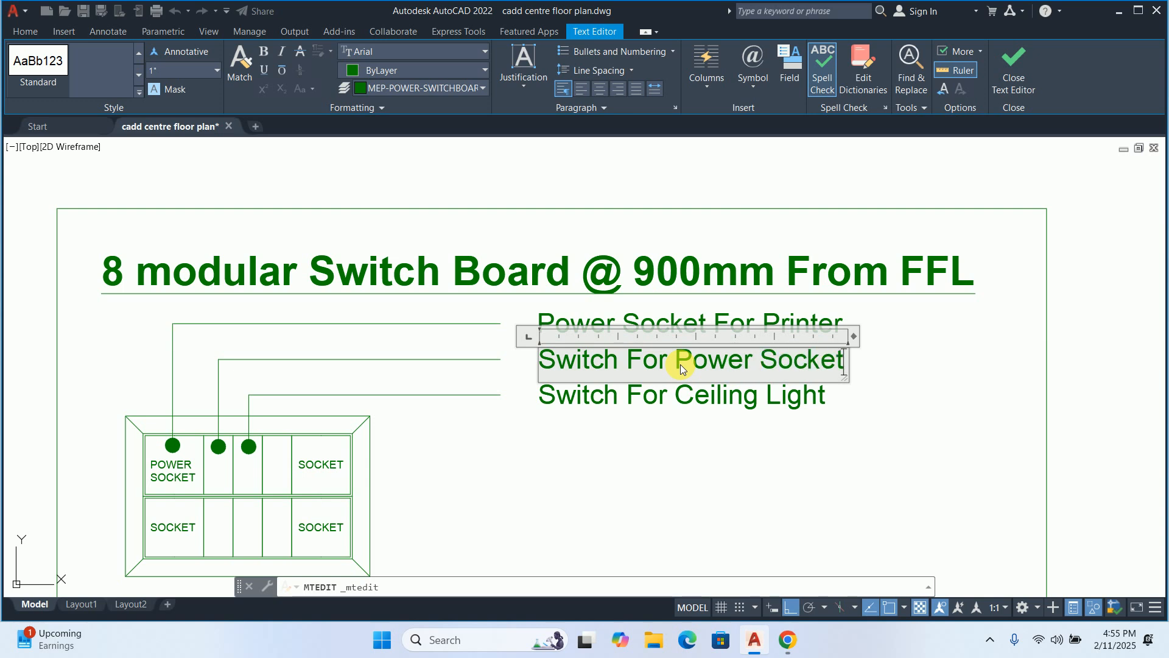
pyautogui.press('Escape')
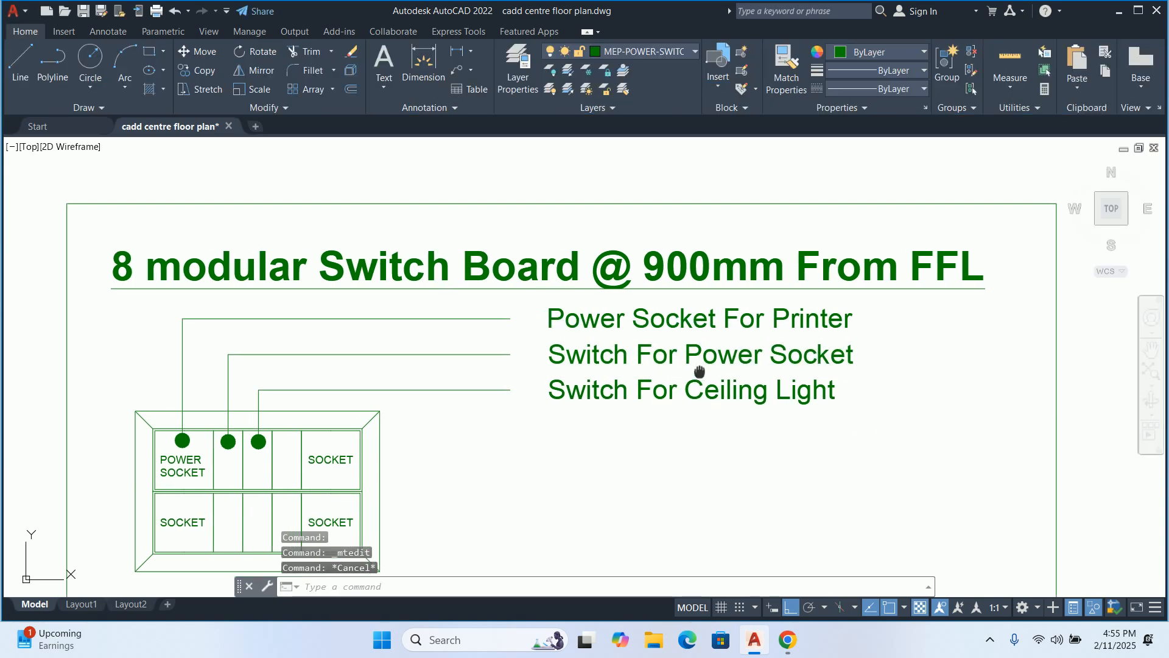
# Change the remaining Switch For Ceiling Light note to read "Switch For TV Screen"
pyautogui.doubleClick(688, 333)
pyautogui.moveTo(856, 338); pyautogui.dragTo(698, 343)
pyautogui.write('Screen')
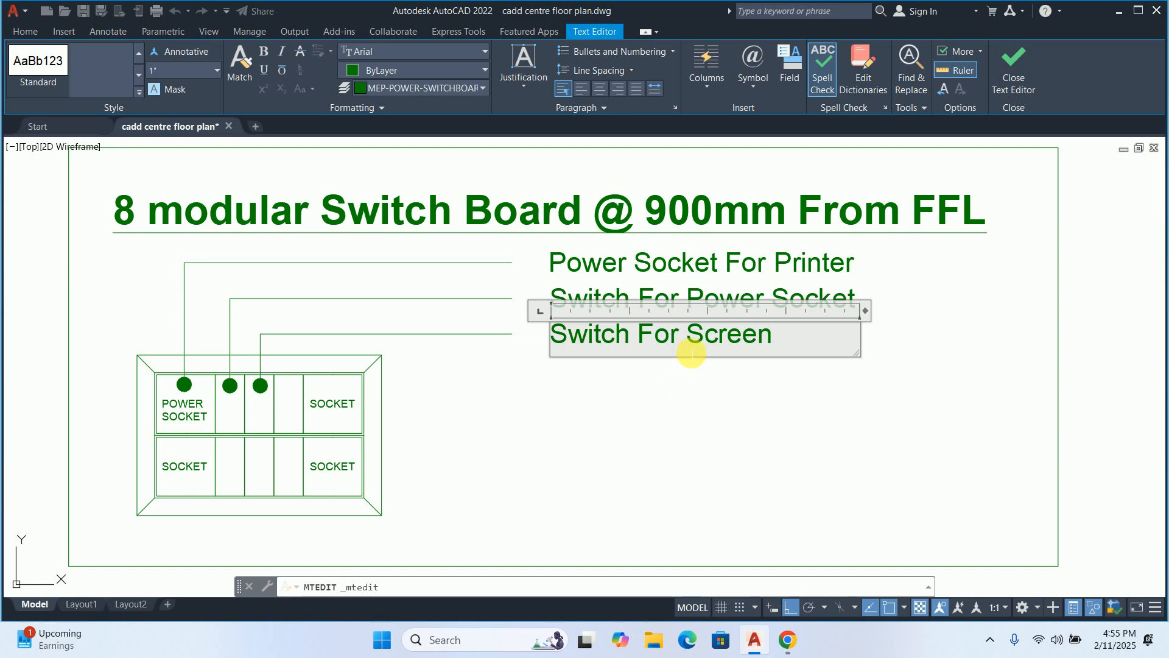
pyautogui.write('TV')
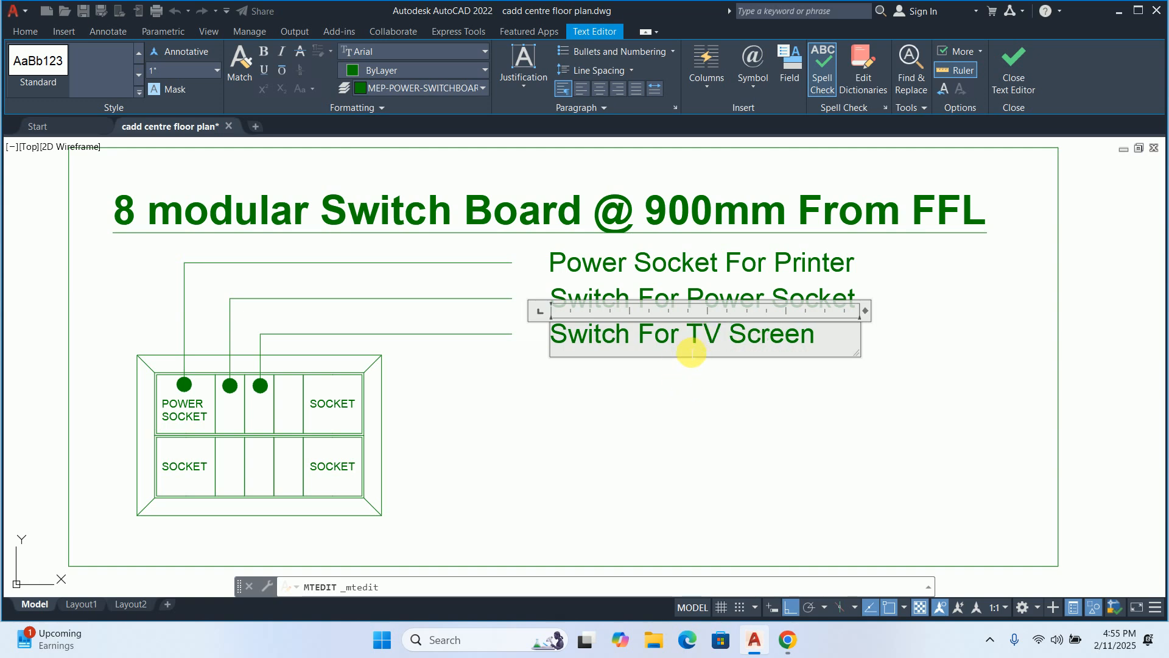
pyautogui.press('Escape')
pyautogui.press('Escape')
# Draw a horizontal leader from the upper row's fourth module out to the ends of the leaders above
pyautogui.write('le')
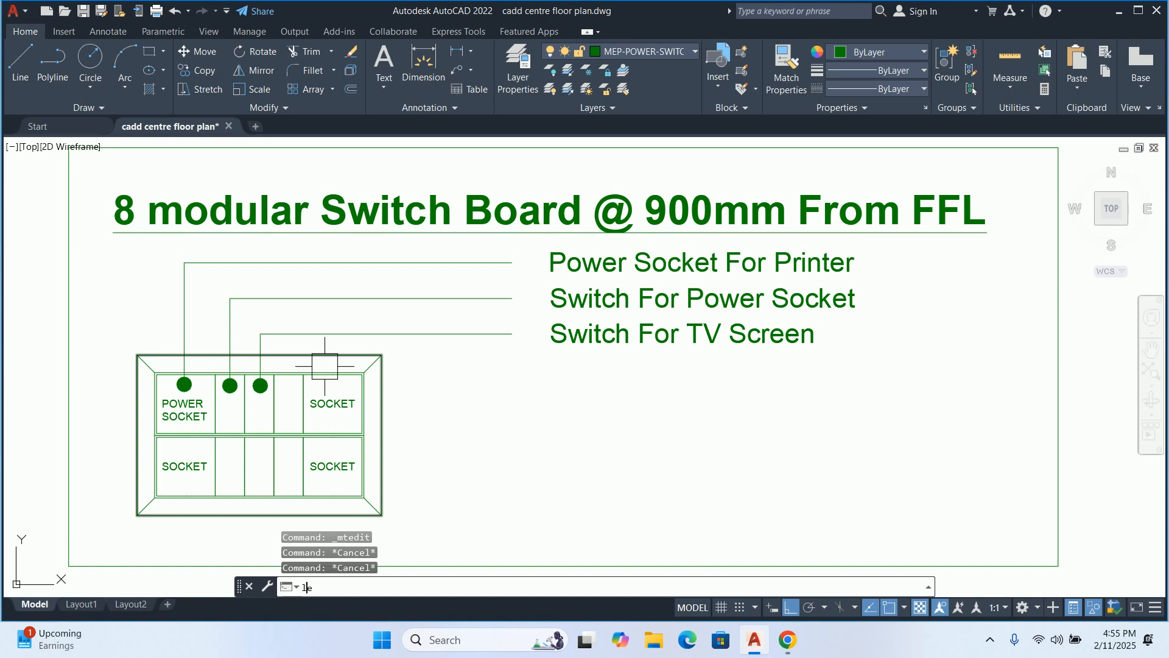
pyautogui.press('Return')
pyautogui.scroll(4, 287, 396)
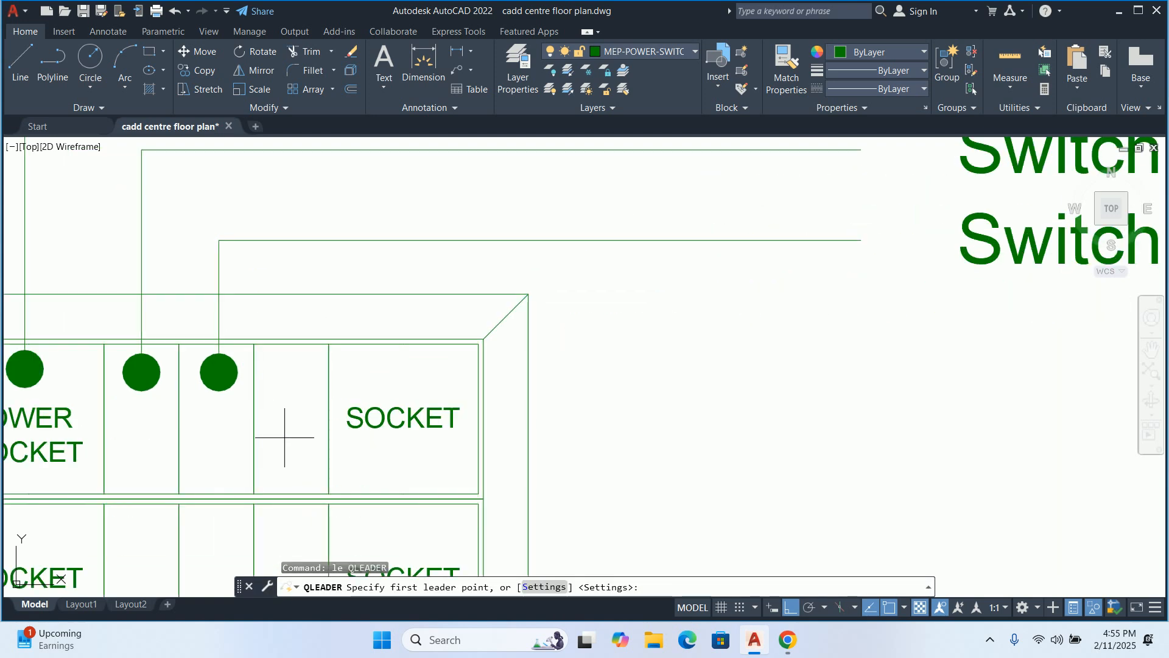
pyautogui.click(295, 379)
pyautogui.scroll(-2, 347, 345)
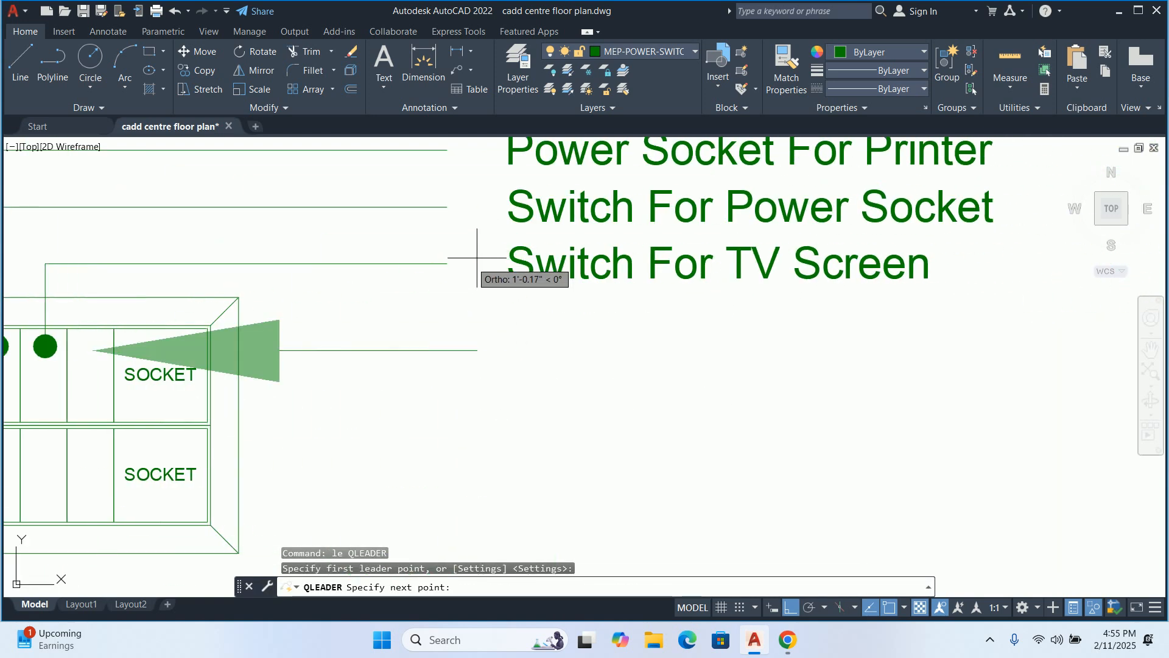
pyautogui.click(449, 313)
pyautogui.press('Escape')
pyautogui.press('Escape')
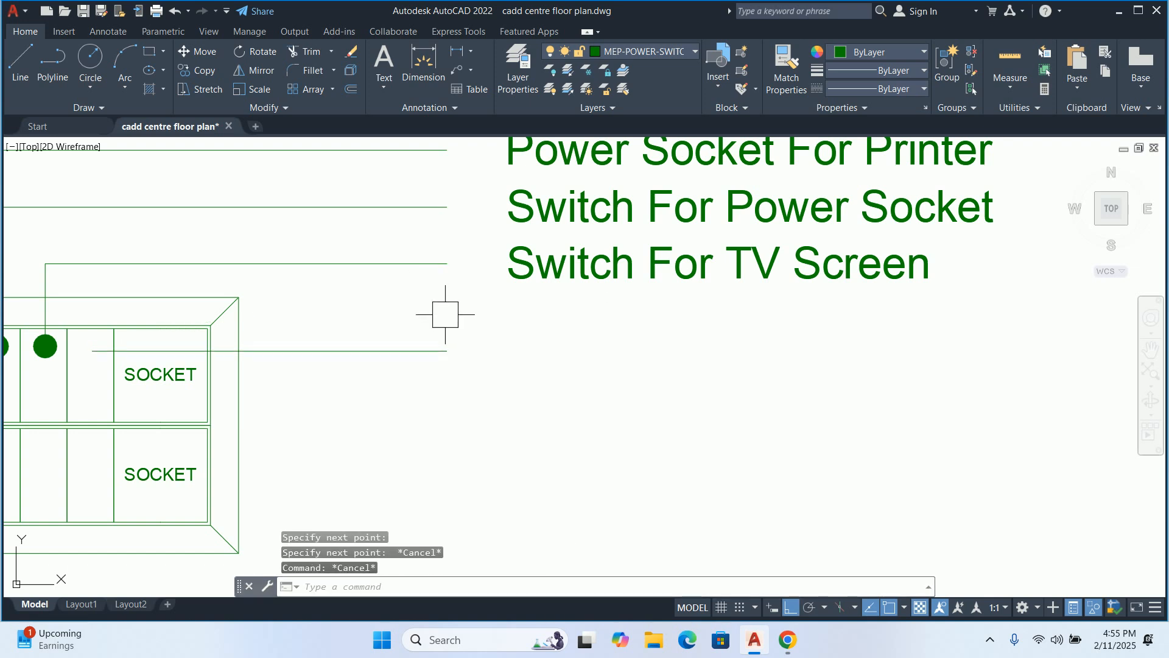
# Match the properties of the Switch For TV Screen leader onto the new leader
pyautogui.write('ma')
pyautogui.press('Return')
pyautogui.click(396, 264)
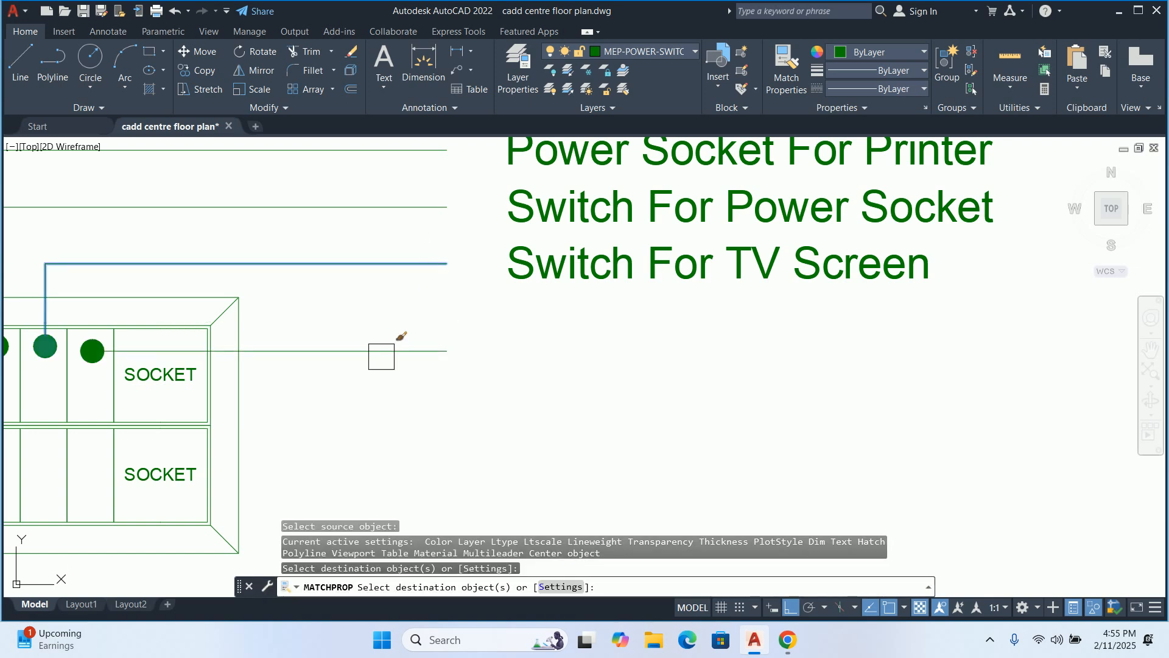
pyautogui.press('Escape')
pyautogui.press('Escape')
# Copy the Switch For TV Screen note down to the end of the fourth module's leader
pyautogui.scroll(-2, 396, 358)
pyautogui.write('co')
pyautogui.press('Return')
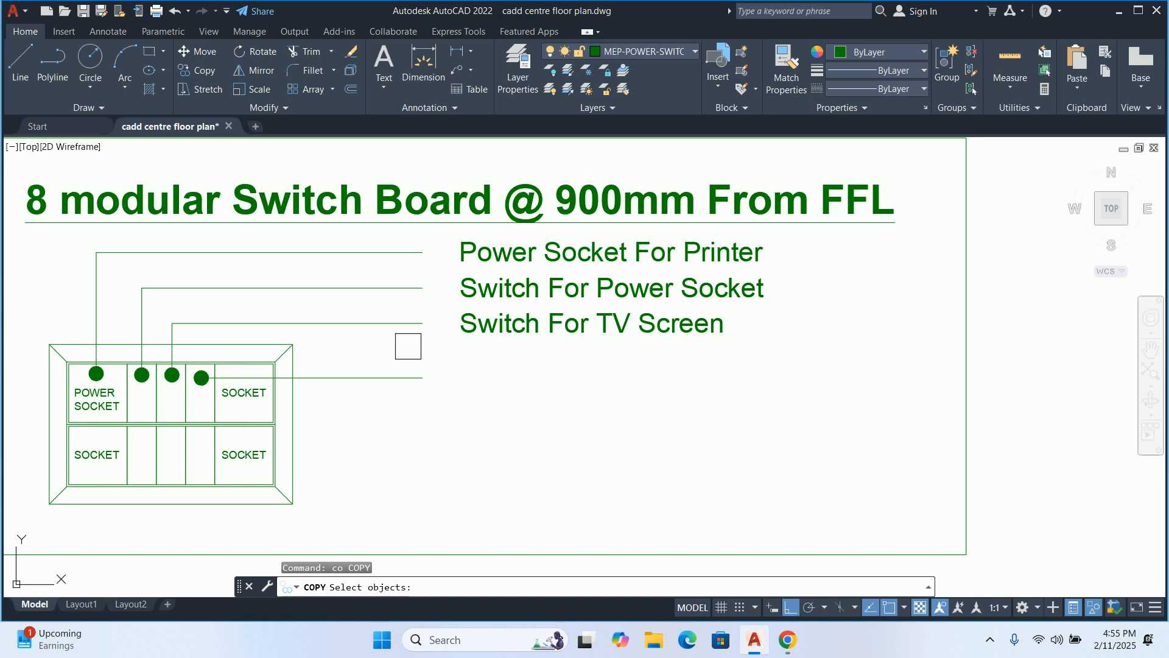
pyautogui.click(468, 326)
pyautogui.press('Return')
pyautogui.click(423, 323)
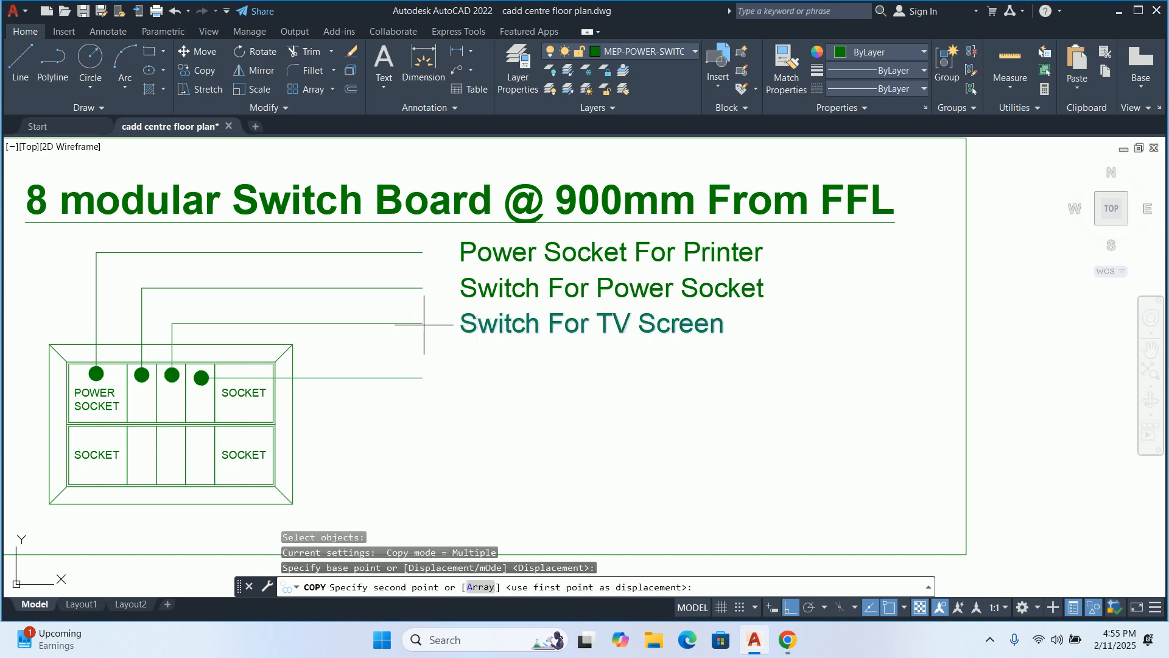
pyautogui.click(424, 377)
pyautogui.press('Return')
# Change the copied lowest note to read "Switch For Socket"
pyautogui.doubleClick(573, 379)
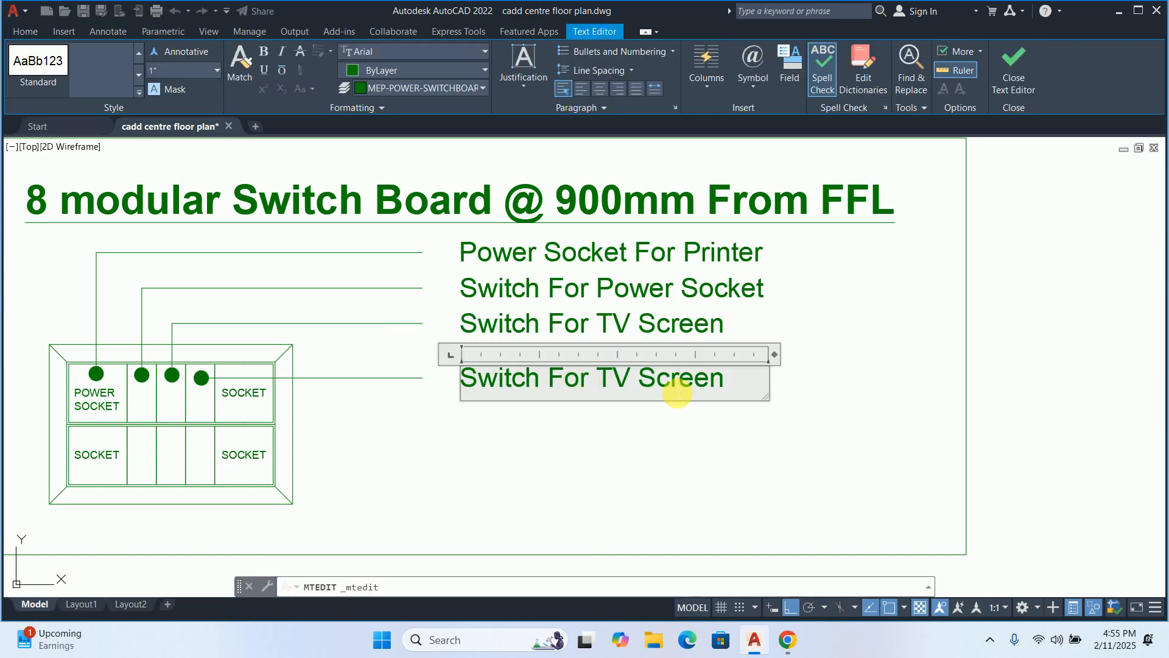
pyautogui.moveTo(677, 394); pyautogui.dragTo(748, 400)
pyautogui.press('Delete')
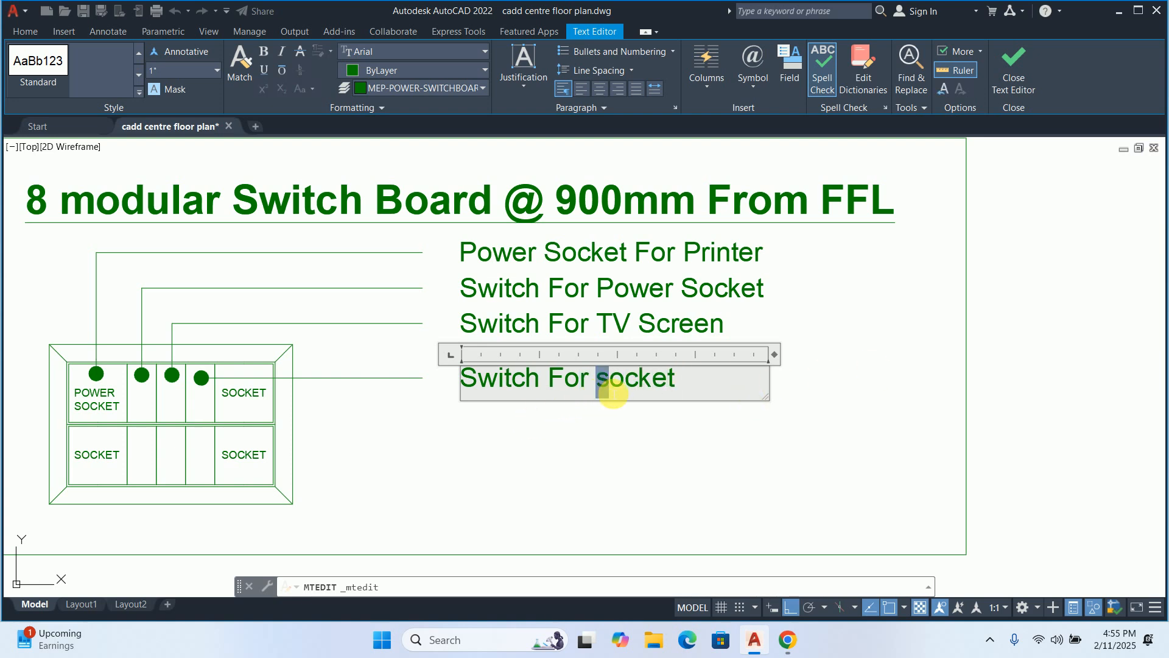
pyautogui.write('S')
pyautogui.press('Escape')
pyautogui.press('Escape')
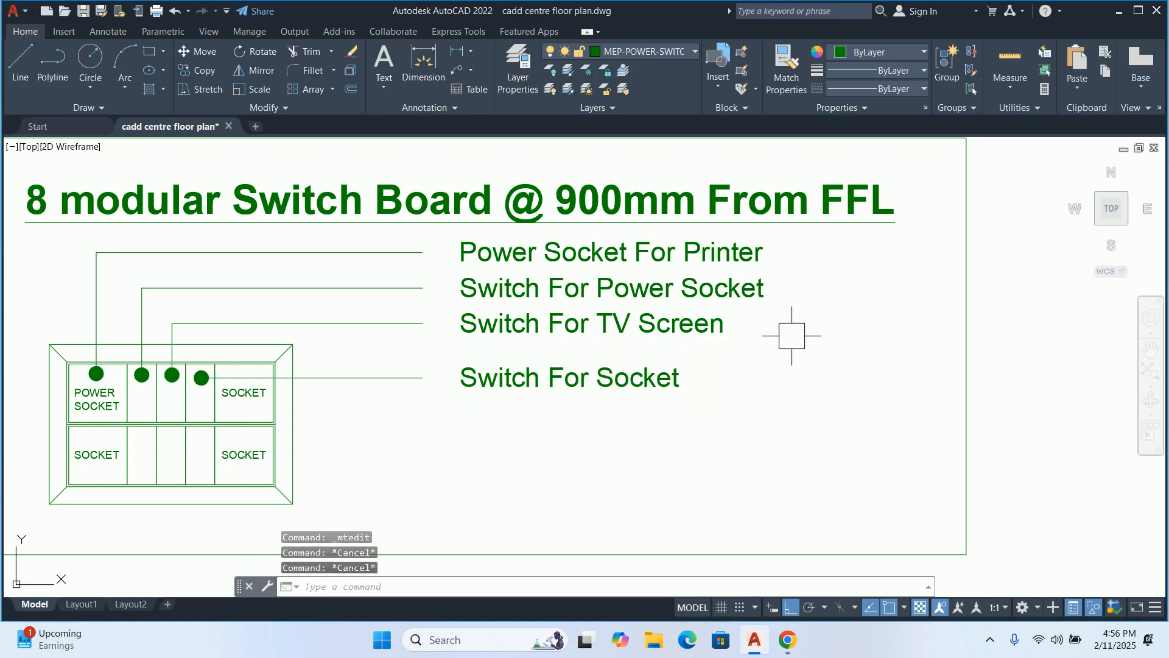
# Move all four notes about 1.4" horizontally toward the ends of their leaders
pyautogui.write('m')
pyautogui.press('Return')
pyautogui.click(690, 433)
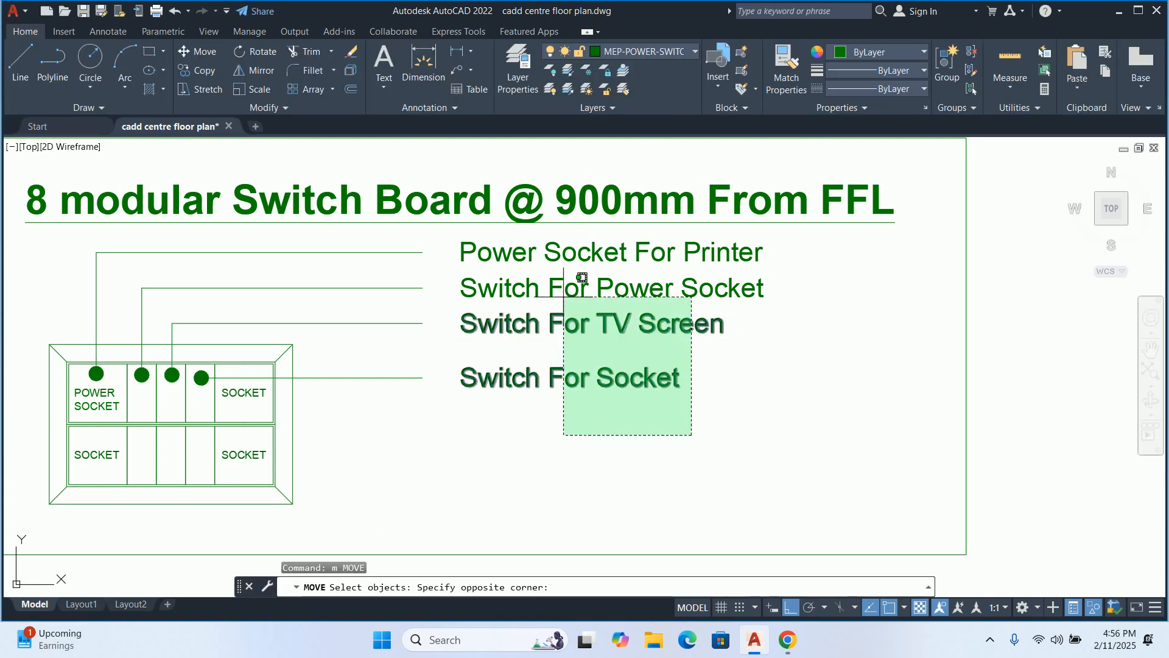
pyautogui.click(486, 229)
pyautogui.press('Return')
pyautogui.click(825, 396)
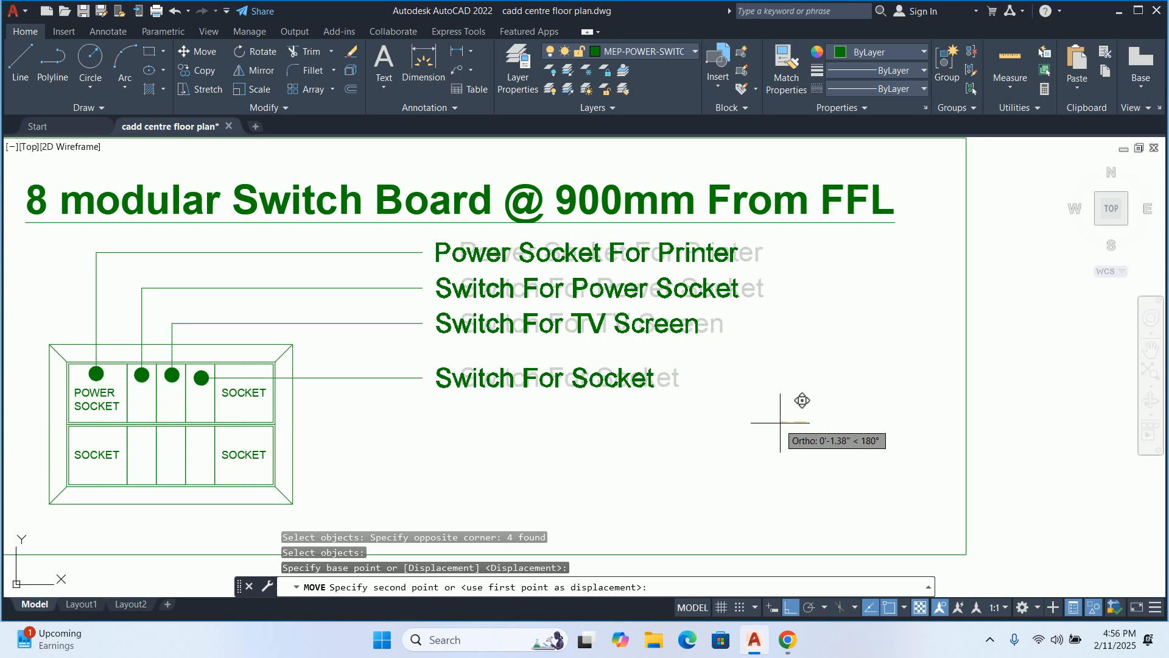
pyautogui.click(801, 400)
# Move the four notes together with their four leaders slightly down over the switchboard detail
pyautogui.click(693, 391)
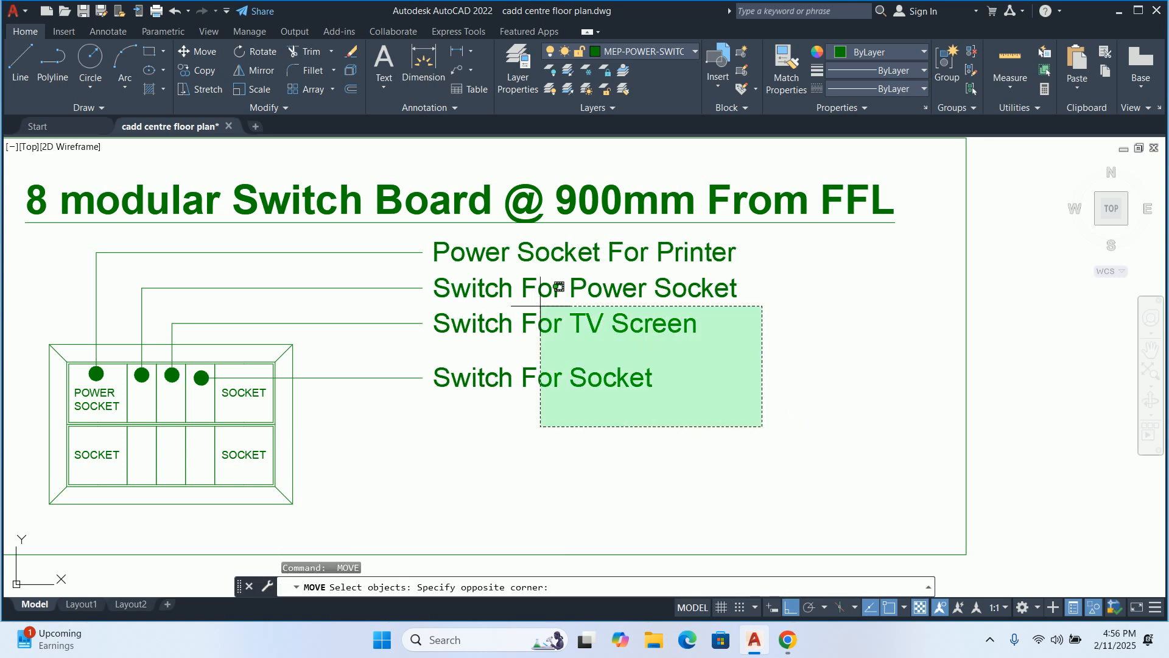
pyautogui.click(423, 232)
pyautogui.click(412, 454)
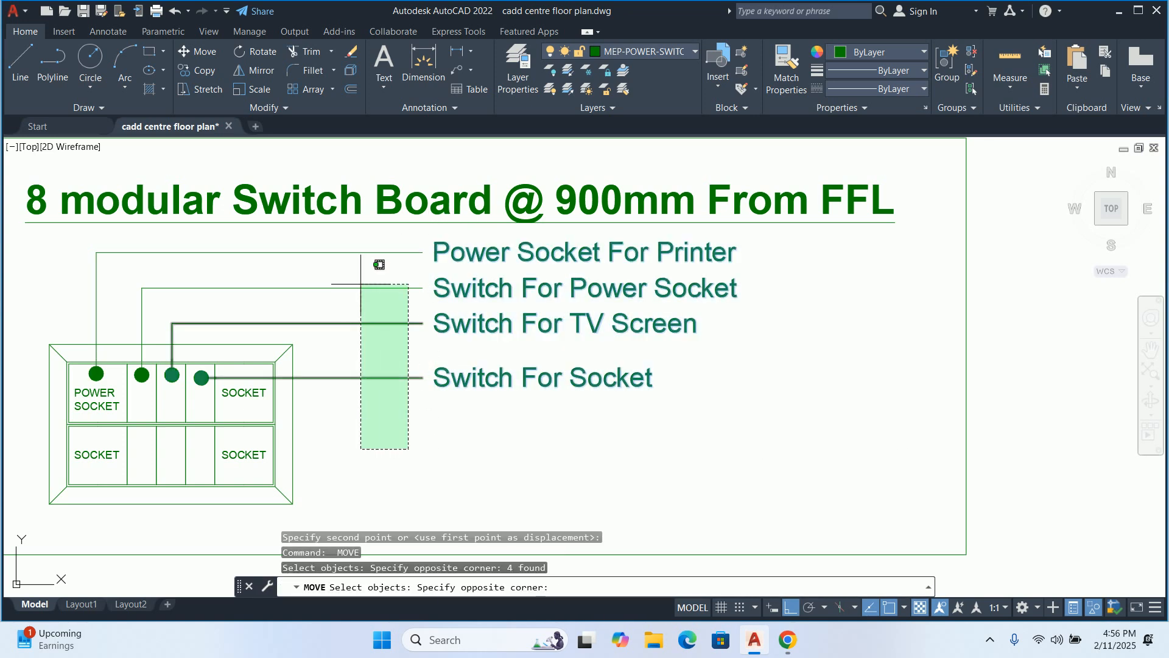
pyautogui.click(350, 237)
pyautogui.press('Return')
pyautogui.click(919, 364)
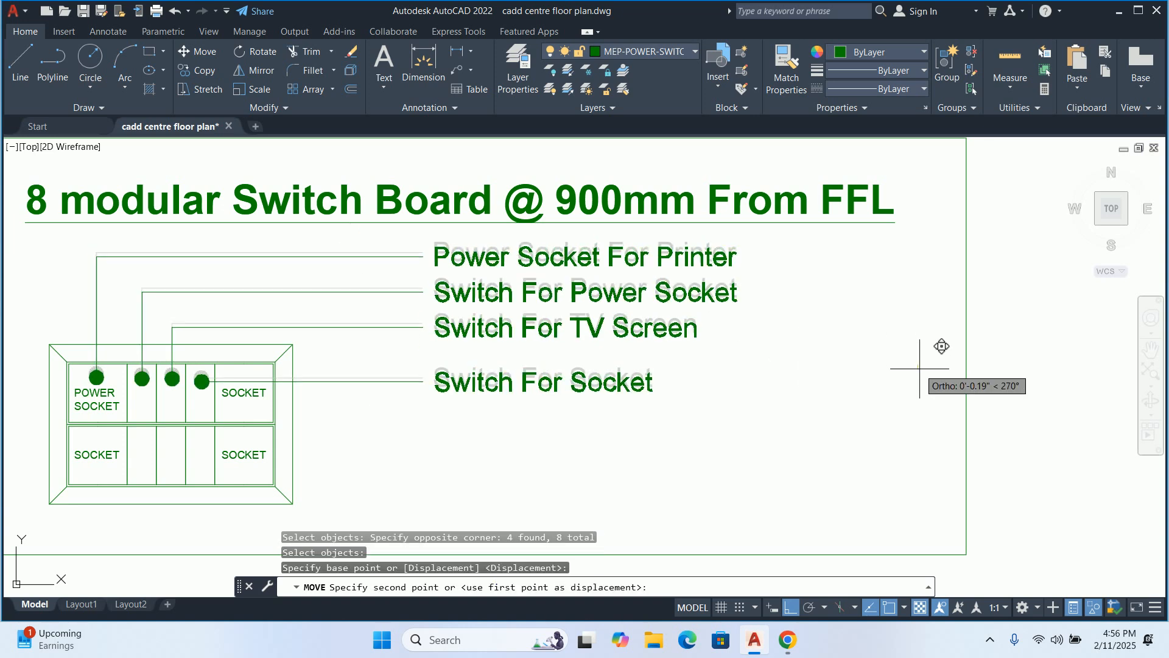
pyautogui.click(920, 370)
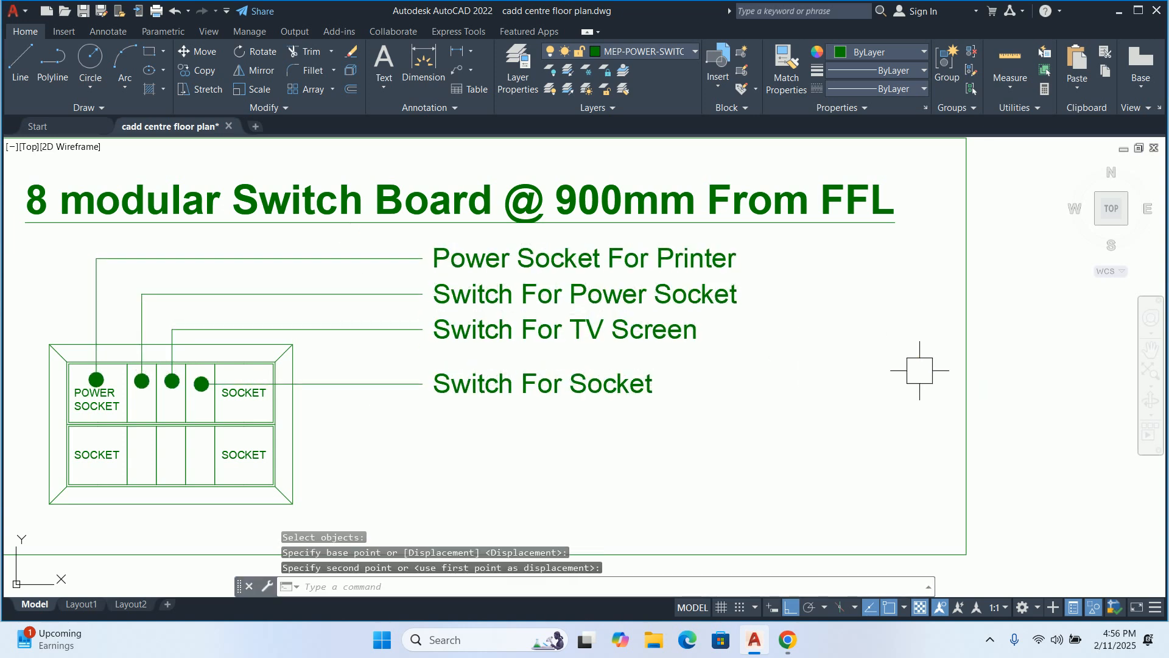
pyautogui.press('Escape')
pyautogui.moveTo(553, 360)
pyautogui.mouseDown(button='middle')
pyautogui.moveTo(645, 379)
pyautogui.moveTo(763, 363)
pyautogui.mouseUp(button='middle')
pyautogui.press('Escape')
pyautogui.press('Escape')
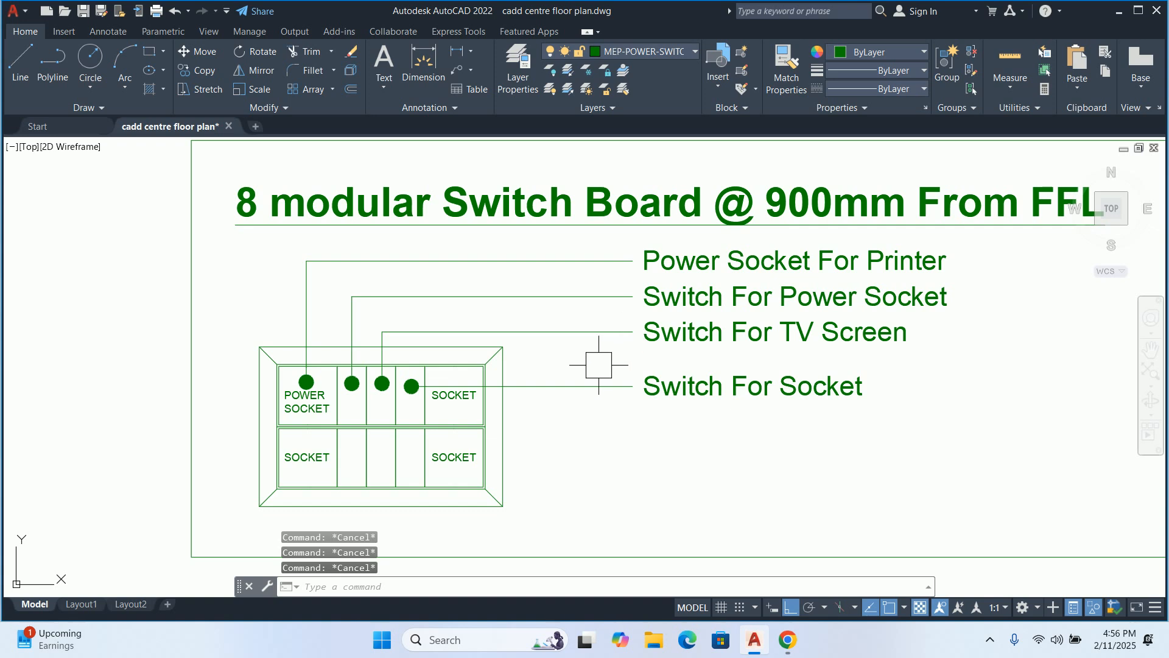
pyautogui.write('m')
pyautogui.press('Return')
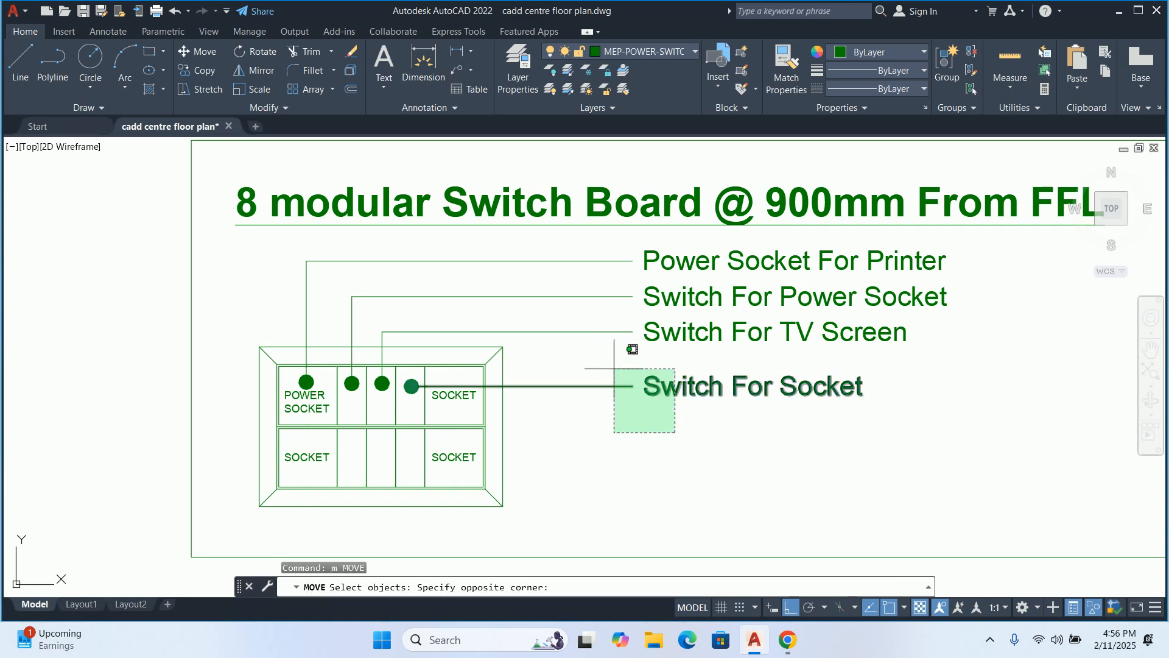
pyautogui.click(614, 368)
pyautogui.press('Escape')
# Stretch the Switch For TV Screen note and the horizontal part of its leader slightly downward
pyautogui.write('s')
pyautogui.press('Return')
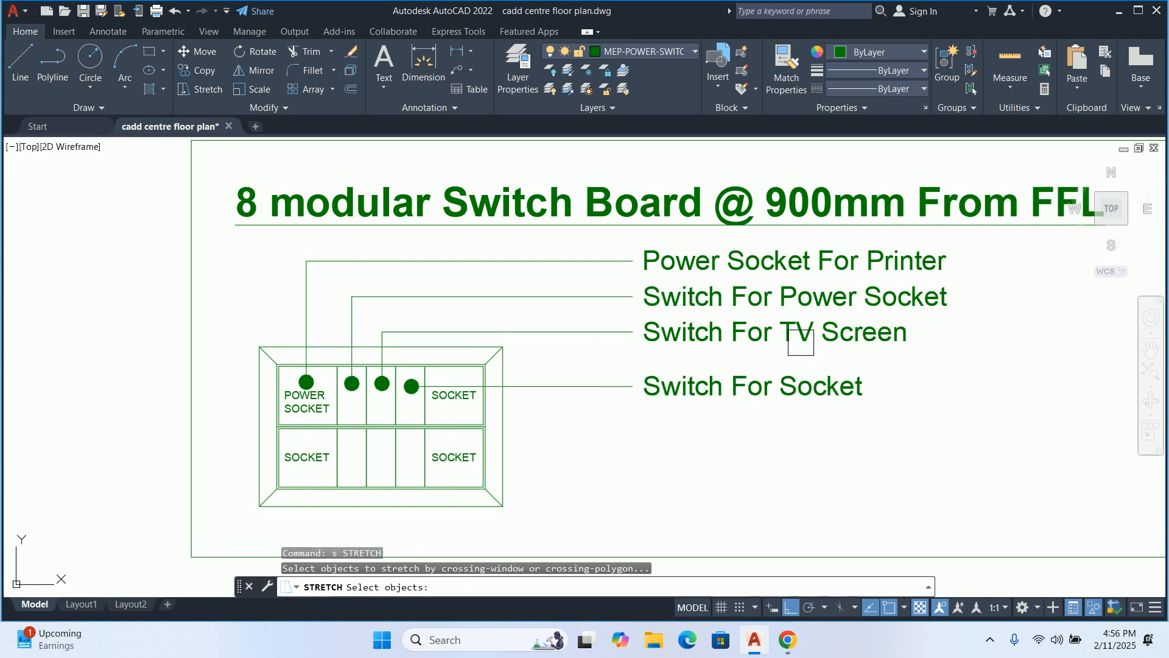
pyautogui.scroll(2, 826, 342)
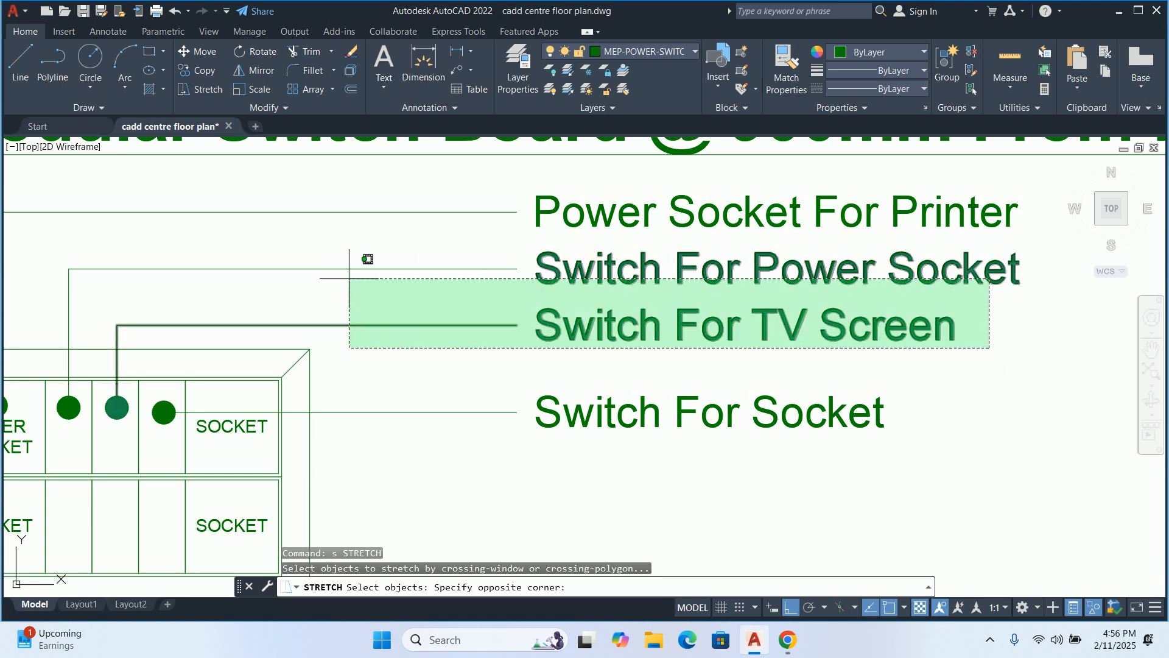
pyautogui.click(108, 295)
pyautogui.press('Return')
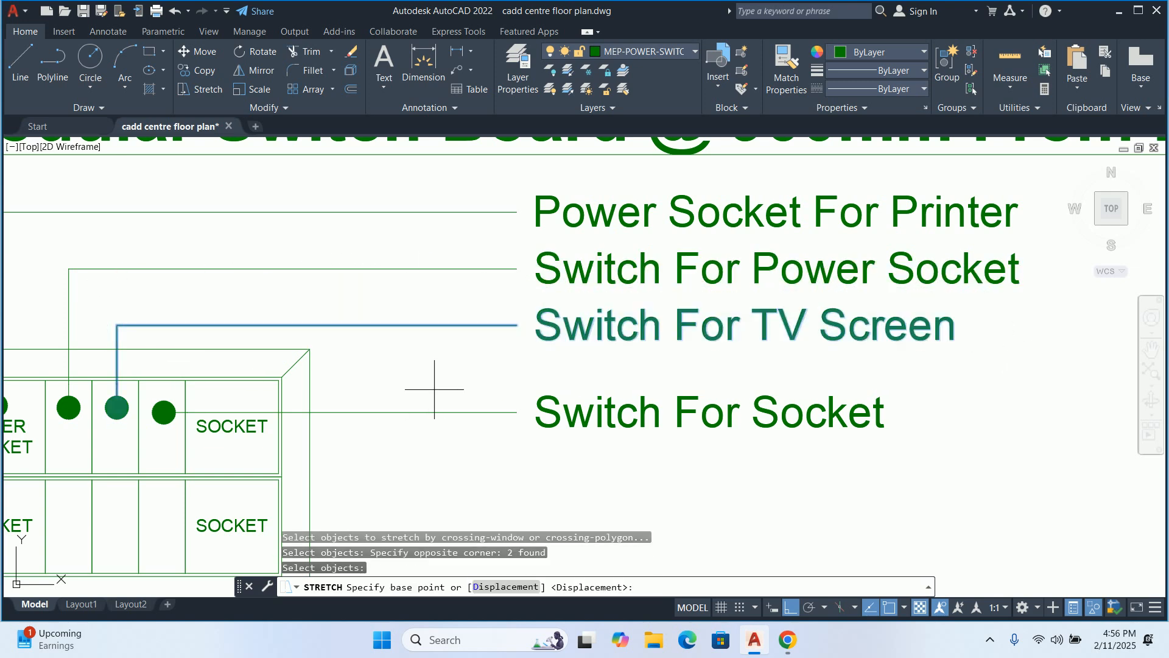
pyautogui.scroll(3, 417, 368)
pyautogui.click(405, 347)
pyautogui.click(409, 362)
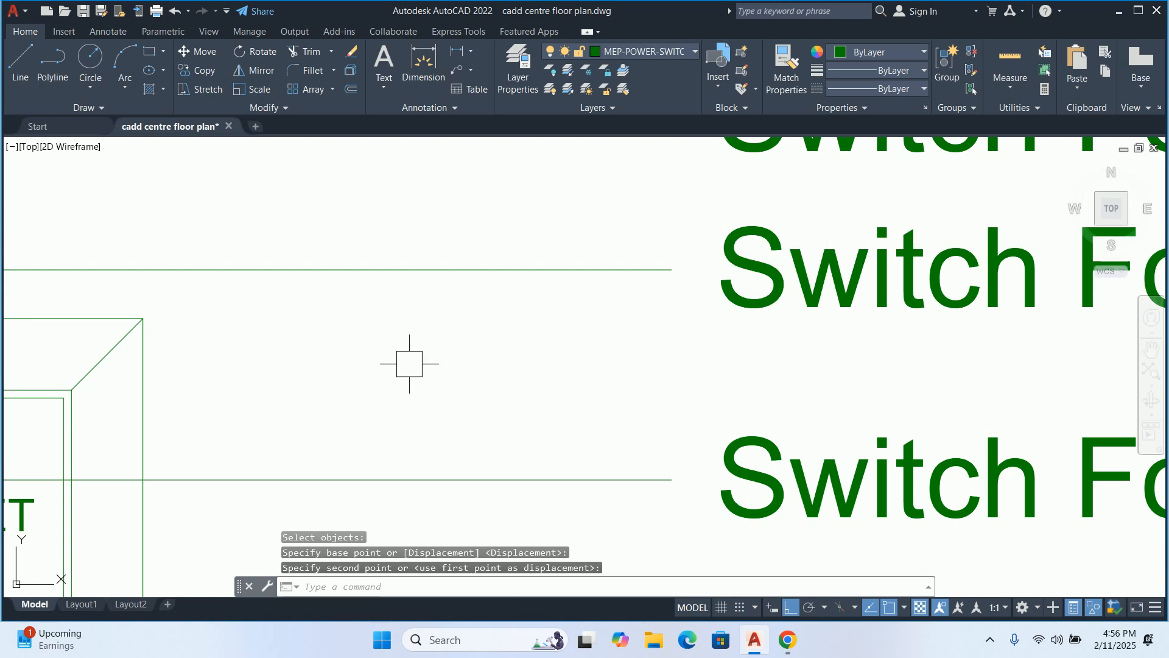
pyautogui.scroll(-4, 404, 360)
pyautogui.moveTo(399, 334); pyautogui.dragTo(396, 366, button='middle')
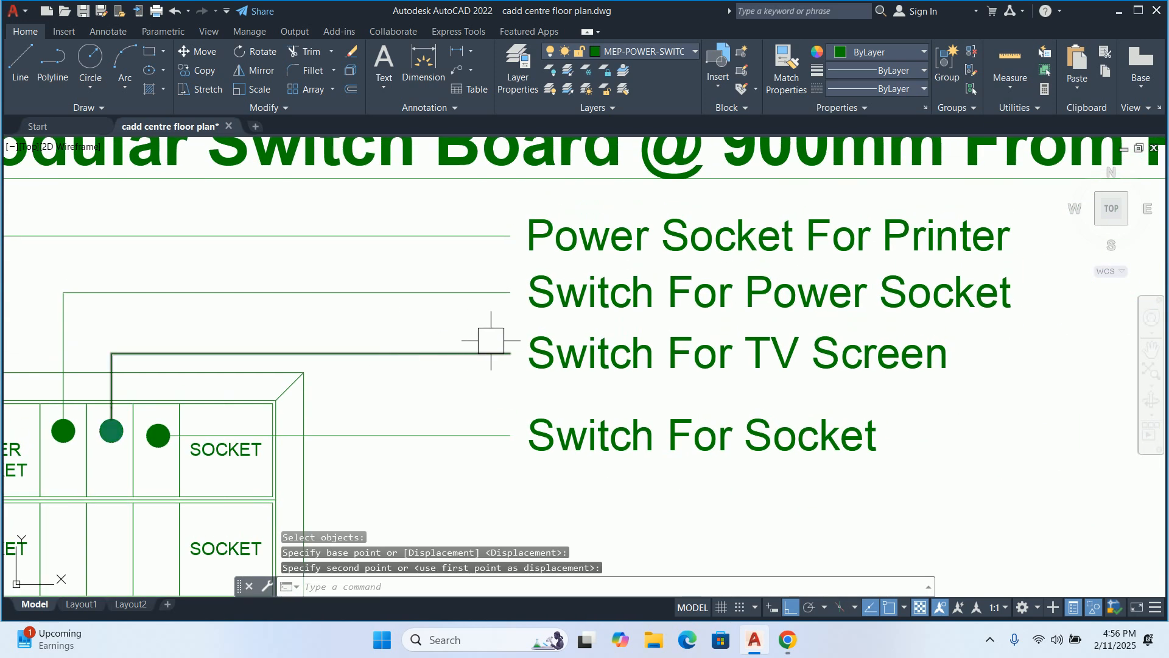
# Stretch the Switch For Power Socket note and the horizontal part of its leader slightly downward
pyautogui.press('Return')
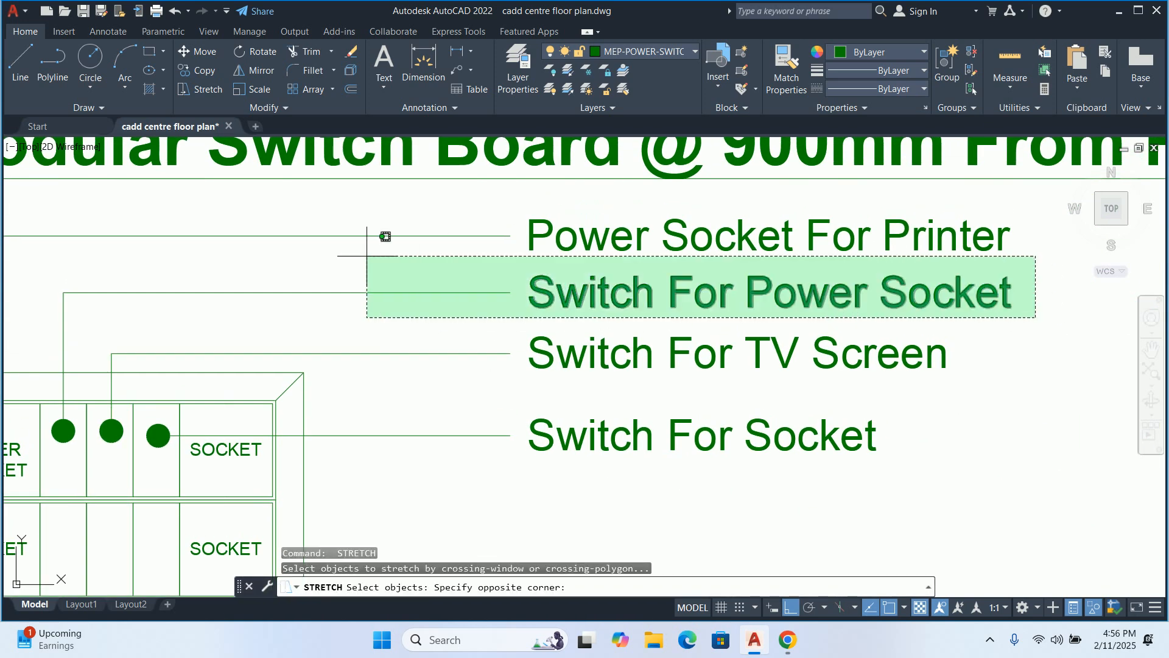
pyautogui.click(57, 265)
pyautogui.press('Return')
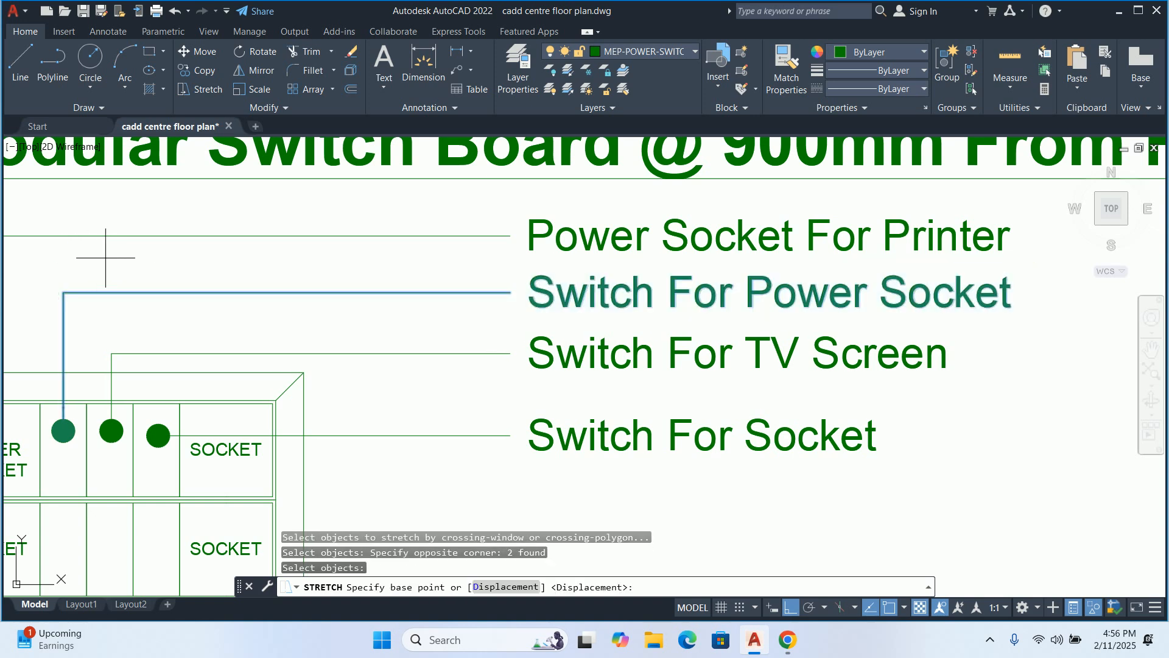
pyautogui.click(110, 258)
pyautogui.click(111, 262)
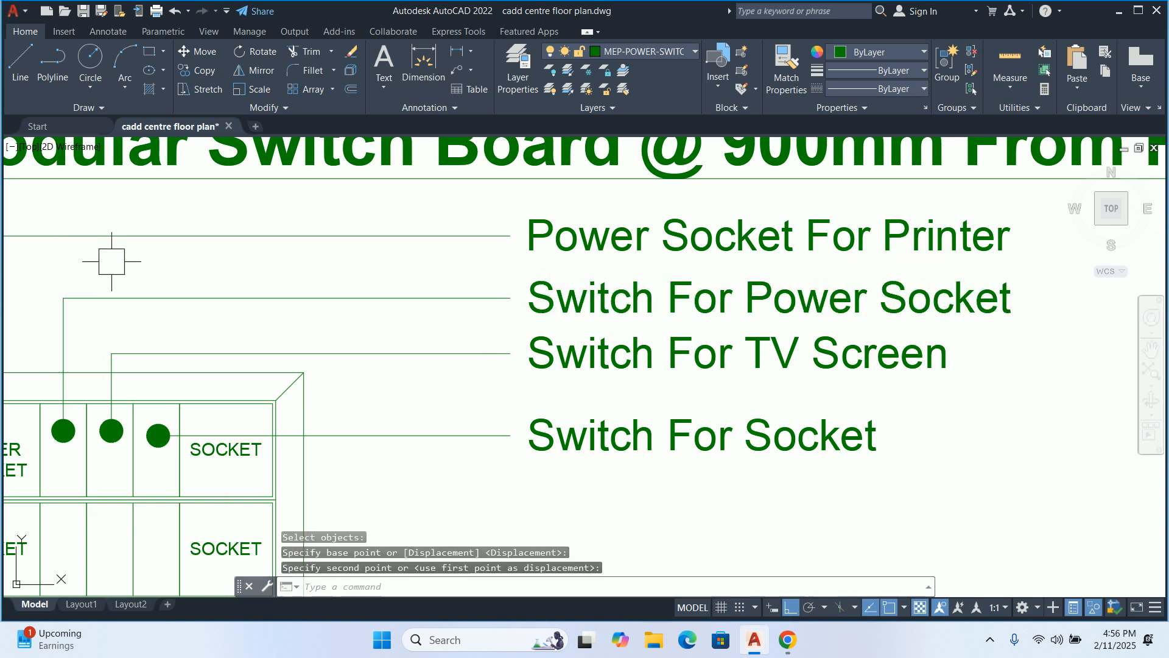
# Move the Switch For Socket note and its leader slightly up to level its dot with the neighbouring module dots
pyautogui.scroll(-2, 120, 265)
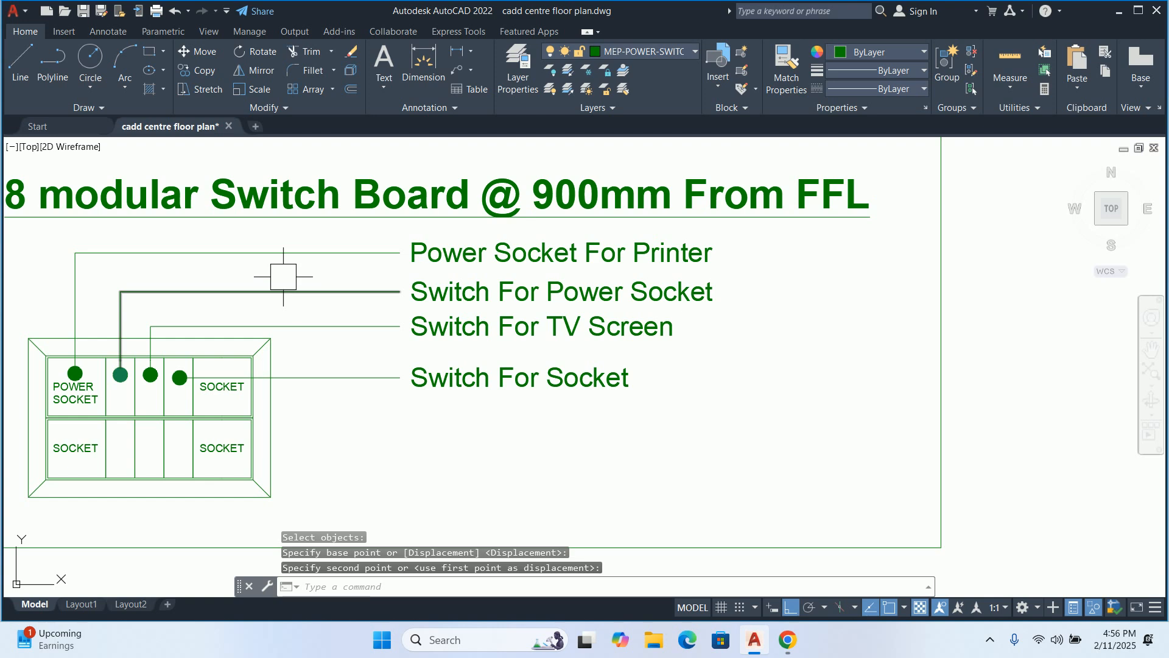
pyautogui.scroll(-2, 426, 326)
pyautogui.scroll(4, 405, 314)
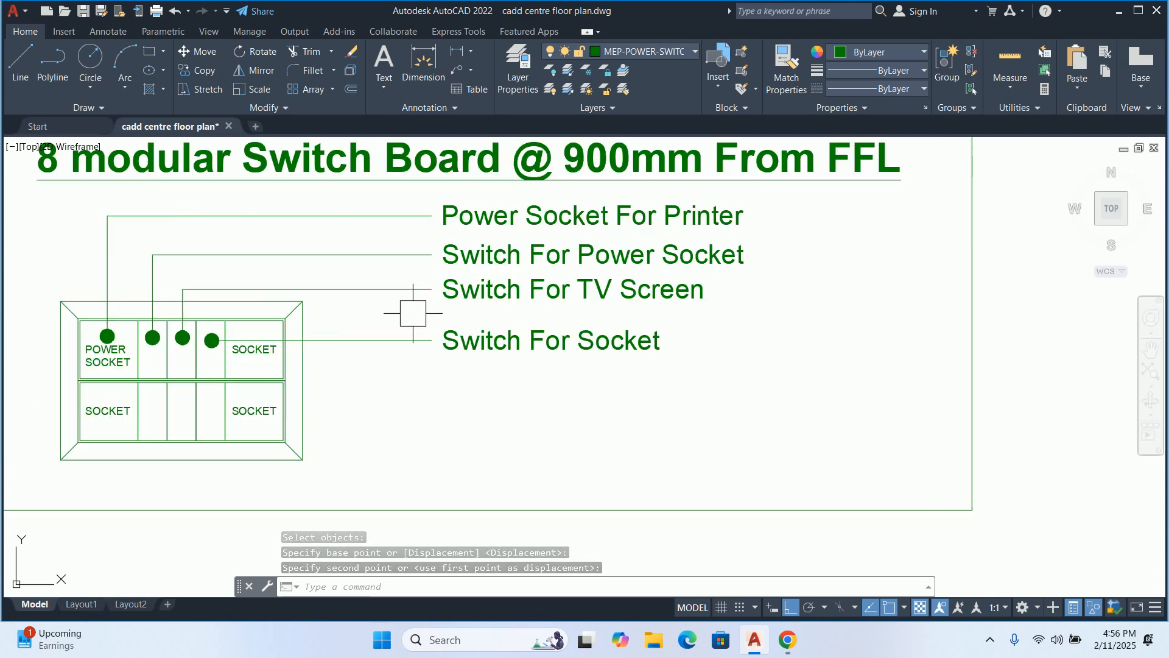
pyautogui.scroll(-2, 445, 323)
pyautogui.write('m')
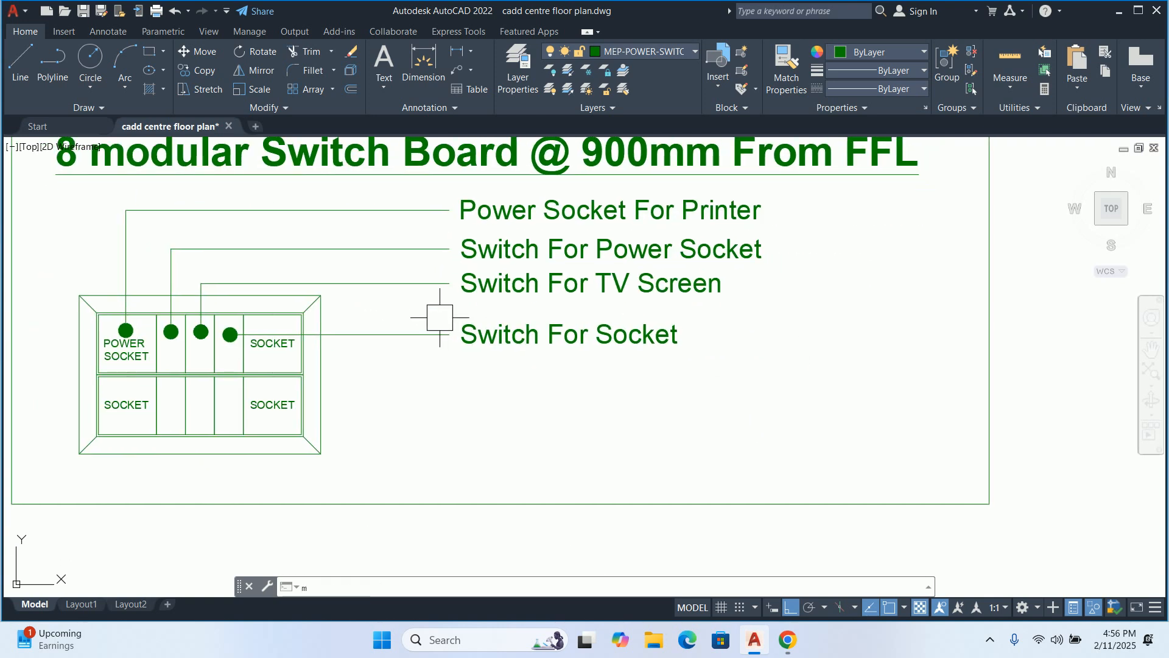
pyautogui.press('Return')
pyautogui.click(522, 399)
pyautogui.click(408, 321)
pyautogui.press('Return')
pyautogui.click(402, 388)
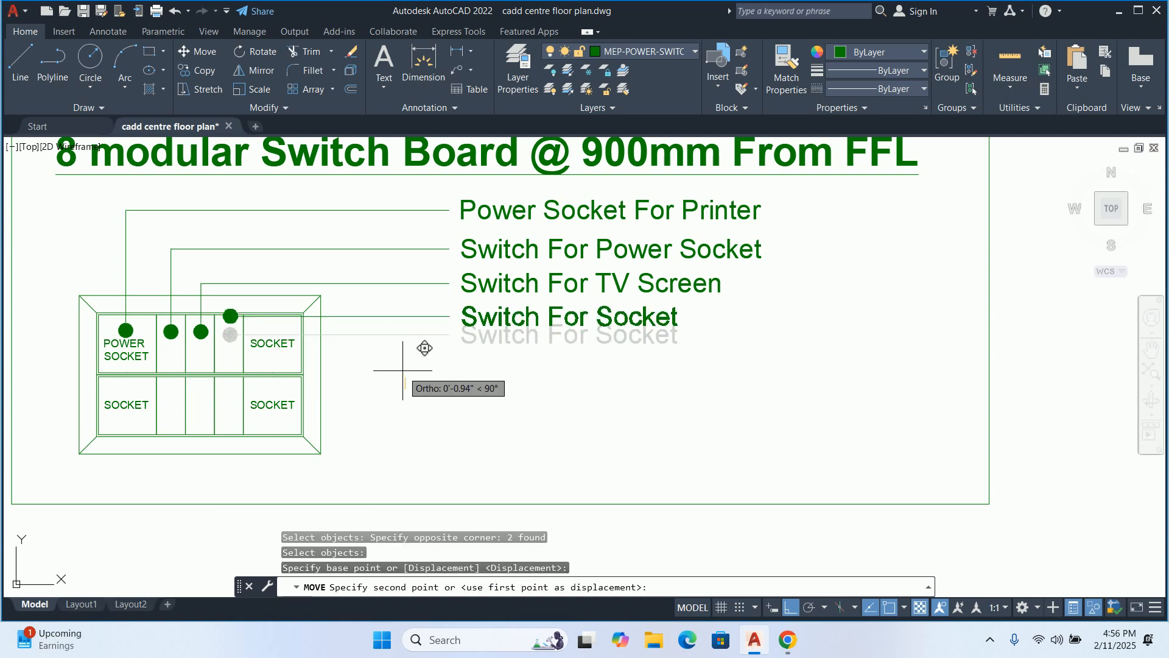
pyautogui.click(402, 383)
pyautogui.press('Escape')
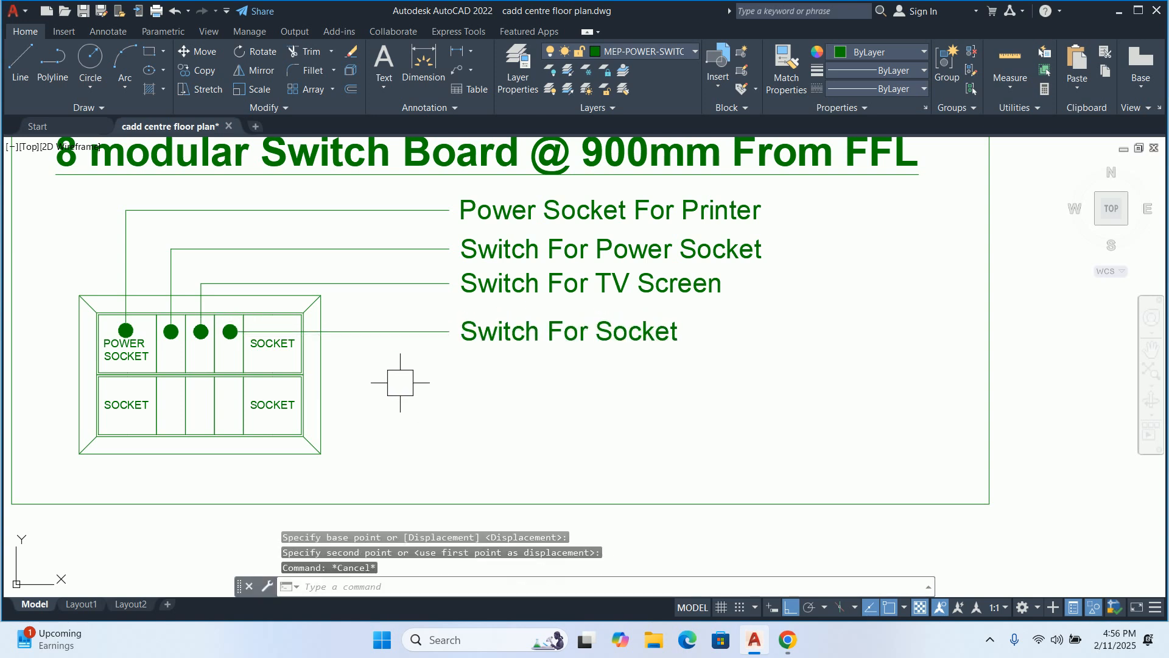
pyautogui.press('Escape')
# Draw a horizontal leader from the upper row's last socket module out to the ends of the leaders above
pyautogui.write('le')
pyautogui.press('Return')
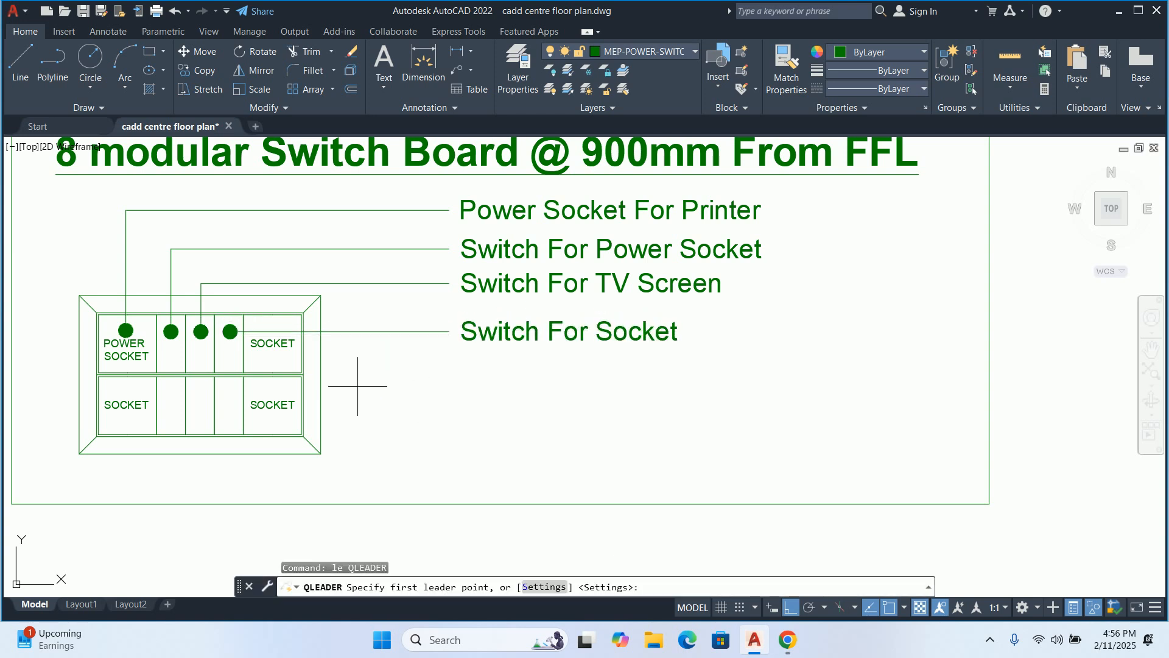
pyautogui.scroll(2, 338, 374)
pyautogui.click(246, 353)
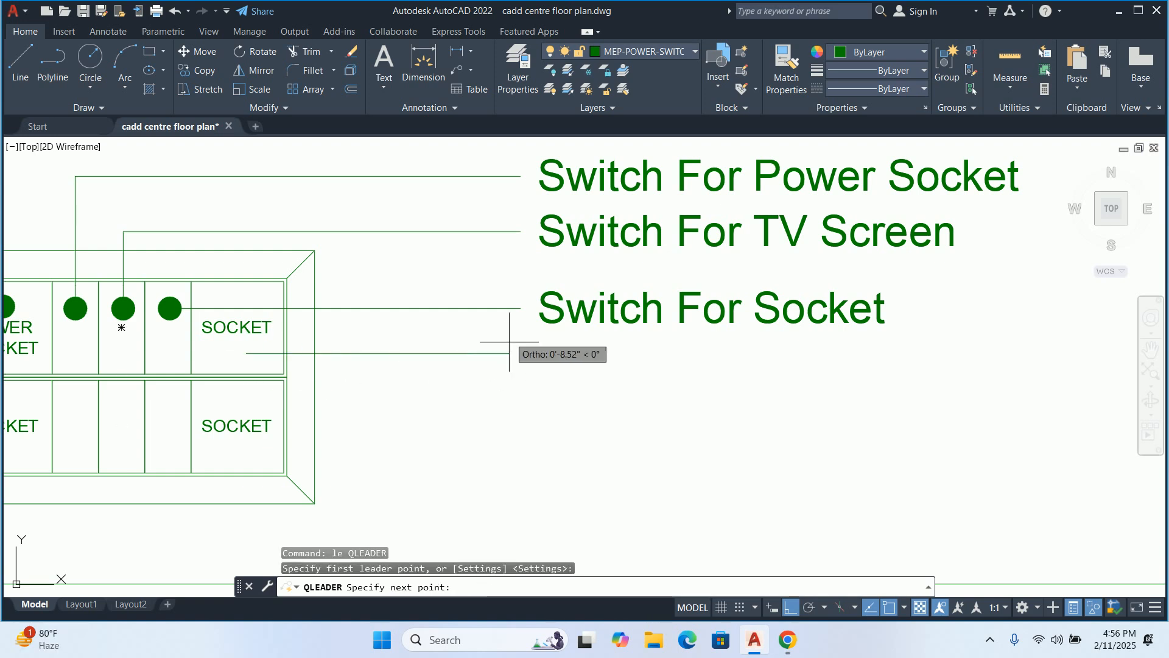
pyautogui.press('Escape')
pyautogui.press('Escape')
pyautogui.press('Escape')
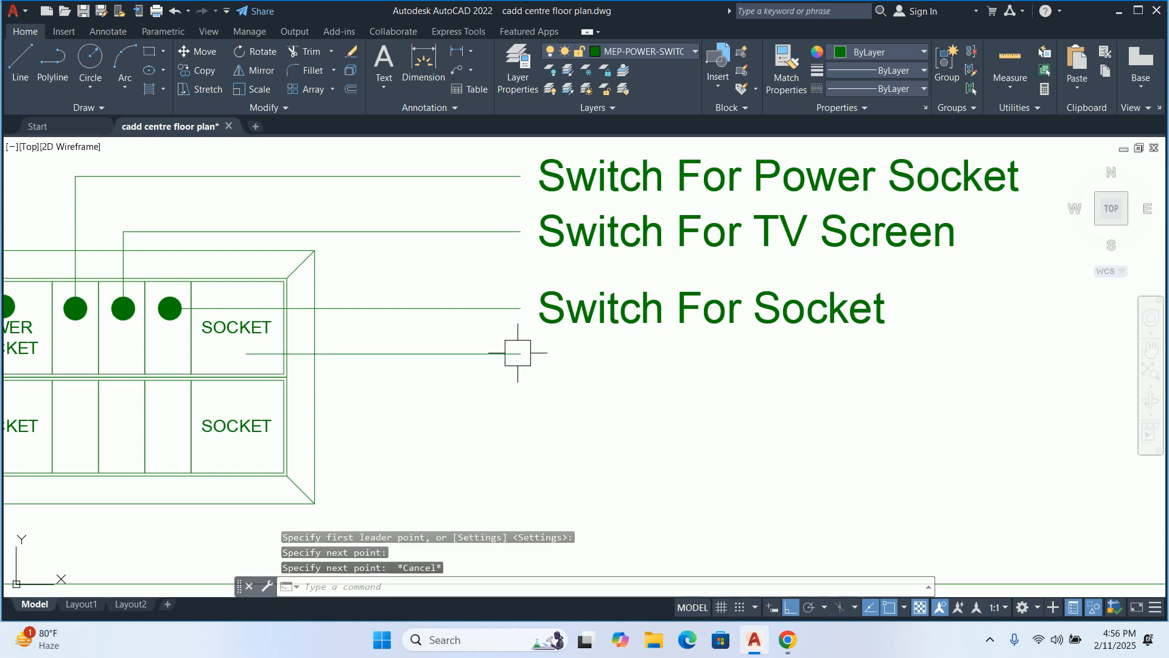
pyautogui.scroll(-4, 505, 348)
pyautogui.write('ci')
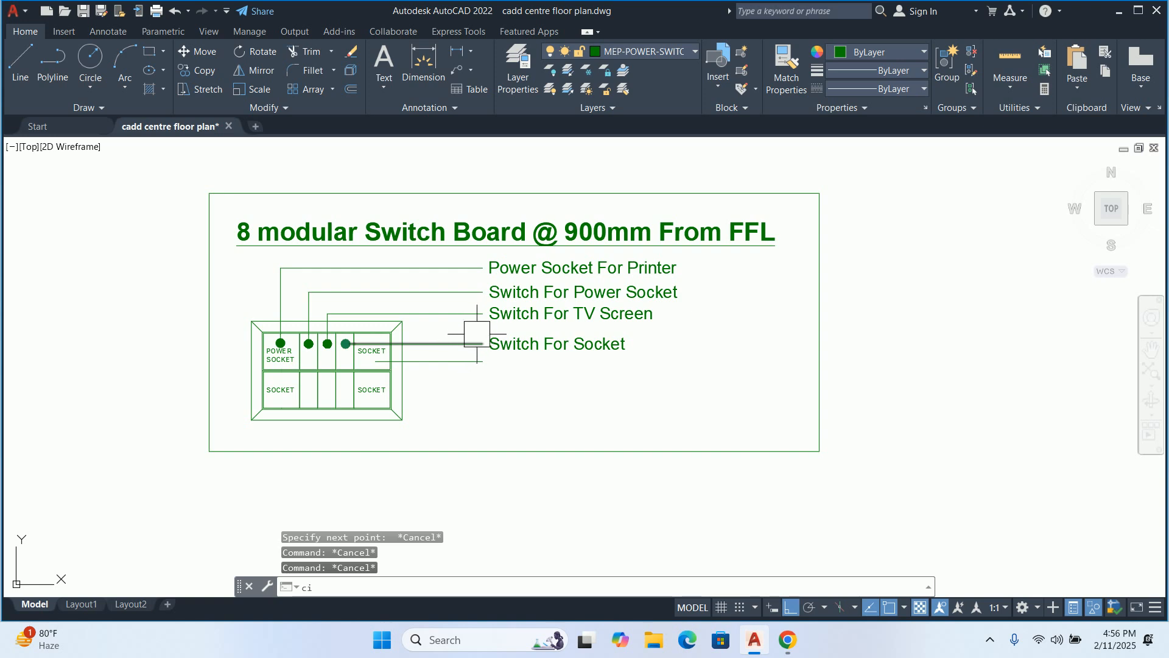
pyautogui.press('Escape')
pyautogui.doubleClick(495, 281)
pyautogui.press('Escape')
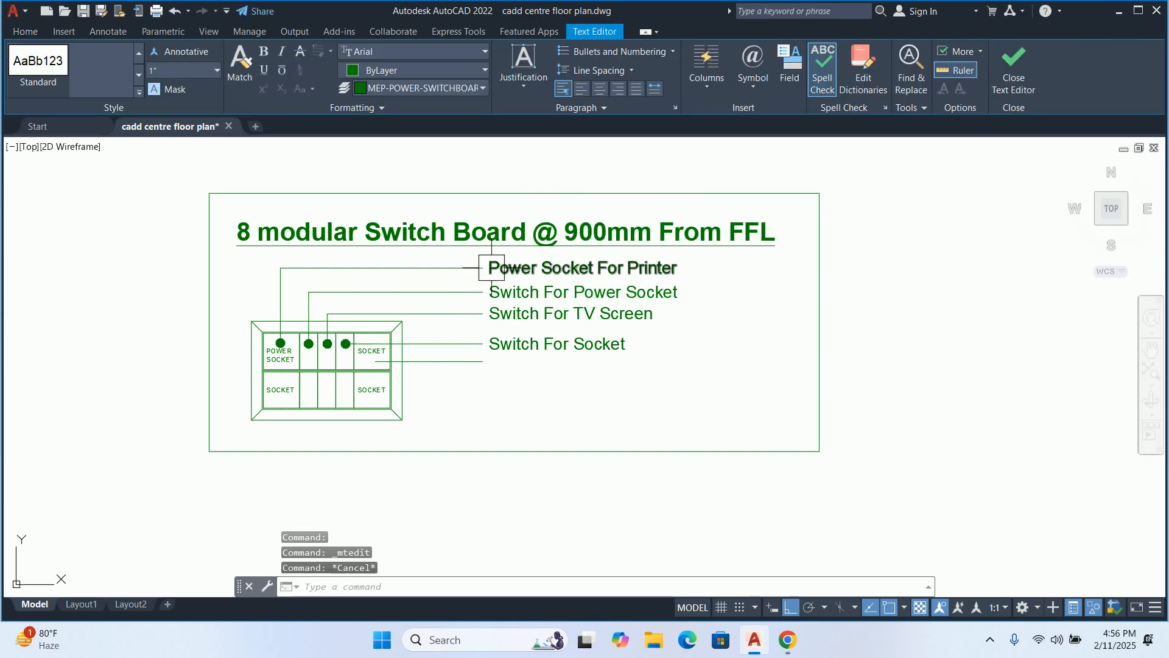
# Change the printer note to read "12 Amp Power Socket For Printer" and widen its text box to fit one line
pyautogui.doubleClick(494, 265)
pyautogui.write('12 ')
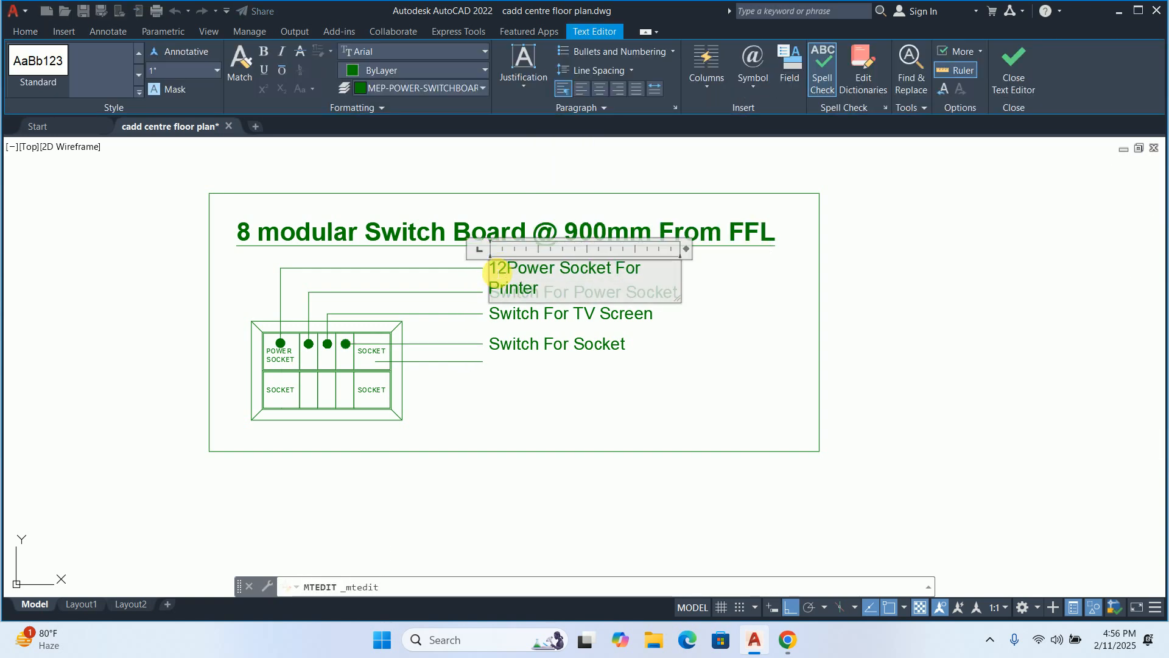
pyautogui.write('Amp')
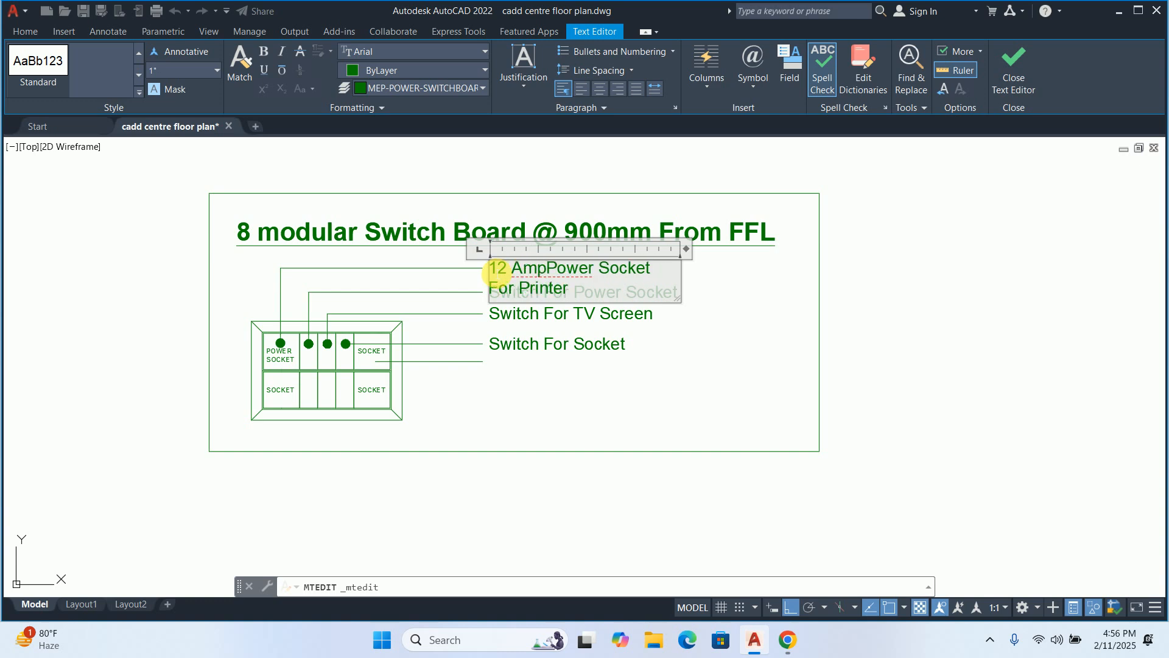
pyautogui.moveTo(693, 248); pyautogui.dragTo(769, 243)
pyautogui.press('Escape')
pyautogui.press('Escape')
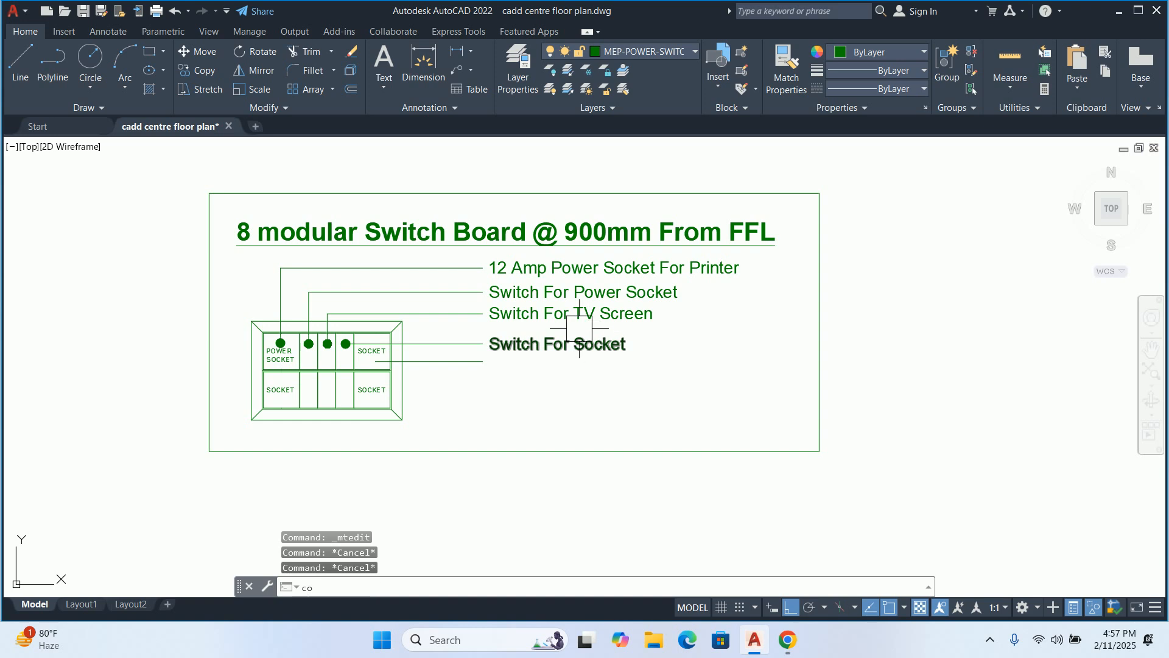
# Copy the printer note and the Switch For Power Socket note down, aligning the printer copy with the upper socket module's leader end
pyautogui.press('Return')
pyautogui.click(503, 268)
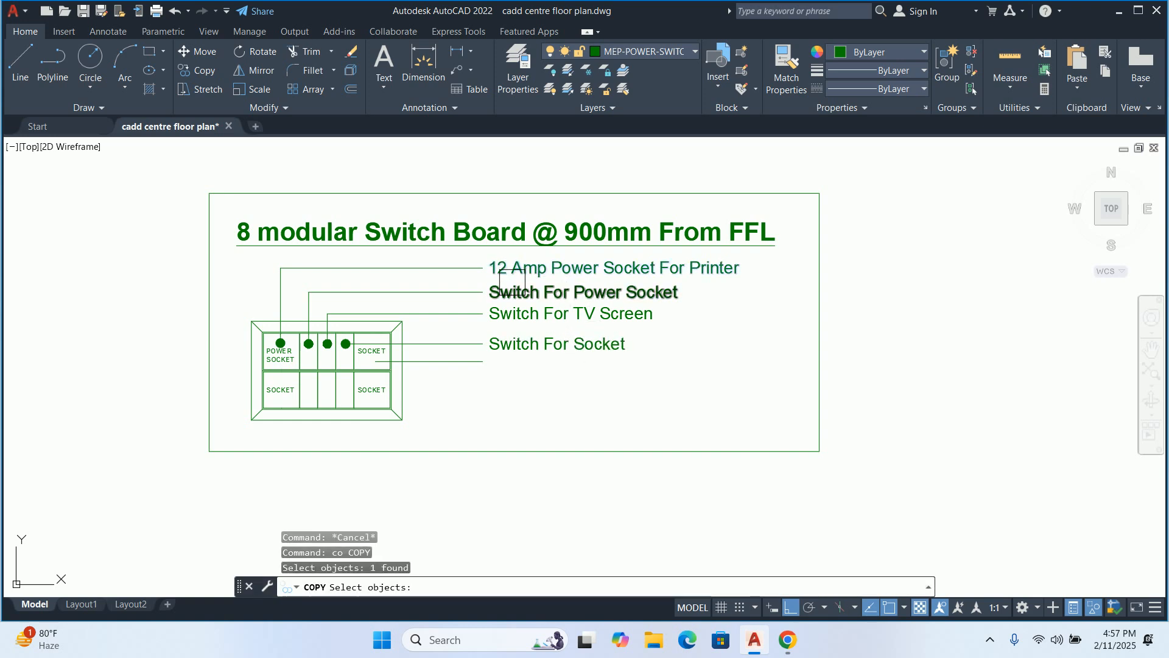
pyautogui.scroll(4, 512, 282)
pyautogui.click(511, 281)
pyautogui.press('Return')
pyautogui.click(435, 246)
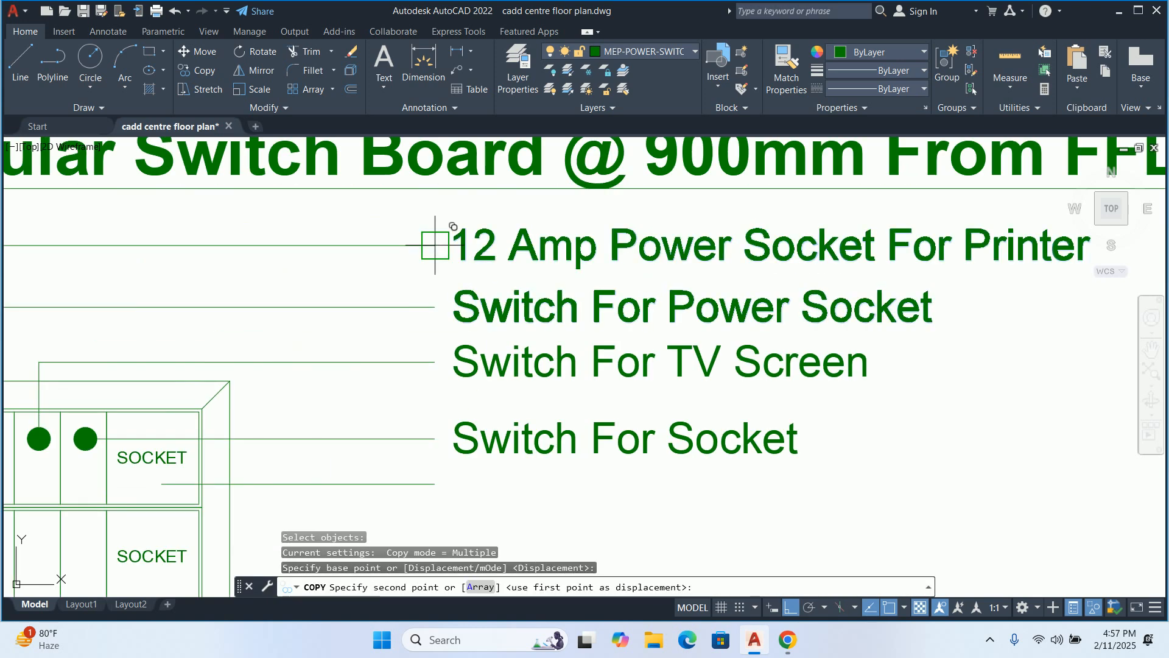
pyautogui.moveTo(432, 314); pyautogui.dragTo(439, 254, button='middle')
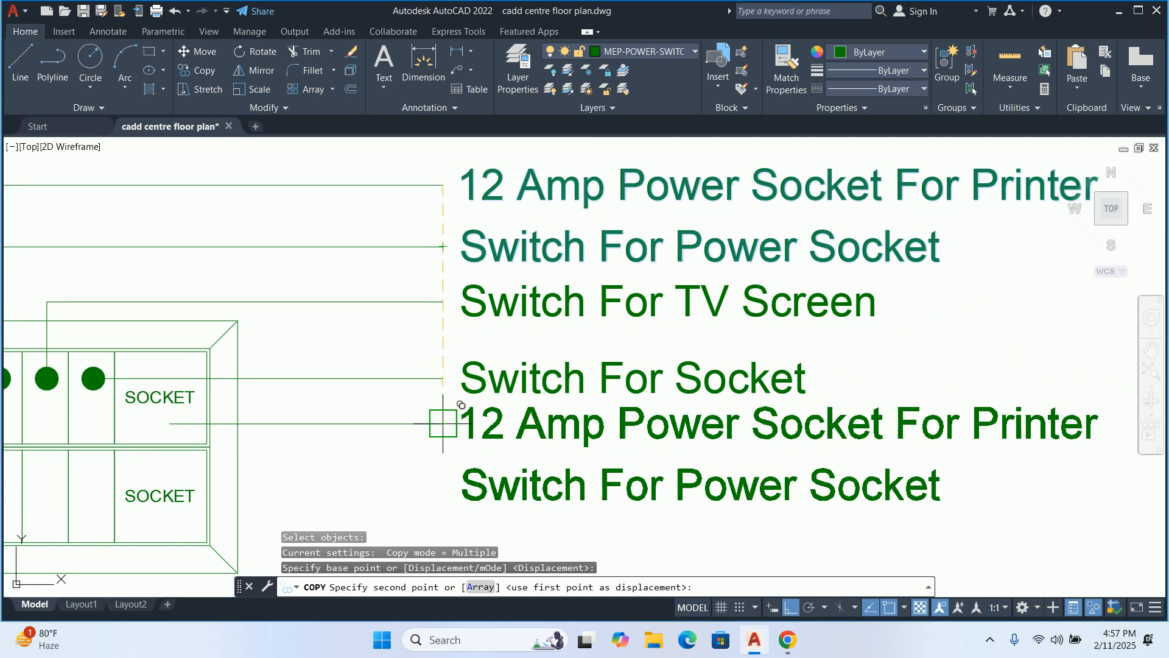
pyautogui.click(443, 422)
pyautogui.press('Escape')
# Change the copied printer note to read "6 Amp Socket For Wify Router"
pyautogui.moveTo(506, 471); pyautogui.dragTo(404, 469, button='middle')
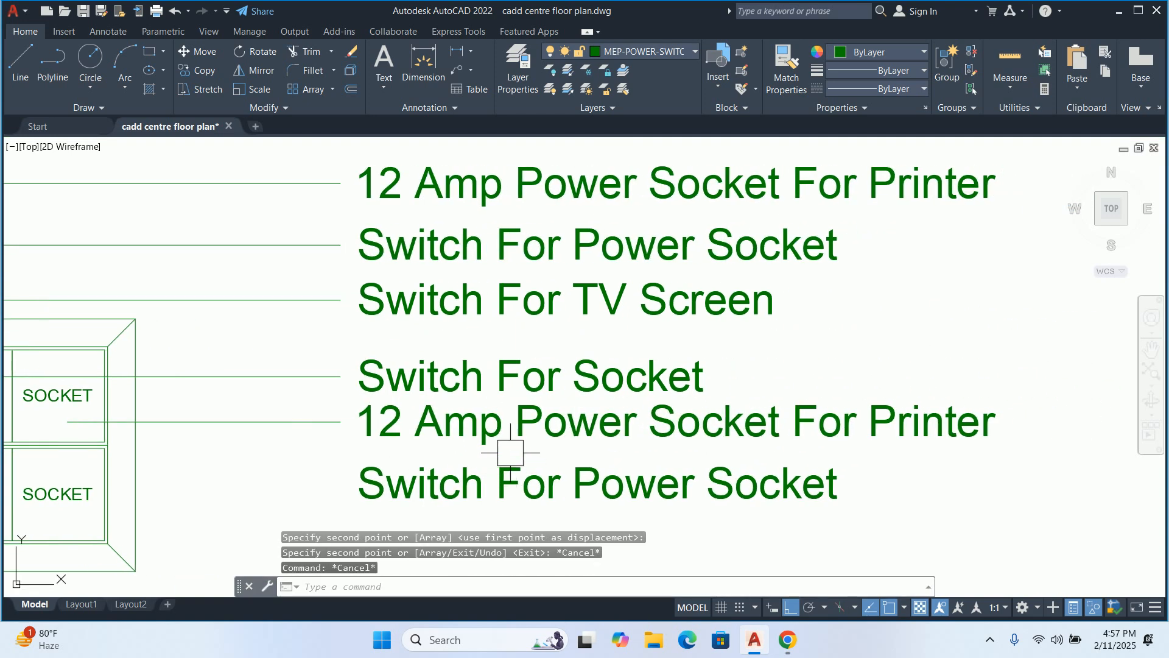
pyautogui.click(510, 452)
pyautogui.doubleClick(418, 422)
pyautogui.moveTo(417, 423); pyautogui.dragTo(220, 430)
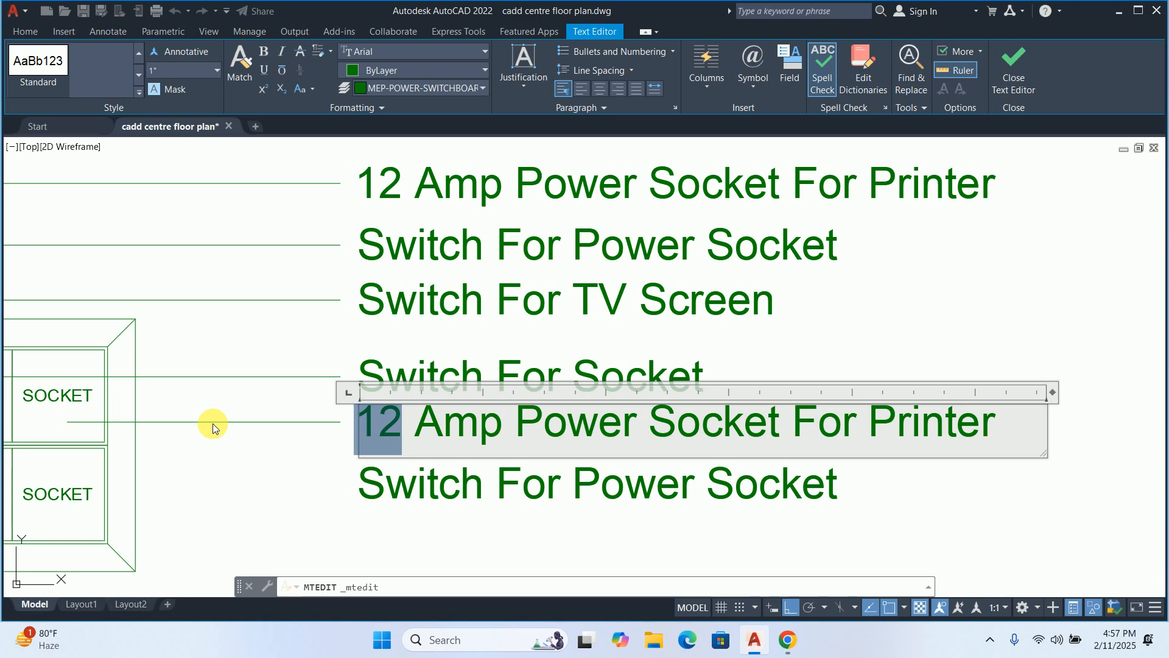
pyautogui.write('6')
pyautogui.moveTo(505, 423); pyautogui.dragTo(609, 433)
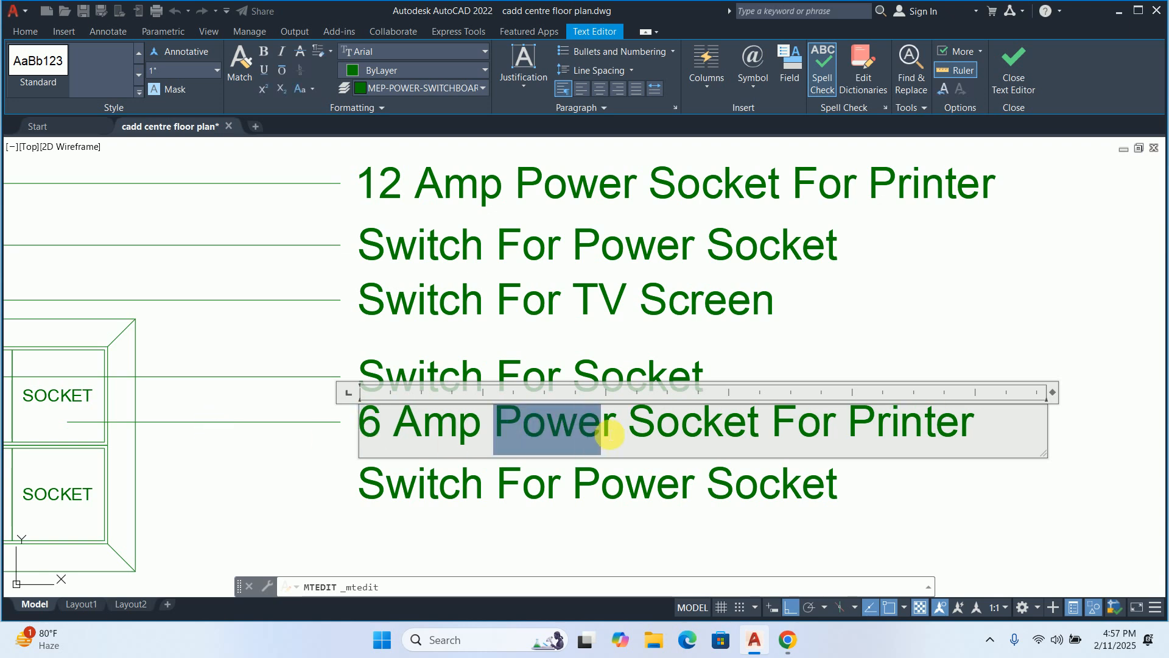
pyautogui.press('Delete')
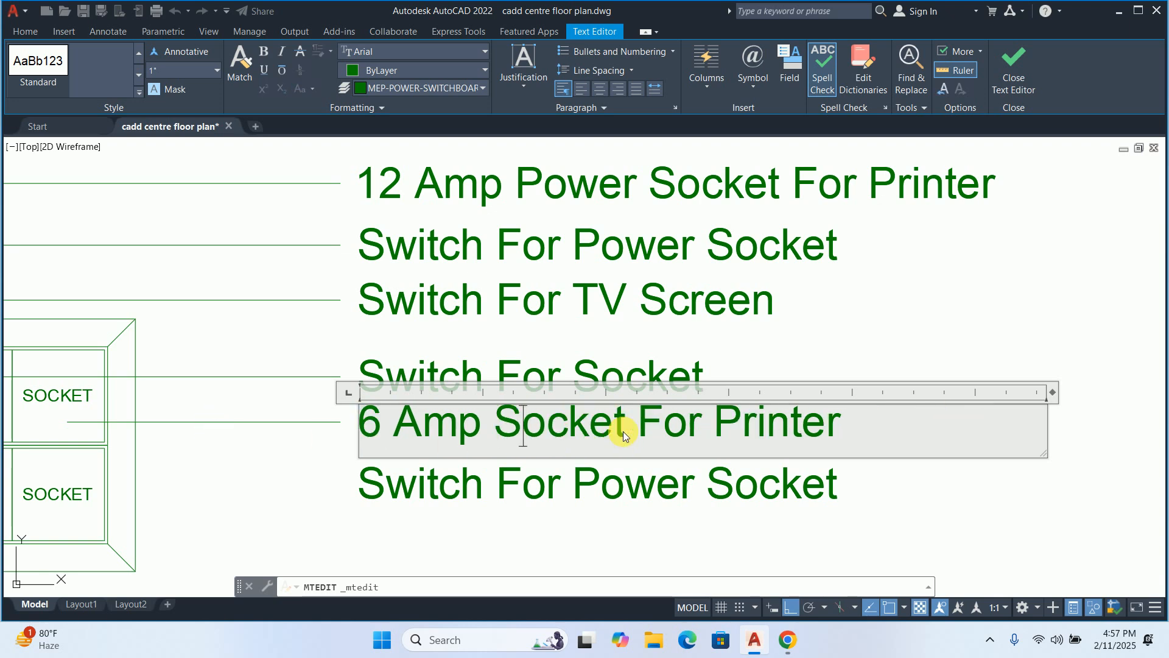
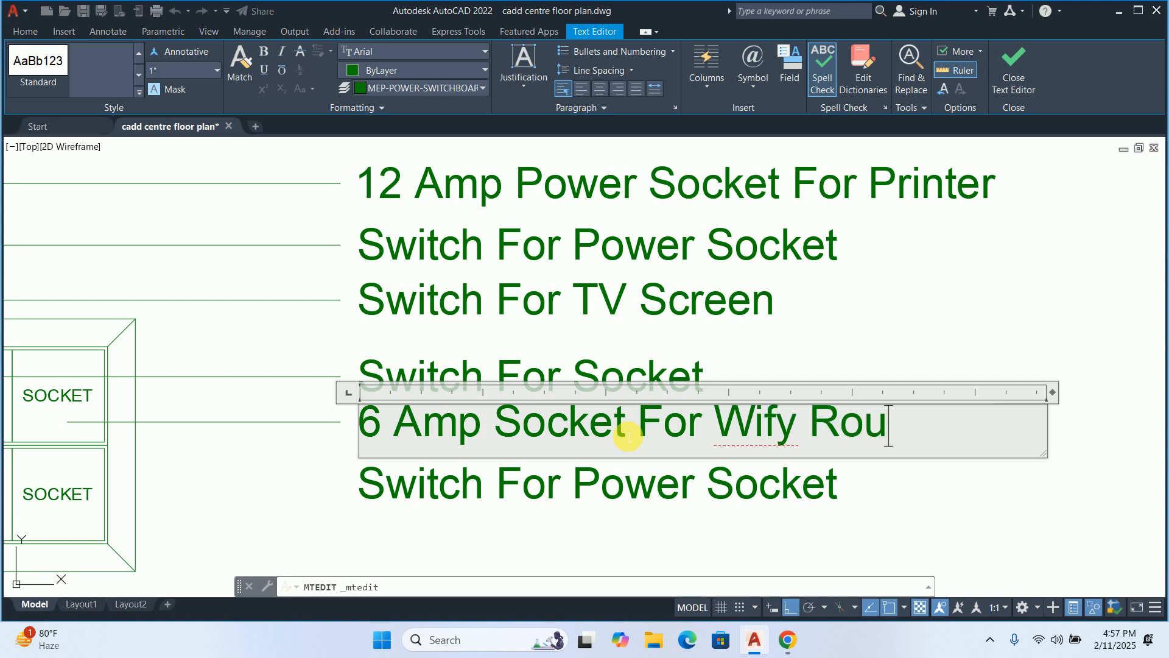
pyautogui.click(1088, 341)
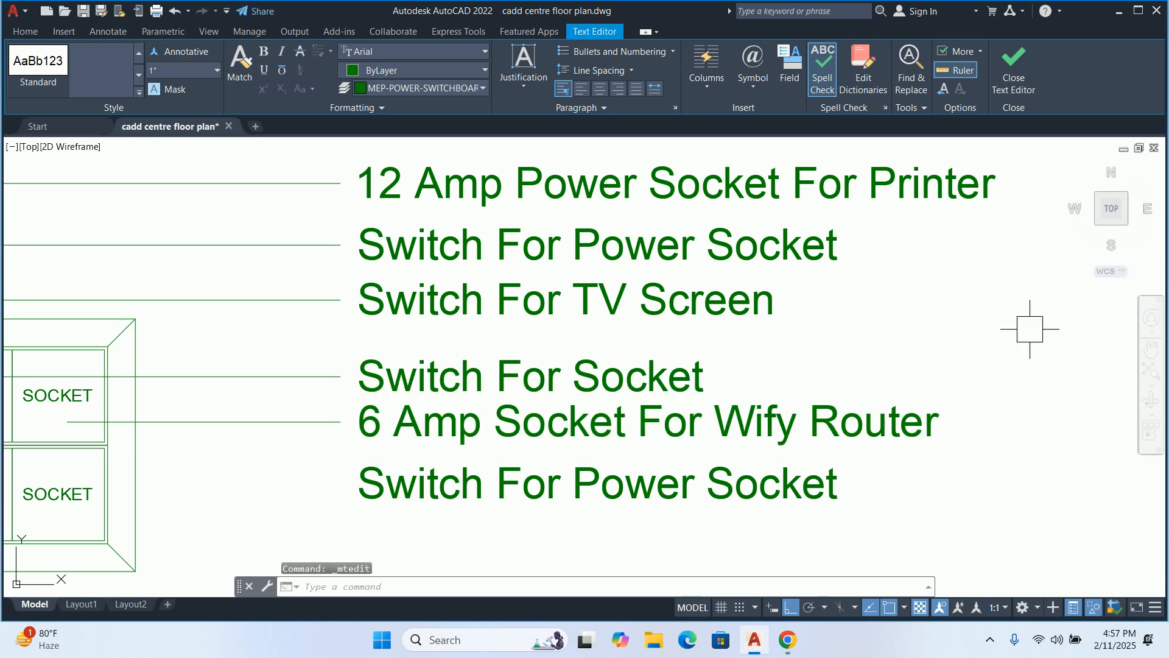
pyautogui.press('Escape')
pyautogui.press('Escape')
pyautogui.press('Escape')
# Remove the word "Router" from the note so it reads "6 Amp Socket For Wify"
pyautogui.scroll(-5, 757, 313)
pyautogui.scroll(3, 685, 356)
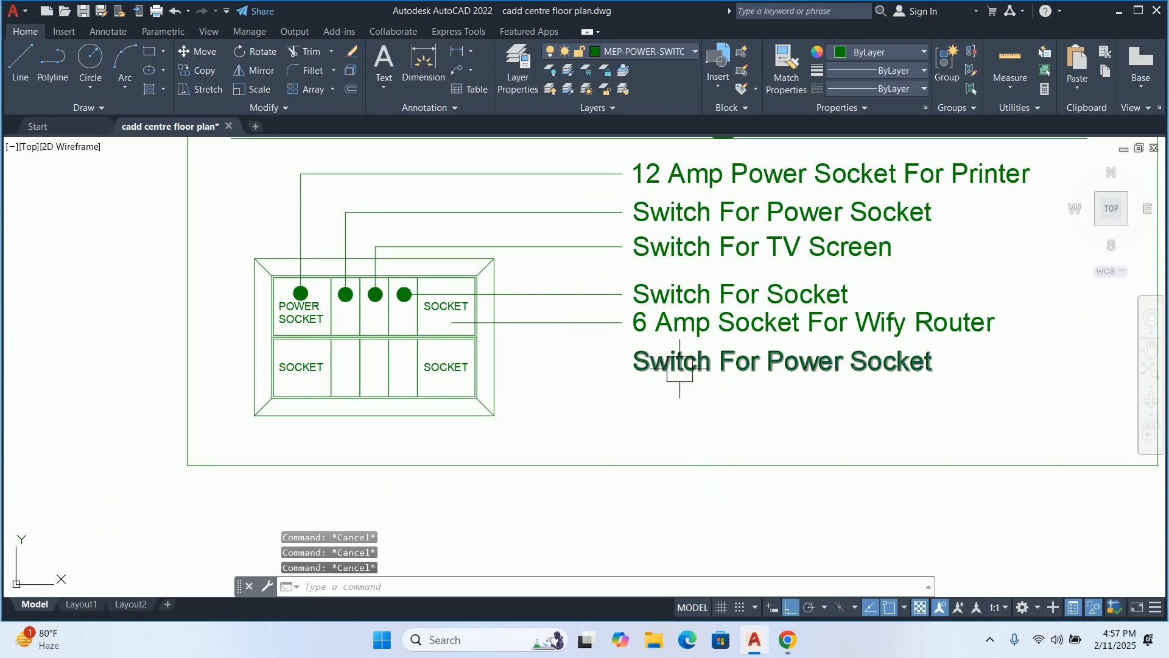
pyautogui.doubleClick(954, 322)
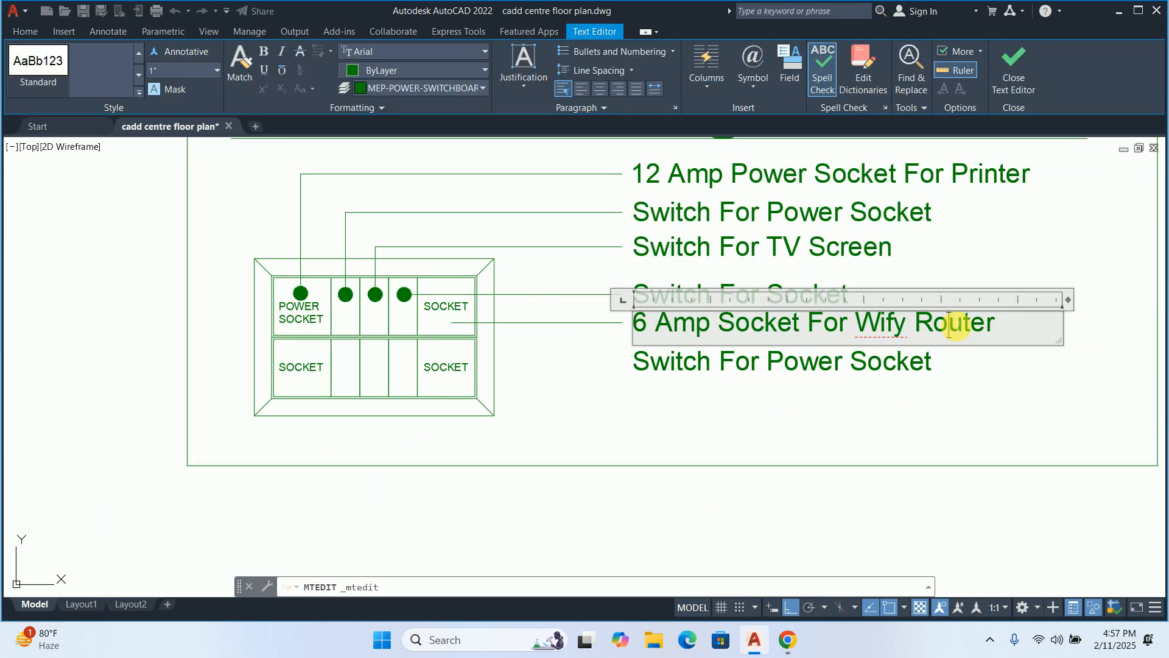
pyautogui.moveTo(995, 327); pyautogui.dragTo(925, 328)
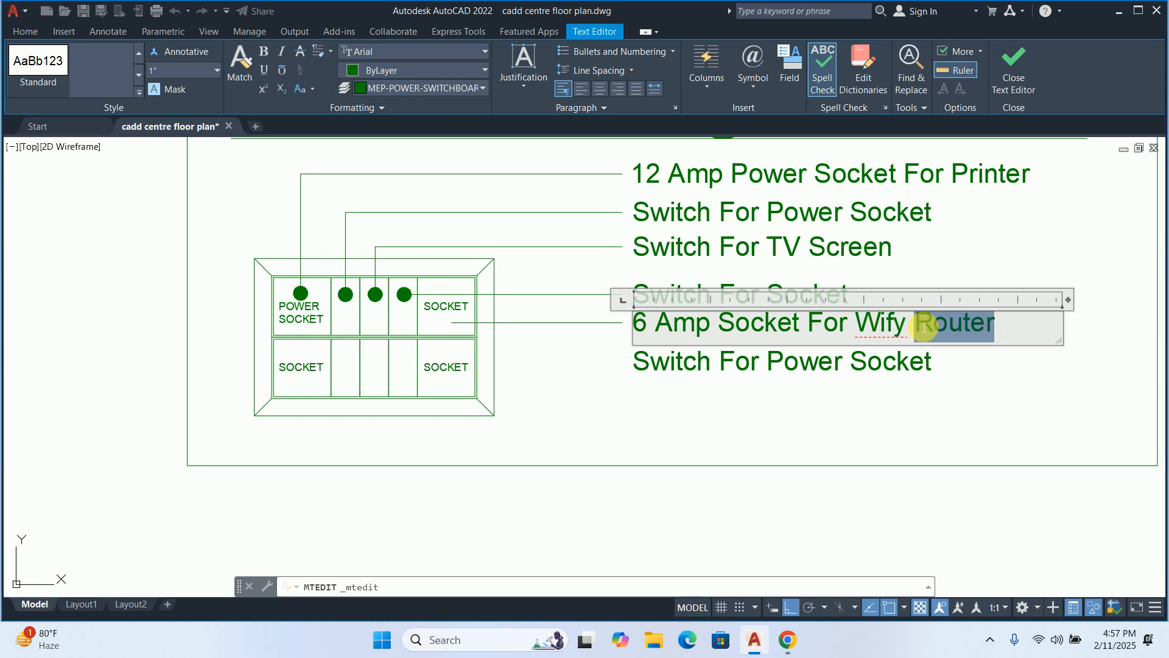
pyautogui.press('BackSpace')
pyautogui.press('Escape')
pyautogui.press('Escape')
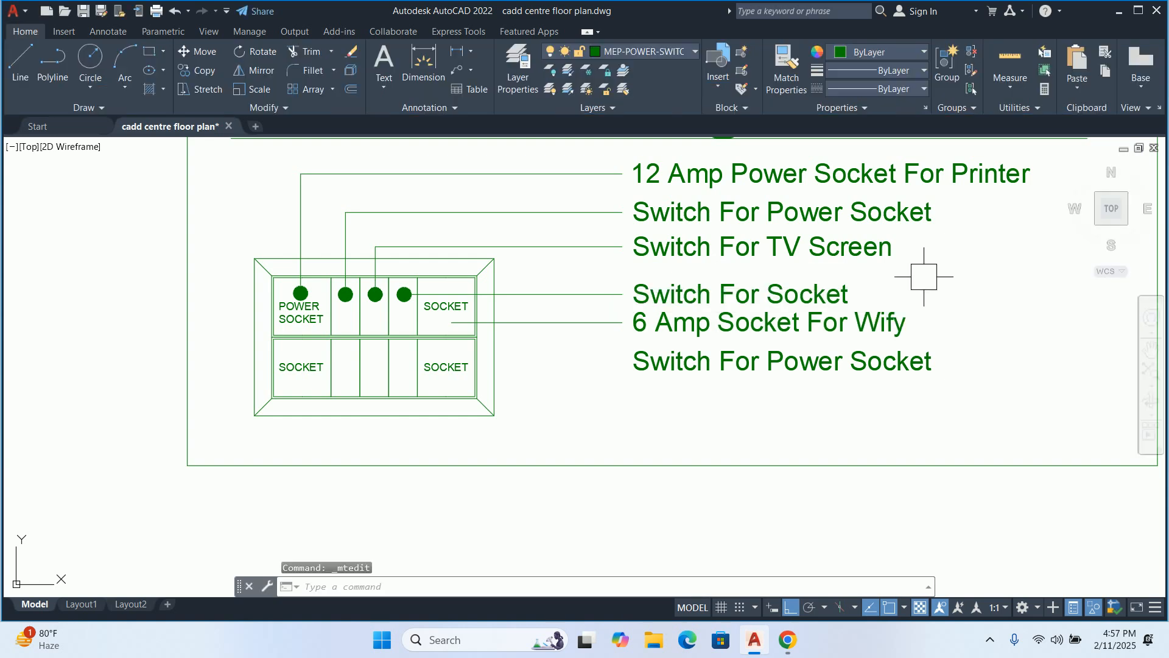
# Match the Wify socket's leader line to the properties of the Switch For Socket leader, including its dot
pyautogui.write('ma')
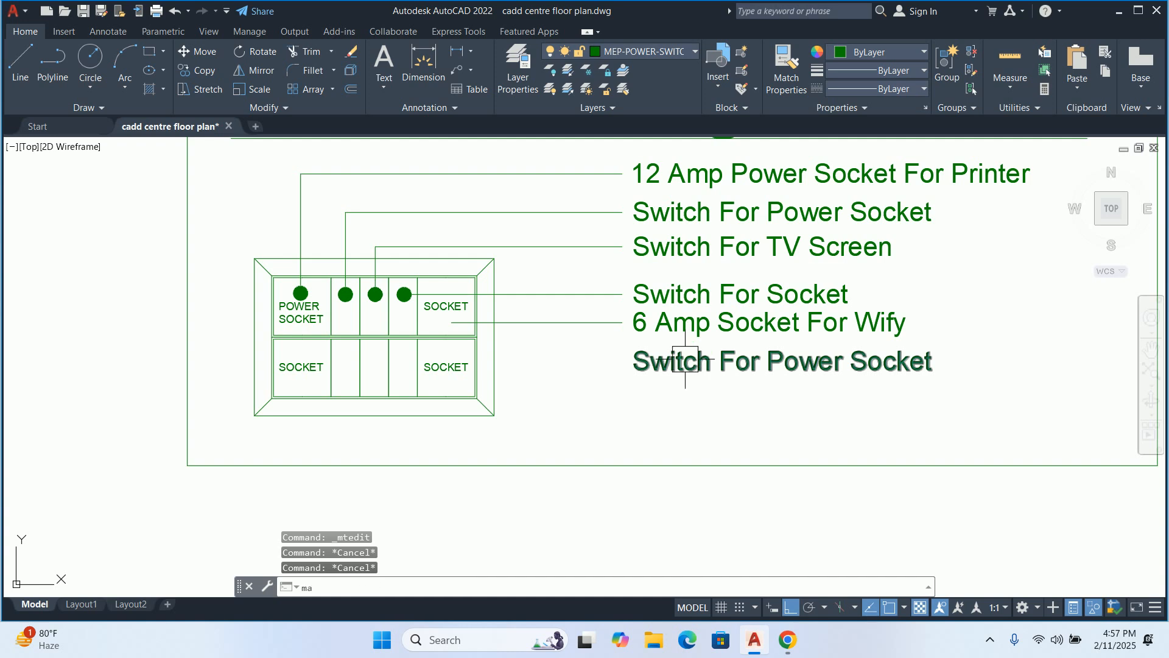
pyautogui.press('Return')
pyautogui.scroll(2, 606, 337)
pyautogui.click(548, 264)
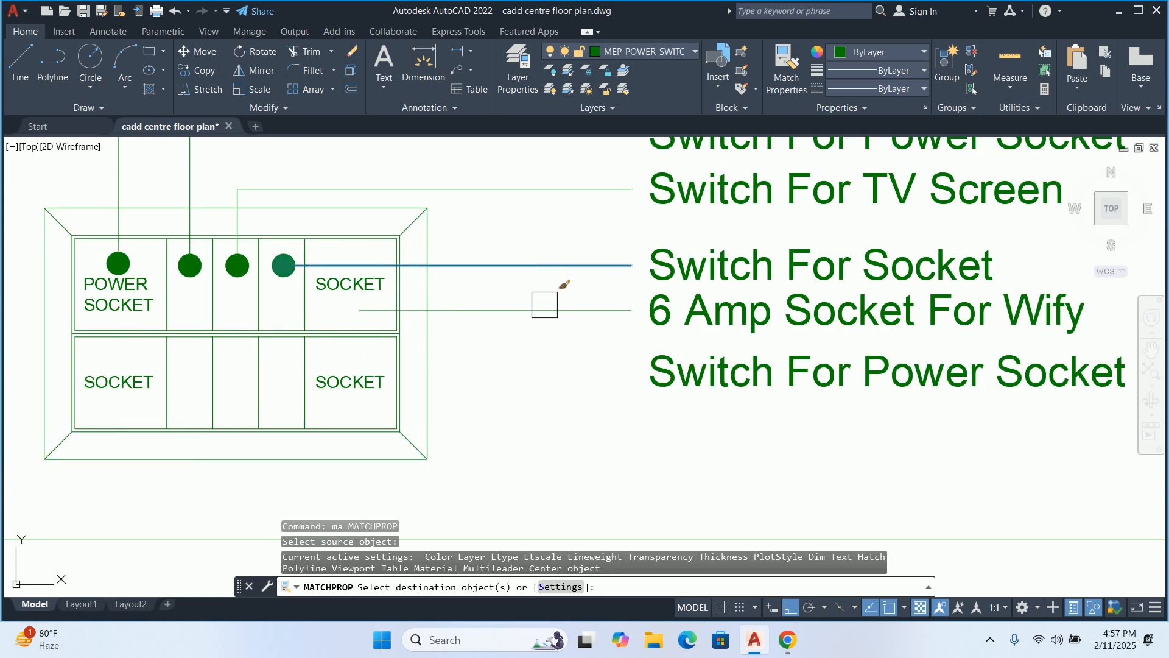
pyautogui.click(543, 310)
pyautogui.press('Escape')
pyautogui.moveTo(529, 326); pyautogui.dragTo(543, 282, button='middle')
pyautogui.press('Escape')
pyautogui.press('Escape')
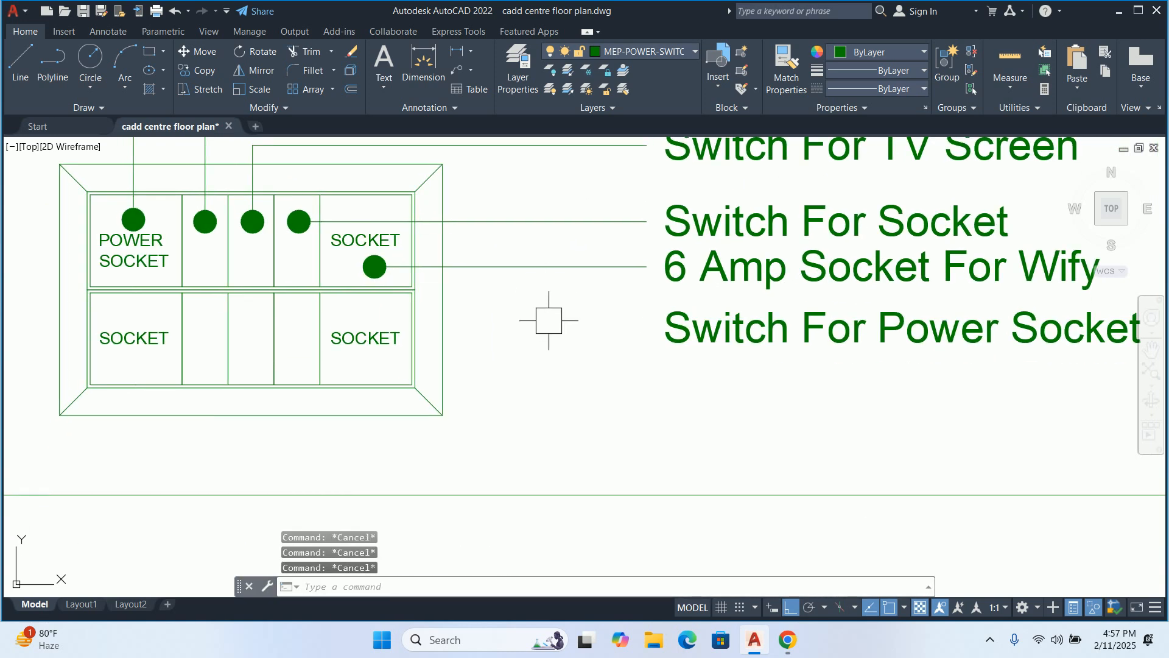
# Move the Switch For Socket note
pyautogui.moveTo(629, 334); pyautogui.dragTo(615, 339, button='middle')
pyautogui.moveTo(464, 320); pyautogui.dragTo(468, 334, button='middle')
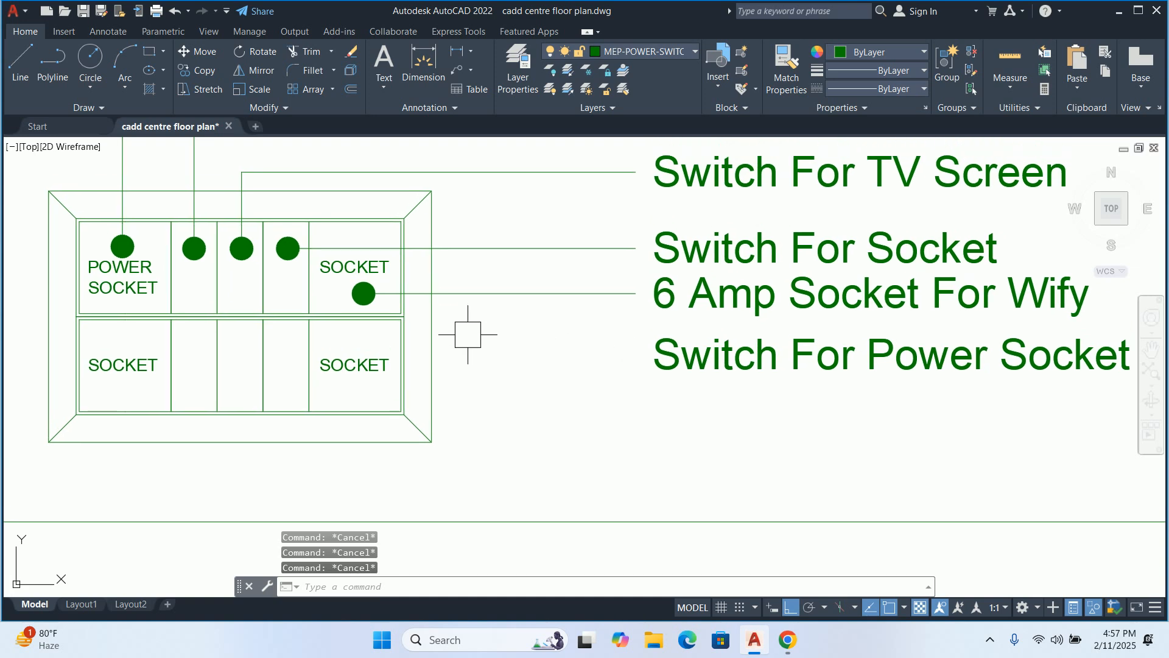
pyautogui.moveTo(638, 275); pyautogui.dragTo(599, 333, button='middle')
pyautogui.write('m')
pyautogui.press('Return')
pyautogui.click(633, 292)
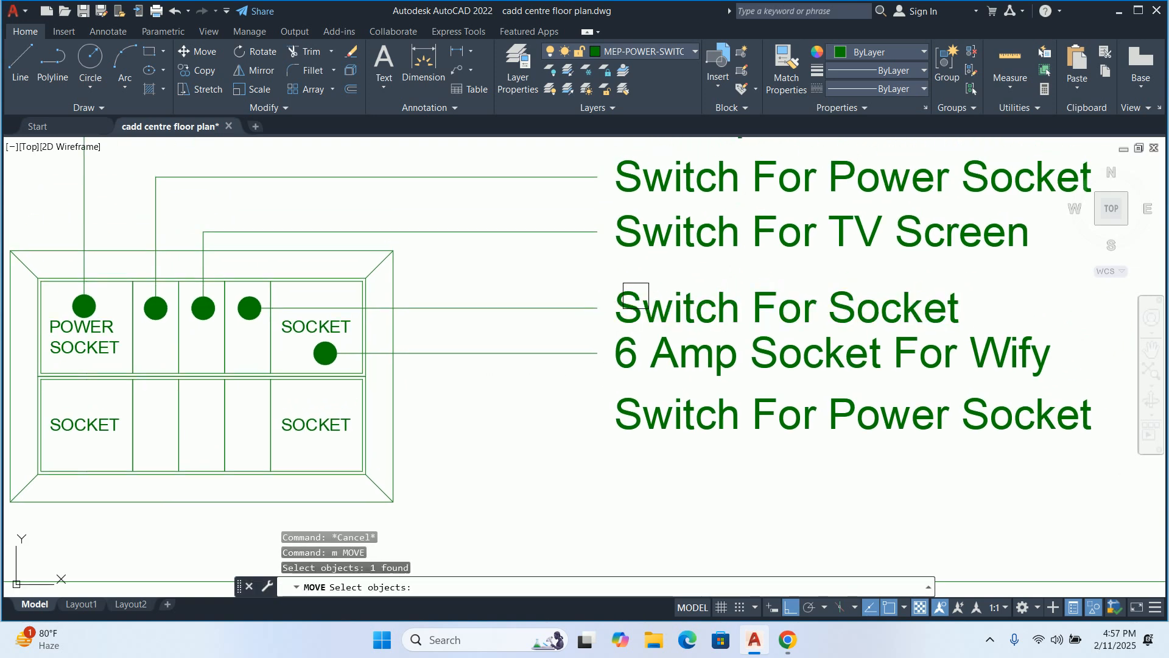
pyautogui.click(588, 308)
pyautogui.press('Return')
pyautogui.click(567, 273)
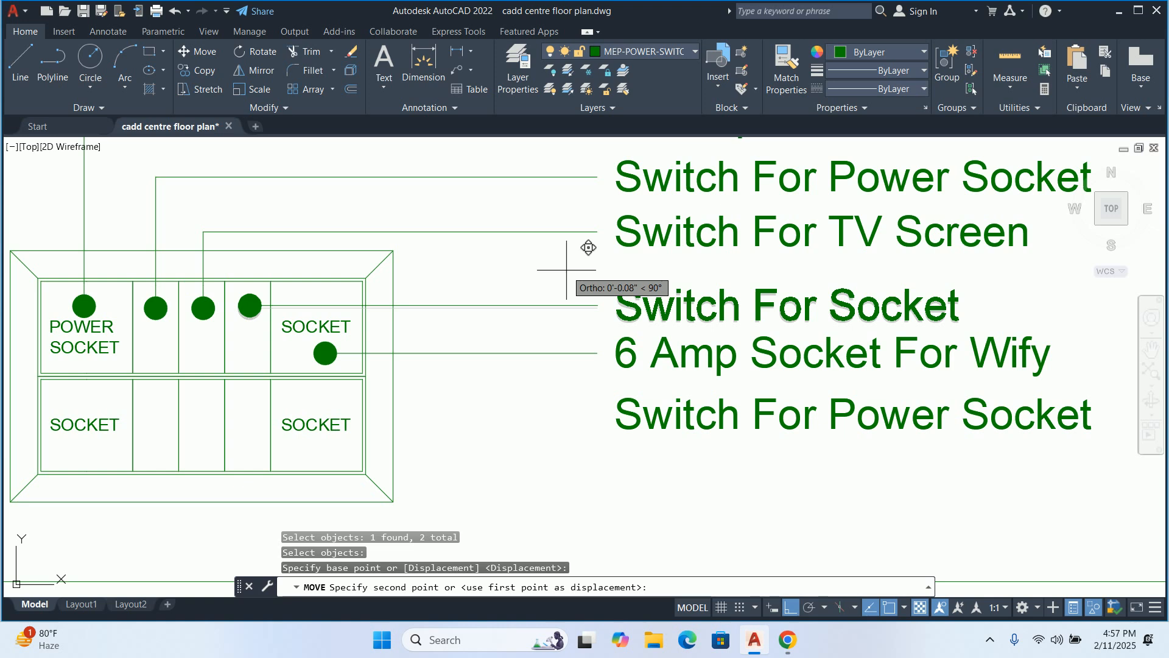
pyautogui.press('Escape')
pyautogui.press('Escape')
# Move the "6 Amp Socket For Wify" label and its leader slightly down, away from the "Switch For Socket" label
pyautogui.write('m')
pyautogui.press('Return')
pyautogui.scroll(2, 616, 342)
pyautogui.click(614, 343)
pyautogui.click(586, 353)
pyautogui.press('Return')
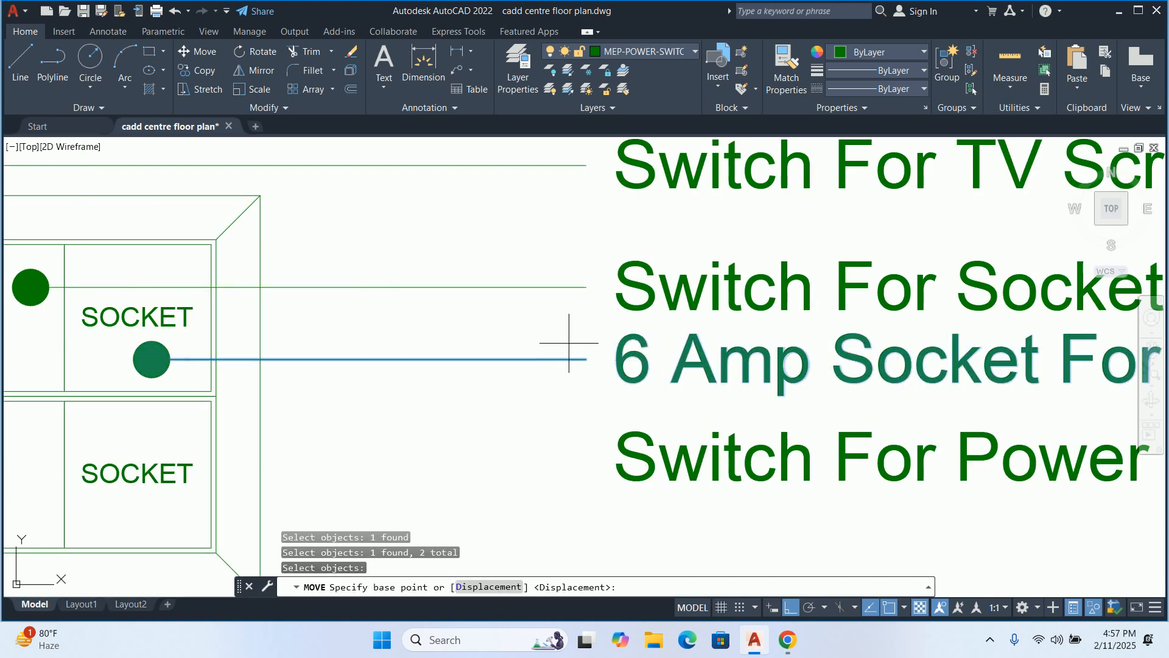
pyautogui.click(569, 343)
pyautogui.click(561, 331)
pyautogui.scroll(-2, 561, 332)
pyautogui.moveTo(560, 331); pyautogui.dragTo(571, 293, button='middle')
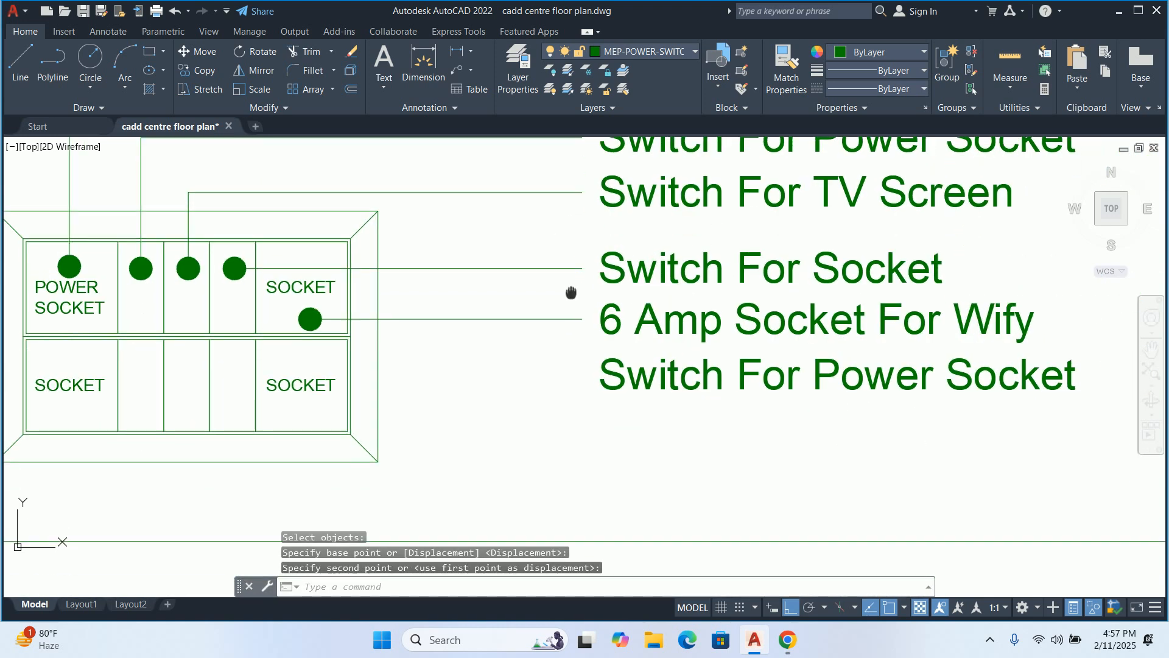
pyautogui.scroll(-2, 570, 293)
pyautogui.press('Escape')
pyautogui.press('Escape')
pyautogui.press('Escape')
# Copy the "6 Amp Socket For Wify" leader straight down about 2 inches to the lower-right socket, in line with the bottom label
pyautogui.write('1')
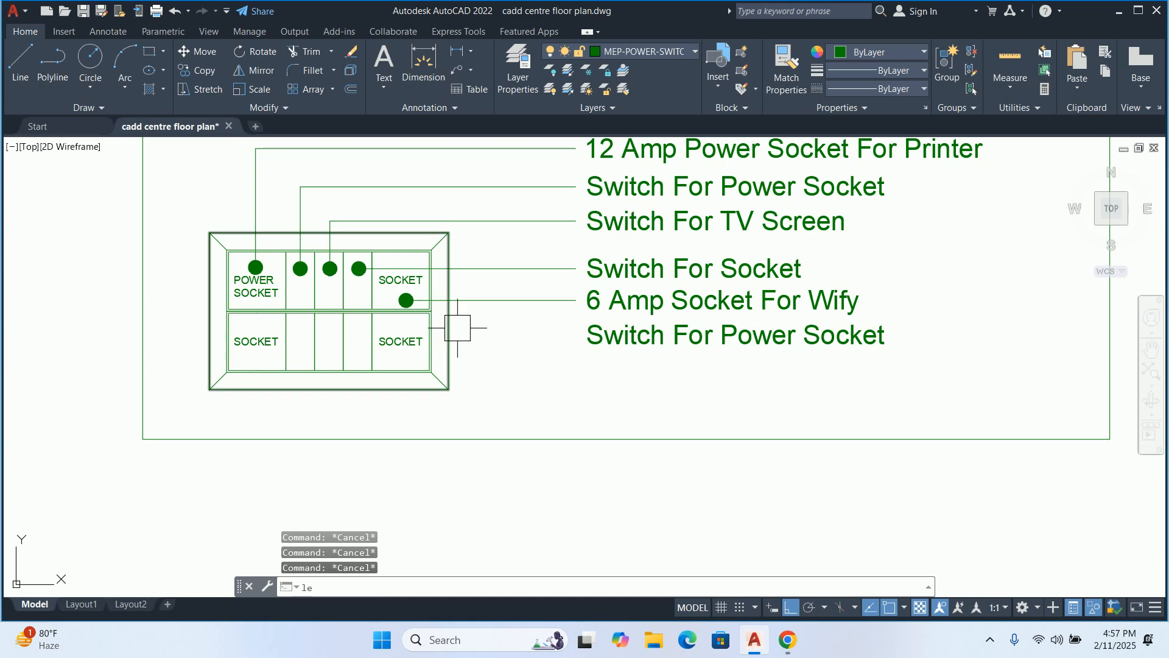
pyautogui.write('co')
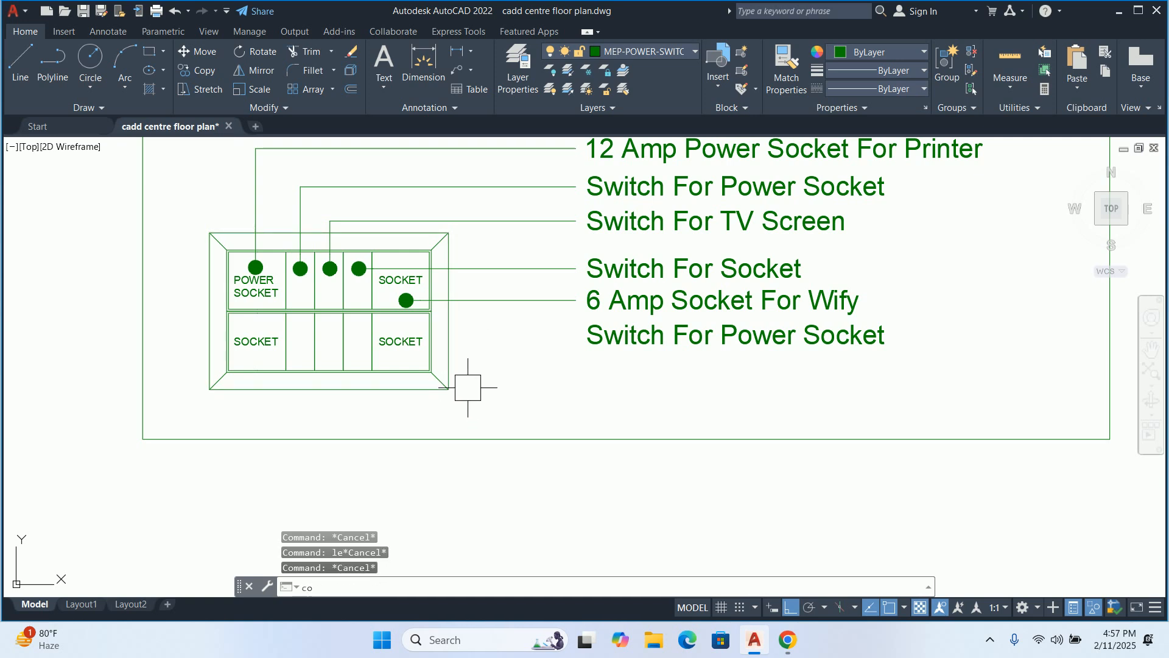
pyautogui.press('space')
pyautogui.click(499, 285)
pyautogui.click(500, 287)
pyautogui.click(500, 303)
pyautogui.click(493, 300)
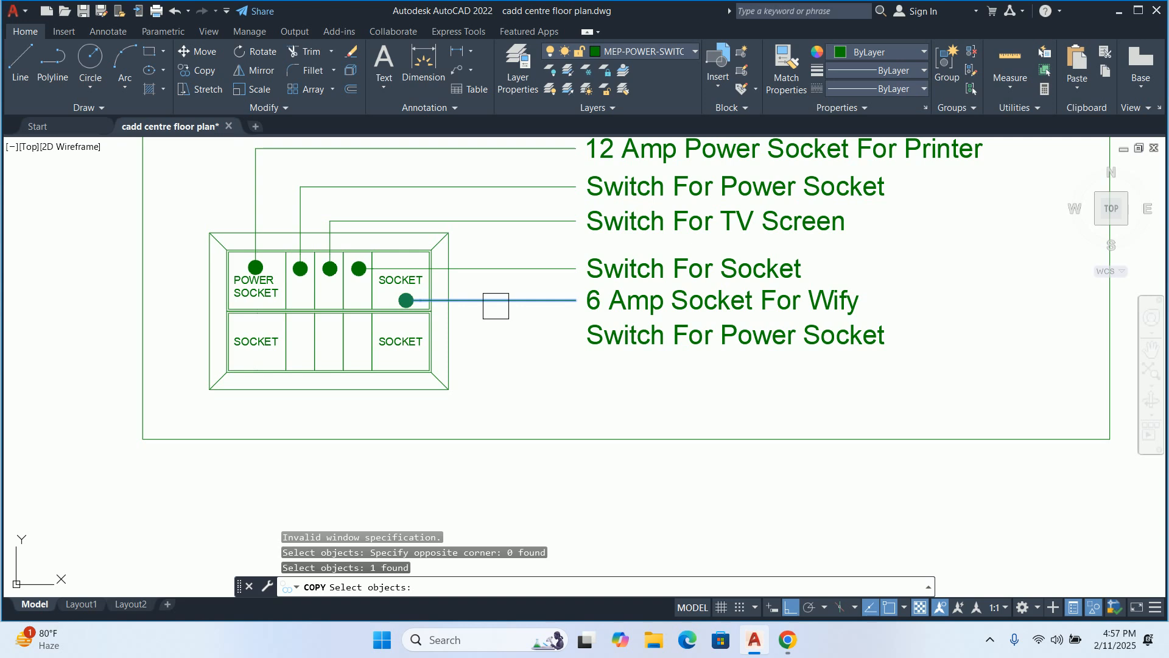
pyautogui.press('Return')
pyautogui.click(498, 331)
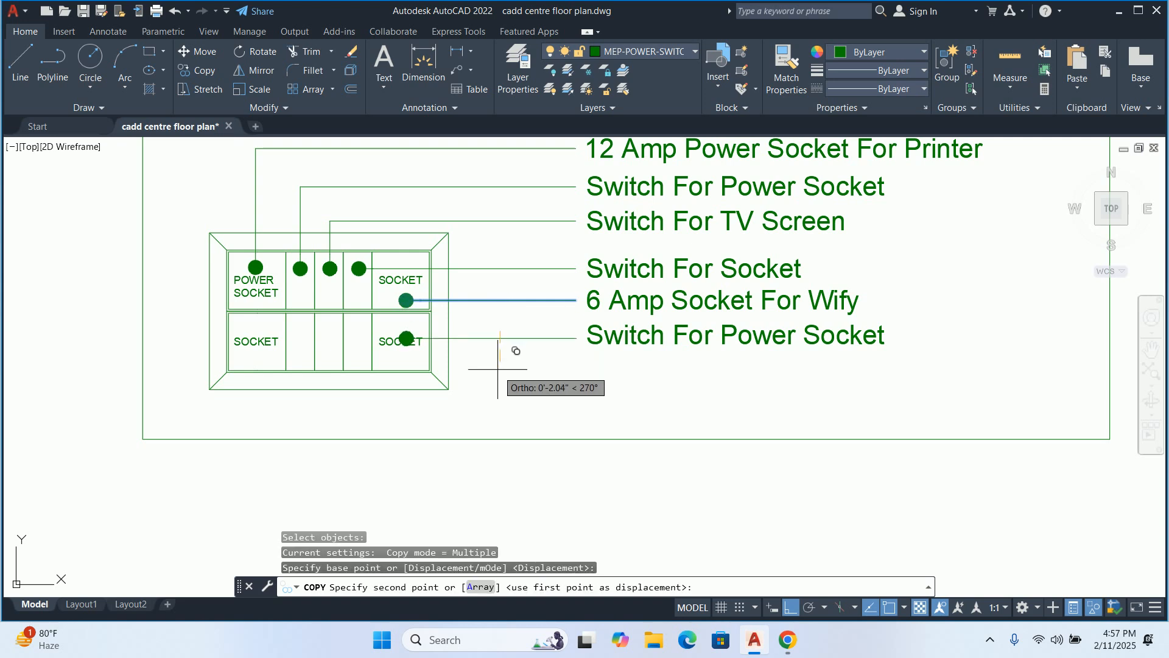
pyautogui.click(497, 366)
pyautogui.press('Return')
# Move both SOCKET texts in the lower row of the switchboard straight down, clear of the leader dot
pyautogui.write('m')
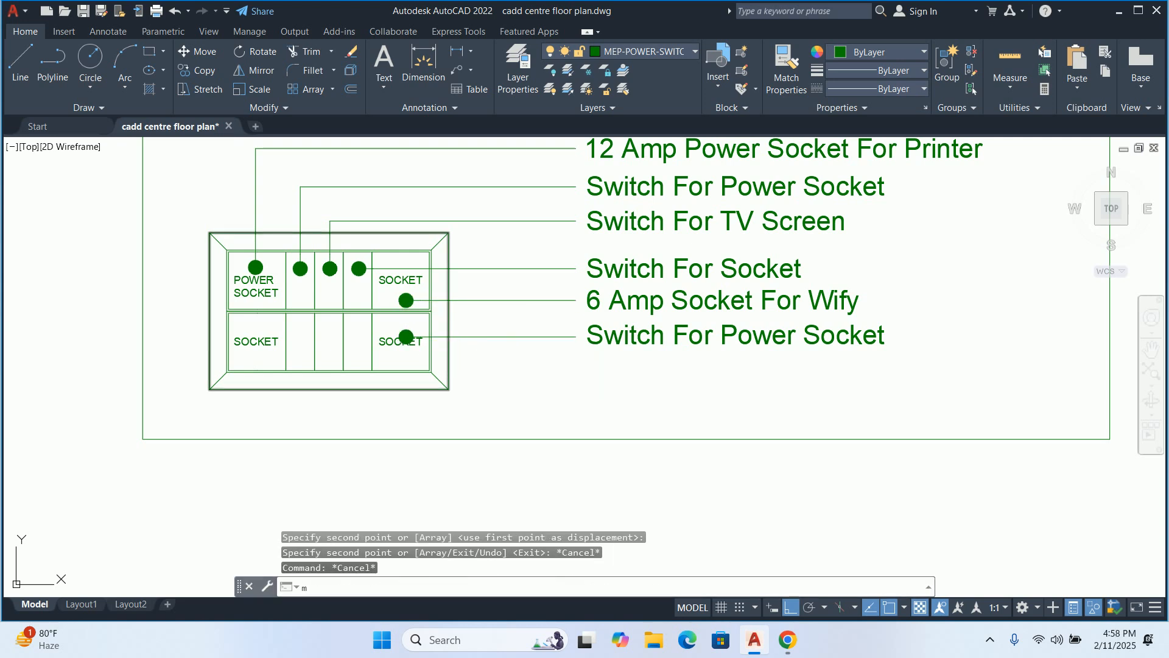
pyautogui.press('space')
pyautogui.scroll(5, 394, 351)
pyautogui.click(362, 350)
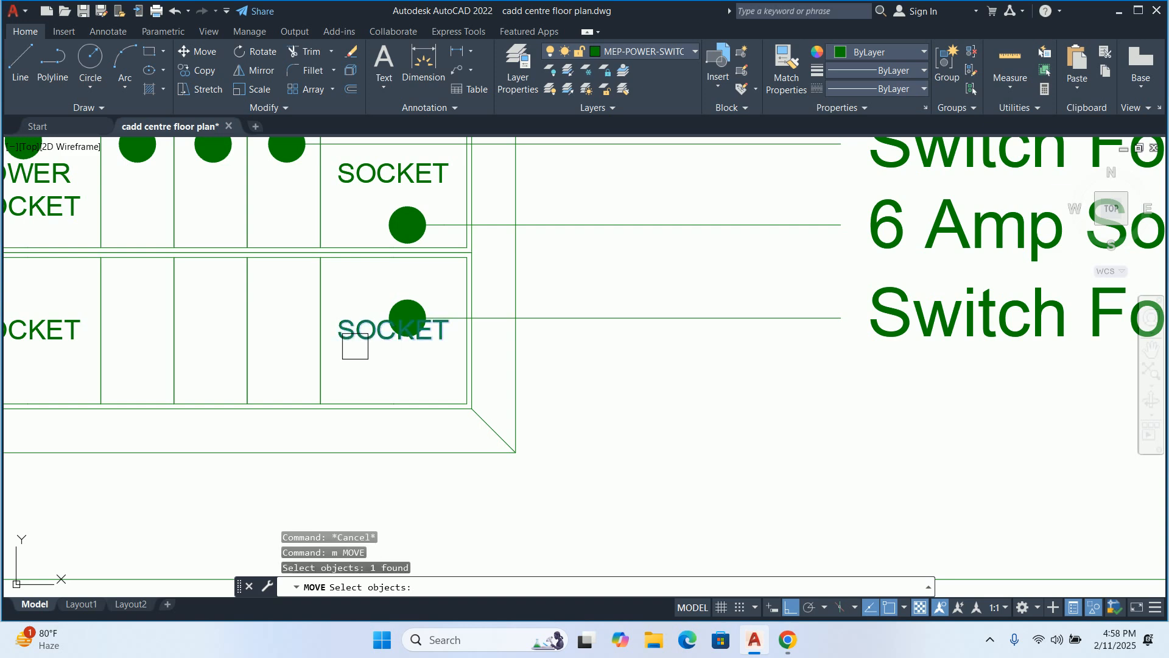
pyautogui.moveTo(77, 321); pyautogui.dragTo(379, 321, button='middle')
pyautogui.click(380, 321)
pyautogui.press('Return')
pyautogui.click(37, 289)
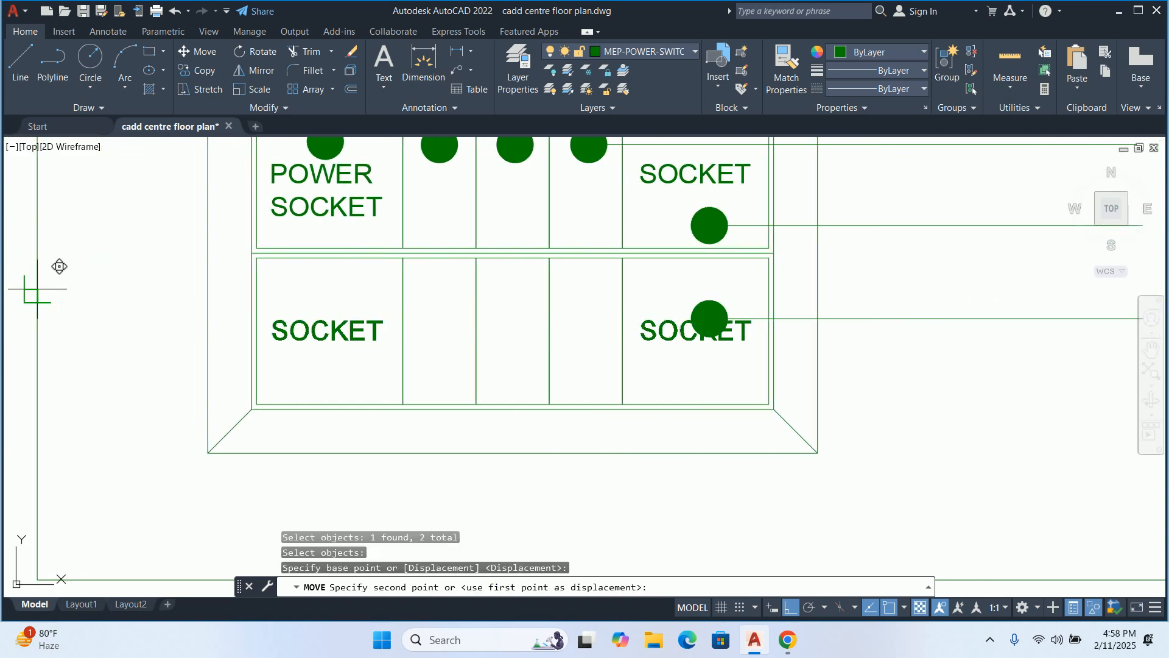
pyautogui.press('Escape')
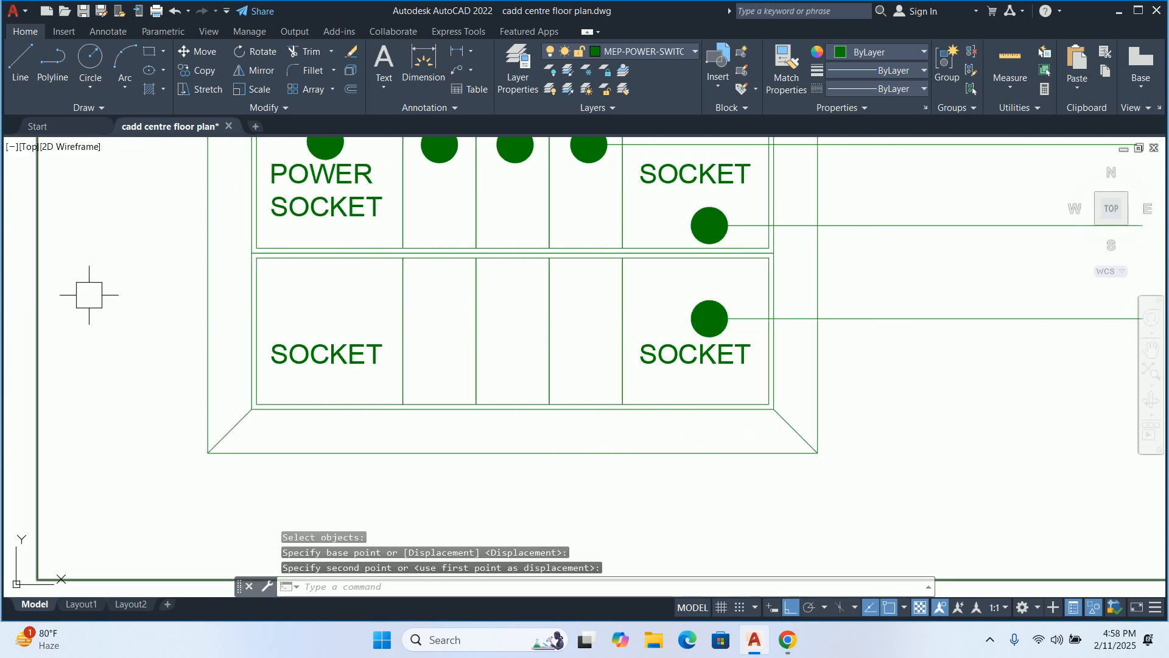
# Change the bottom "Switch For Power Socket" label to read "Switch For Laptop"
pyautogui.scroll(-4, 91, 292)
pyautogui.scroll(4, 498, 301)
pyautogui.doubleClick(626, 326)
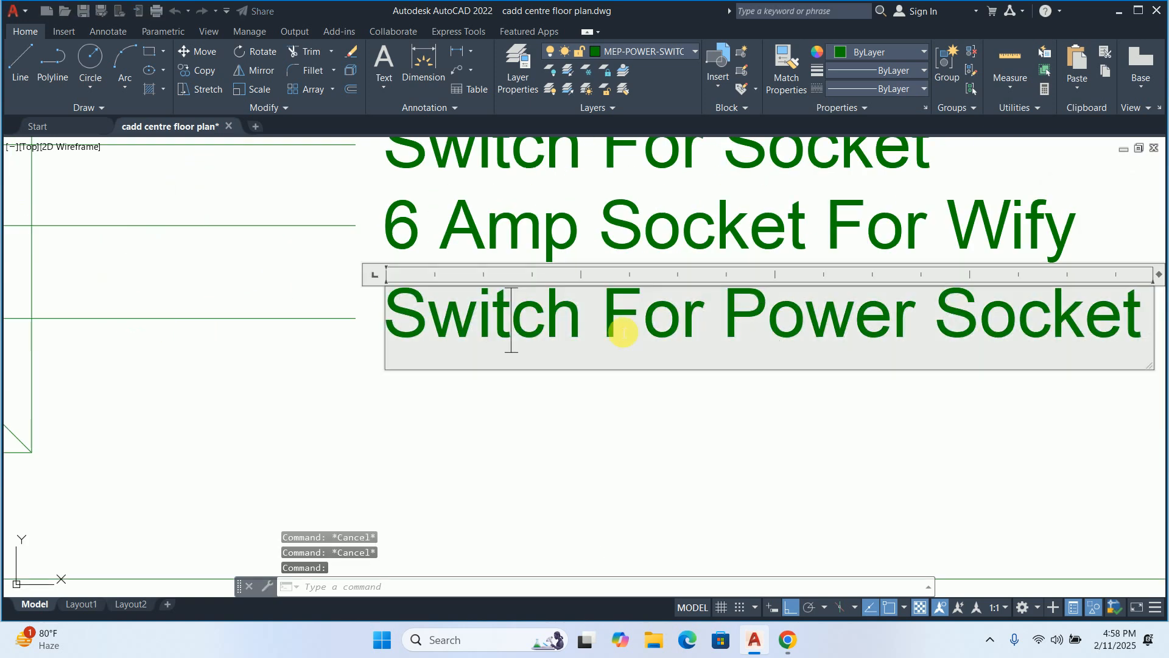
pyautogui.scroll(-2, 731, 327)
pyautogui.moveTo(726, 323); pyautogui.dragTo(1047, 347)
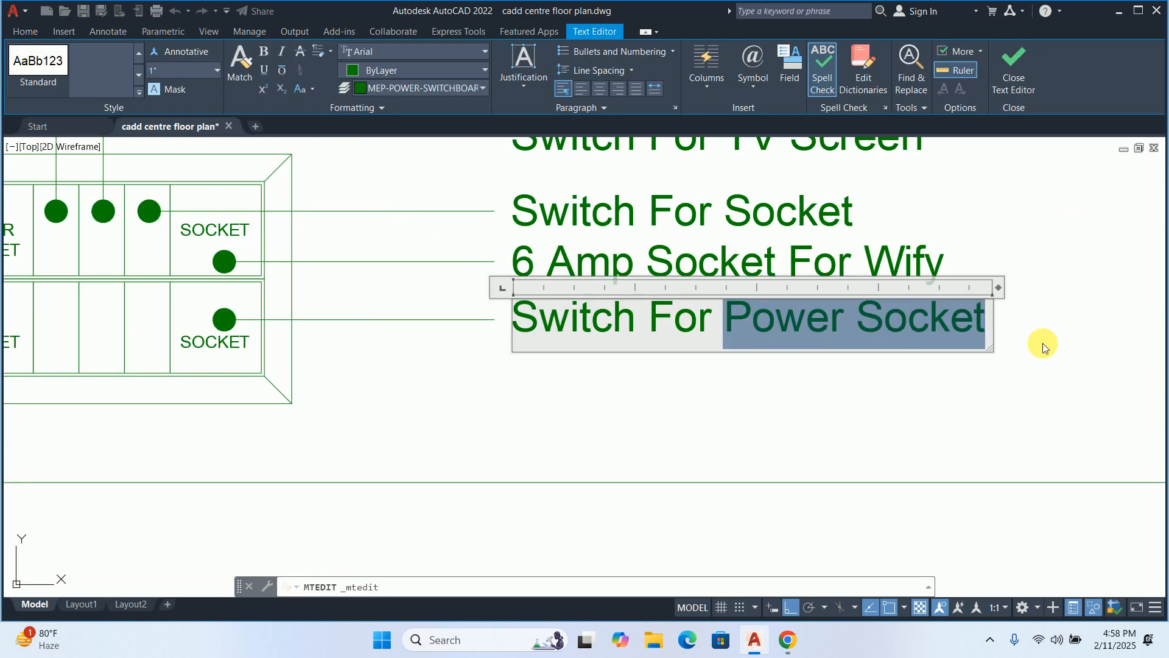
pyautogui.write('I')
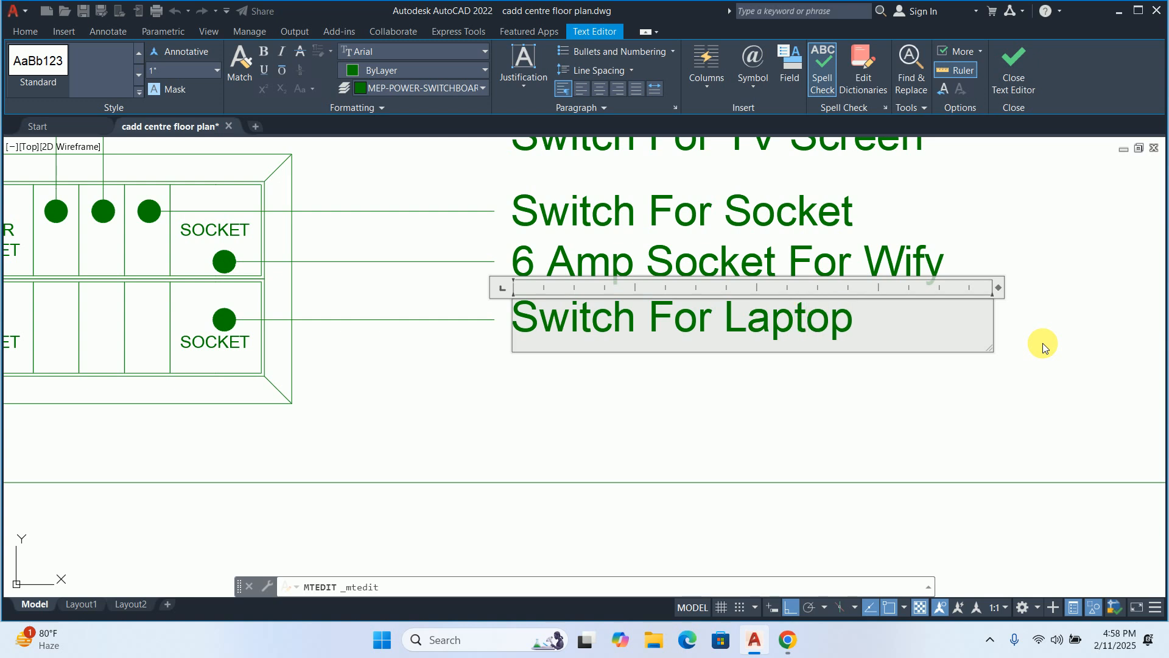
pyautogui.click(883, 380)
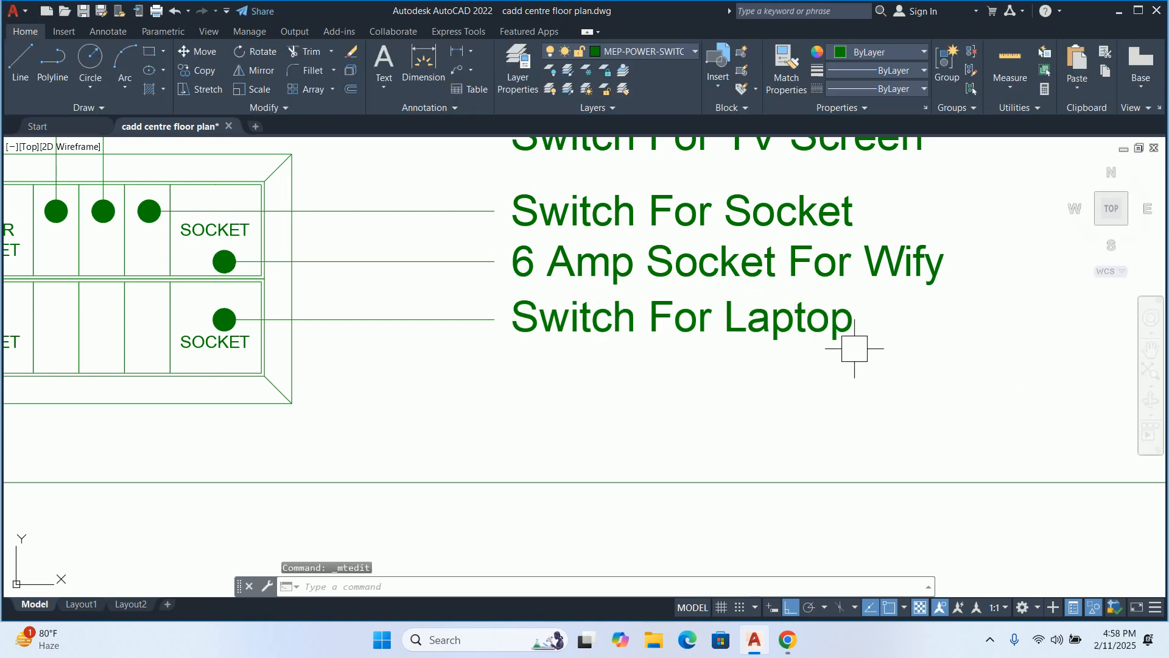
pyautogui.scroll(-4, 854, 348)
pyautogui.press('Escape')
pyautogui.press('Escape')
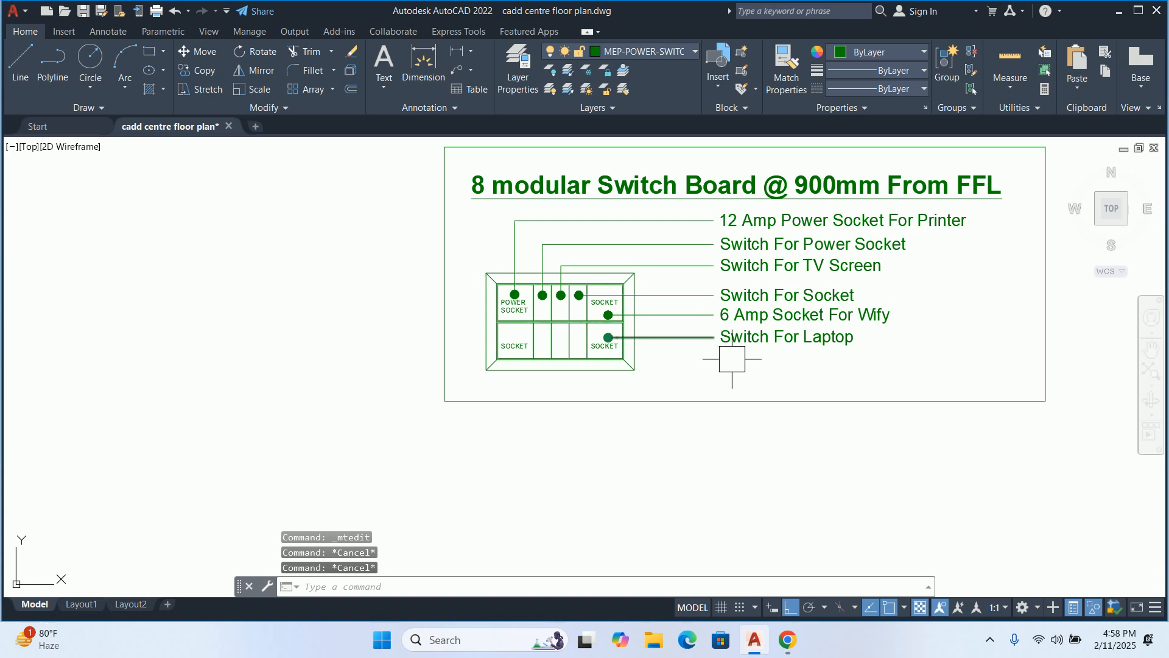
# Replace the word "Switch" in the laptop label so it reads "Socket For Laptop"
pyautogui.doubleClick(758, 343)
pyautogui.scroll(4, 769, 340)
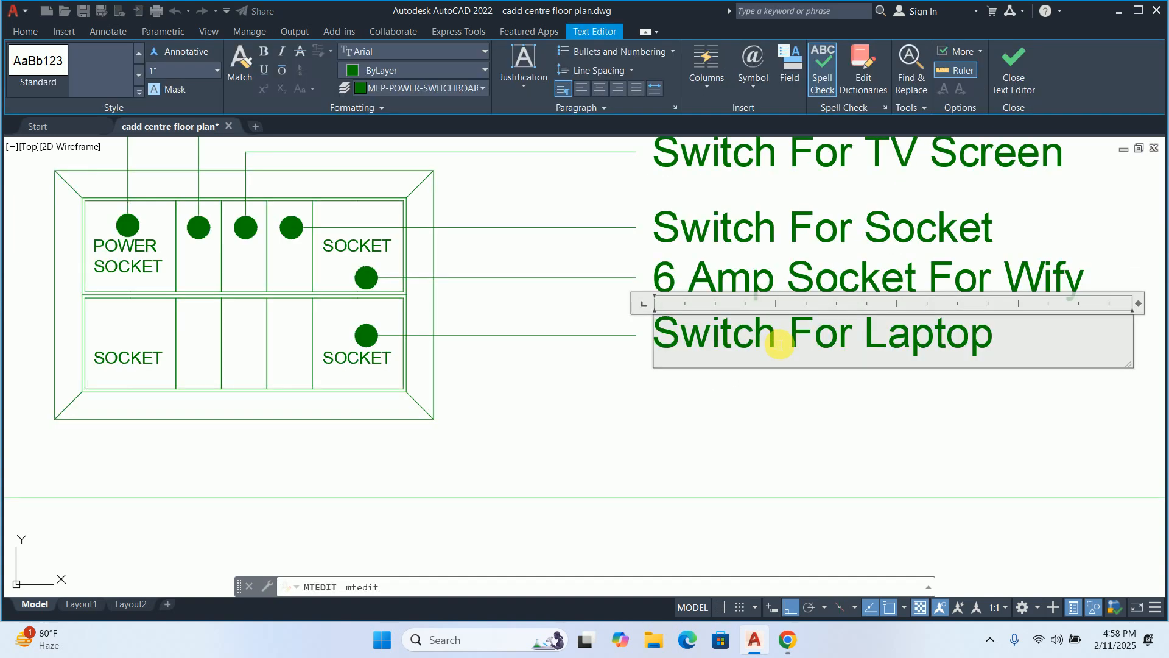
pyautogui.moveTo(776, 342); pyautogui.dragTo(689, 345)
pyautogui.write('coc')
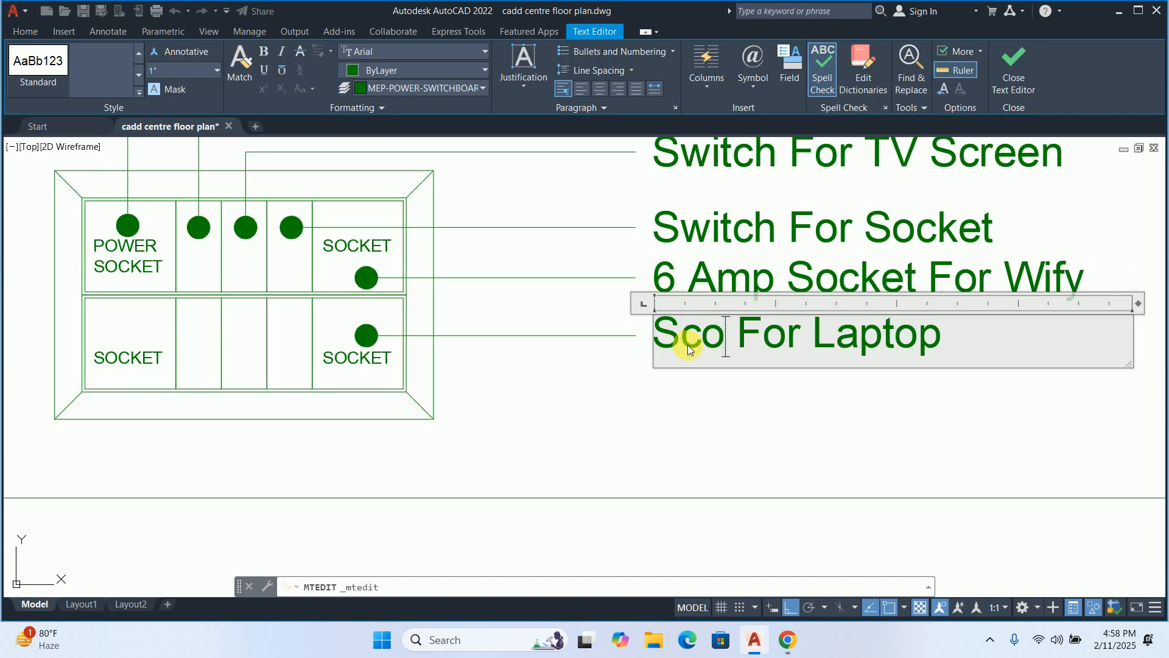
pyautogui.press('BackSpace')
pyautogui.press('BackSpace')
pyautogui.press('BackSpace')
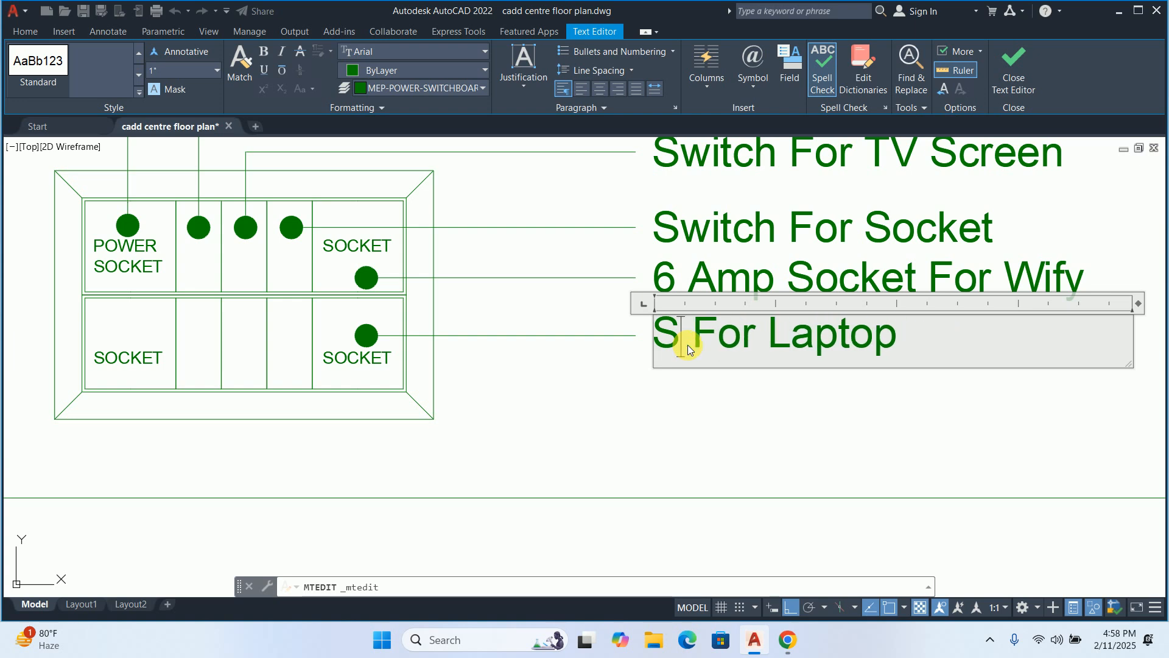
pyautogui.write('ocket')
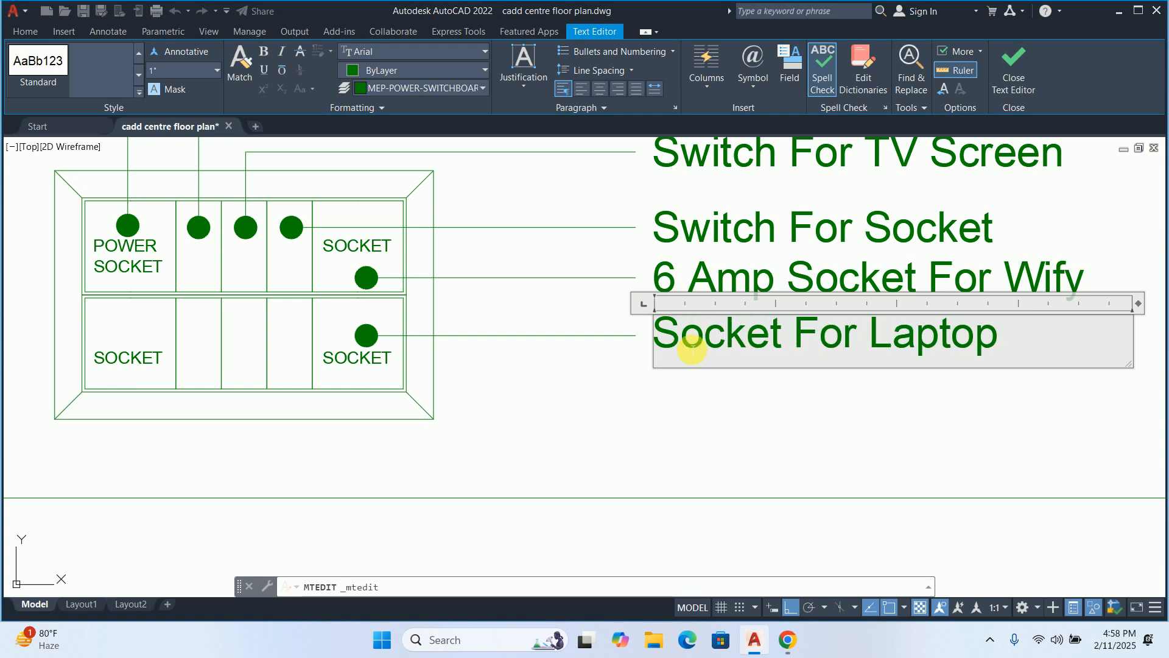
pyautogui.press('Escape')
# Draw a horizontal quick leader from the lower-row switch beside the right socket, ending in line with the leaders above
pyautogui.write('kl')
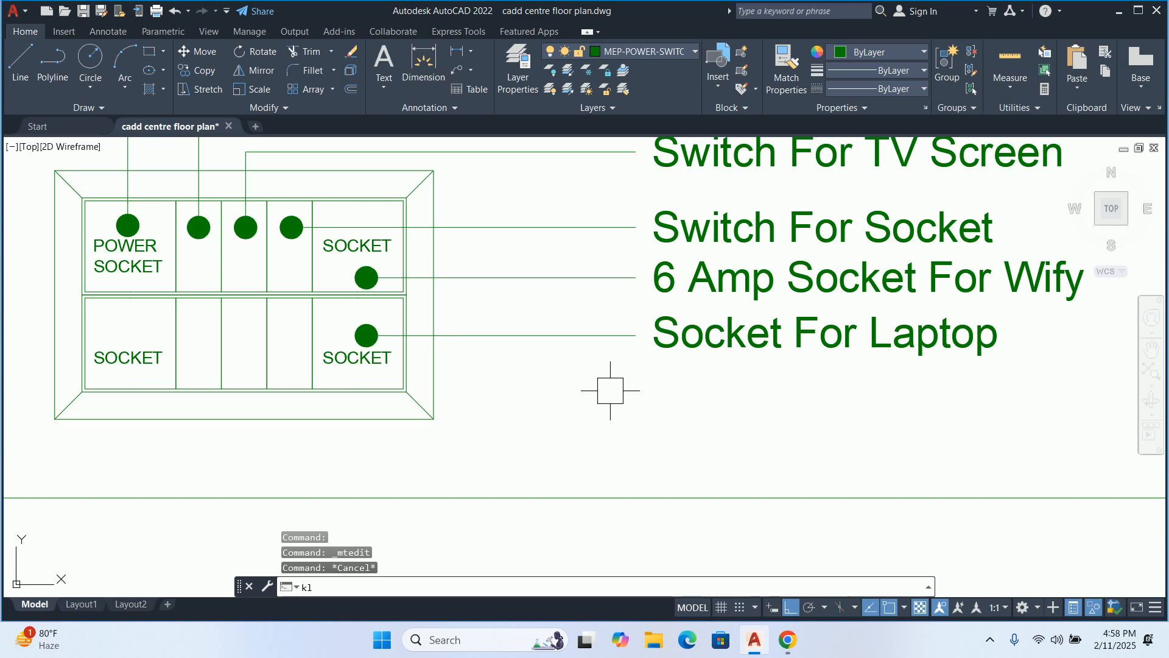
pyautogui.press('BackSpace')
pyautogui.press('BackSpace')
pyautogui.write('le')
pyautogui.press('Return')
pyautogui.scroll(2, 313, 358)
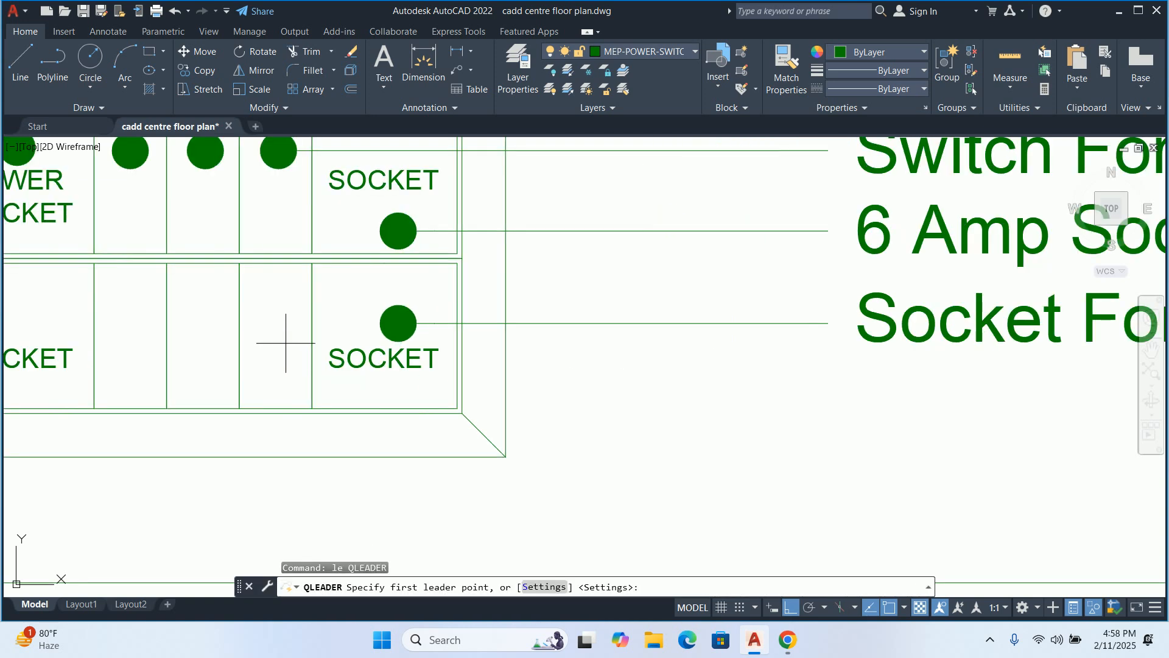
pyautogui.click(275, 377)
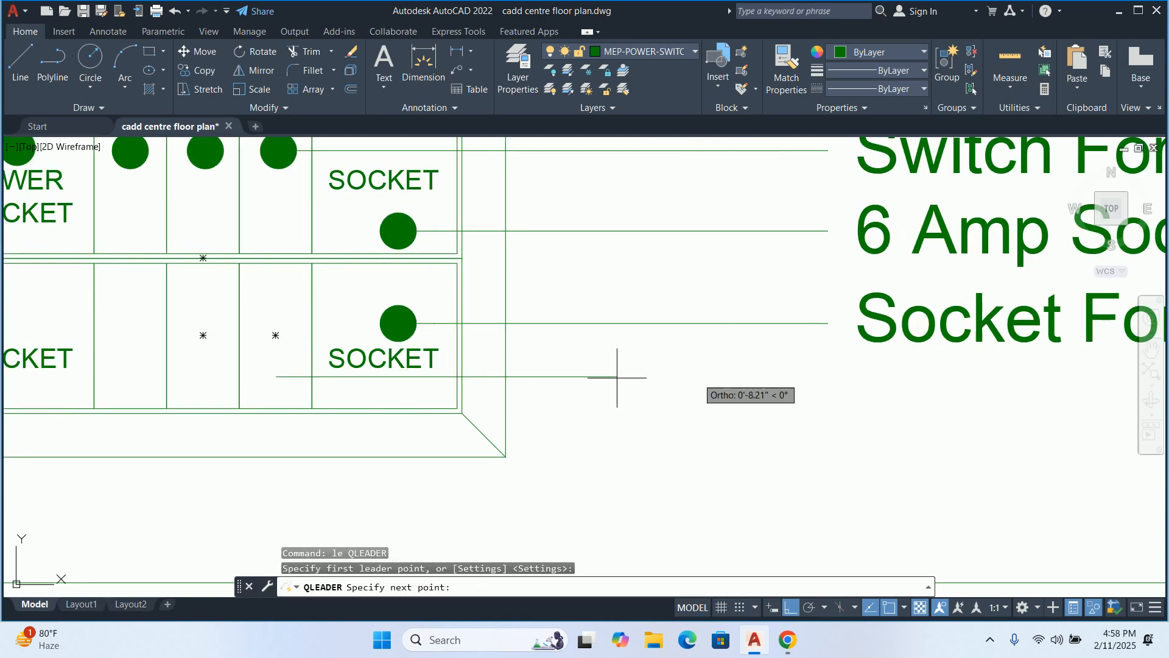
pyautogui.press('Escape')
pyautogui.press('Escape')
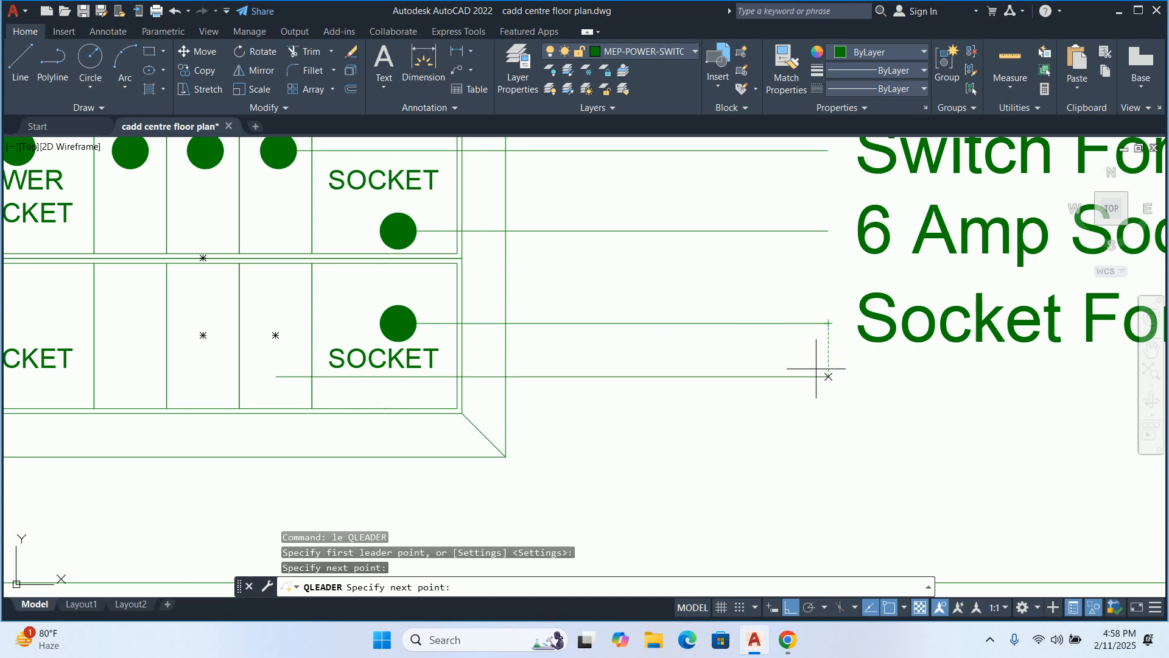
# Match the new leader's properties to the "Socket For Laptop" leader with its dot arrowhead
pyautogui.write('ma')
pyautogui.press('Return')
pyautogui.click(742, 317)
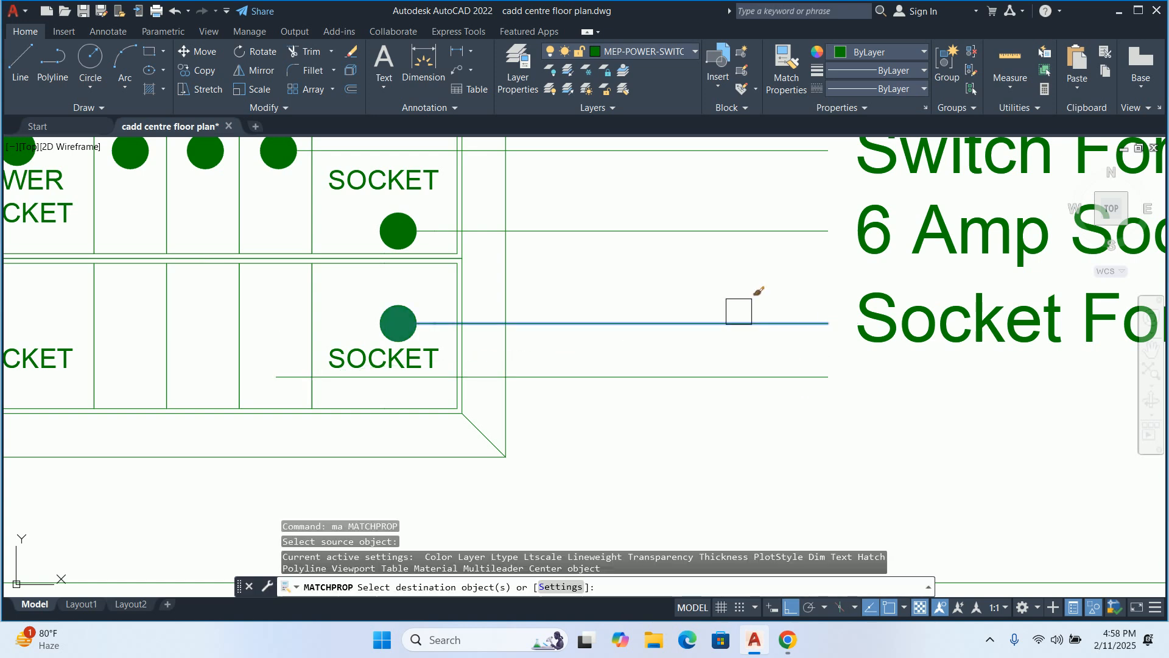
pyautogui.click(700, 373)
pyautogui.press('Return')
pyautogui.scroll(-2, 739, 368)
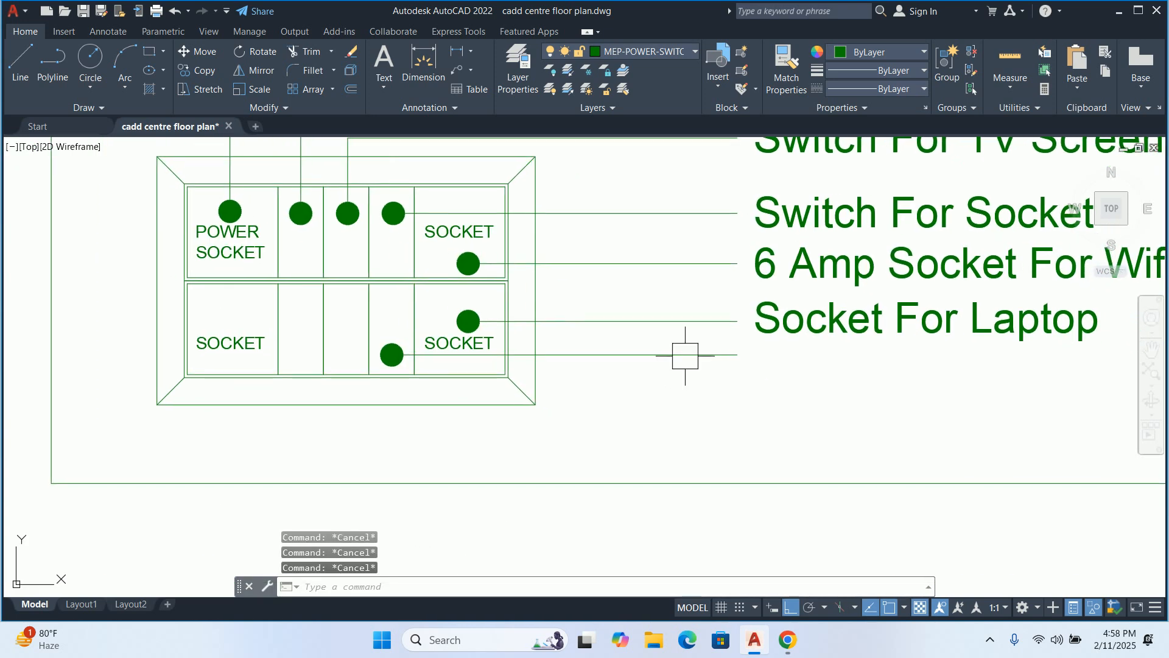
# Move the new lower-row switch leader straight down by about 0.20 inches
pyautogui.write('m')
pyautogui.scroll(2, 683, 353)
pyautogui.press('Return')
pyautogui.click(683, 345)
pyautogui.press('Return')
pyautogui.click(676, 379)
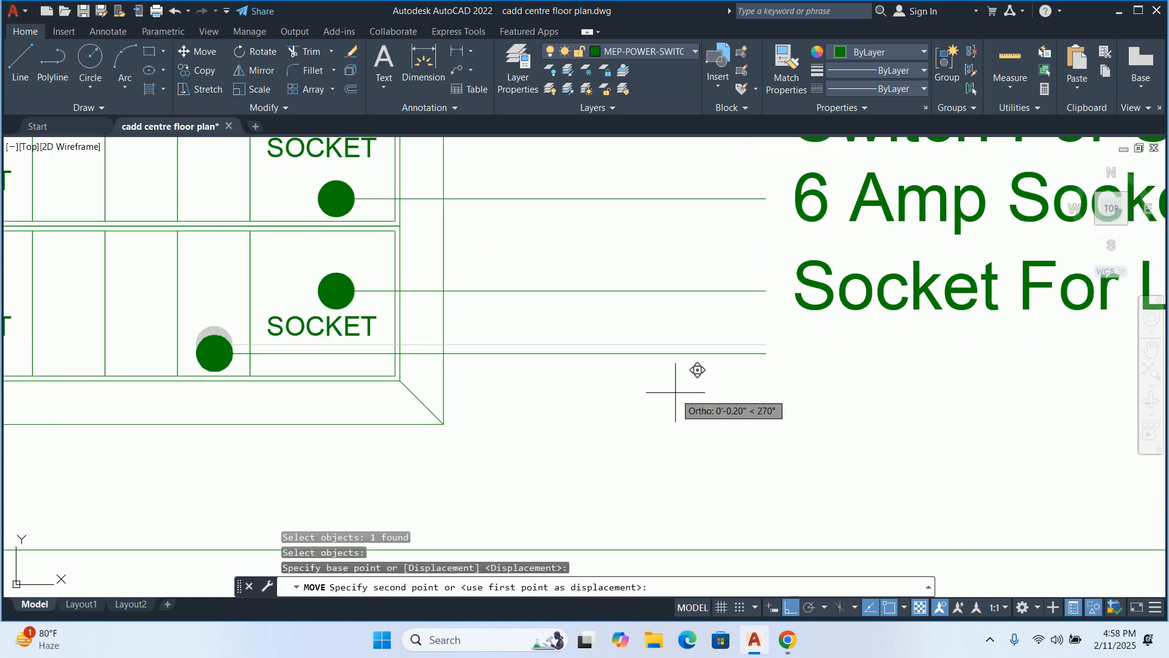
pyautogui.click(674, 392)
pyautogui.press('Escape')
pyautogui.scroll(-4, 696, 374)
pyautogui.press('Escape')
pyautogui.press('Escape')
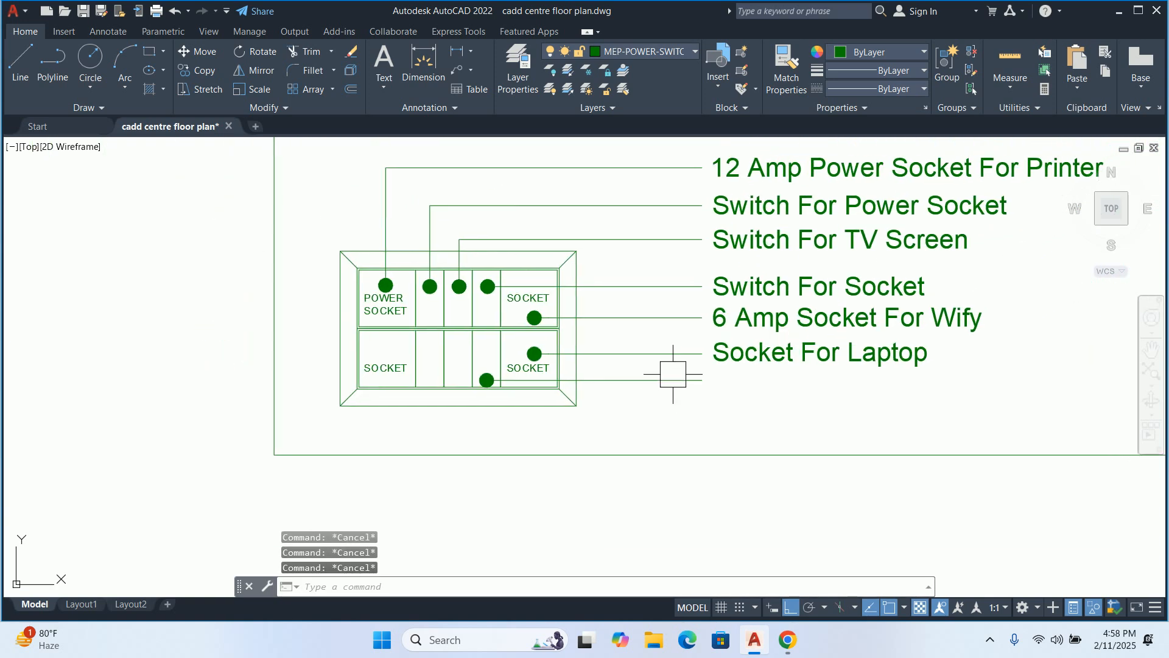
pyautogui.write('co')
pyautogui.press('Return')
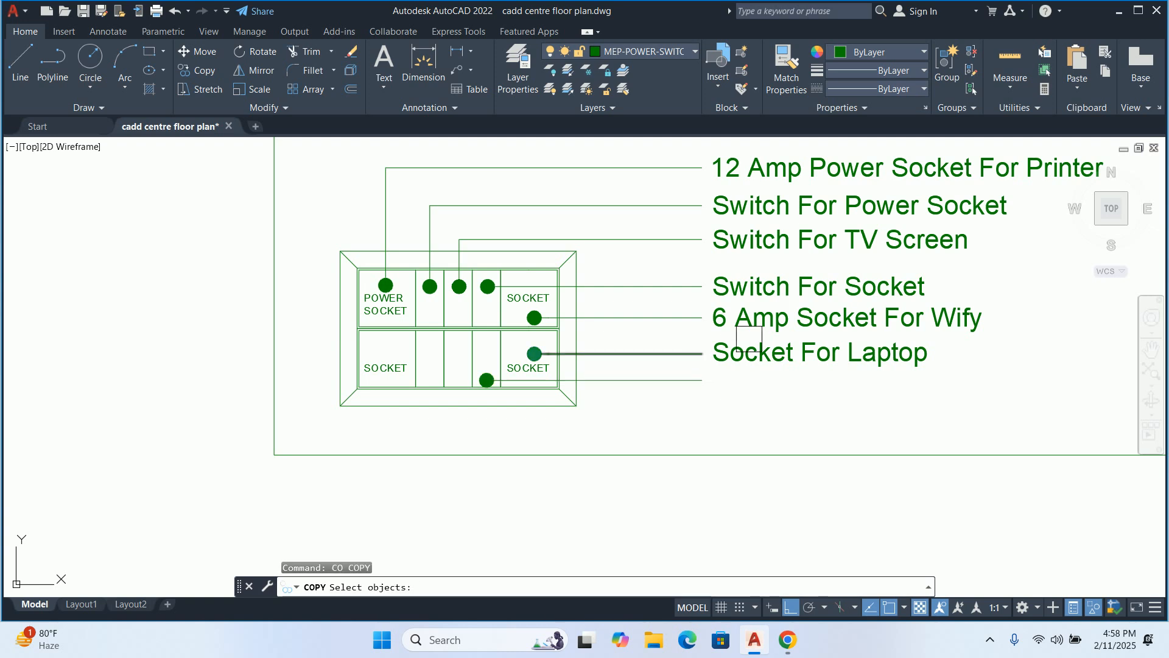
pyautogui.click(756, 297)
pyautogui.press('Return')
pyautogui.press('Escape')
pyautogui.press('Return')
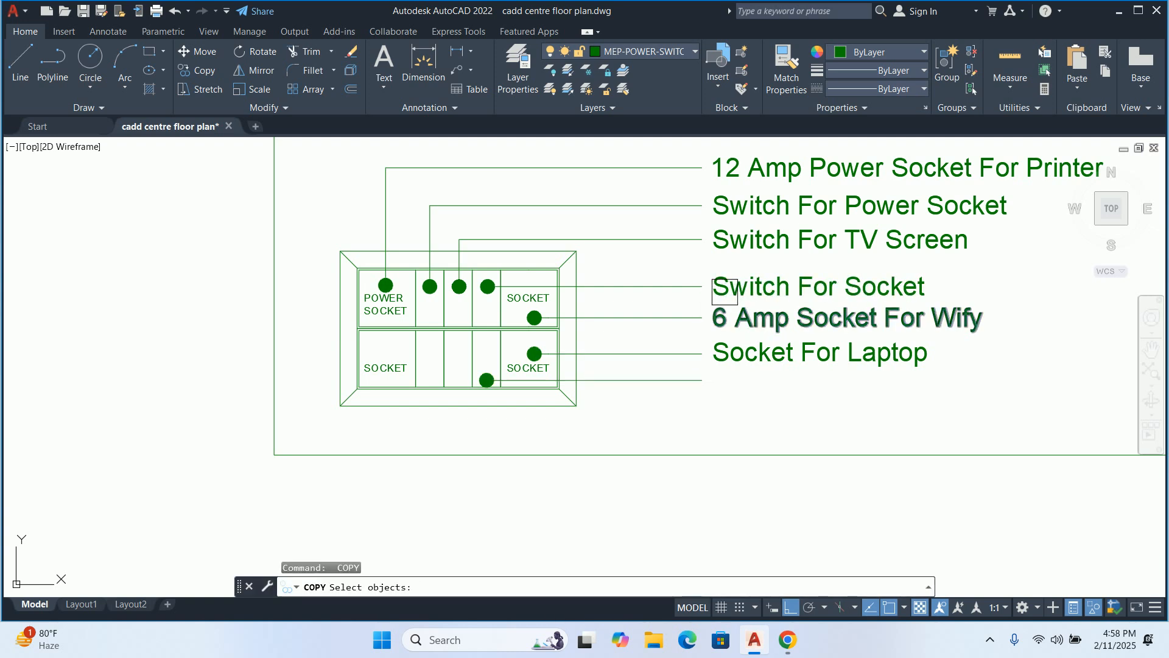
pyautogui.click(728, 290)
pyautogui.press('Return')
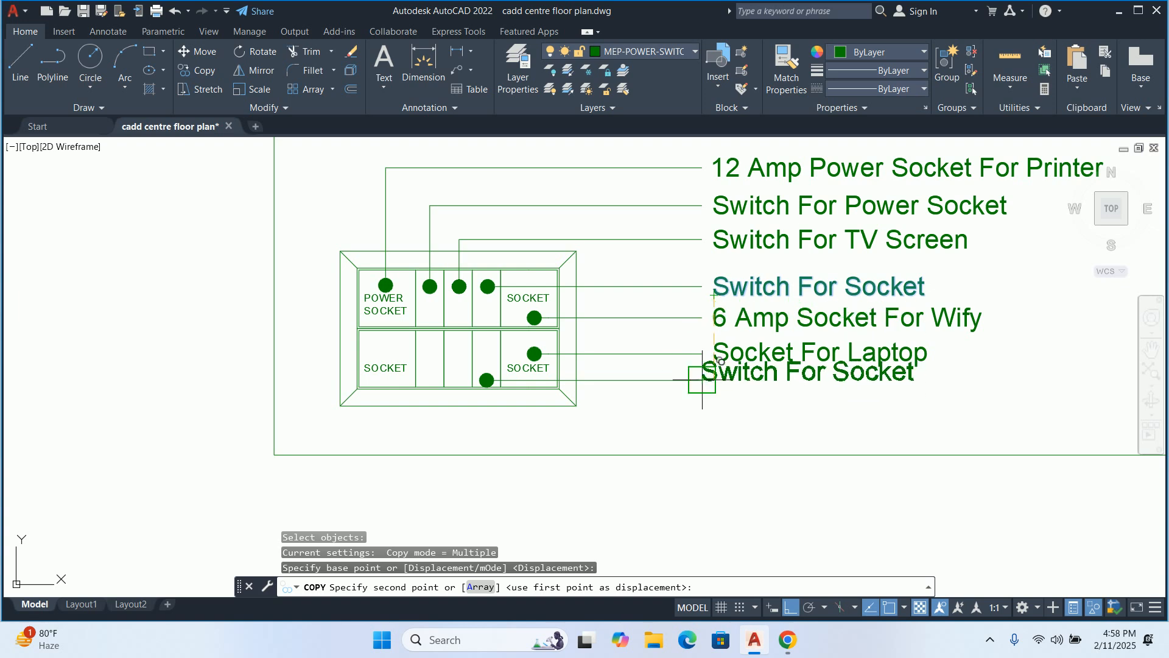
pyautogui.press('Escape')
# Copy the "Switch For Socket" label from its leader's end to the end of the new lower-row switch leader
pyautogui.press('Return')
pyautogui.click(728, 289)
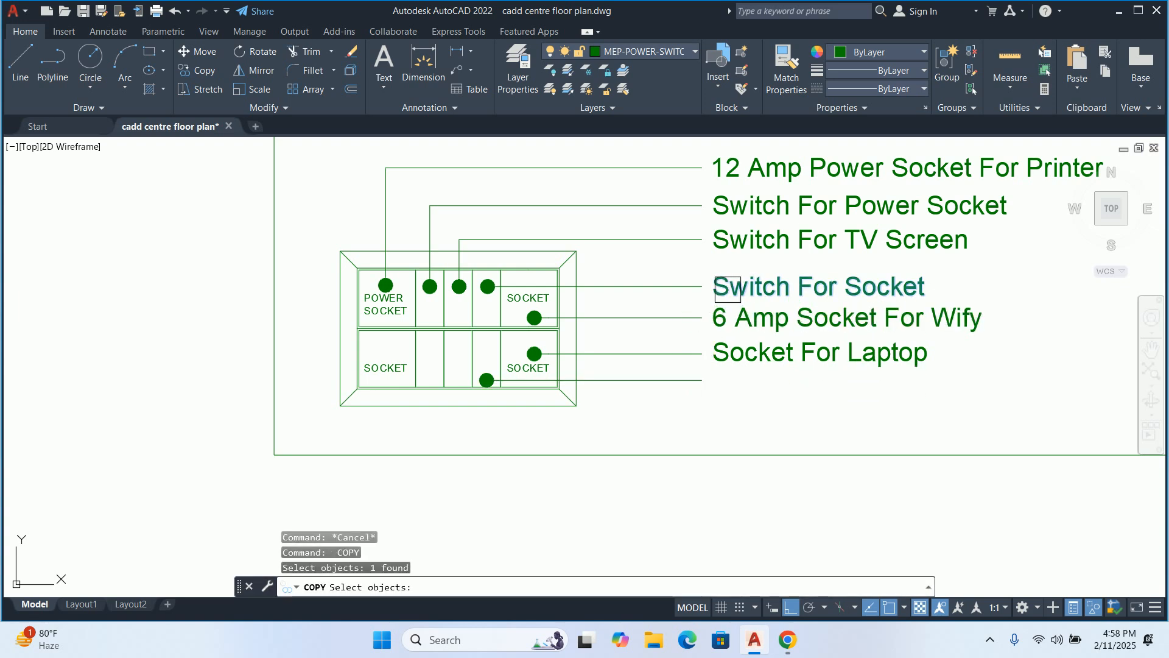
pyautogui.press('Return')
pyautogui.click(702, 286)
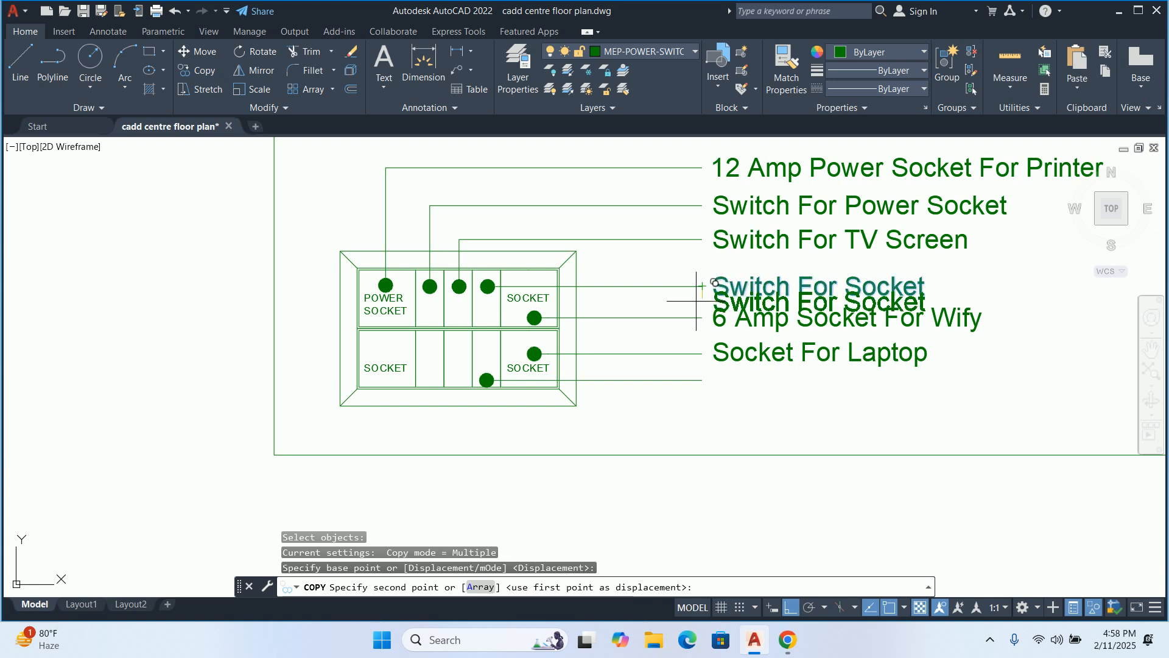
pyautogui.click(702, 380)
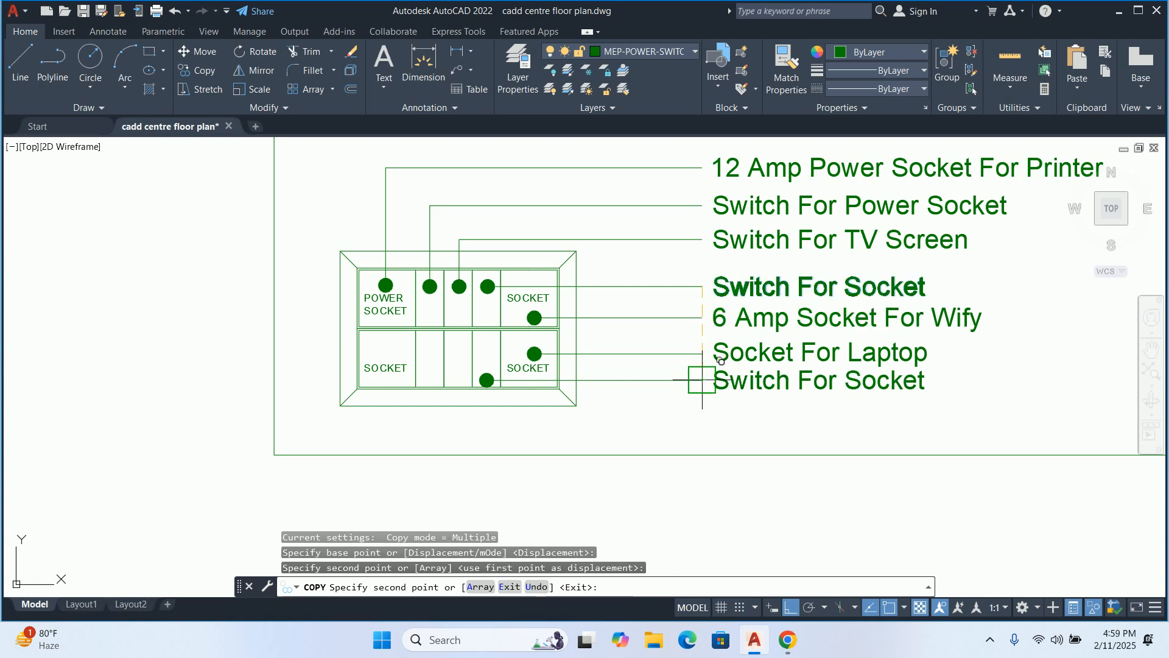
pyautogui.press('Escape')
pyautogui.press('Escape')
pyautogui.press('Escape')
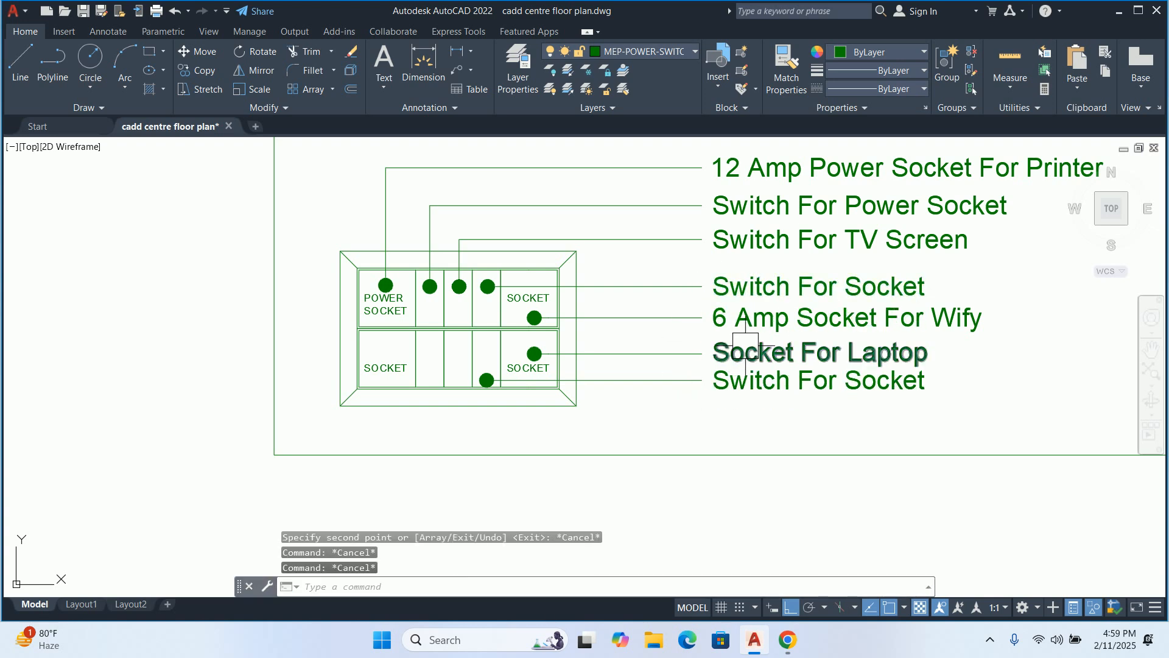
# Draw a quick leader from the third lower-row switch module, down about 2.3 inches below the board, ending level with the leader ends above
pyautogui.moveTo(564, 356); pyautogui.dragTo(561, 324, button='middle')
pyautogui.write('l')
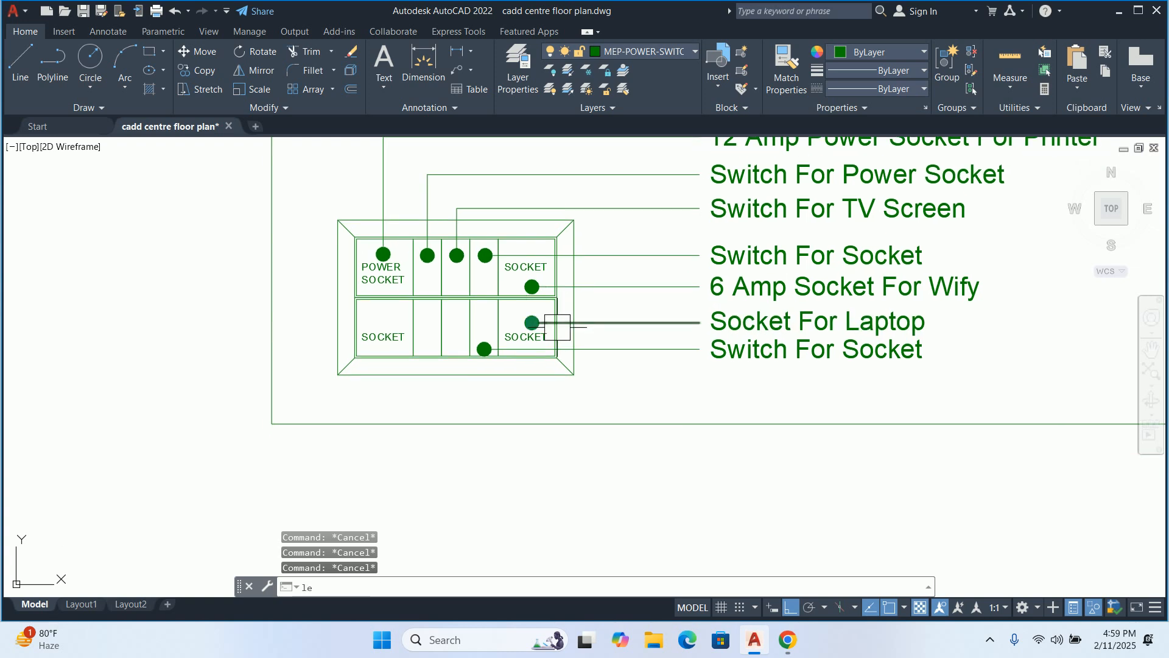
pyautogui.write('e')
pyautogui.press('Return')
pyautogui.scroll(4, 387, 366)
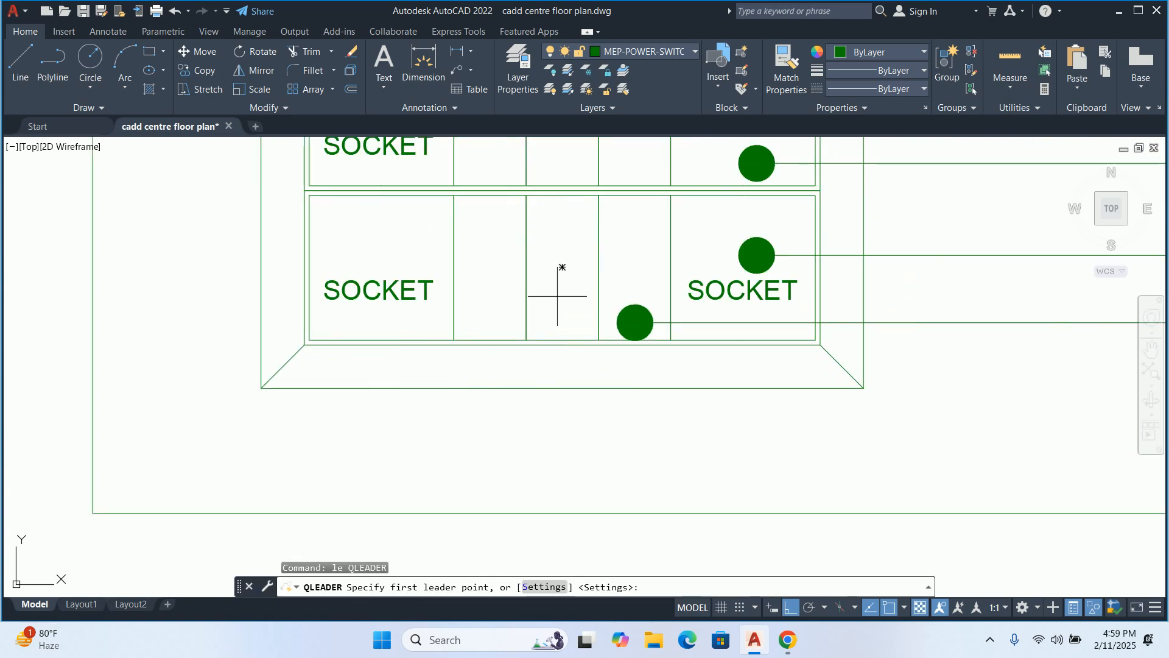
pyautogui.click(559, 297)
pyautogui.moveTo(573, 377); pyautogui.dragTo(544, 335, button='middle')
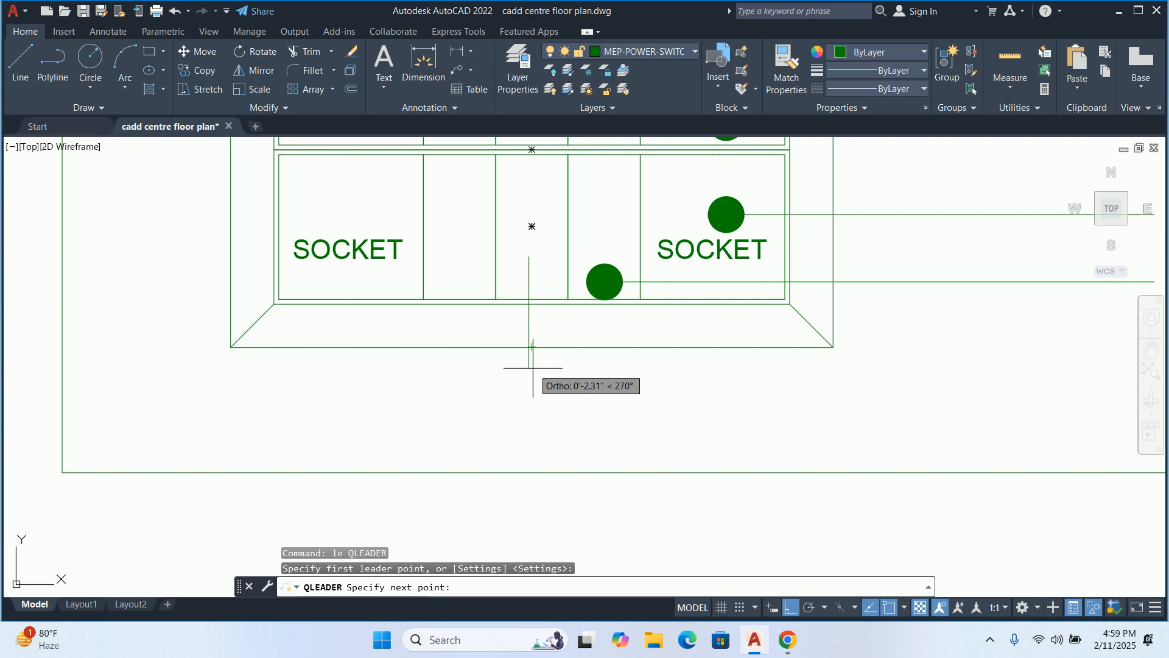
pyautogui.click(535, 365)
pyautogui.moveTo(716, 363); pyautogui.dragTo(158, 346, button='middle')
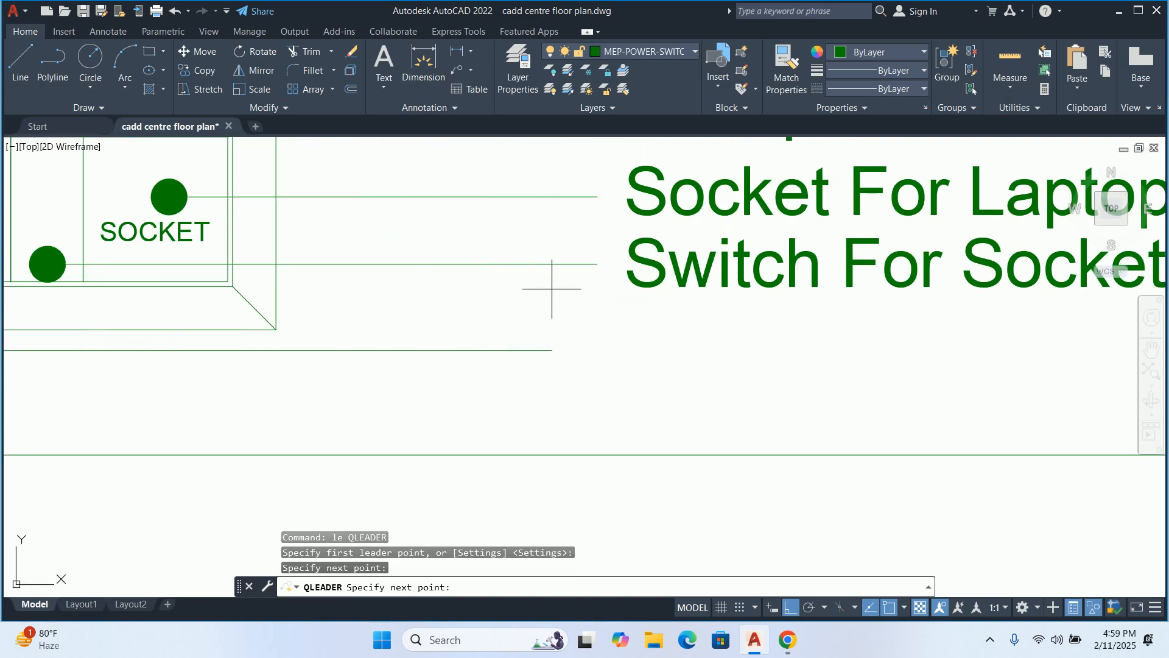
pyautogui.click(597, 323)
pyautogui.scroll(-4, 590, 313)
pyautogui.press('Escape')
pyautogui.press('Escape')
pyautogui.press('Escape')
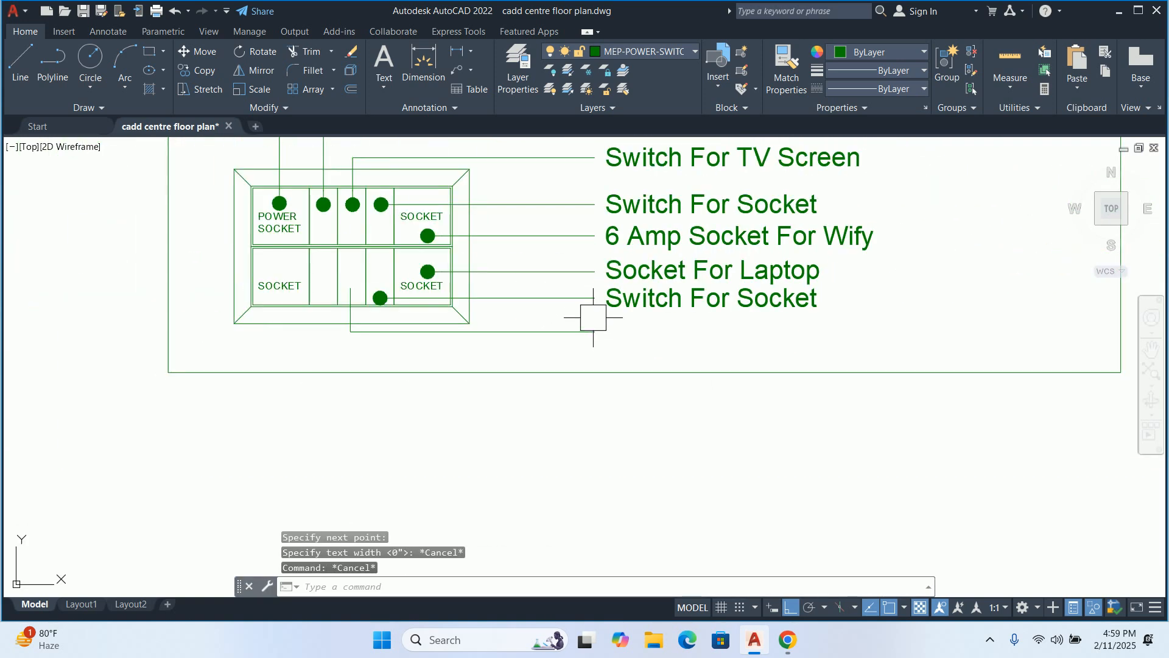
# Copy the lowest "Switch For Socket" label from its leader's end to the end of the new leader below
pyautogui.moveTo(540, 313); pyautogui.dragTo(555, 327, button='middle')
pyautogui.write('c')
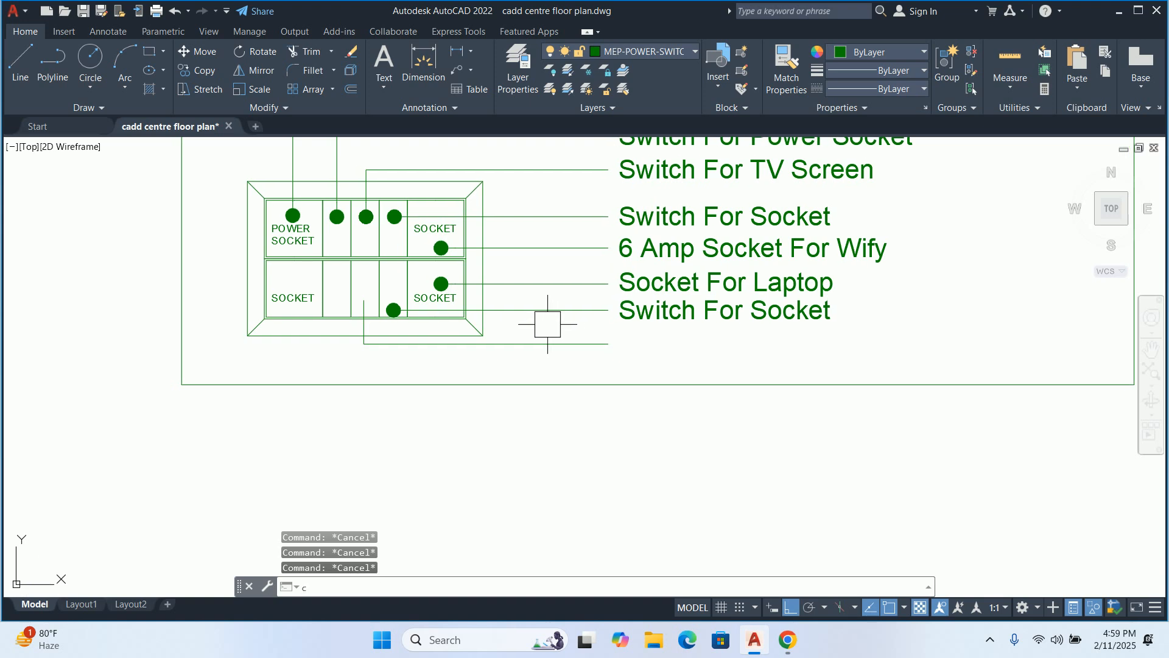
pyautogui.write('o')
pyautogui.press('Return')
pyautogui.click(613, 309)
pyautogui.press('Return')
pyautogui.click(608, 309)
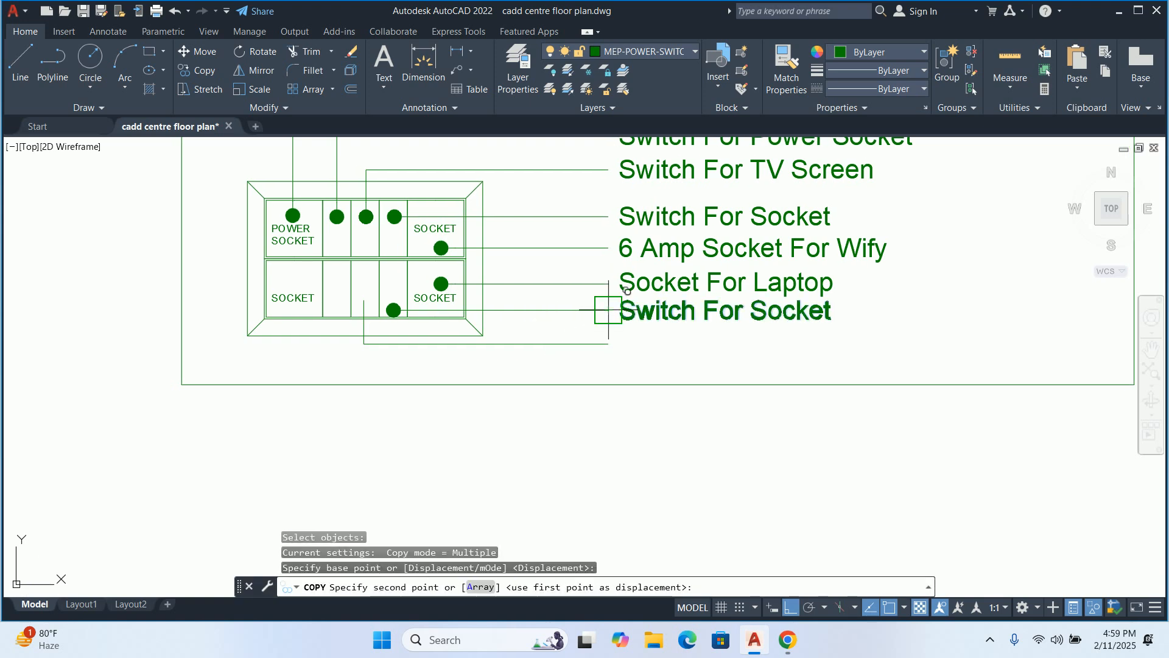
pyautogui.click(608, 342)
pyautogui.press('Escape')
# Replace the copied label's text with "Blanck"
pyautogui.click(620, 338)
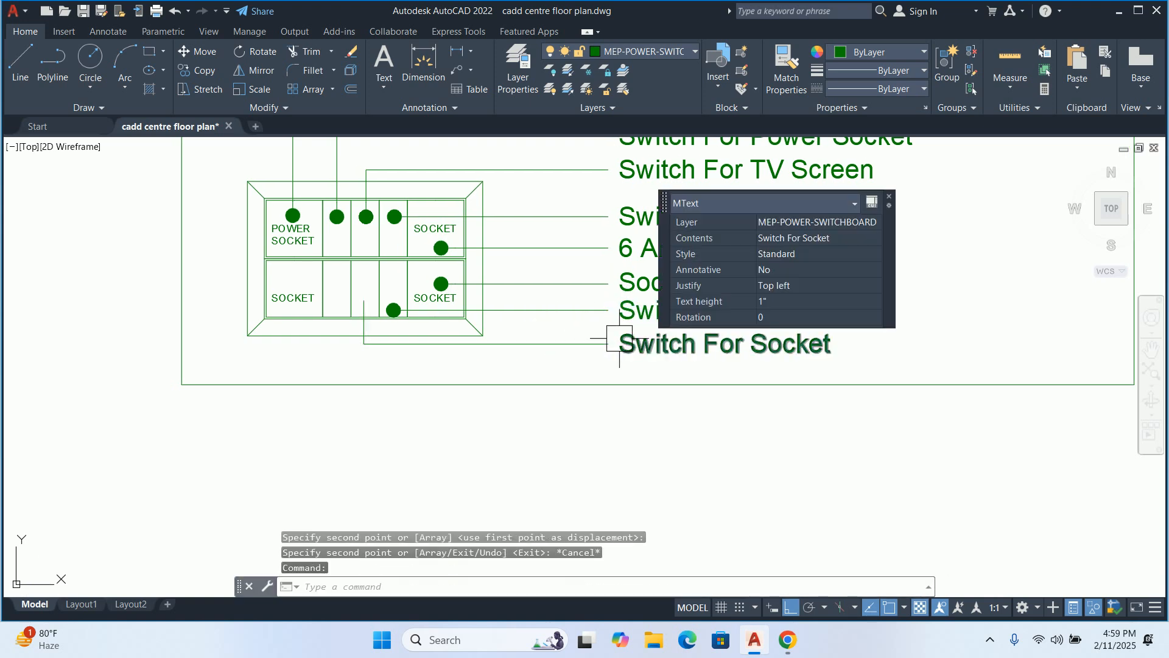
pyautogui.click(620, 338)
pyautogui.press('Escape')
pyautogui.hotkey('ctrl', 'a')
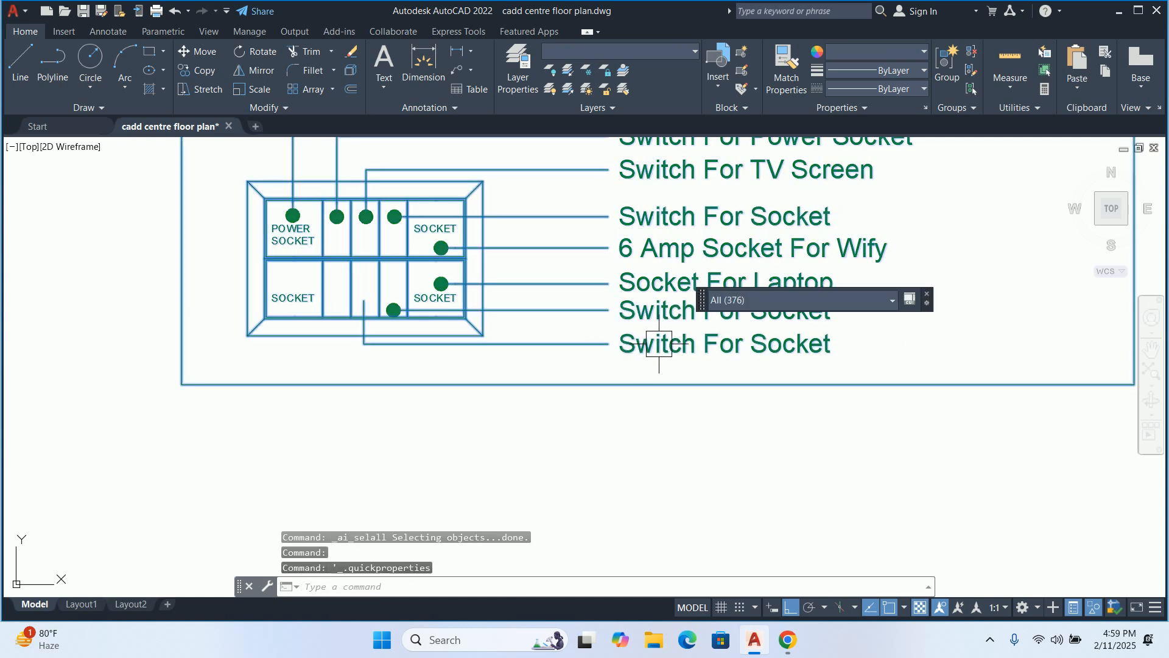
pyautogui.press('Escape')
pyautogui.doubleClick(658, 344)
pyautogui.hotkey('ctrl', 'a')
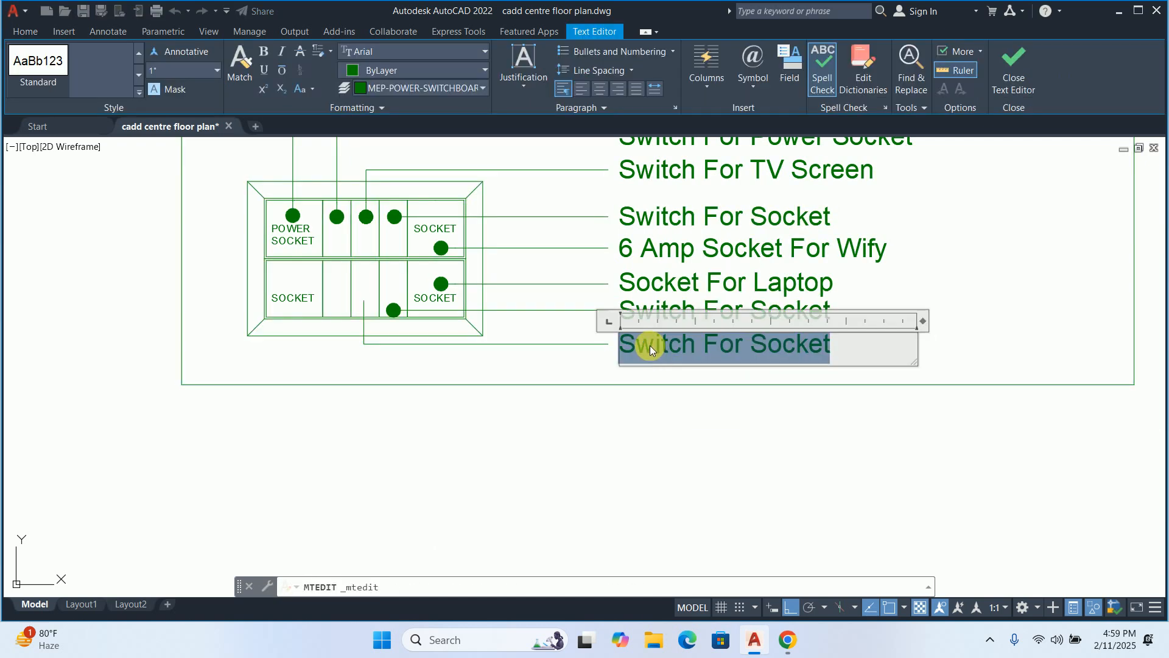
pyautogui.write('Bla')
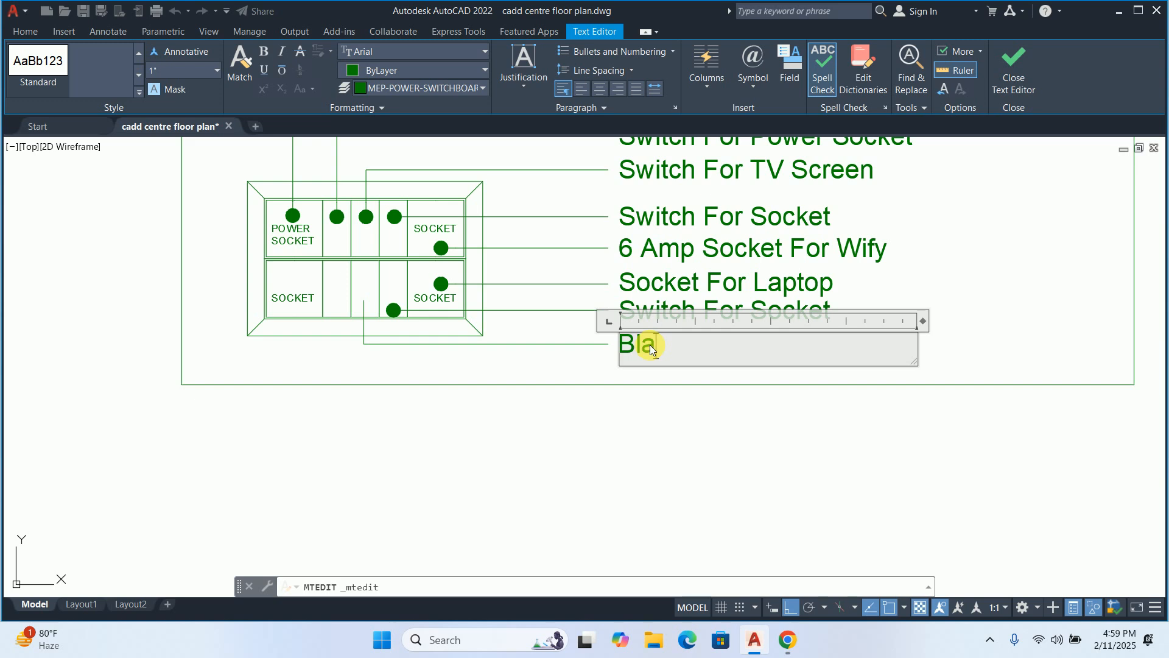
pyautogui.write('nck')
pyautogui.click(582, 453)
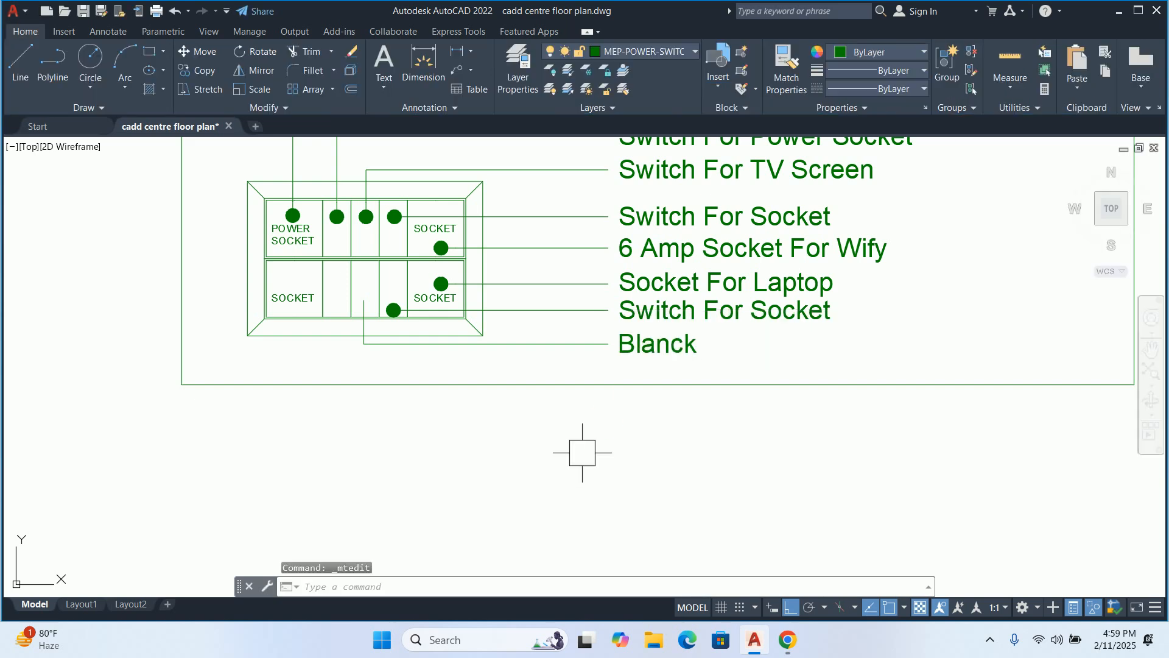
pyautogui.press('Escape')
pyautogui.press('Escape')
# Stretch the bottom edge of the detail's border frame straight down by about 2.63 inches
pyautogui.scroll(-1, 590, 404)
pyautogui.write('s')
pyautogui.press('Return')
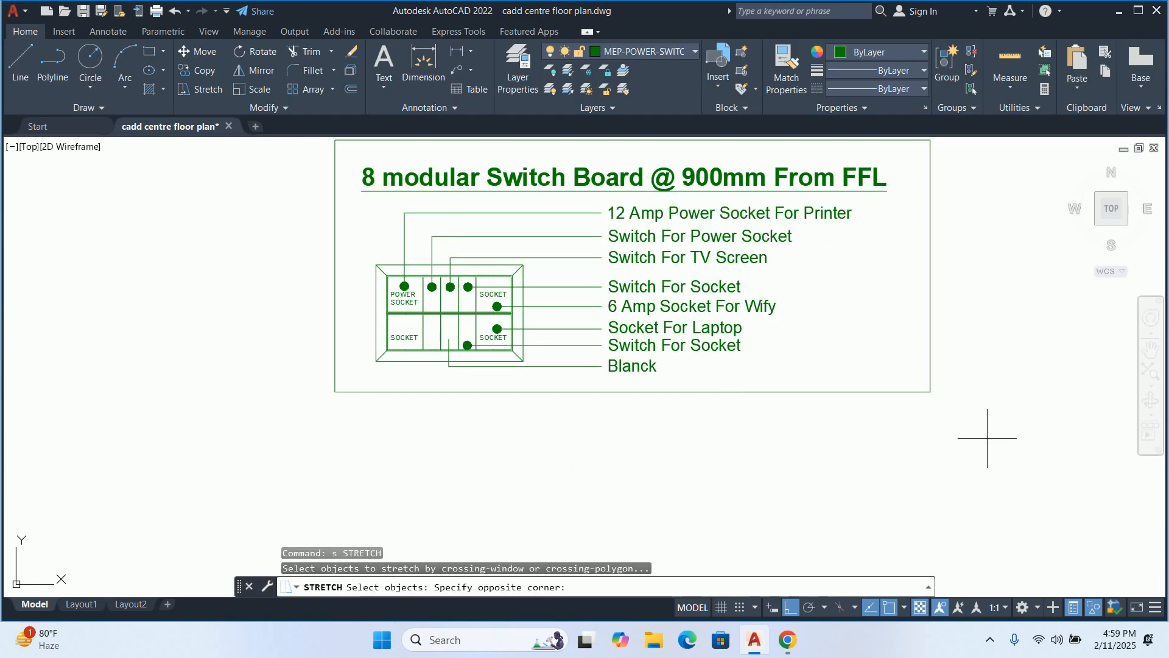
pyautogui.click(256, 359)
pyautogui.click(240, 373)
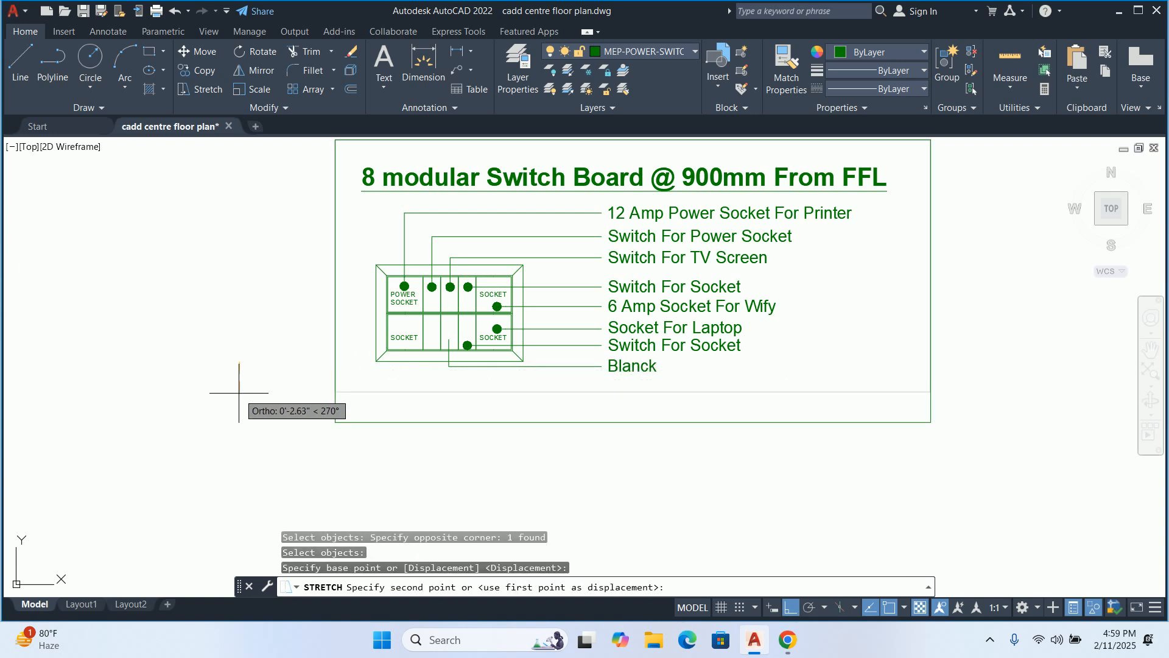
pyautogui.click(239, 393)
pyautogui.press('Escape')
pyautogui.press('Escape')
pyautogui.press('Escape')
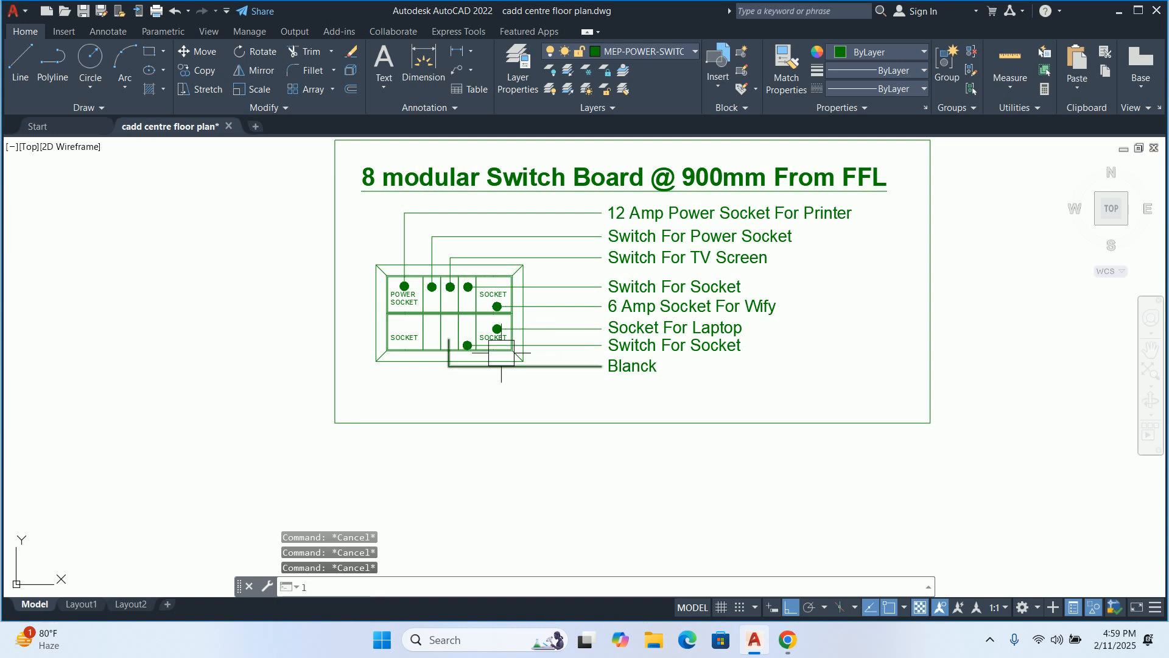
# Draw a quick leader from the lower-row switch beside the left socket, running below the "Blanck" leader and ending in line with it
pyautogui.write('le')
pyautogui.press('Return')
pyautogui.scroll(6, 435, 350)
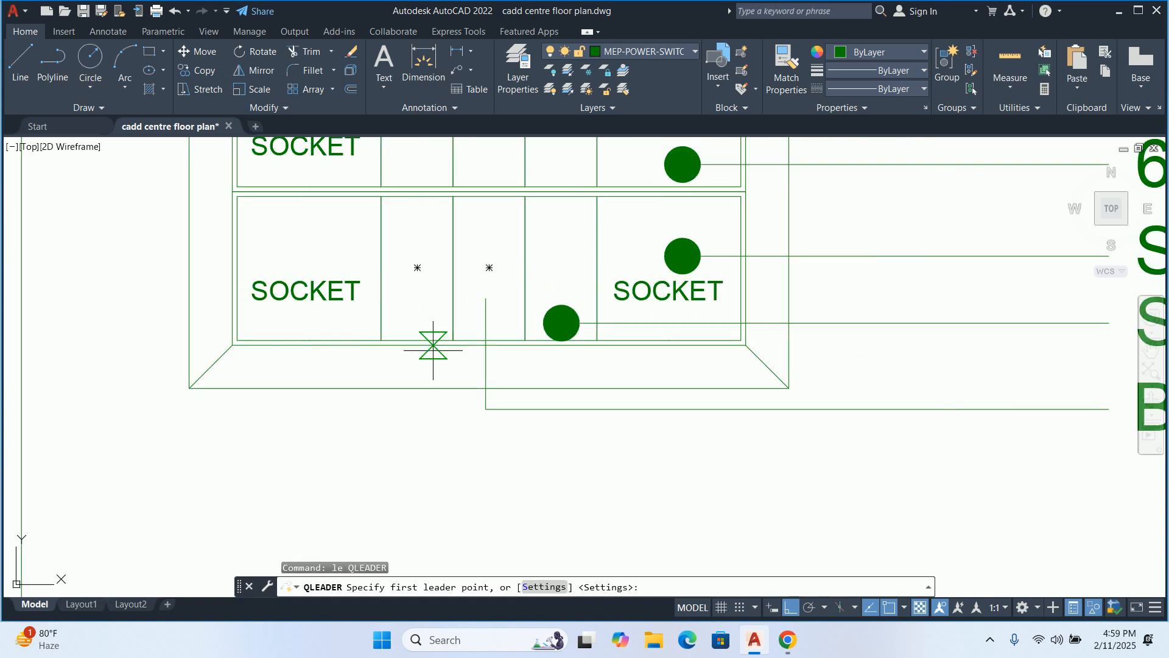
pyautogui.click(418, 302)
pyautogui.scroll(-4, 417, 304)
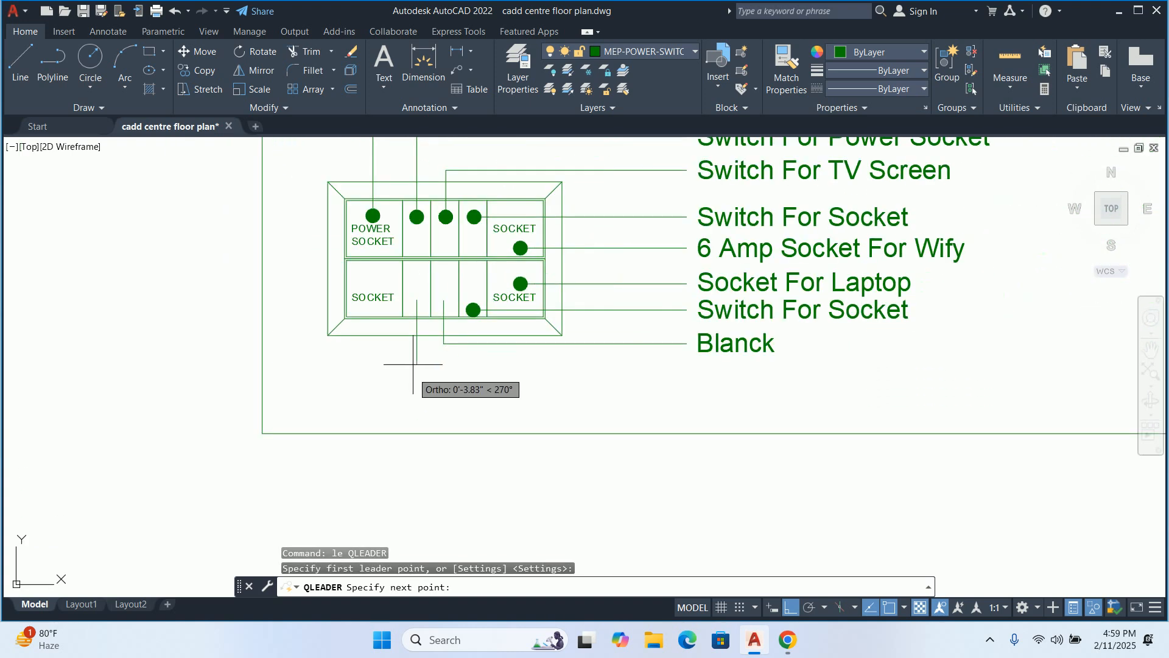
pyautogui.click(412, 376)
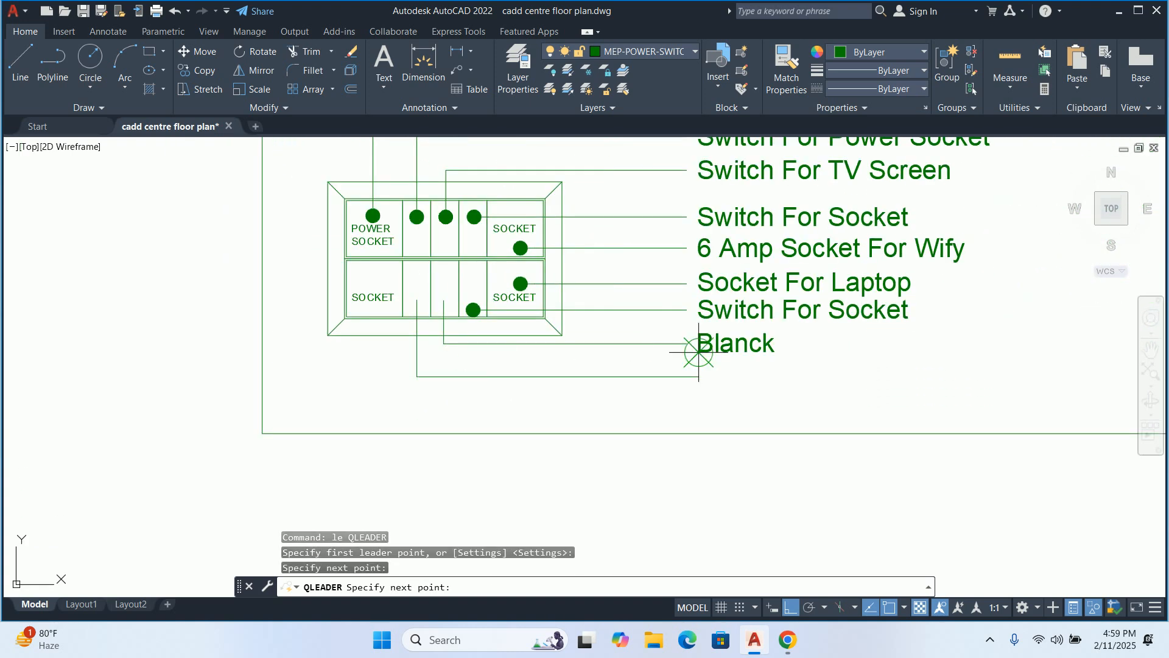
pyautogui.click(683, 378)
pyautogui.press('Escape')
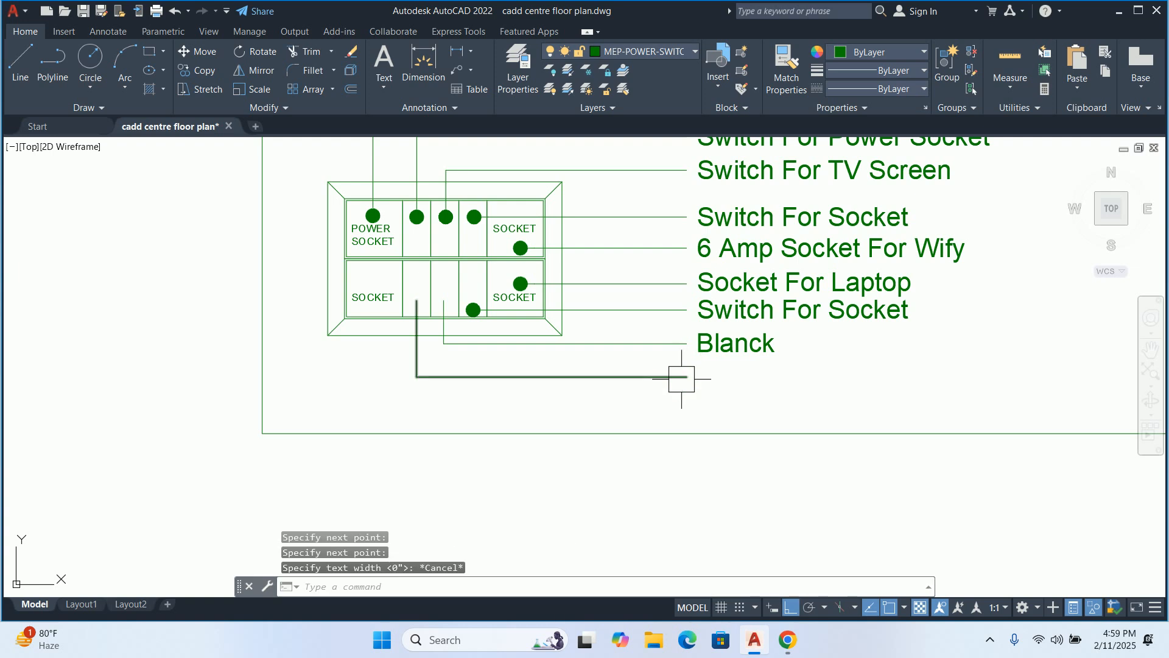
pyautogui.press('Escape')
pyautogui.press('Escape')
pyautogui.write('co')
pyautogui.press('space')
pyautogui.click(708, 355)
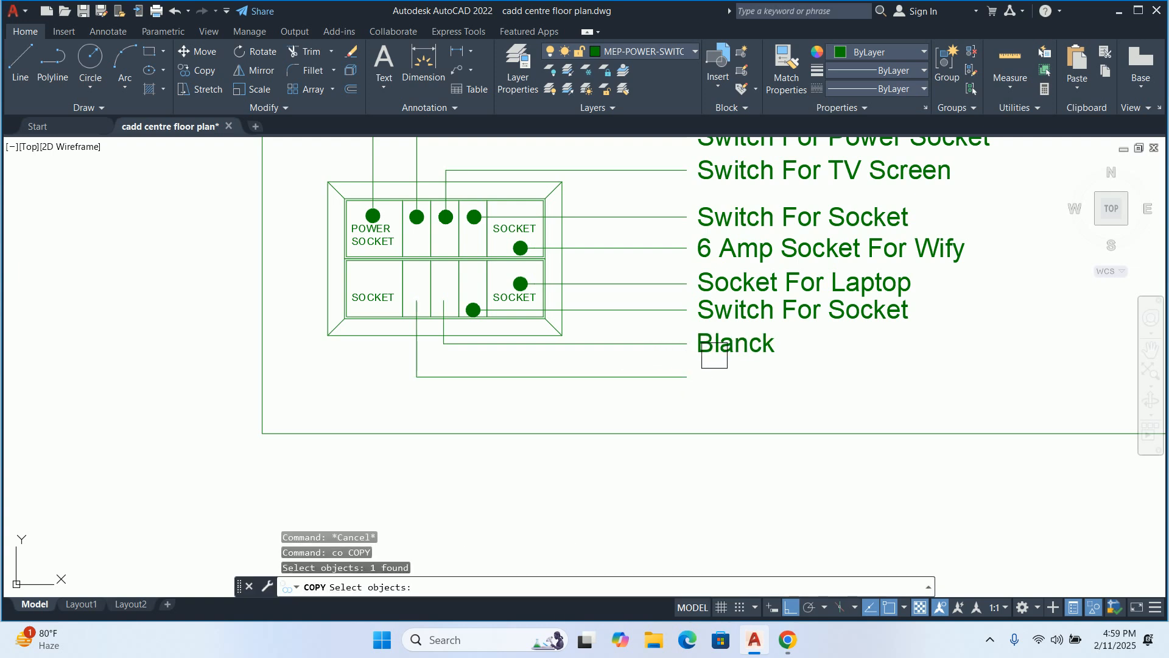
pyautogui.press('space')
pyautogui.click(674, 342)
pyautogui.press('Escape')
# Copy the upper "Switch For Socket" label from its leader's end to the end of the lowest leader
pyautogui.press('space')
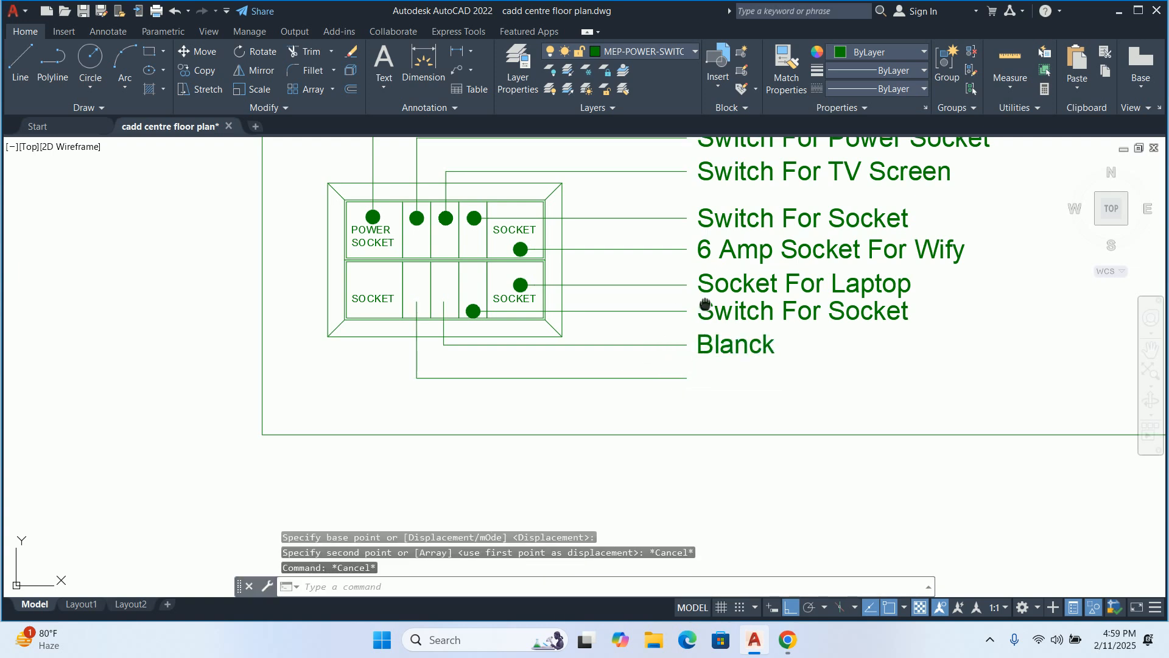
pyautogui.moveTo(682, 220); pyautogui.dragTo(668, 302, button='middle')
pyautogui.click(694, 303)
pyautogui.press('space')
pyautogui.click(674, 300)
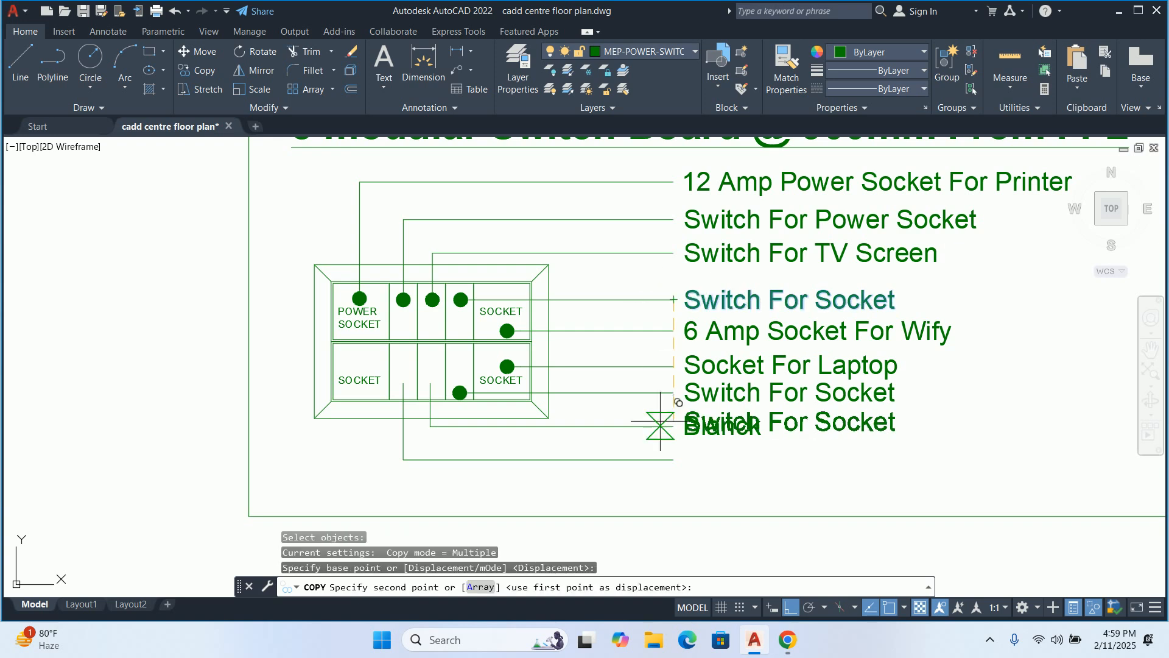
pyautogui.click(673, 460)
pyautogui.press('Escape')
pyautogui.press('Escape')
# Draw a quick leader from the lower-left socket, down below the last leader and across to line up with the other leader ends
pyautogui.scroll(-2, 683, 442)
pyautogui.moveTo(685, 439); pyautogui.dragTo(697, 337, button='middle')
pyautogui.press('Escape')
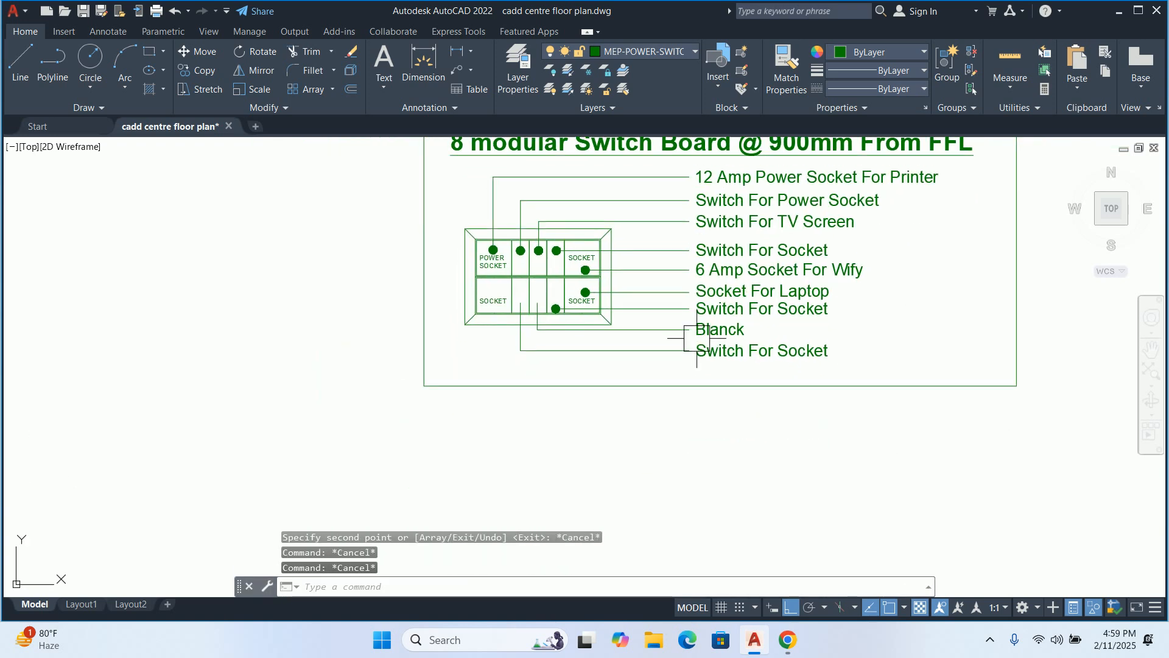
pyautogui.press('Escape')
pyautogui.write('le')
pyautogui.press('Return')
pyautogui.scroll(6, 465, 331)
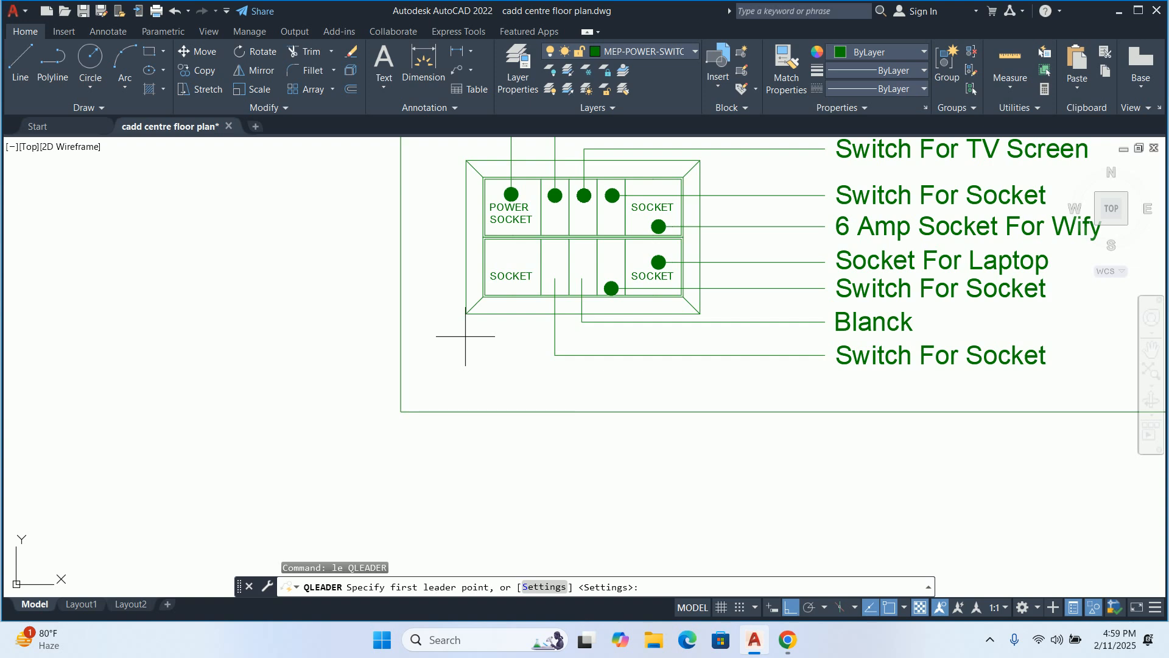
pyautogui.click(532, 256)
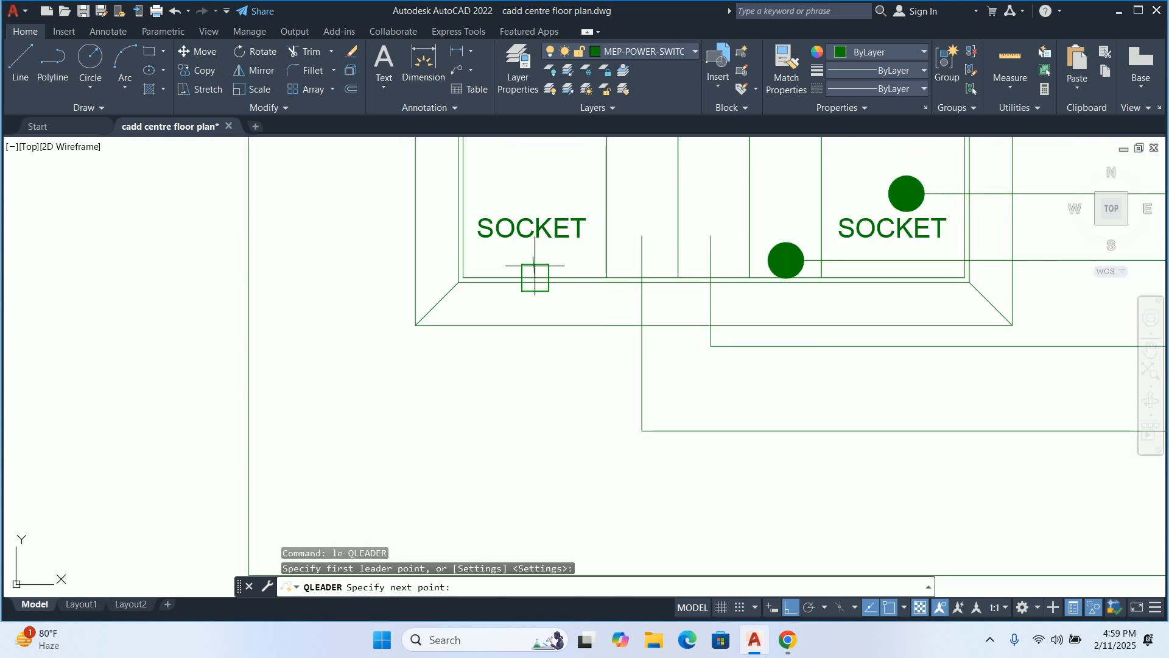
pyautogui.moveTo(551, 391); pyautogui.dragTo(503, 262, button='middle')
pyautogui.scroll(-2, 503, 262)
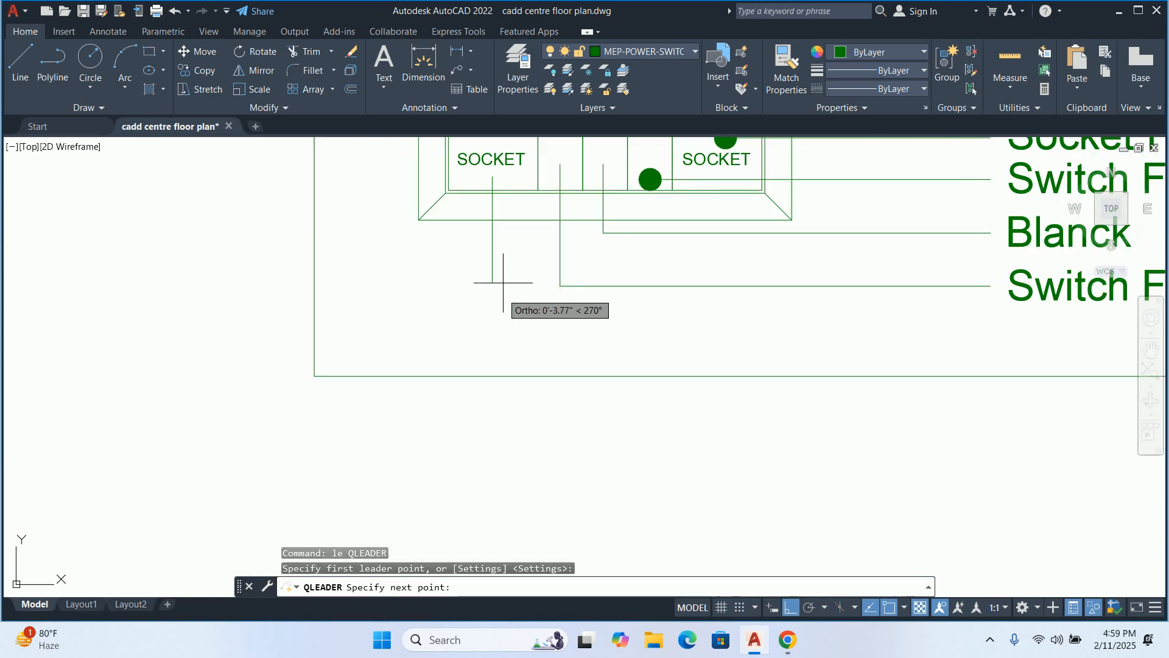
pyautogui.click(497, 328)
pyautogui.moveTo(810, 326); pyautogui.dragTo(606, 327, button='middle')
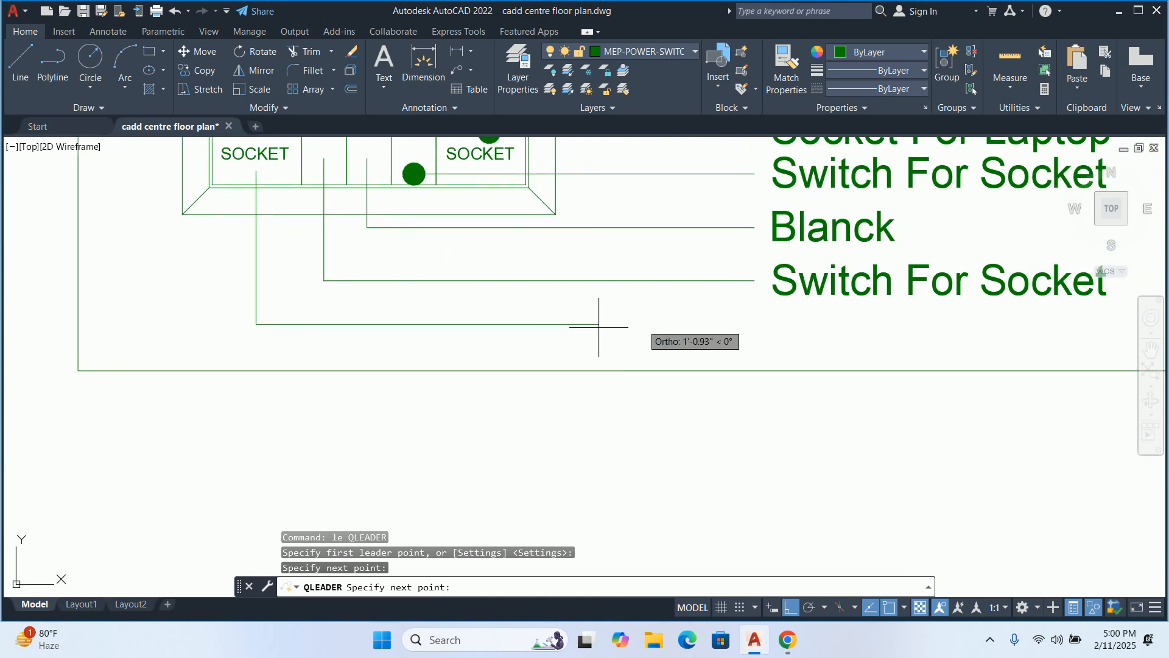
pyautogui.click(748, 294)
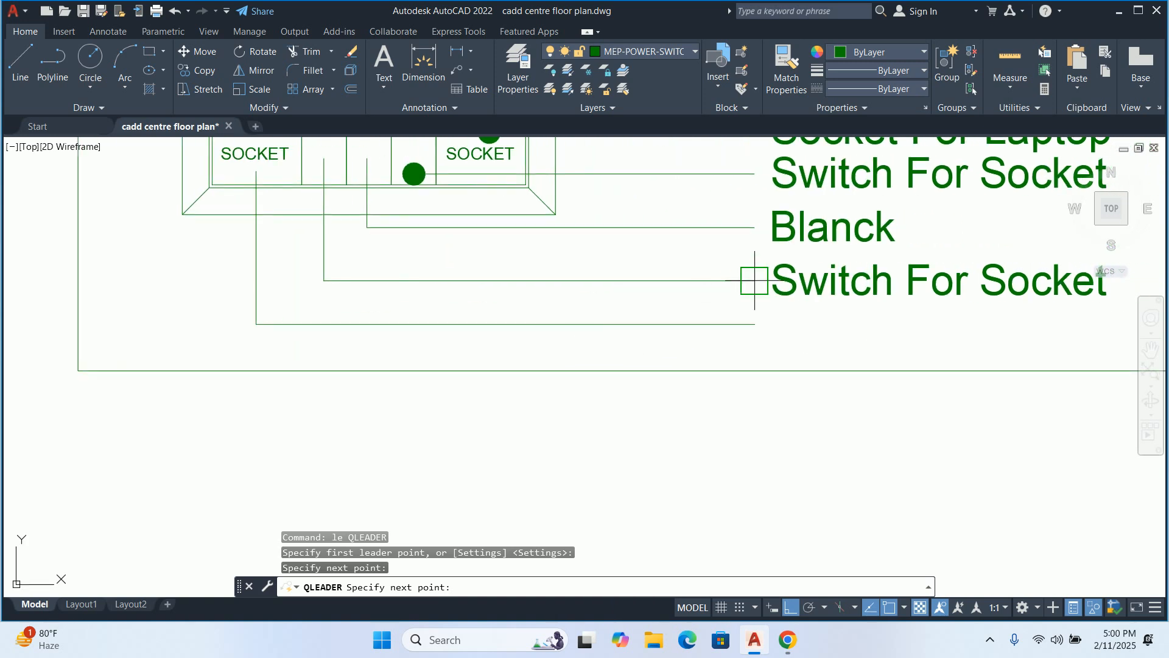
pyautogui.press('Escape')
pyautogui.press('Escape')
pyautogui.scroll(-2, 746, 310)
pyautogui.moveTo(746, 311); pyautogui.dragTo(705, 331, button='middle')
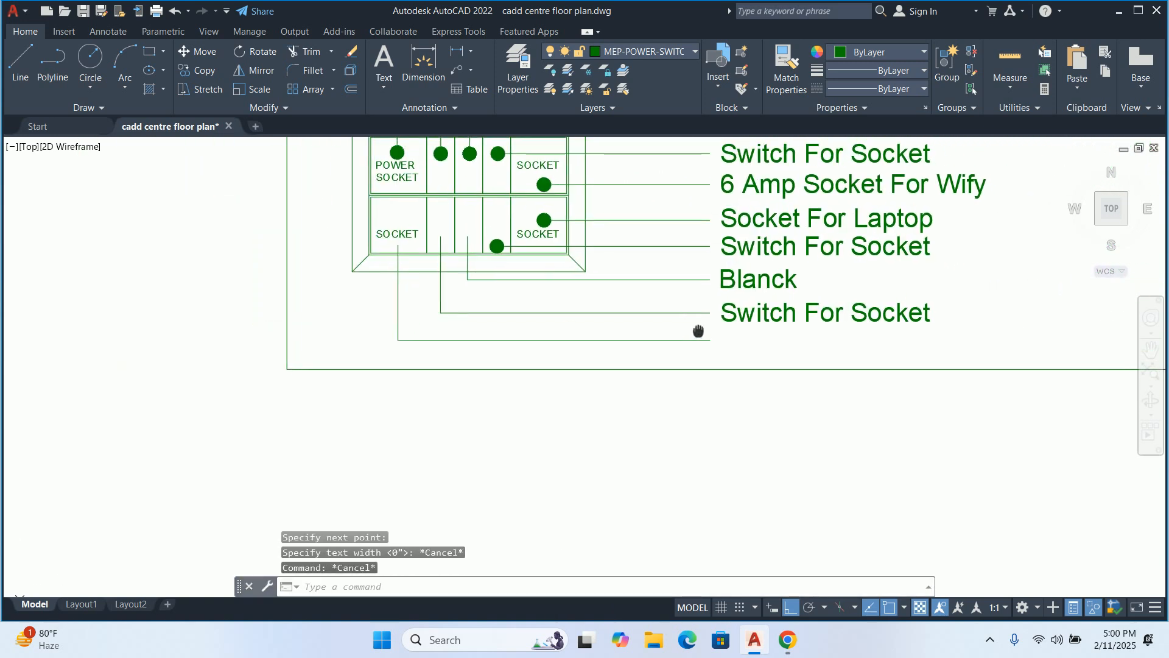
pyautogui.write('co')
pyautogui.press('Return')
pyautogui.click(883, 316)
pyautogui.press('Return')
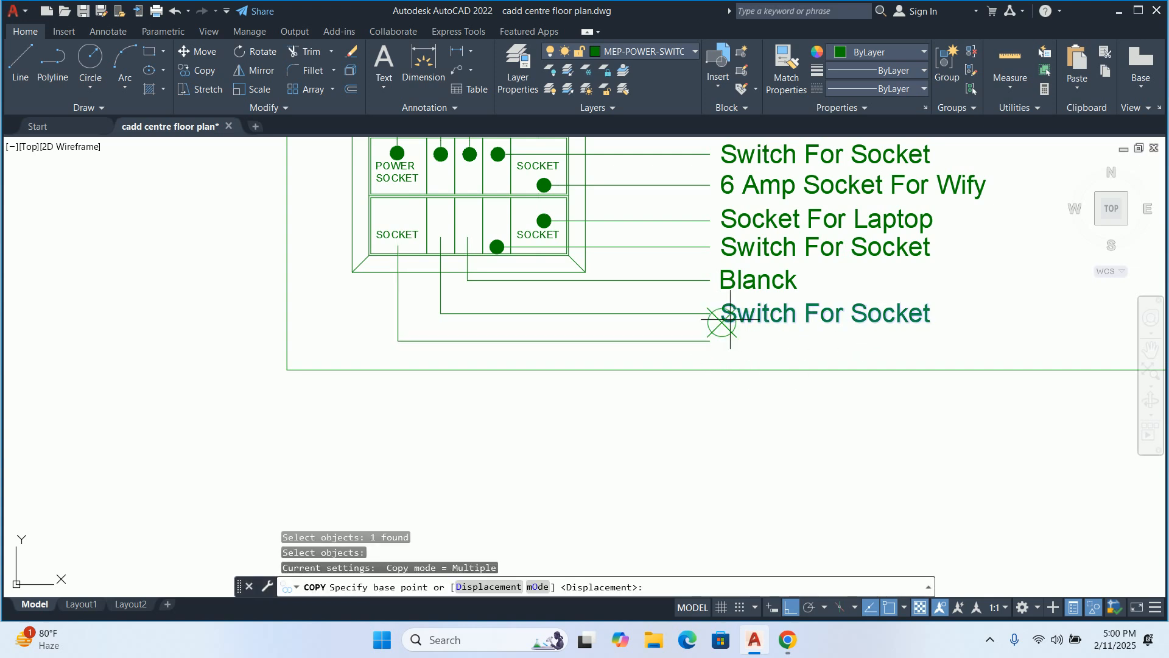
pyautogui.press('Escape')
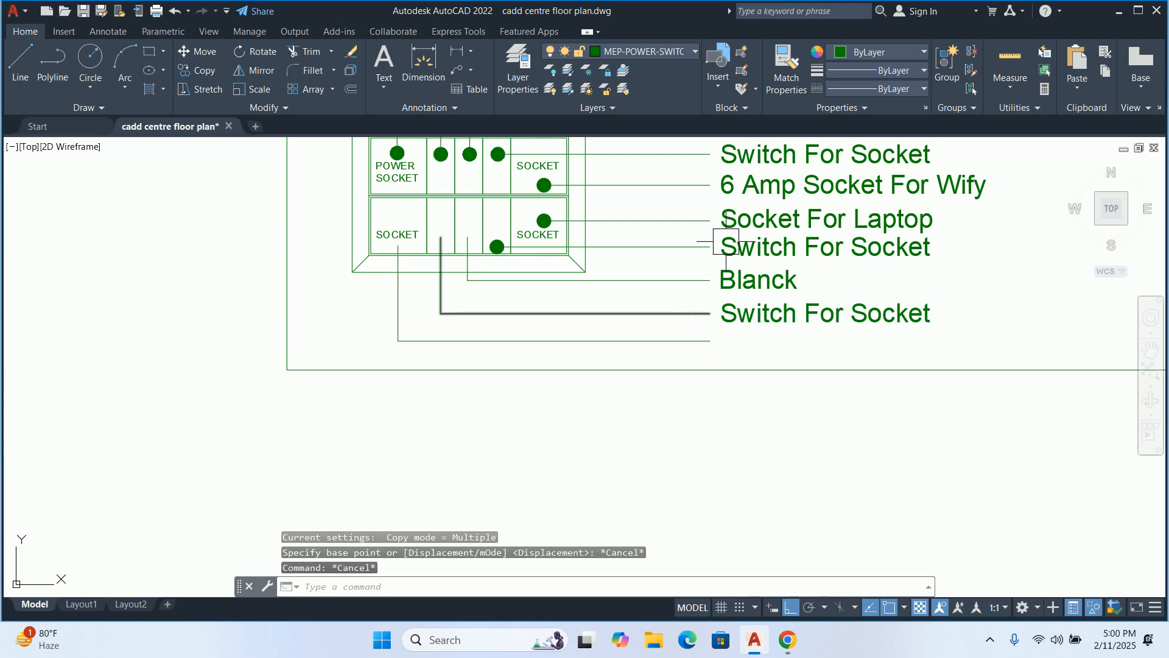
# Copy the "Socket For Laptop" label from its leader's end to the end of the lower-left socket's leader
pyautogui.press('Return')
pyautogui.click(710, 221)
pyautogui.press('Return')
pyautogui.click(709, 221)
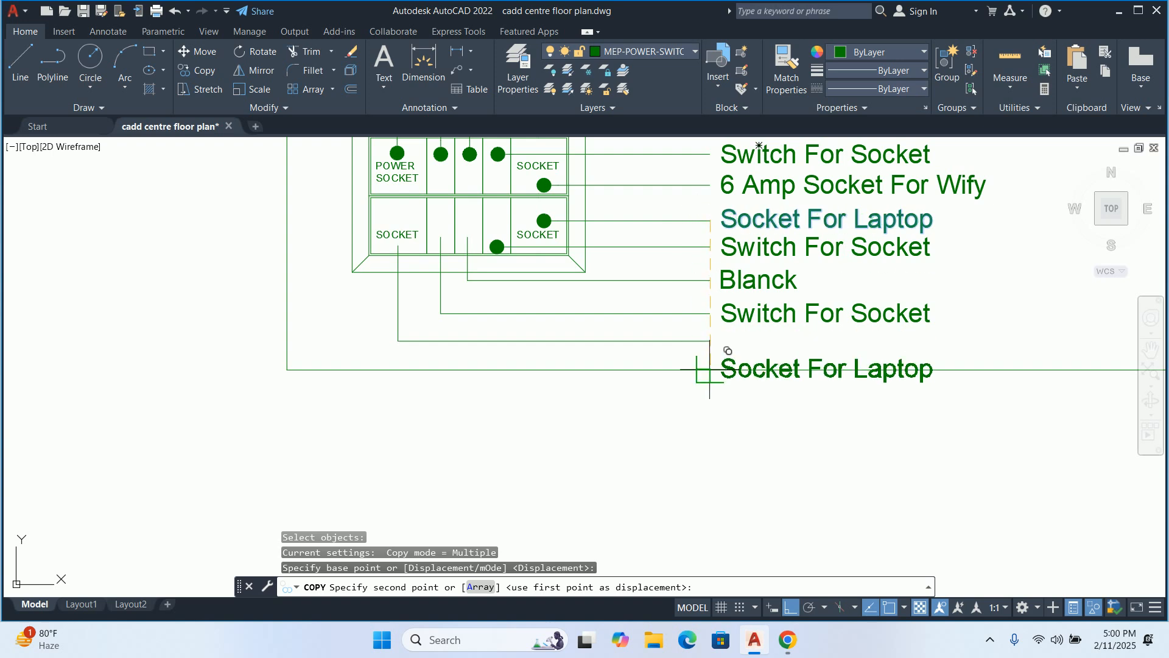
pyautogui.click(722, 337)
pyautogui.press('Escape')
# Replace the text of the label at the lowest leader's end with "Additional Socket"
pyautogui.doubleClick(725, 339)
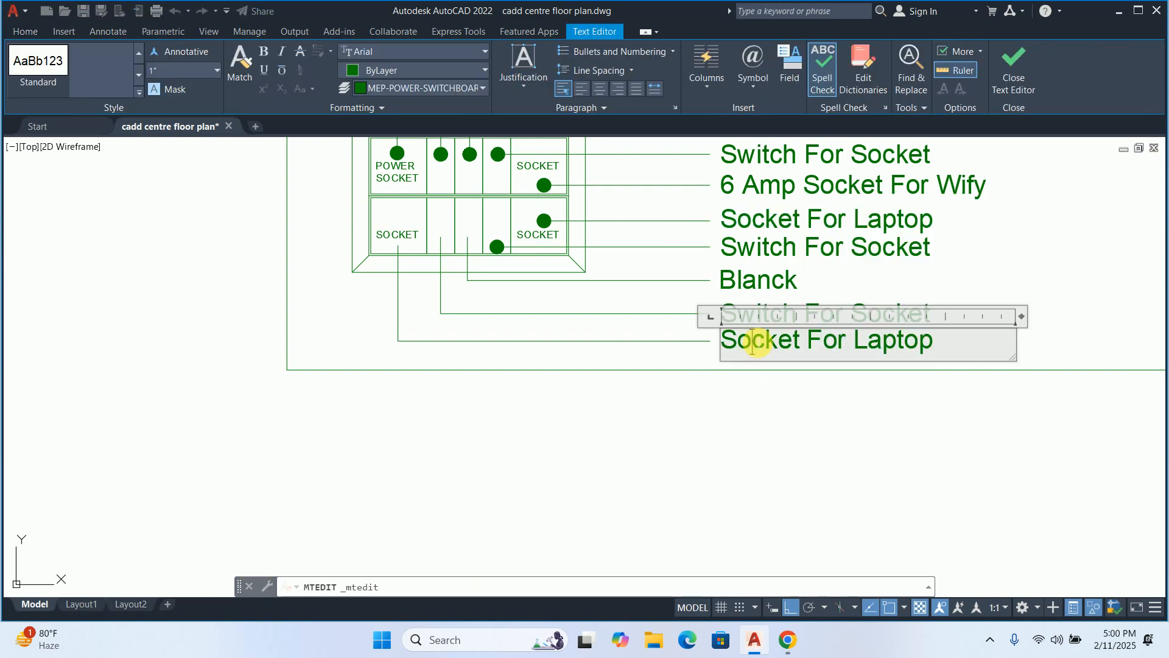
pyautogui.click(754, 341)
pyautogui.write('s')
pyautogui.tripleClick(762, 341)
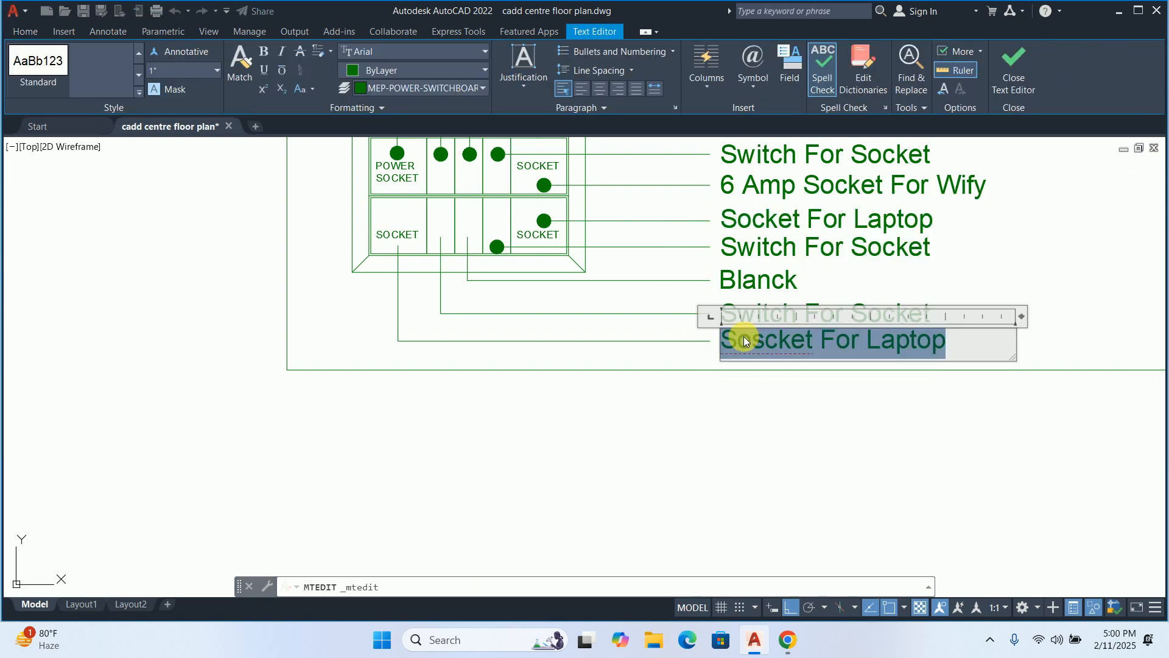
pyautogui.write('Additional Socket')
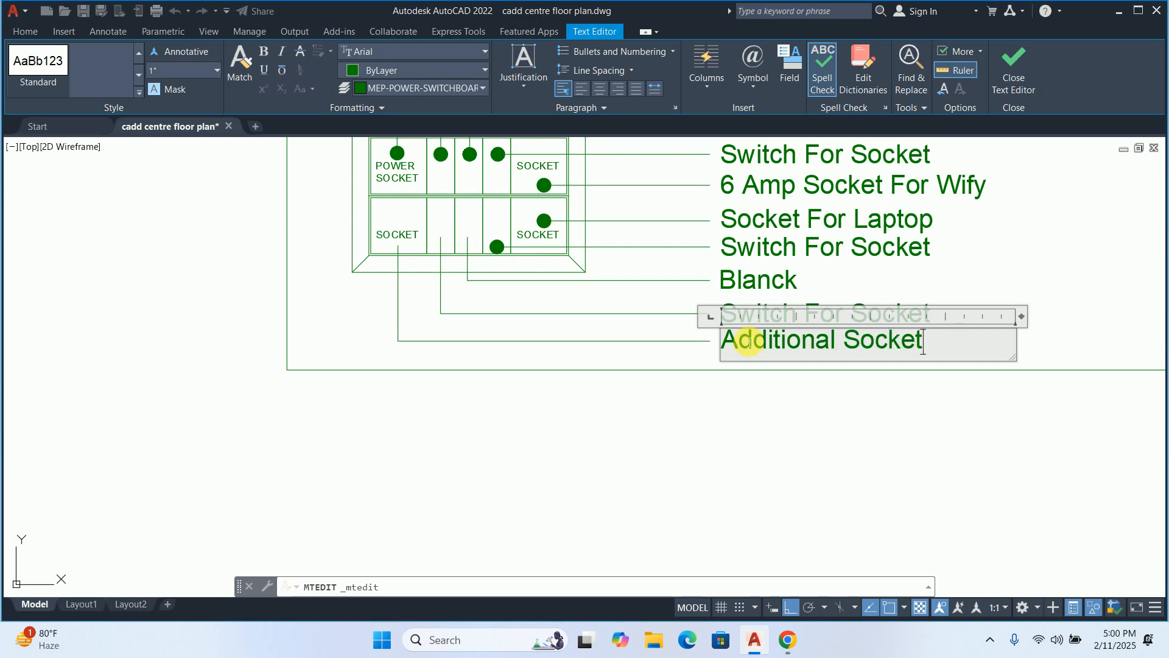
pyautogui.press('Escape')
# Match the properties of the lower-row "Switch For Socket" dot leader onto the three leaders below it that lack dots
pyautogui.write('ma')
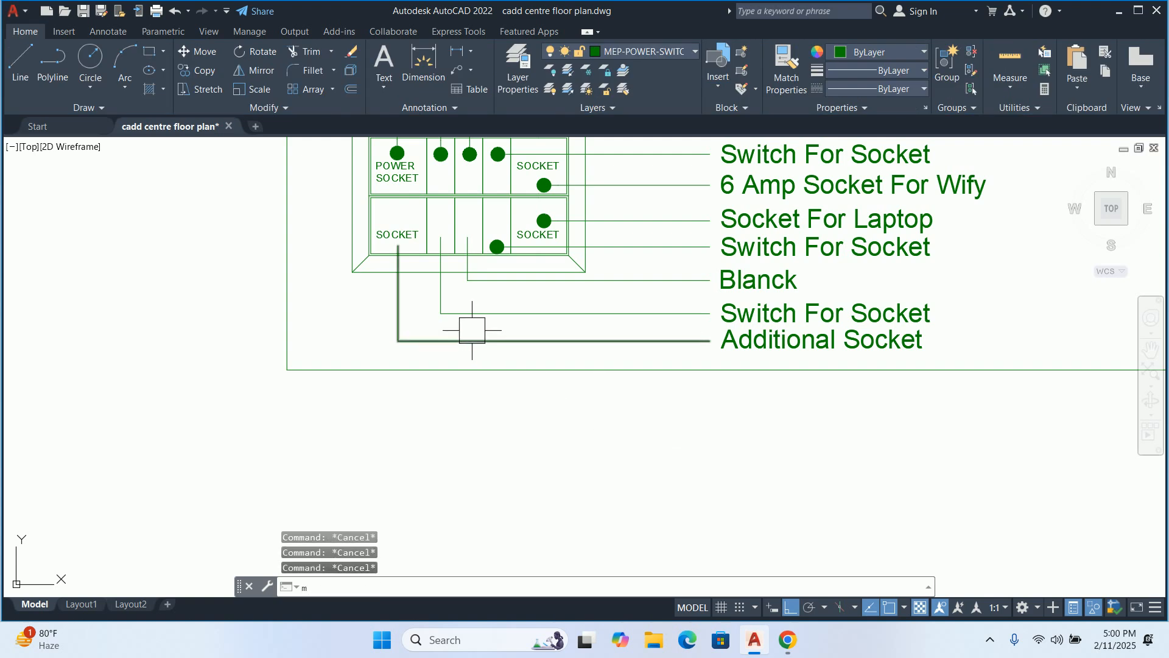
pyautogui.press('Return')
pyautogui.scroll(4, 450, 228)
pyautogui.click(892, 283)
pyautogui.click(884, 330)
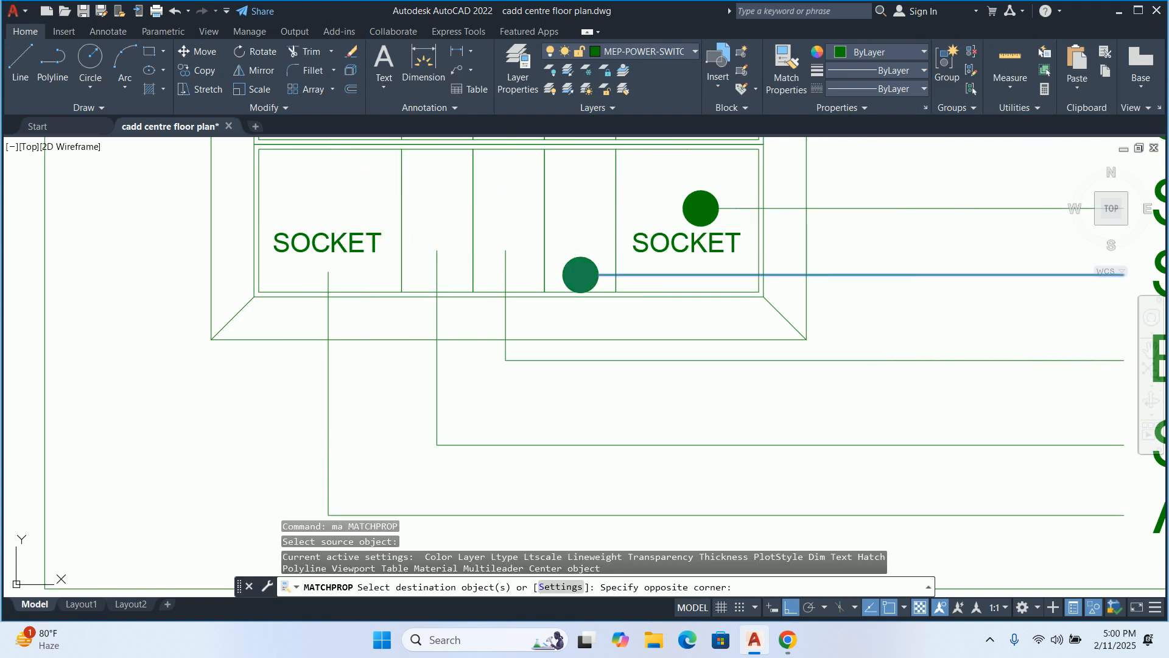
pyautogui.moveTo(851, 433); pyautogui.dragTo(807, 266, button='middle')
pyautogui.click(809, 384)
pyautogui.scroll(-6, 802, 302)
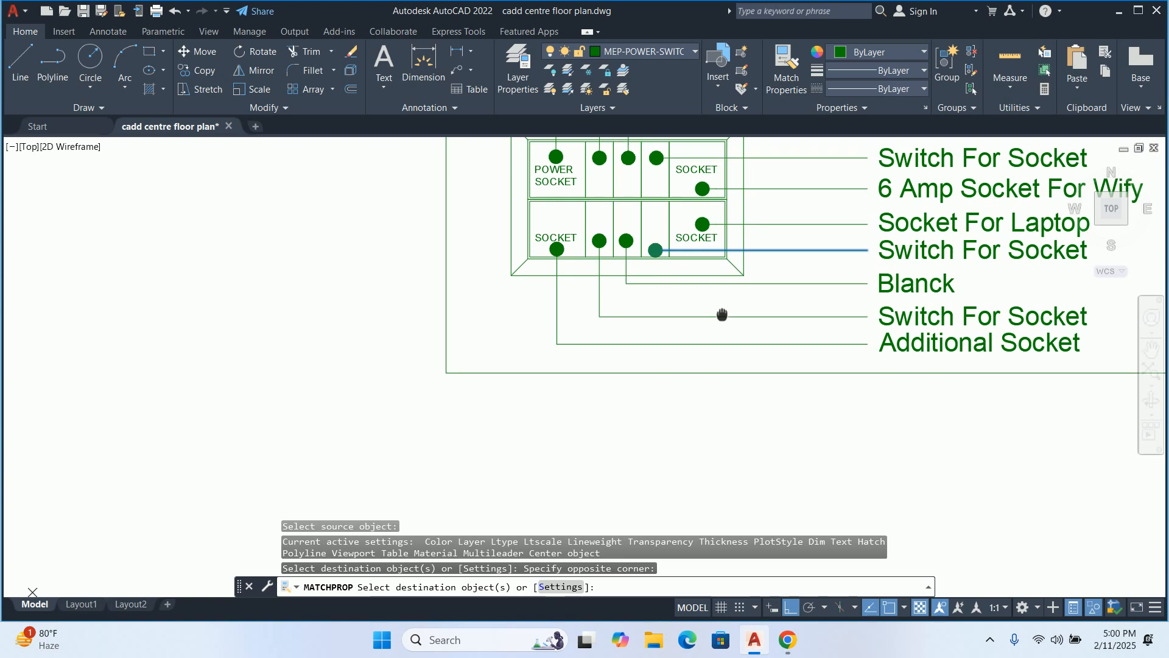
pyautogui.press('Escape')
pyautogui.press('Escape')
# Move the lower-left "SOCKET" text straight up about 0.45" to clear the leader dot below it
pyautogui.scroll(4, 576, 270)
pyautogui.moveTo(576, 270); pyautogui.dragTo(541, 304, button='middle')
pyautogui.write('m')
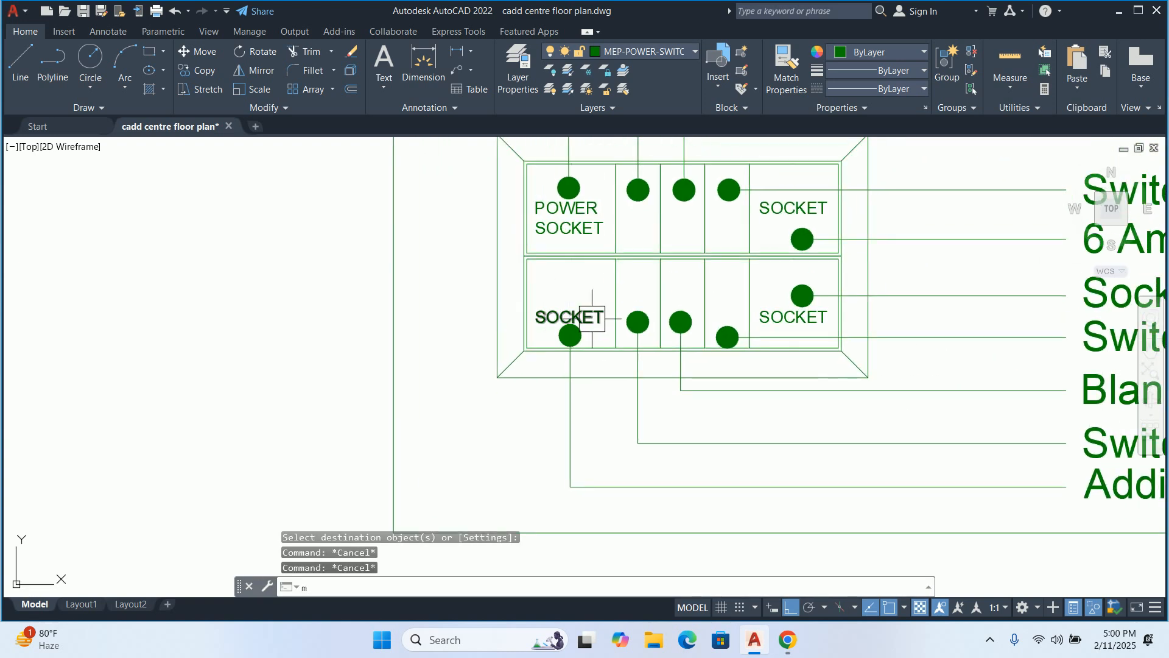
pyautogui.press('Return')
pyautogui.click(592, 315)
pyautogui.press('Return')
pyautogui.click(235, 327)
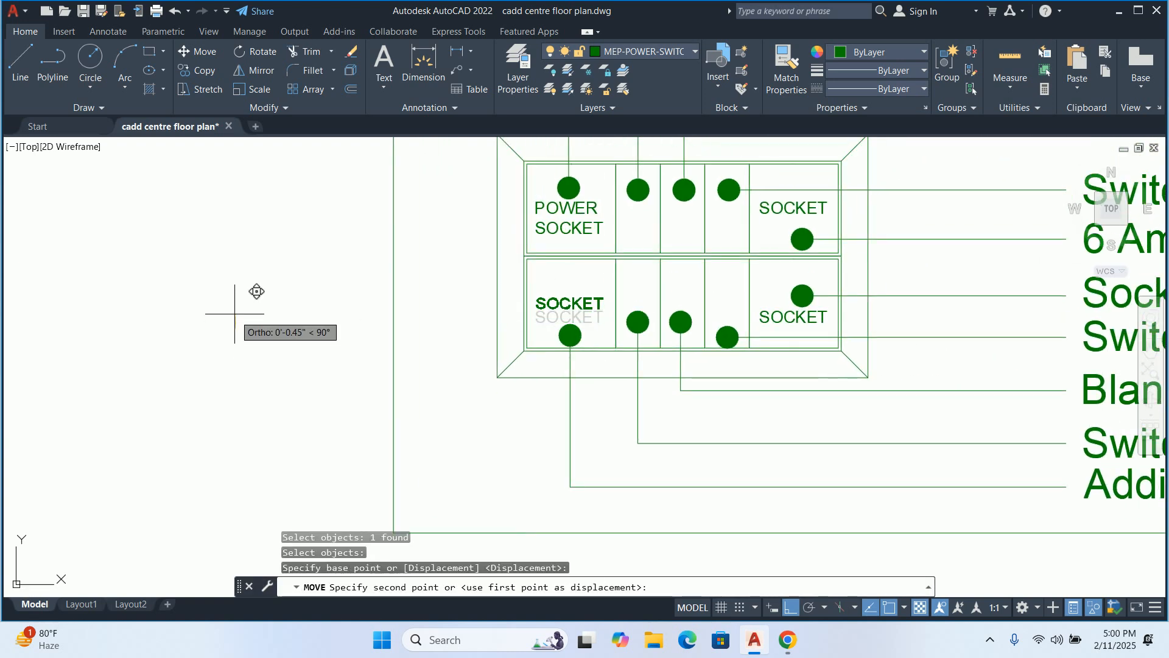
pyautogui.click(235, 313)
pyautogui.scroll(-2, 268, 311)
pyautogui.press('Escape')
pyautogui.press('Escape')
pyautogui.press('Escape')
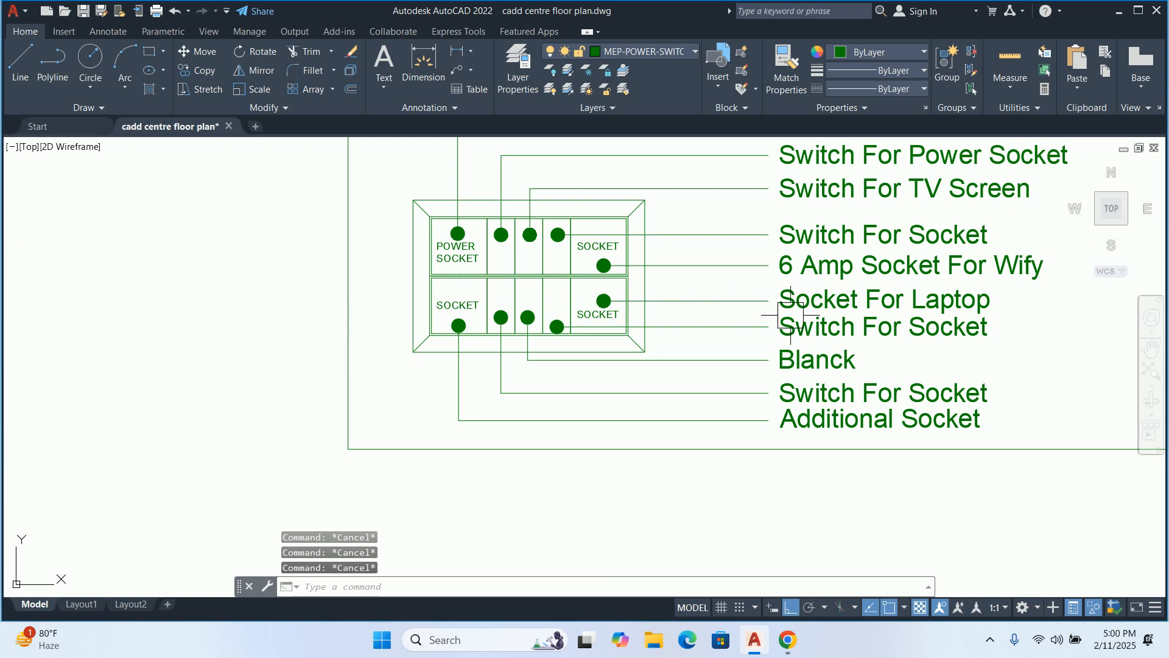
# Move the lower-right "SOCKET" text together with its "Socket For Laptop" leader slightly upward within the module
pyautogui.scroll(2, 790, 314)
pyautogui.write('m')
pyautogui.press('Return')
pyautogui.click(710, 292)
pyautogui.scroll(4, 430, 277)
pyautogui.click(446, 321)
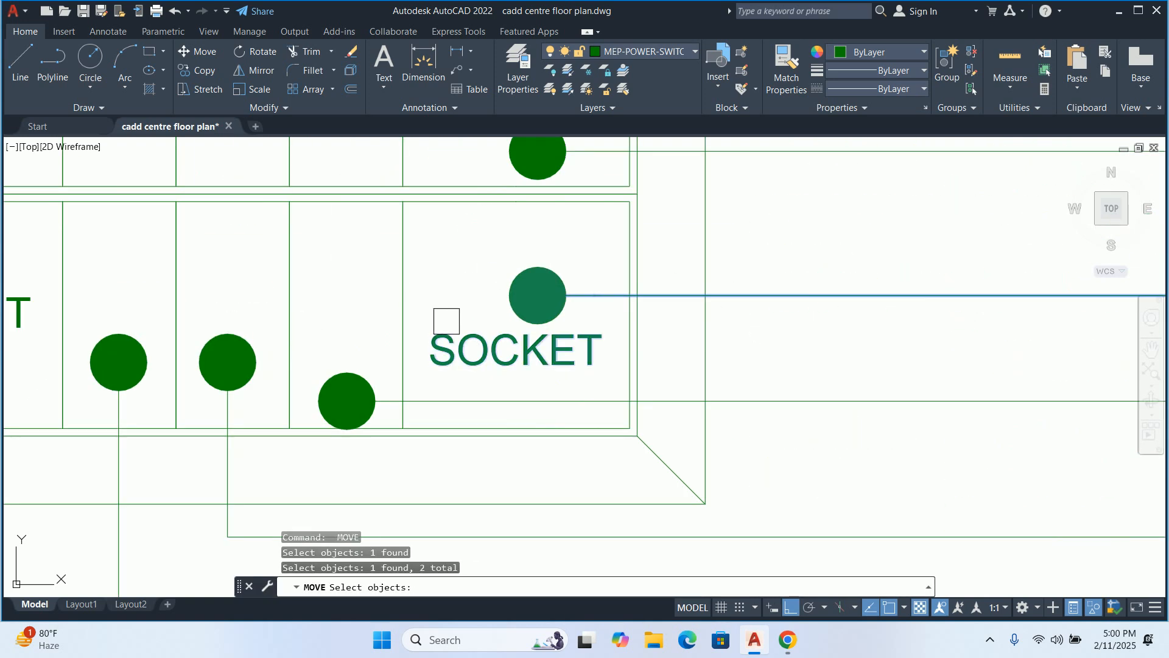
pyautogui.press('Return')
pyautogui.click(457, 279)
pyautogui.click(452, 270)
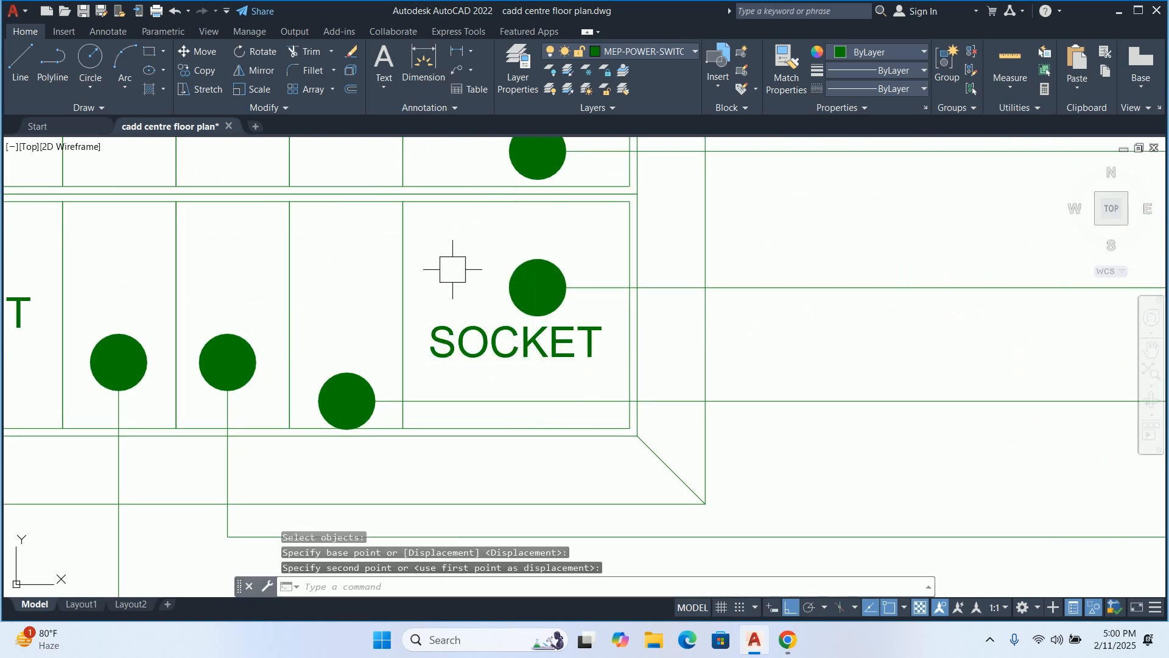
pyautogui.scroll(-3, 452, 269)
pyautogui.press('Escape')
pyautogui.press('Escape')
pyautogui.press('Escape')
pyautogui.scroll(-3, 644, 280)
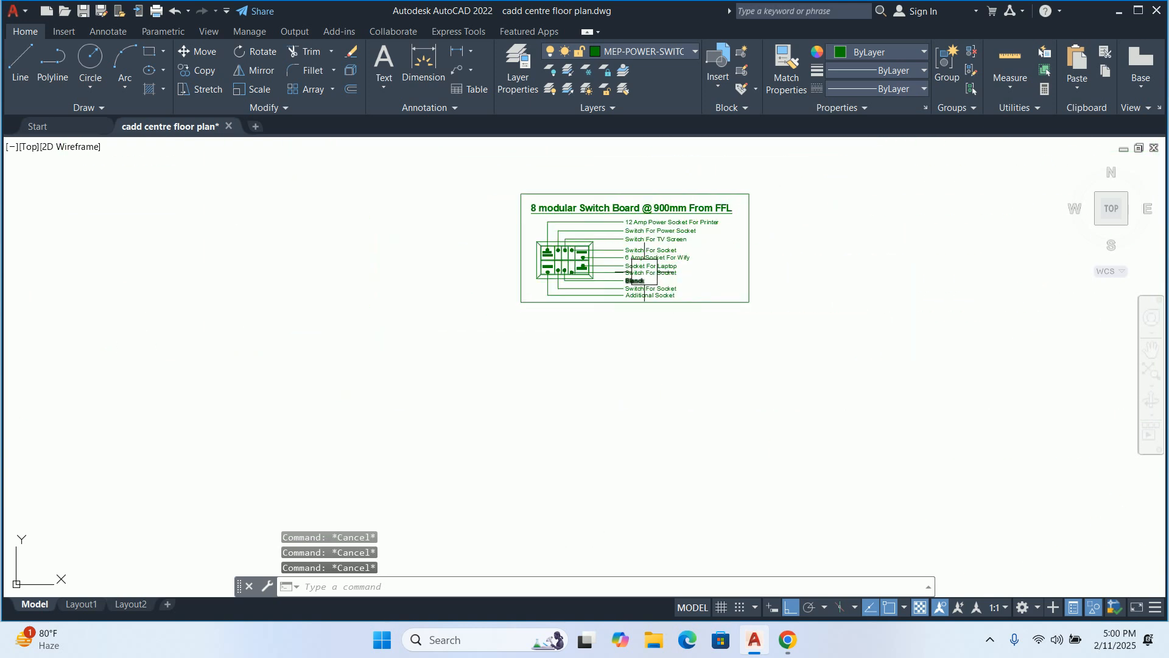
# Stretch the right edge of the detail's rectangular frame inward, closer to the labels
pyautogui.scroll(2, 749, 256)
pyautogui.click(771, 263)
pyautogui.scroll(2, 773, 263)
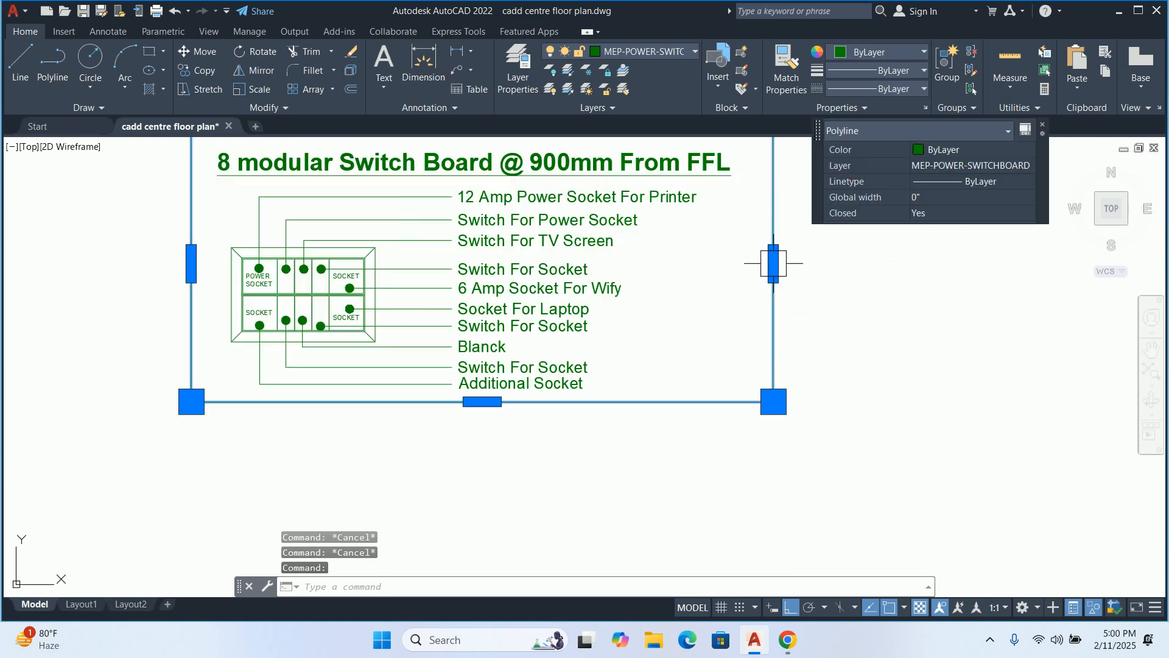
pyautogui.scroll(2, 773, 263)
pyautogui.click(773, 263)
pyautogui.click(723, 262)
pyautogui.press('Escape')
pyautogui.press('Escape')
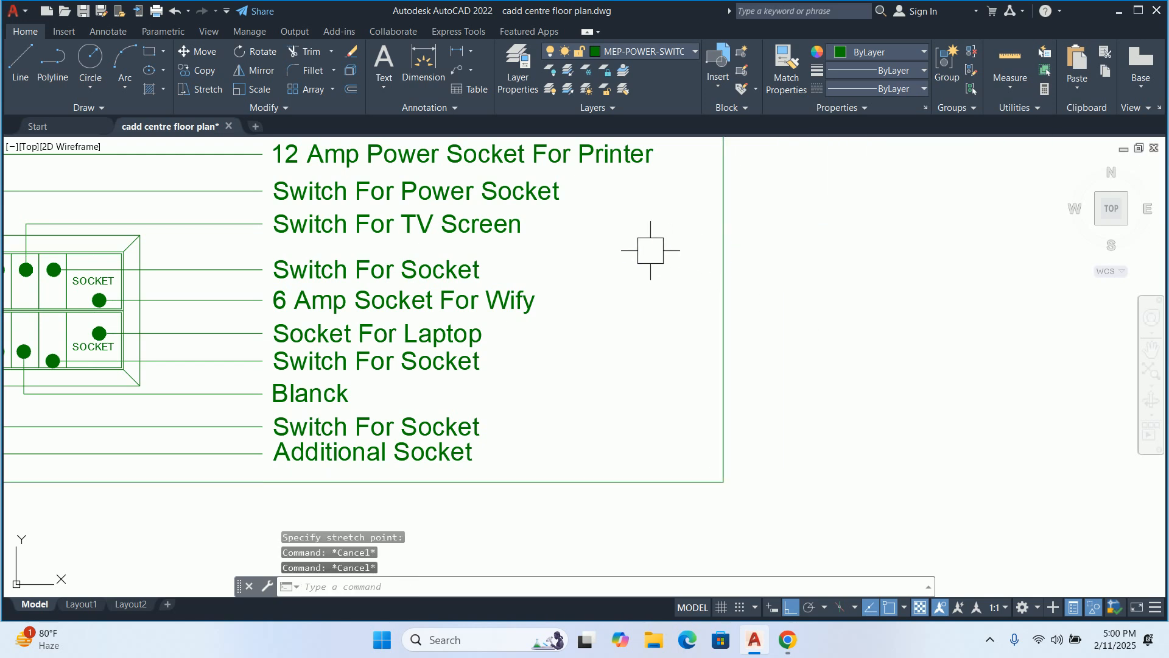
# Stretch the left edge of the detail's frame inward, closer to the switchboard
pyautogui.scroll(-6, 651, 251)
pyautogui.scroll(3, 347, 231)
pyautogui.click(342, 241)
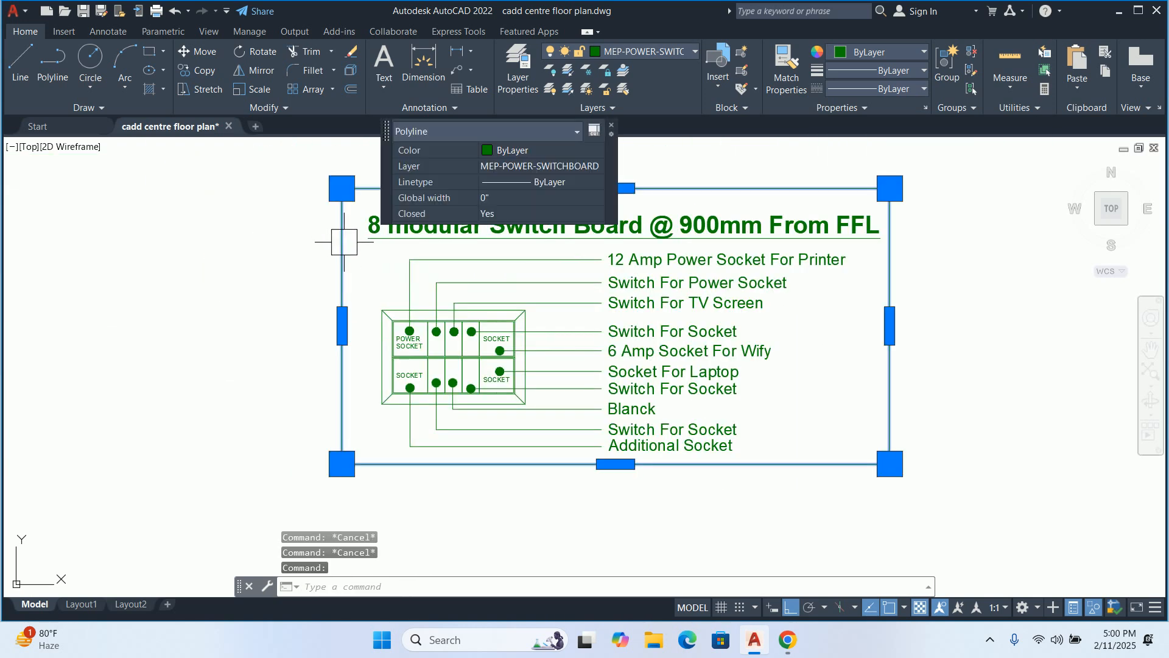
pyautogui.scroll(4, 347, 298)
pyautogui.click(332, 356)
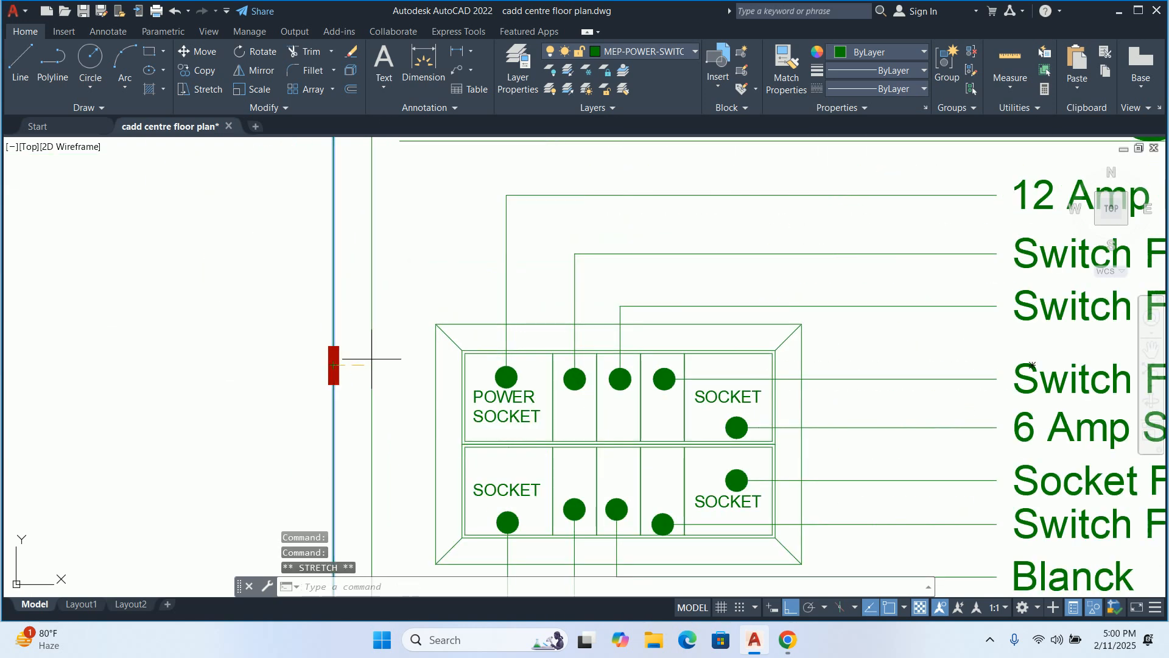
pyautogui.press('Escape')
# Replace the 8 at the start of the detail's title with 14
pyautogui.scroll(-2, 383, 281)
pyautogui.scroll(4, 402, 255)
pyautogui.doubleClick(425, 246)
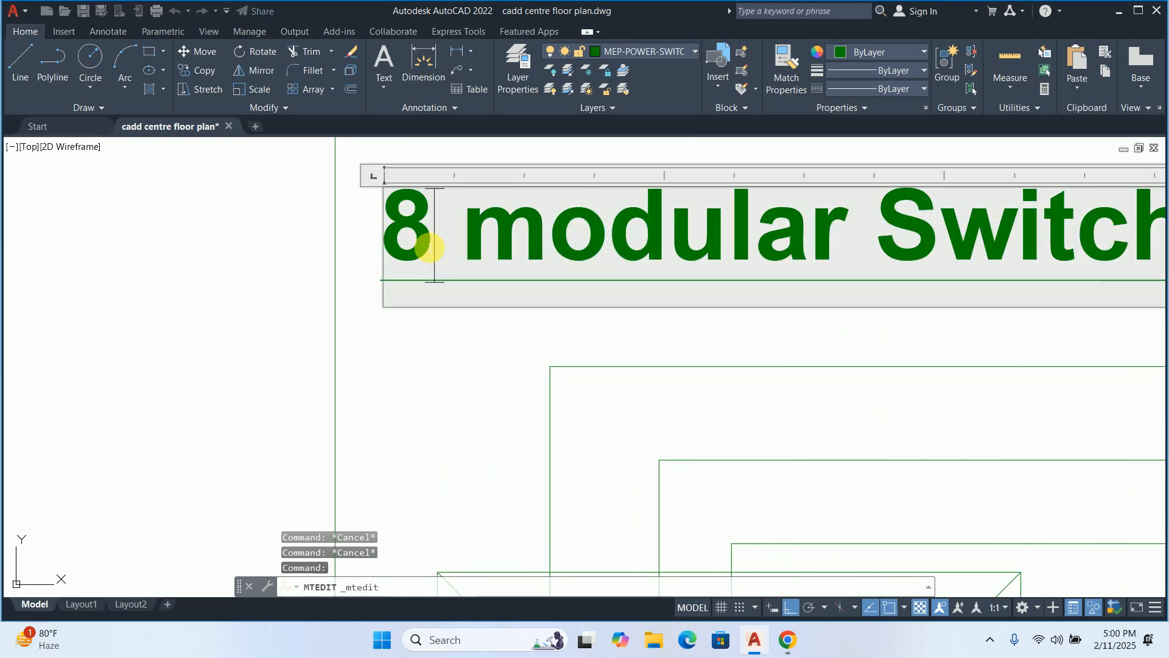
pyautogui.write('`4')
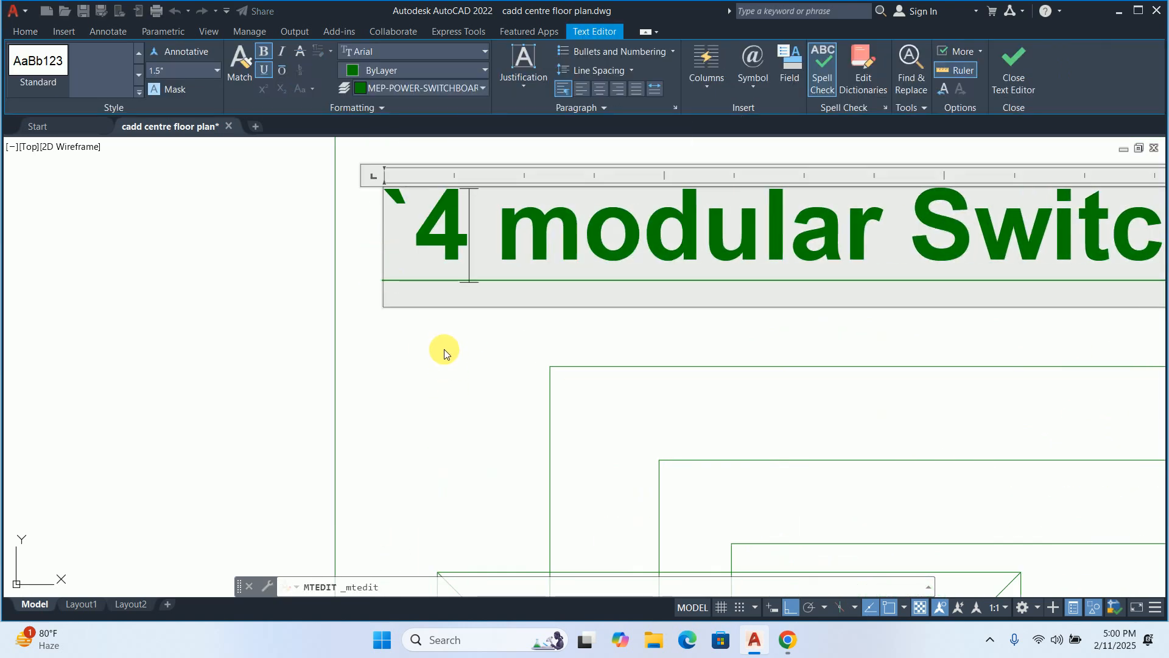
pyautogui.press('BackSpace')
pyautogui.press('BackSpace')
pyautogui.write('14')
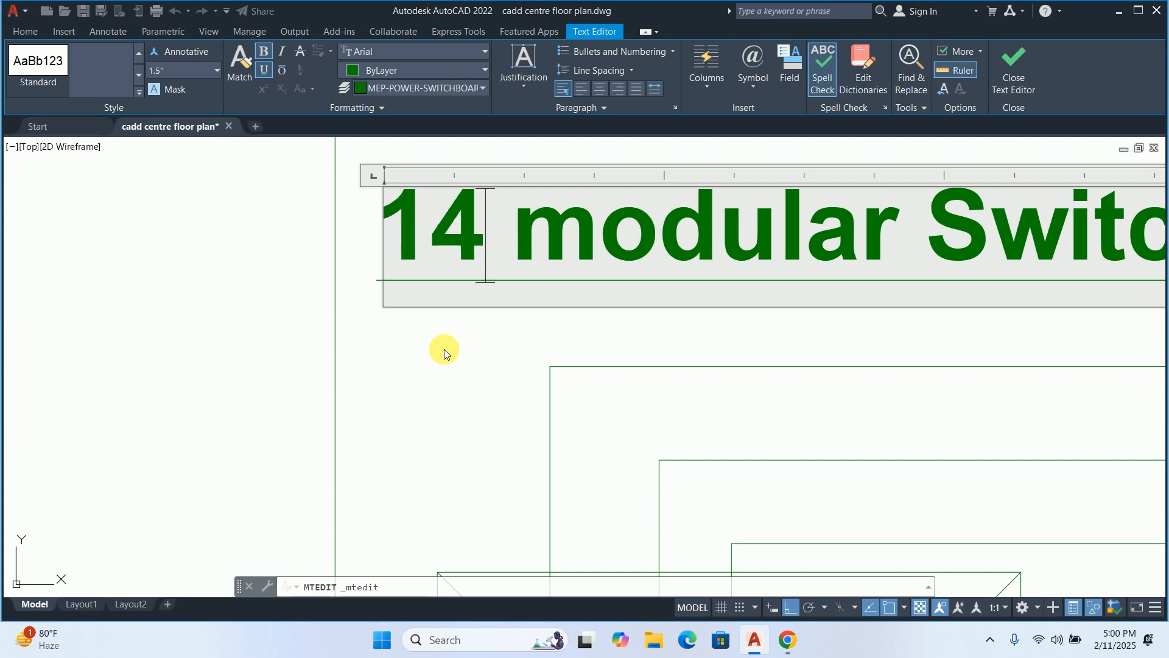
pyautogui.click(442, 490)
pyautogui.scroll(-4, 415, 298)
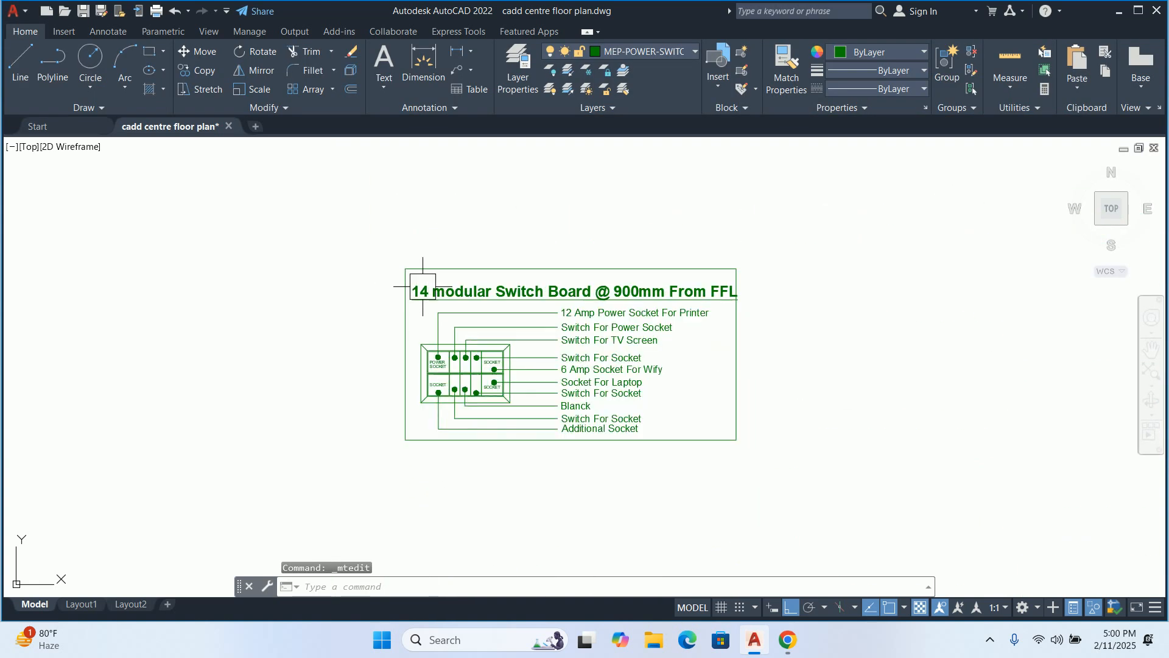
# Try to capitalise the M of "modular" in the title and discard the text change
pyautogui.scroll(5, 418, 302)
pyautogui.doubleClick(473, 324)
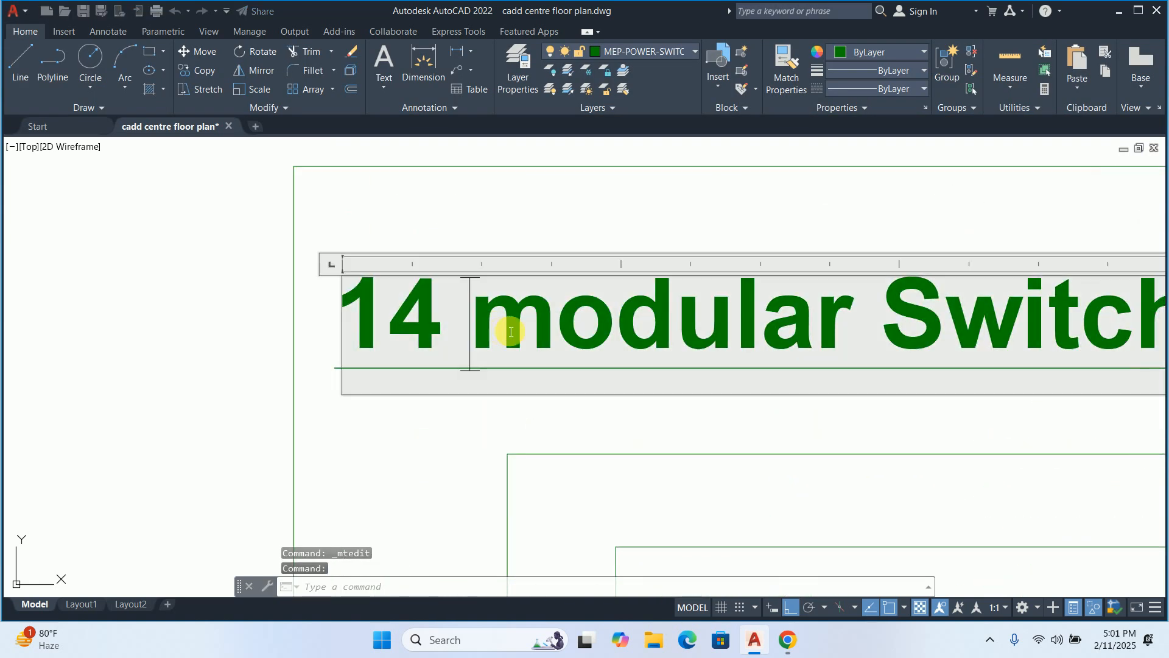
pyautogui.moveTo(546, 331); pyautogui.dragTo(507, 329)
pyautogui.write('M')
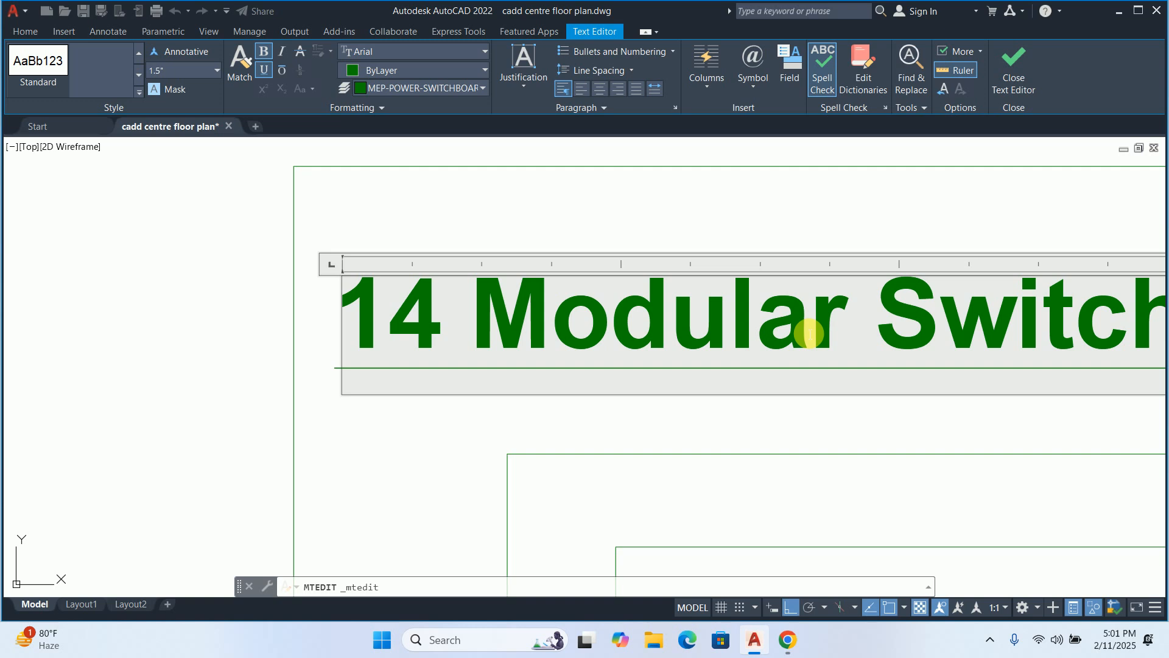
pyautogui.press('Escape')
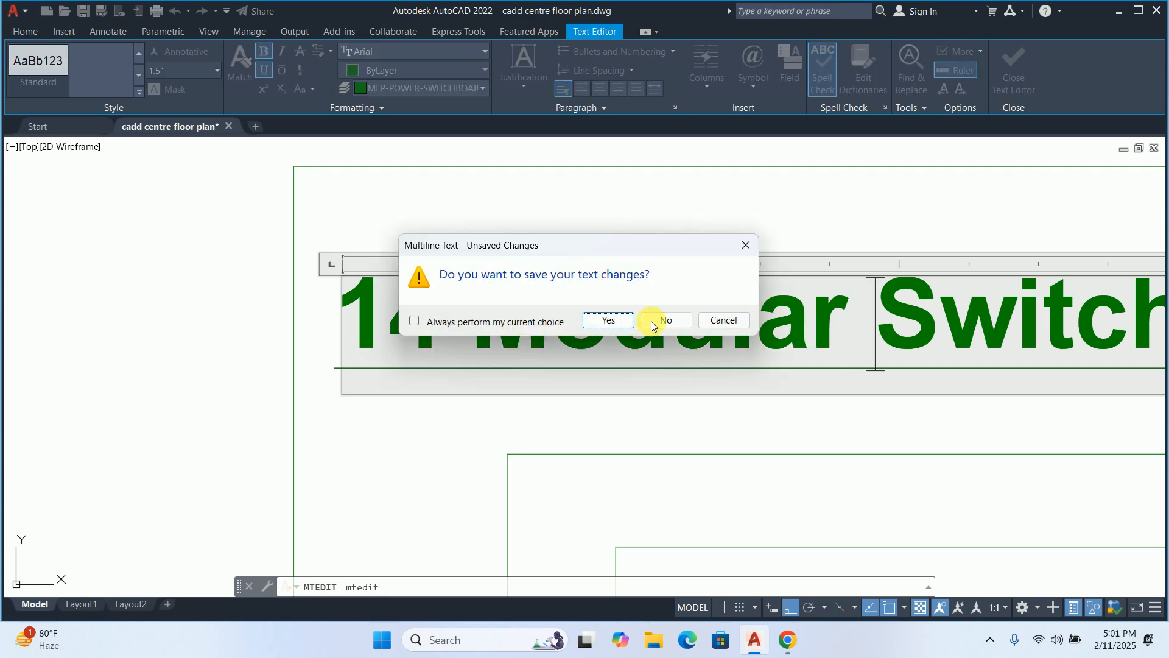
pyautogui.click(670, 320)
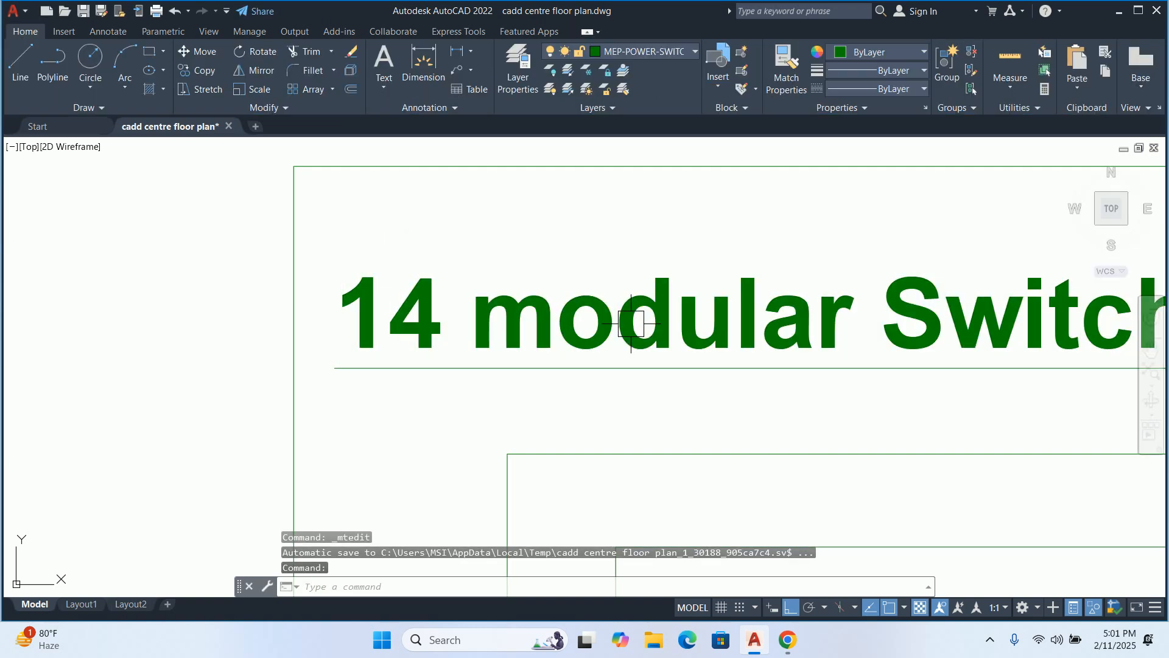
# Undo the last number change in the detail's title
pyautogui.hotkey('ctrl', 'z')
pyautogui.hotkey('ctrl', 'z')
pyautogui.hotkey('ctrl', 'z')
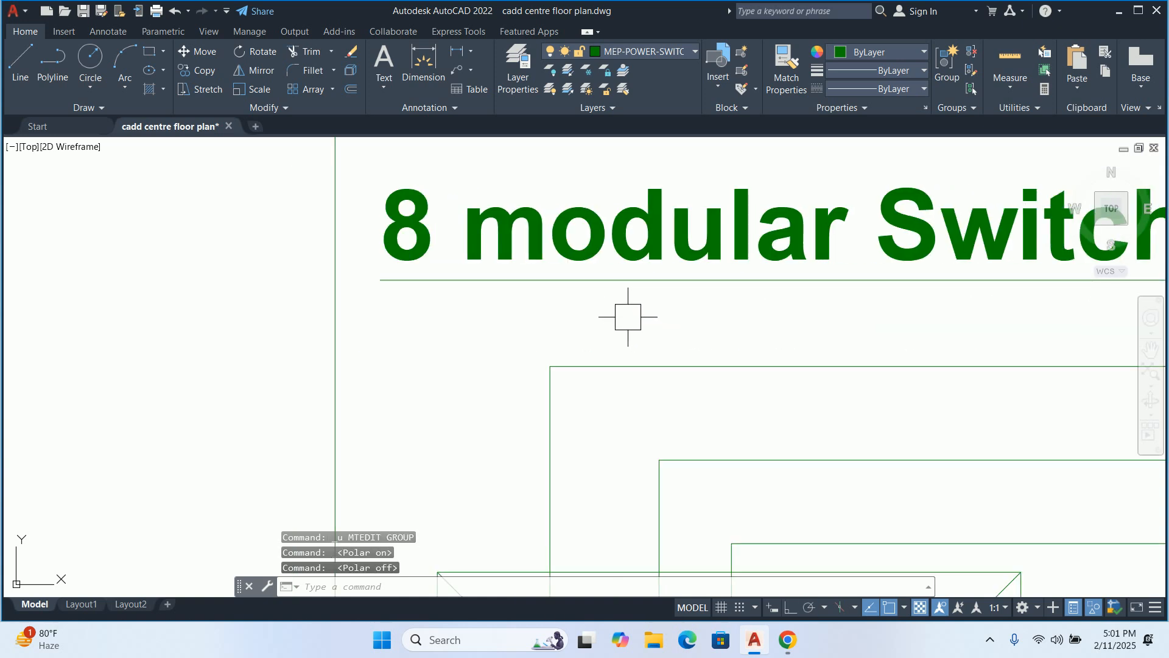
pyautogui.hotkey('ctrl', 'y')
# Edit the title to read "14 Modular Switch Board @ 900mm From FFL"
pyautogui.doubleClick(431, 243)
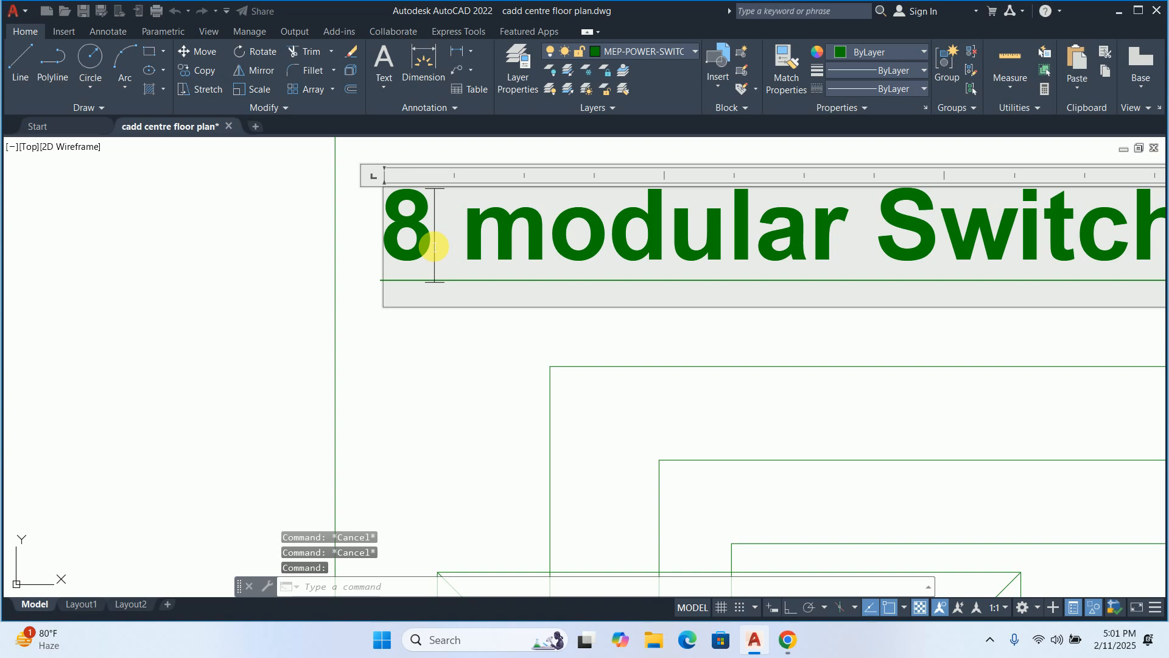
pyautogui.moveTo(436, 248); pyautogui.dragTo(384, 243)
pyautogui.write('14')
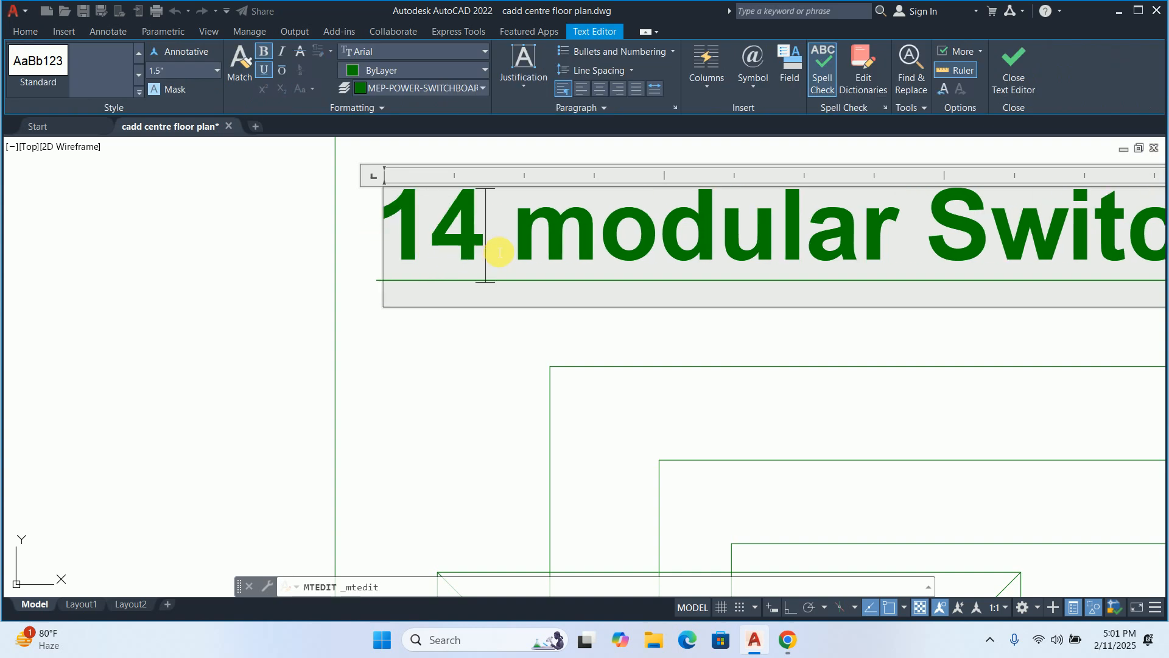
pyautogui.moveTo(499, 252); pyautogui.dragTo(584, 248)
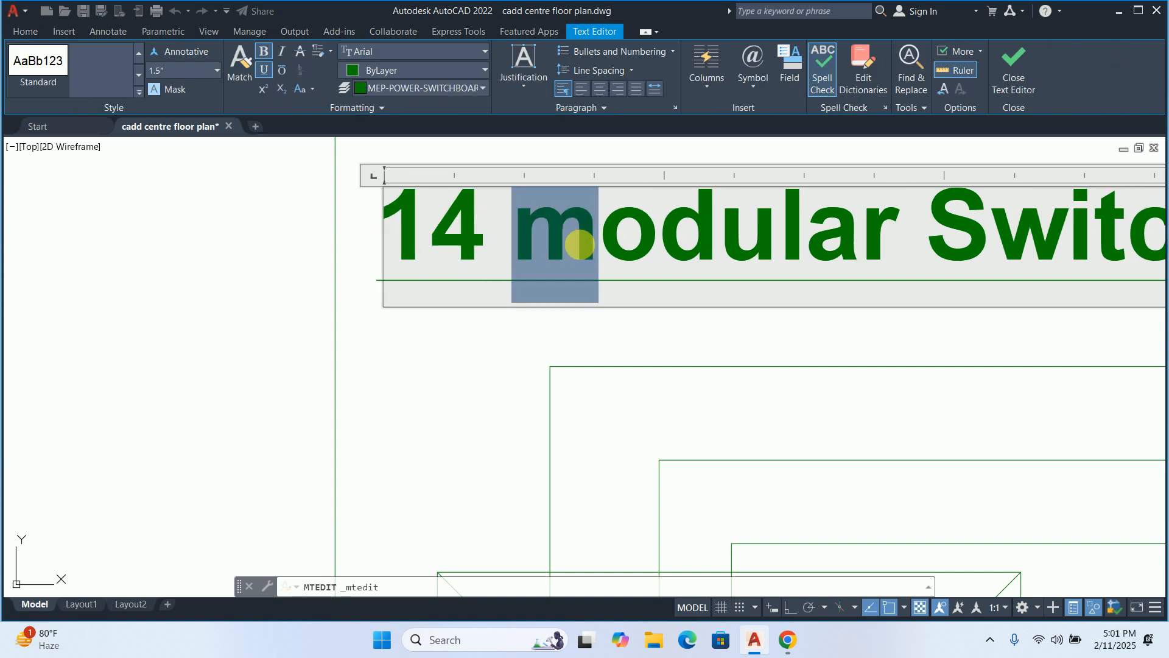
pyautogui.write('M')
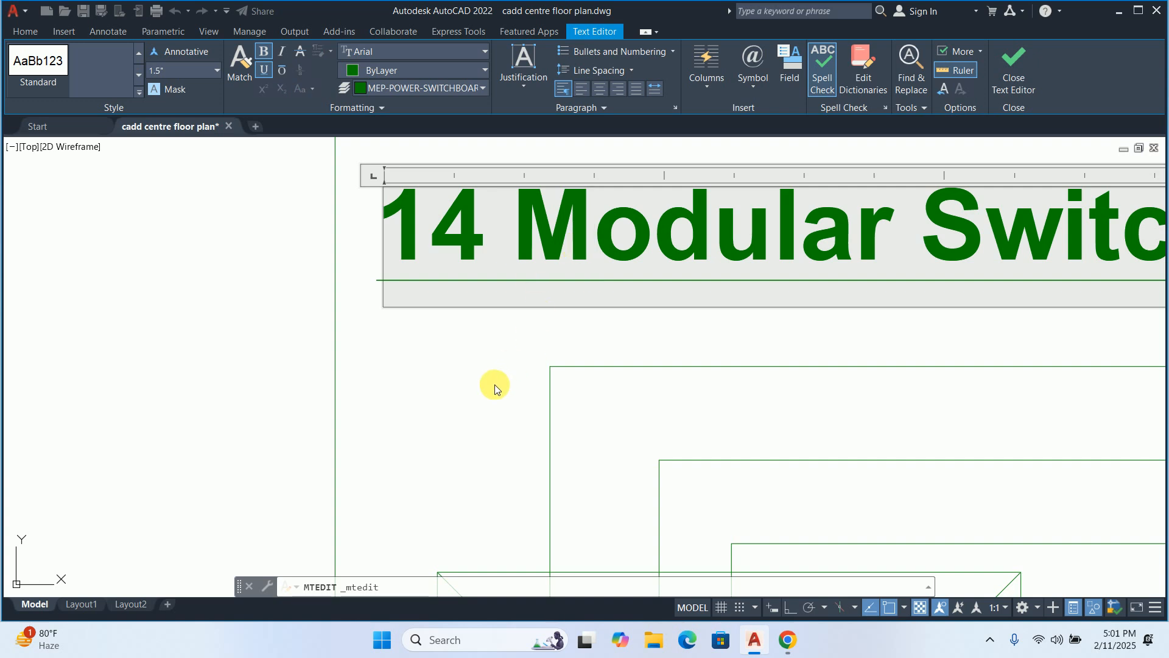
pyautogui.press('Escape')
pyautogui.press('Escape')
pyautogui.scroll(-5, 496, 341)
pyautogui.press('Escape')
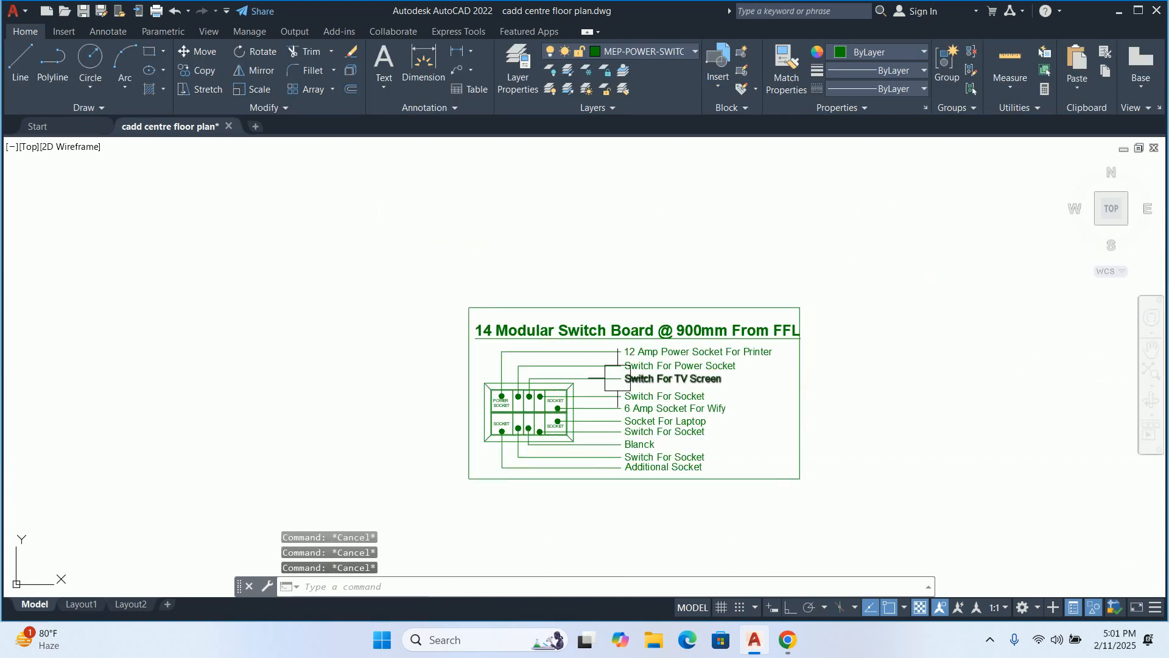
# Move the title slightly to the left so that it fits inside the frame
pyautogui.press('Return')
pyautogui.scroll(4, 725, 317)
pyautogui.click(721, 346)
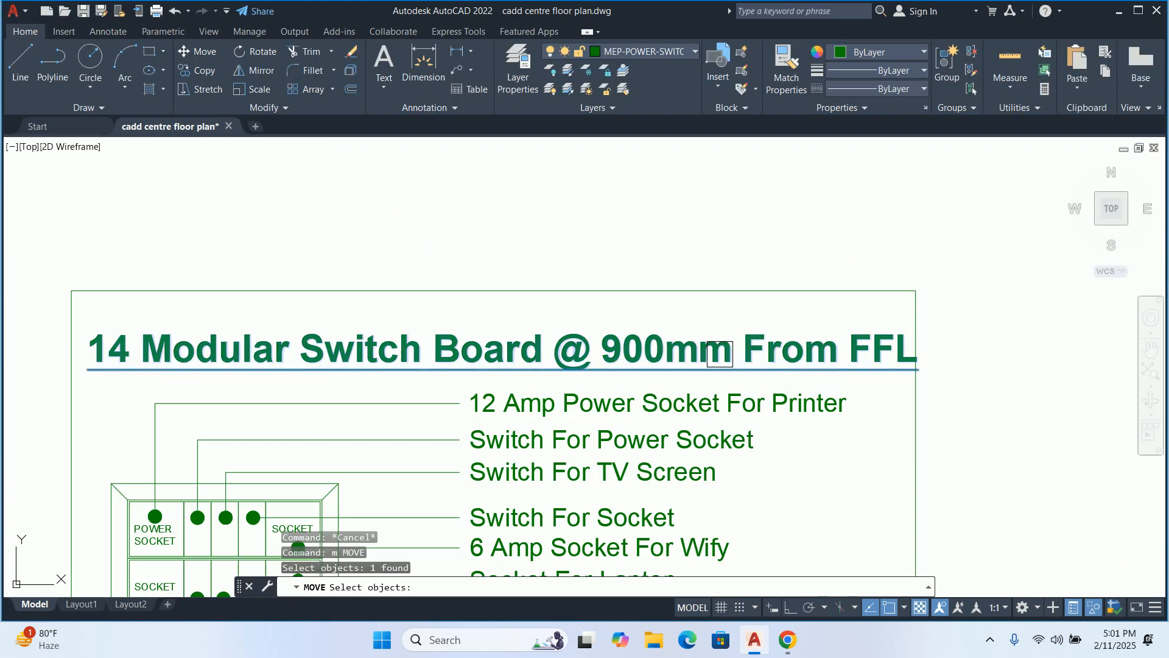
pyautogui.press('Return')
pyautogui.click(674, 199)
pyautogui.press('Escape')
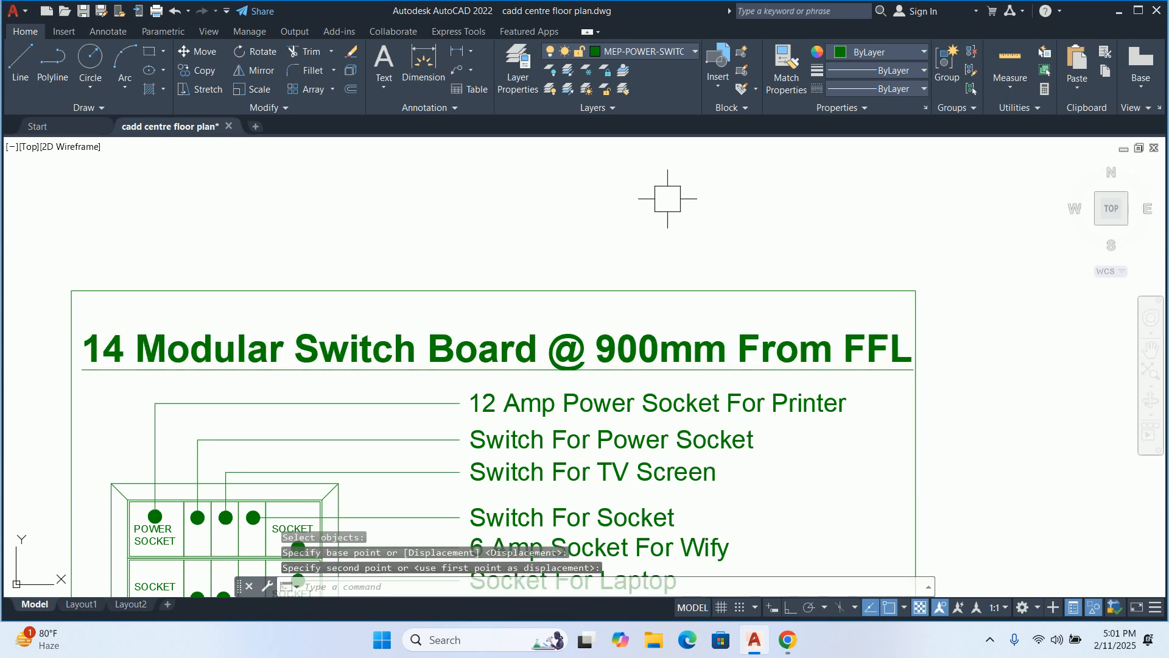
pyautogui.scroll(-2, 645, 272)
pyautogui.press('Escape')
pyautogui.press('Escape')
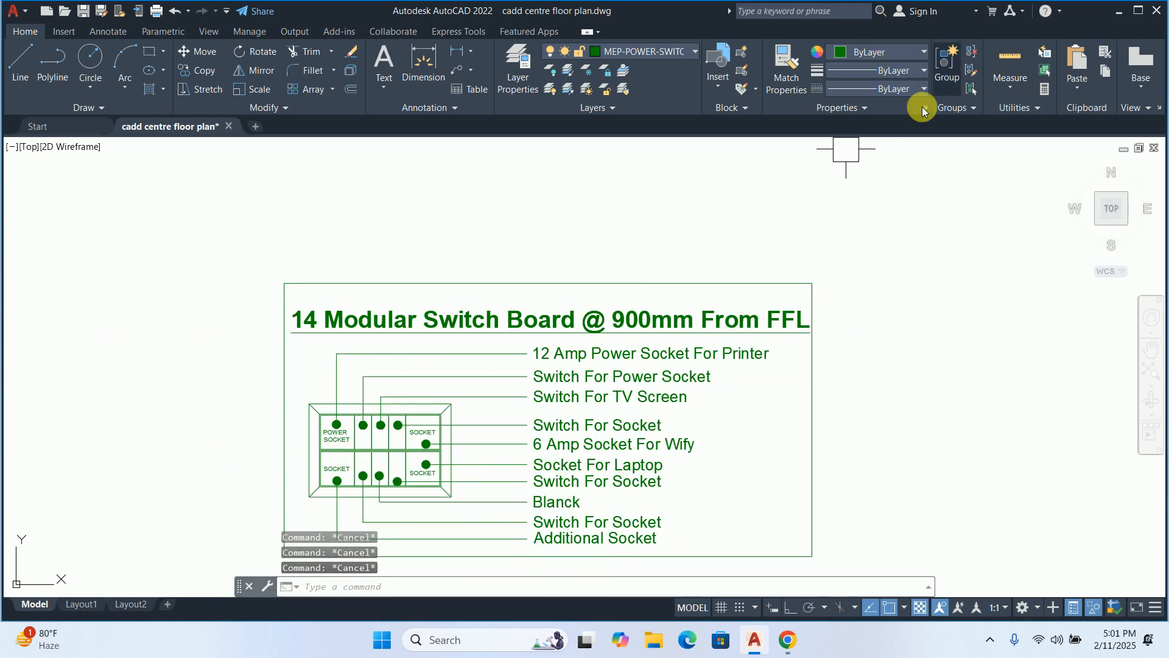
# Turn group selection on and check which parts of the 14 Modular Switch Board detail are selected together as a group
pyautogui.scroll(-3, 676, 319)
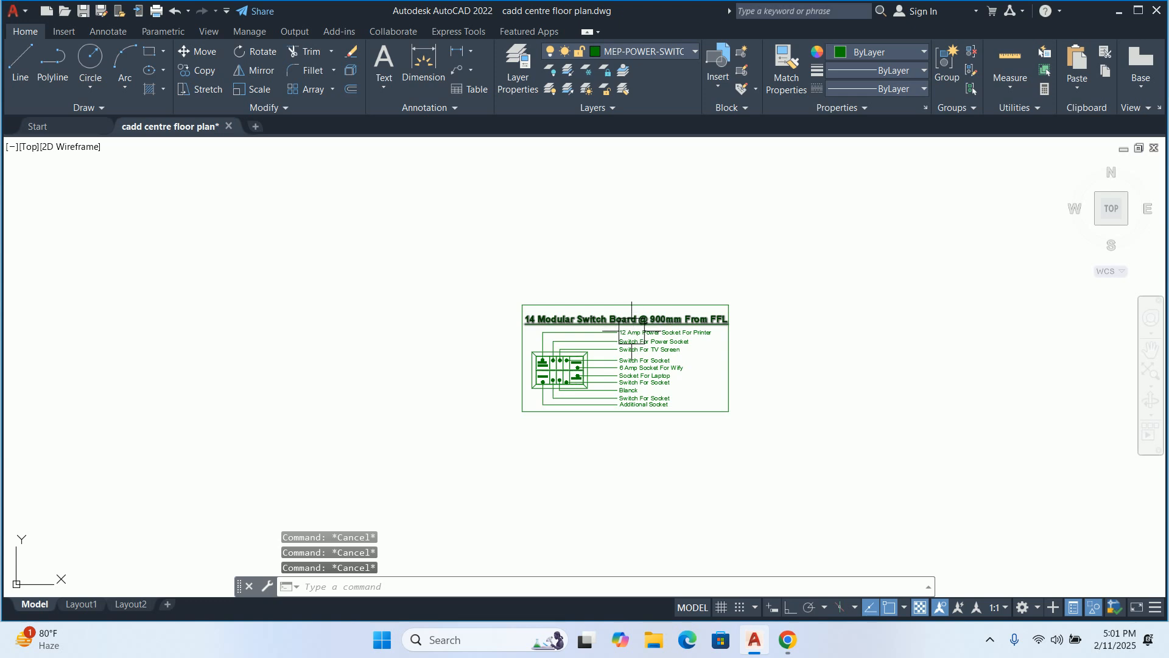
pyautogui.click(631, 323)
pyautogui.scroll(6, 580, 358)
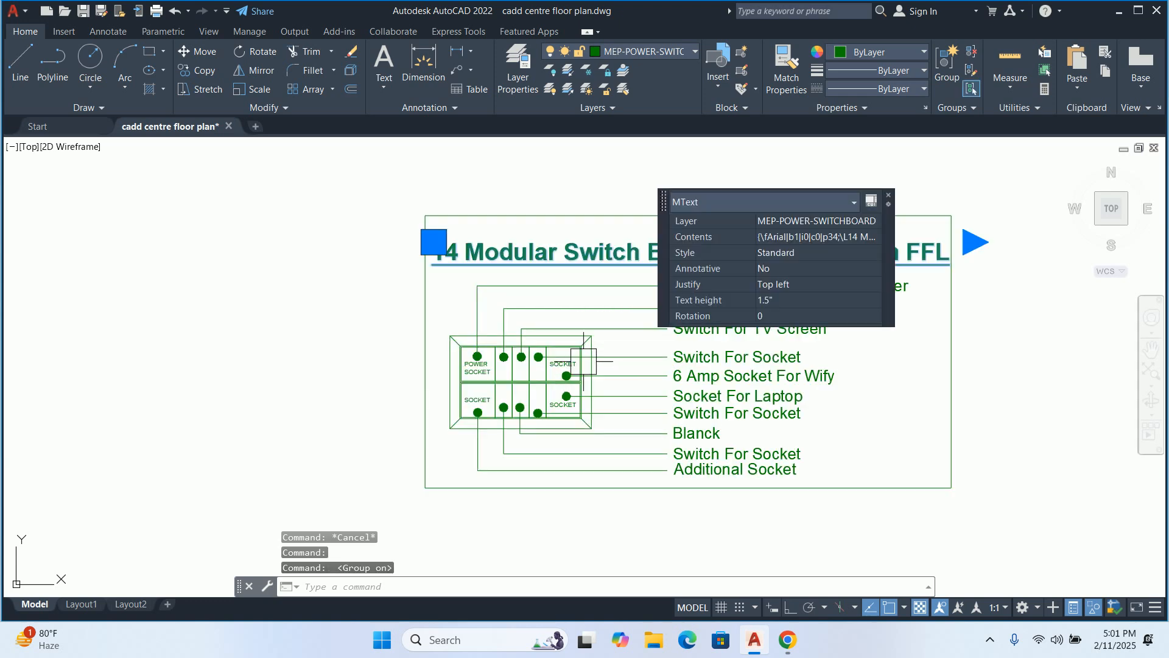
pyautogui.press('Escape')
pyautogui.scroll(4, 582, 350)
pyautogui.click(554, 339)
pyautogui.click(537, 315)
pyautogui.scroll(-5, 537, 315)
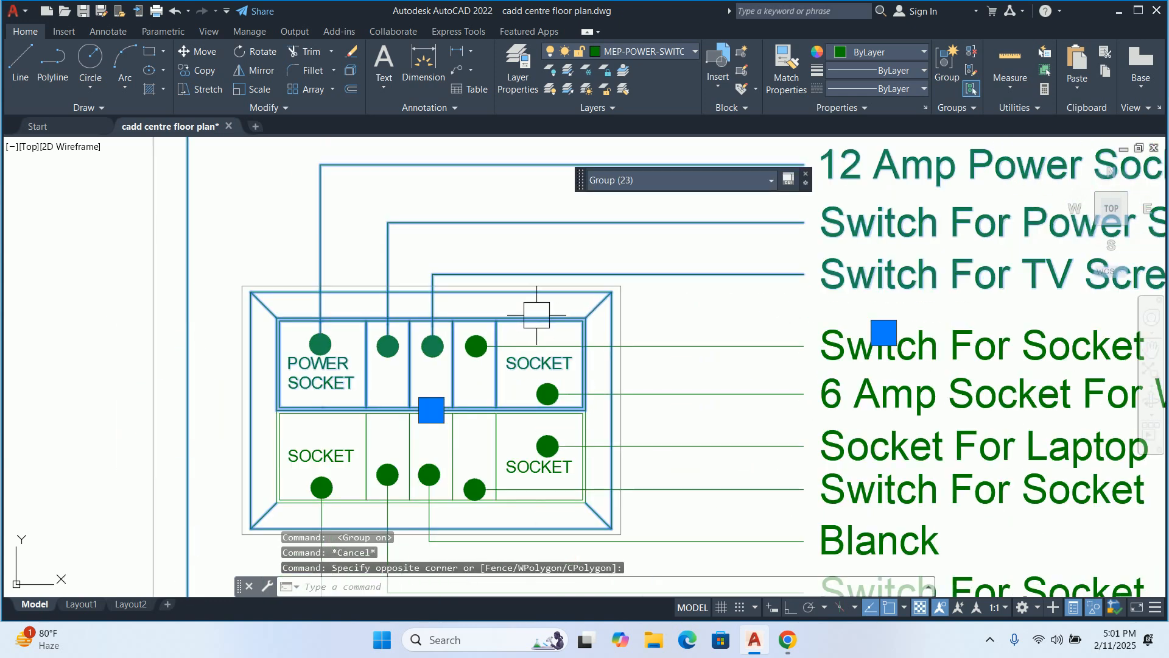
pyautogui.scroll(3, 518, 388)
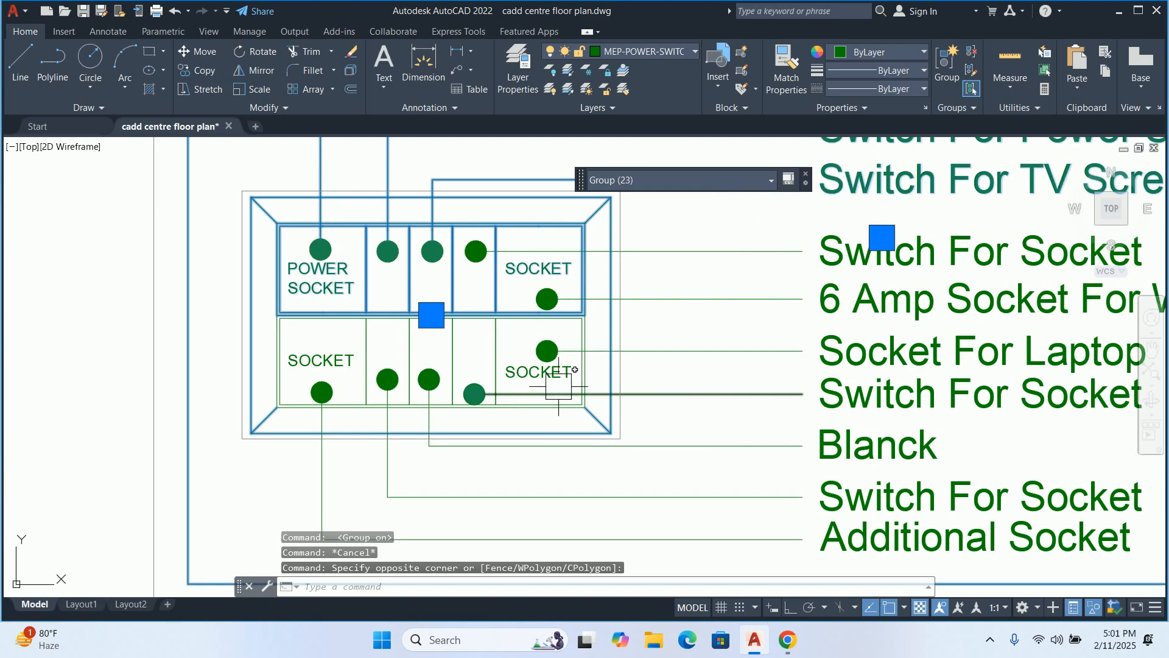
pyautogui.press('Escape')
pyautogui.scroll(-4, 557, 384)
pyautogui.scroll(4, 536, 317)
pyautogui.click(536, 313)
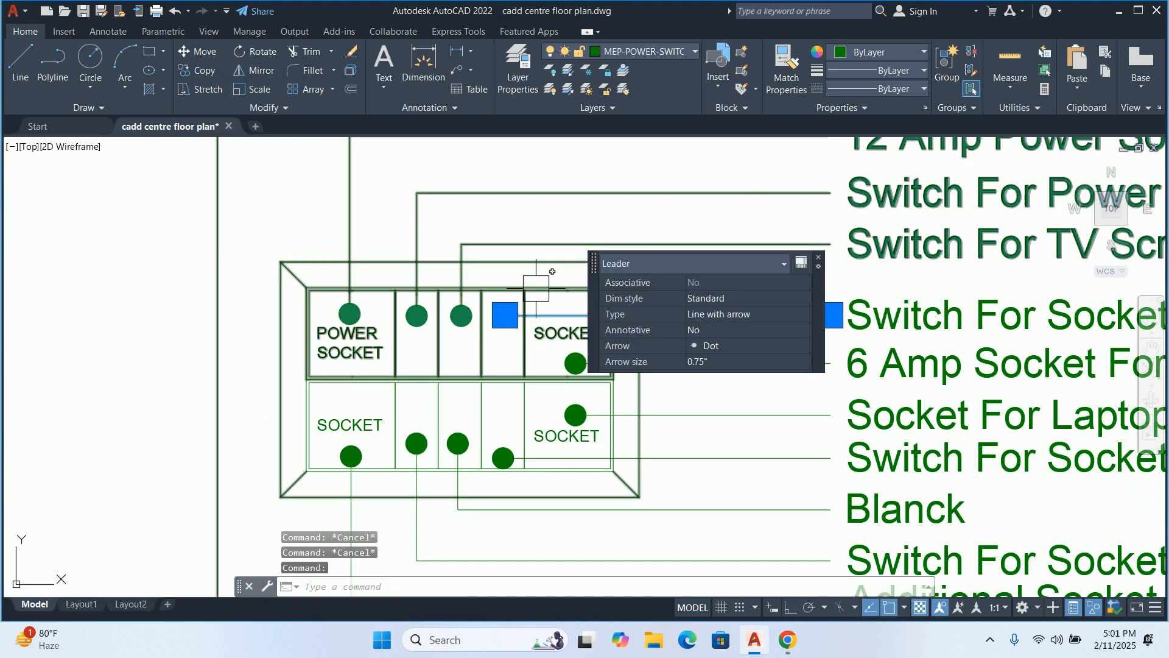
pyautogui.press('Escape')
# Ungroup the switch board drawing in the 14 Modular Switch Board detail, accepting the highlighted group
pyautogui.write('un')
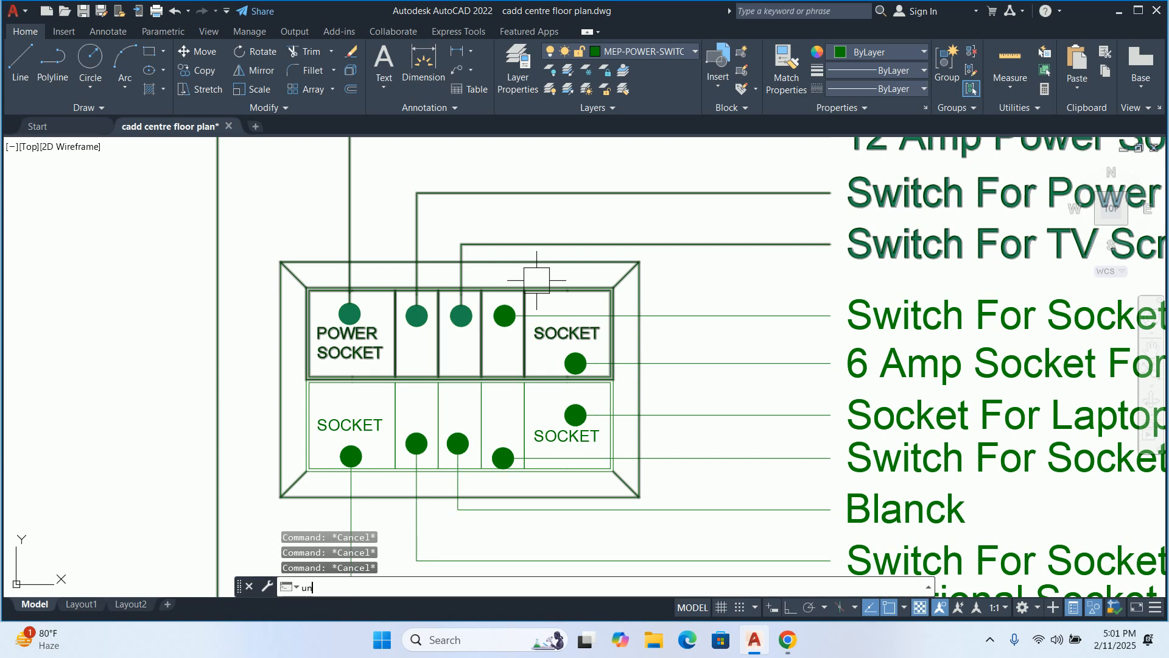
pyautogui.write('group')
pyautogui.press('Return')
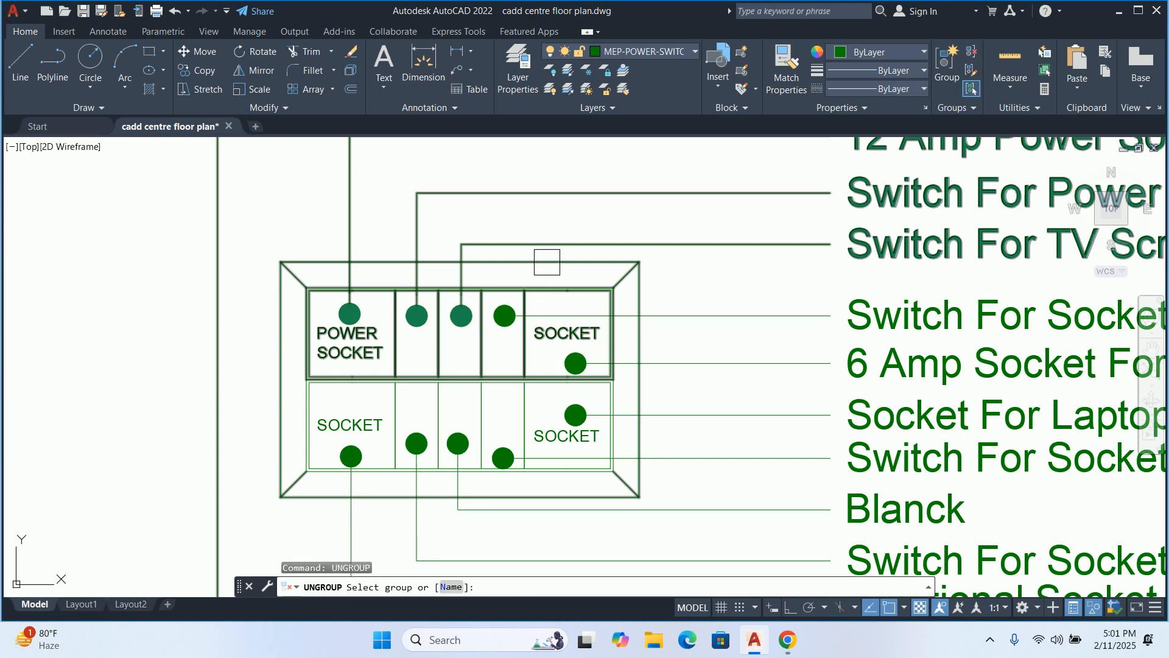
pyautogui.click(562, 292)
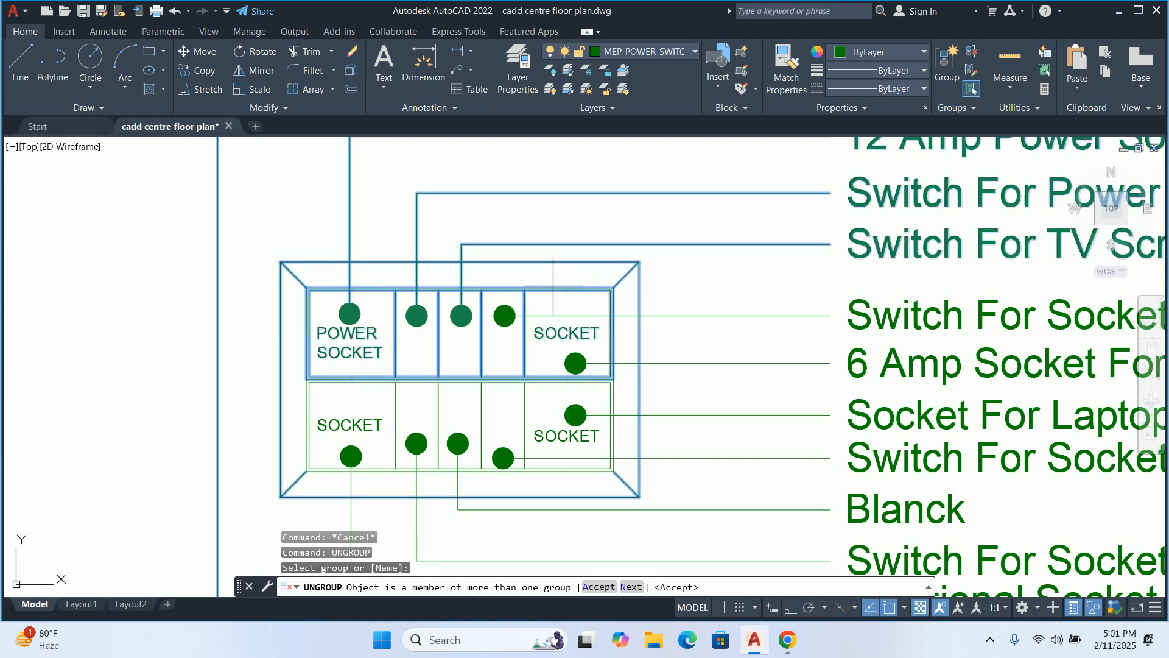
pyautogui.scroll(-2, 553, 286)
pyautogui.press('Return')
pyautogui.press('Escape')
pyautogui.press('Escape')
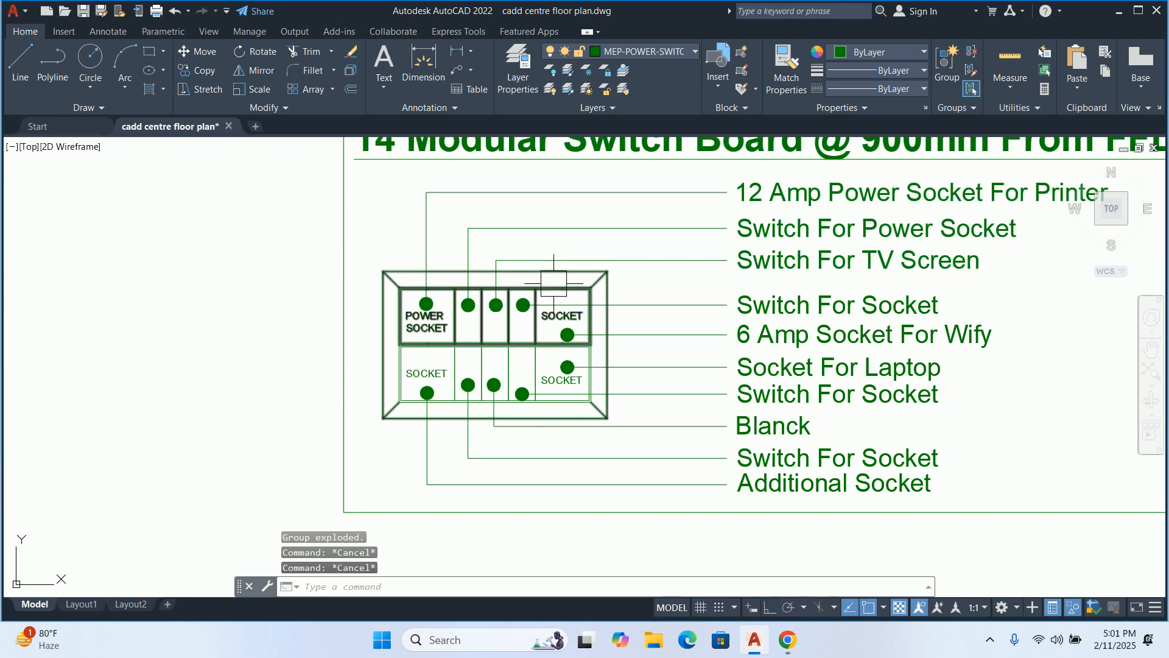
# Group the whole 14 Modular Switch Board detail, including its frame, title, leaders and labels
pyautogui.scroll(-3, 551, 284)
pyautogui.write('grou')
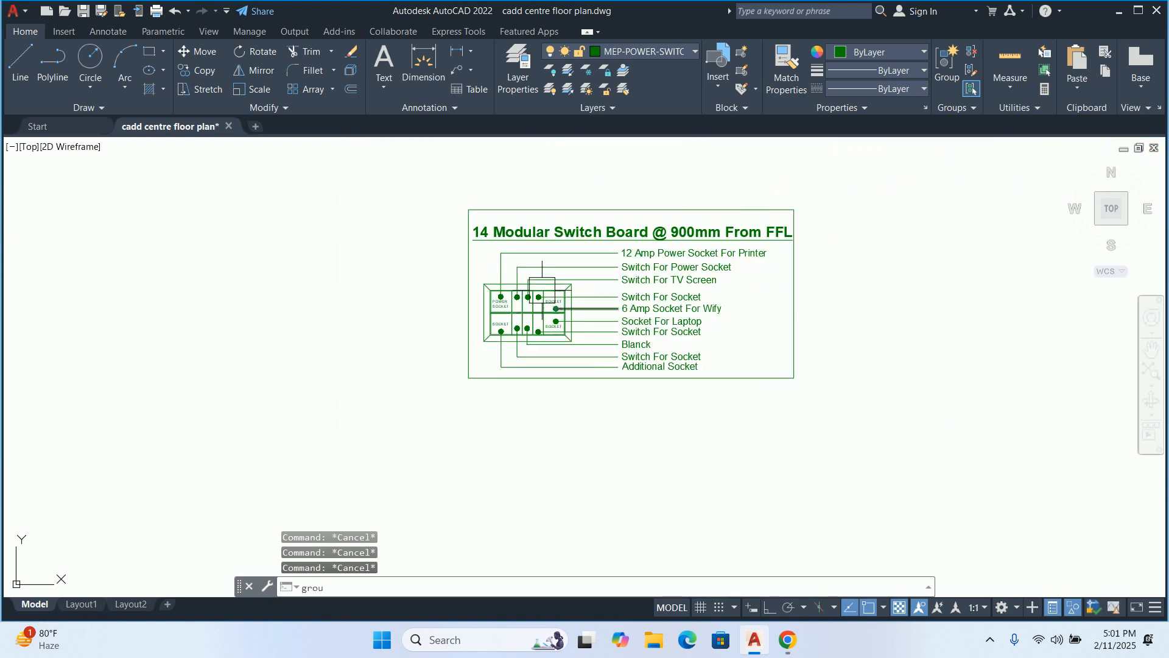
pyautogui.write('p')
pyautogui.press('Return')
pyautogui.scroll(-2, 538, 281)
pyautogui.click(387, 175)
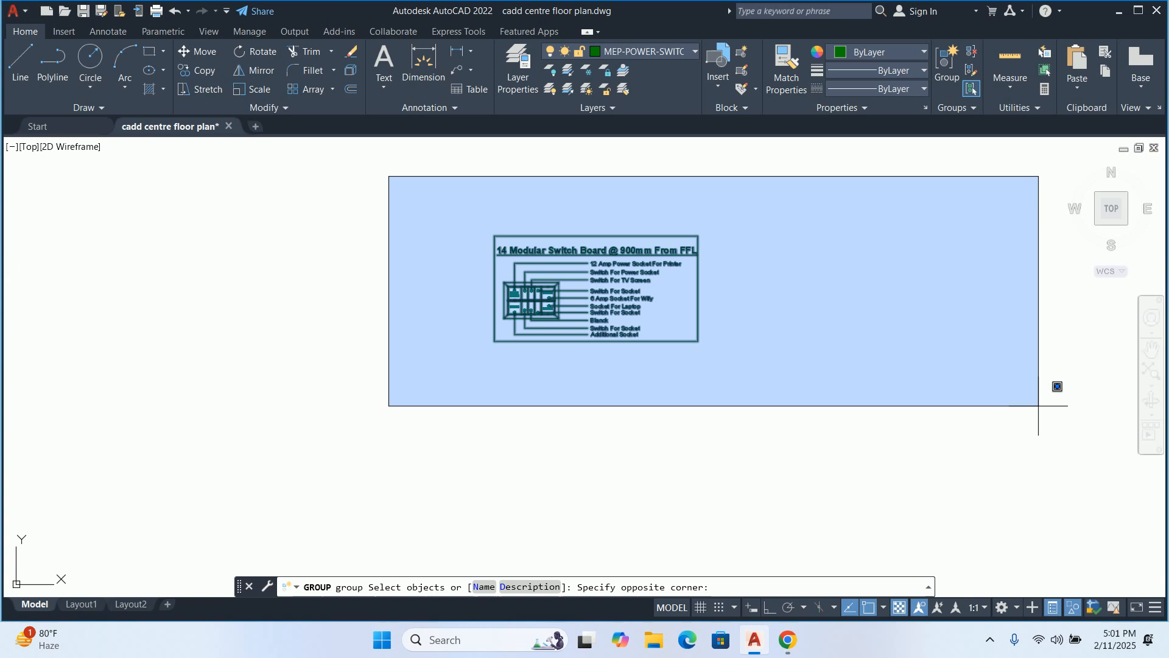
pyautogui.click(1054, 387)
pyautogui.press('Return')
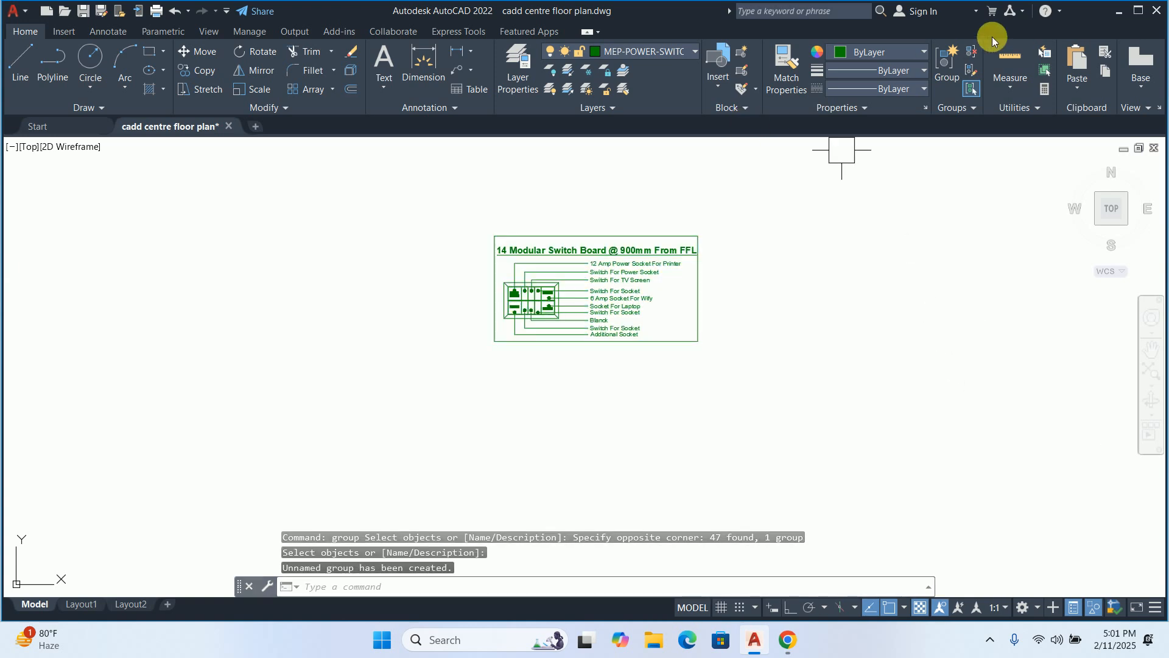
# End the object isolation so that the whole floor plan is shown around the switch board details
pyautogui.rightClick(825, 333)
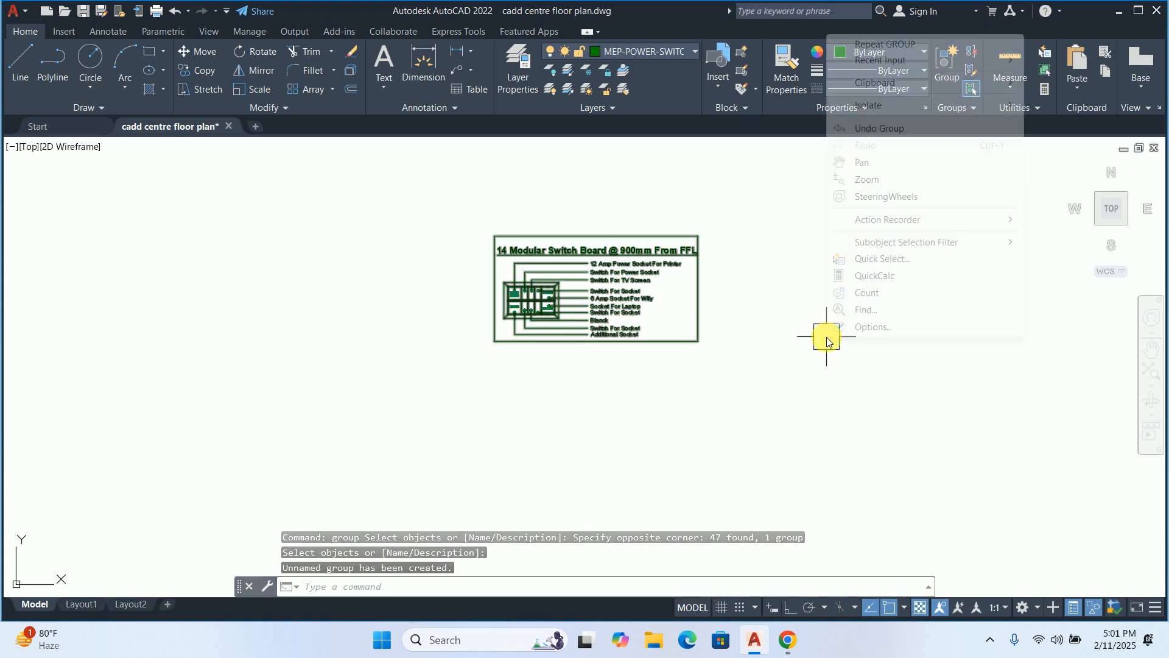
pyautogui.moveTo(877, 105)
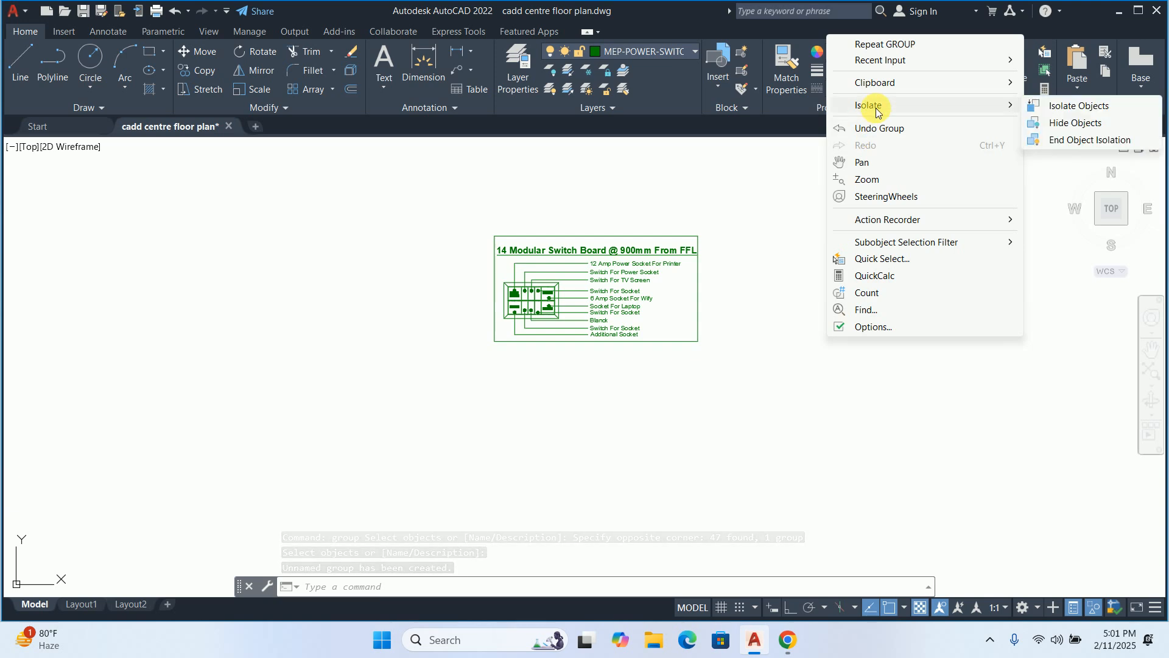
pyautogui.click(1077, 140)
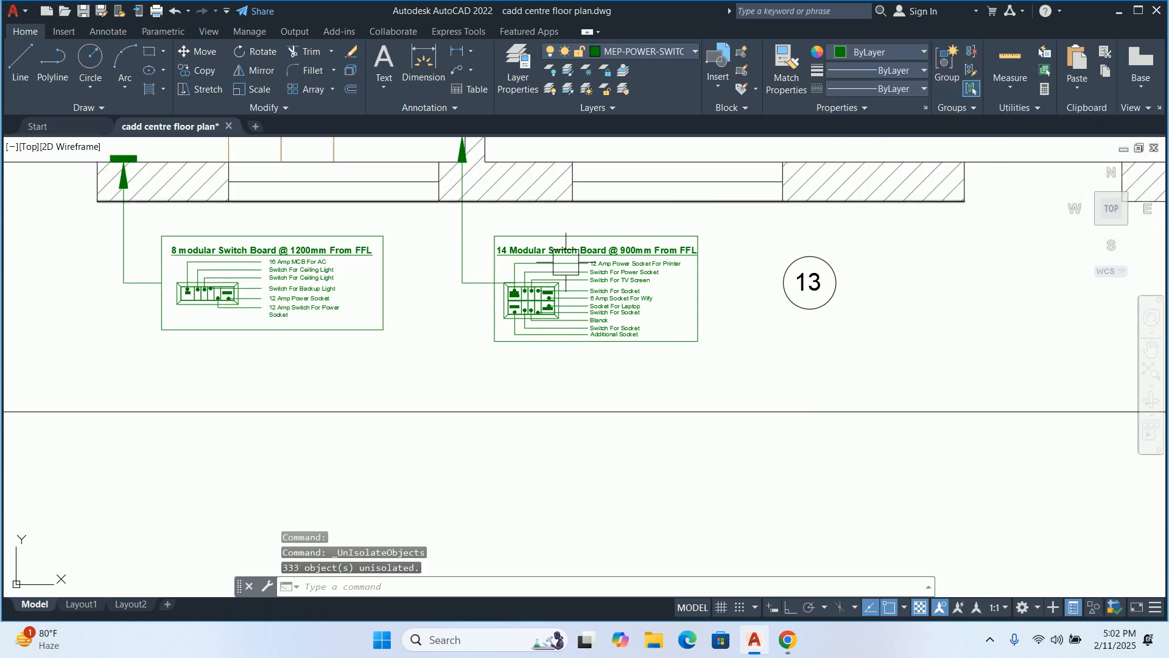
pyautogui.scroll(4, 704, 414)
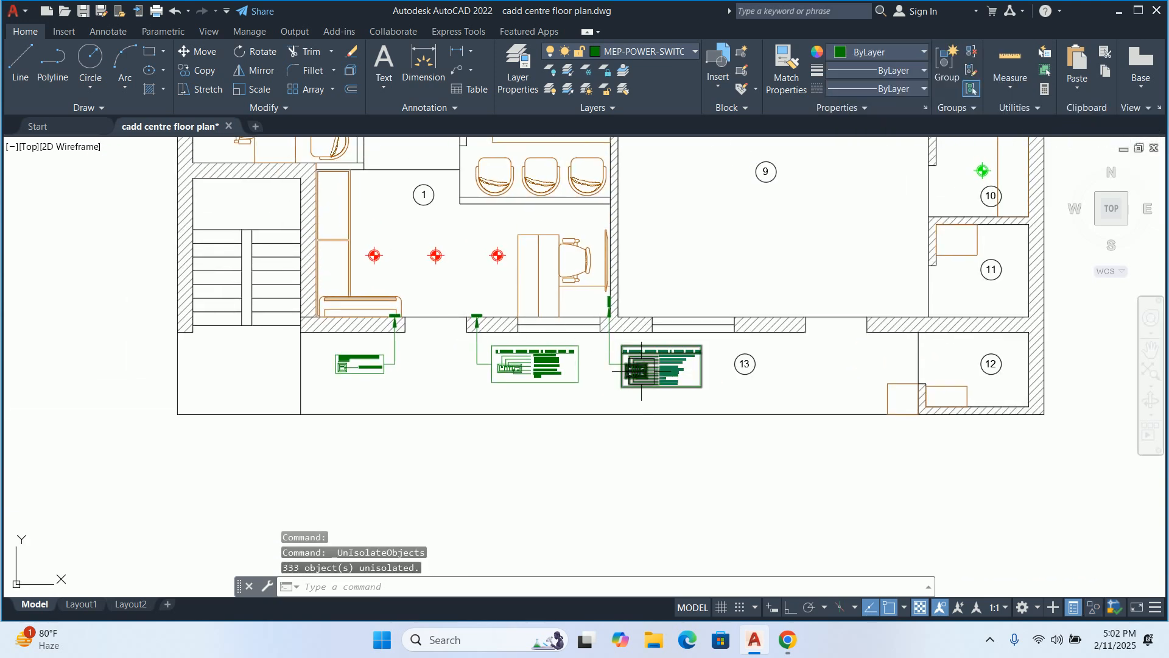
pyautogui.press('Escape')
pyautogui.press('Escape')
pyautogui.scroll(4, 610, 246)
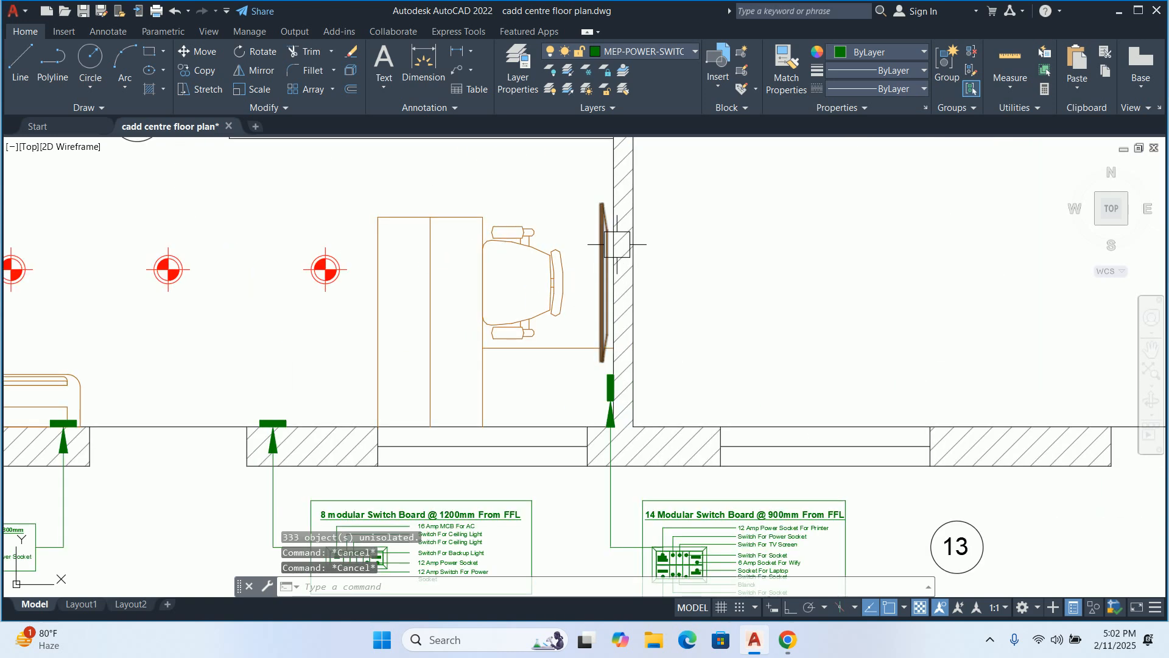
# Copy the 14 modular board's green wall symbol about 2'-10" straight up along the wall, behind the desk chair
pyautogui.scroll(-2, 617, 248)
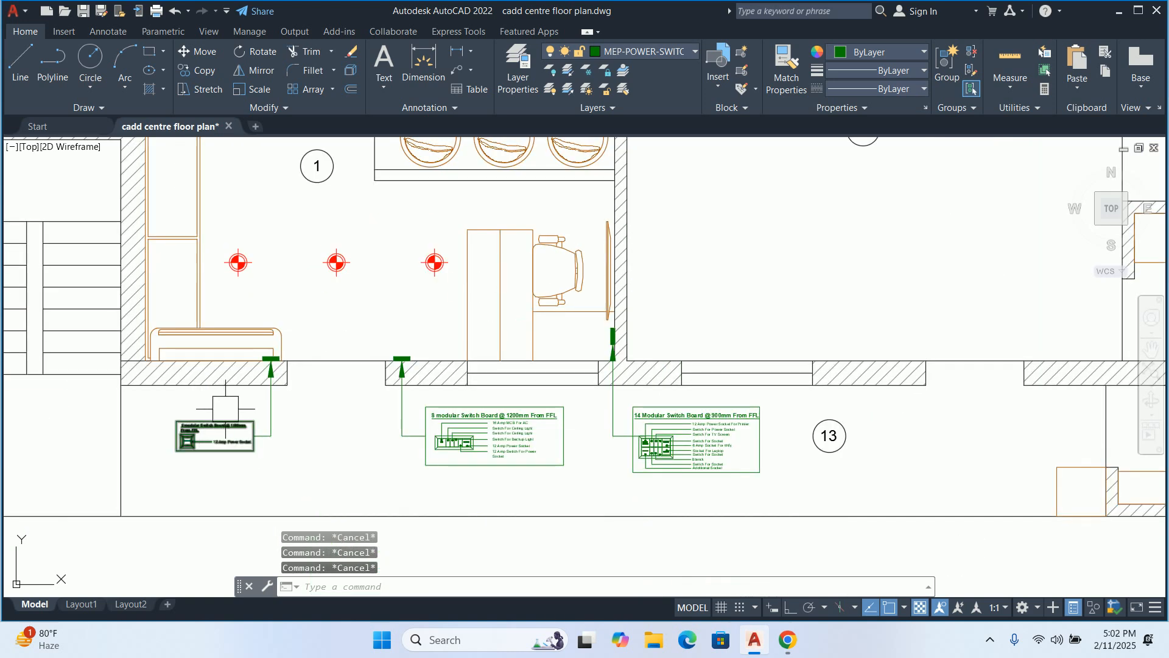
pyautogui.write('co')
pyautogui.press('Return')
pyautogui.scroll(2, 263, 357)
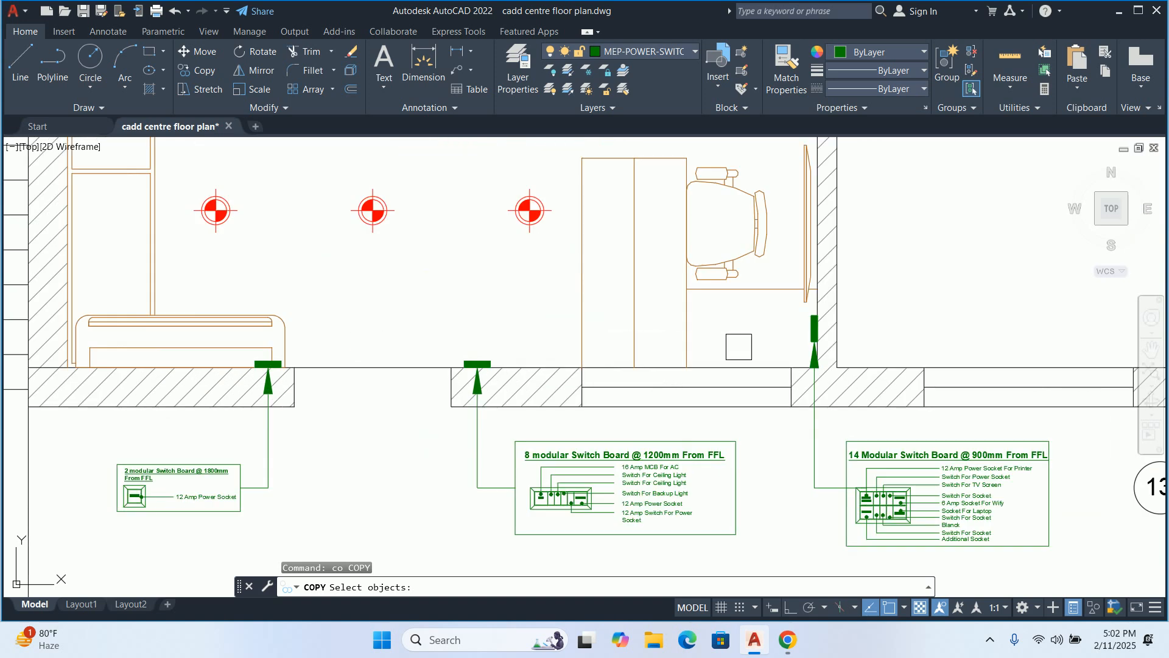
pyautogui.scroll(2, 865, 335)
pyautogui.click(781, 321)
pyautogui.press('Return')
pyautogui.click(787, 319)
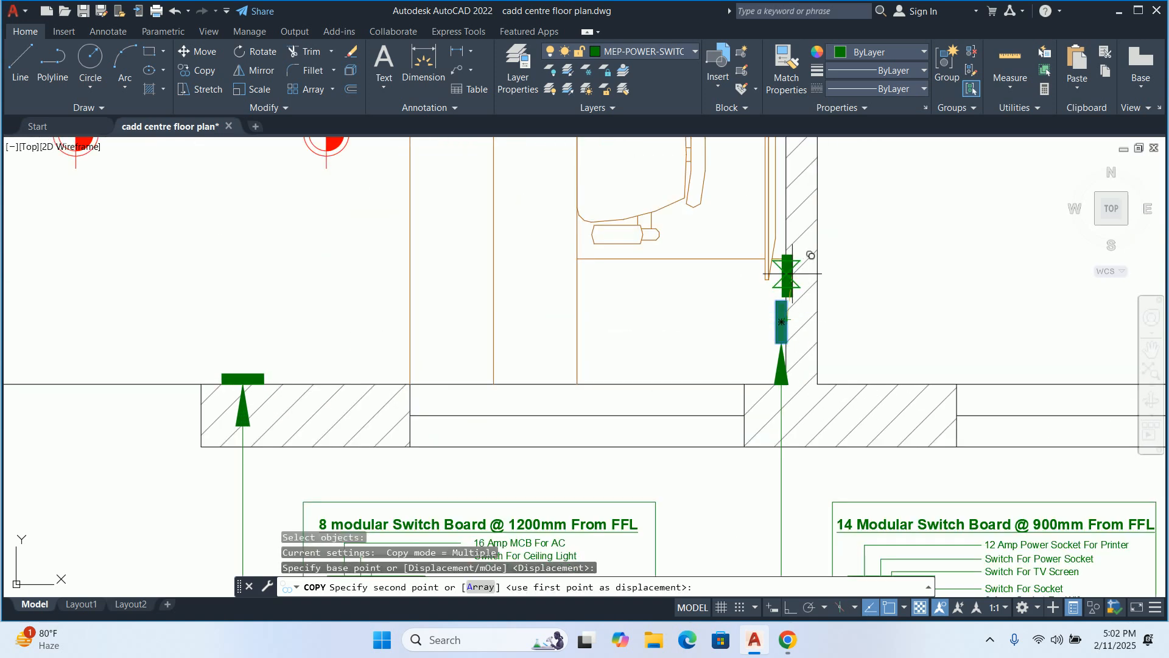
pyautogui.moveTo(780, 193); pyautogui.dragTo(790, 536, button='middle')
pyautogui.scroll(-2, 789, 536)
pyautogui.scroll(4, 785, 495)
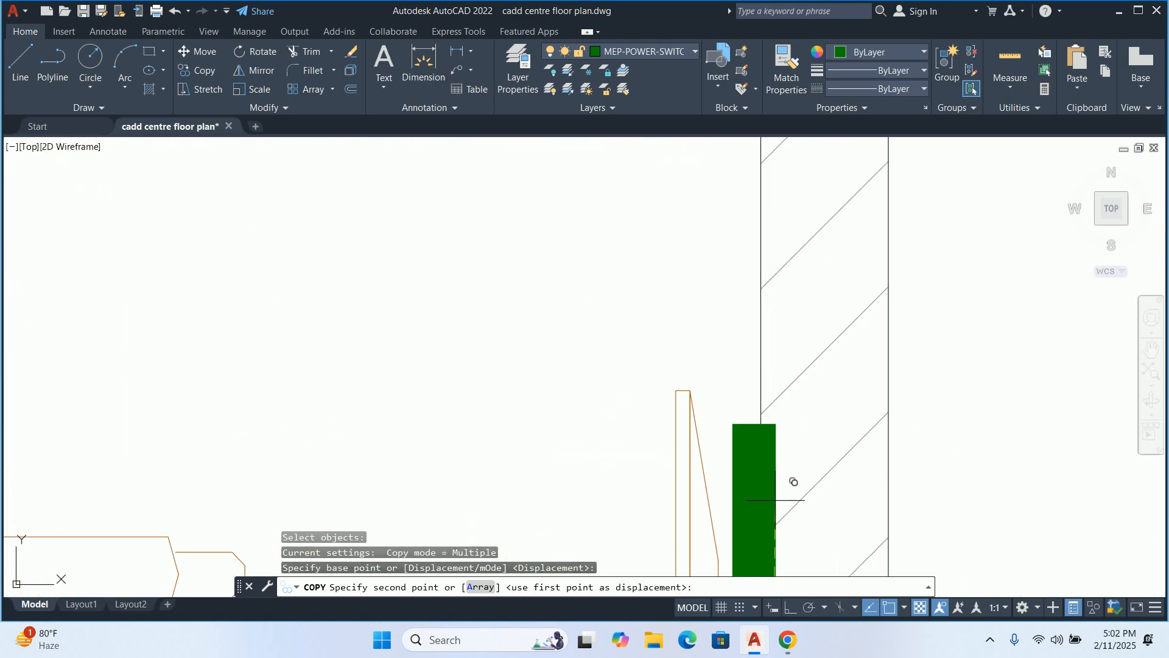
pyautogui.moveTo(764, 501); pyautogui.dragTo(750, 363, button='middle')
pyautogui.scroll(-2, 772, 456)
pyautogui.click(789, 608)
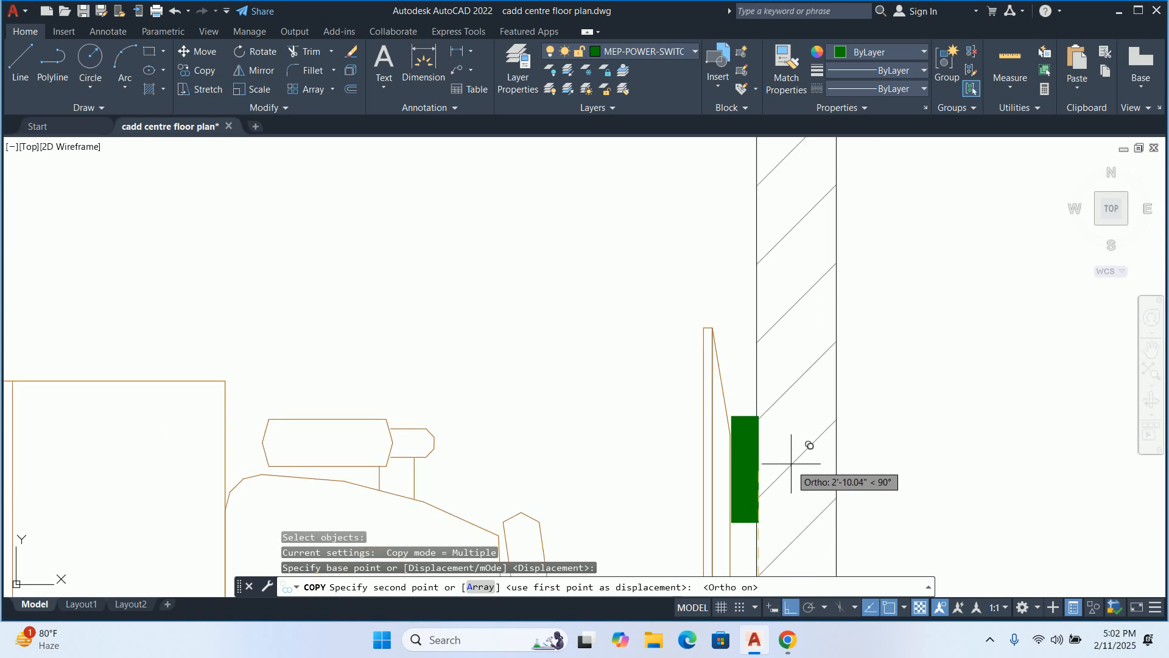
pyautogui.click(810, 444)
pyautogui.scroll(-2, 809, 445)
pyautogui.press('Escape')
pyautogui.press('Escape')
pyautogui.press('Escape')
pyautogui.press('Escape')
pyautogui.scroll(-4, 752, 290)
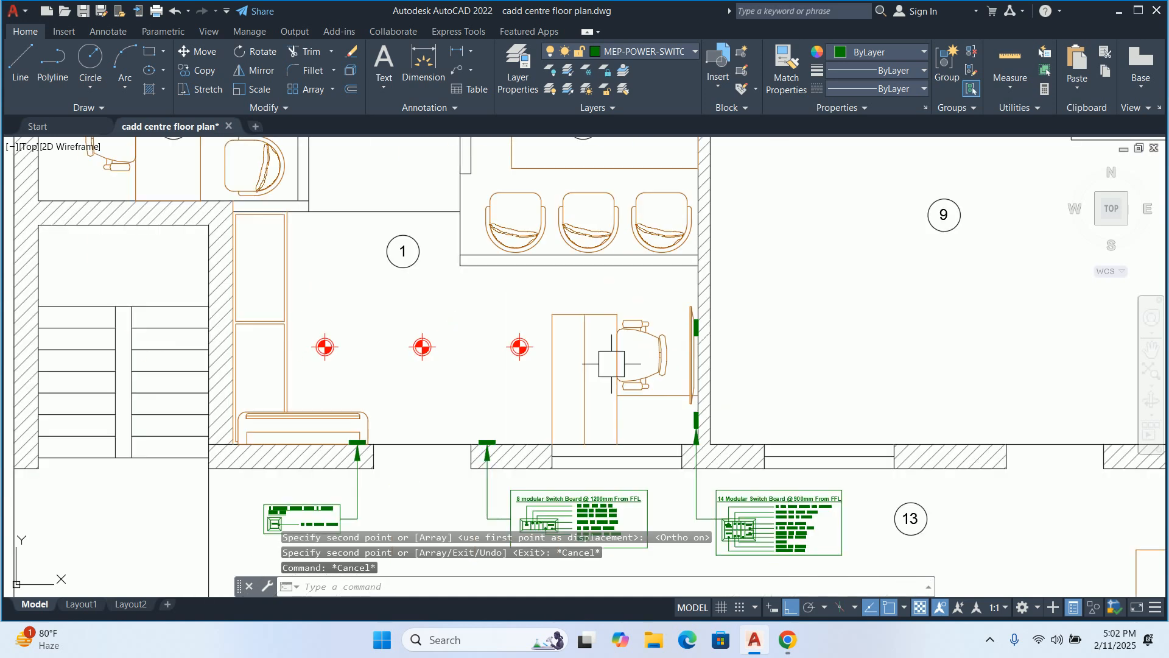
# Copy the grouped 2 modular Switch Board detail horizontally to just right of room tag 13
pyautogui.moveTo(612, 362)
pyautogui.mouseDown(button='middle')
pyautogui.moveTo(654, 297)
pyautogui.moveTo(613, 323)
pyautogui.moveTo(621, 379)
pyautogui.mouseUp(button='middle')
pyautogui.write('co')
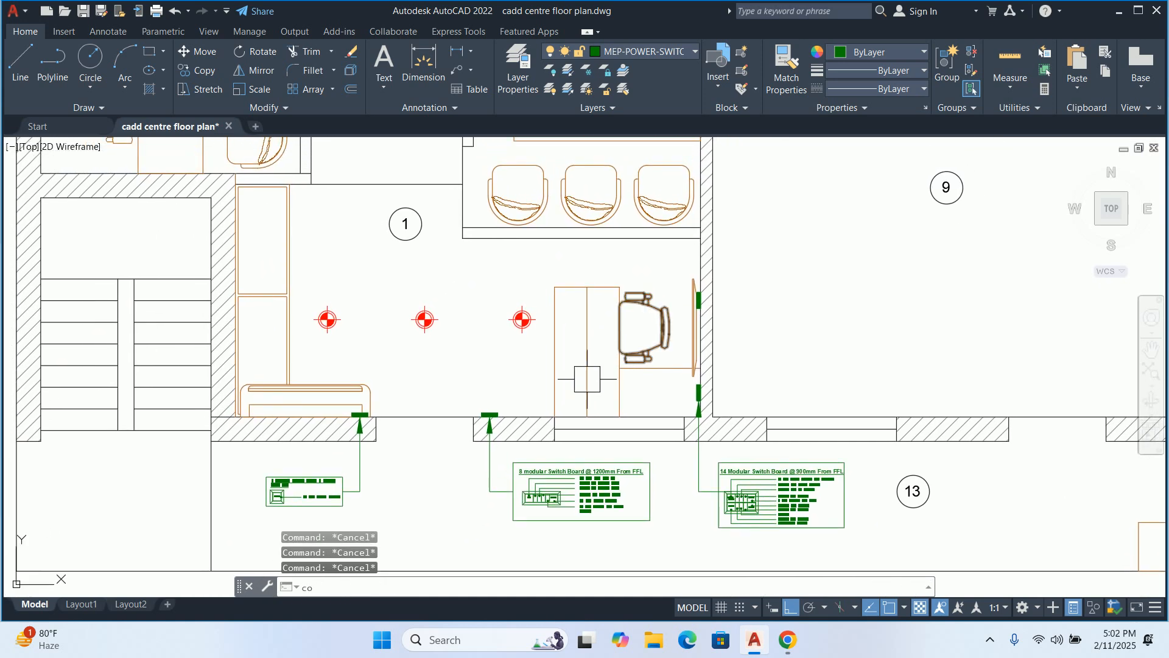
pyautogui.press('Return')
pyautogui.moveTo(372, 439); pyautogui.dragTo(444, 321, button='middle')
pyautogui.click(326, 391)
pyautogui.press('Return')
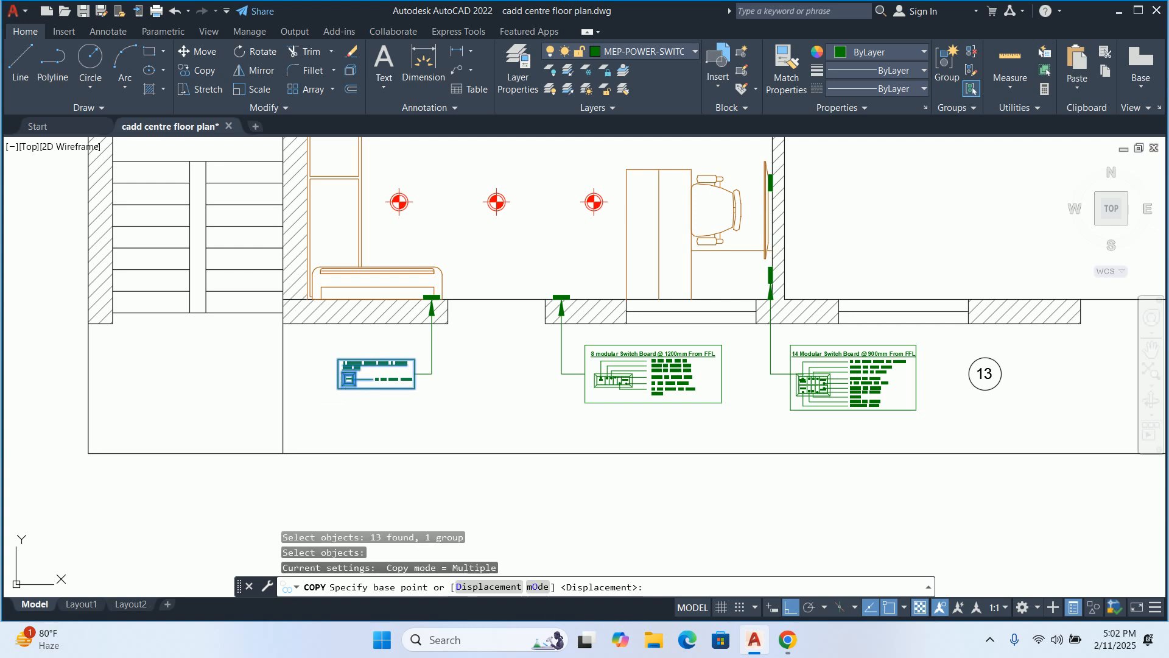
pyautogui.click(338, 373)
pyautogui.moveTo(896, 351); pyautogui.dragTo(412, 350, button='middle')
pyautogui.scroll(4, 581, 355)
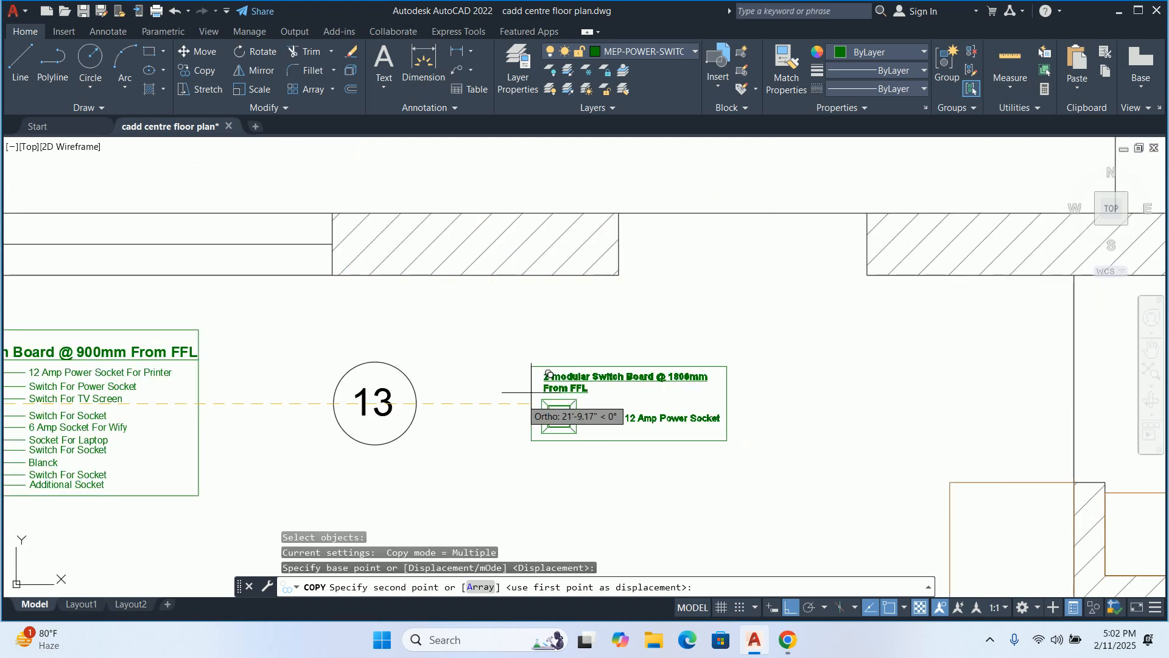
pyautogui.click(462, 374)
pyautogui.press('Escape')
pyautogui.press('Escape')
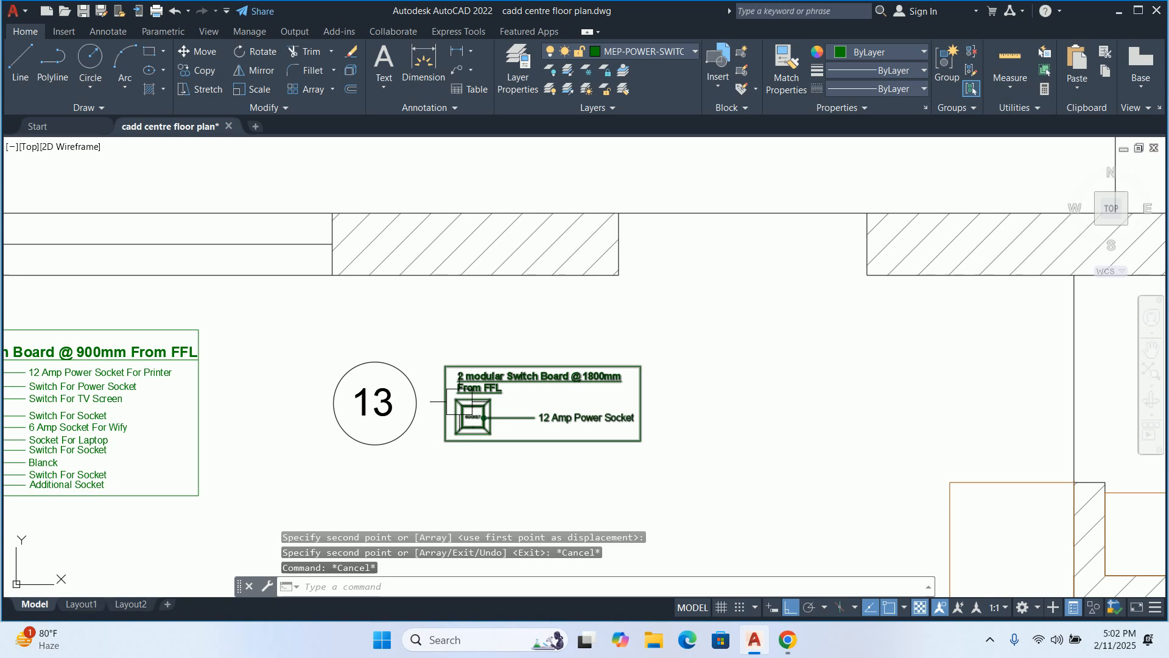
# Draw a leader without text from the new wall symbol to the copied 2 modular Switch Board detail, ending in a horizontal segment
pyautogui.write('le')
pyautogui.press('Return')
pyautogui.scroll(-2, 396, 335)
pyautogui.moveTo(395, 335); pyautogui.dragTo(457, 477, button='middle')
pyautogui.scroll(-2, 307, 451)
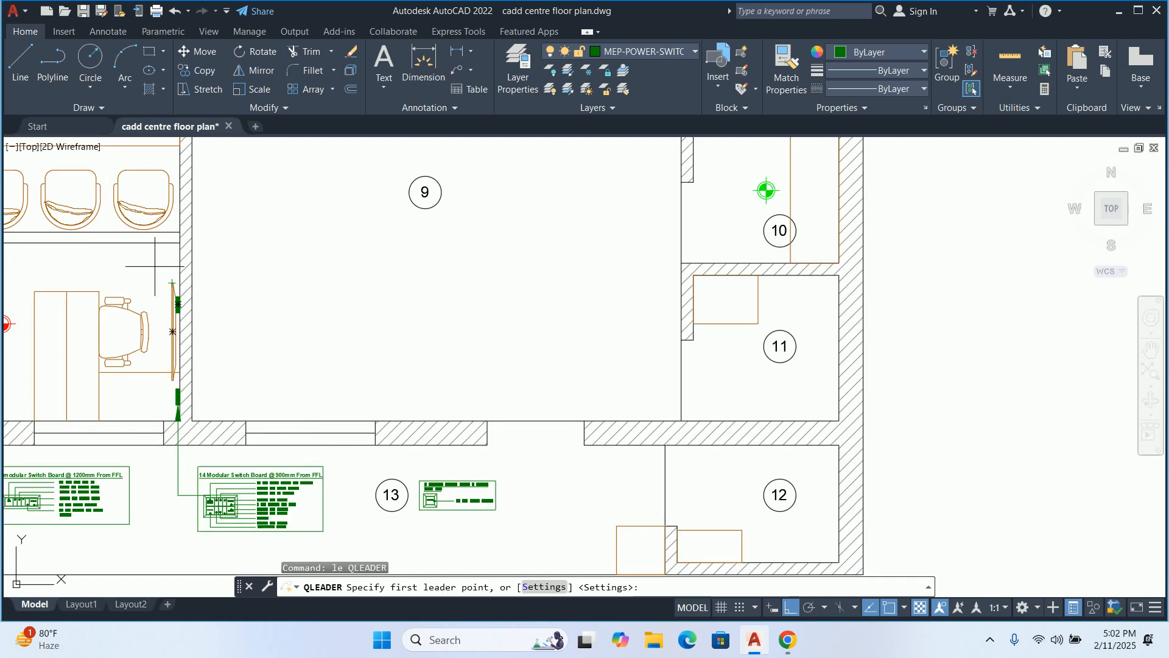
pyautogui.scroll(2, 160, 274)
pyautogui.scroll(2, 174, 293)
pyautogui.click(190, 318)
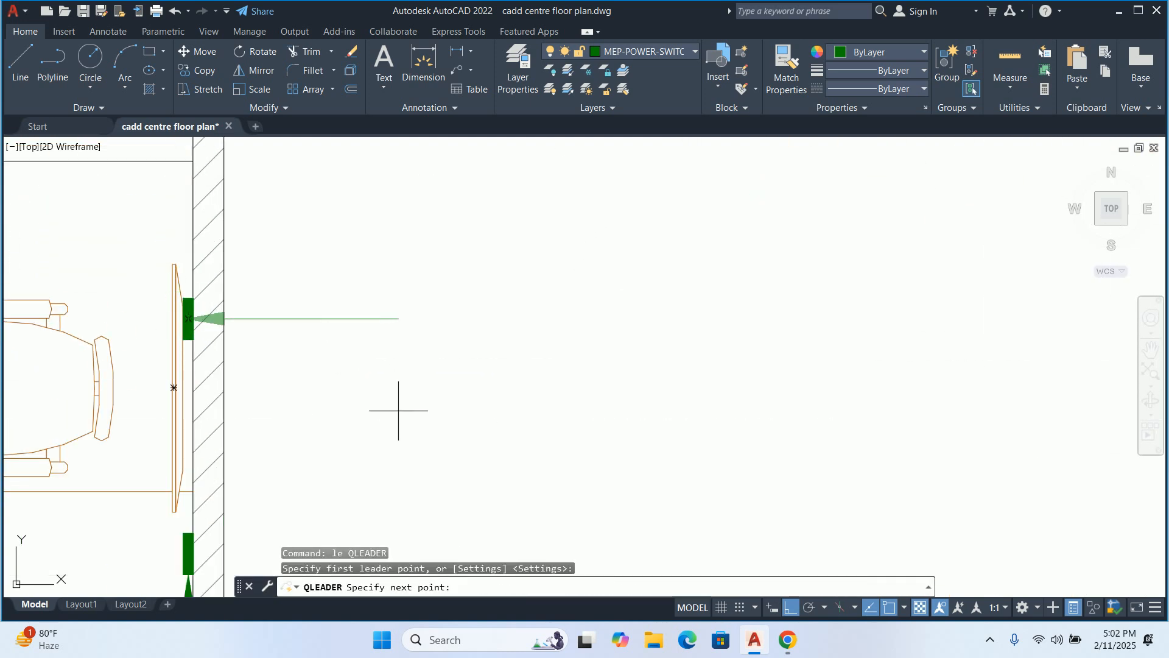
pyautogui.scroll(-2, 398, 410)
pyautogui.moveTo(398, 410); pyautogui.dragTo(299, 285, button='middle')
pyautogui.click(791, 606)
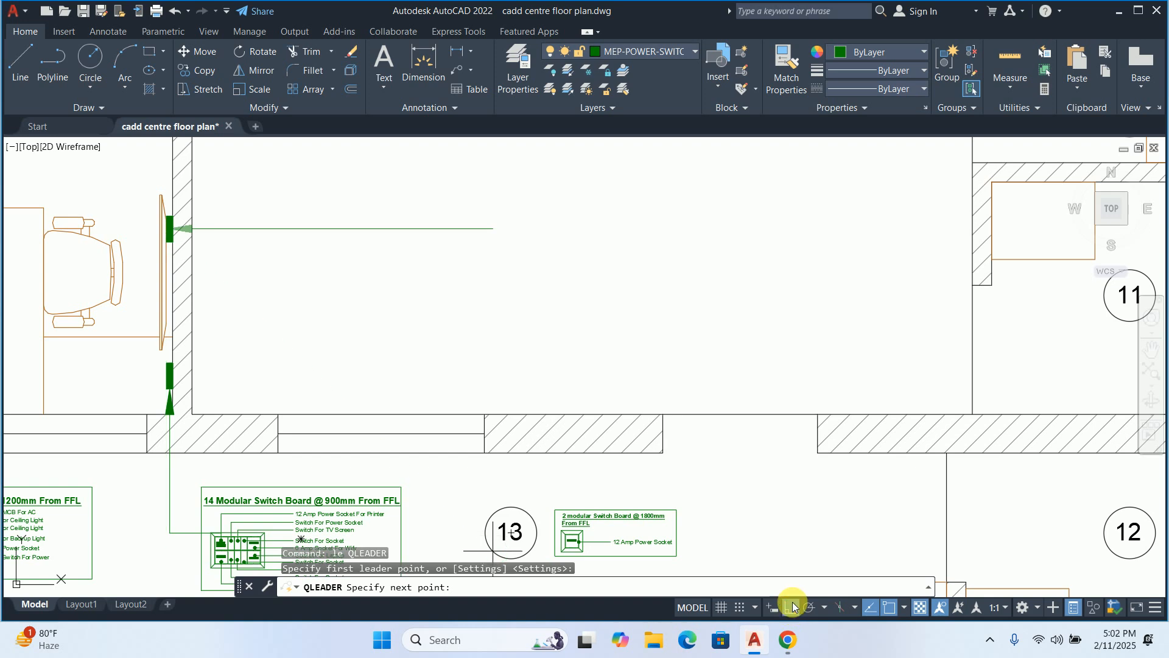
pyautogui.moveTo(684, 535)
pyautogui.mouseDown(button='middle')
pyautogui.moveTo(600, 504)
pyautogui.moveTo(510, 437)
pyautogui.mouseUp(button='middle')
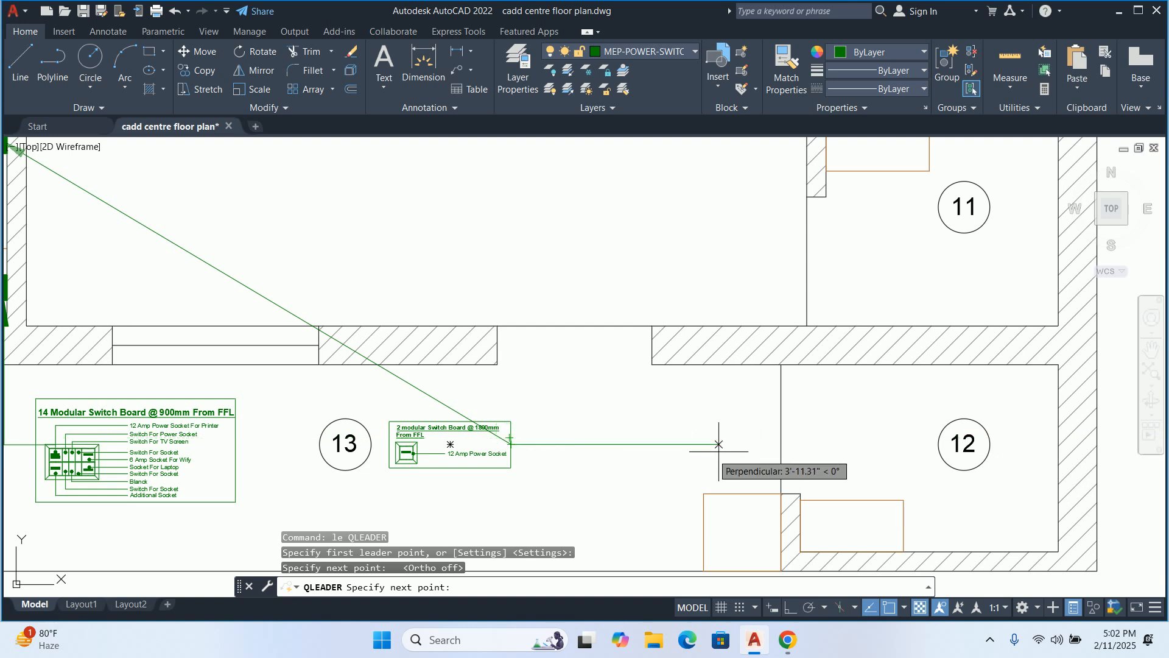
pyautogui.hotkey('ctrl', 'z')
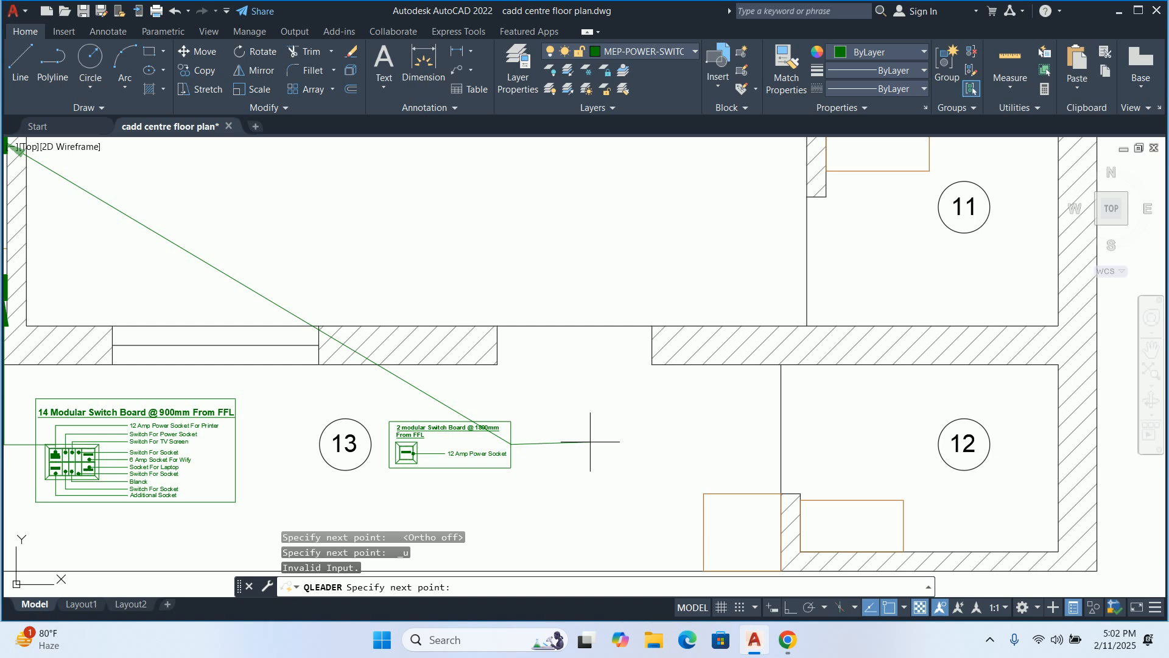
pyautogui.click(611, 445)
pyautogui.press('Escape')
pyautogui.press('Escape')
# Stretch the new leader's bend horizontally to just left of room tag 13
pyautogui.click(556, 445)
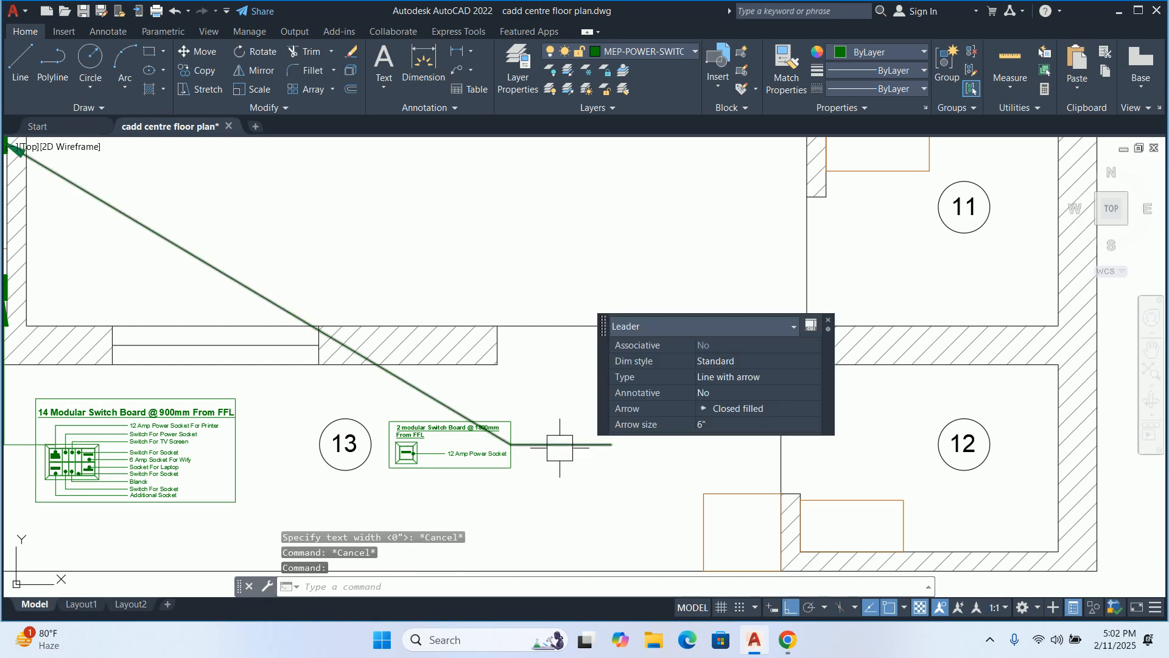
pyautogui.click(511, 444)
pyautogui.scroll(2, 378, 445)
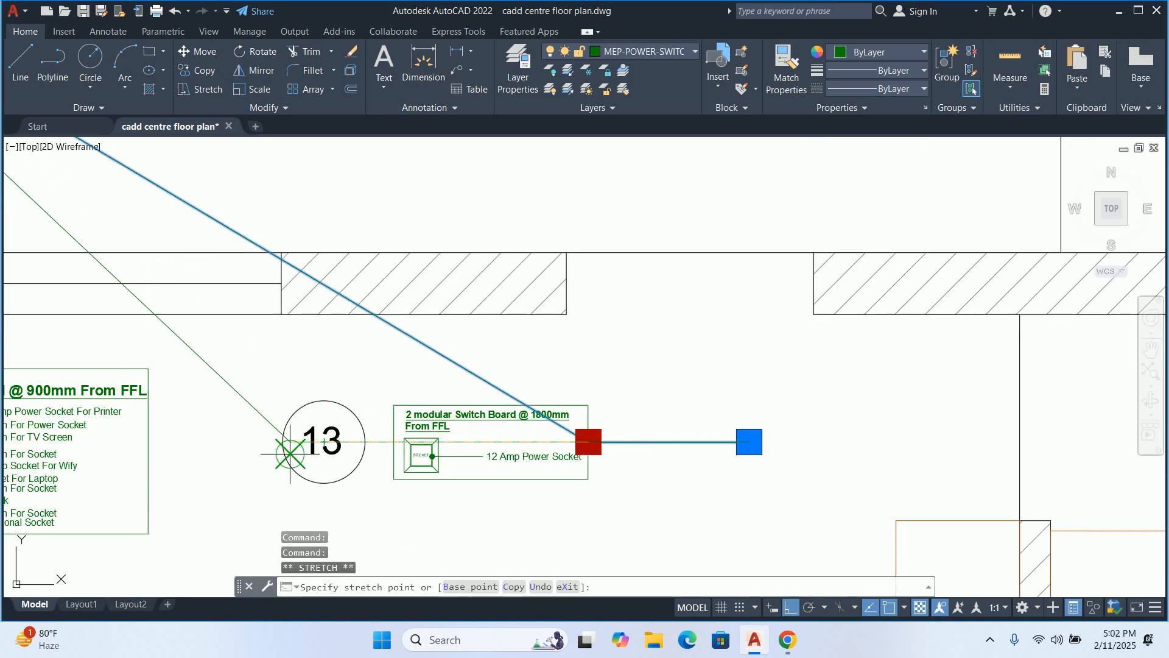
pyautogui.click(257, 446)
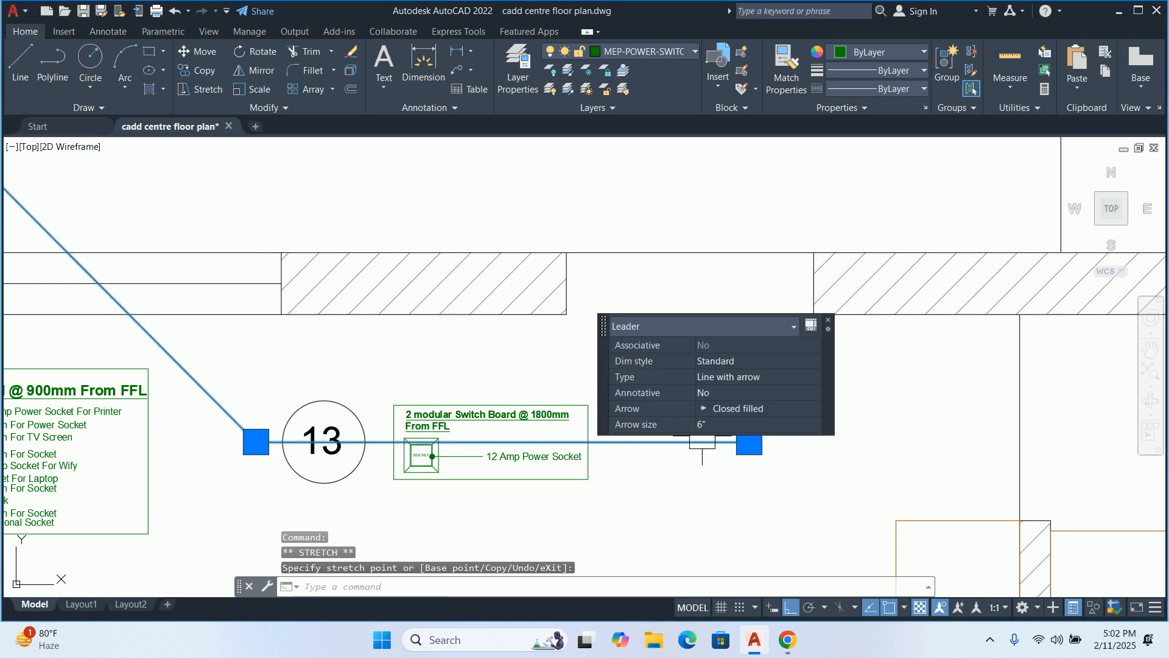
# Stretch the new leader's end horizontally back to the left edge of the copied 2 modular Switch Board frame
pyautogui.click(749, 442)
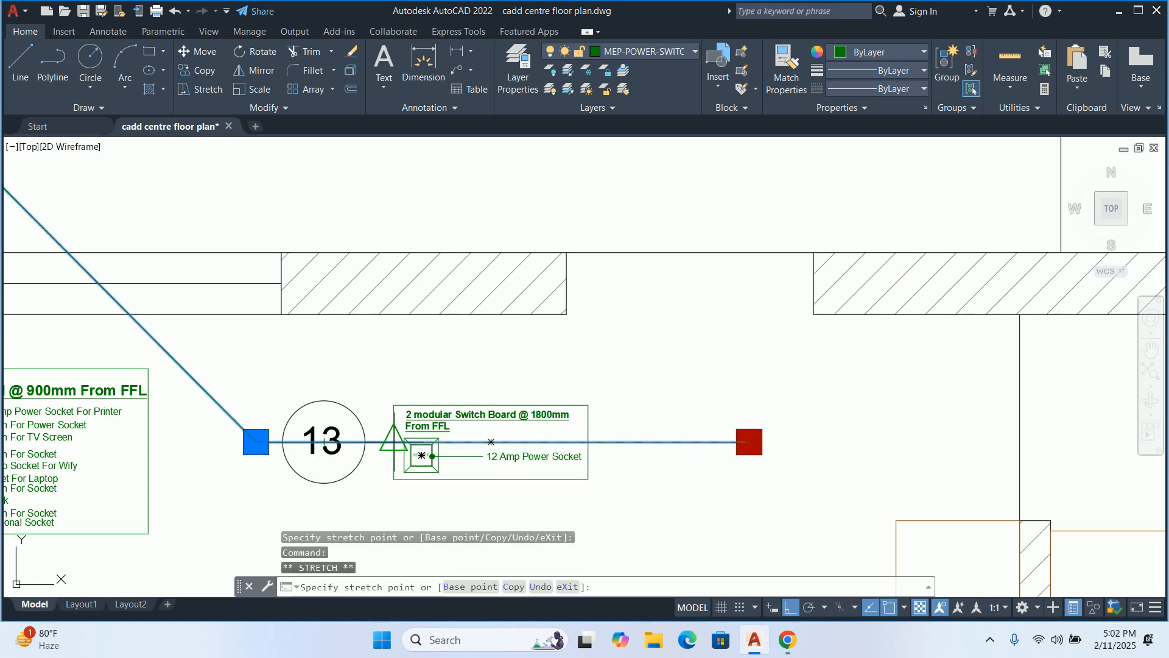
pyautogui.press('Escape')
pyautogui.press('Escape')
pyautogui.press('Escape')
# Move room tag 13 straight down so it clears the leader and sits below the 2 modular Switch Board detail's level
pyautogui.write('m')
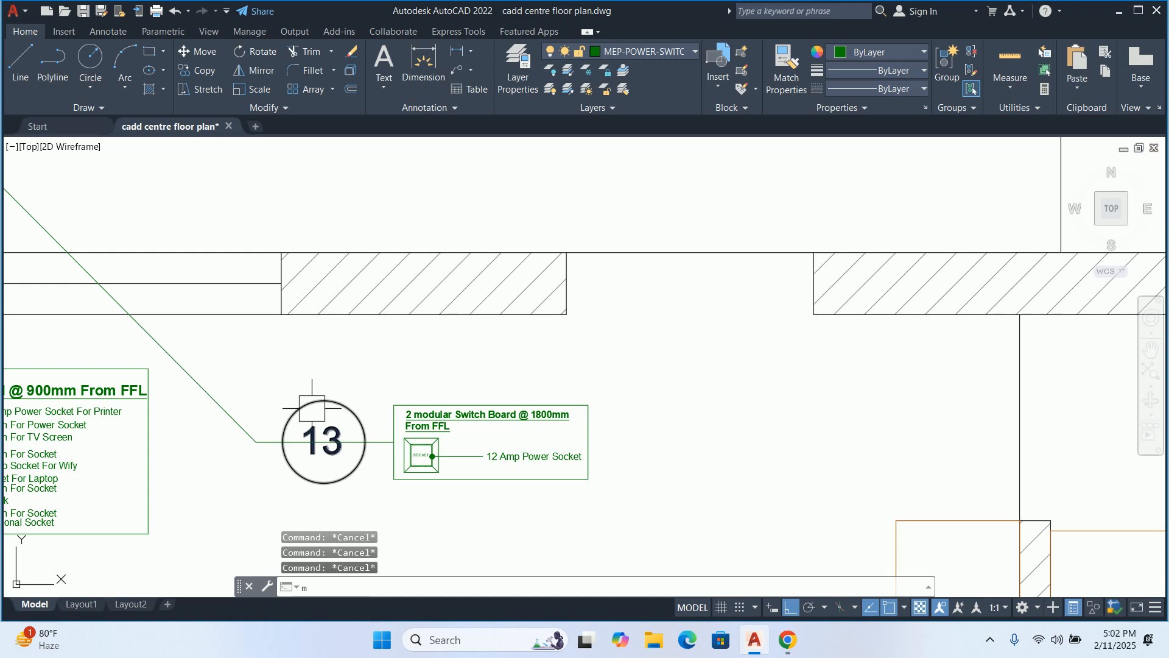
pyautogui.press('Return')
pyautogui.click(350, 365)
pyautogui.click(311, 432)
pyautogui.press('Return')
pyautogui.click(316, 444)
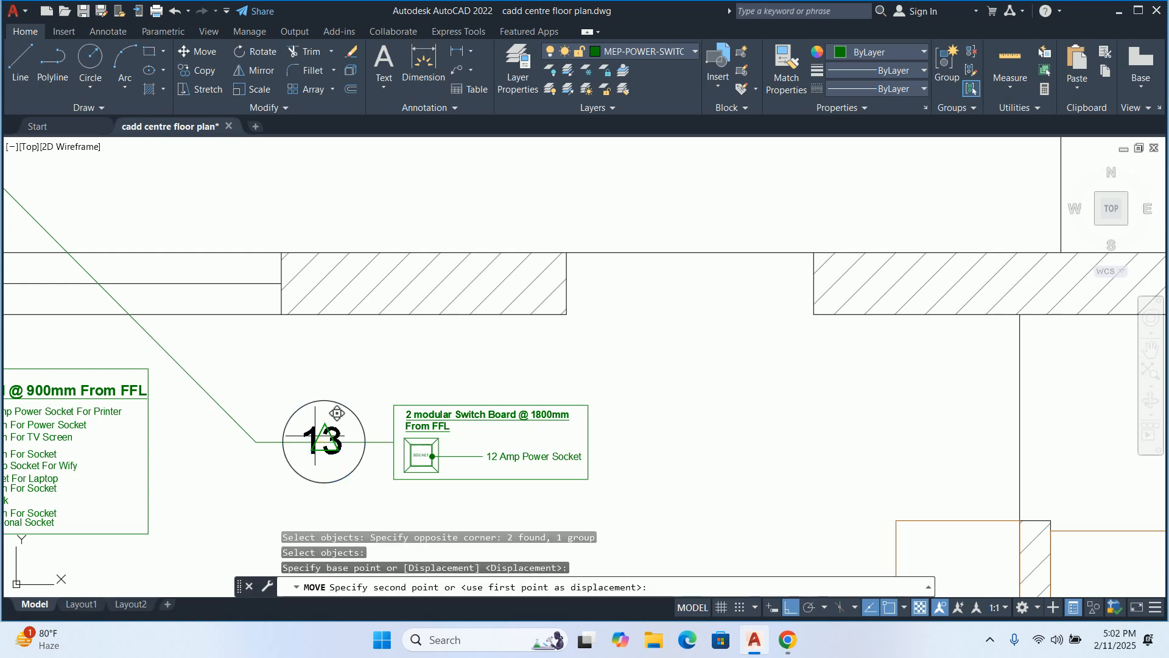
pyautogui.moveTo(318, 461); pyautogui.dragTo(345, 292, button='middle')
pyautogui.click(352, 386)
pyautogui.press('Escape')
pyautogui.press('Escape')
# Stretch the 2 modular Switch Board detail with its leader end horizontally left until its frame is directly above room tag 13
pyautogui.write('s')
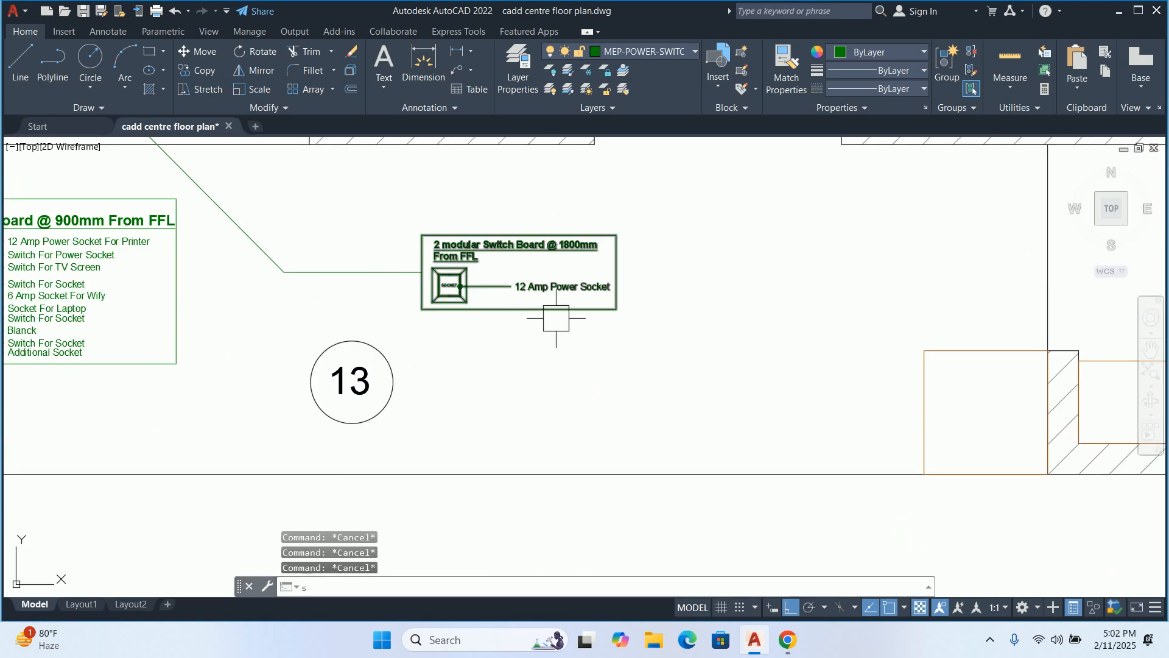
pyautogui.press('Return')
pyautogui.click(682, 318)
pyautogui.click(393, 187)
pyautogui.press('Return')
pyautogui.click(440, 188)
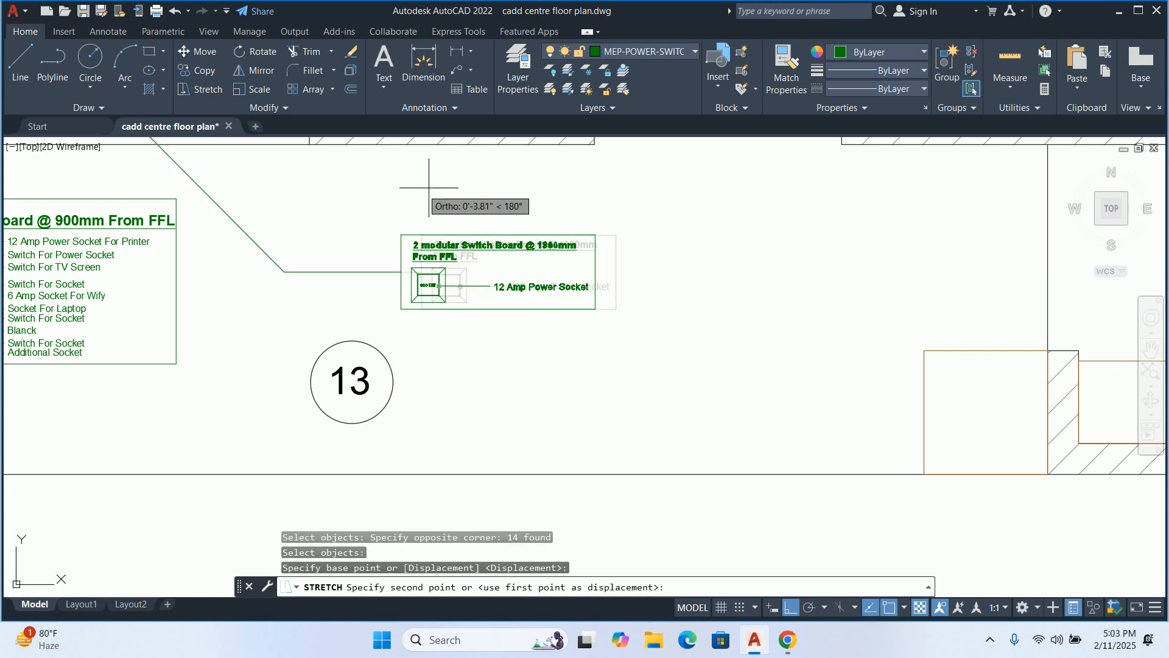
pyautogui.click(331, 188)
pyautogui.press('Escape')
pyautogui.press('Escape')
# Turn off group selection and change the number in the copied 2 modular detail's socket label to 6
pyautogui.scroll(-5, 367, 247)
pyautogui.press('Escape')
pyautogui.scroll(-2, 393, 308)
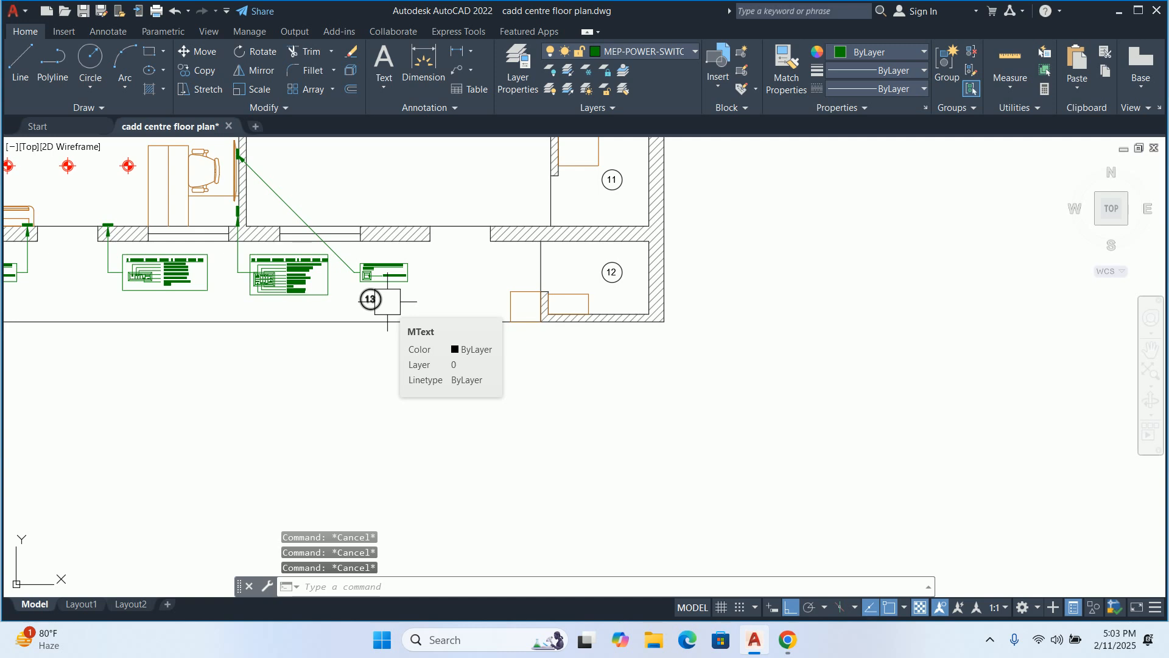
pyautogui.scroll(8, 387, 301)
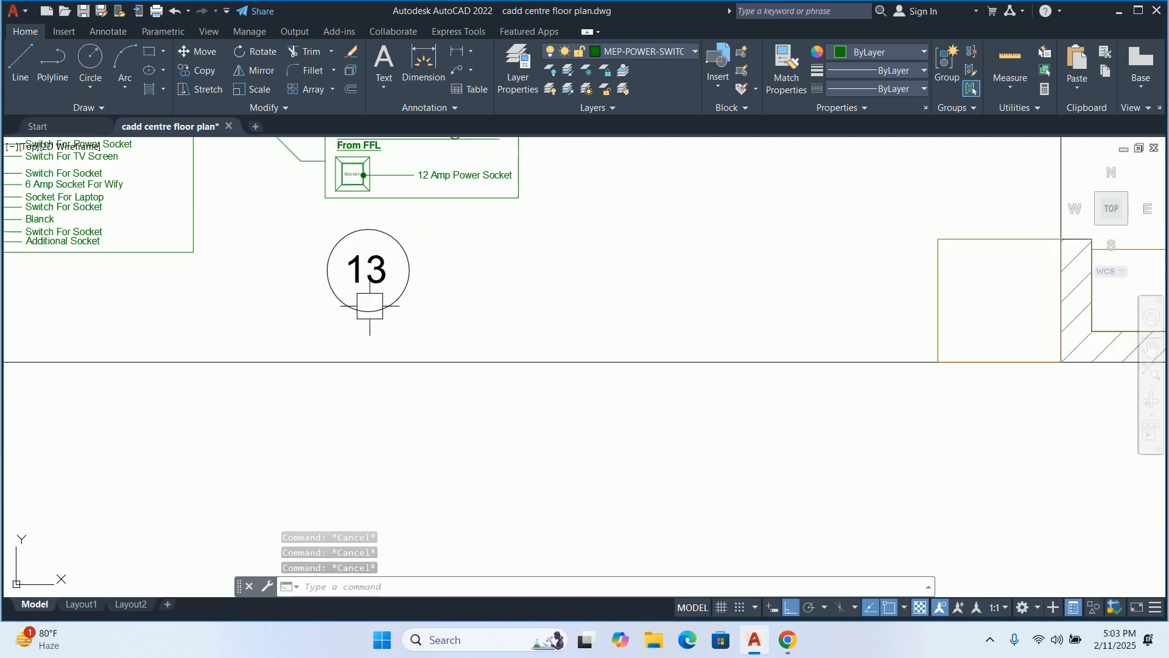
pyautogui.moveTo(411, 313); pyautogui.dragTo(442, 421, button='middle')
pyautogui.scroll(5, 516, 342)
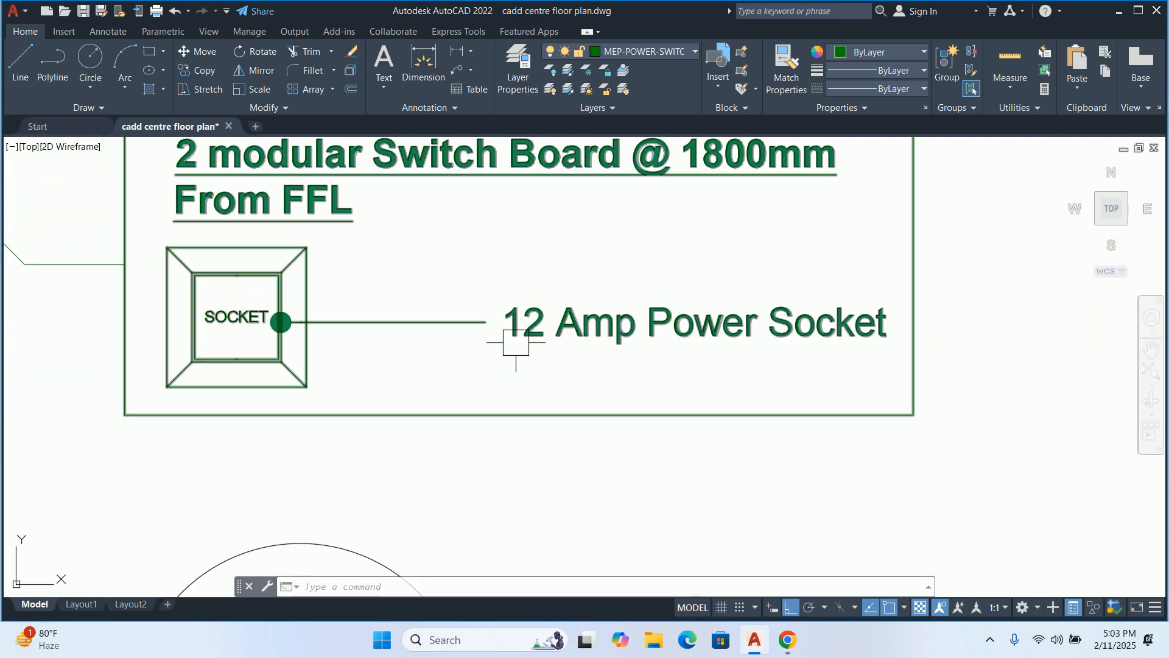
pyautogui.moveTo(473, 247); pyautogui.dragTo(501, 332, button='middle')
pyautogui.scroll(-2, 503, 332)
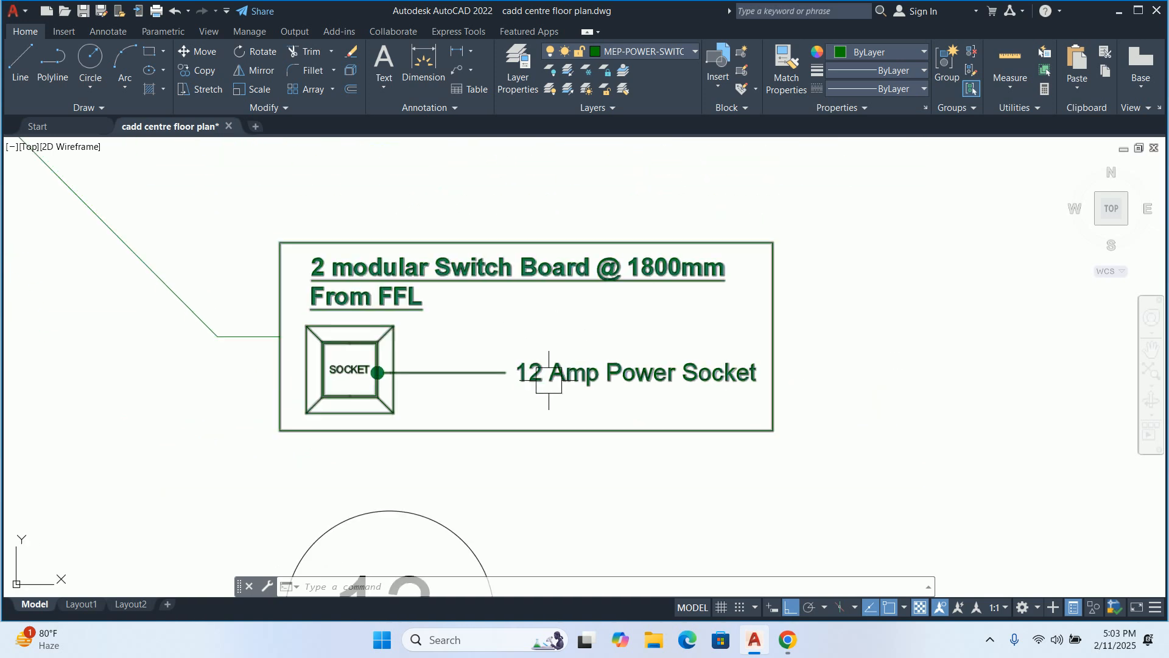
pyautogui.hotkey('ctrl', 'shift', 'a')
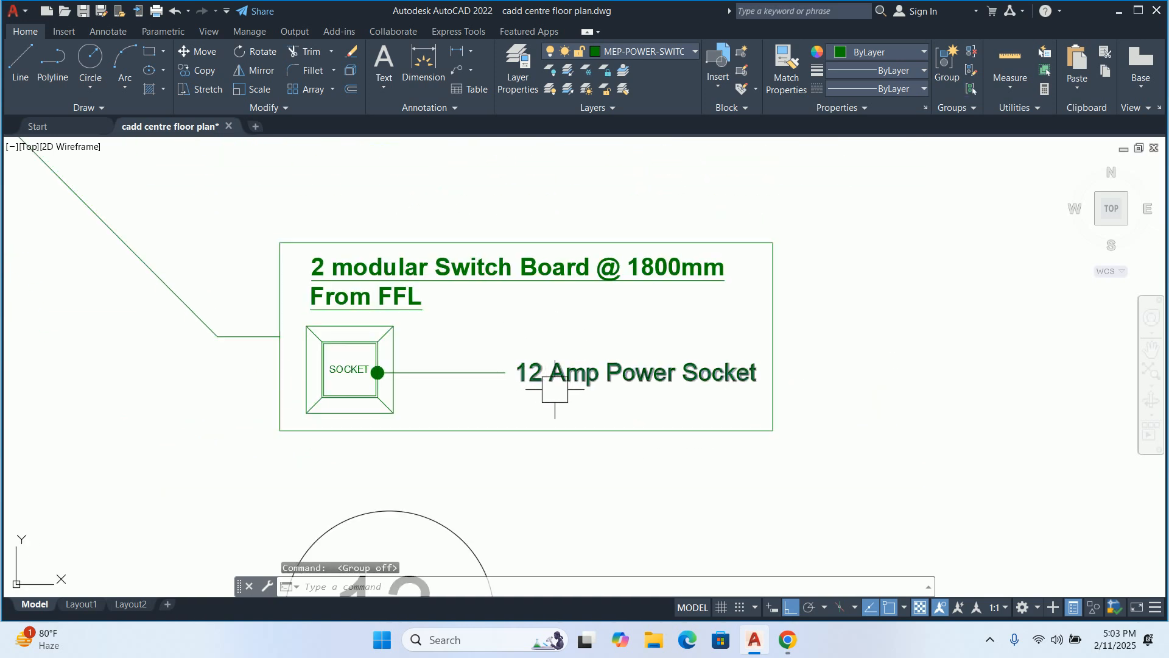
pyautogui.doubleClick(548, 376)
pyautogui.doubleClick(449, 382)
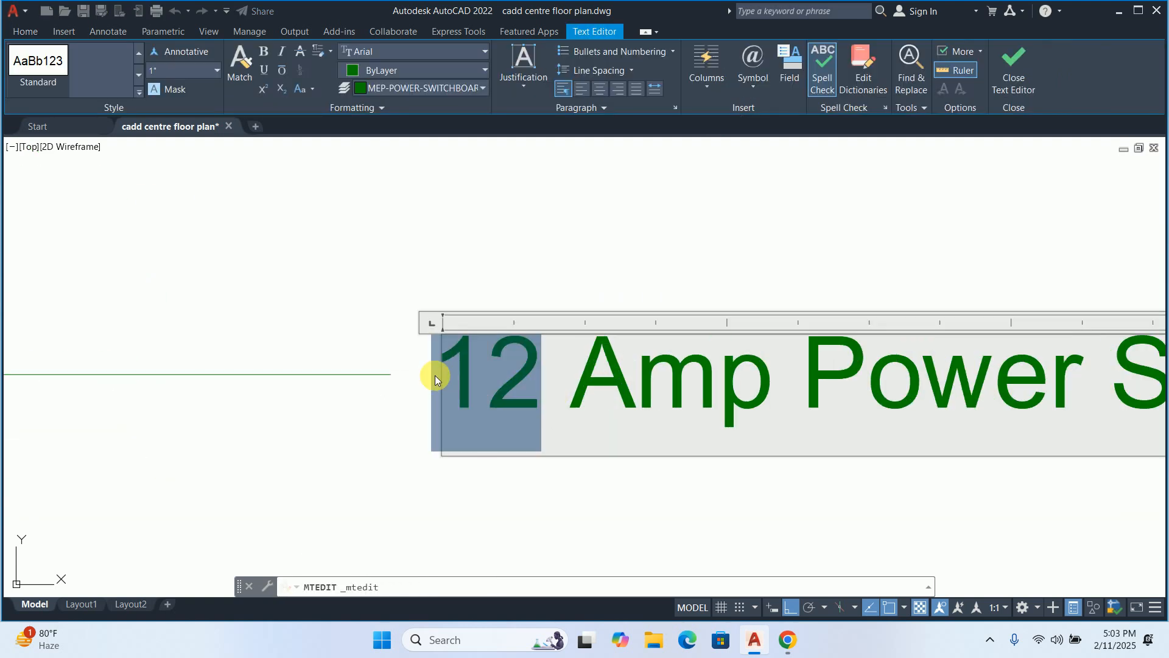
pyautogui.write('6')
pyautogui.press('Escape')
pyautogui.scroll(-5, 650, 452)
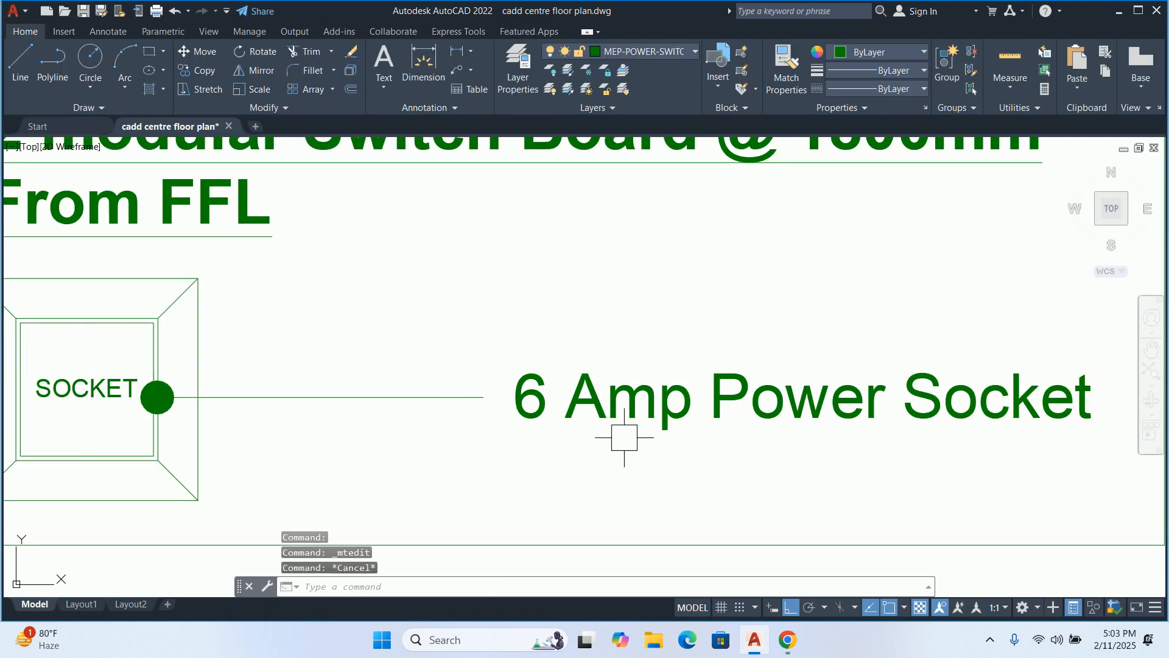
# Remove the word Power from the copied detail's label so it reads "6 Amp Socket"
pyautogui.doubleClick(640, 426)
pyautogui.doubleClick(639, 425)
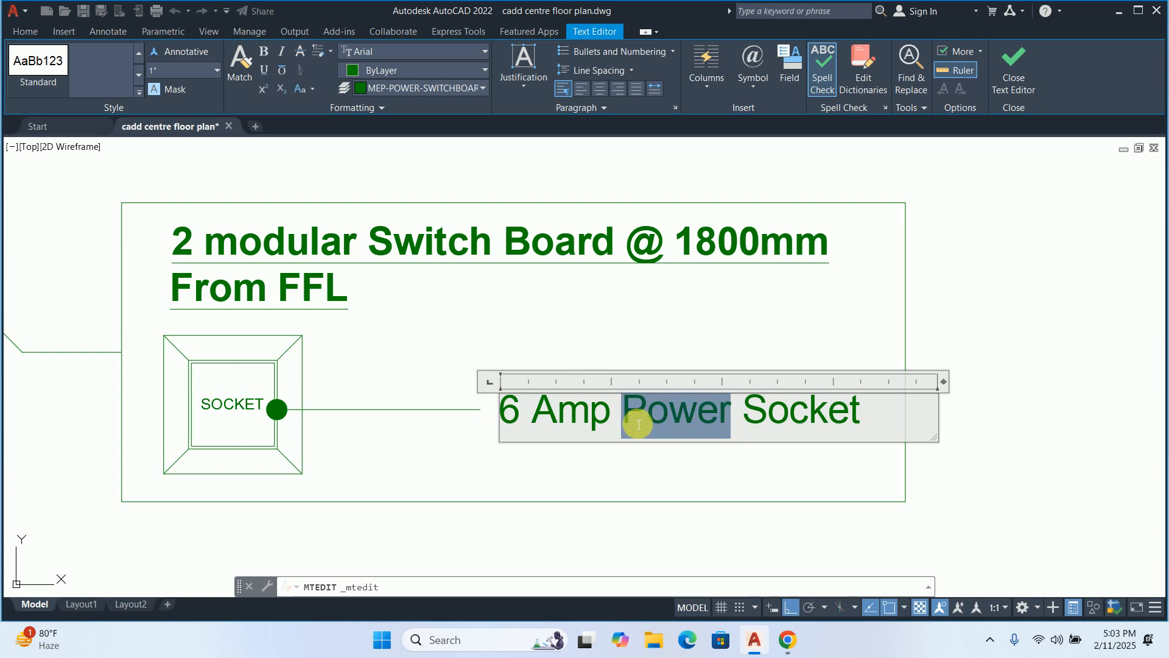
pyautogui.press('Delete')
pyautogui.press('Escape')
pyautogui.scroll(-4, 615, 318)
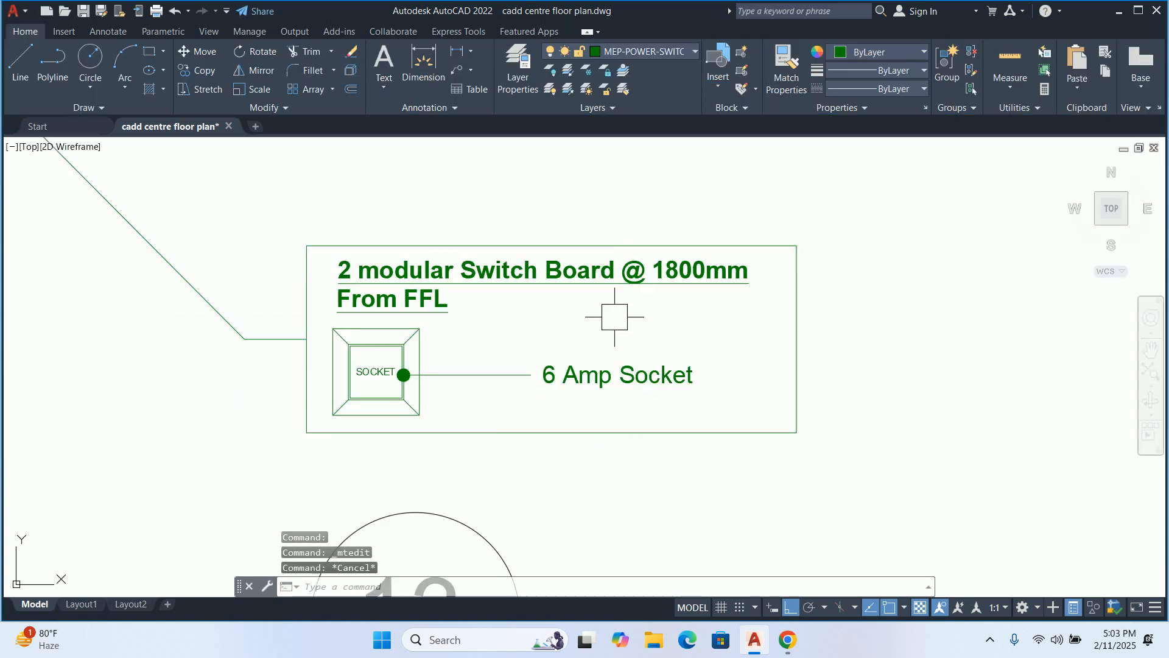
# Examine the four switch board details with their leaders along the front wall, and the overall floor plan
pyautogui.scroll(-4, 577, 396)
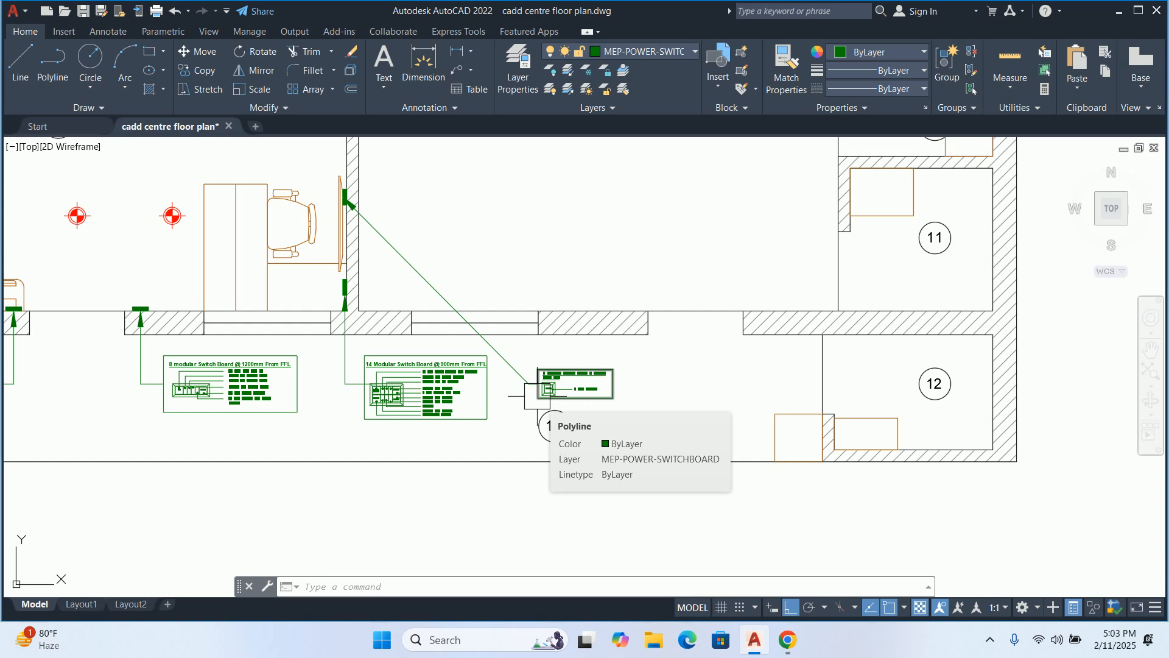
pyautogui.press('Escape')
pyautogui.press('Escape')
pyautogui.press('Escape')
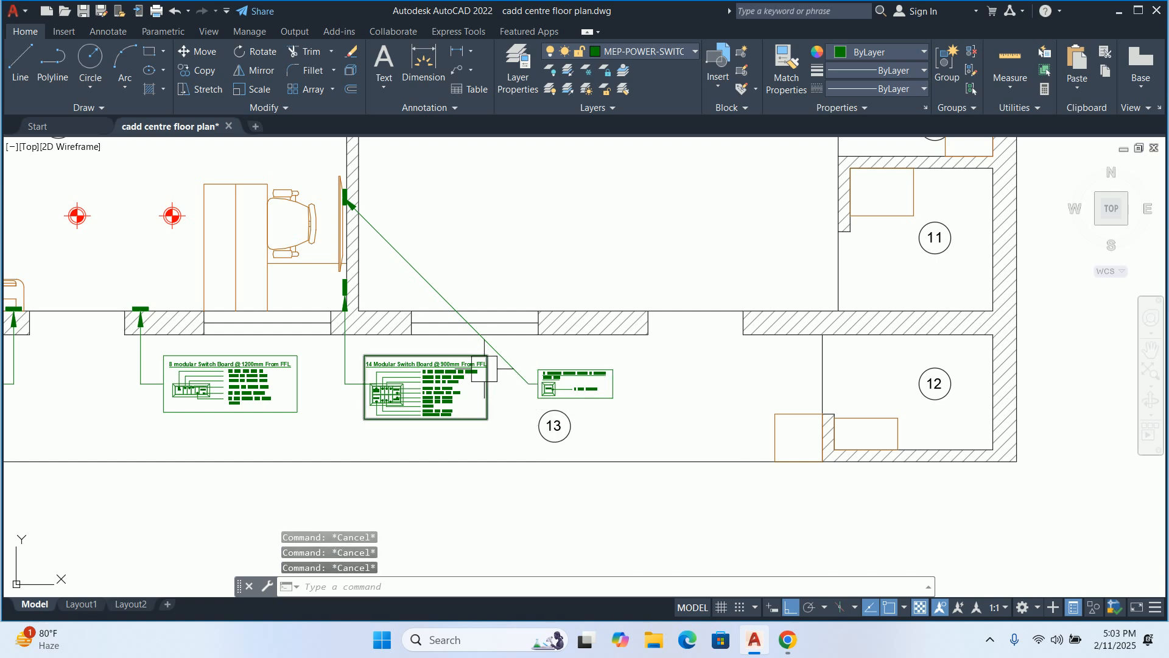
pyautogui.scroll(-2, 450, 337)
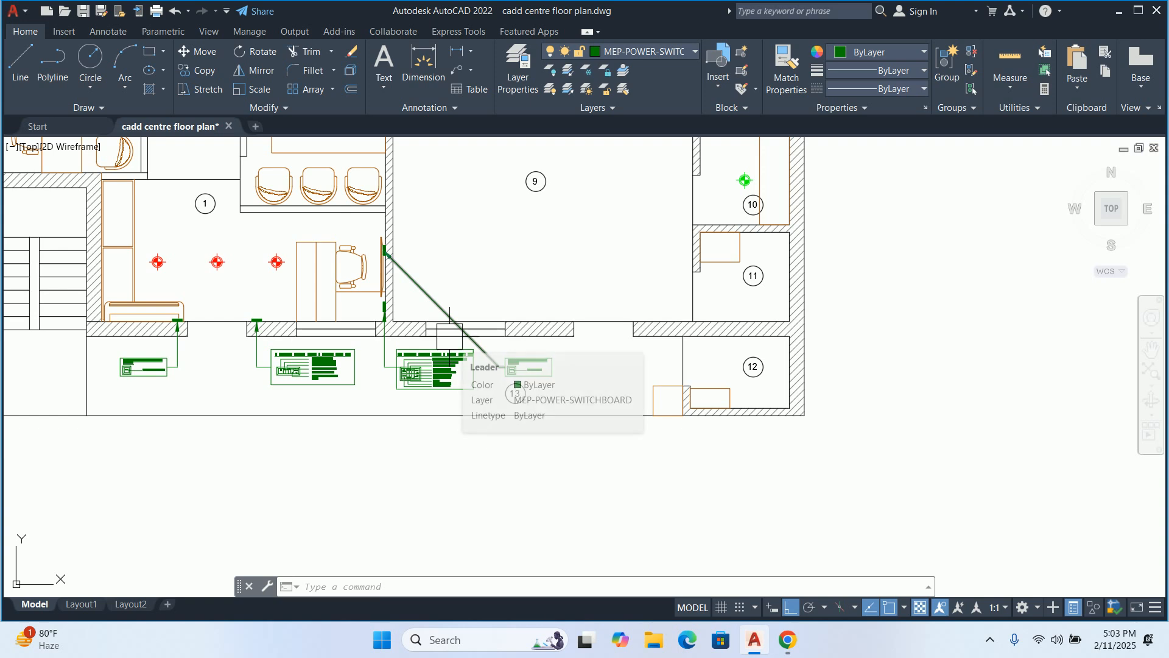
pyautogui.moveTo(313, 329); pyautogui.dragTo(509, 515, button='middle')
pyautogui.scroll(-4, 386, 440)
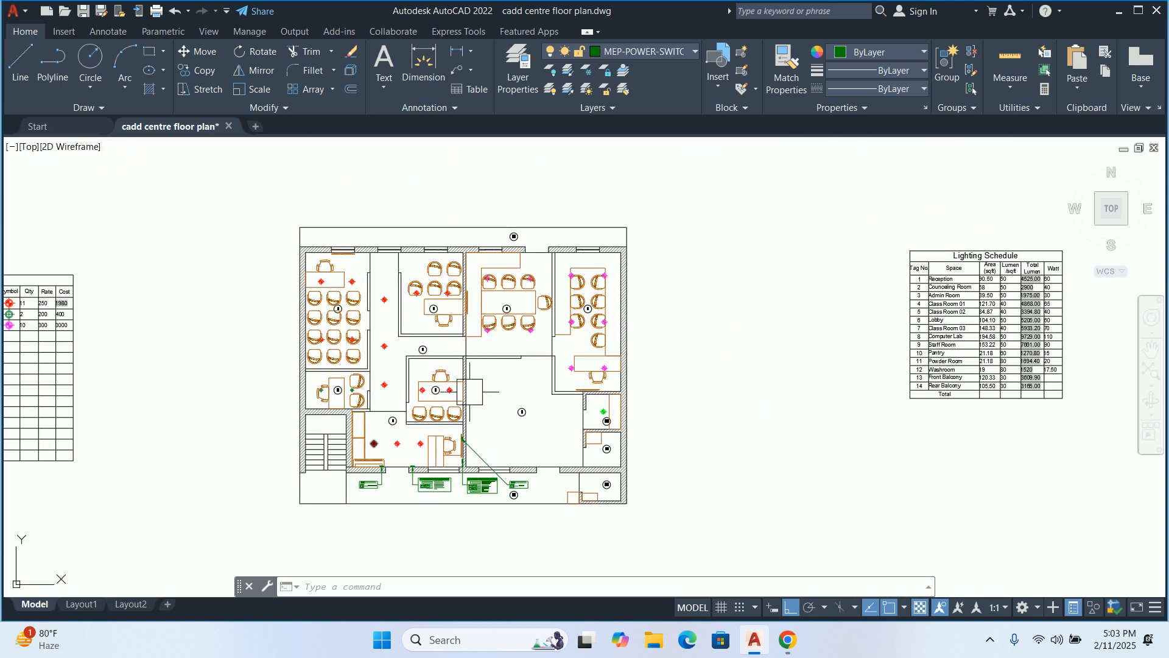
pyautogui.moveTo(440, 484)
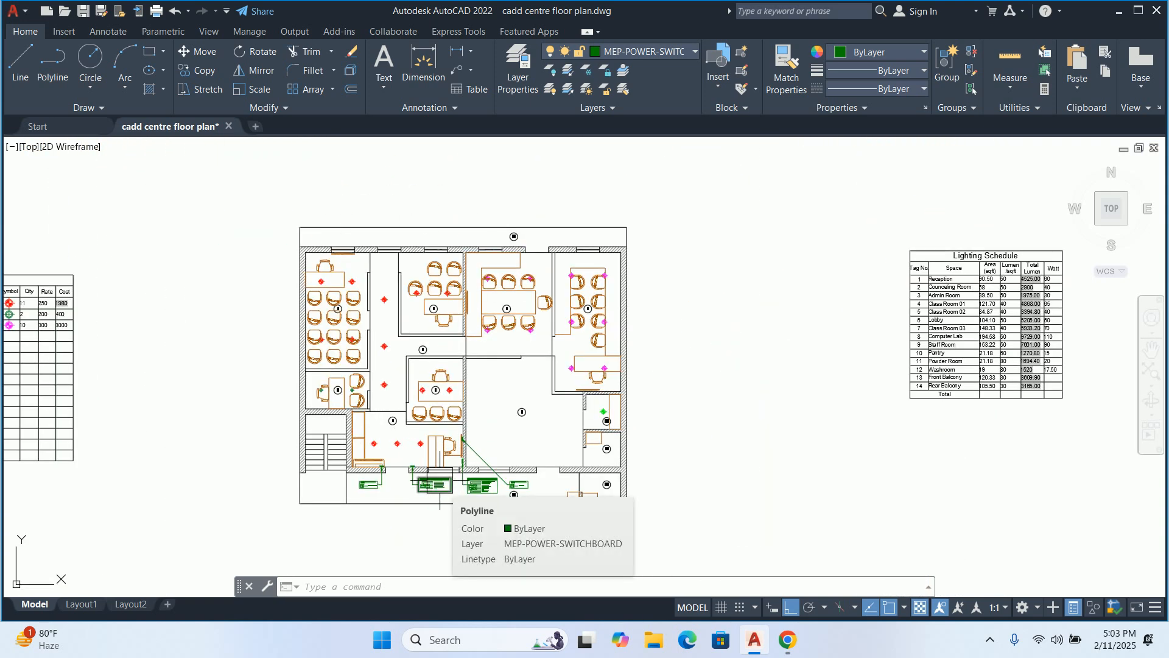
pyautogui.scroll(4, 391, 484)
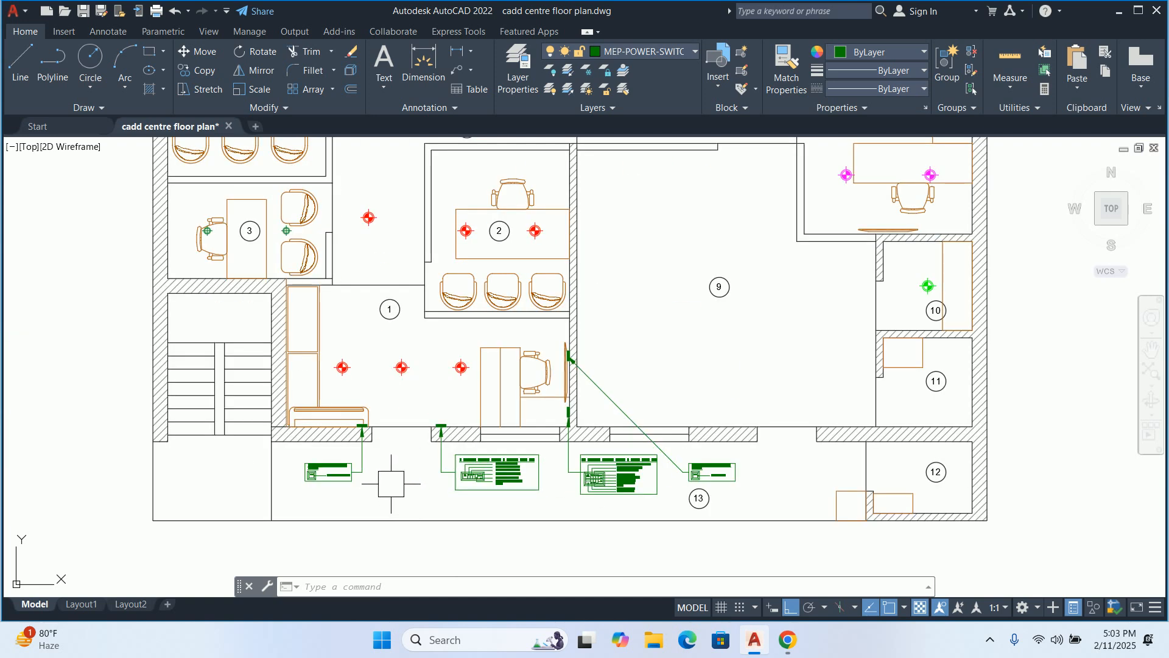
pyautogui.moveTo(566, 411)
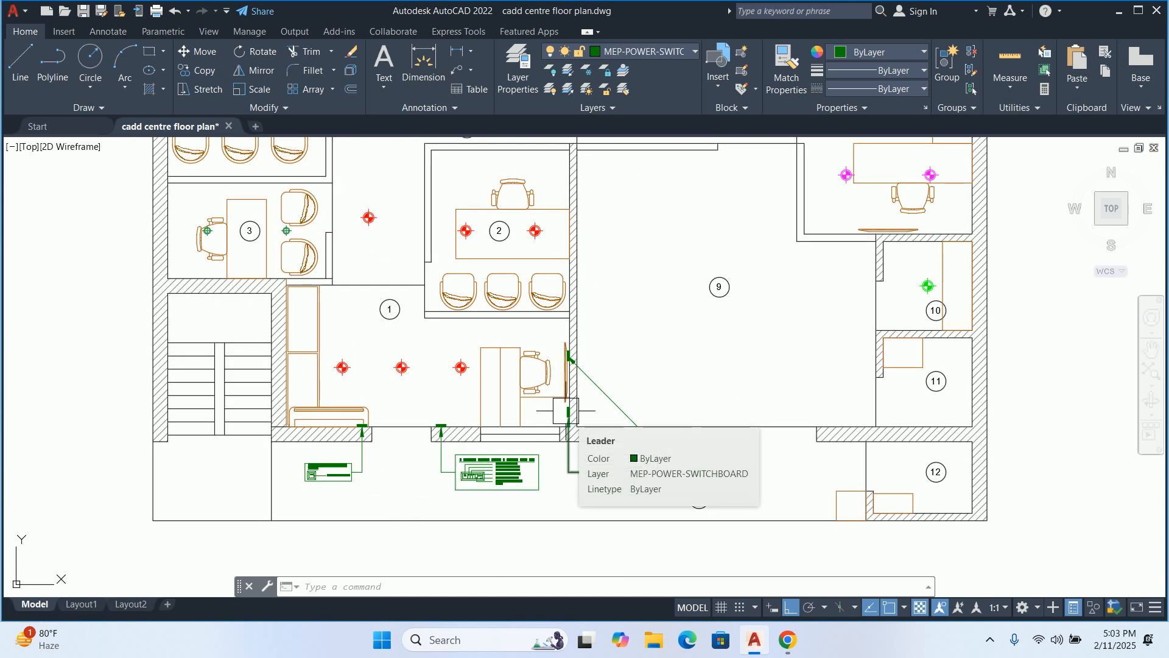
pyautogui.moveTo(566, 410); pyautogui.dragTo(698, 376, button='middle')
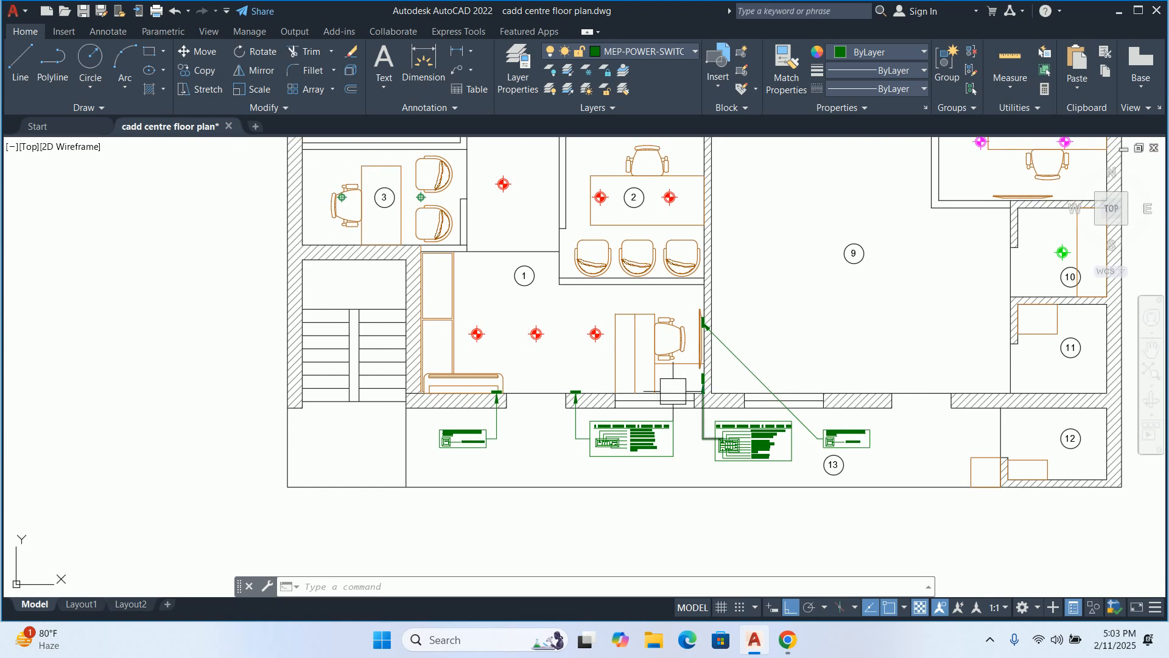
pyautogui.scroll(2, 645, 378)
pyautogui.press('Escape')
pyautogui.press('Escape')
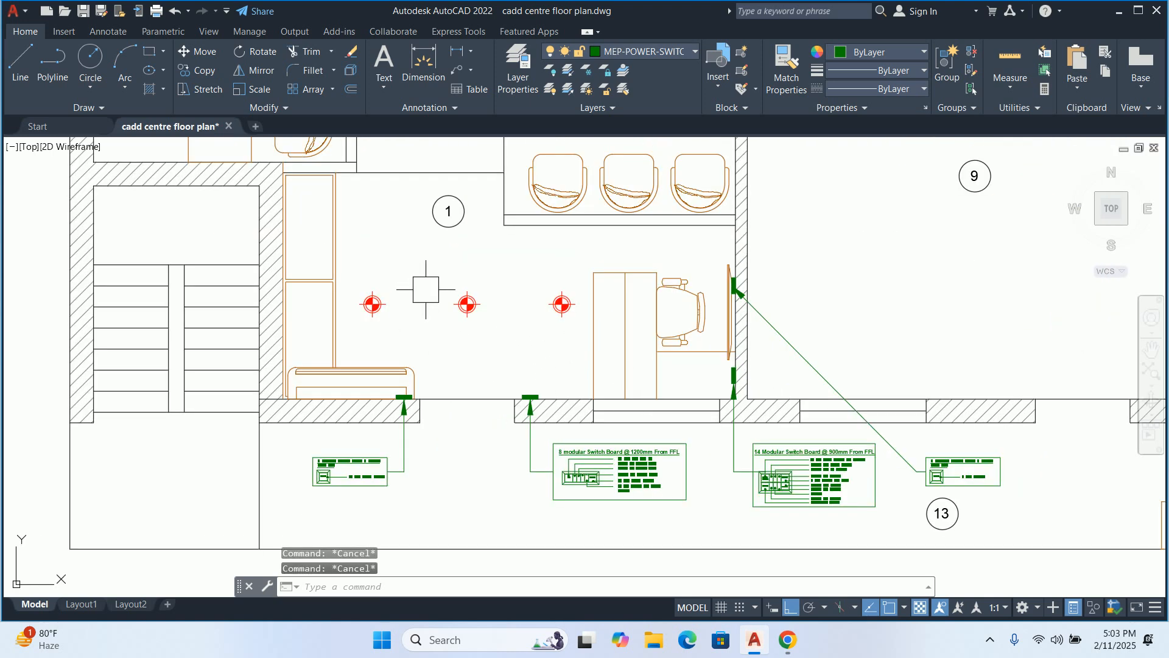
# Create a new layer named MEP-POWER-WIRE
pyautogui.moveTo(425, 289); pyautogui.dragTo(549, 342, button='middle')
pyautogui.press('Escape')
pyautogui.write('la')
pyautogui.press('Return')
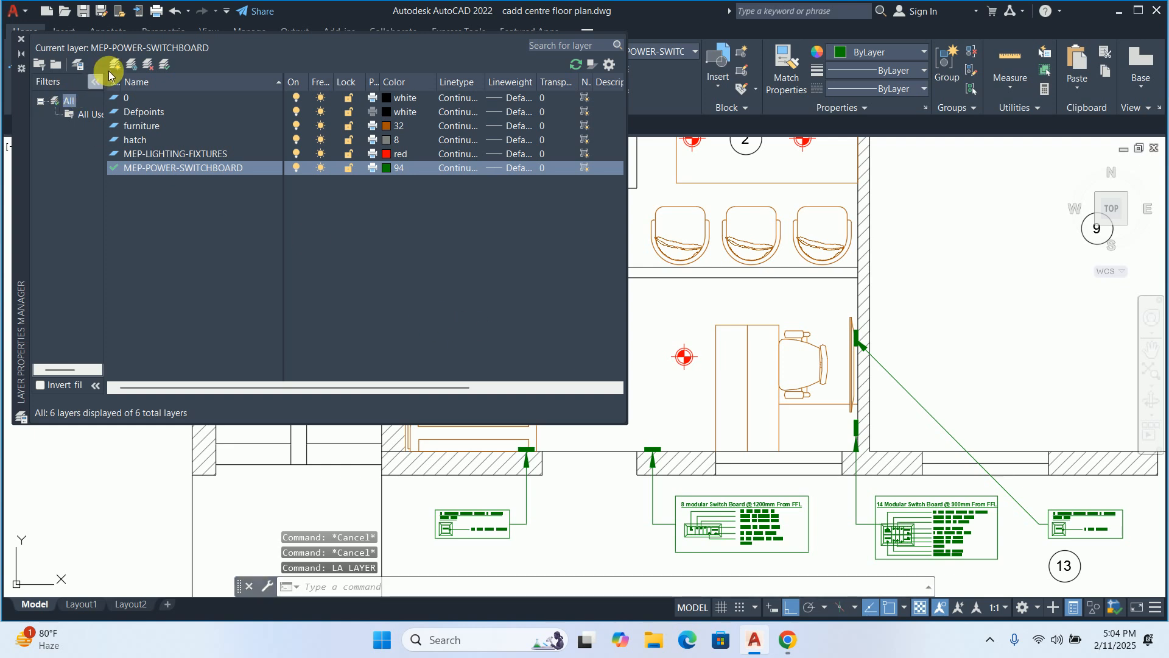
pyautogui.click(110, 68)
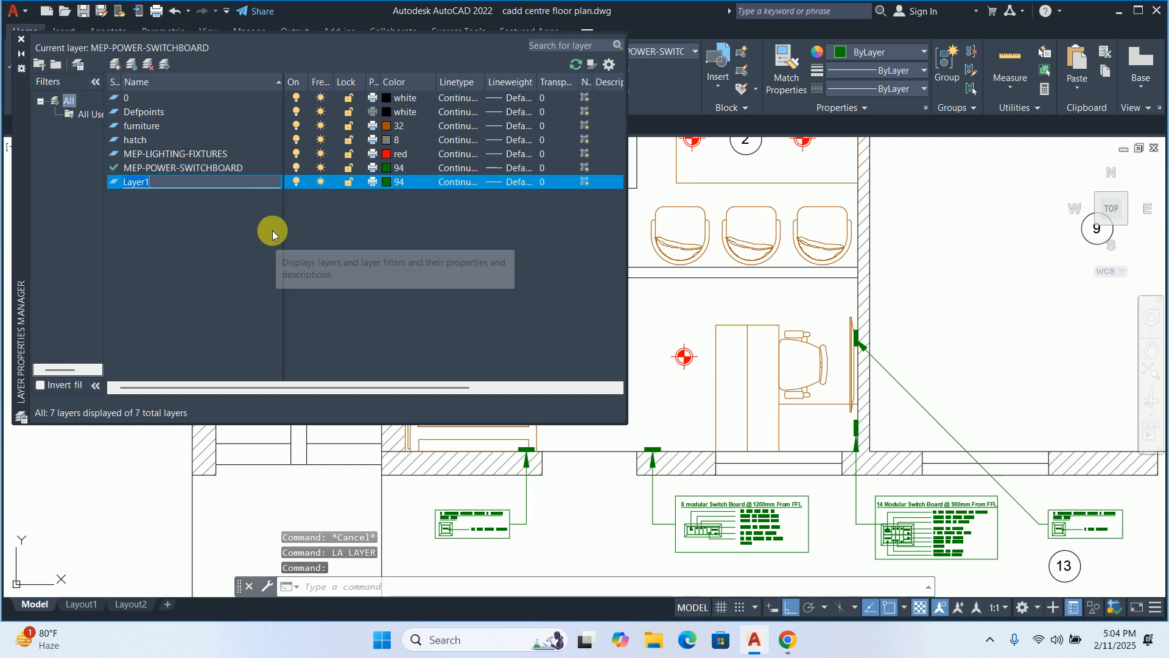
pyautogui.write('mep-')
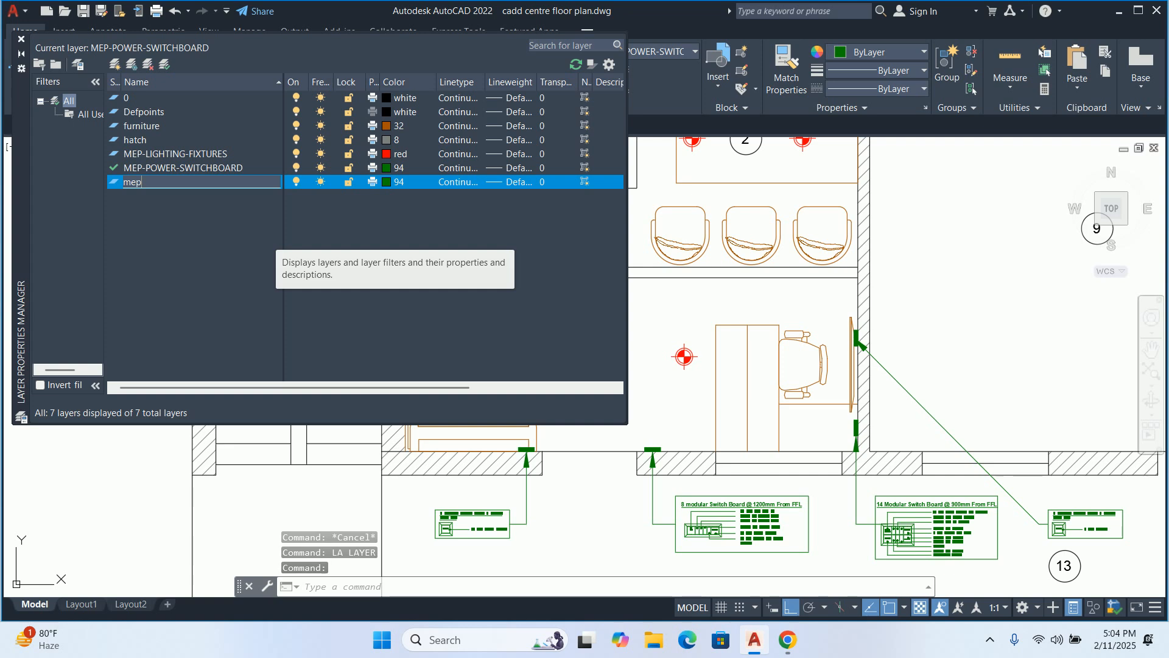
pyautogui.press('BackSpace')
pyautogui.press('BackSpace')
pyautogui.press('BackSpace')
pyautogui.press('BackSpace')
pyautogui.write('MEP-POWER-WIRE')
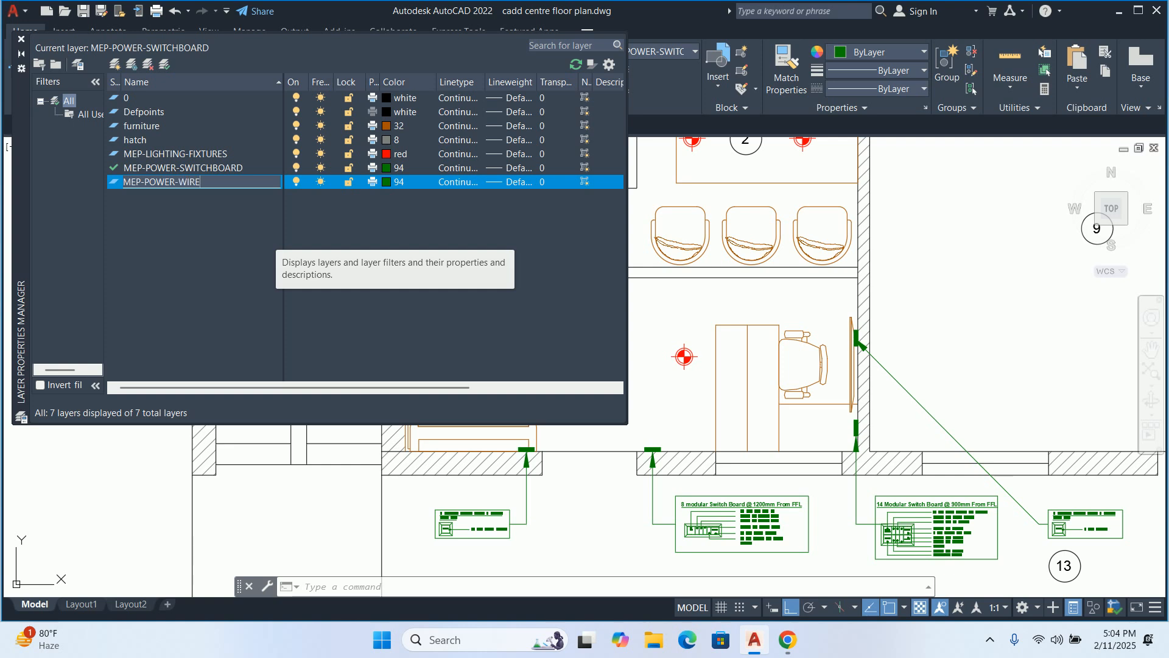
# Set the MEP-POWER-WIRE layer's color to magenta and make it the current layer
pyautogui.click(386, 181)
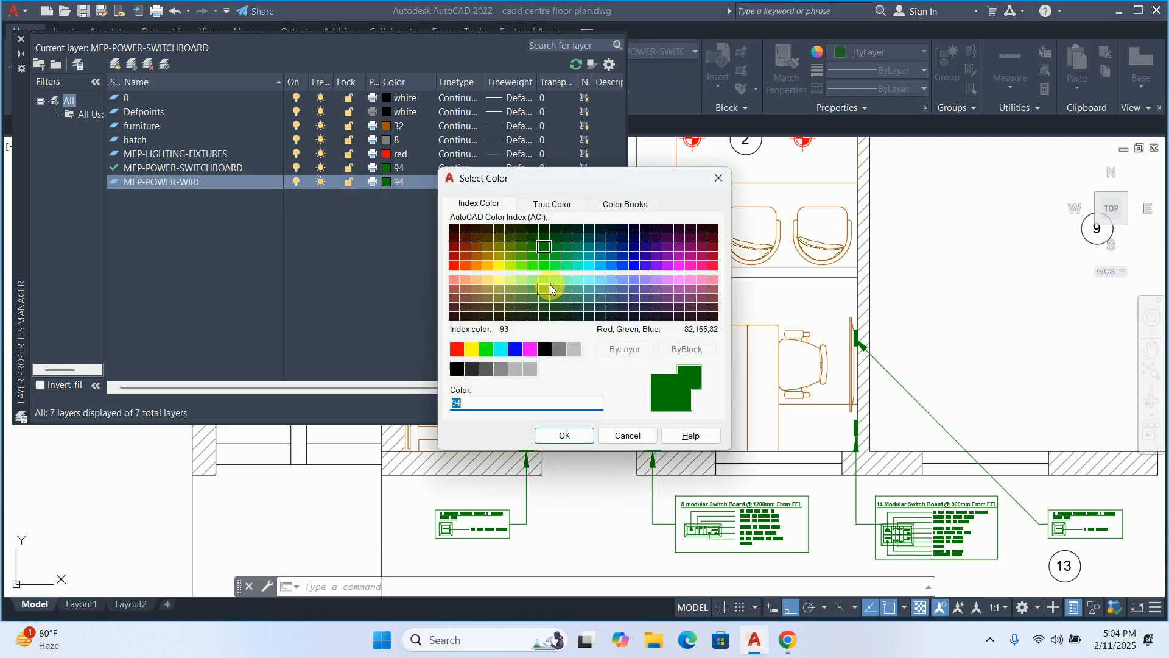
pyautogui.click(530, 349)
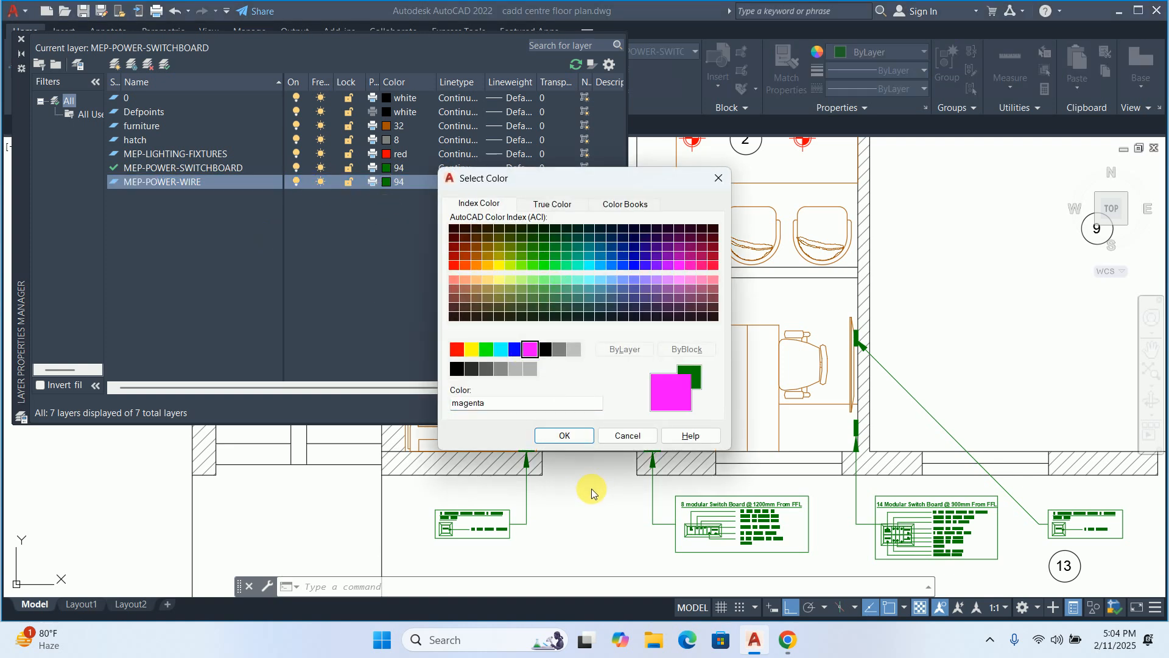
pyautogui.click(571, 441)
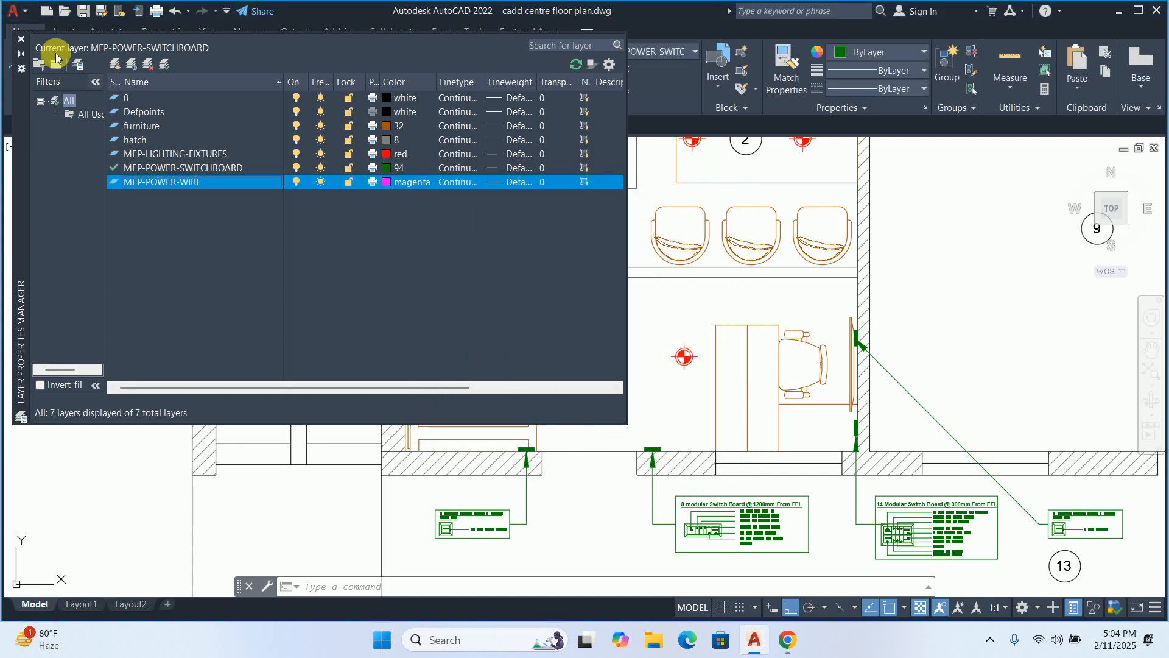
pyautogui.doubleClick(247, 179)
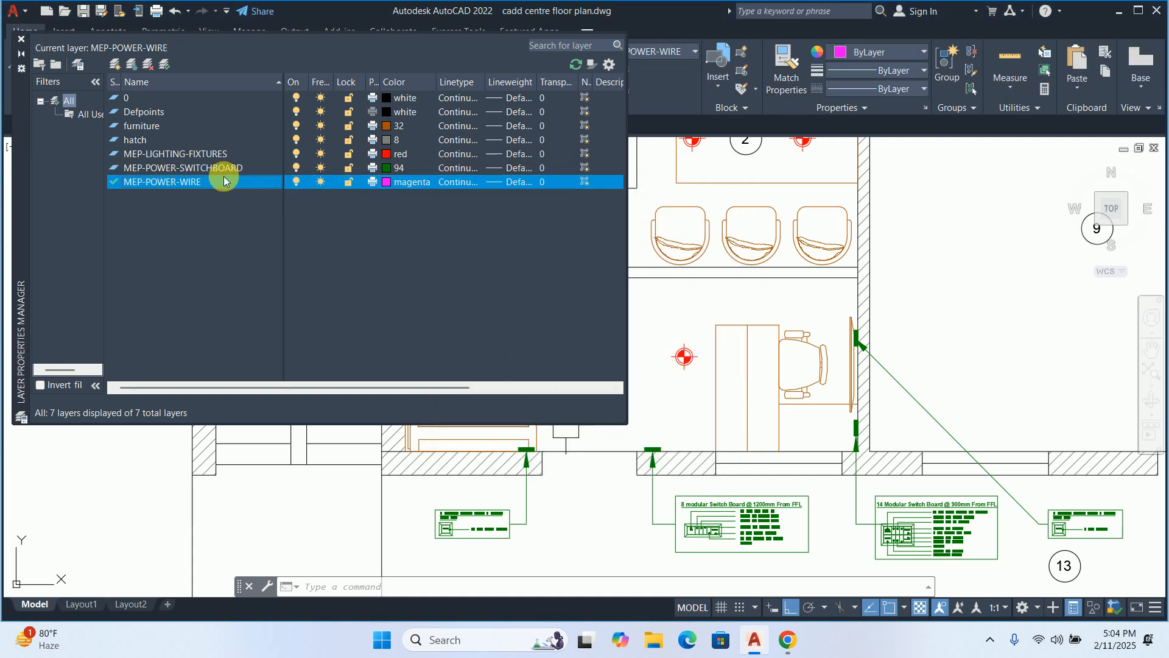
pyautogui.click(20, 39)
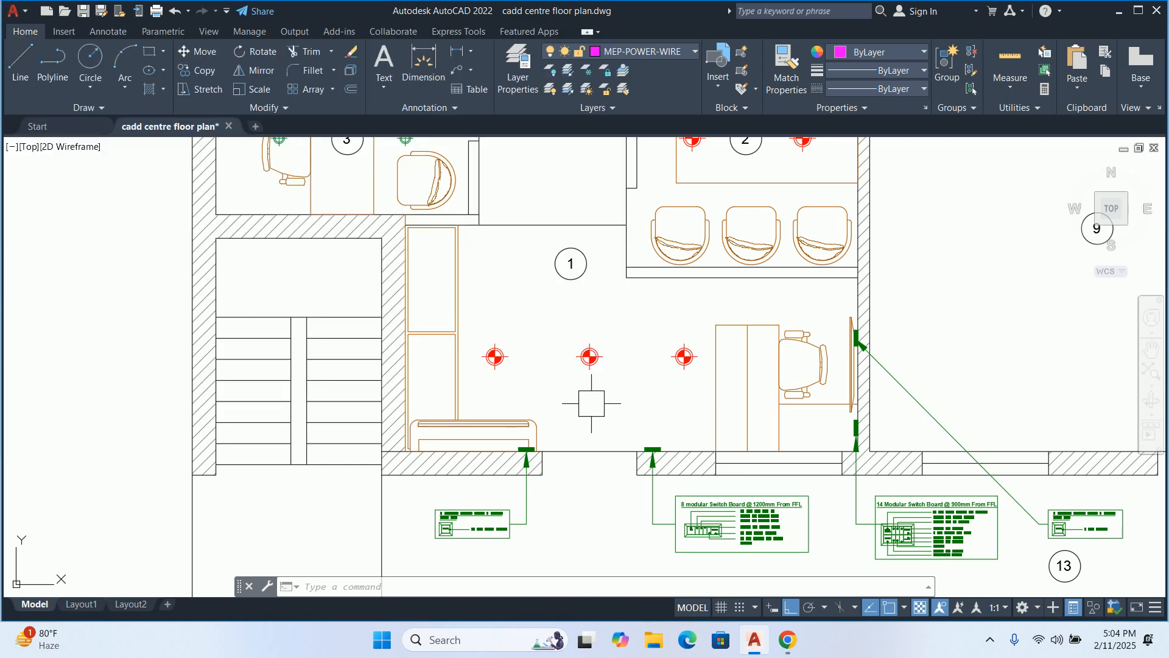
# Draw a polyline wire from the center of room 1's middle ceiling light to the top edge of the 8 modular switch board
pyautogui.moveTo(663, 412); pyautogui.dragTo(655, 402, button='middle')
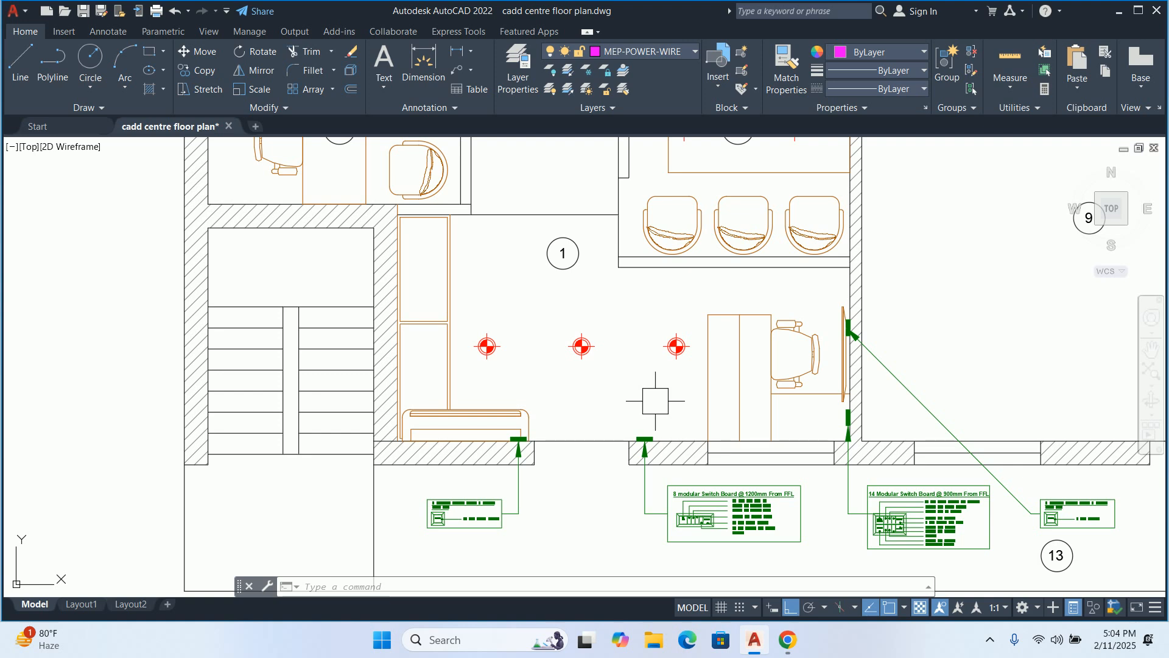
pyautogui.scroll(4, 655, 400)
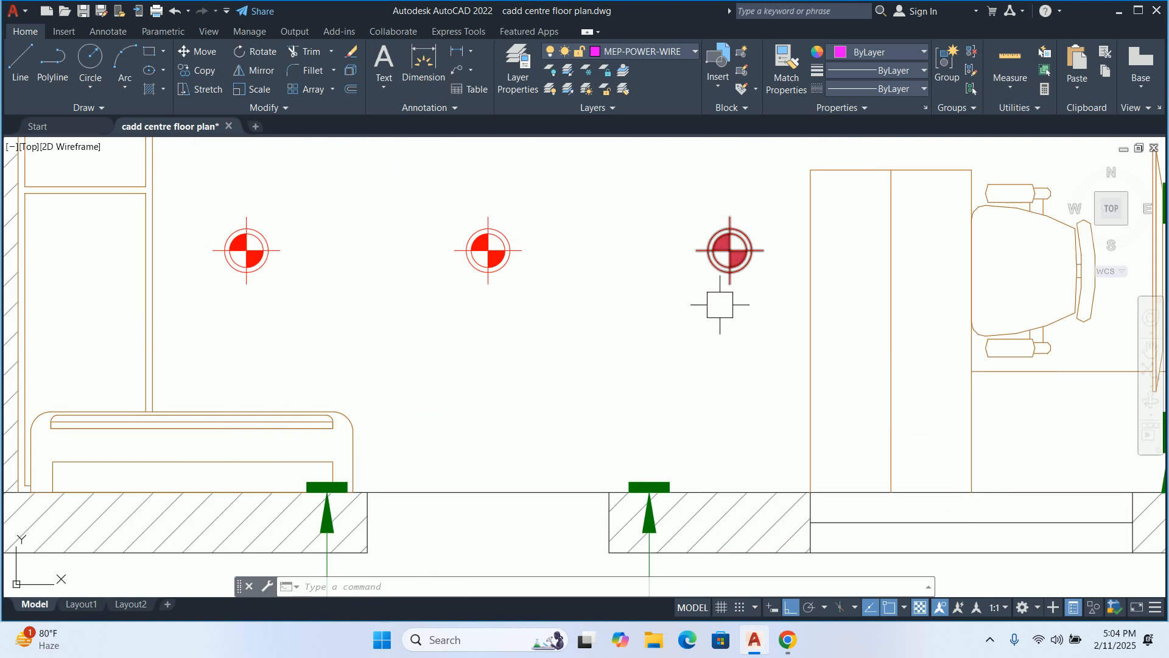
pyautogui.press('Escape')
pyautogui.press('Escape')
pyautogui.press('Escape')
pyautogui.write('PL')
pyautogui.press('Return')
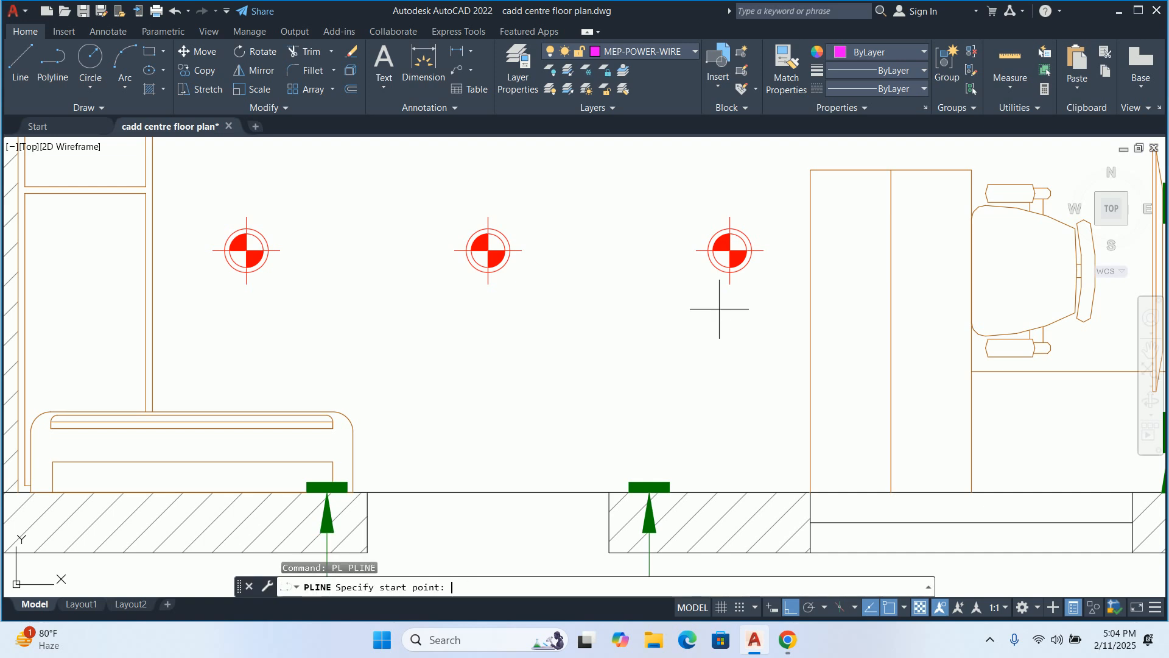
pyautogui.moveTo(656, 457); pyautogui.dragTo(655, 425, button='middle')
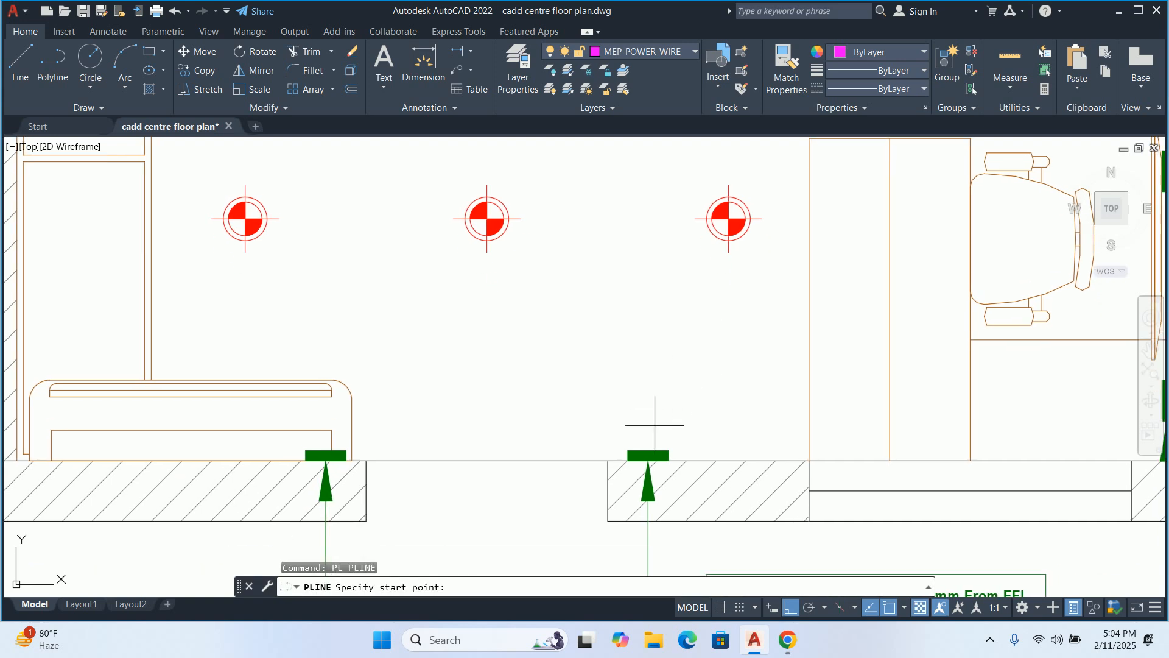
pyautogui.scroll(1, 634, 463)
pyautogui.scroll(-2, 544, 223)
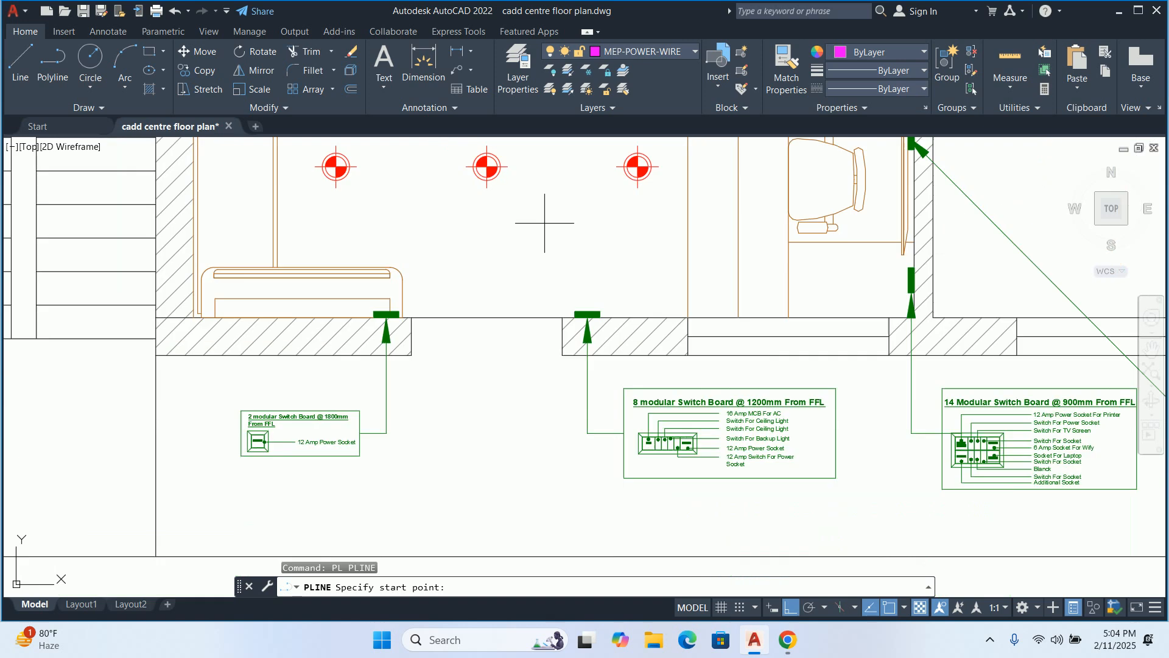
pyautogui.moveTo(579, 199); pyautogui.dragTo(579, 316, button='middle')
pyautogui.scroll(2, 500, 317)
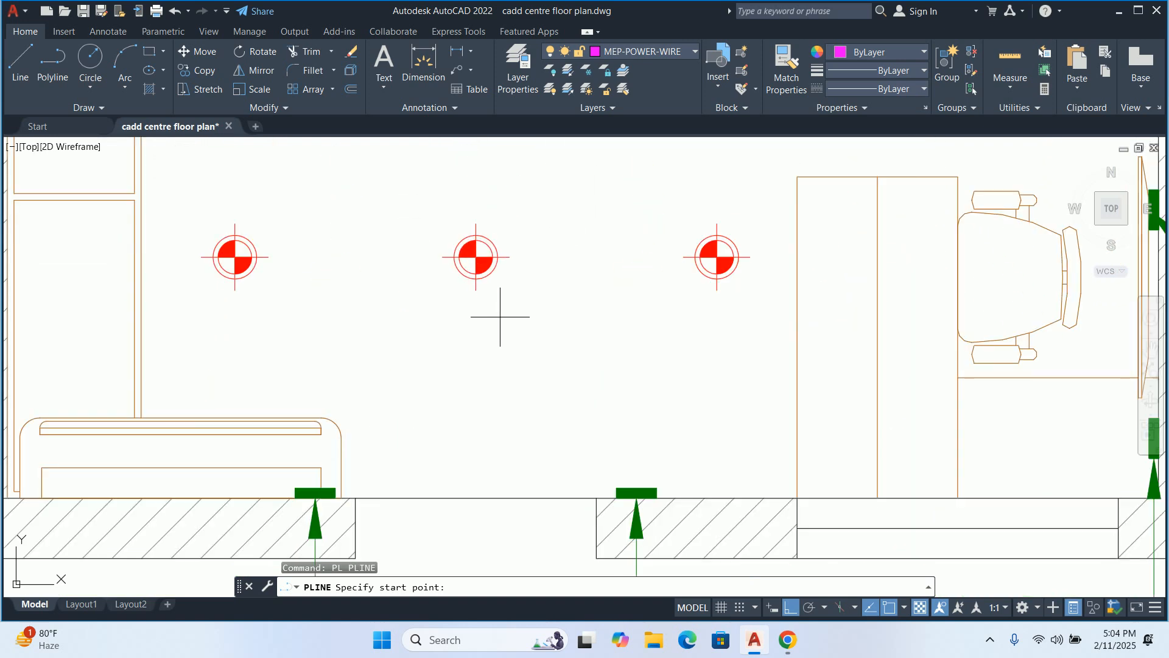
pyautogui.click(479, 258)
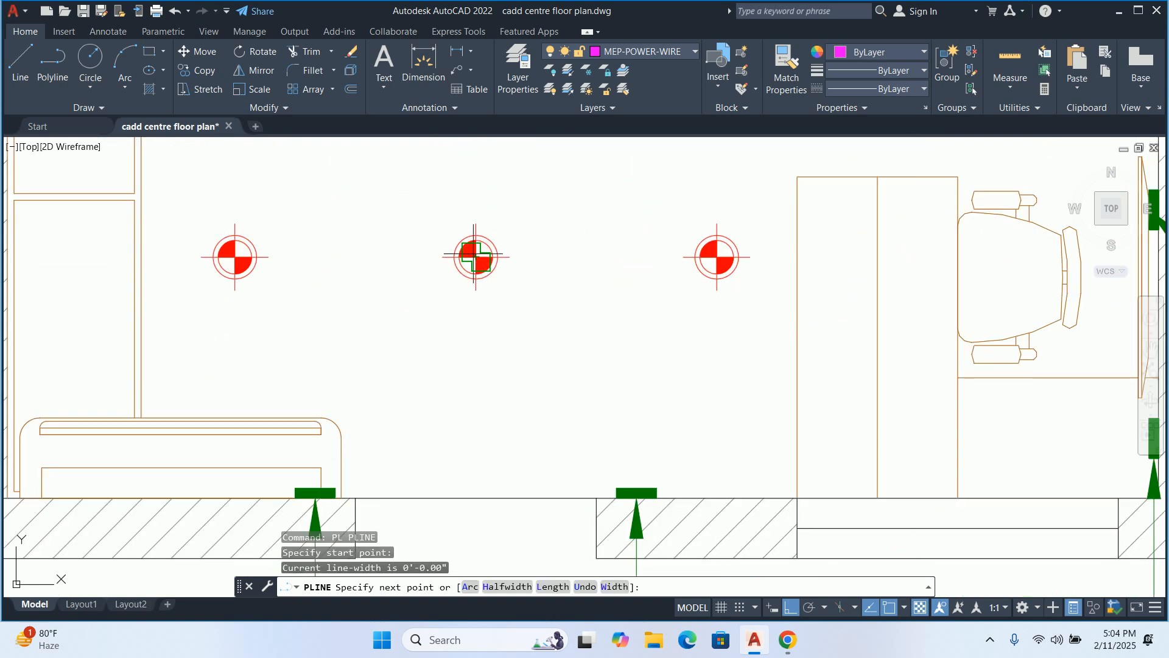
pyautogui.moveTo(544, 362); pyautogui.dragTo(537, 230, button='middle')
pyautogui.scroll(2, 575, 324)
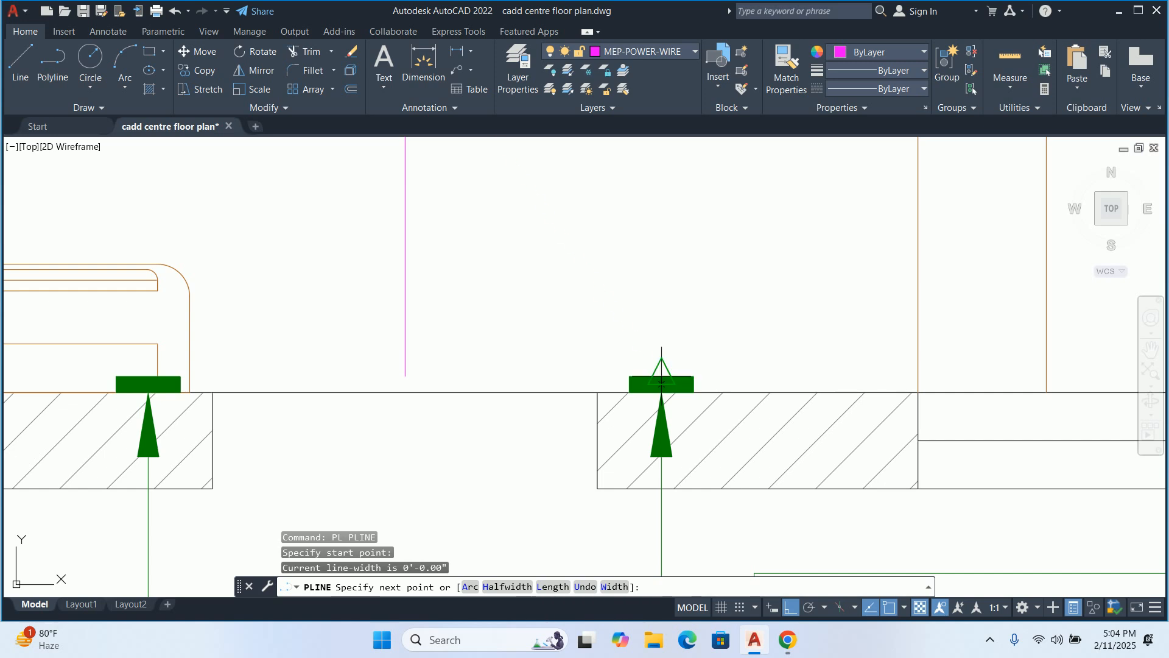
pyautogui.scroll(3, 662, 378)
pyautogui.press('Escape')
pyautogui.press('Escape')
pyautogui.press('Escape')
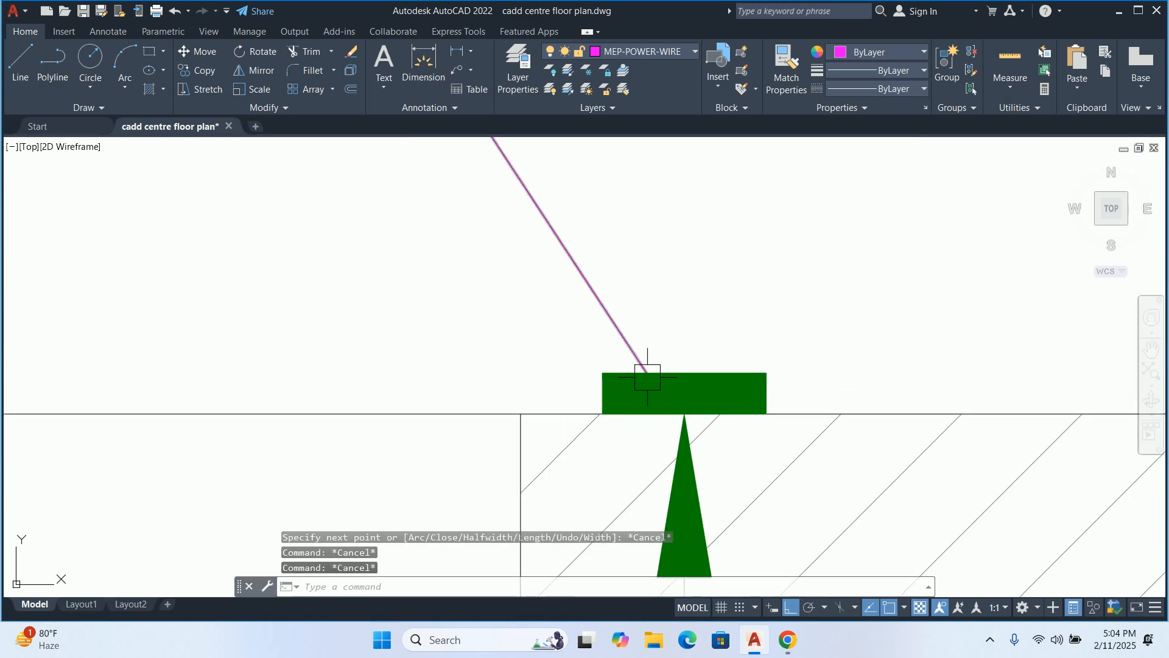
# Draw a polyline wire from the 8 modular switch board to room 1's light nearest the desk and straight across to the far light
pyautogui.scroll(-7, 647, 377)
pyautogui.moveTo(661, 366); pyautogui.dragTo(662, 415, button='middle')
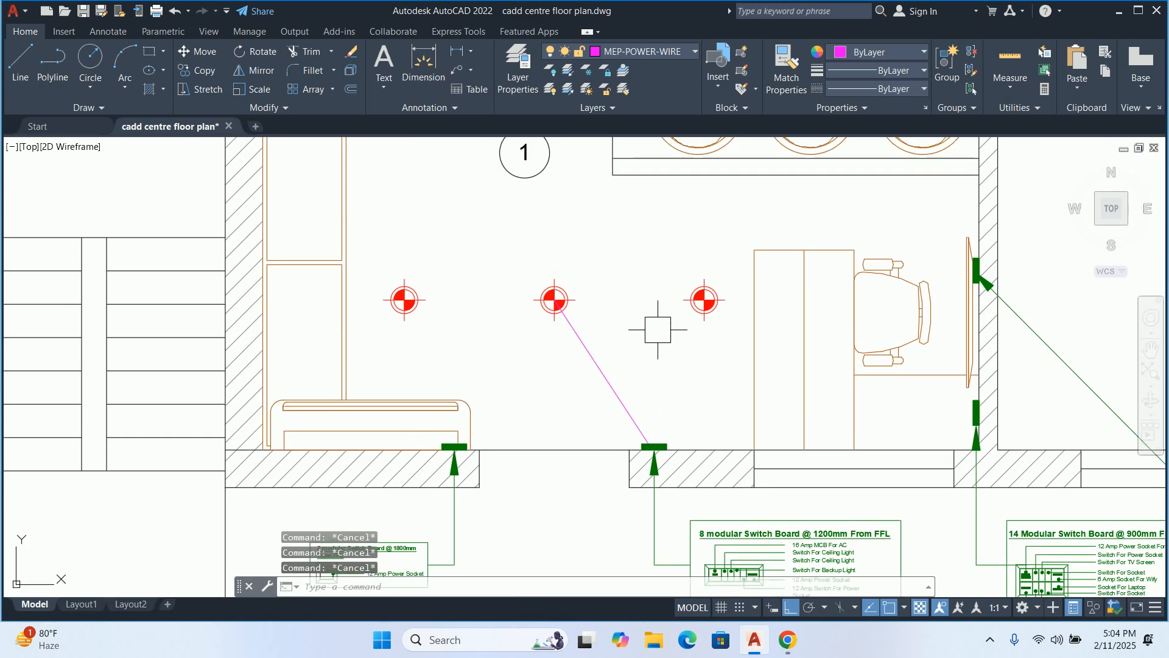
pyautogui.press('space')
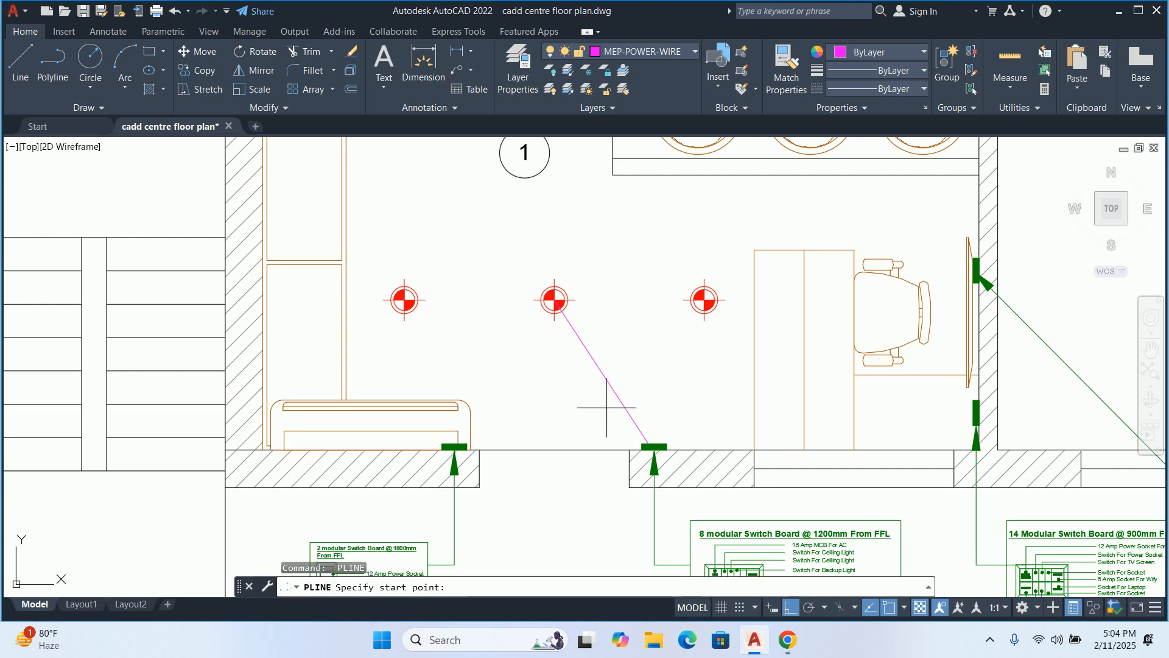
pyautogui.scroll(3, 630, 413)
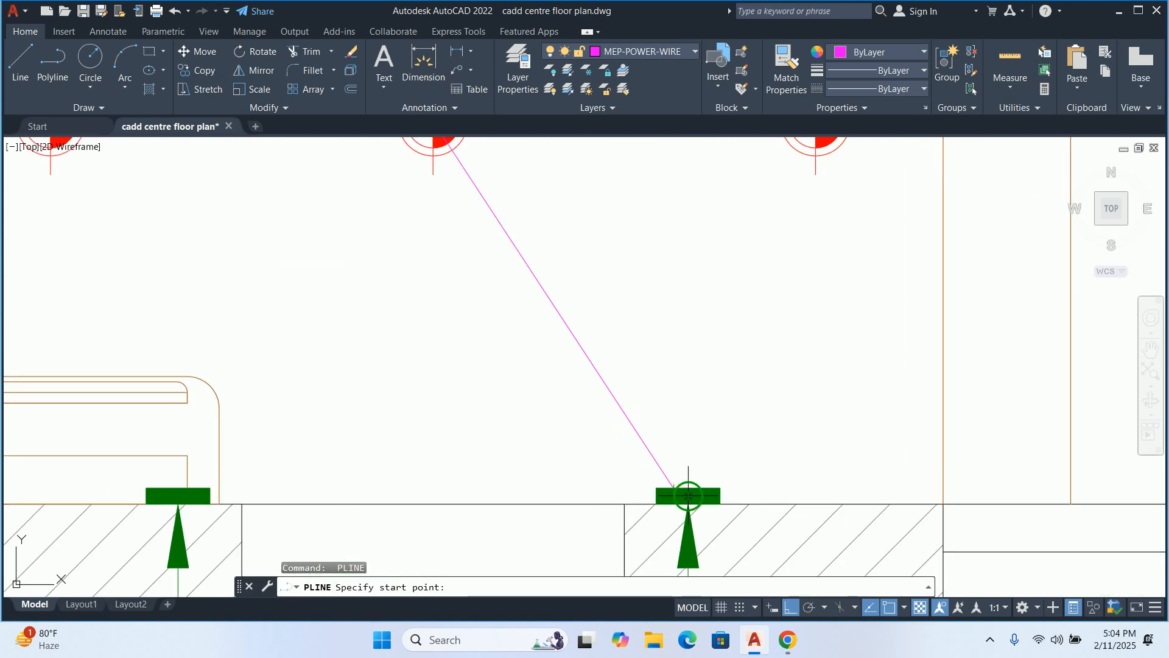
pyautogui.scroll(4, 712, 487)
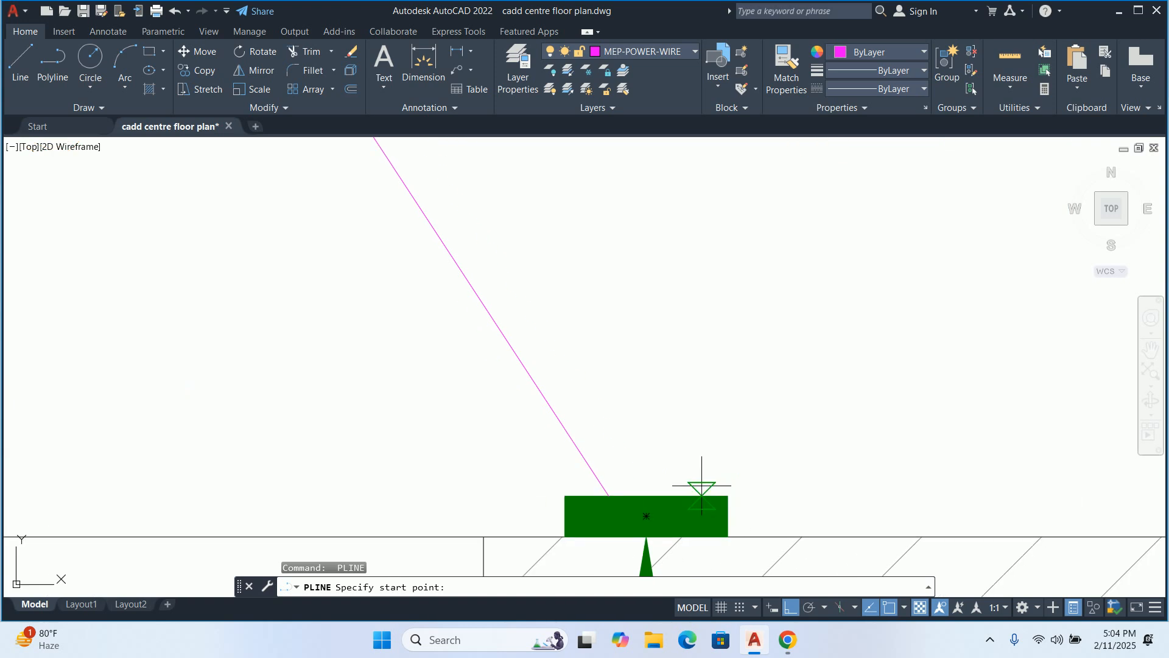
pyautogui.click(700, 486)
pyautogui.scroll(-5, 699, 485)
pyautogui.moveTo(718, 384); pyautogui.dragTo(727, 485, button='middle')
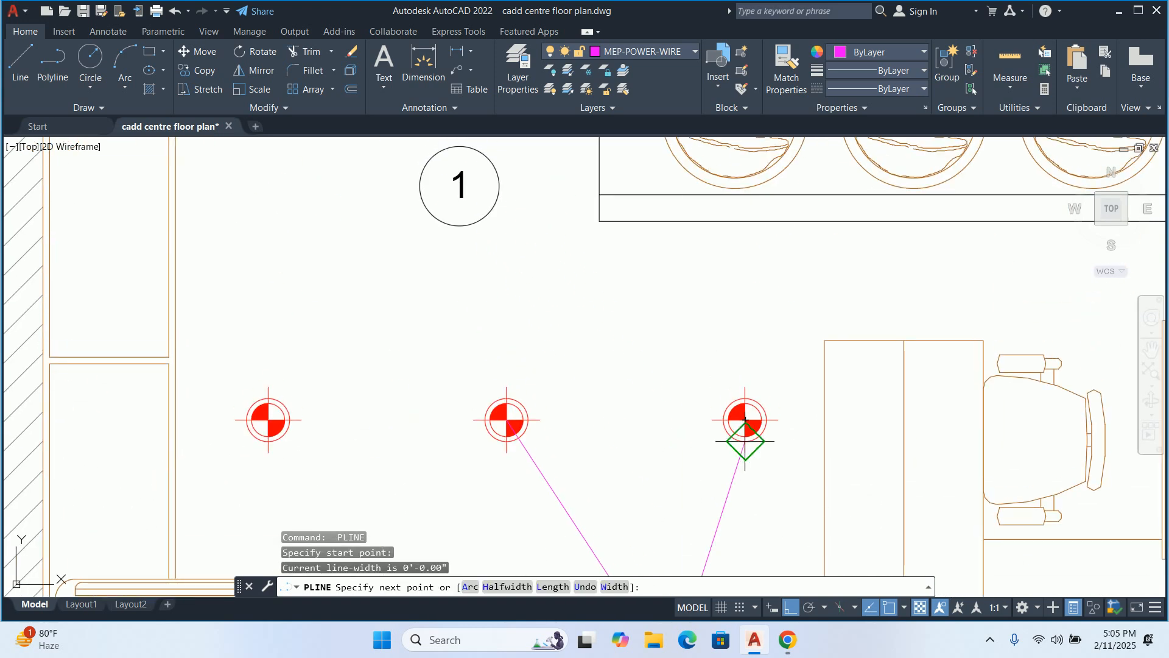
pyautogui.click(744, 419)
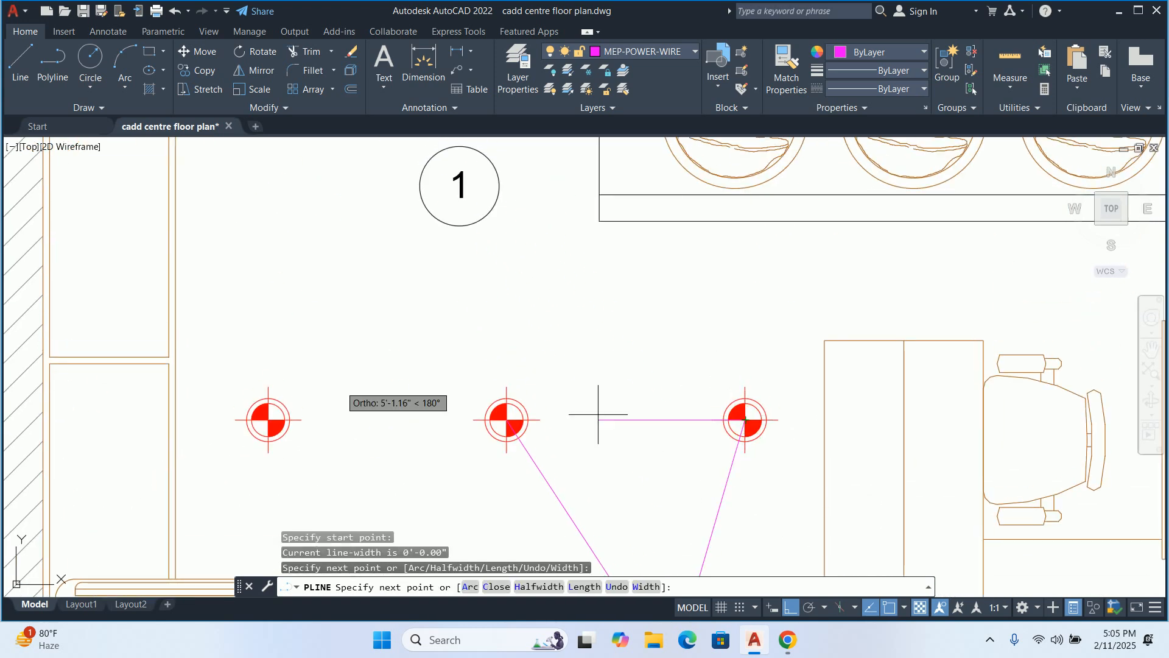
pyautogui.click(267, 420)
pyautogui.press('Escape')
pyautogui.press('Escape')
# Draw a polyline wire from the middle of the 8 modular switch board through the three lights along the corridor beside rooms 3 and 4
pyautogui.scroll(-4, 502, 419)
pyautogui.moveTo(548, 415); pyautogui.dragTo(532, 542, button='middle')
pyautogui.scroll(-2, 543, 405)
pyautogui.moveTo(539, 483); pyautogui.dragTo(493, 287, button='middle')
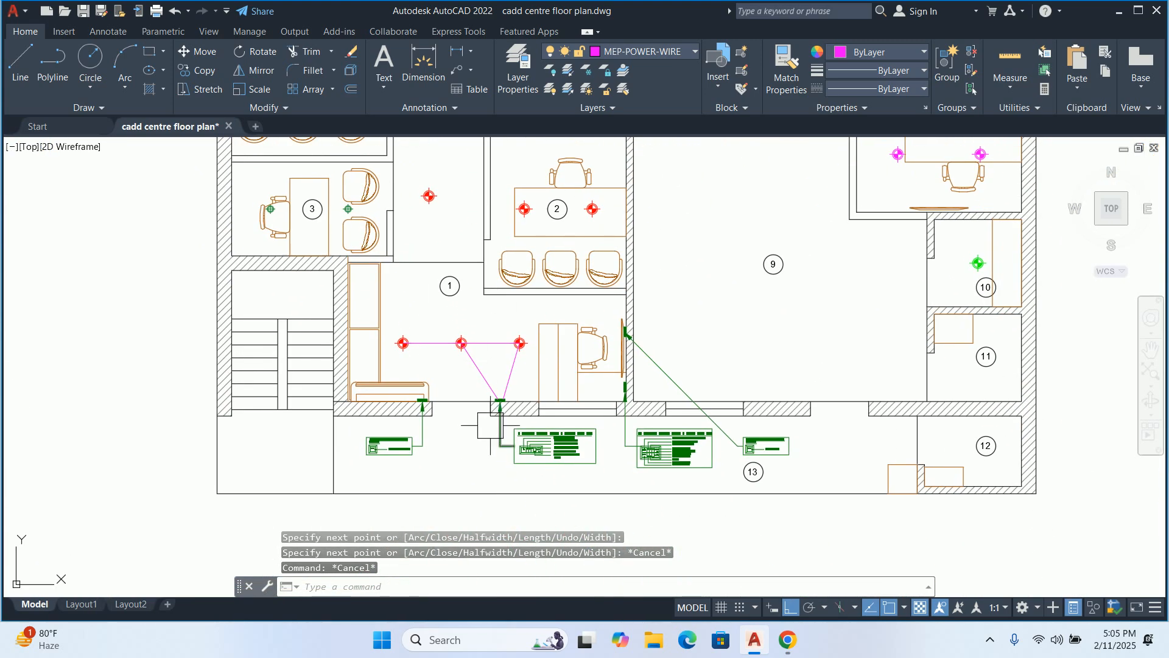
pyautogui.scroll(3, 510, 366)
pyautogui.scroll(6, 517, 334)
pyautogui.press('Return')
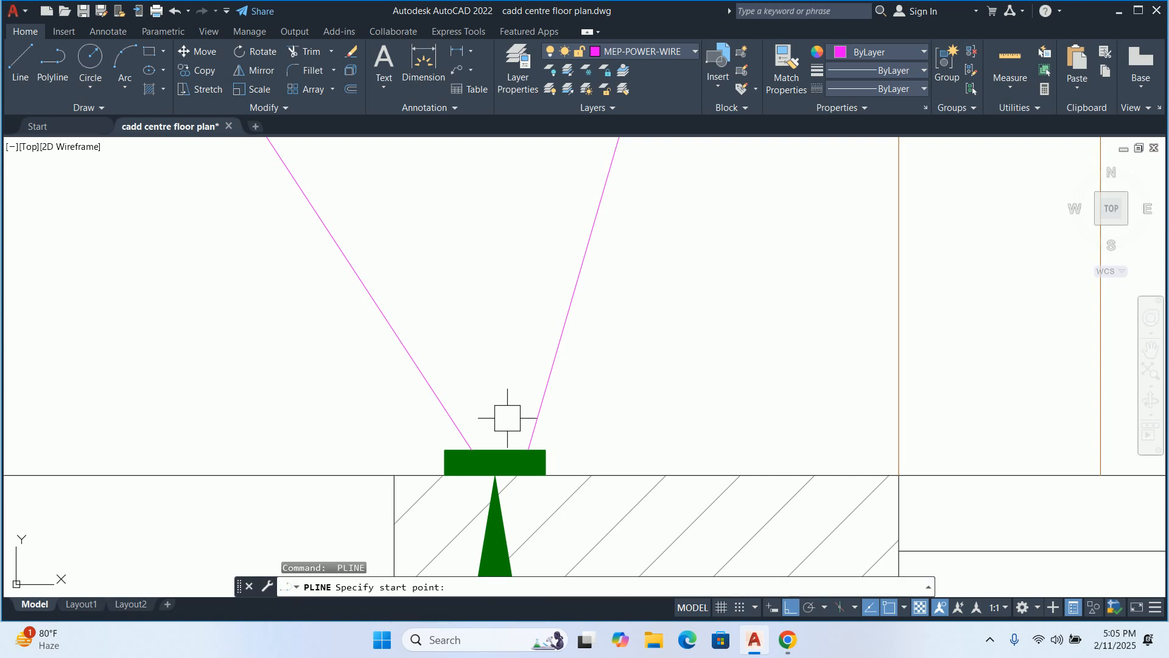
pyautogui.click(495, 462)
pyautogui.scroll(-6, 470, 352)
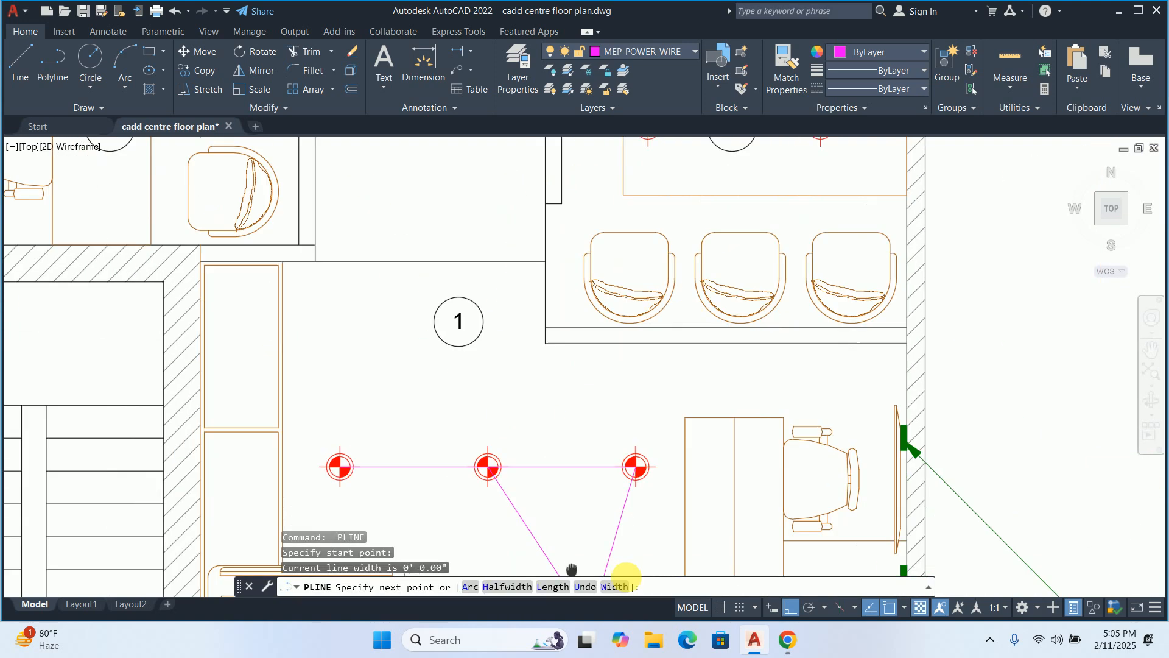
pyautogui.moveTo(573, 407); pyautogui.dragTo(530, 375, button='middle')
pyautogui.scroll(3, 531, 375)
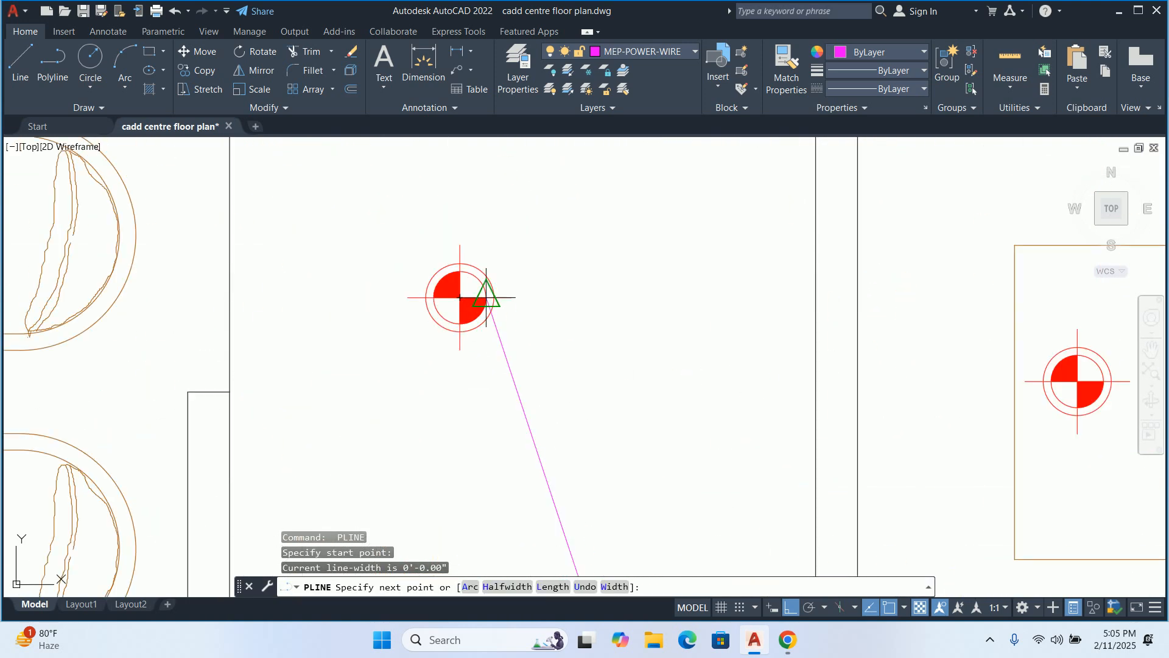
pyautogui.click(461, 297)
pyautogui.scroll(-1, 472, 214)
pyautogui.scroll(-2, 569, 570)
pyautogui.scroll(4, 457, 402)
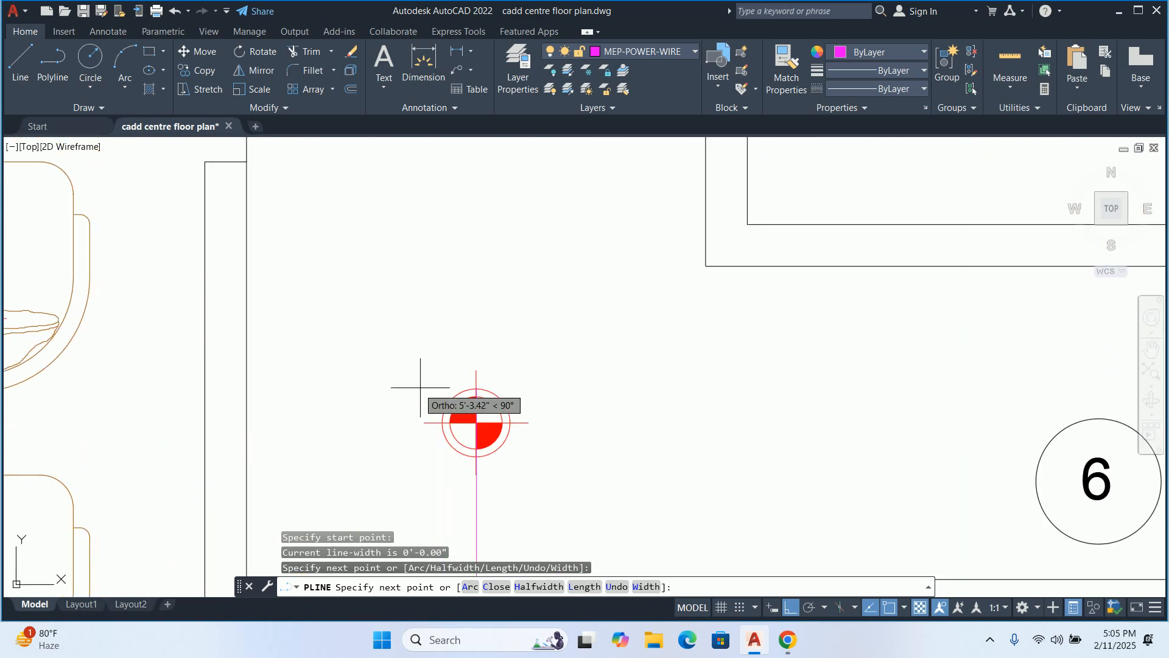
pyautogui.click(509, 444)
pyautogui.scroll(-4, 515, 260)
pyautogui.moveTo(505, 215); pyautogui.dragTo(510, 546, button='middle')
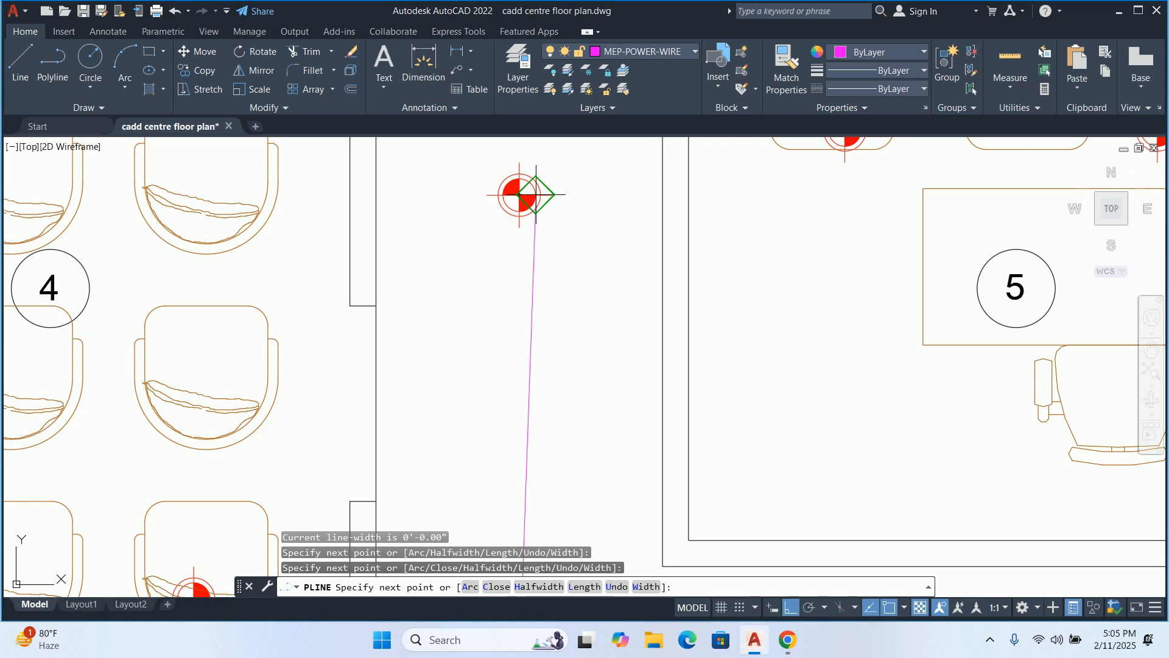
pyautogui.click(519, 194)
pyautogui.scroll(-3, 512, 238)
pyautogui.press('Escape')
pyautogui.press('Escape')
pyautogui.press('Escape')
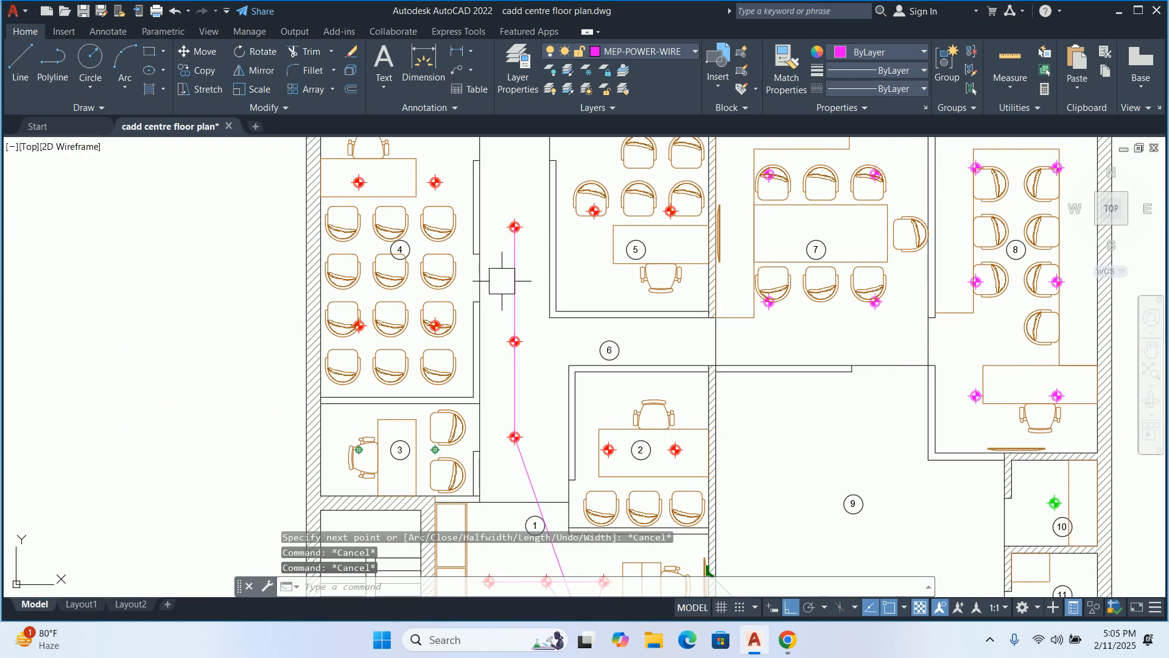
# Draw a straight polyline wire from the 2 modular switch board by the sofa across the door opening to the 8 modular switch board
pyautogui.scroll(-2, 526, 364)
pyautogui.moveTo(519, 396); pyautogui.dragTo(520, 285, button='middle')
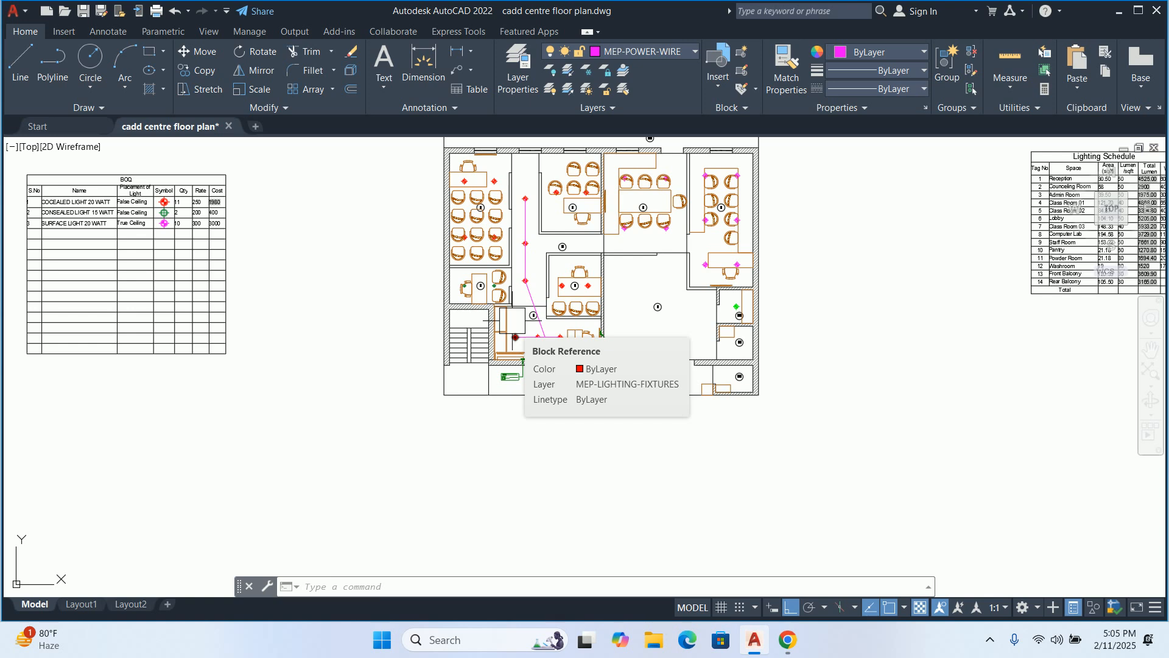
pyautogui.scroll(4, 549, 317)
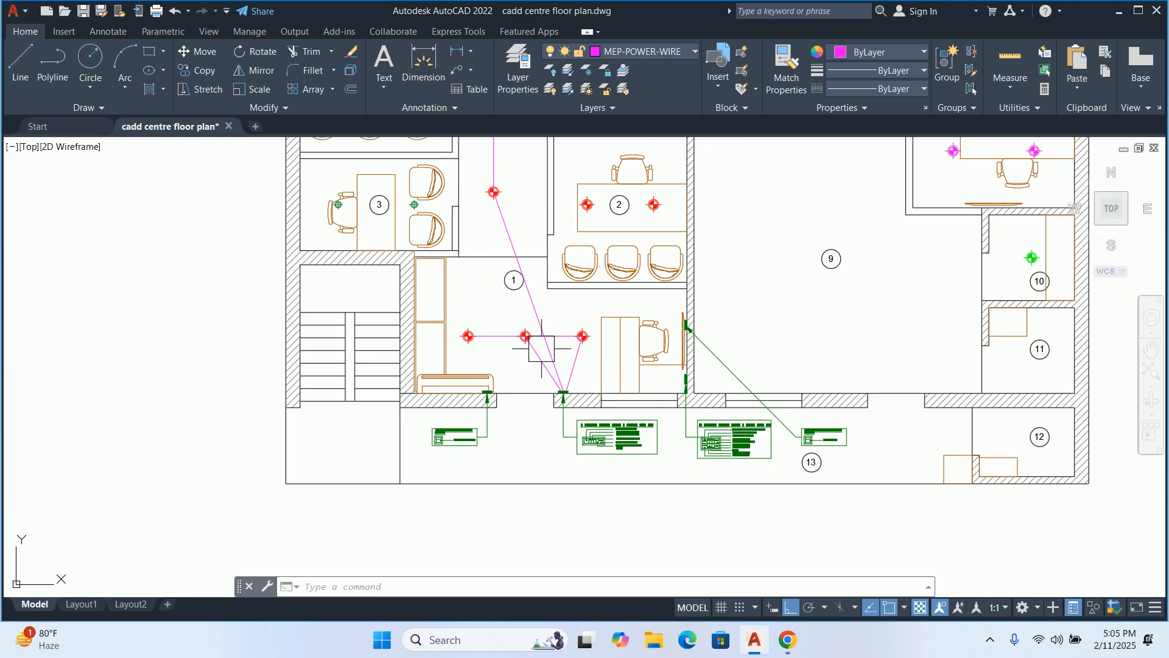
pyautogui.scroll(2, 548, 322)
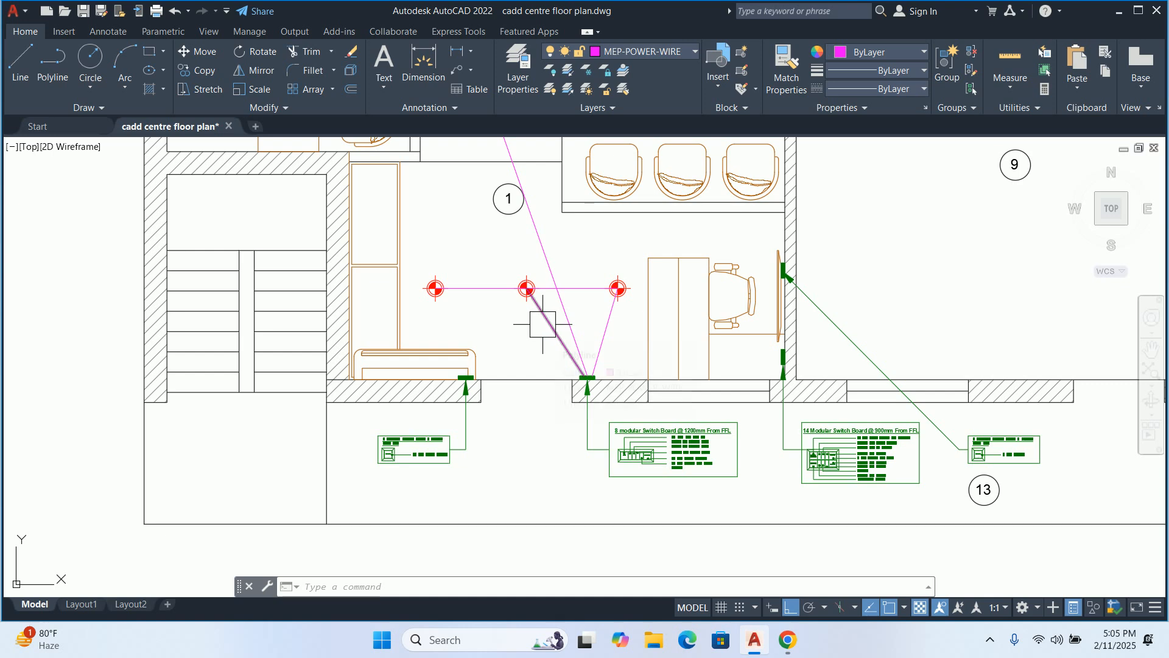
pyautogui.scroll(2, 553, 317)
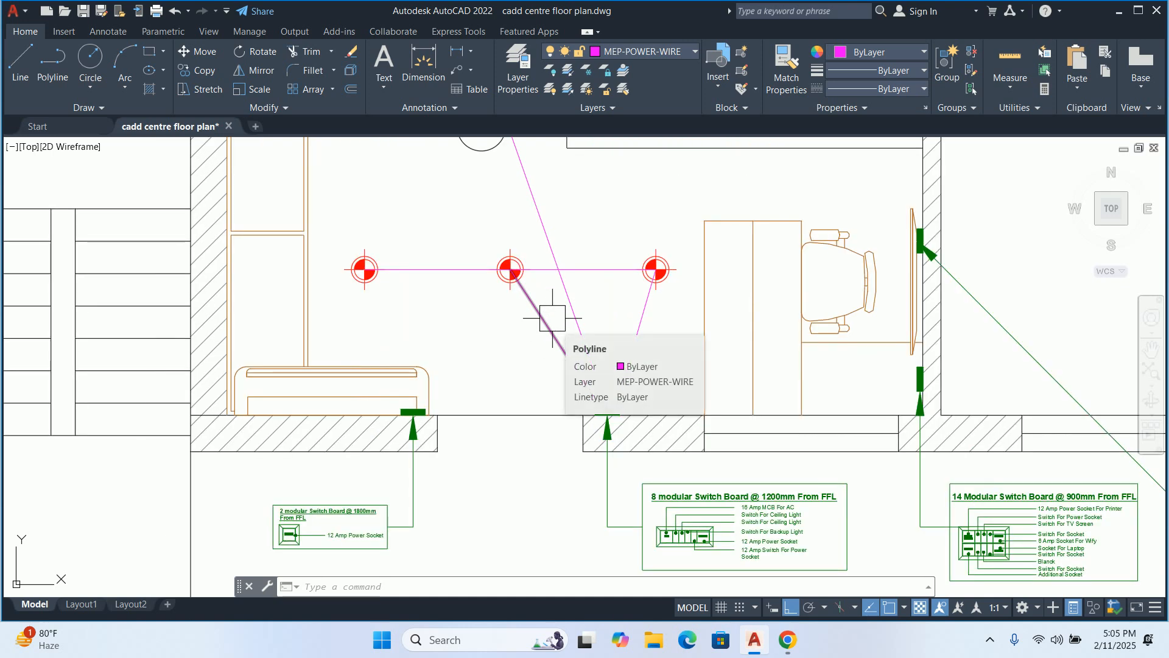
pyautogui.press('Escape')
pyautogui.press('Escape')
pyautogui.write('pl')
pyautogui.press('Return')
pyautogui.scroll(5, 398, 406)
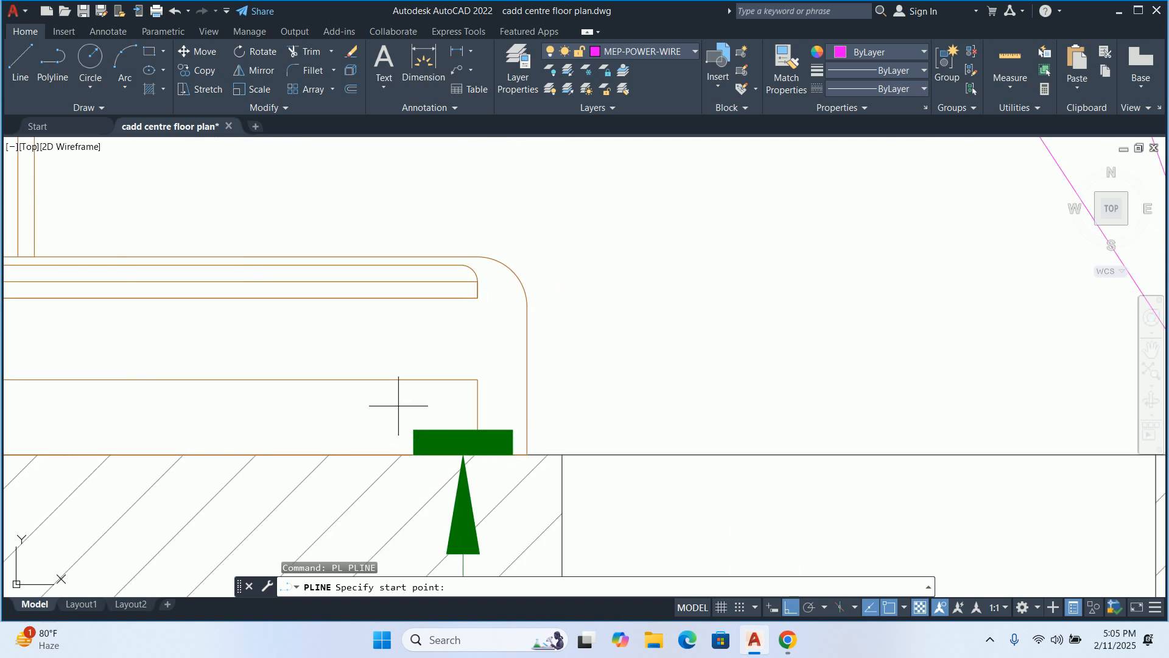
pyautogui.click(496, 429)
pyautogui.scroll(-4, 426, 420)
pyautogui.scroll(8, 548, 402)
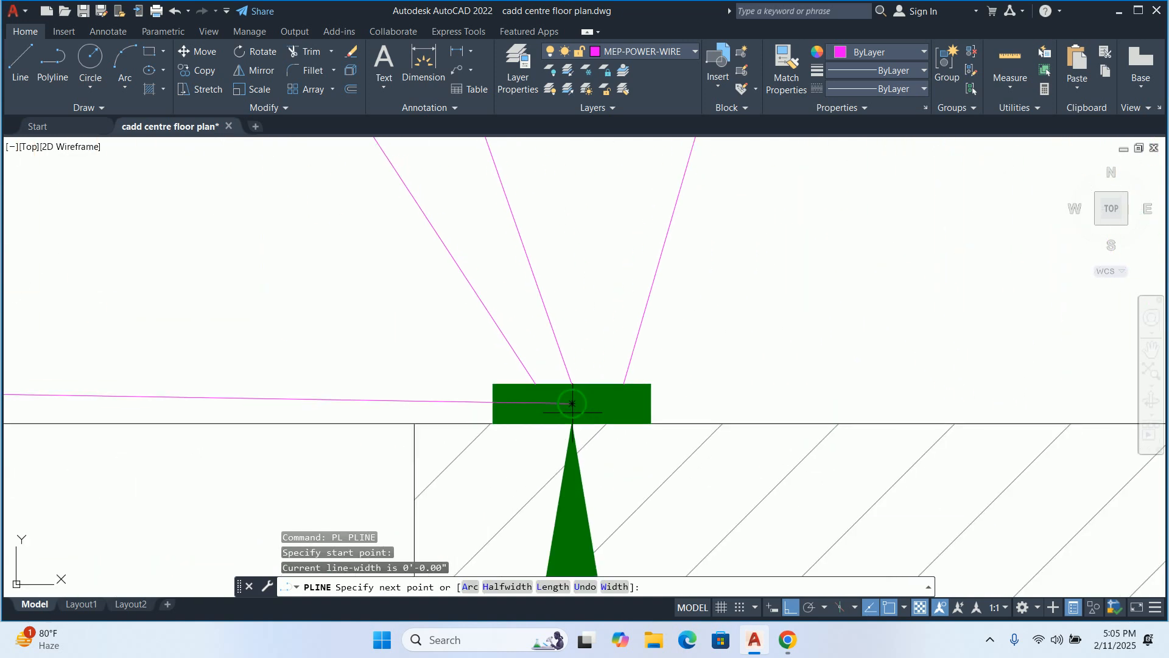
pyautogui.scroll(4, 496, 388)
pyautogui.click(531, 363)
pyautogui.press('Escape')
pyautogui.press('Escape')
pyautogui.press('Escape')
# Set the MEP-POWER-WIRE layer's linetype to HIDDEN and close the layer settings
pyautogui.scroll(-10, 513, 365)
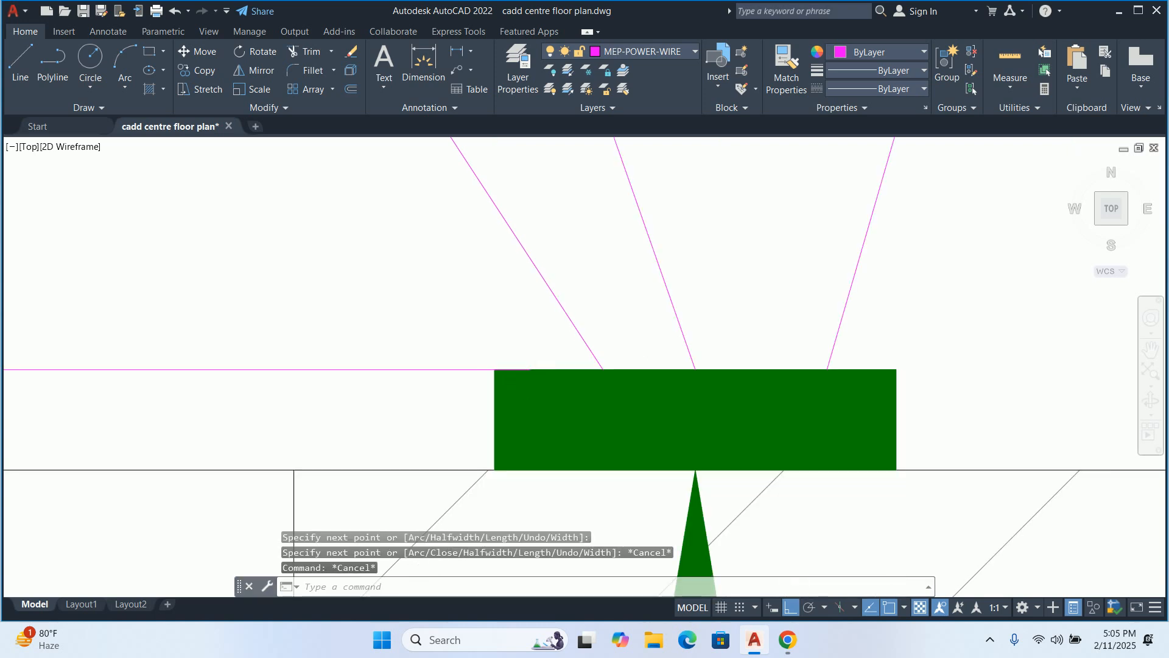
pyautogui.scroll(-4, 513, 365)
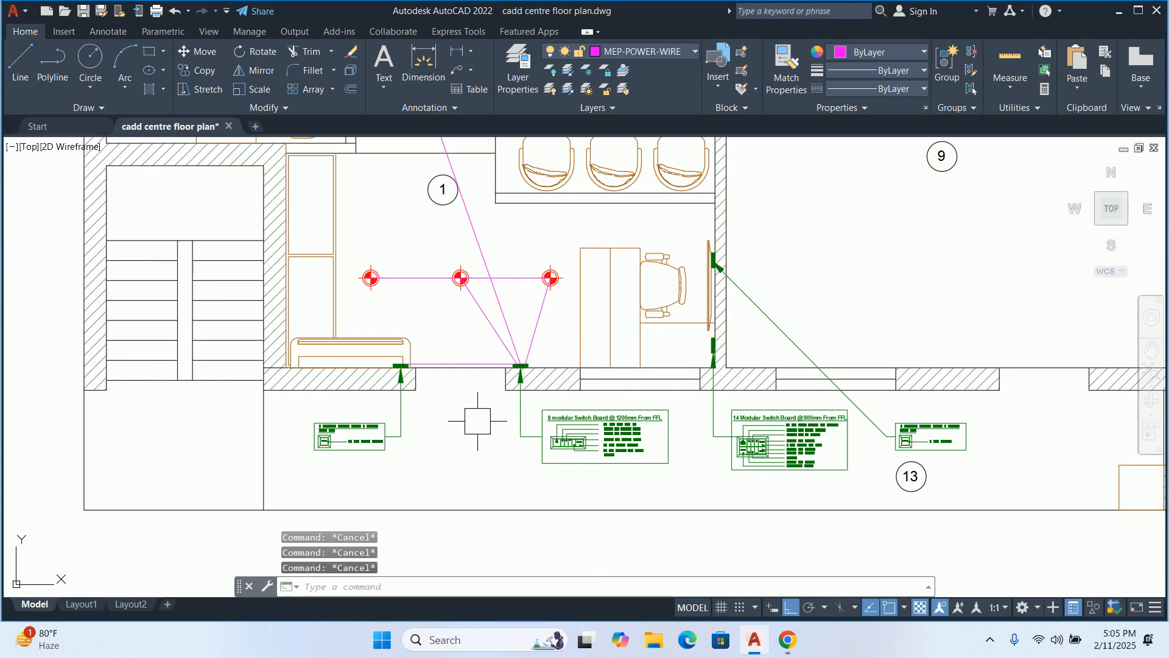
pyautogui.scroll(5, 453, 368)
pyautogui.moveTo(449, 331); pyautogui.dragTo(564, 404, button='middle')
pyautogui.write('la')
pyautogui.press('Return')
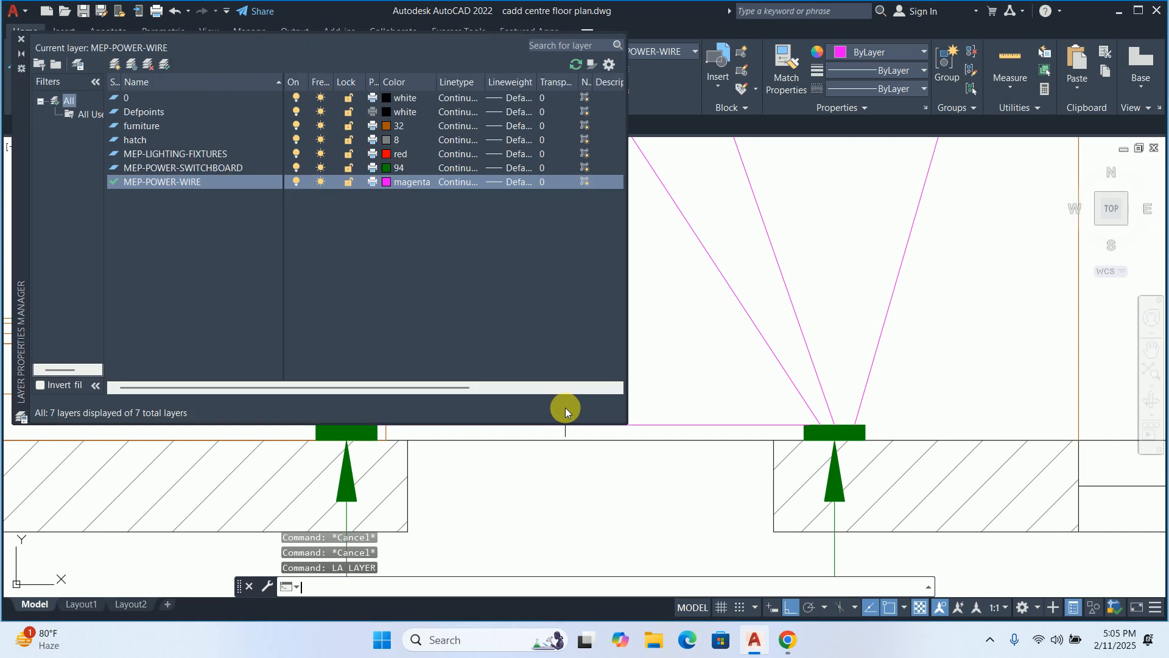
pyautogui.click(460, 182)
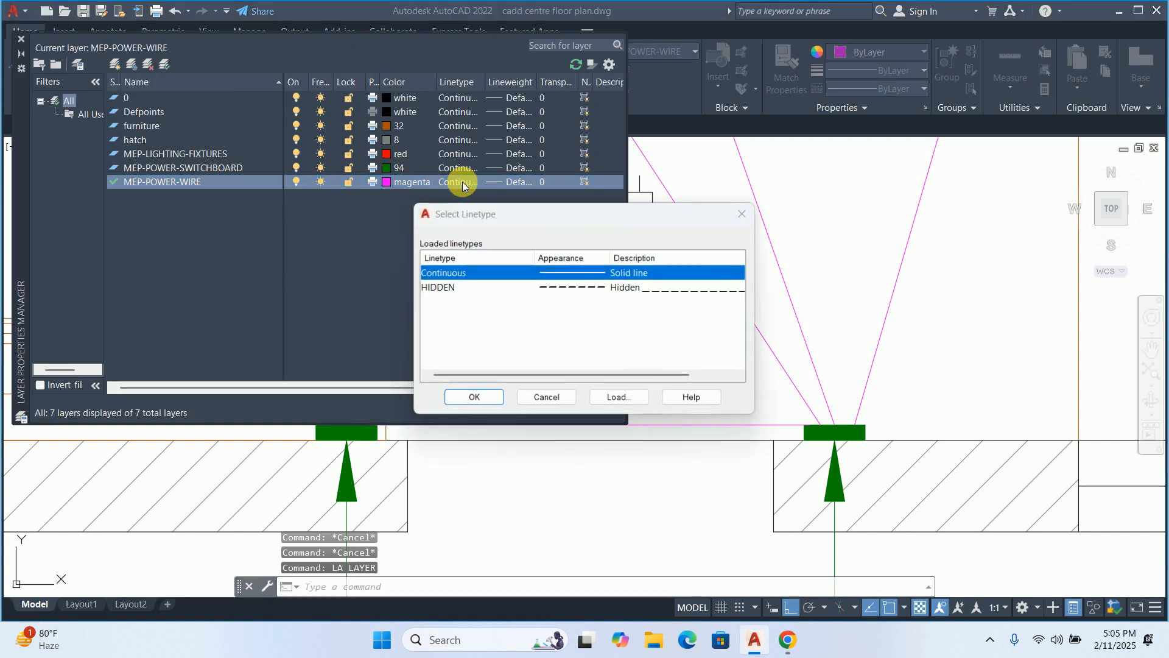
pyautogui.click(597, 285)
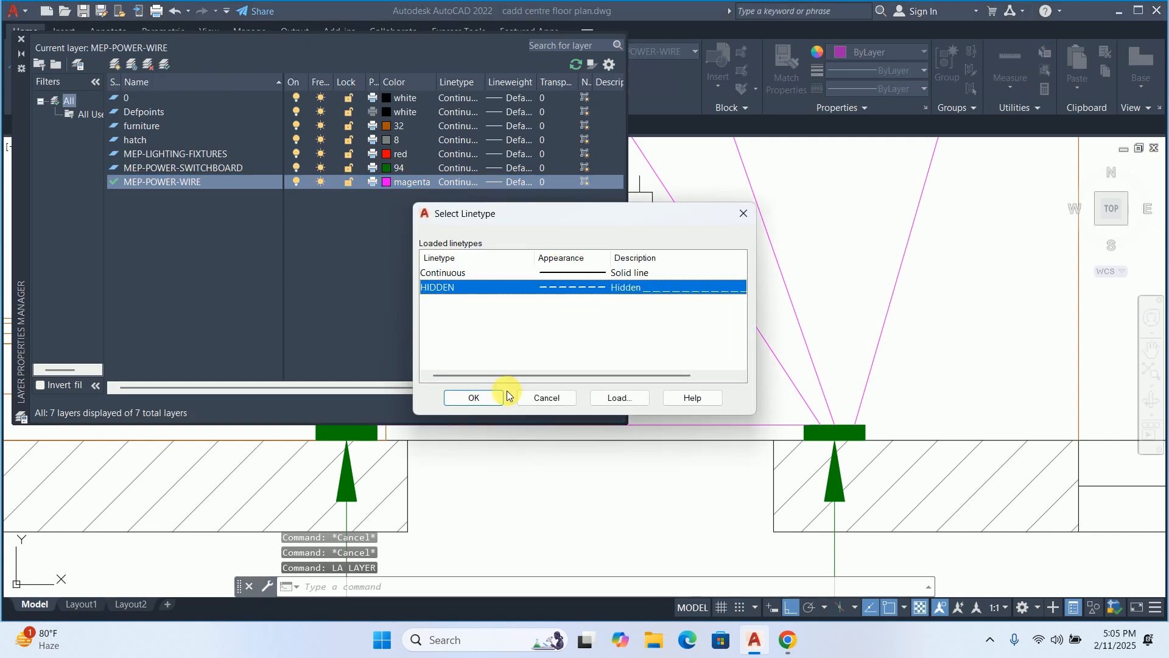
pyautogui.click(475, 398)
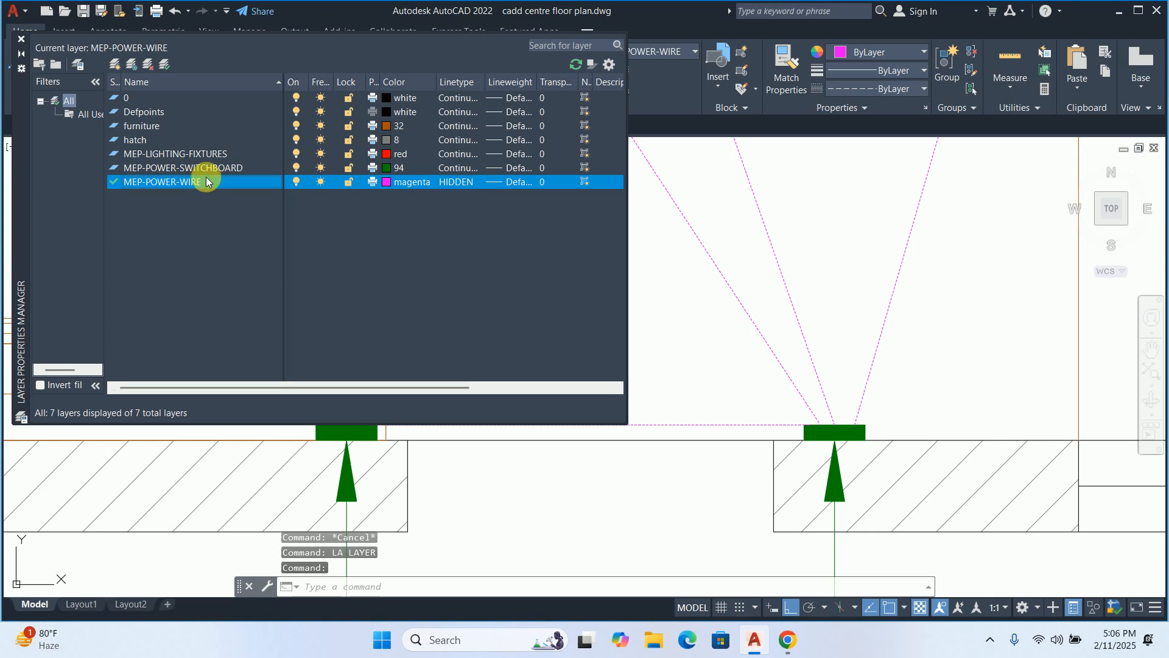
pyautogui.click(21, 39)
pyautogui.press('Escape')
pyautogui.scroll(-2, 595, 333)
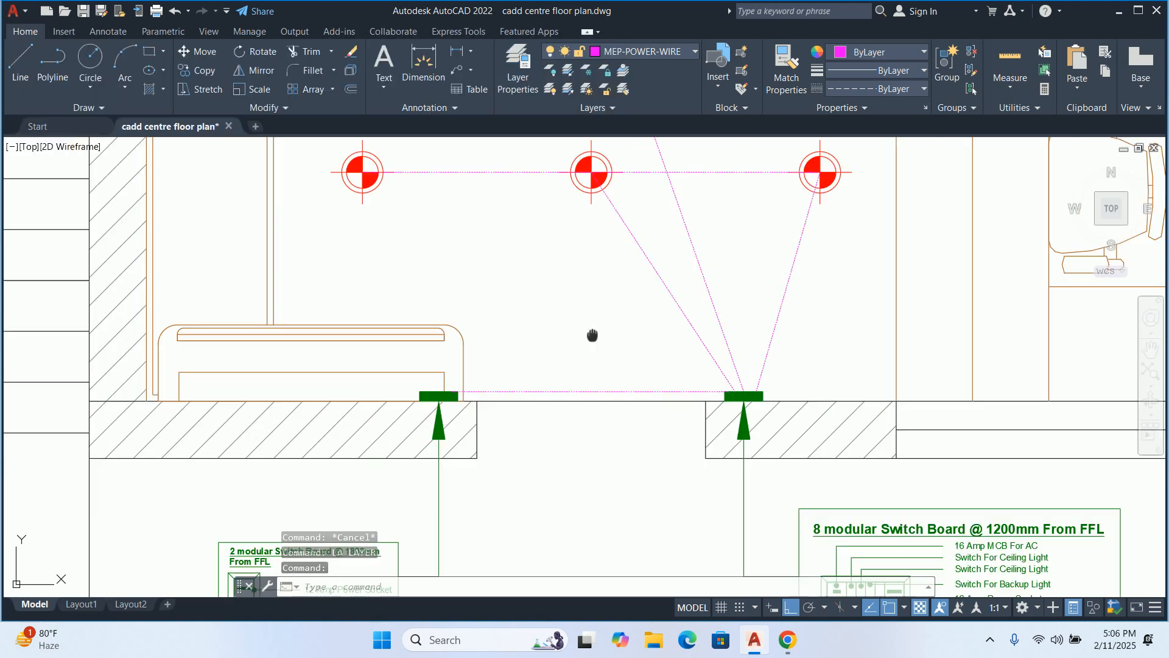
# Convert the wire between the 2 modular and 8 modular switch boards to an arc bulging into room 1
pyautogui.moveTo(595, 334); pyautogui.dragTo(640, 399, button='middle')
pyautogui.scroll(2, 668, 476)
pyautogui.click(636, 451)
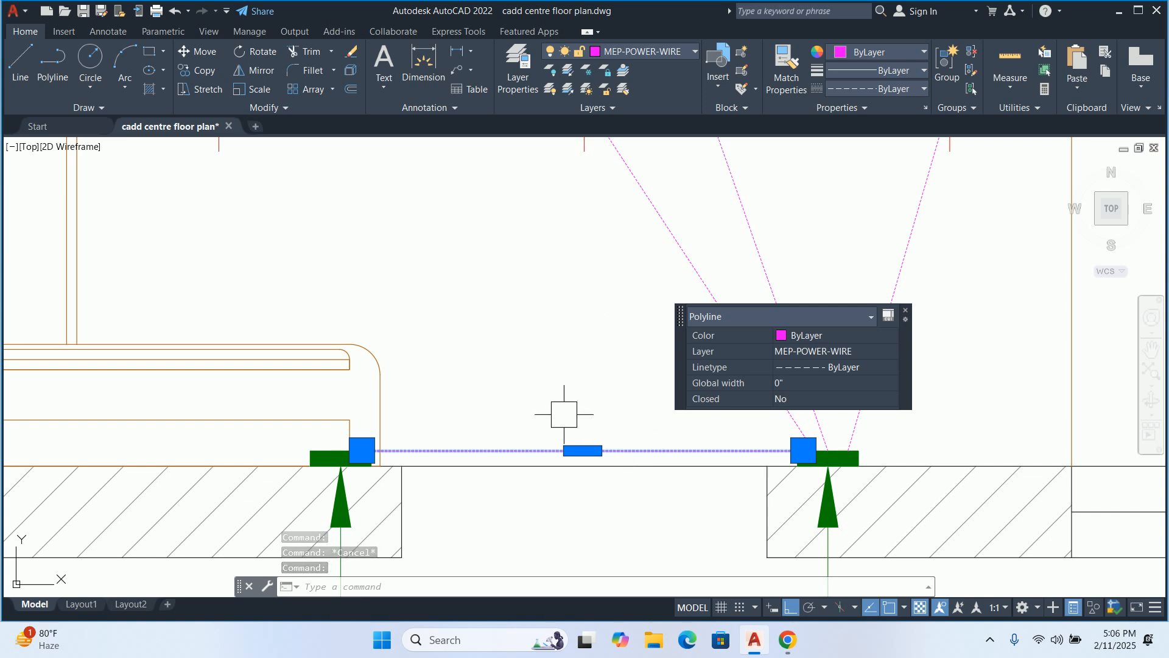
pyautogui.moveTo(583, 451)
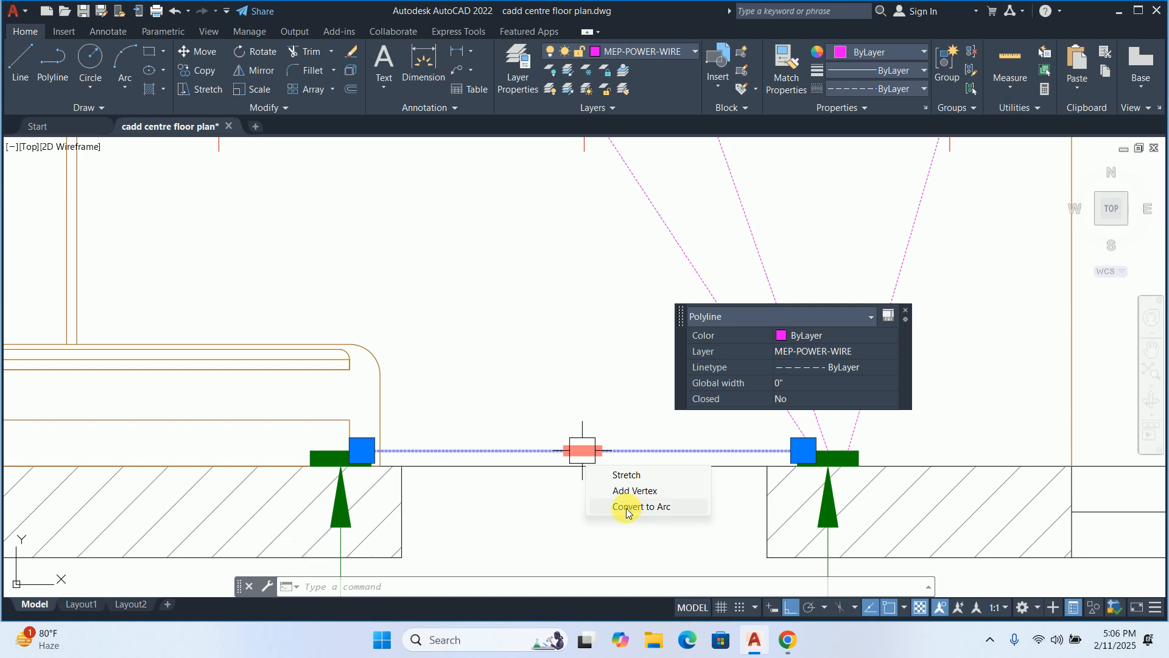
pyautogui.click(628, 507)
pyautogui.click(578, 379)
pyautogui.scroll(-2, 578, 380)
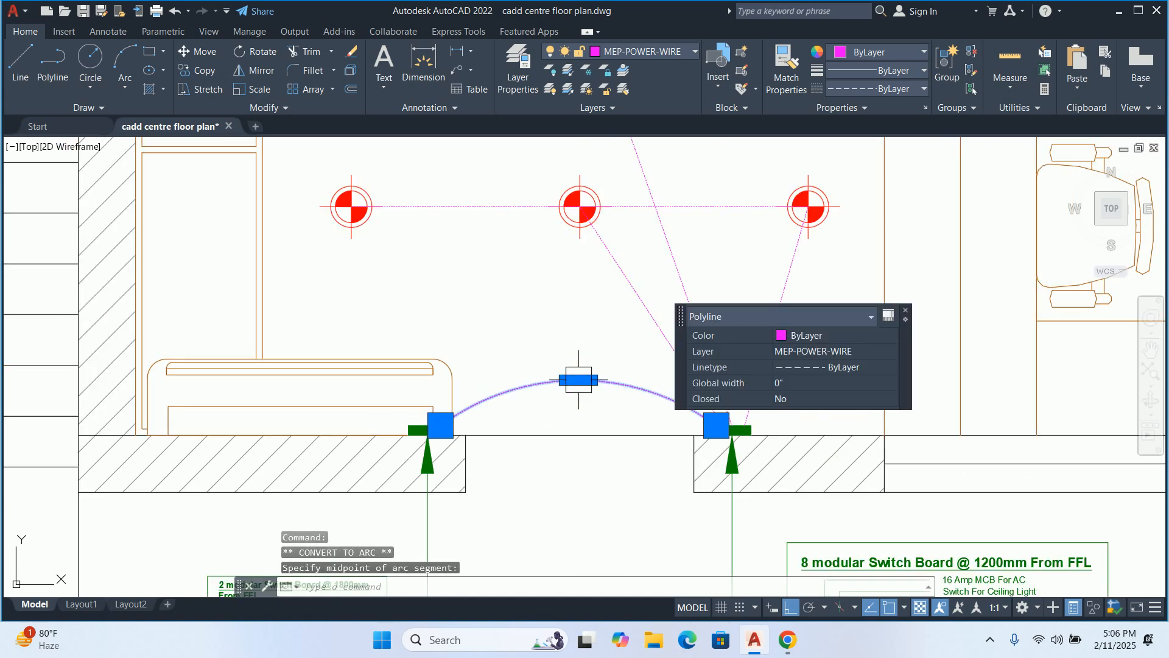
pyautogui.moveTo(579, 380)
pyautogui.mouseDown(button='middle')
pyautogui.moveTo(560, 386)
pyautogui.moveTo(557, 407)
pyautogui.mouseUp(button='middle')
pyautogui.press('Escape')
pyautogui.press('Escape')
pyautogui.press('Escape')
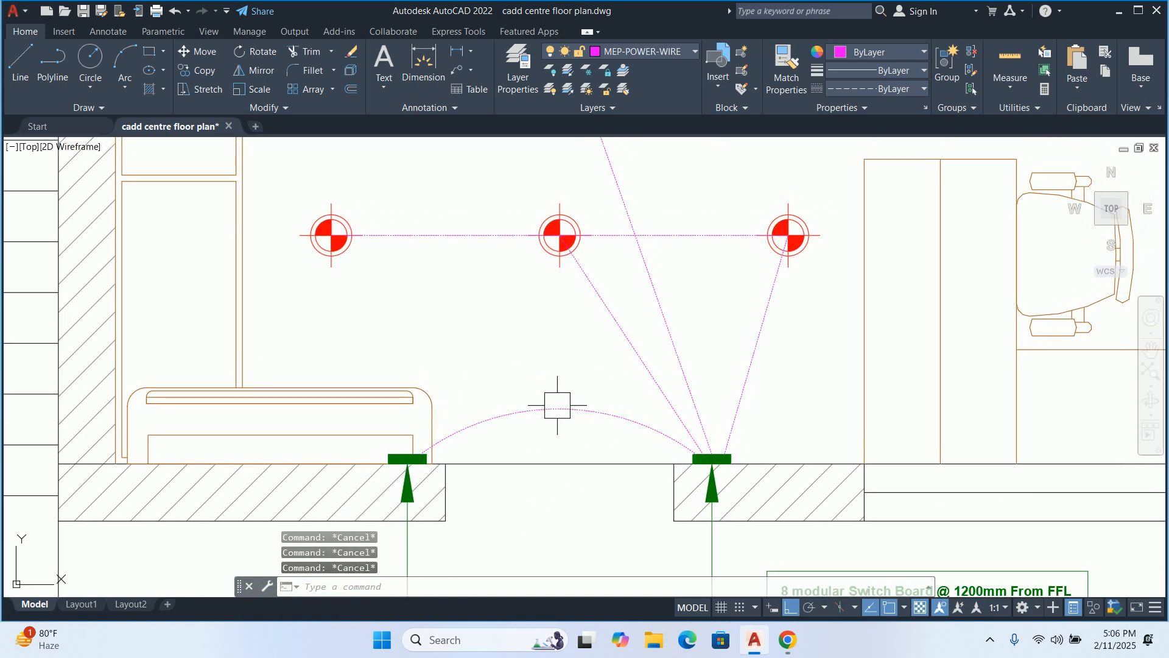
# Set the drawing's global linetype scale factor to 10
pyautogui.write('lts')
pyautogui.press('Return')
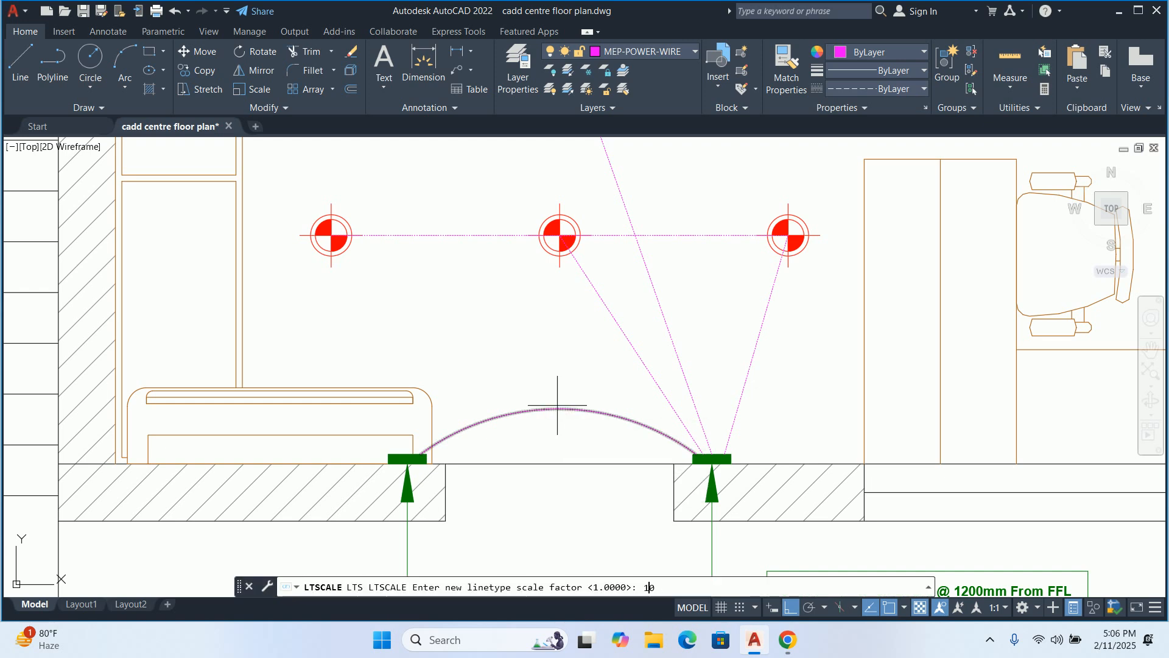
pyautogui.write('10')
pyautogui.press('Return')
pyautogui.press('Escape')
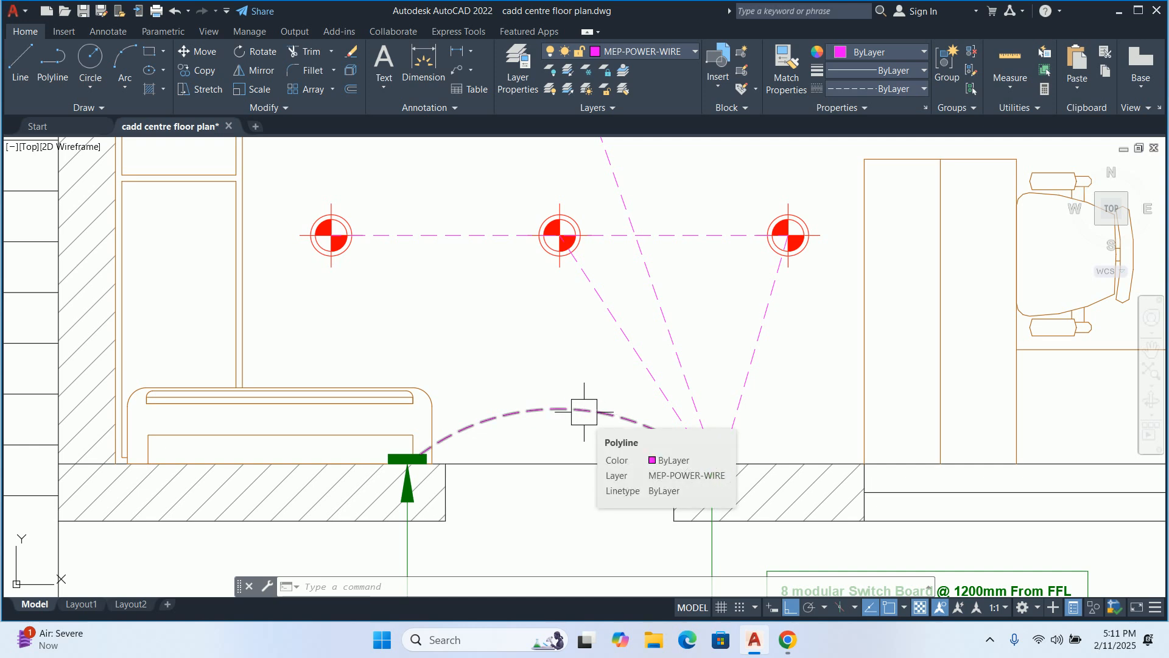
pyautogui.scroll(-4, 606, 387)
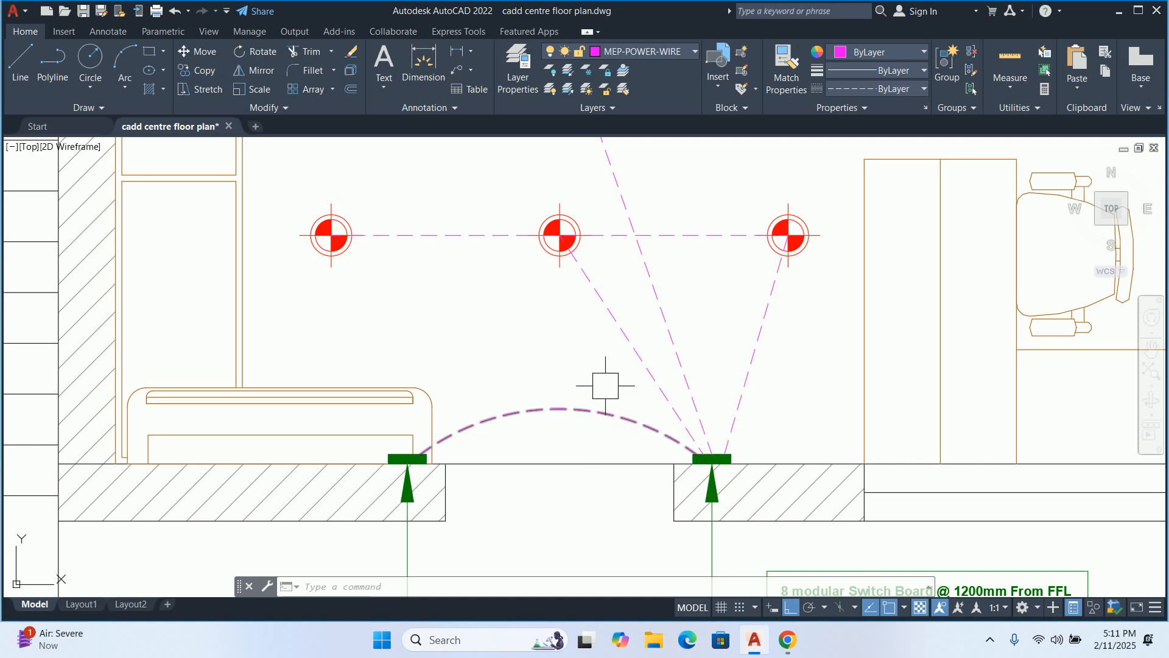
pyautogui.moveTo(619, 384); pyautogui.dragTo(597, 422, button='middle')
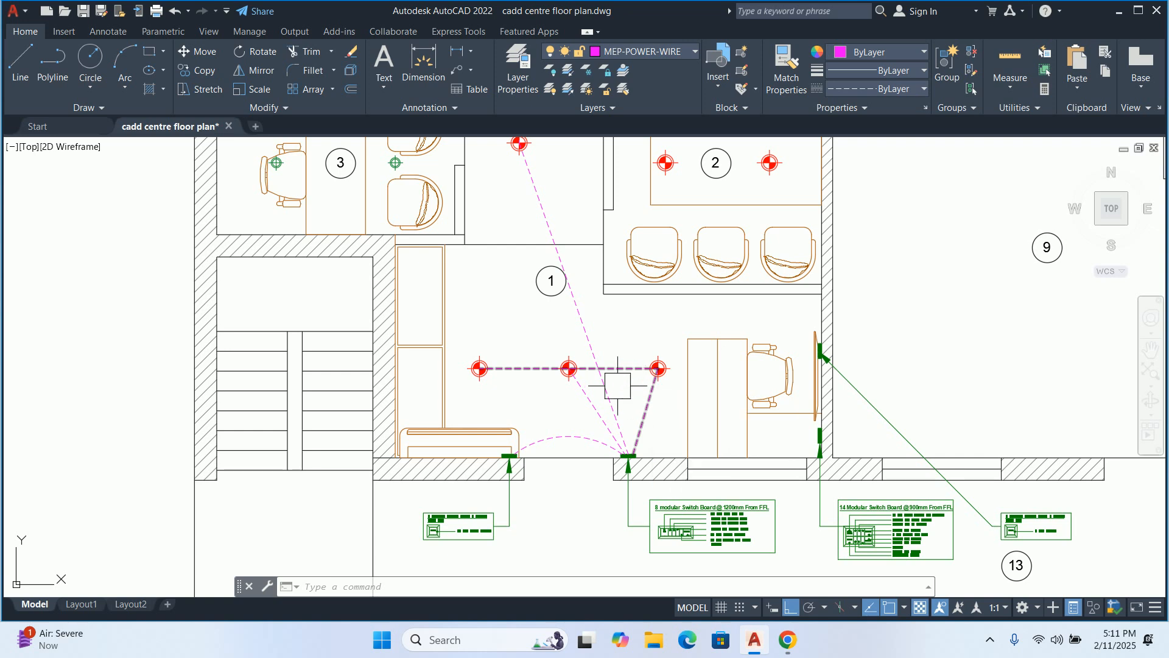
# Turn Ortho off and convert the wire from the 8 modular switch board to room 1's middle light to an arc bulging toward the desk
pyautogui.press('Escape')
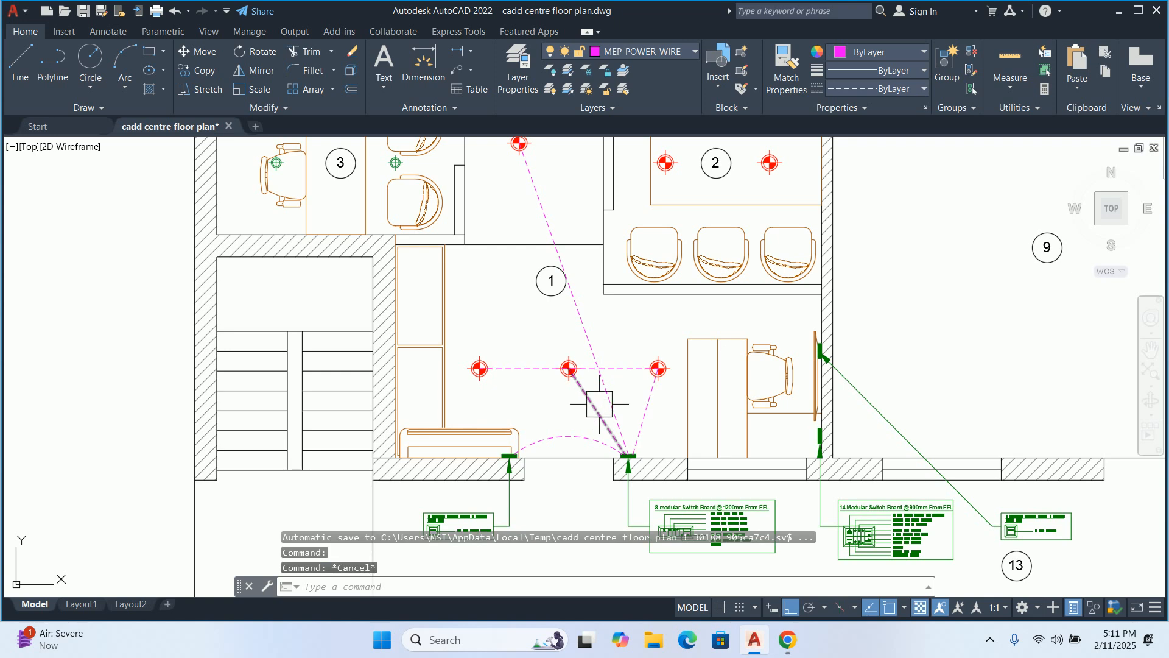
pyautogui.scroll(4, 587, 414)
pyautogui.click(656, 292)
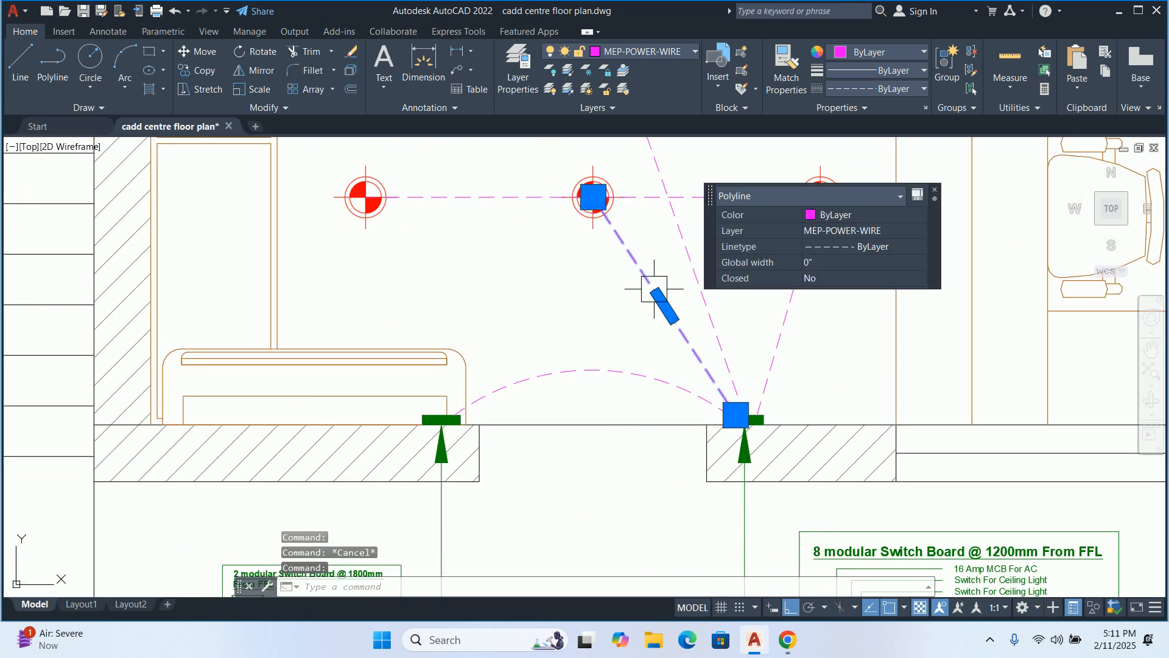
pyautogui.scroll(5, 664, 283)
pyautogui.moveTo(636, 339)
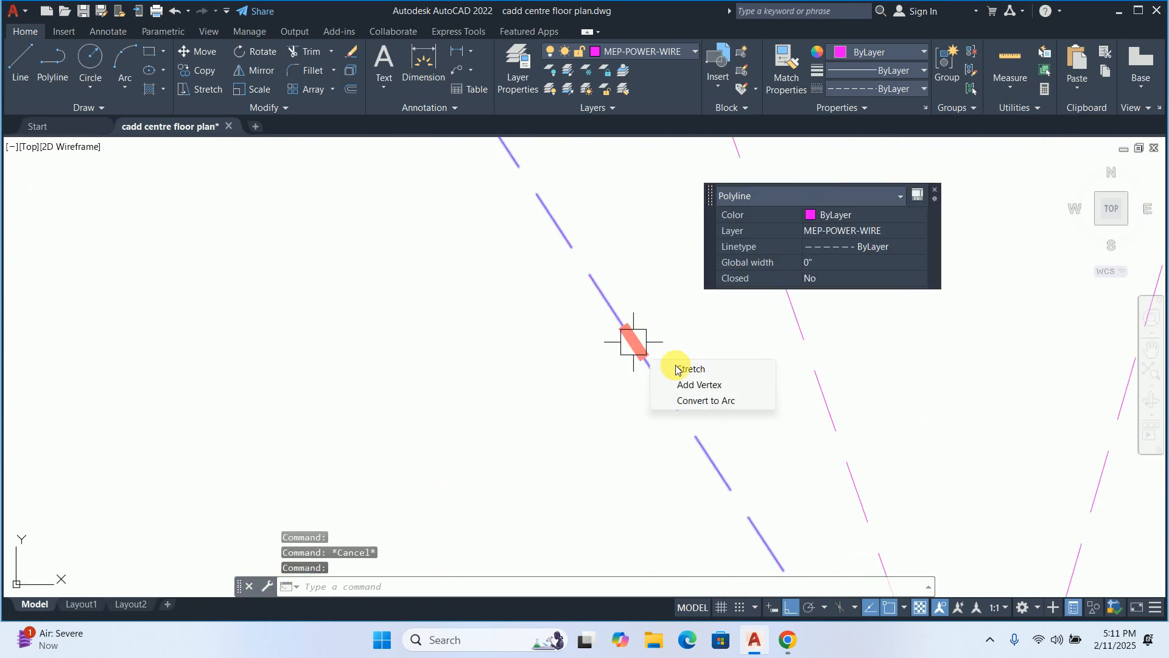
pyautogui.click(694, 399)
pyautogui.scroll(-2, 716, 276)
pyautogui.scroll(-4, 712, 317)
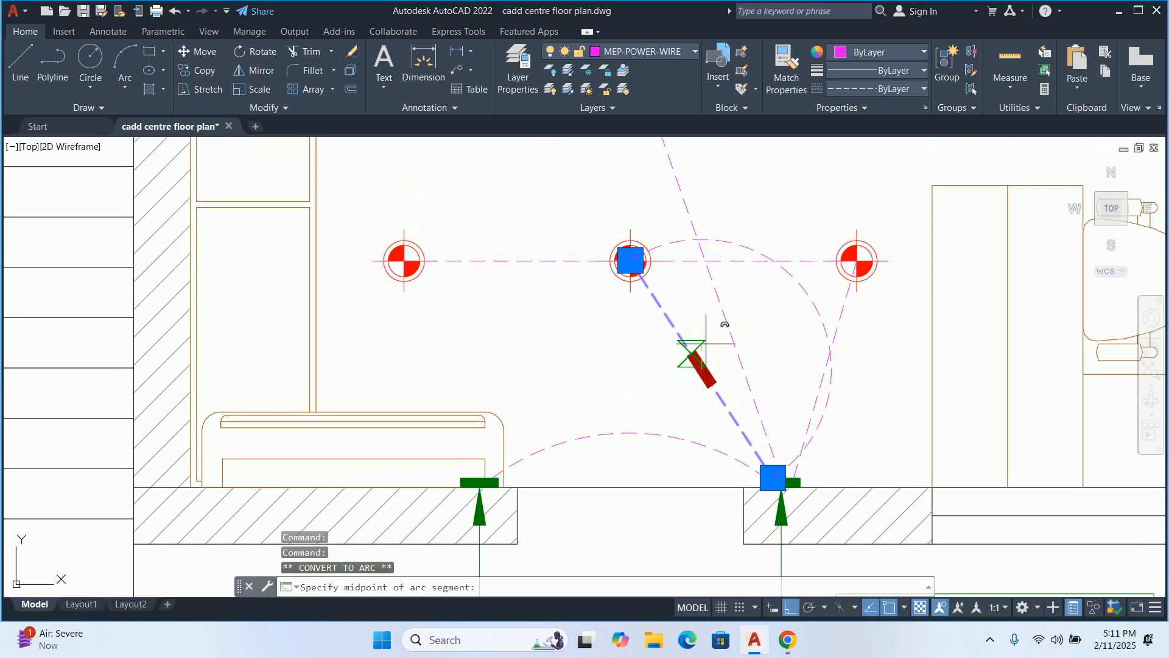
pyautogui.scroll(4, 713, 329)
pyautogui.press('F8')
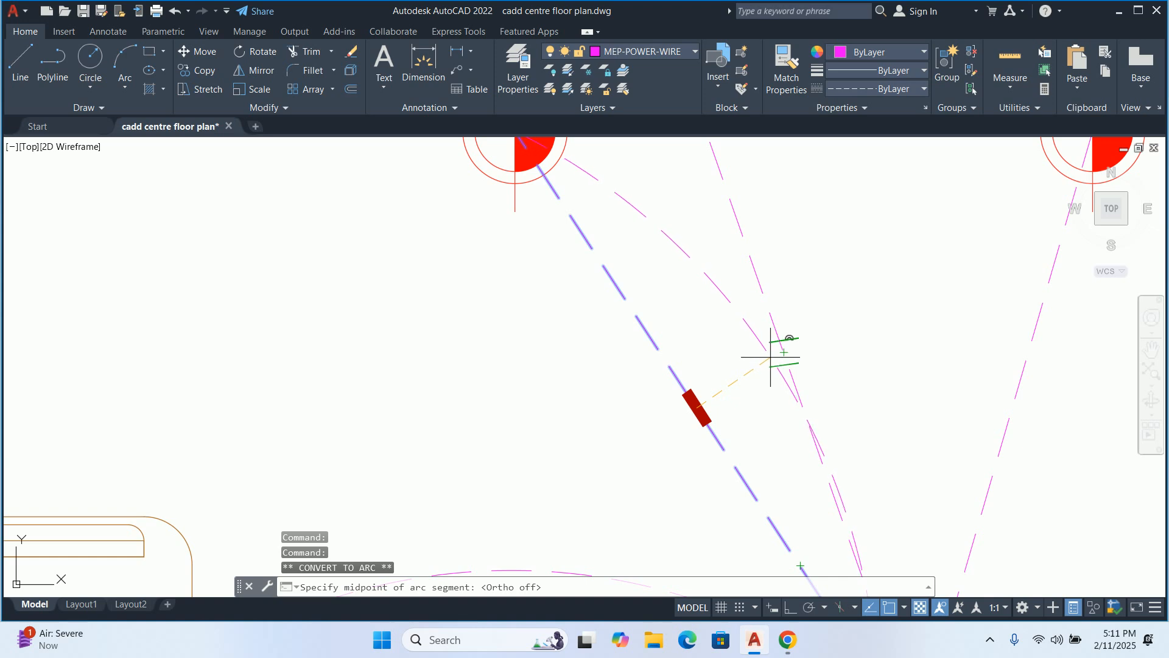
pyautogui.click(806, 332)
pyautogui.scroll(-2, 803, 322)
pyautogui.moveTo(802, 321); pyautogui.dragTo(645, 449, button='middle')
pyautogui.press('Escape')
pyautogui.press('Escape')
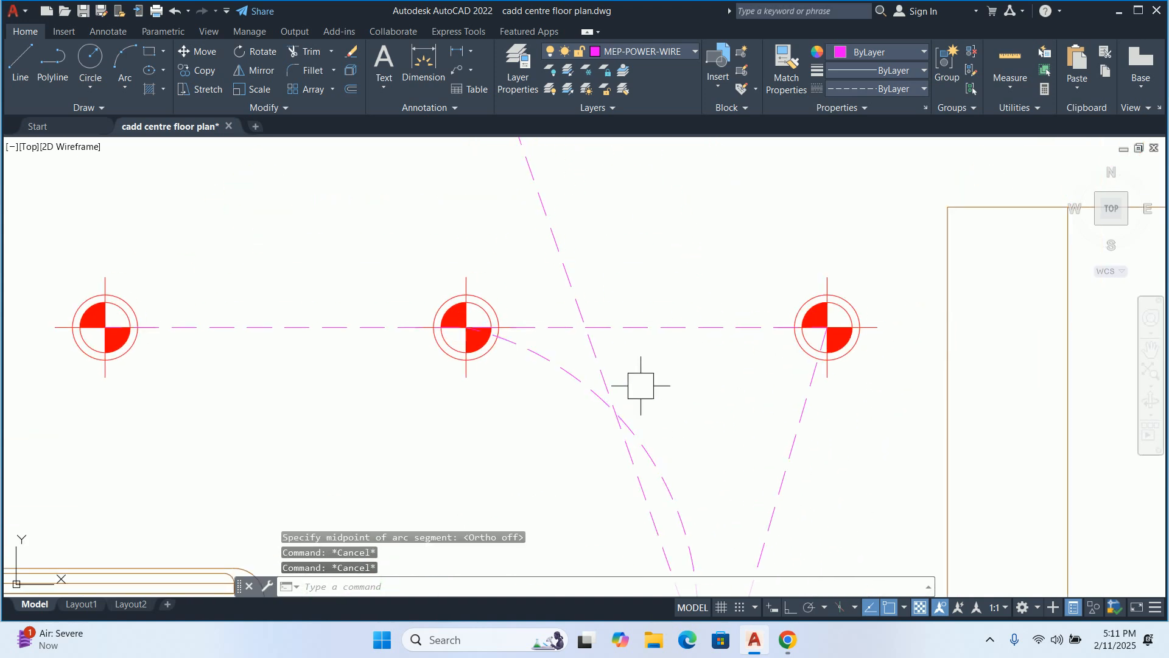
# Convert the wire segment from the 8 modular switch board to the first corridor light to an arc bulging toward room 2
pyautogui.scroll(-2, 639, 372)
pyautogui.press('Escape')
pyautogui.click(609, 306)
pyautogui.moveTo(592, 256); pyautogui.dragTo(600, 457, button='middle')
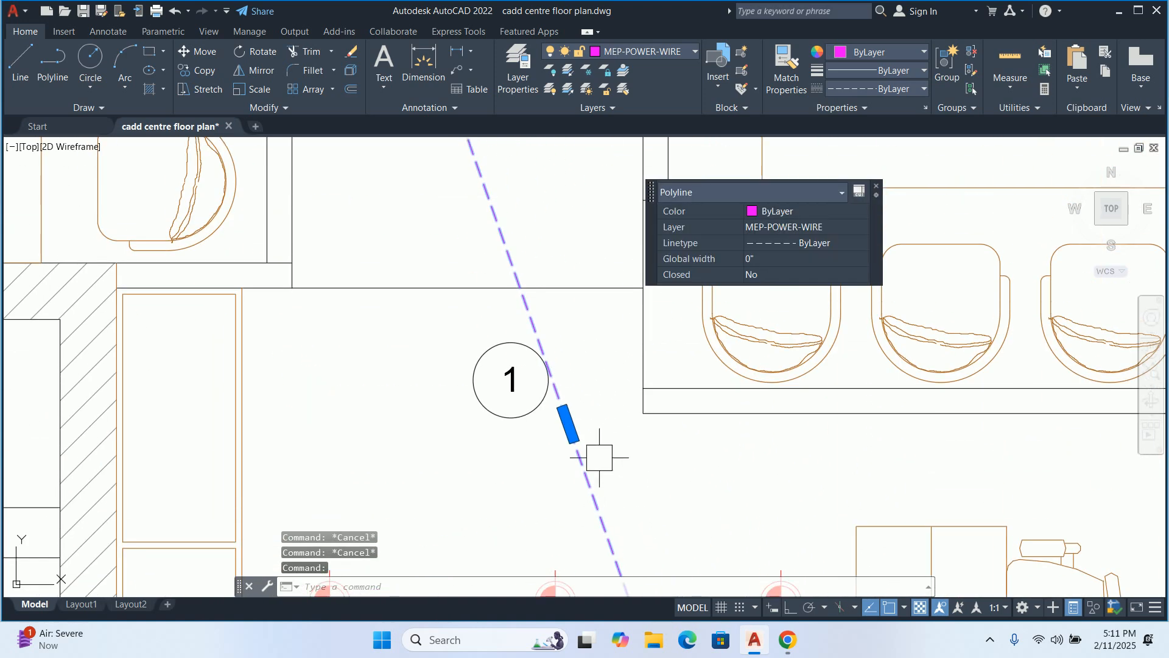
pyautogui.moveTo(568, 424)
pyautogui.click(634, 493)
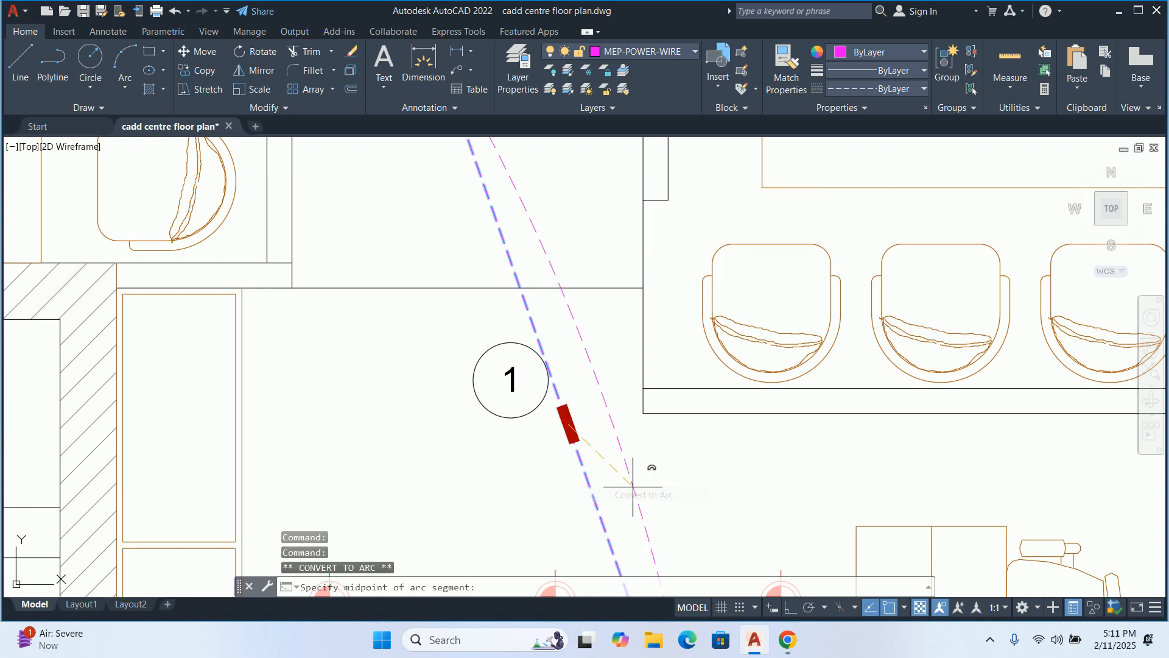
pyautogui.click(657, 477)
pyautogui.press('Escape')
pyautogui.press('Escape')
pyautogui.scroll(-3, 639, 468)
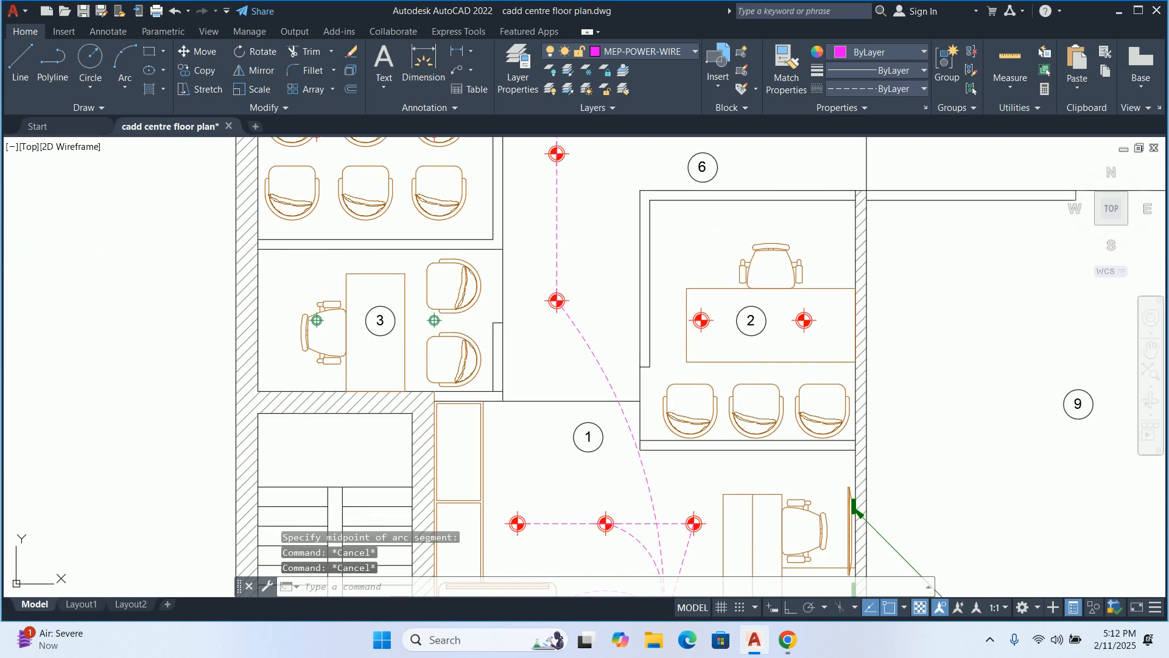
# Flatten the middle light's wire arc slightly by stretching its midpoint toward the sofa
pyautogui.moveTo(625, 496); pyautogui.dragTo(607, 437, button='middle')
pyautogui.scroll(2, 613, 509)
pyautogui.click(642, 489)
pyautogui.scroll(5, 639, 492)
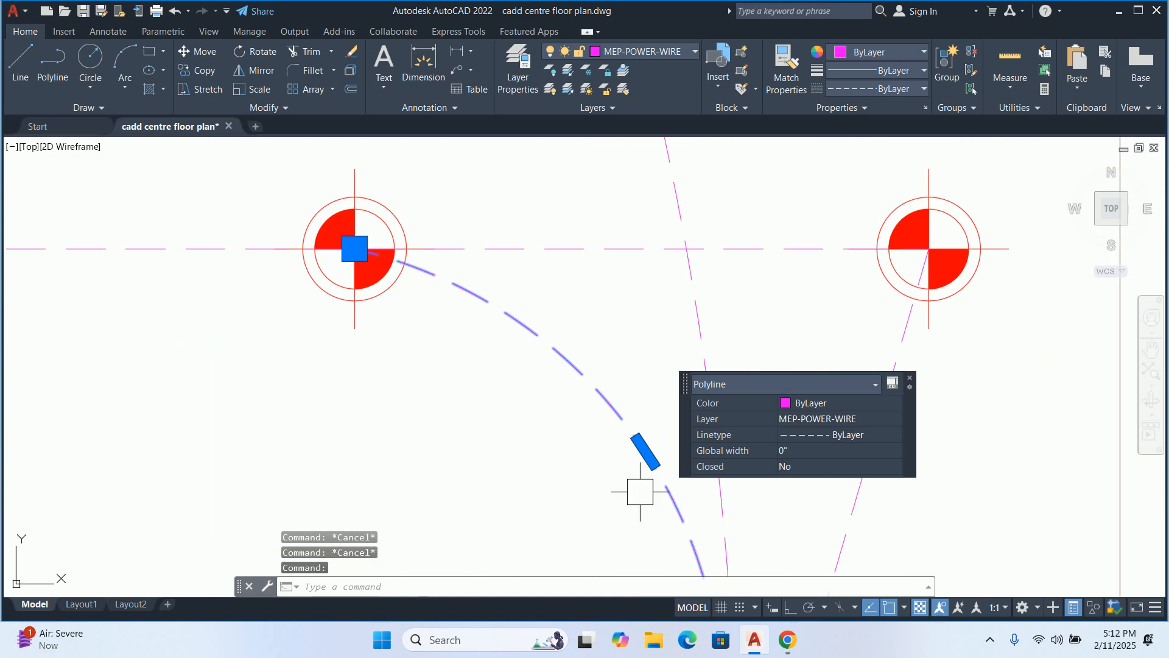
pyautogui.scroll(3, 652, 454)
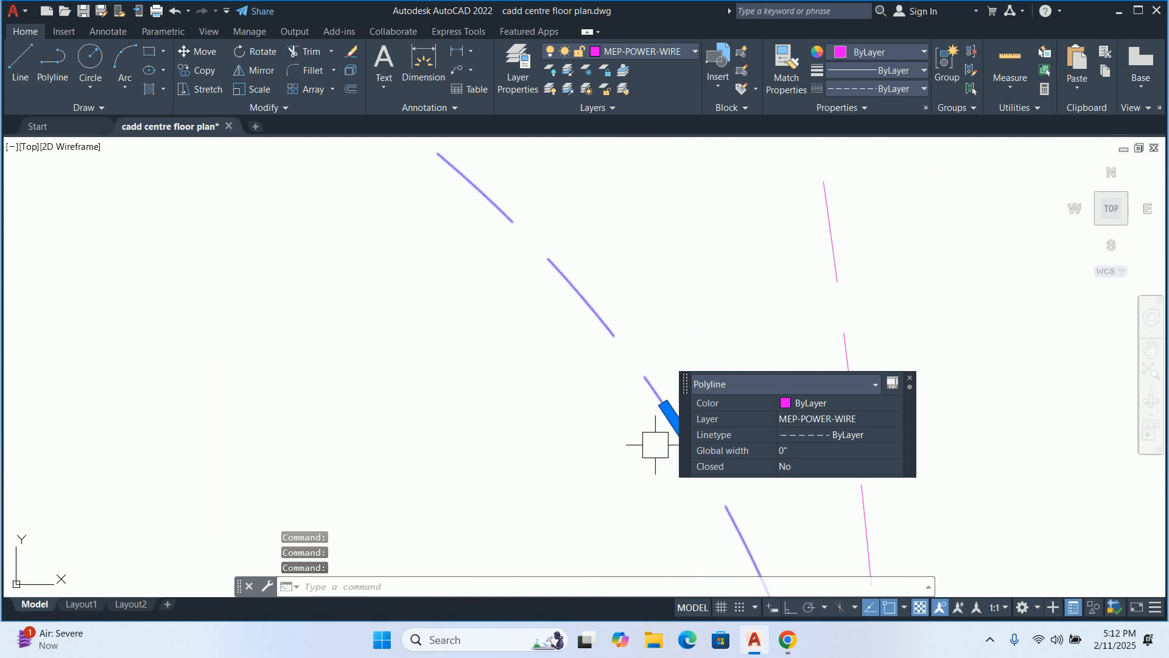
pyautogui.click(669, 416)
pyautogui.scroll(-2, 647, 433)
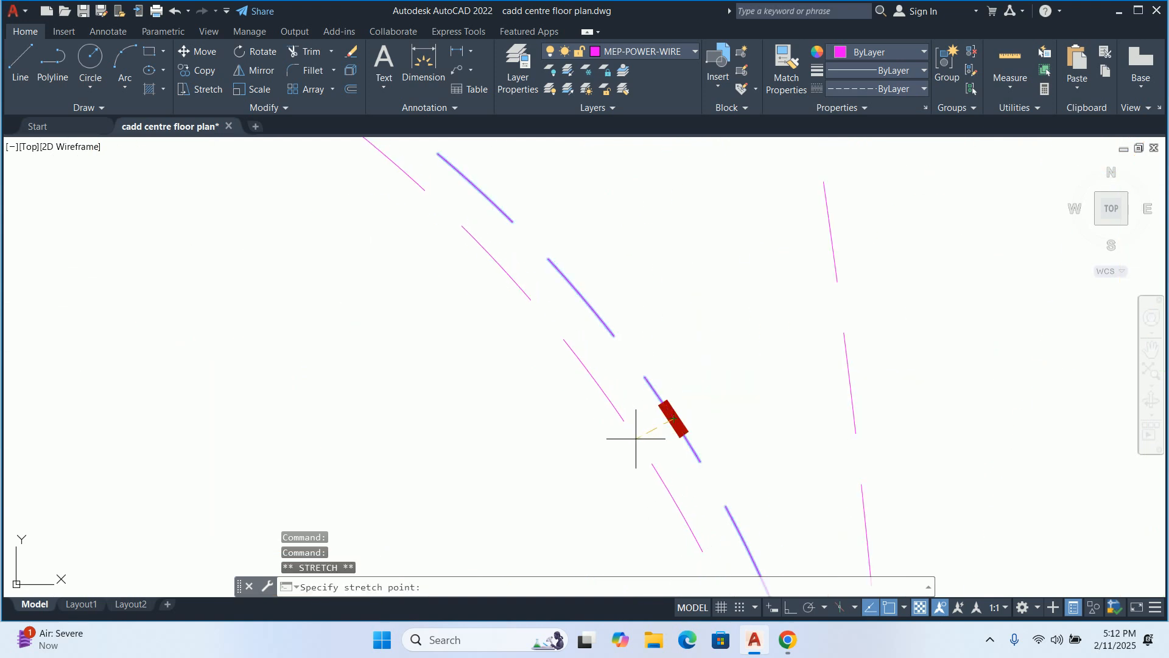
pyautogui.press('Escape')
pyautogui.press('Escape')
pyautogui.scroll(-3, 622, 434)
pyautogui.scroll(-4, 622, 434)
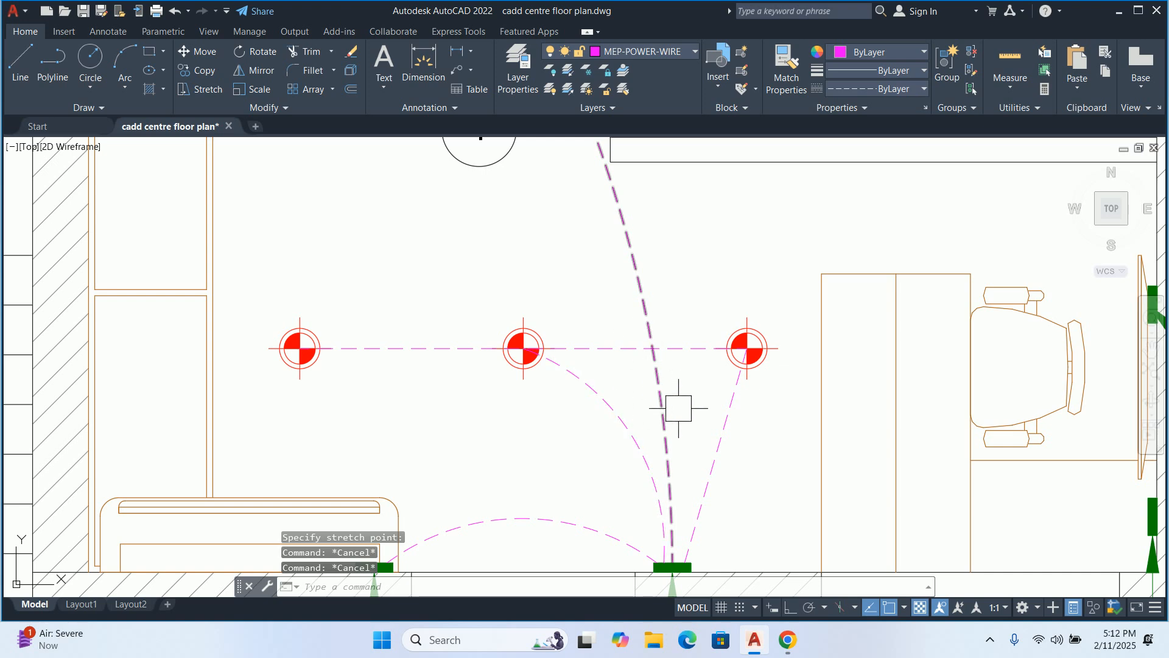
# Convert the wire segment from the 8 modular switch board to the light nearest the desk to an arc bulging toward the desk
pyautogui.scroll(-2, 645, 378)
pyautogui.click(624, 364)
pyautogui.scroll(6, 617, 360)
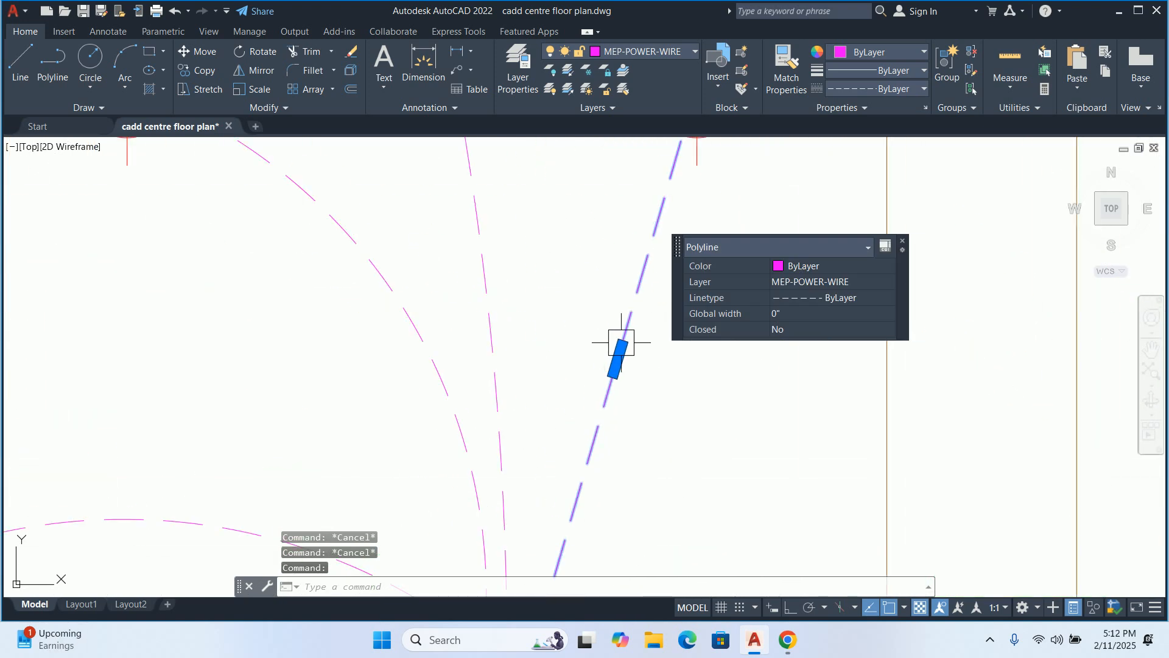
pyautogui.click(661, 423)
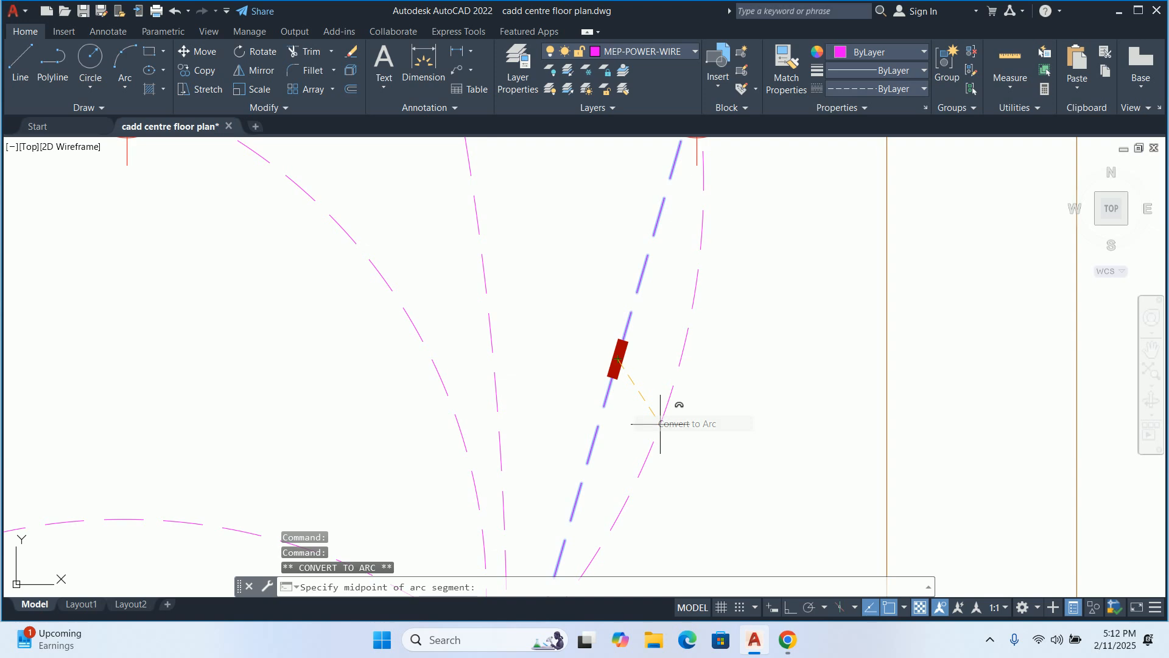
pyautogui.click(713, 438)
pyautogui.scroll(-5, 678, 409)
pyautogui.press('Escape')
pyautogui.press('Escape')
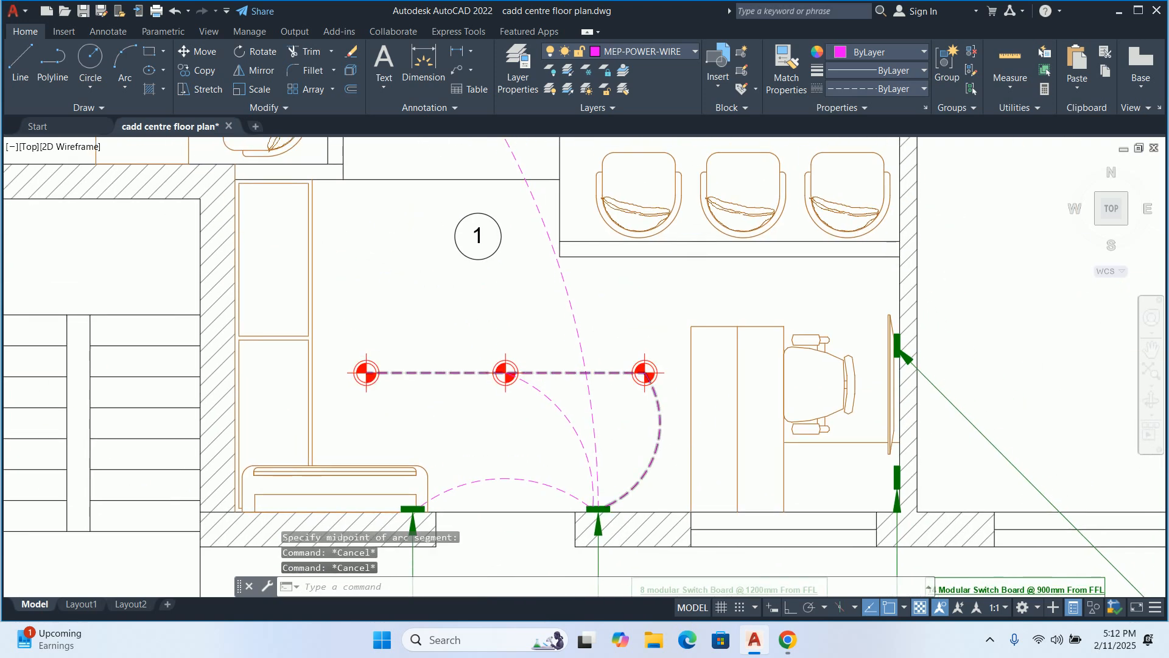
# Convert the straight wire segment between room 1's two outer lights to an arc passing above the middle light
pyautogui.click(569, 372)
pyautogui.scroll(4, 568, 378)
pyautogui.moveTo(407, 359)
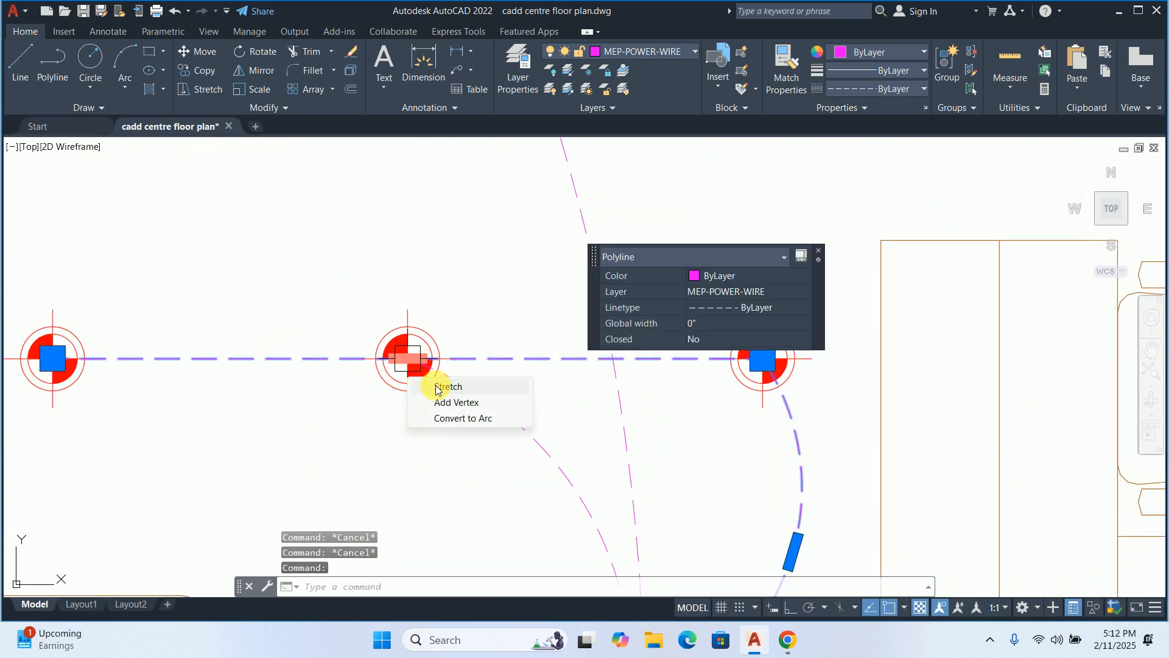
pyautogui.click(451, 418)
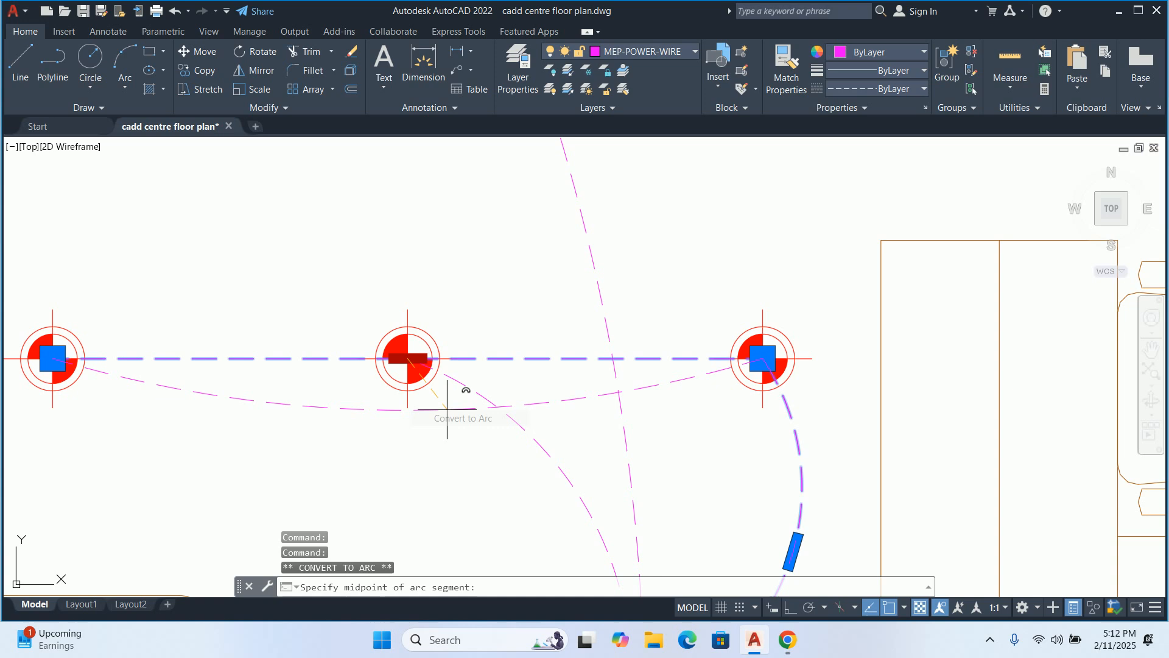
pyautogui.click(411, 224)
pyautogui.scroll(-4, 499, 332)
pyautogui.press('Escape')
pyautogui.press('Escape')
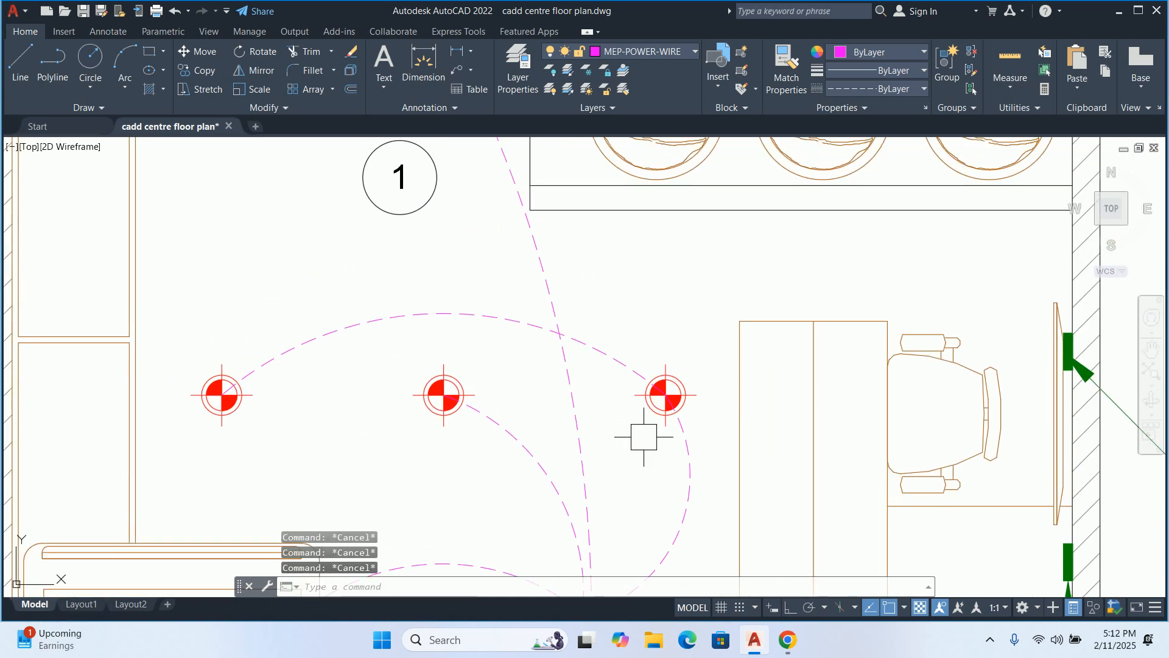
# Stretch the midpoint of the desk-side light's lower wire arc so it bends away from the desk
pyautogui.click(687, 463)
pyautogui.moveTo(684, 515); pyautogui.dragTo(576, 358, button='middle')
pyautogui.click(576, 357)
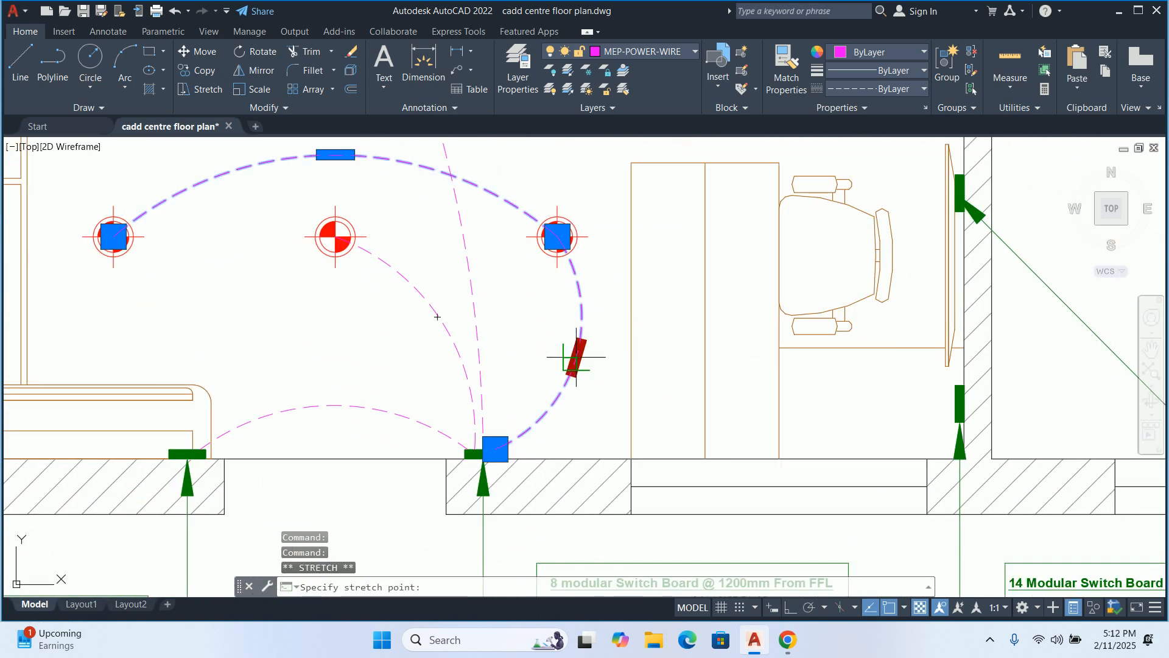
pyautogui.scroll(2, 505, 329)
pyautogui.click(501, 326)
pyautogui.press('Escape')
pyautogui.press('Escape')
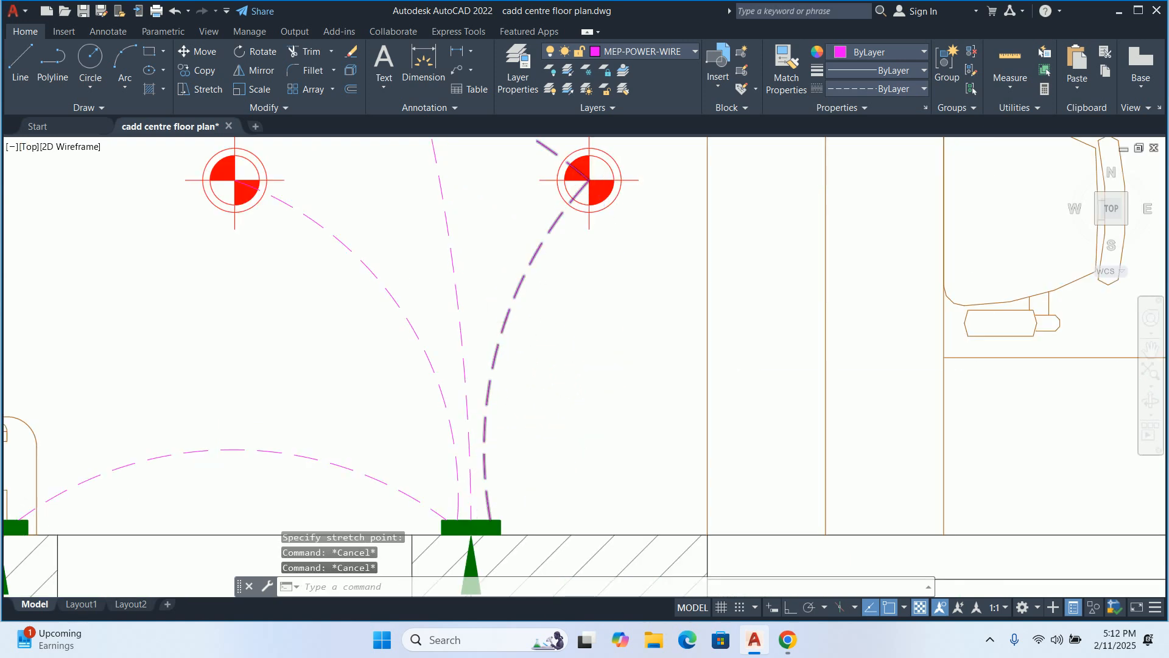
# Draw a small circle centred on the intersection of the corridor wire and the arc linking room 1's outer lights
pyautogui.scroll(-2, 517, 358)
pyautogui.moveTo(477, 206); pyautogui.dragTo(517, 390, button='middle')
pyautogui.write('c')
pyautogui.press('Return')
pyautogui.scroll(2, 505, 373)
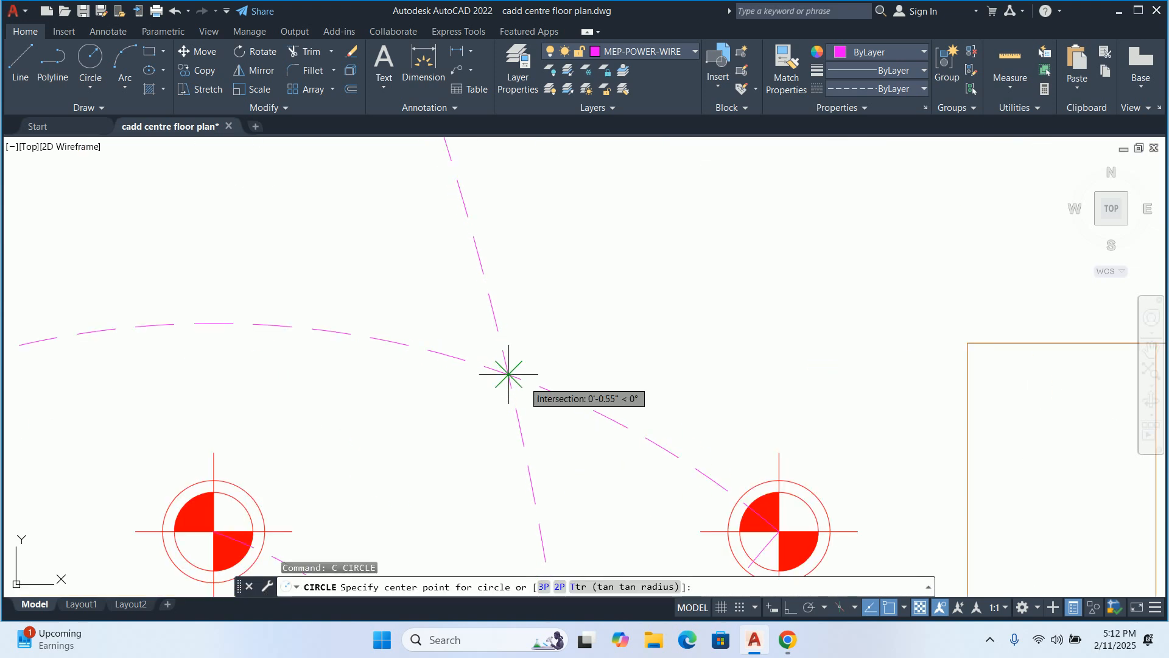
pyautogui.click(508, 374)
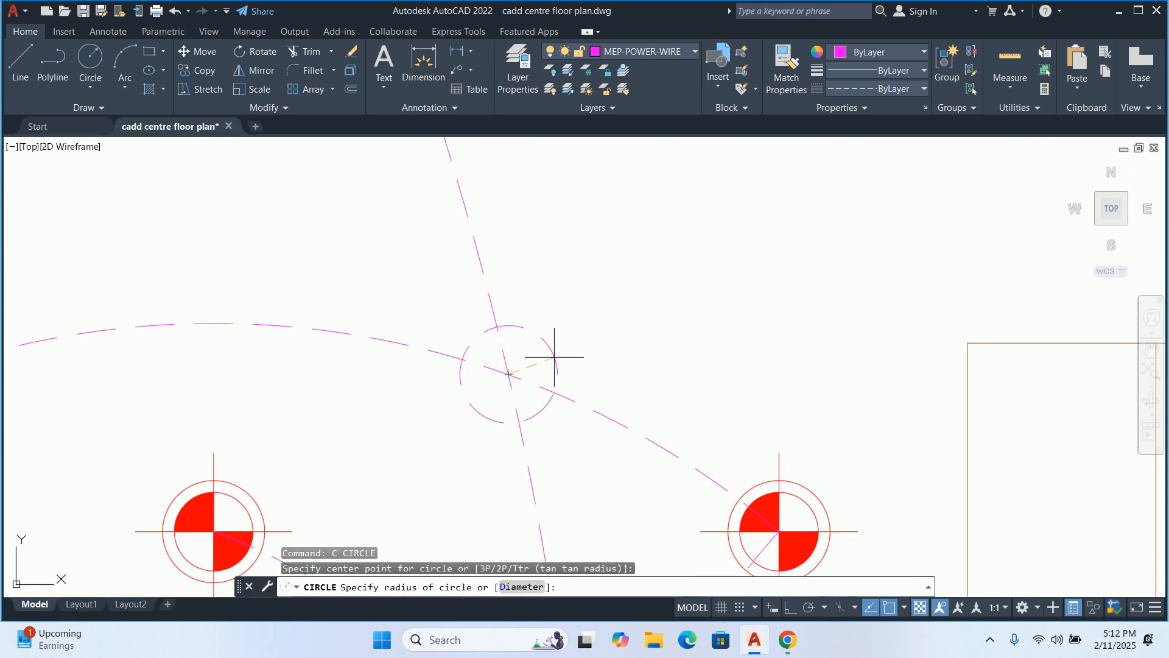
pyautogui.click(555, 358)
# Trim the circle's lower part and the outer lights' wire inside it to leave a jump over the corridor wire
pyautogui.write('tr')
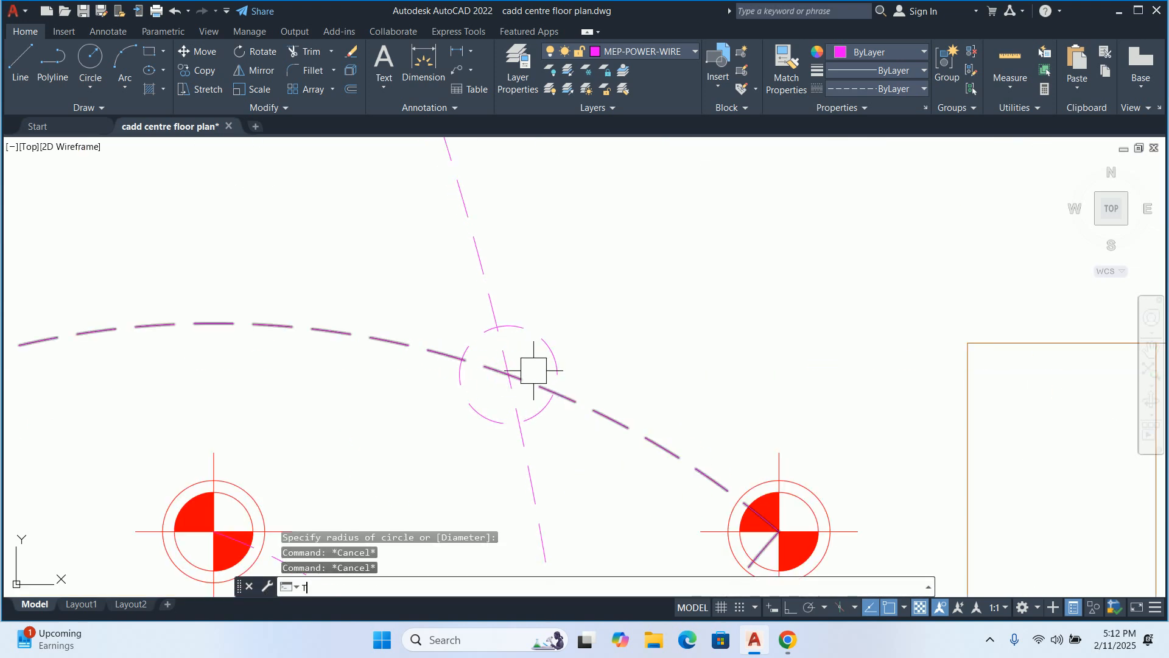
pyautogui.press('Return')
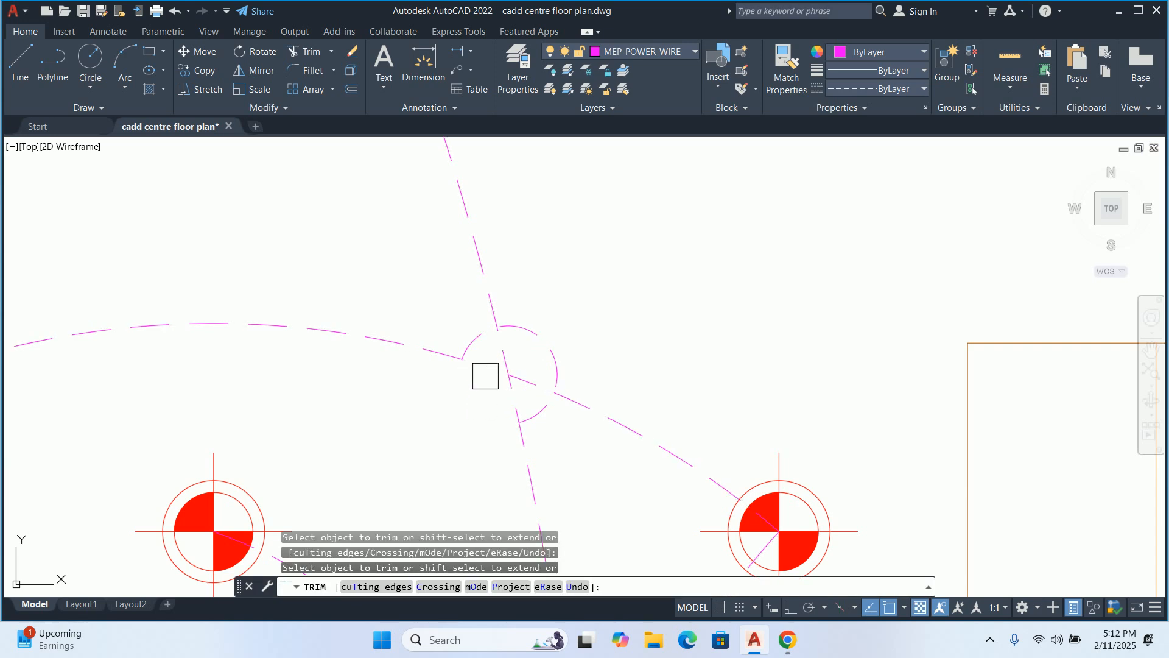
pyautogui.scroll(2, 518, 378)
pyautogui.scroll(-5, 558, 431)
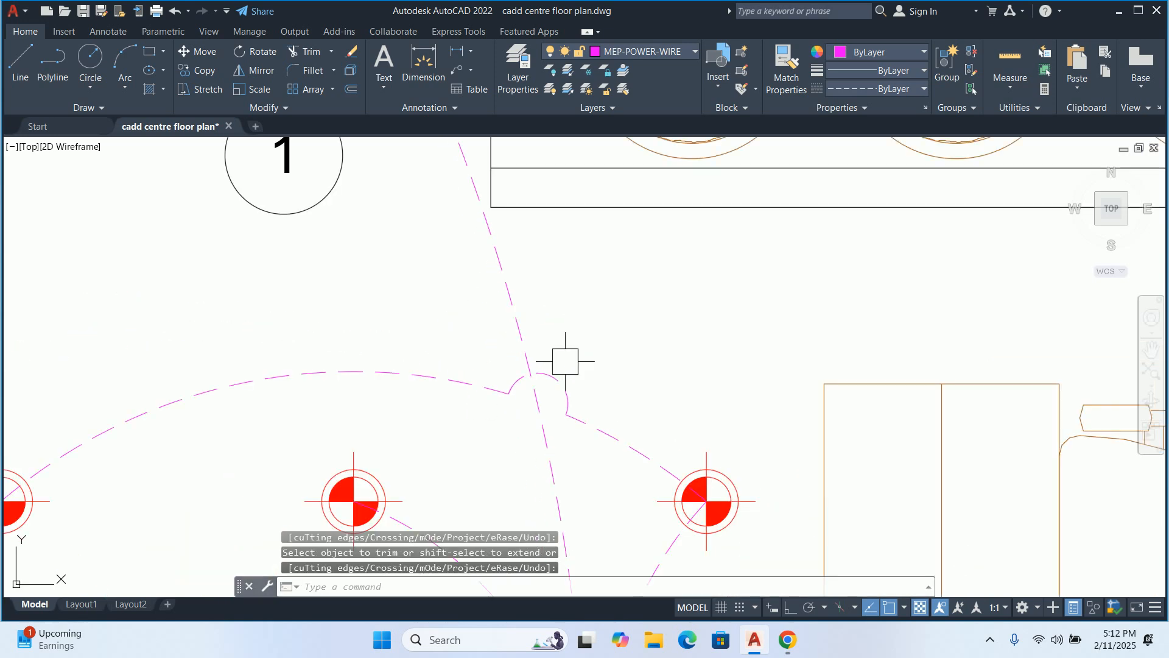
pyautogui.press('Escape')
pyautogui.press('Escape')
pyautogui.scroll(-2, 654, 412)
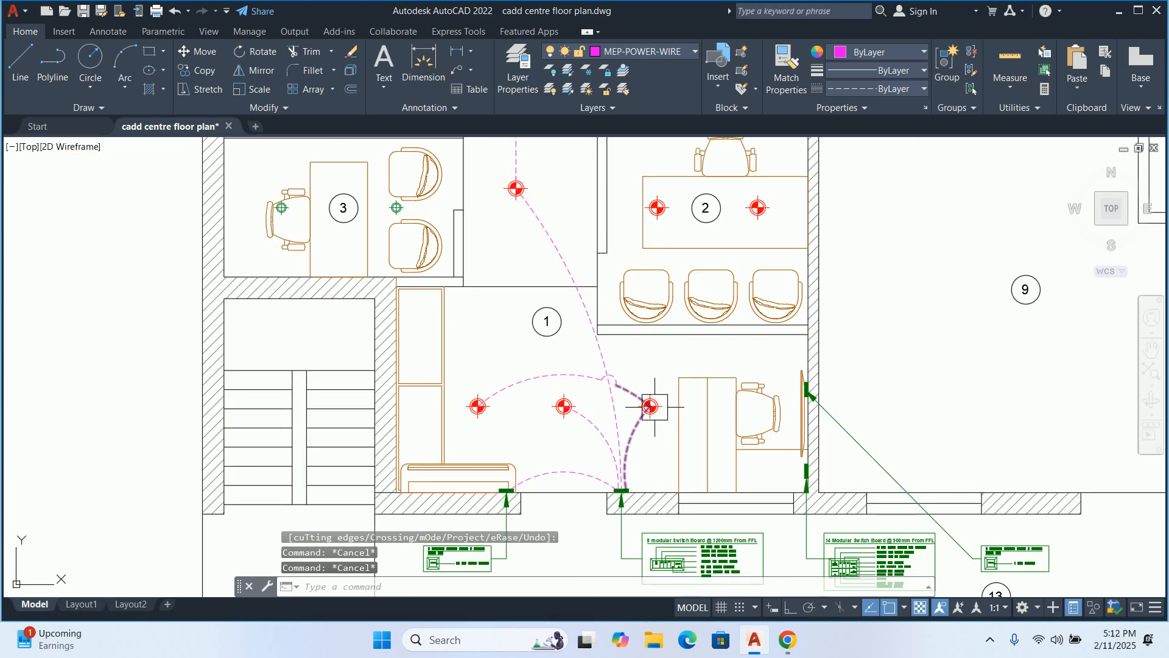
# Convert the corridor wire segment between the lower two ceiling lights, beside room 6, to an arc bulging toward room 6
pyautogui.moveTo(619, 366)
pyautogui.mouseDown(button='middle')
pyautogui.moveTo(631, 470)
pyautogui.moveTo(629, 421)
pyautogui.moveTo(534, 324)
pyautogui.moveTo(550, 582)
pyautogui.mouseUp(button='middle')
pyautogui.click(564, 394)
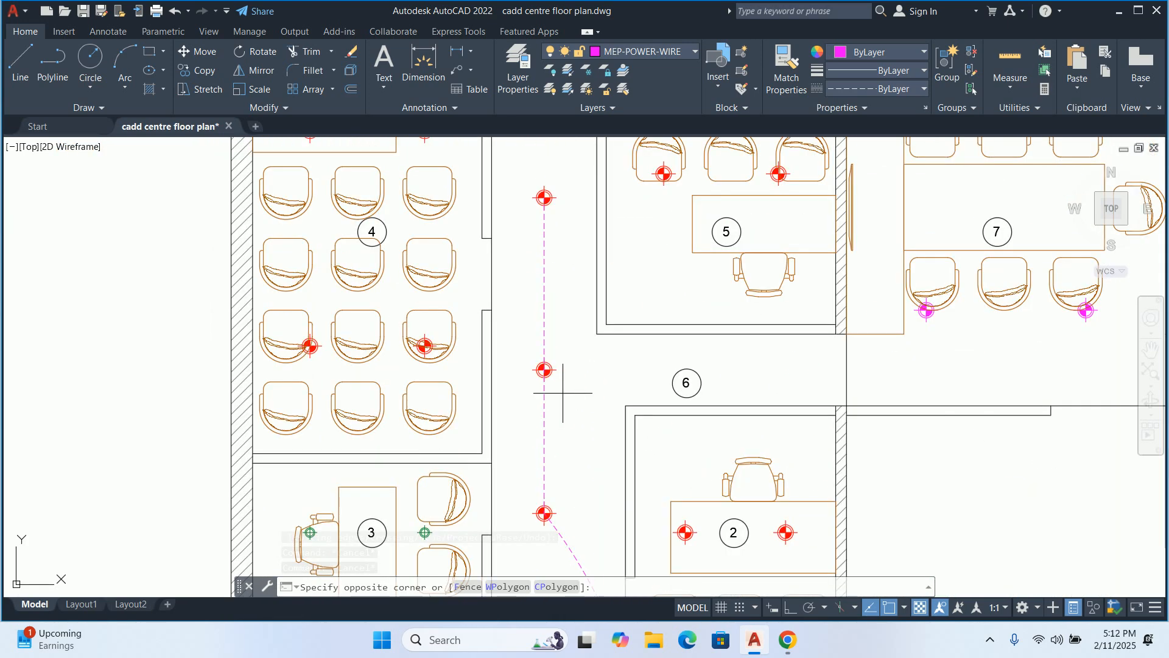
pyautogui.click(545, 410)
pyautogui.moveTo(500, 394)
pyautogui.mouseDown(button='middle')
pyautogui.moveTo(444, 360)
pyautogui.moveTo(351, 337)
pyautogui.mouseUp(button='middle')
pyautogui.scroll(4, 411, 379)
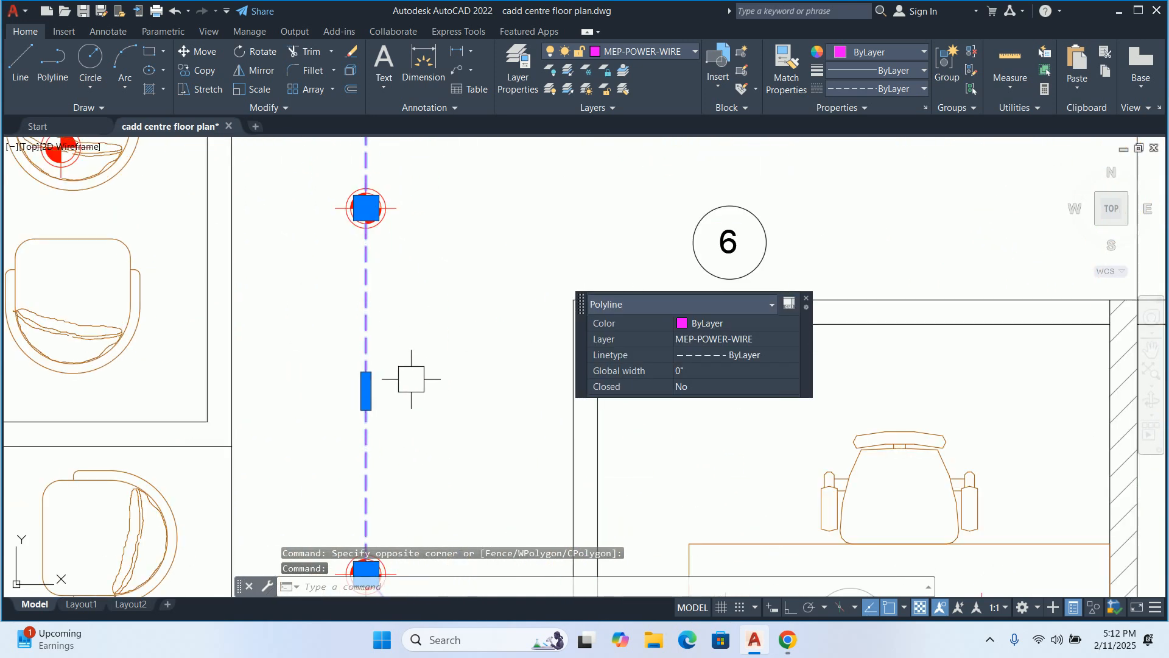
pyautogui.moveTo(366, 391)
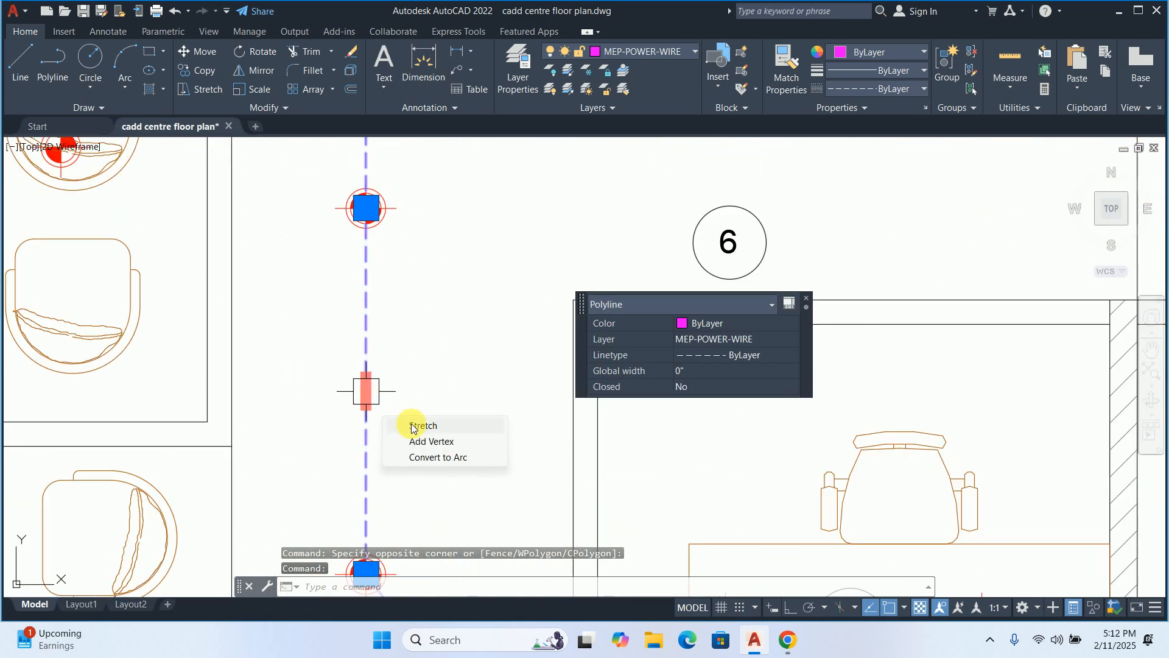
pyautogui.click(439, 457)
pyautogui.press('Escape')
pyautogui.press('Escape')
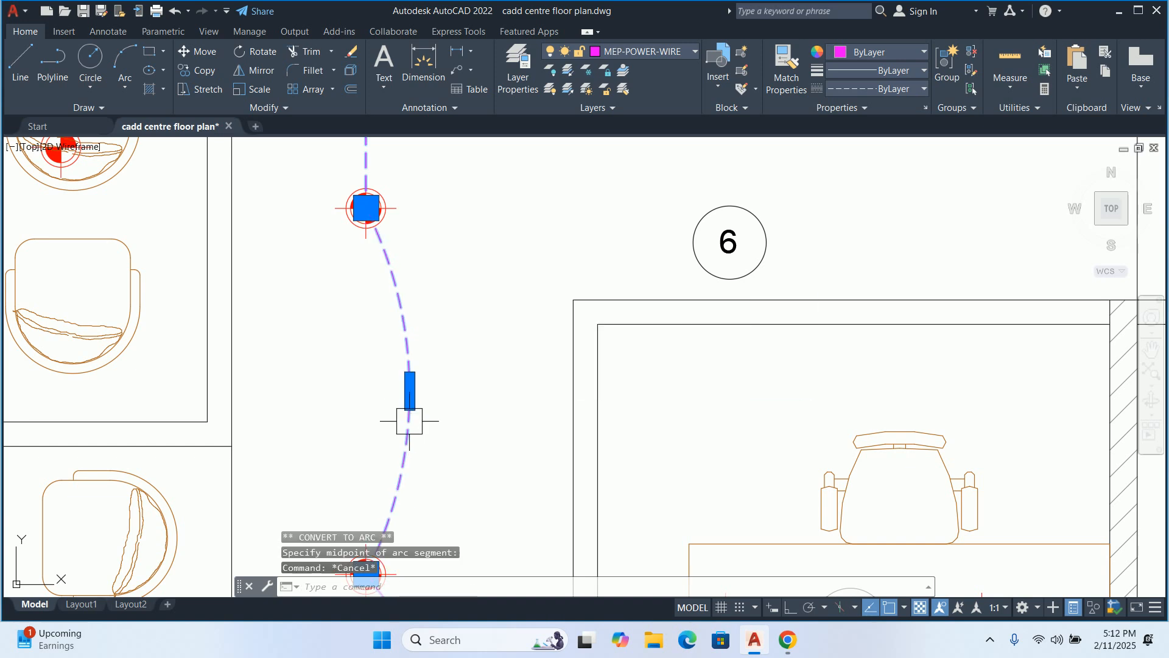
# Convert the straight corridor wire segment between rooms 4 and 5 to an arc bulging toward room 5
pyautogui.scroll(-5, 405, 400)
pyautogui.moveTo(407, 237); pyautogui.dragTo(396, 401, button='middle')
pyautogui.click(395, 401)
pyautogui.scroll(4, 377, 359)
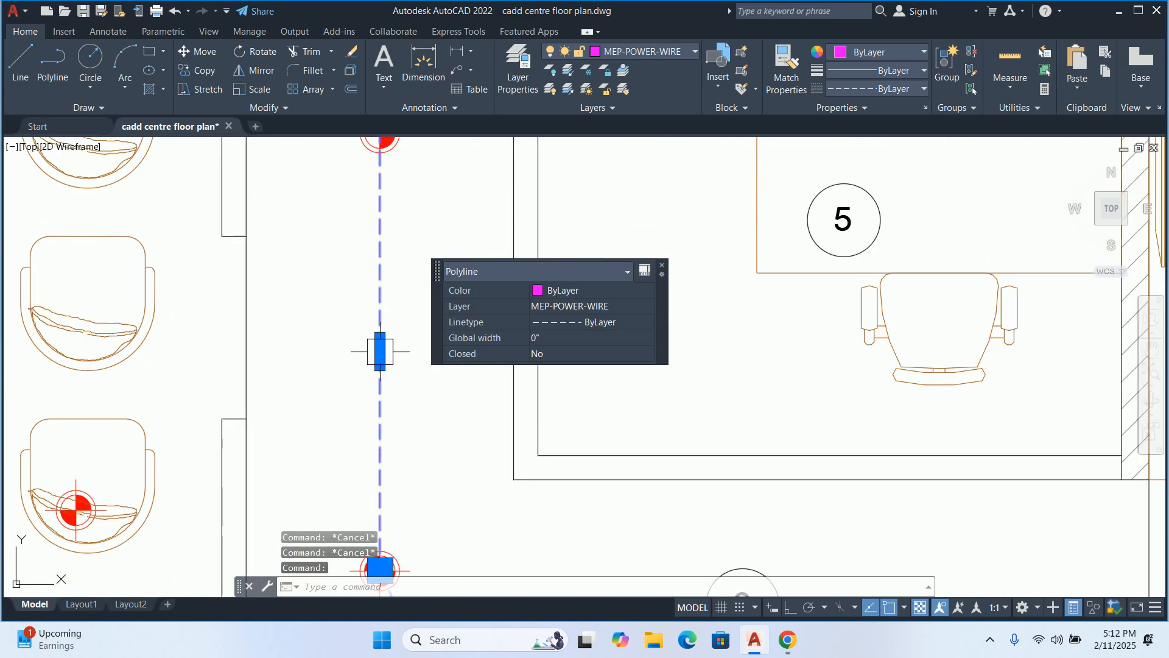
pyautogui.moveTo(380, 351)
pyautogui.click(425, 408)
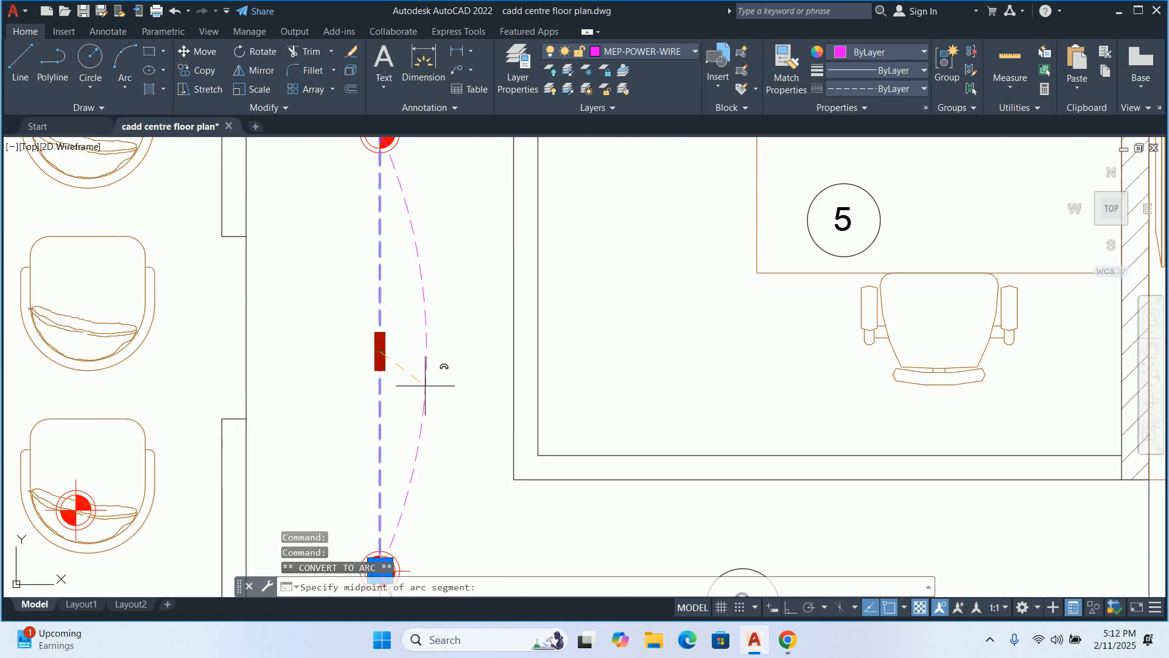
pyautogui.click(451, 365)
pyautogui.press('Escape')
pyautogui.press('Escape')
pyautogui.scroll(-6, 519, 396)
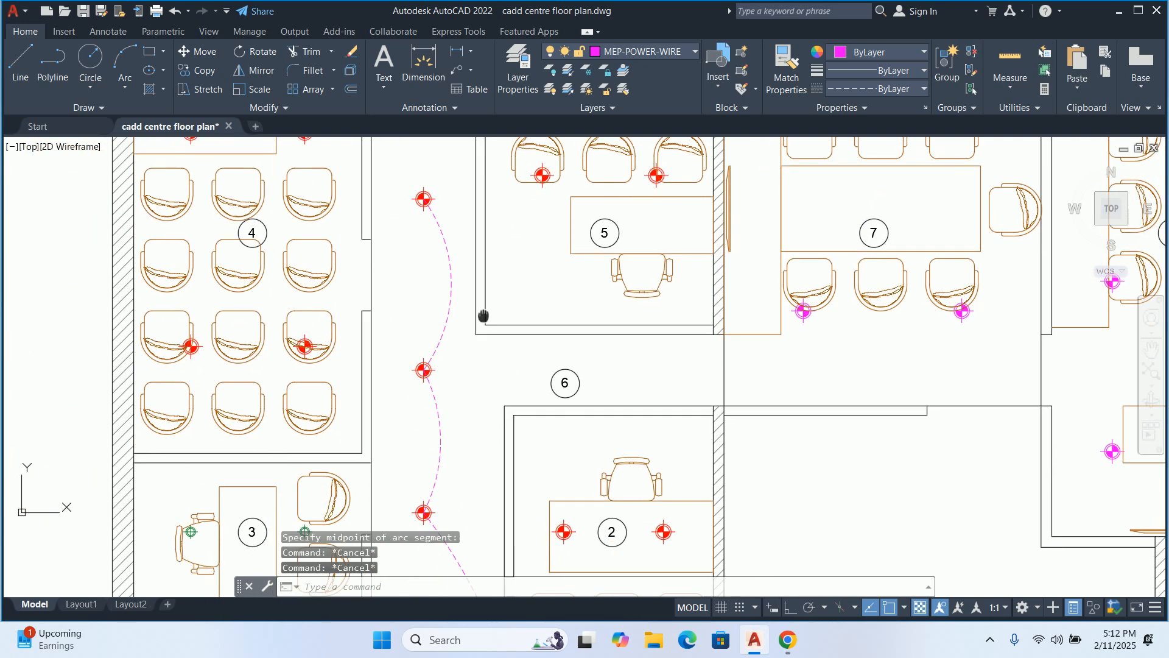
# Draw a polyline wire linking the two switch boards on the wall behind room 1's desk chair
pyautogui.moveTo(519, 396); pyautogui.dragTo(511, 354, button='middle')
pyautogui.scroll(2, 523, 418)
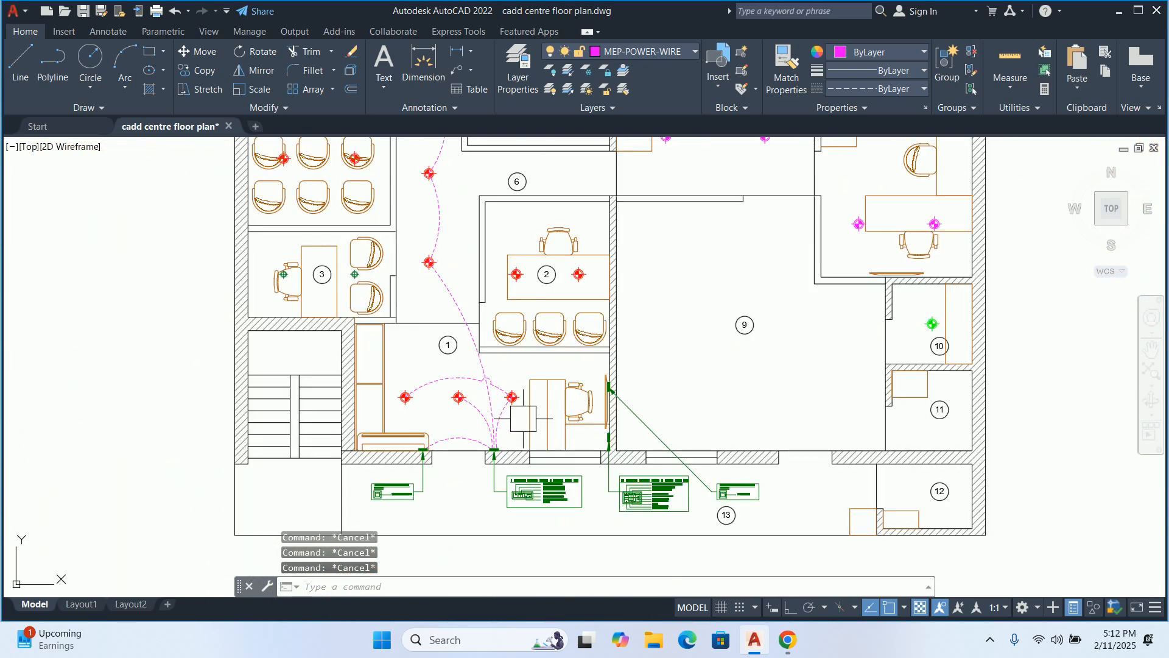
pyautogui.scroll(5, 547, 422)
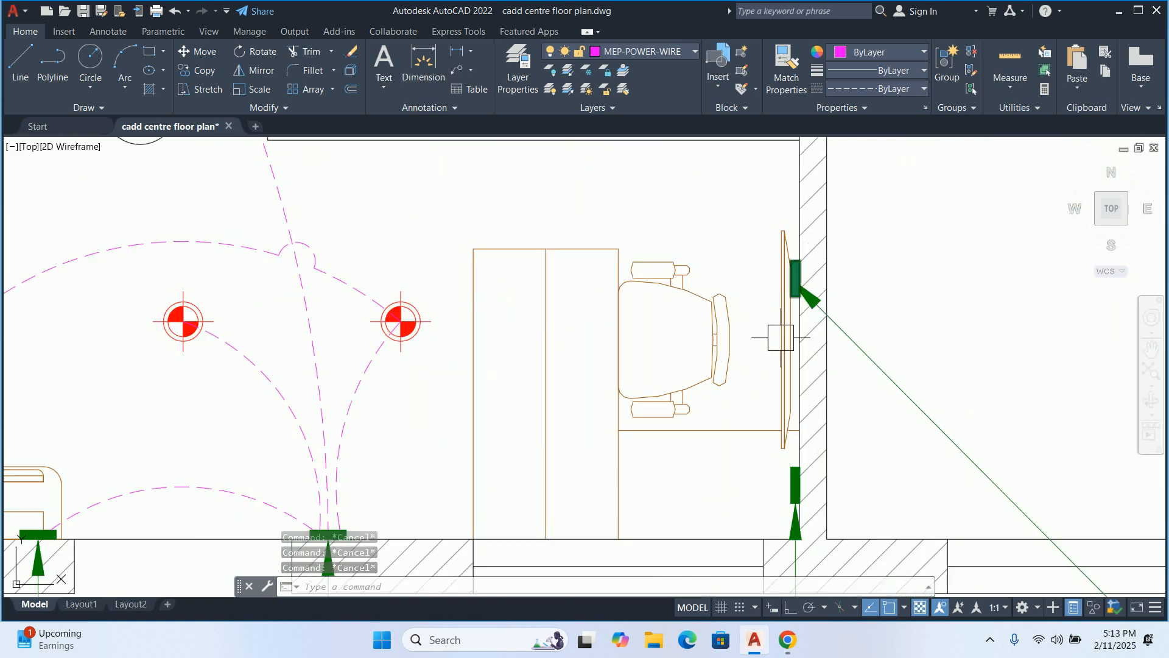
pyautogui.write('pl')
pyautogui.press('Return')
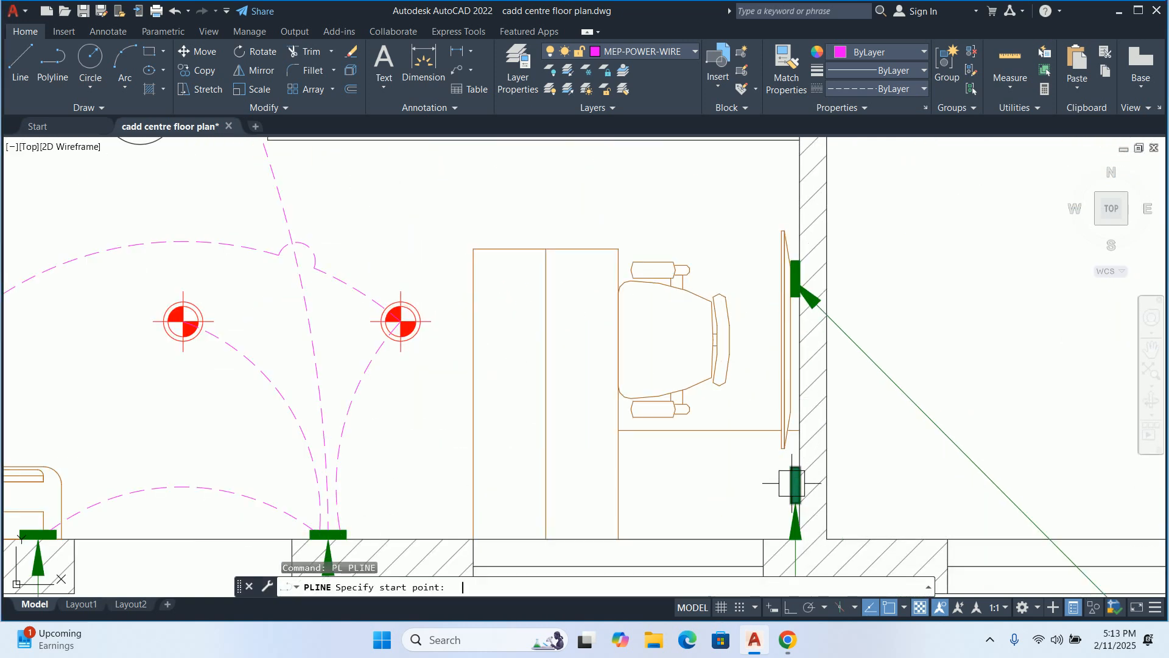
pyautogui.scroll(2, 786, 478)
pyautogui.click(779, 466)
pyautogui.scroll(1, 786, 427)
pyautogui.moveTo(792, 361); pyautogui.dragTo(769, 537, button='middle')
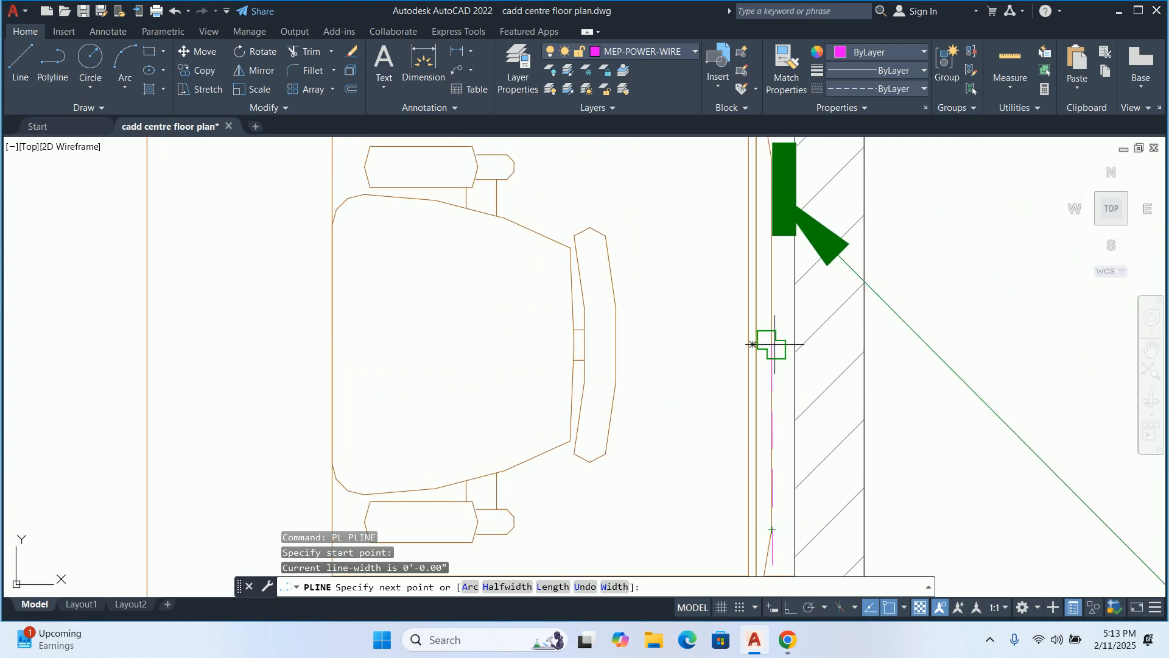
pyautogui.scroll(2, 778, 240)
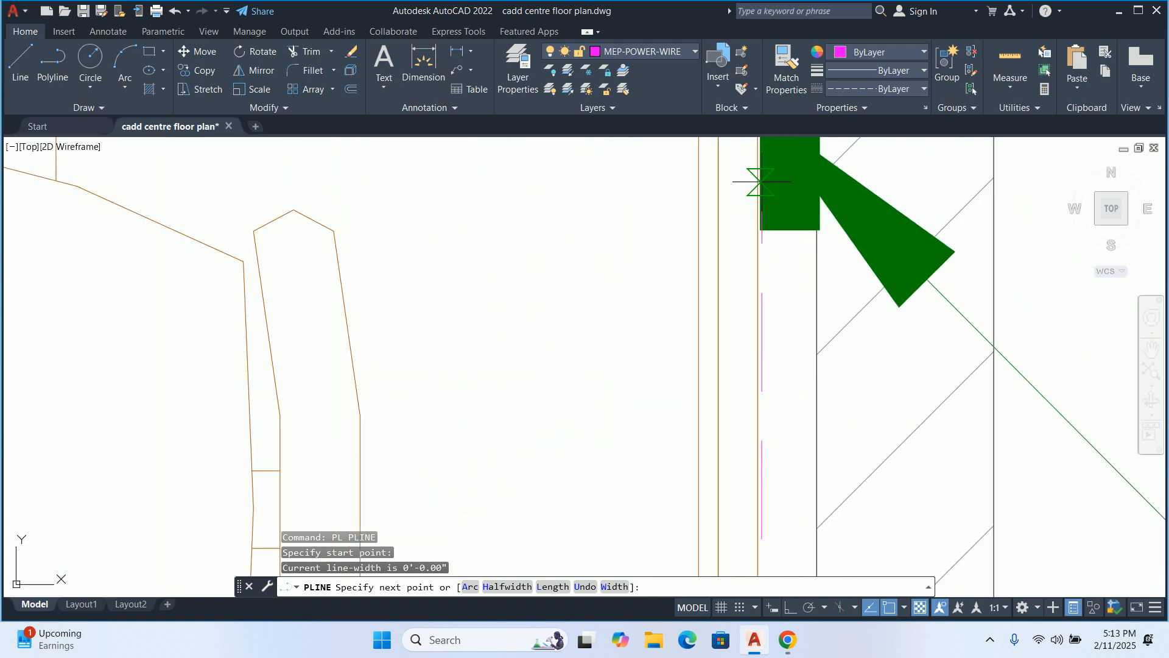
pyautogui.click(761, 181)
pyautogui.press('Escape')
pyautogui.scroll(-4, 762, 182)
pyautogui.press('Escape')
pyautogui.press('Escape')
# Convert the wire between the two switch boards behind room 1's desk chair to an arc bulging toward the chair
pyautogui.scroll(2, 768, 346)
pyautogui.click(745, 350)
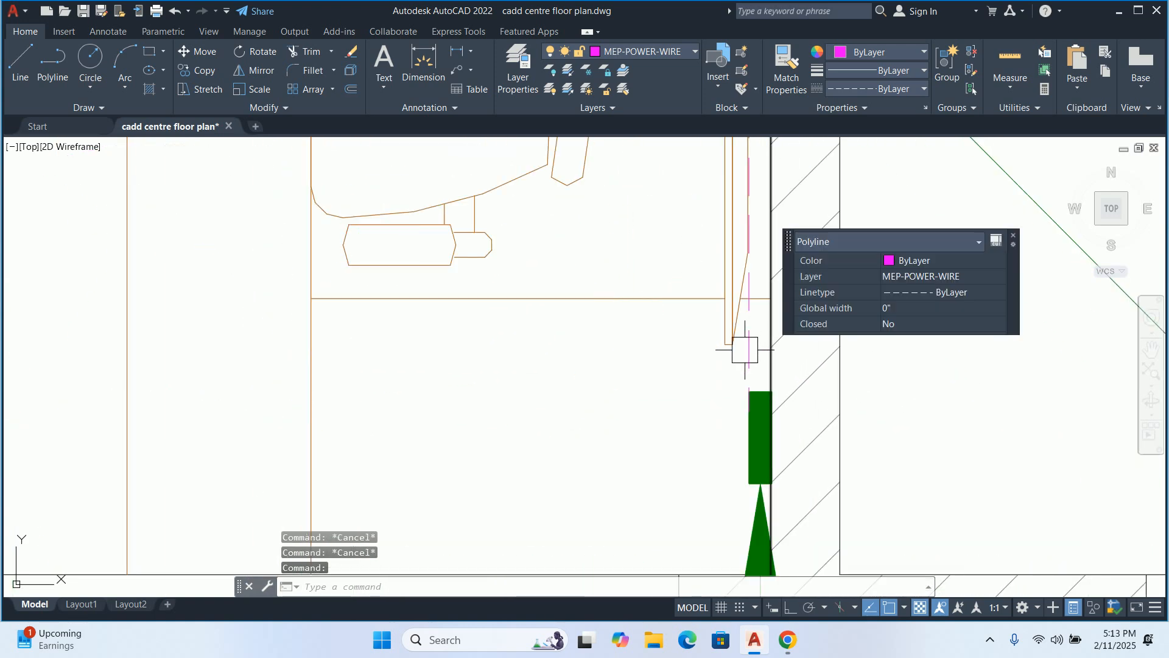
pyautogui.moveTo(745, 348); pyautogui.dragTo(623, 484, button='middle')
pyautogui.moveTo(627, 311)
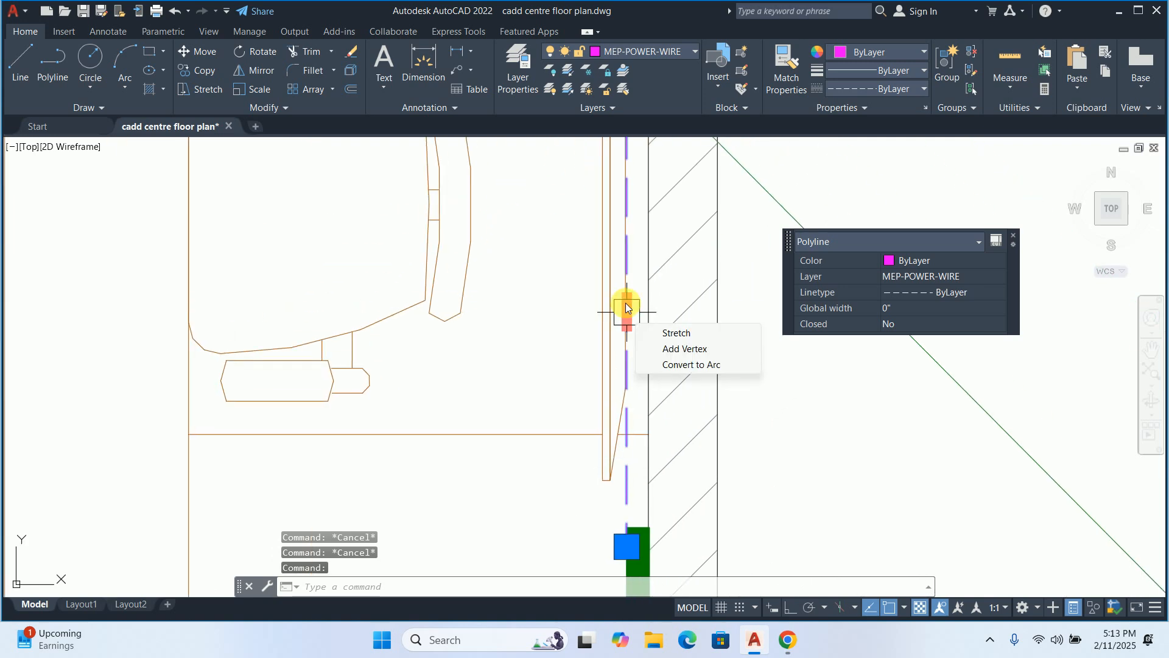
pyautogui.click(659, 364)
pyautogui.scroll(-3, 554, 329)
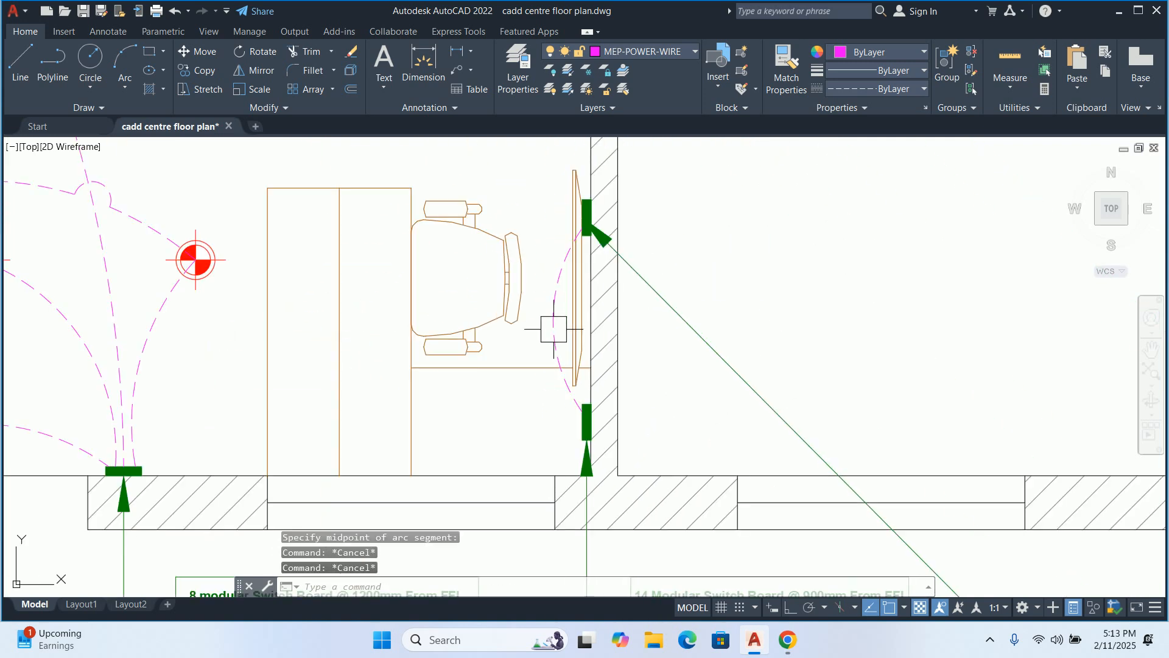
pyautogui.scroll(-2, 554, 328)
pyautogui.moveTo(532, 365); pyautogui.dragTo(670, 388, button='middle')
pyautogui.press('Escape')
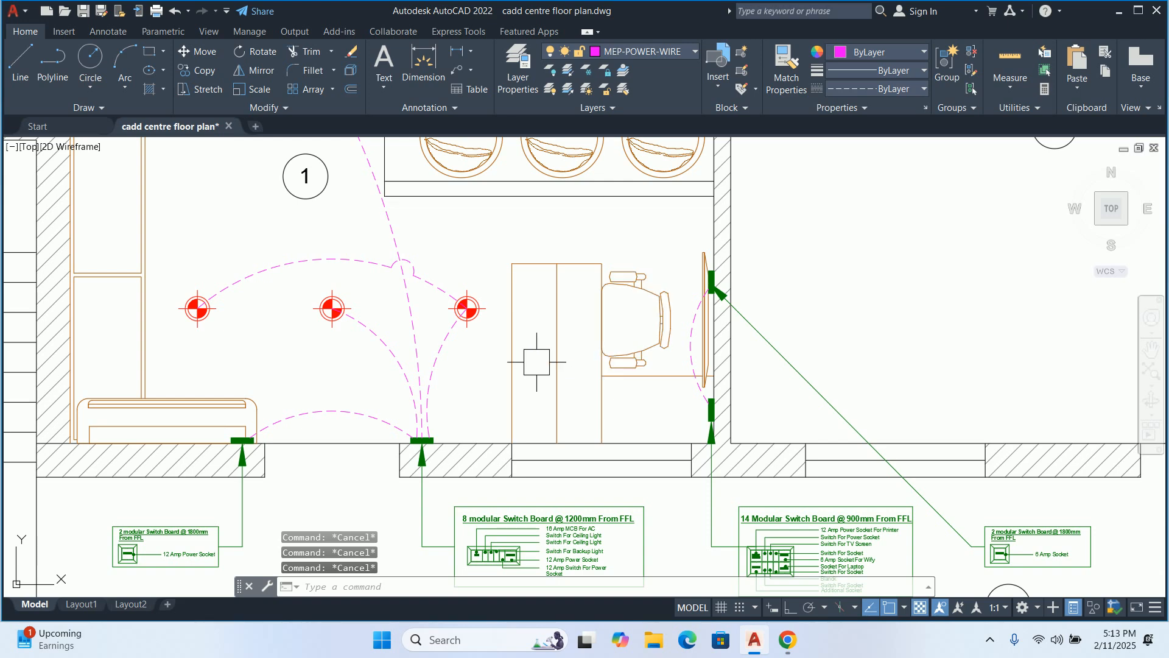
# Copy the upper switch board symbol behind room 1's desk chair up the same wall, beside room 2's visitor chairs
pyautogui.moveTo(536, 362); pyautogui.dragTo(783, 462, button='middle')
pyautogui.scroll(-4, 713, 454)
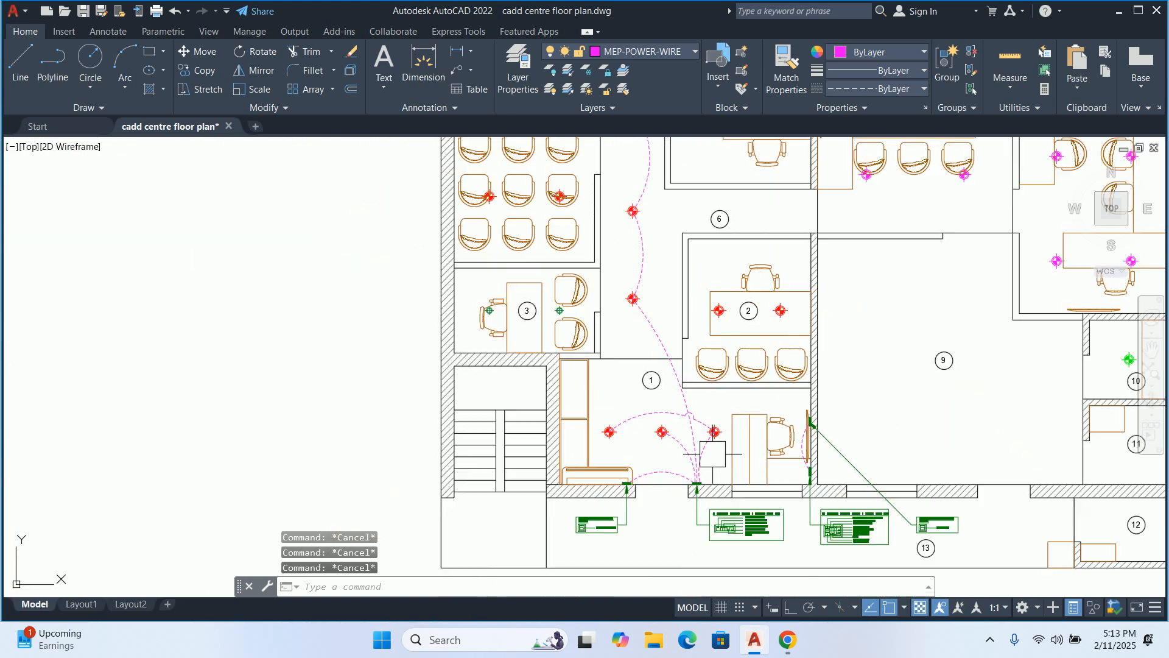
pyautogui.scroll(4, 685, 383)
pyautogui.scroll(-2, 603, 339)
pyautogui.moveTo(603, 339); pyautogui.dragTo(652, 443, button='middle')
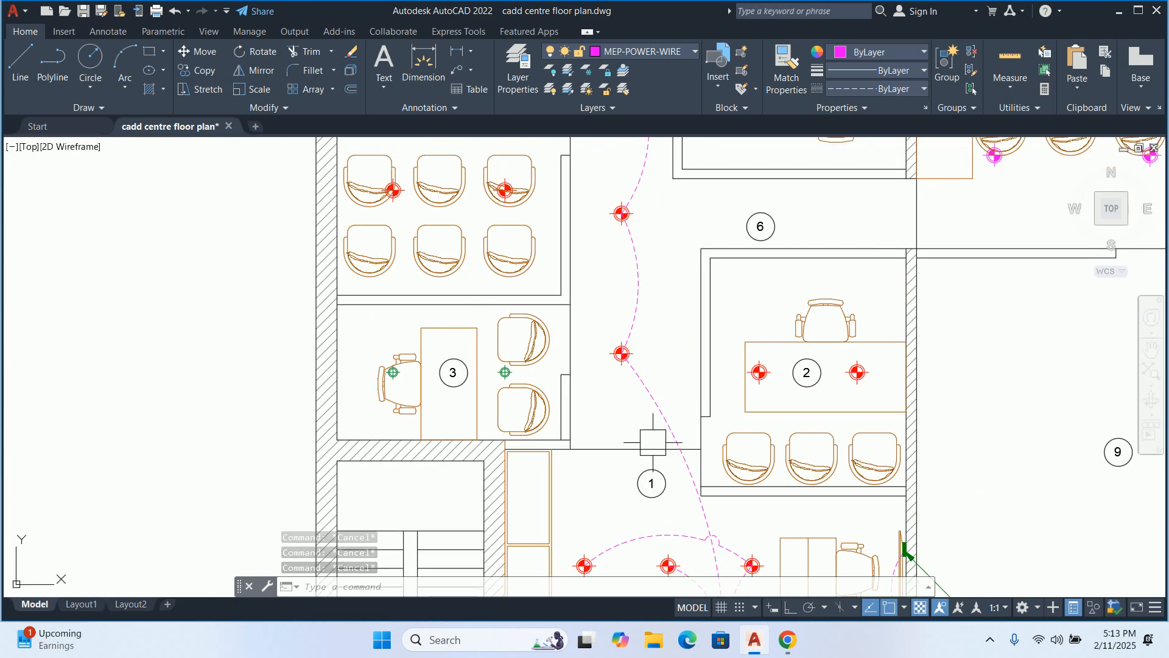
pyautogui.scroll(-4, 653, 442)
pyautogui.scroll(4, 682, 438)
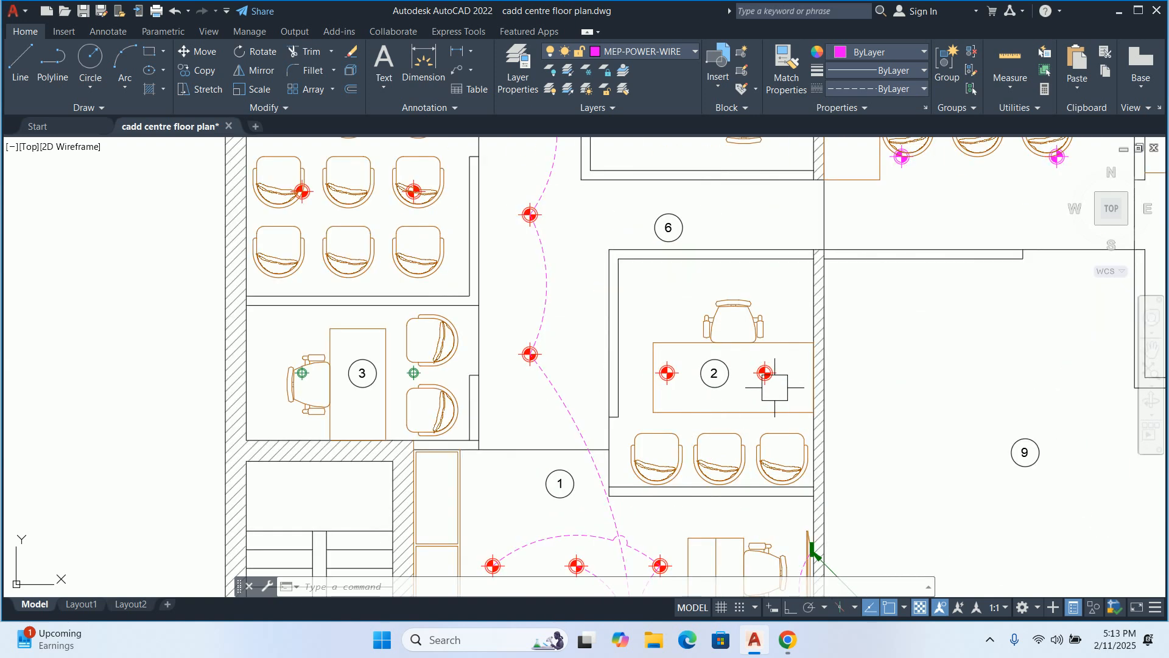
pyautogui.write('CO')
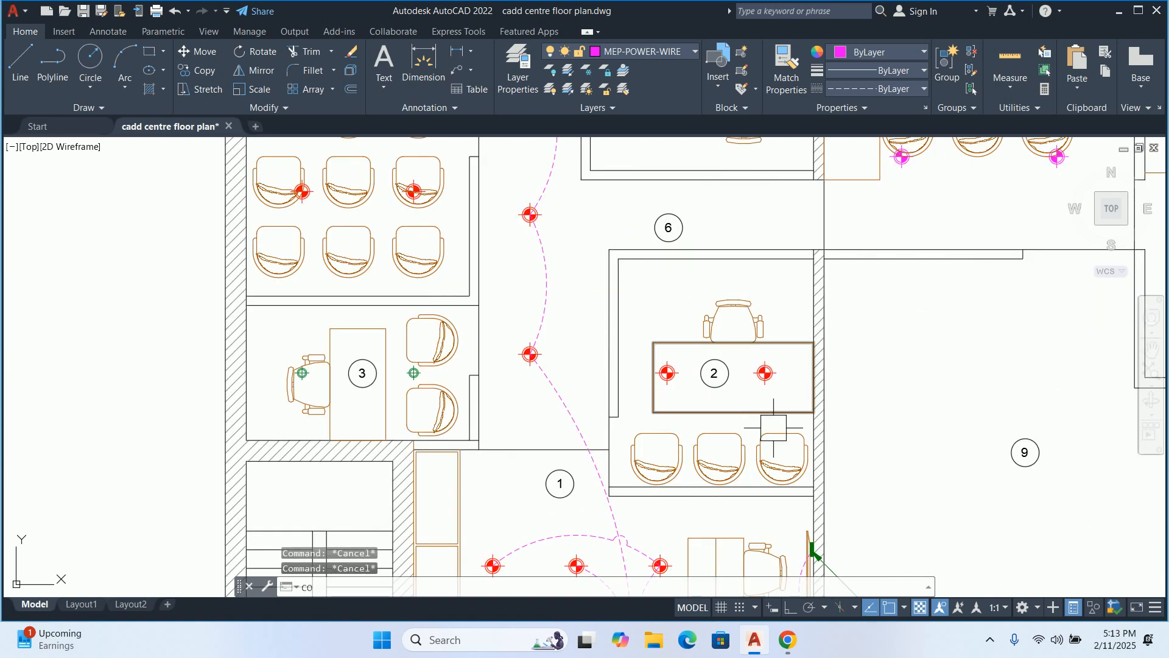
pyautogui.press('Return')
pyautogui.scroll(6, 814, 551)
pyautogui.click(813, 550)
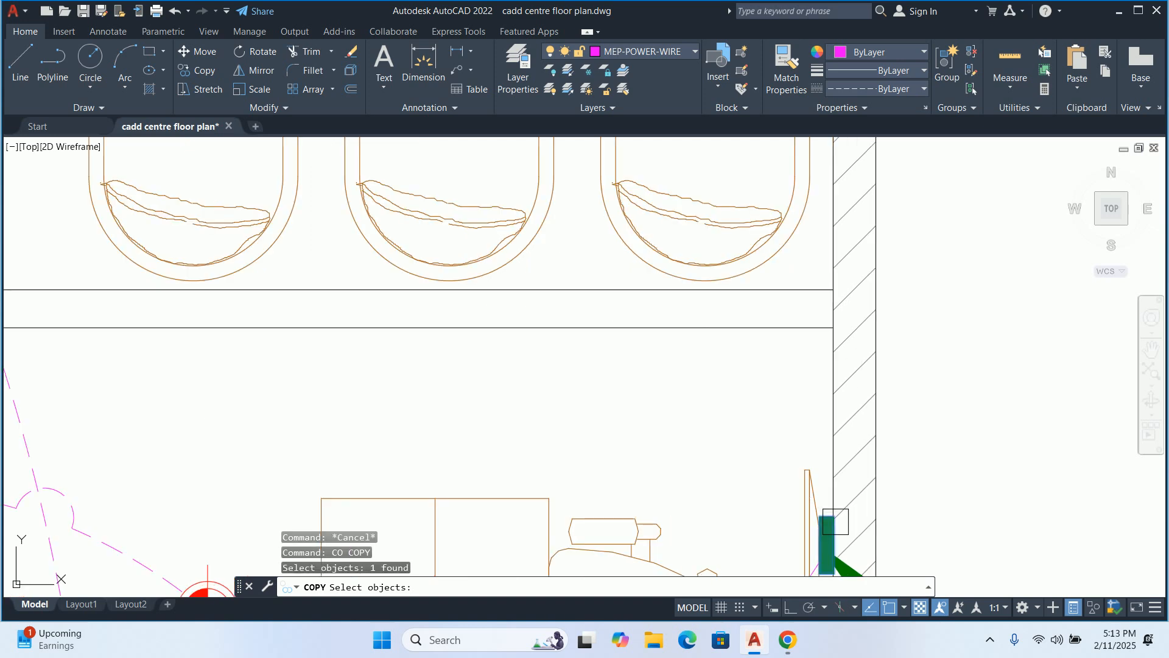
pyautogui.press('Return')
pyautogui.click(835, 539)
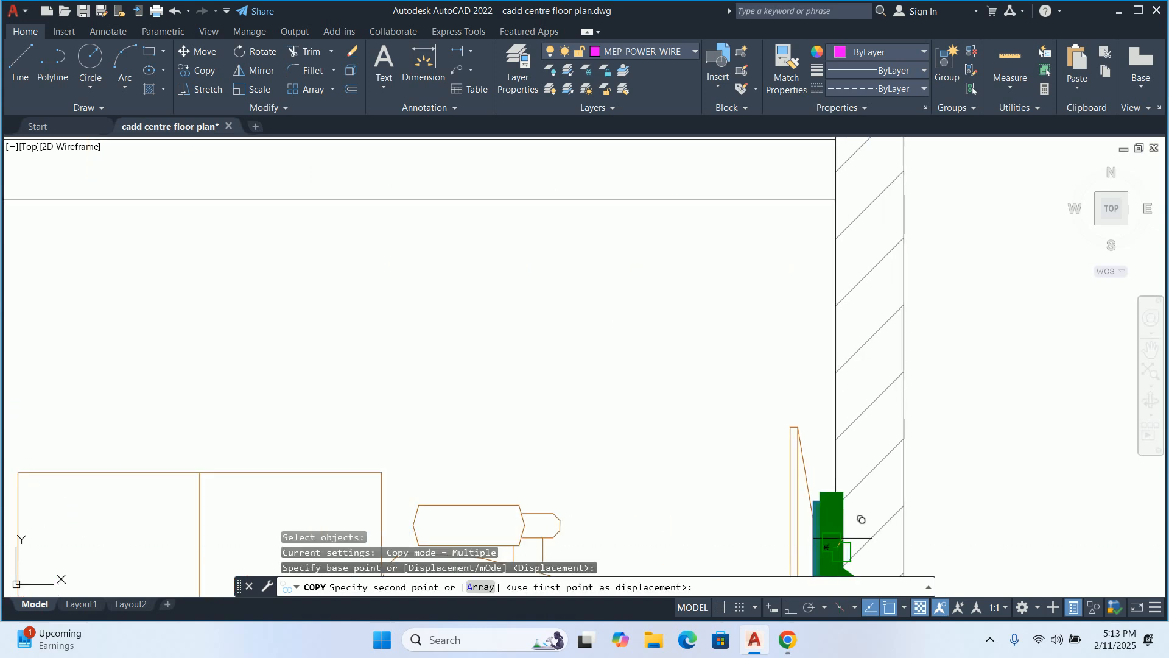
pyautogui.scroll(-3, 847, 552)
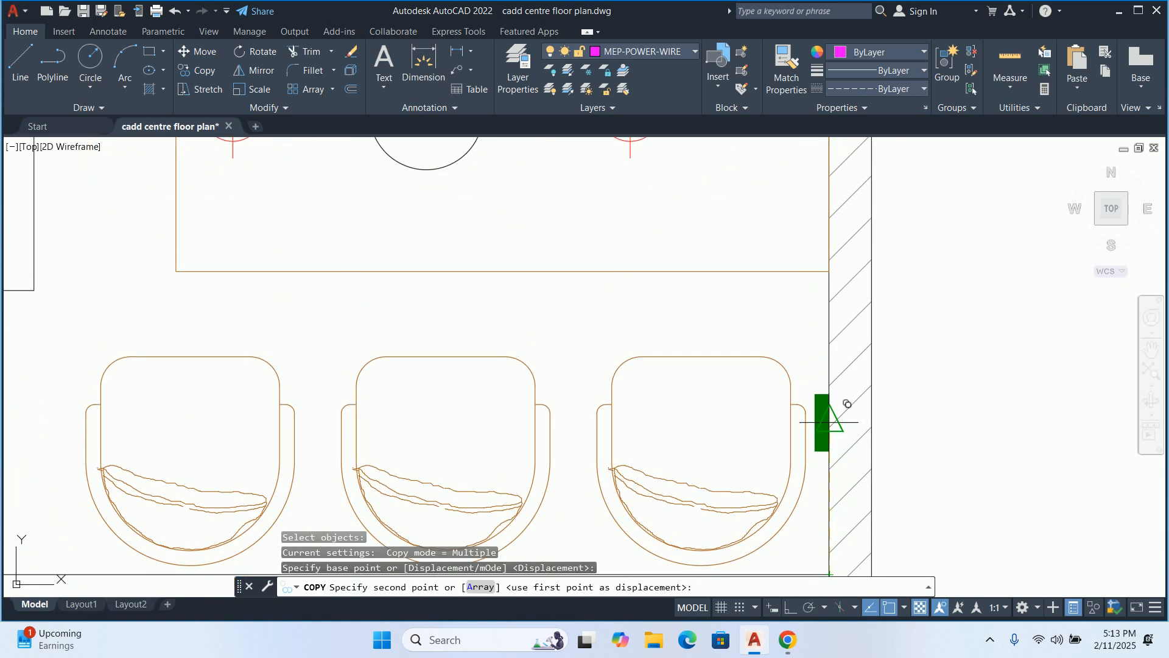
pyautogui.click(827, 420)
pyautogui.press('Escape')
pyautogui.press('Escape')
pyautogui.press('Escape')
pyautogui.scroll(-3, 816, 426)
pyautogui.moveTo(809, 438); pyautogui.dragTo(810, 492, button='middle')
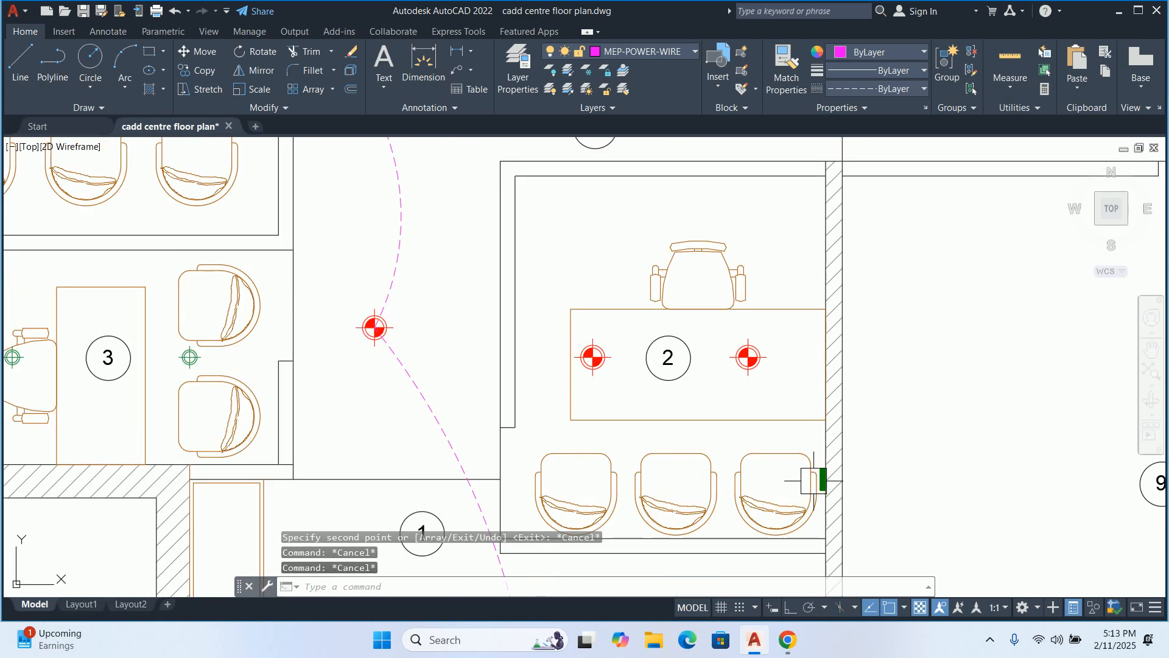
# Move the copied switch board symbol up along the wall to the end of room 2's desk
pyautogui.scroll(2, 819, 478)
pyautogui.scroll(-2, 822, 478)
pyautogui.write('m')
pyautogui.press('Return')
pyautogui.click(825, 478)
pyautogui.scroll(6, 826, 482)
pyautogui.scroll(2, 826, 482)
pyautogui.press('Return')
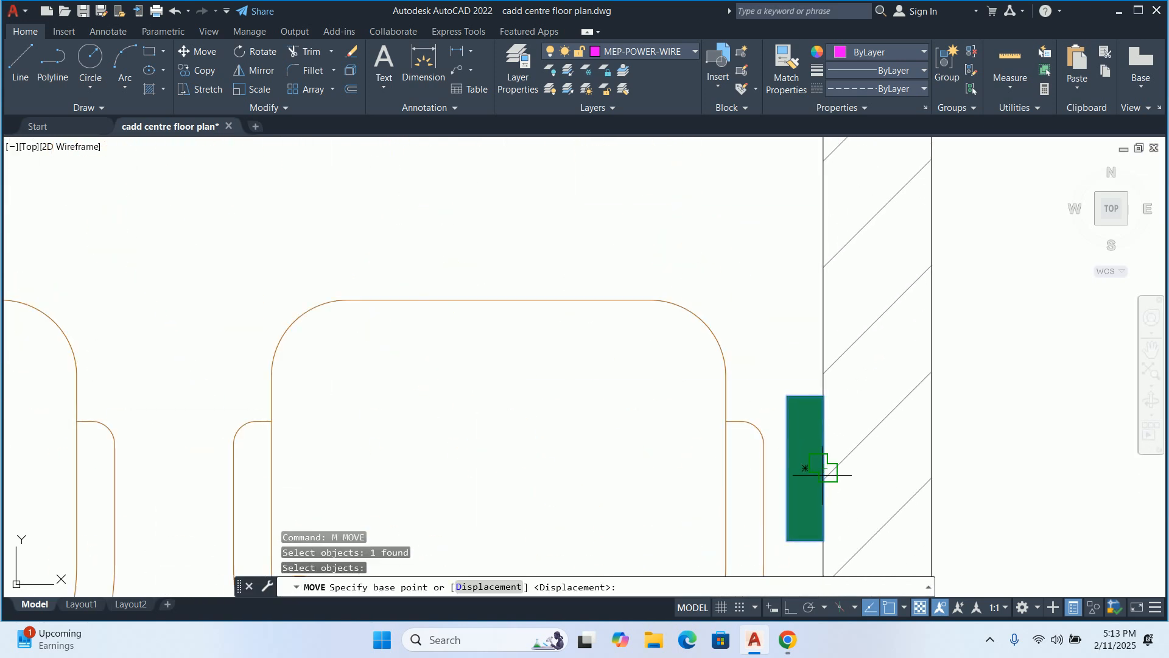
pyautogui.click(825, 474)
pyautogui.scroll(-2, 798, 311)
pyautogui.moveTo(799, 308); pyautogui.dragTo(778, 639, button='middle')
pyautogui.scroll(-5, 804, 351)
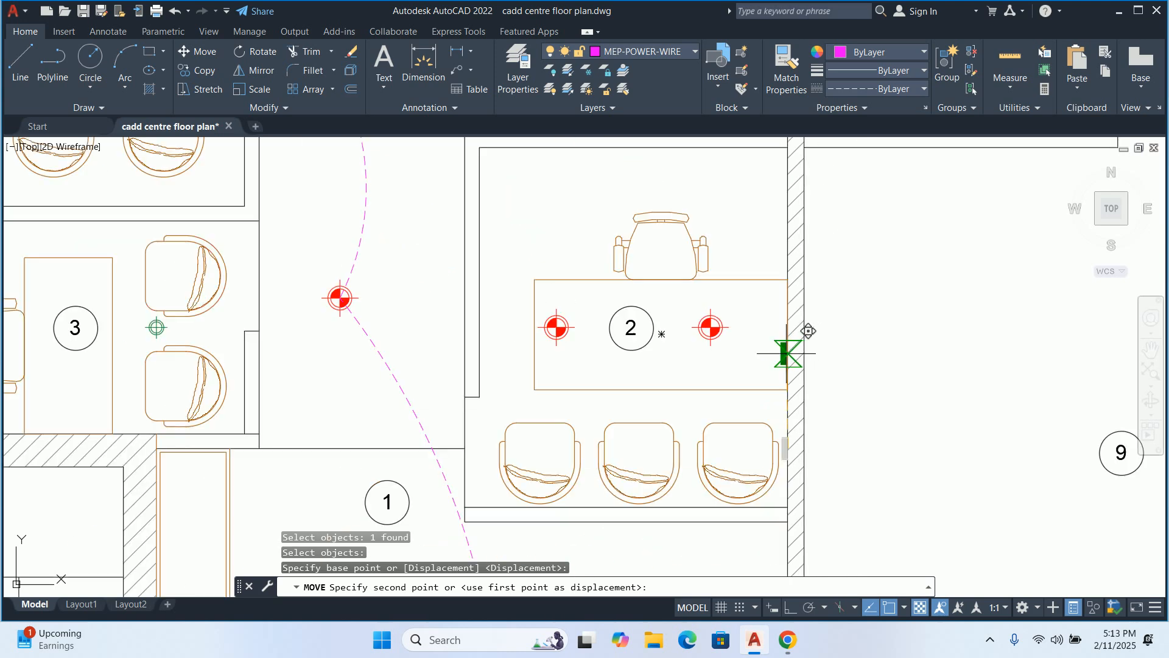
pyautogui.moveTo(806, 331); pyautogui.dragTo(774, 464, button='middle')
pyautogui.press('Escape')
pyautogui.press('Escape')
pyautogui.press('Escape')
# Draw a polyline wire from room 2's switch board through the near ceiling light to the far ceiling light
pyautogui.scroll(2, 785, 410)
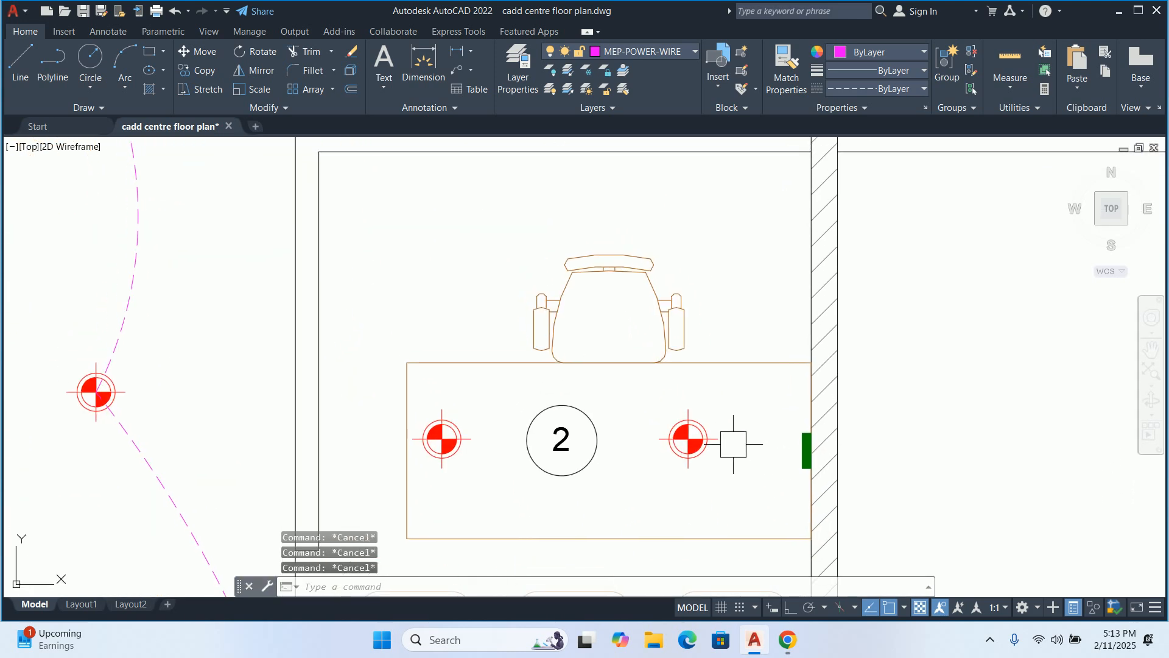
pyautogui.write('pl')
pyautogui.press('Return')
pyautogui.scroll(4, 711, 401)
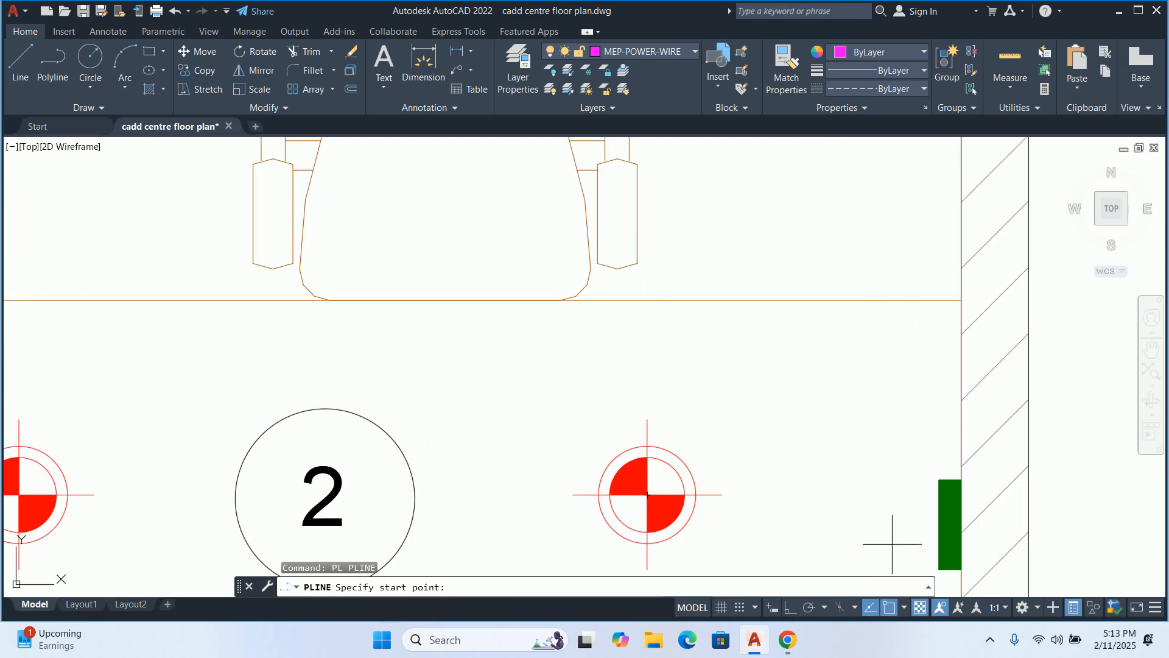
pyautogui.click(940, 542)
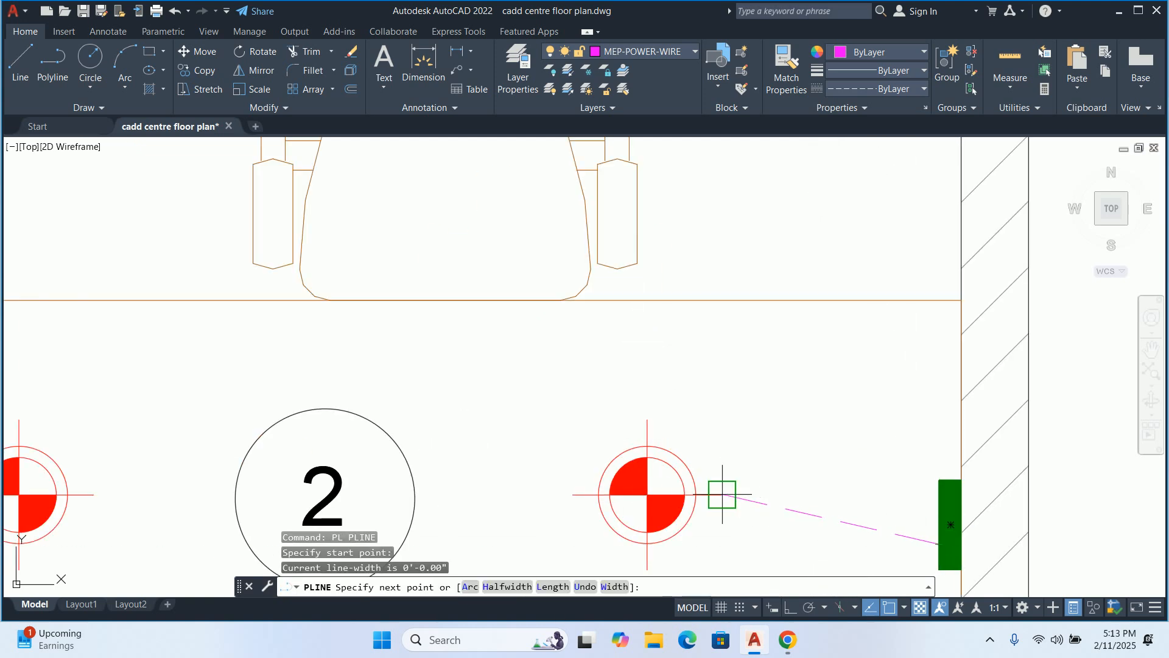
pyautogui.click(648, 498)
pyautogui.scroll(-2, 647, 497)
pyautogui.moveTo(411, 498); pyautogui.dragTo(739, 512, button='middle')
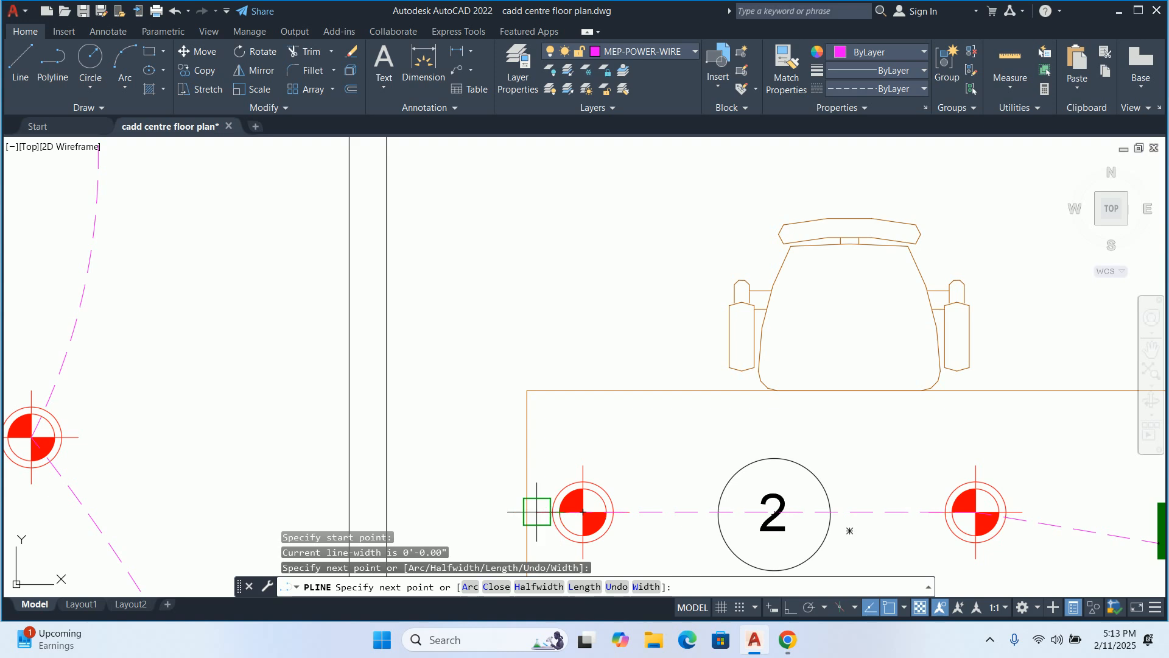
pyautogui.click(561, 512)
pyautogui.press('Escape')
pyautogui.press('Escape')
pyautogui.press('Escape')
pyautogui.scroll(-4, 573, 506)
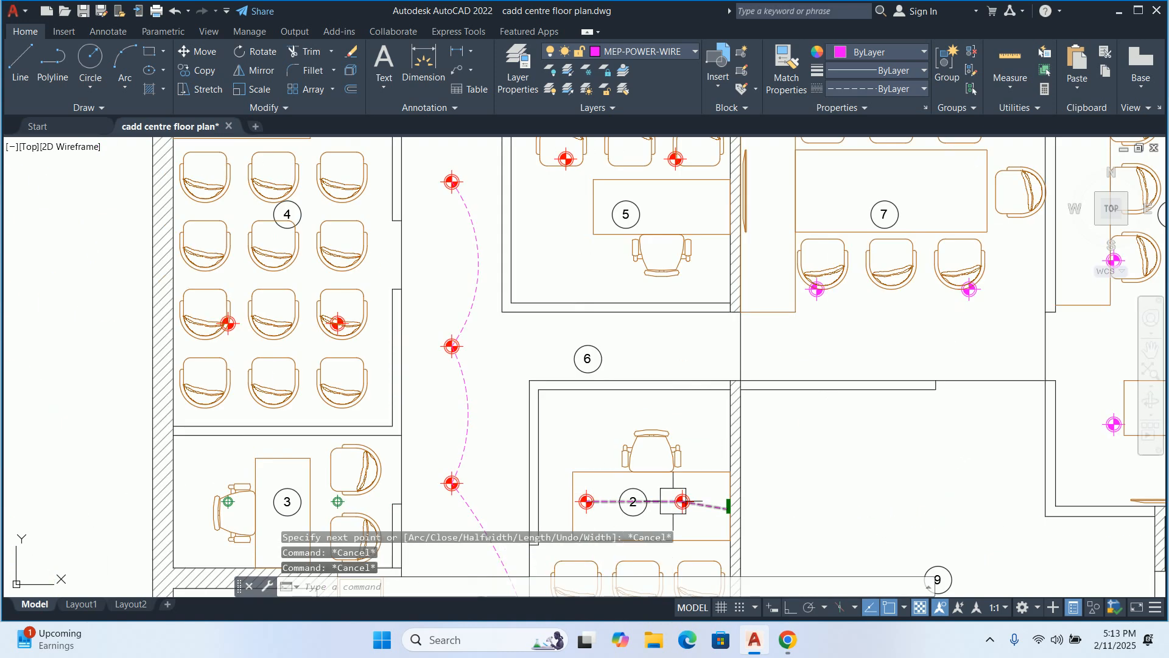
# Convert the wire segment between room 2's switch board and the near light to a shallow downward arc
pyautogui.scroll(3, 670, 508)
pyautogui.click(705, 512)
pyautogui.moveTo(704, 511); pyautogui.dragTo(605, 379, button='middle')
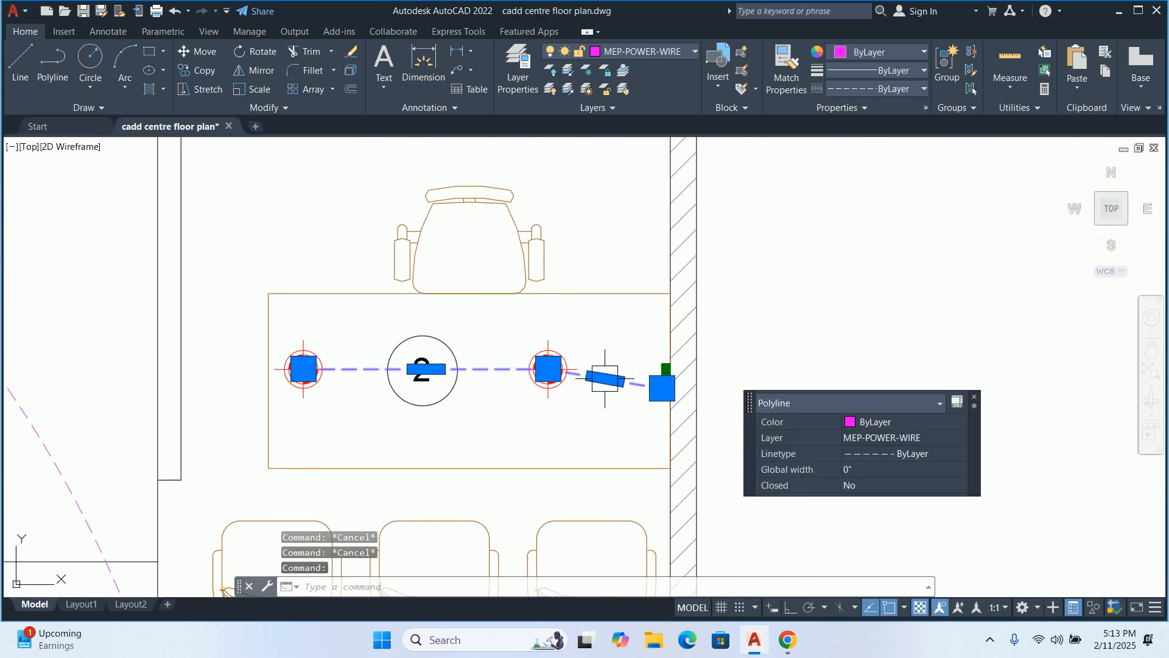
pyautogui.moveTo(606, 381)
pyautogui.click(660, 449)
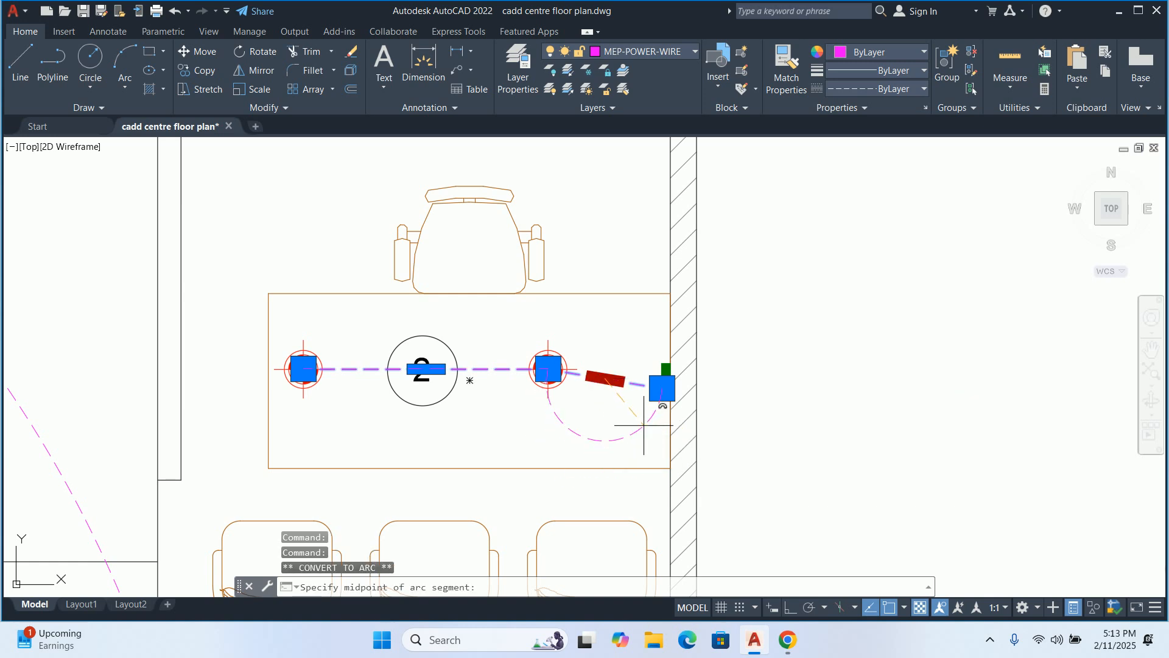
pyautogui.scroll(3, 590, 390)
pyautogui.scroll(2, 603, 378)
pyautogui.press('Escape')
pyautogui.scroll(-4, 569, 392)
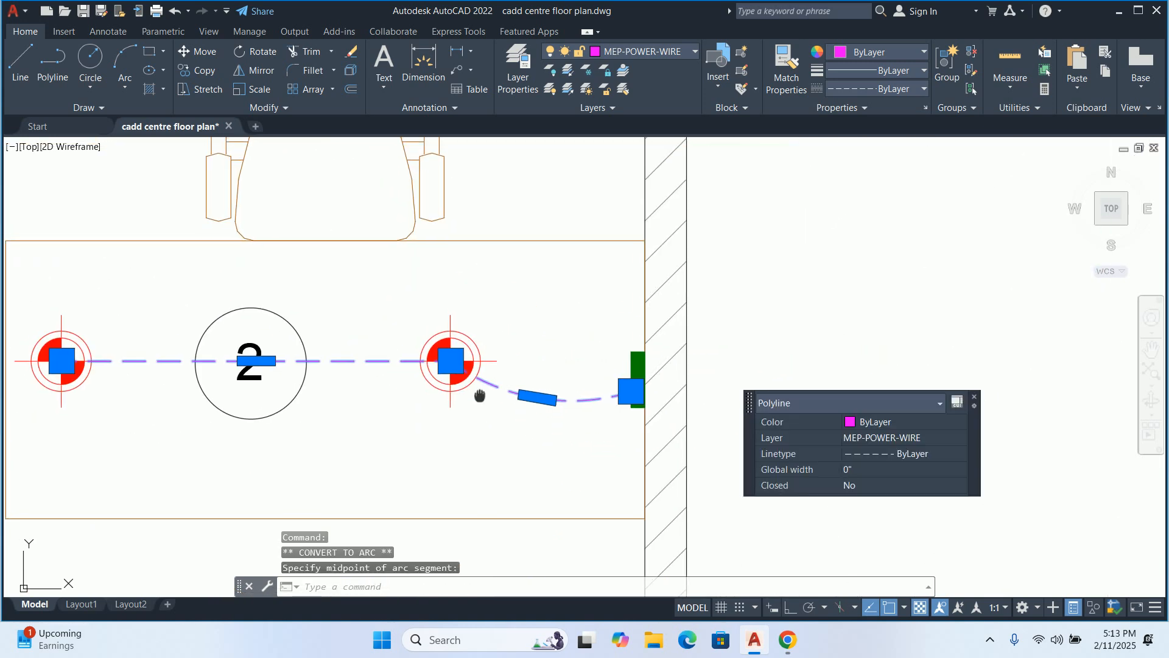
pyautogui.press('Escape')
# Convert the wire segment between room 2's two ceiling lights to a shallow downward arc
pyautogui.scroll(1, 587, 349)
pyautogui.click(578, 350)
pyautogui.moveTo(490, 343)
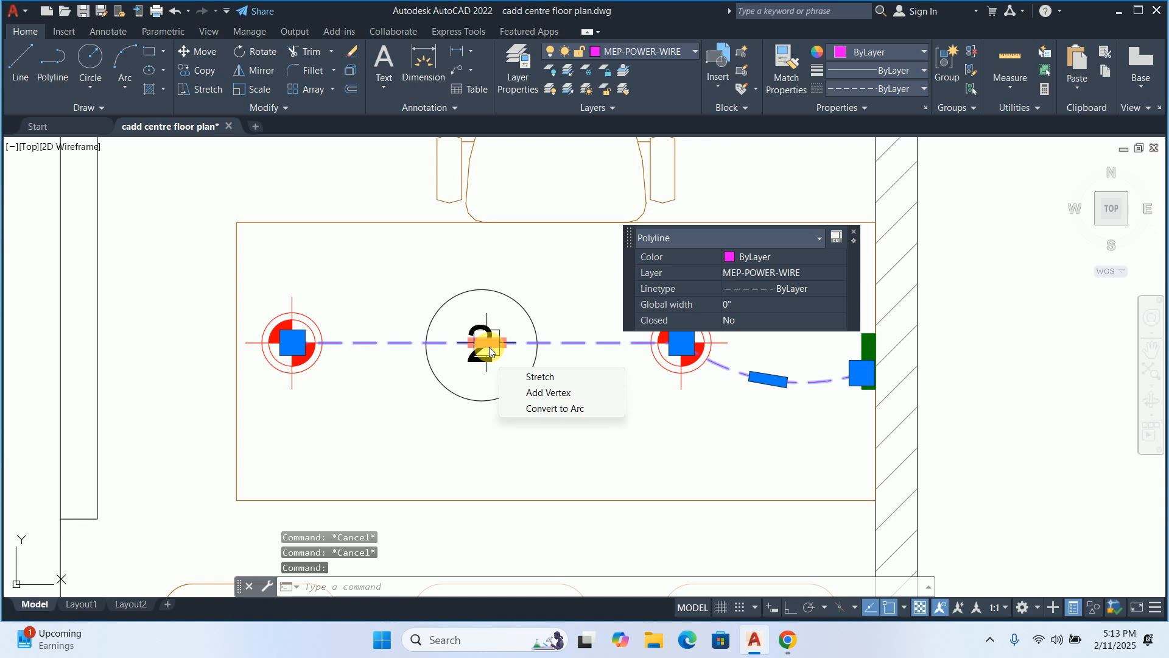
pyautogui.click(539, 408)
pyautogui.scroll(2, 540, 405)
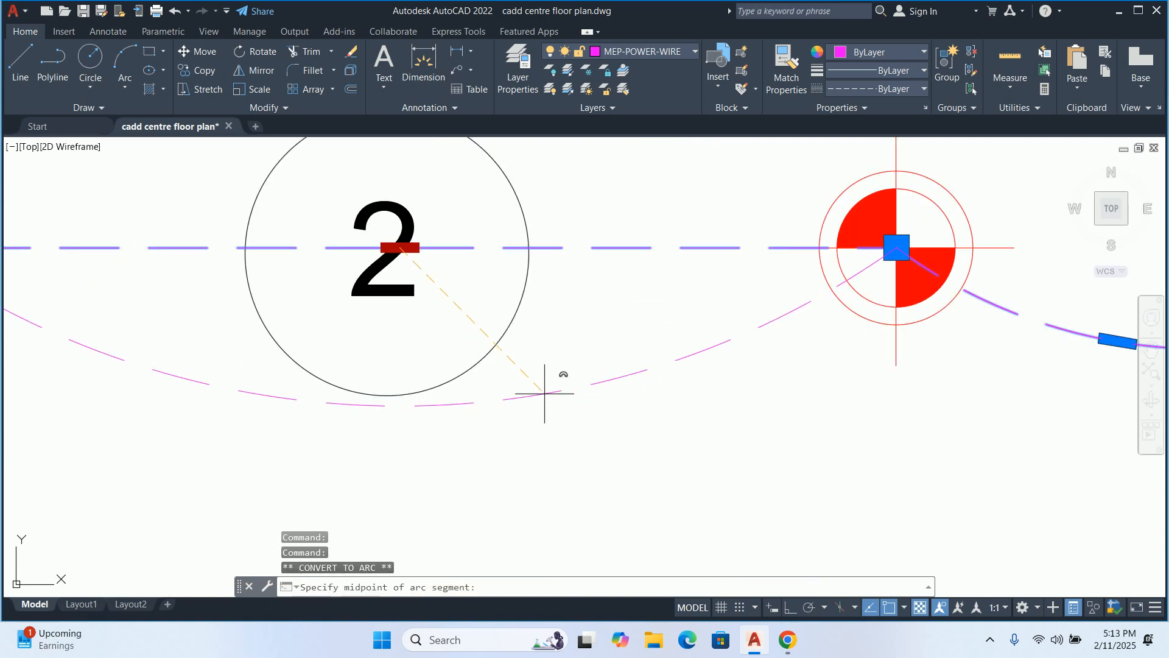
pyautogui.click(560, 375)
pyautogui.press('Escape')
# Stretch the lower end of the wire from room 1's rightmost ceiling light inward along the 8 modular switch board's upper edge
pyautogui.scroll(-5, 568, 375)
pyautogui.scroll(-4, 582, 339)
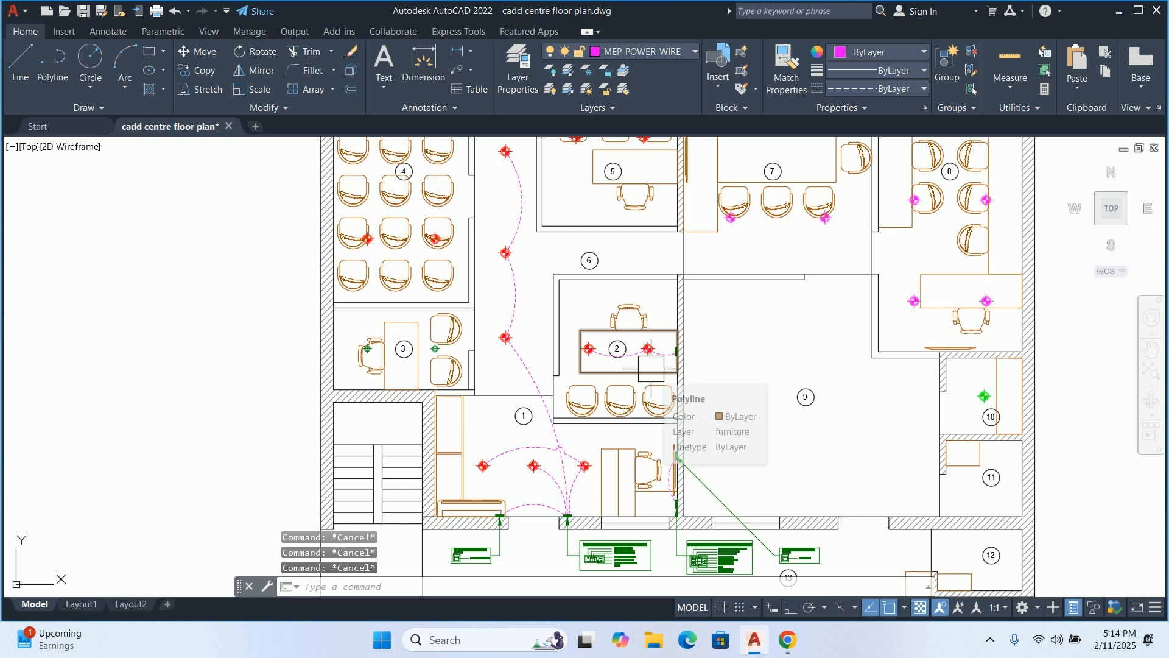
pyautogui.scroll(-3, 651, 368)
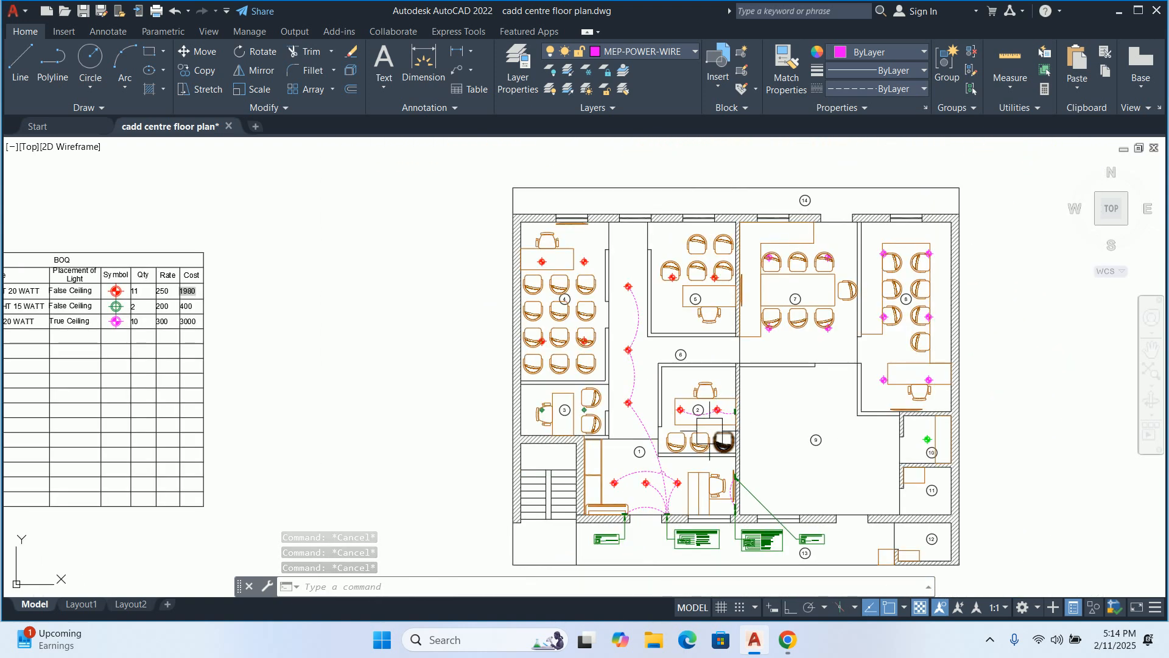
pyautogui.scroll(2, 676, 372)
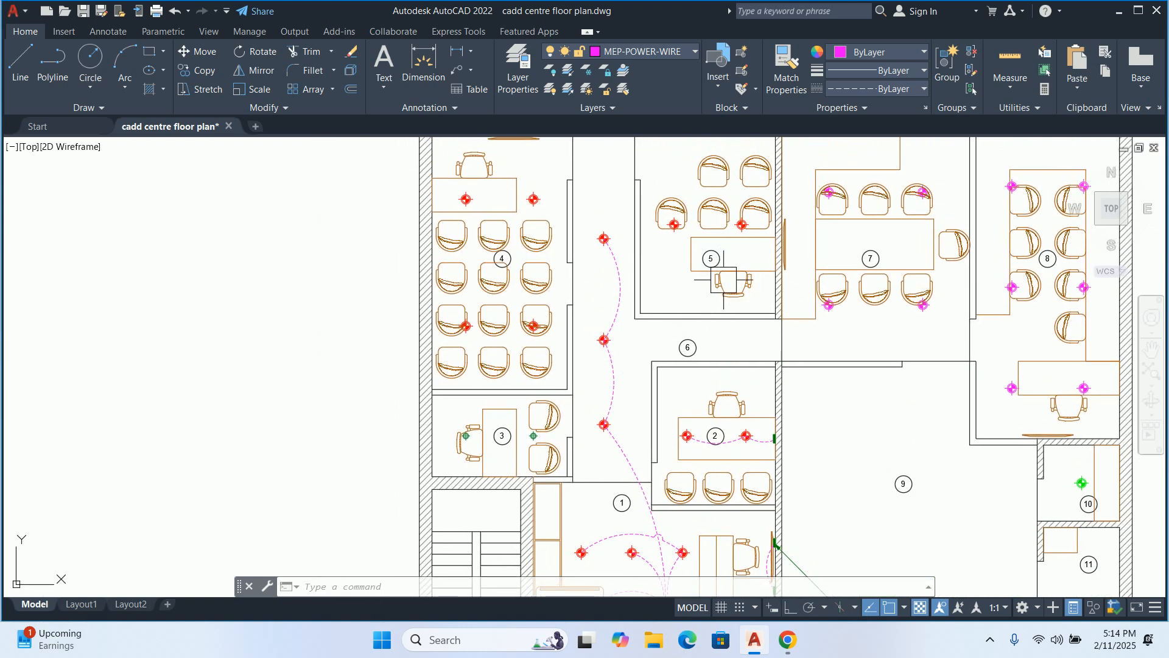
pyautogui.moveTo(718, 436); pyautogui.dragTo(709, 396, button='middle')
pyautogui.scroll(4, 665, 525)
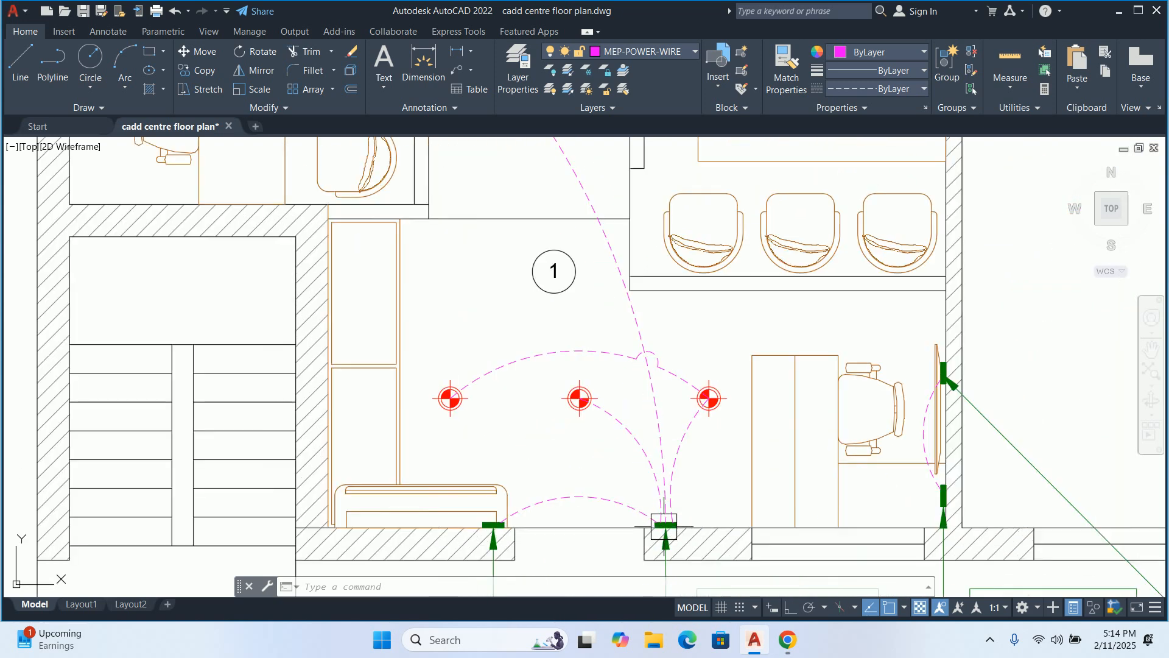
pyautogui.scroll(5, 688, 524)
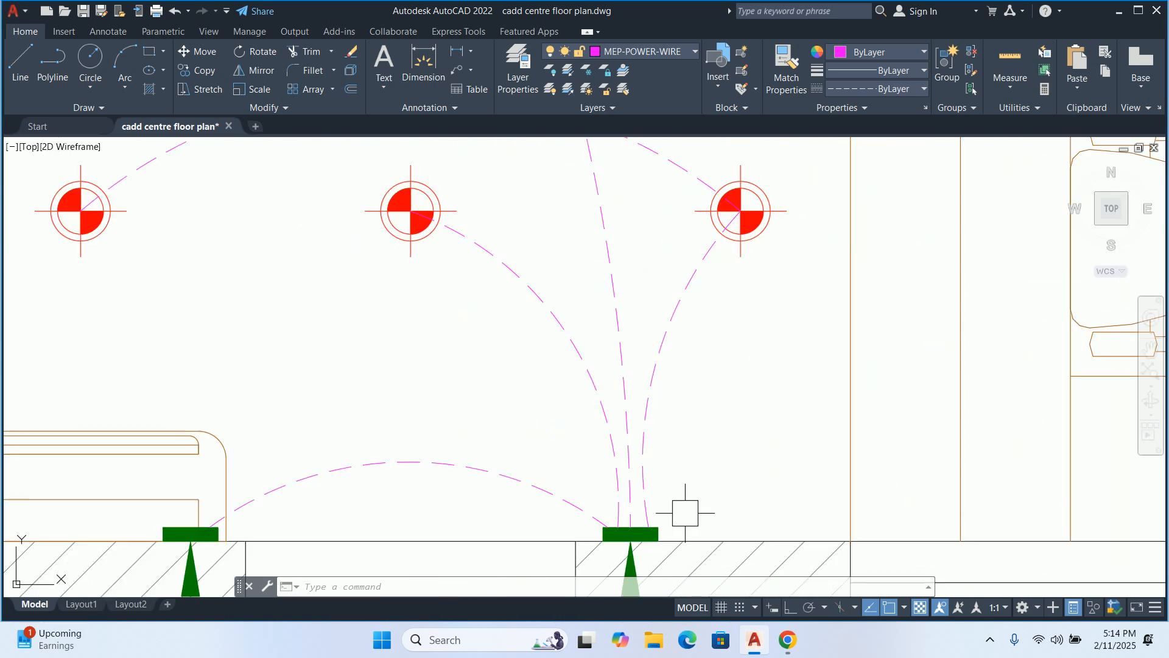
pyautogui.click(643, 517)
pyautogui.click(654, 549)
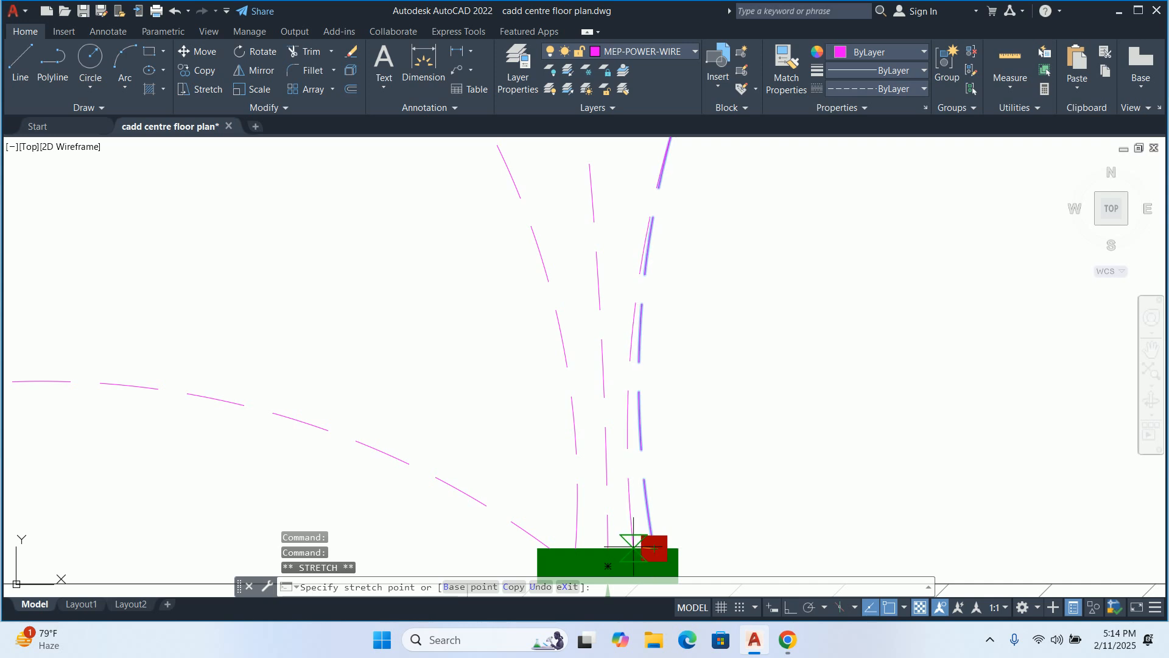
# Stretch the lower end of the wire from room 1's middle ceiling light inward along the 8 modular switch board's upper edge
pyautogui.click(561, 525)
pyautogui.click(573, 523)
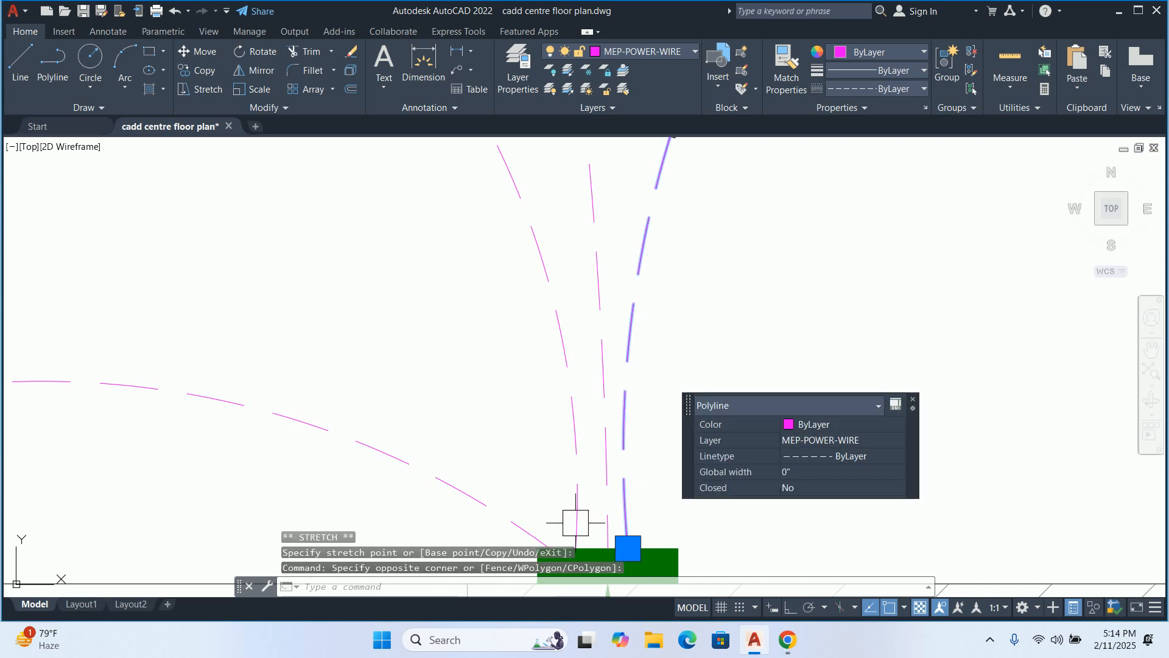
pyautogui.click(578, 516)
pyautogui.scroll(5, 578, 524)
pyautogui.moveTo(578, 523); pyautogui.dragTo(526, 319, button='middle')
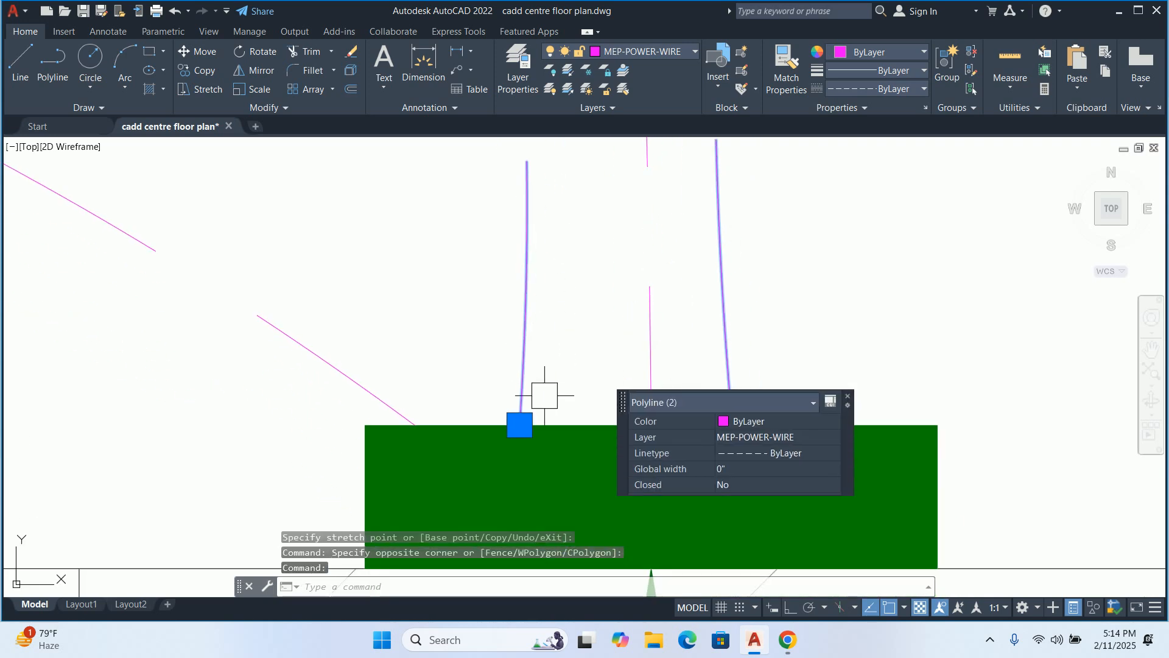
pyautogui.click(519, 425)
pyautogui.click(585, 423)
pyautogui.scroll(-3, 584, 423)
pyautogui.press('Escape')
pyautogui.press('Escape')
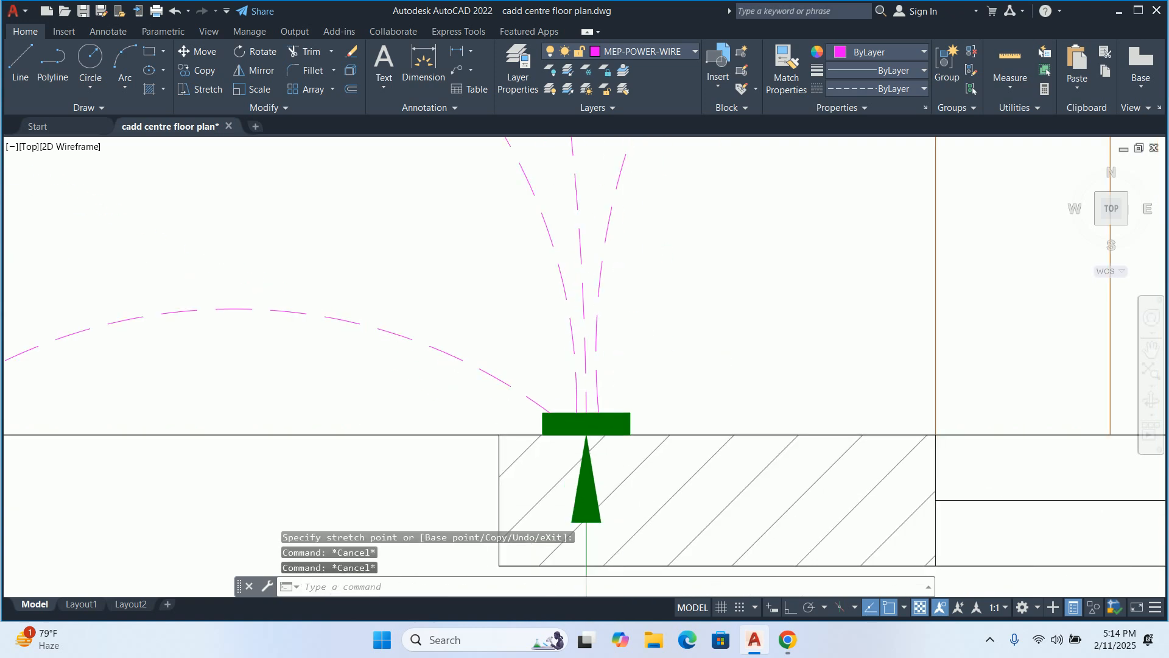
# Review the wiring of rooms 1 and 2 and the corridor, and the 8 modular switch board's label, against the floor plan
pyautogui.scroll(-6, 586, 423)
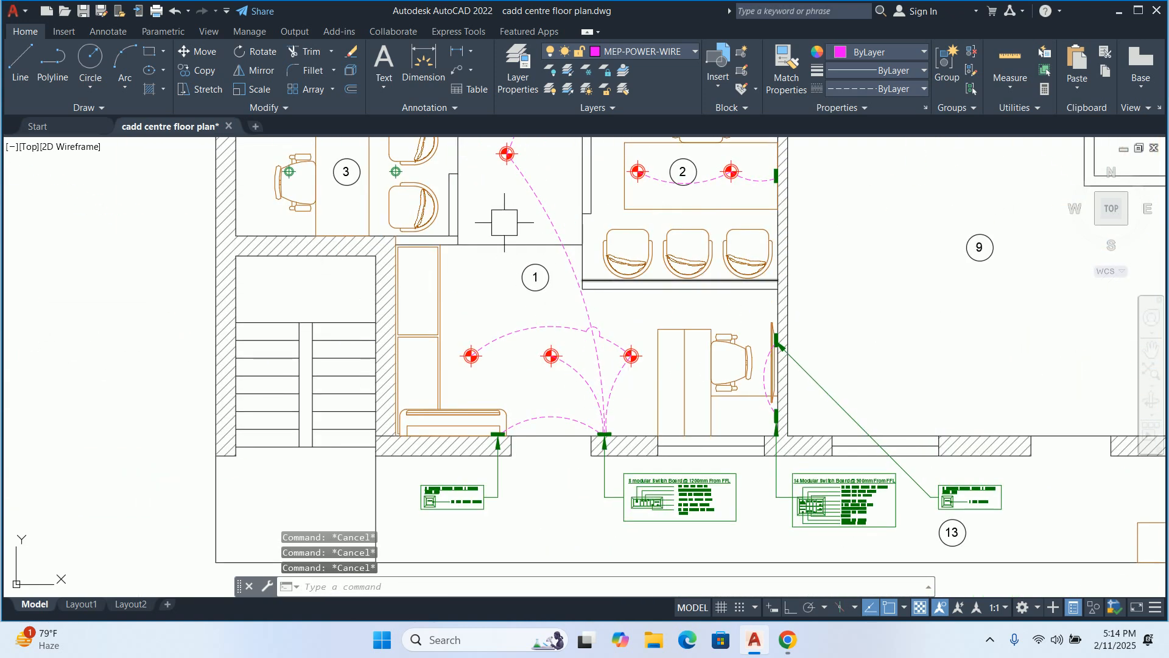
pyautogui.moveTo(504, 227); pyautogui.dragTo(573, 389, button='middle')
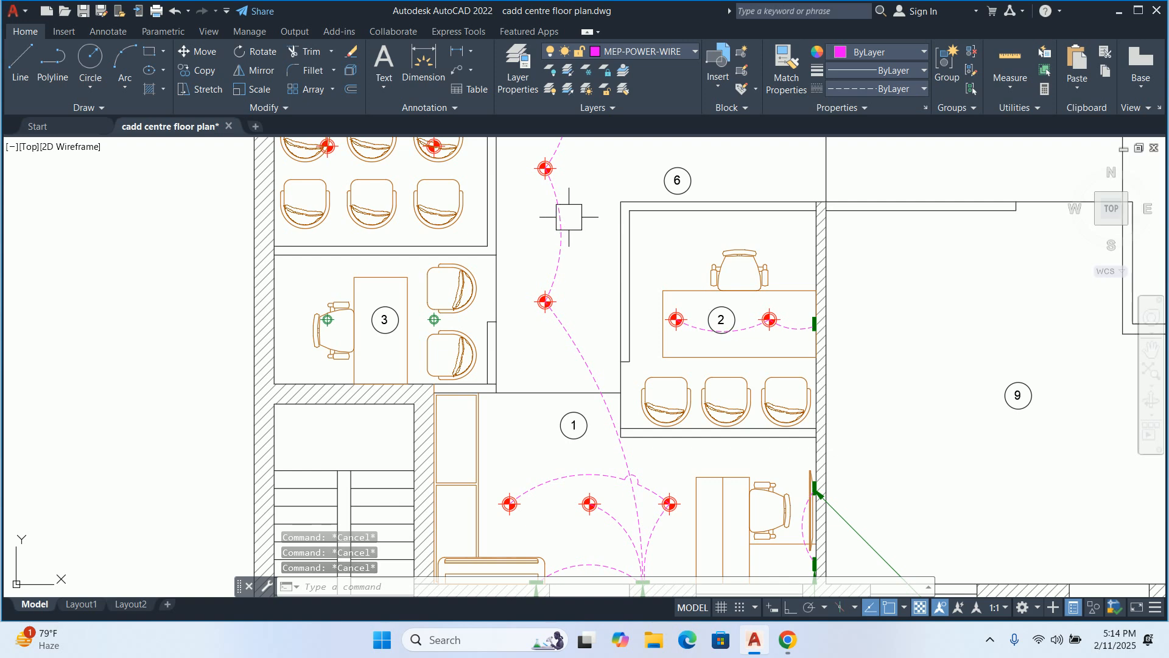
pyautogui.scroll(-2, 557, 222)
pyautogui.moveTo(571, 177); pyautogui.dragTo(580, 260, button='middle')
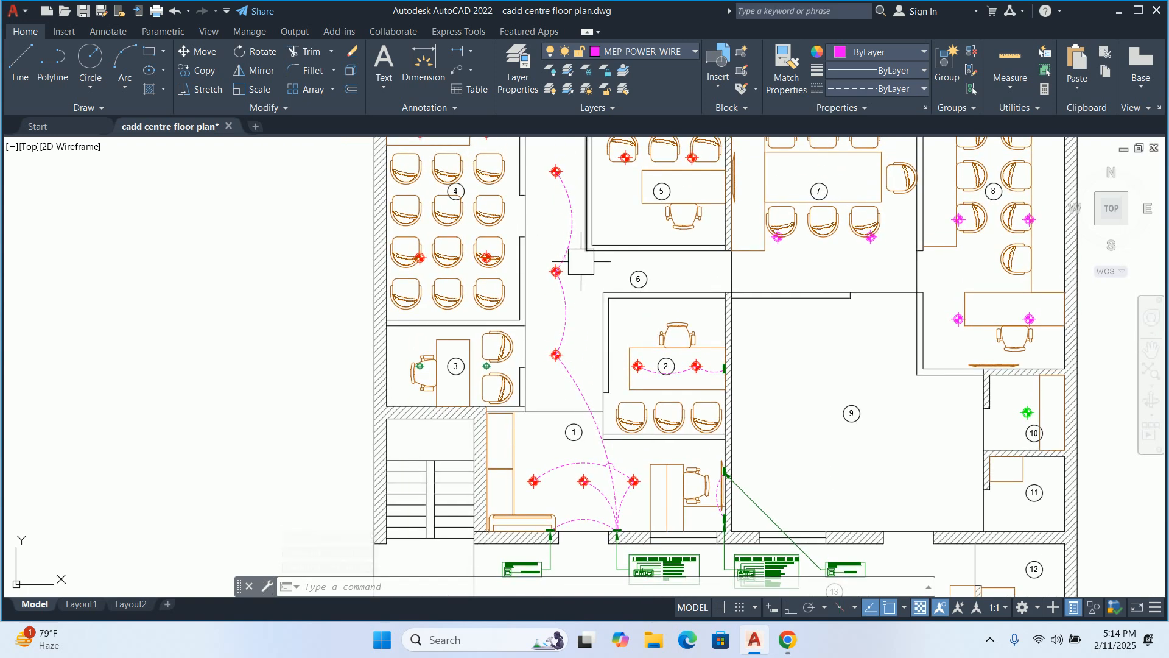
pyautogui.moveTo(616, 363); pyautogui.dragTo(616, 232, button='middle')
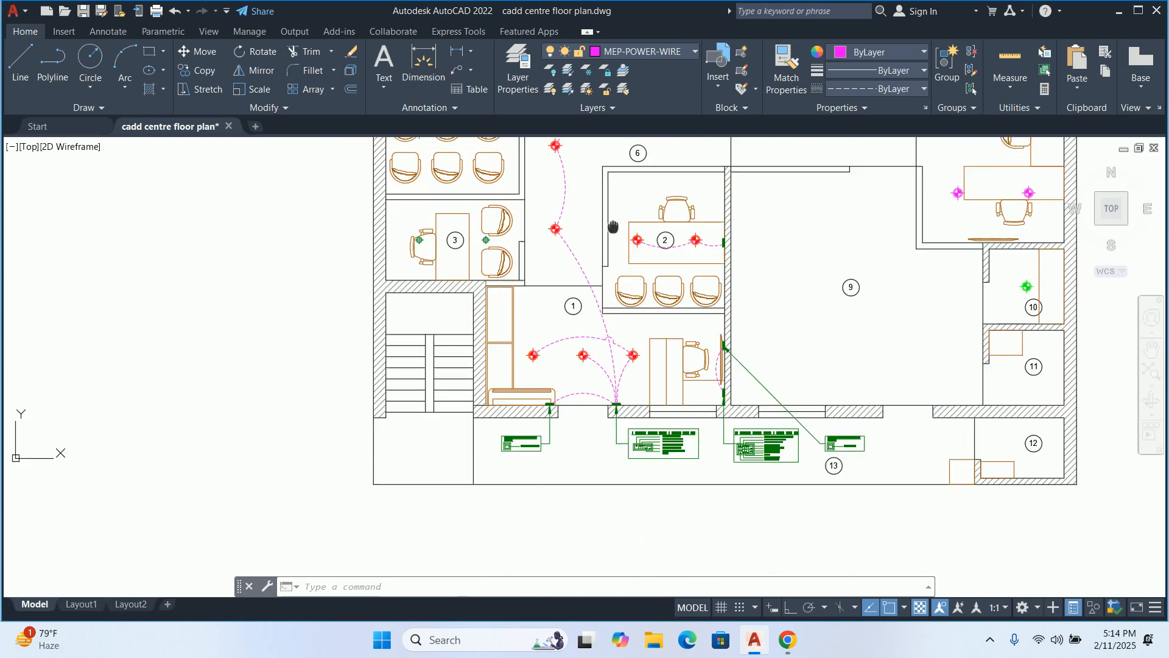
pyautogui.scroll(2, 642, 362)
pyautogui.moveTo(609, 461); pyautogui.dragTo(611, 341, button='middle')
pyautogui.scroll(6, 606, 327)
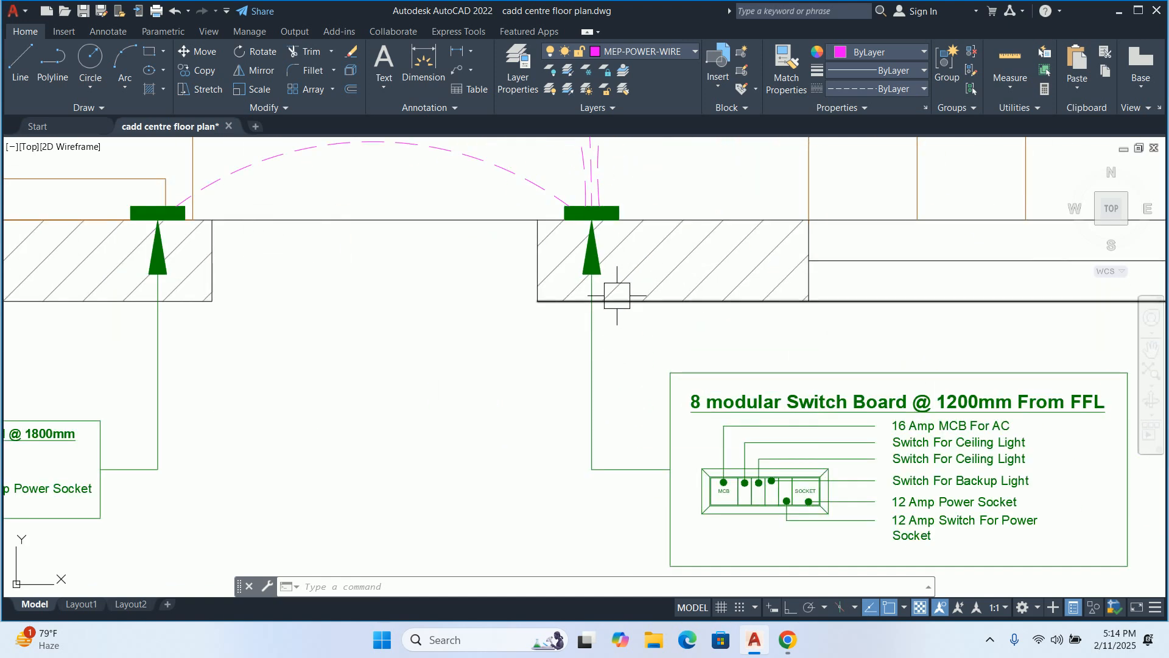
pyautogui.scroll(-4, 621, 314)
pyautogui.scroll(-2, 620, 314)
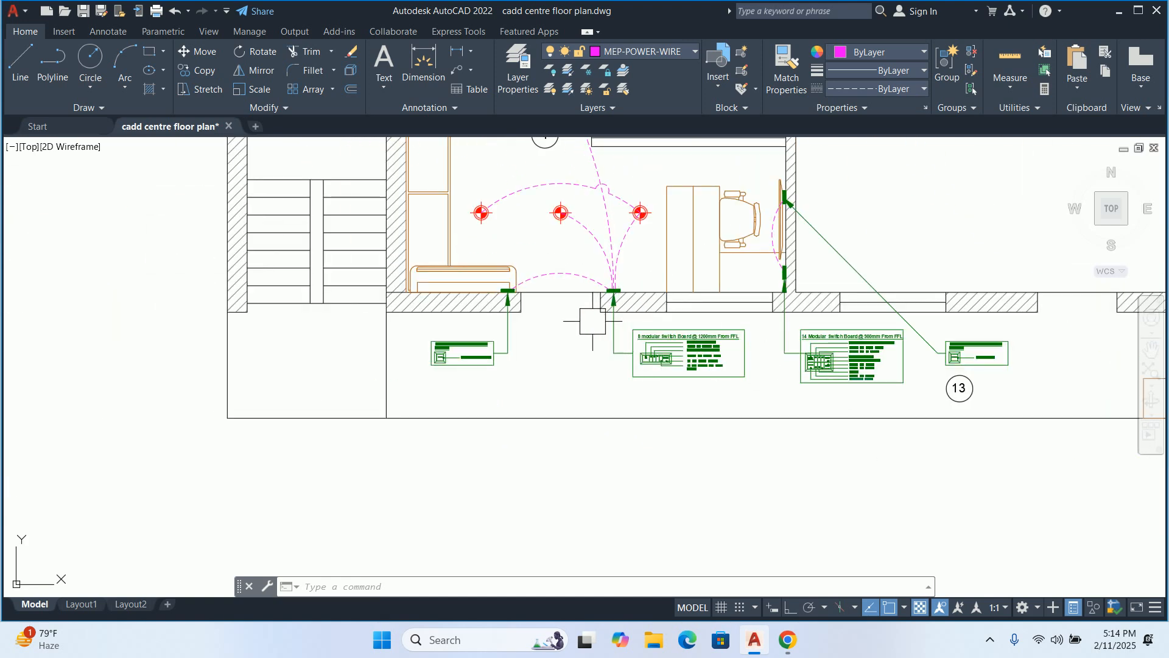
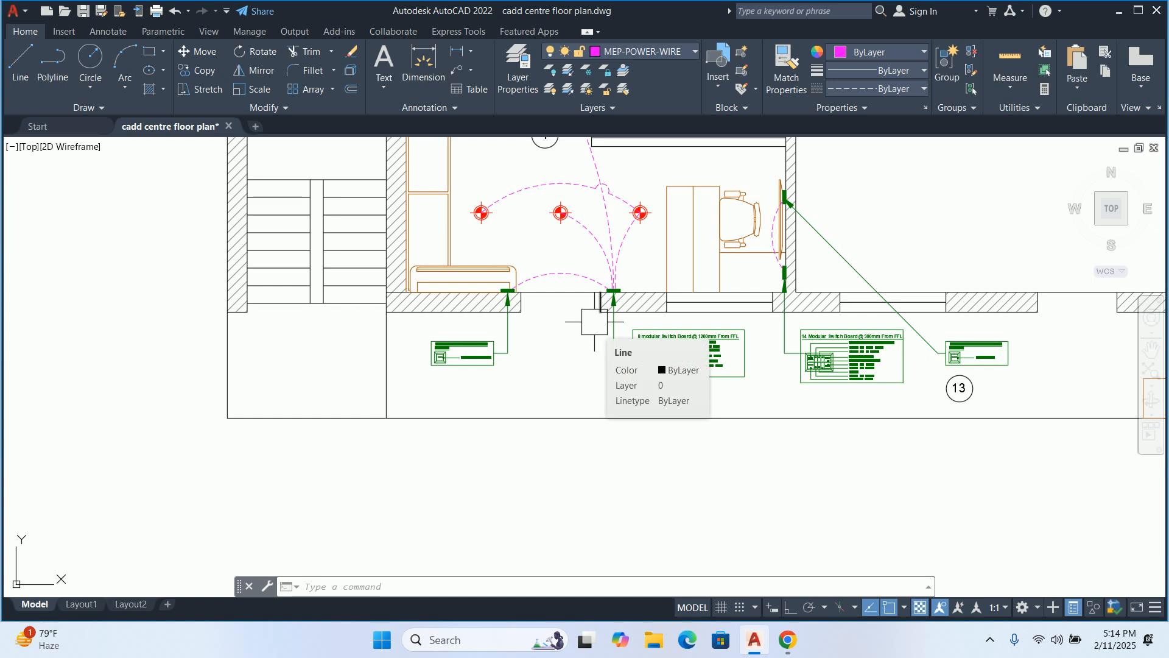
pyautogui.scroll(-4, 586, 316)
pyautogui.moveTo(590, 340); pyautogui.dragTo(591, 477, button='middle')
pyautogui.scroll(-2, 592, 446)
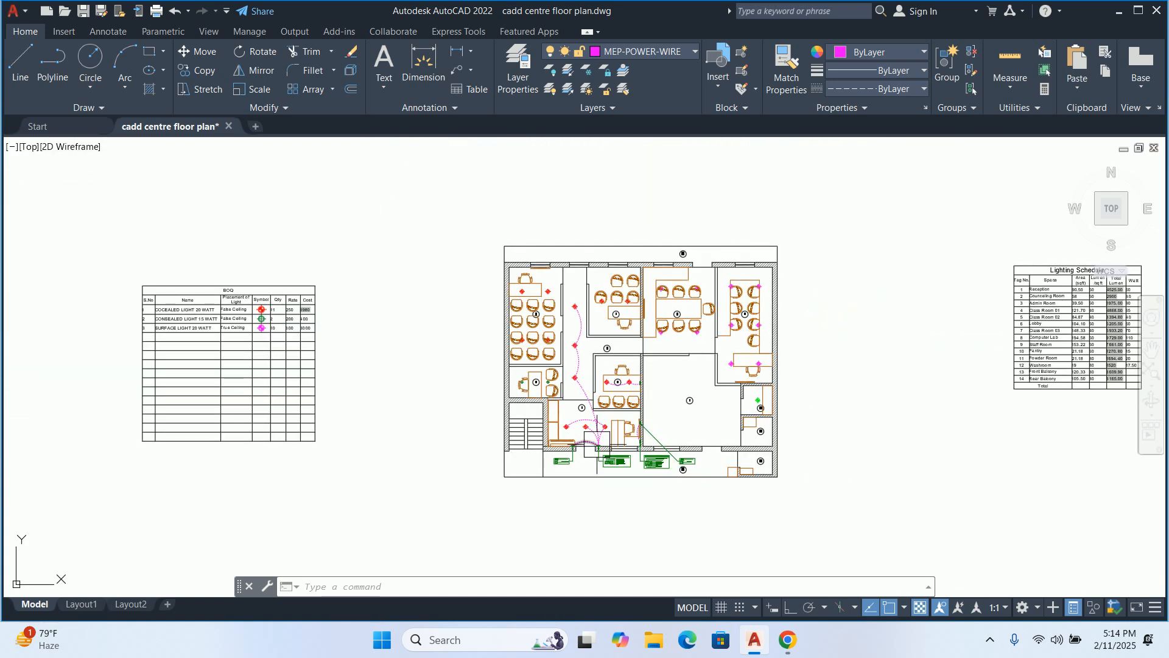
pyautogui.scroll(2, 590, 407)
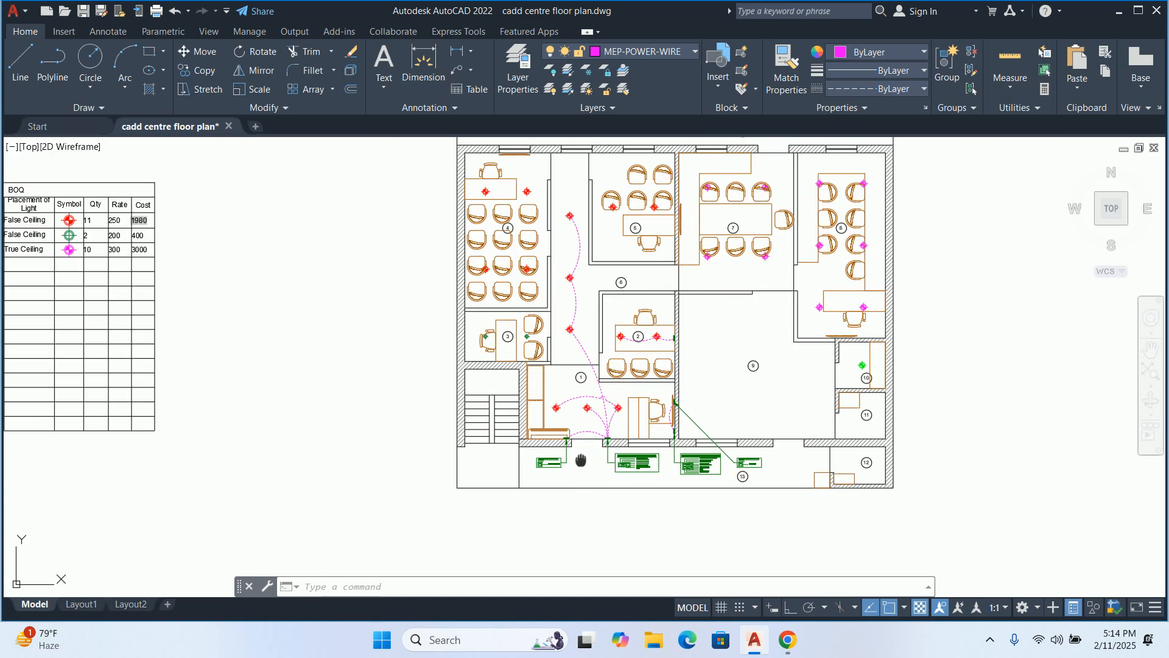